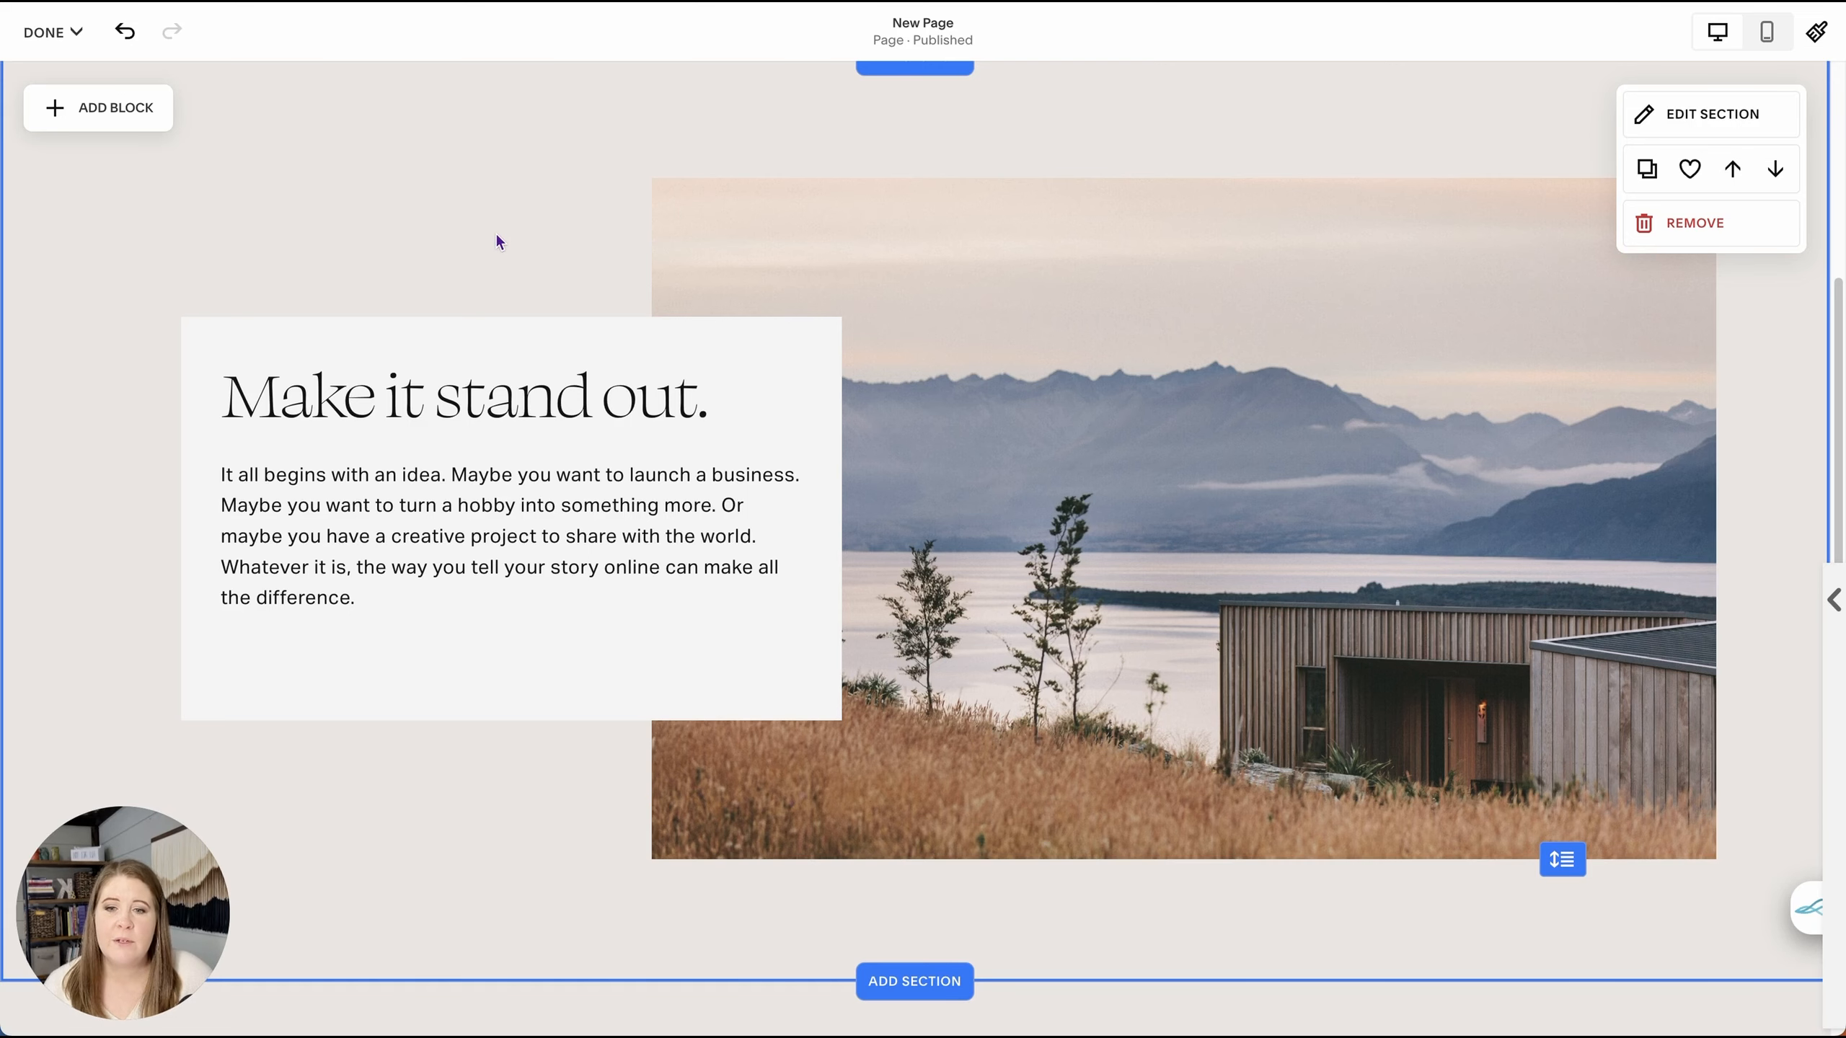
- Add a spacer block to the empty classic section above and place it beside the text block, filling the row's other half
{"action": "scroll", "coordinate": [498, 234], "scroll_direction": "up", "scroll_amount": 1}
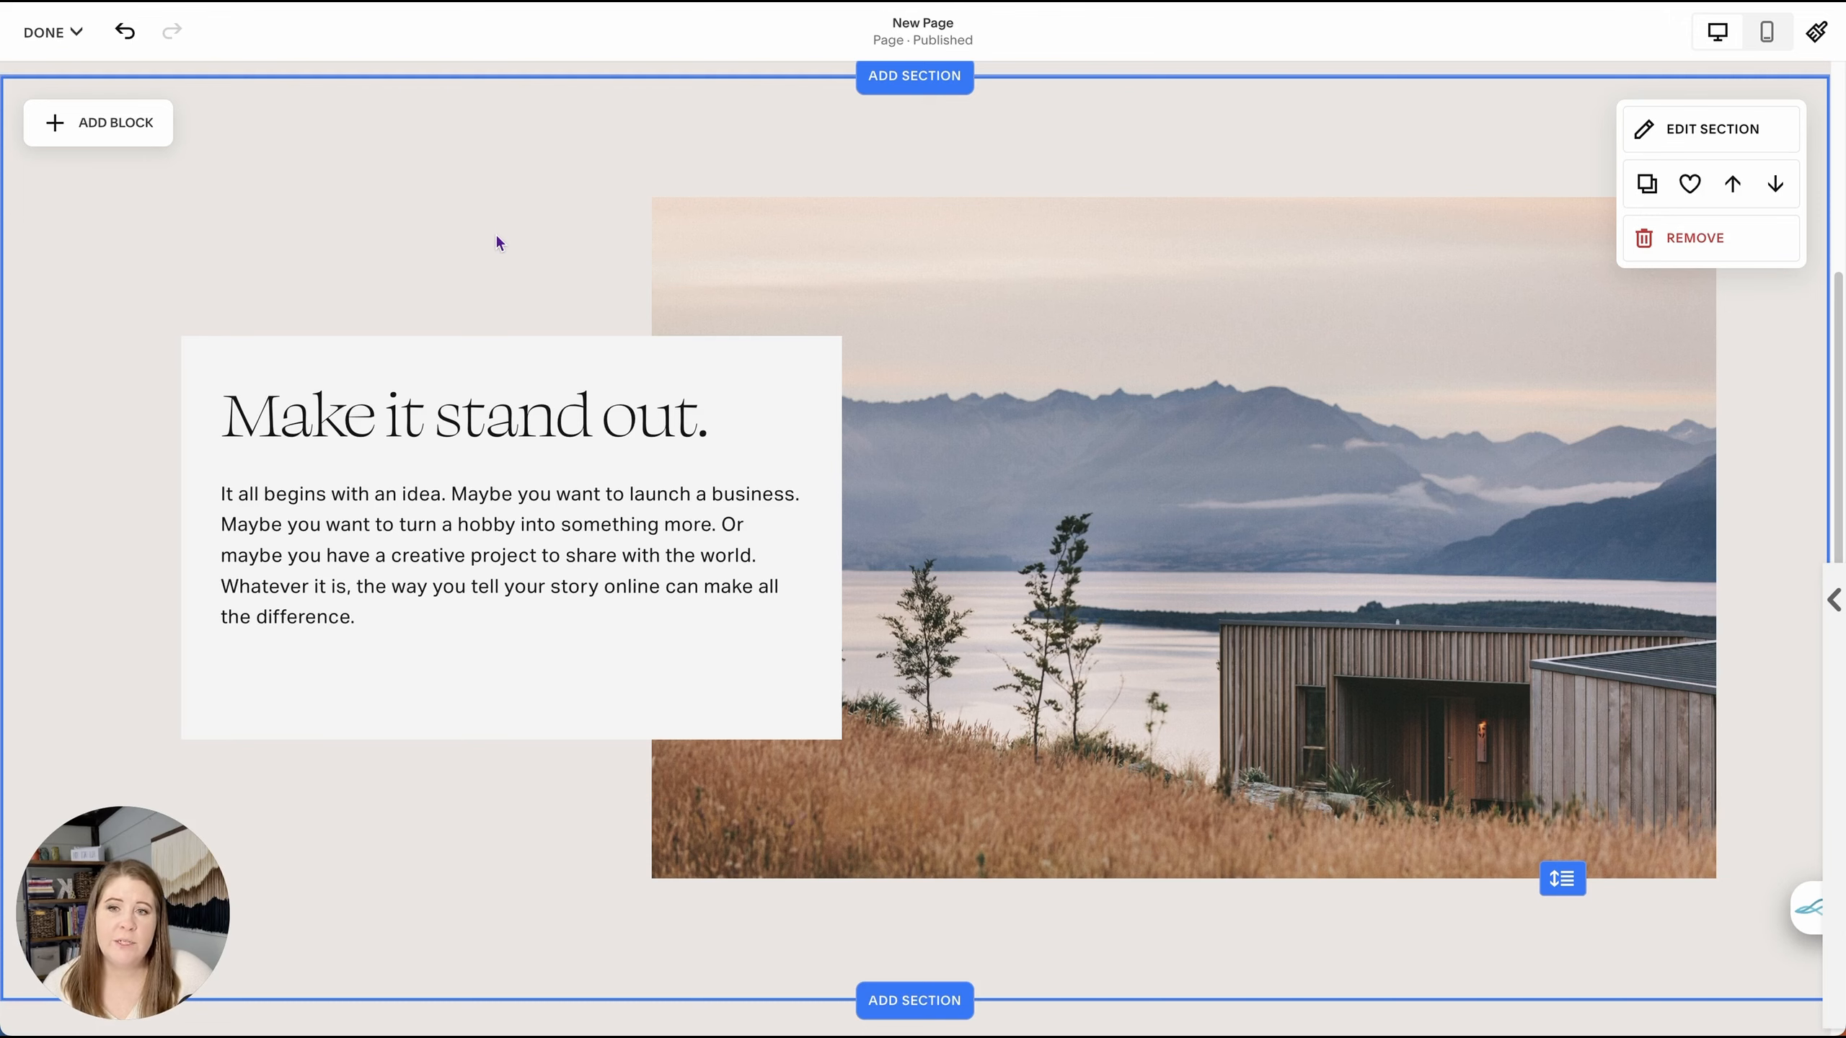
{"action": "scroll", "coordinate": [493, 233], "scroll_direction": "up", "scroll_amount": 7}
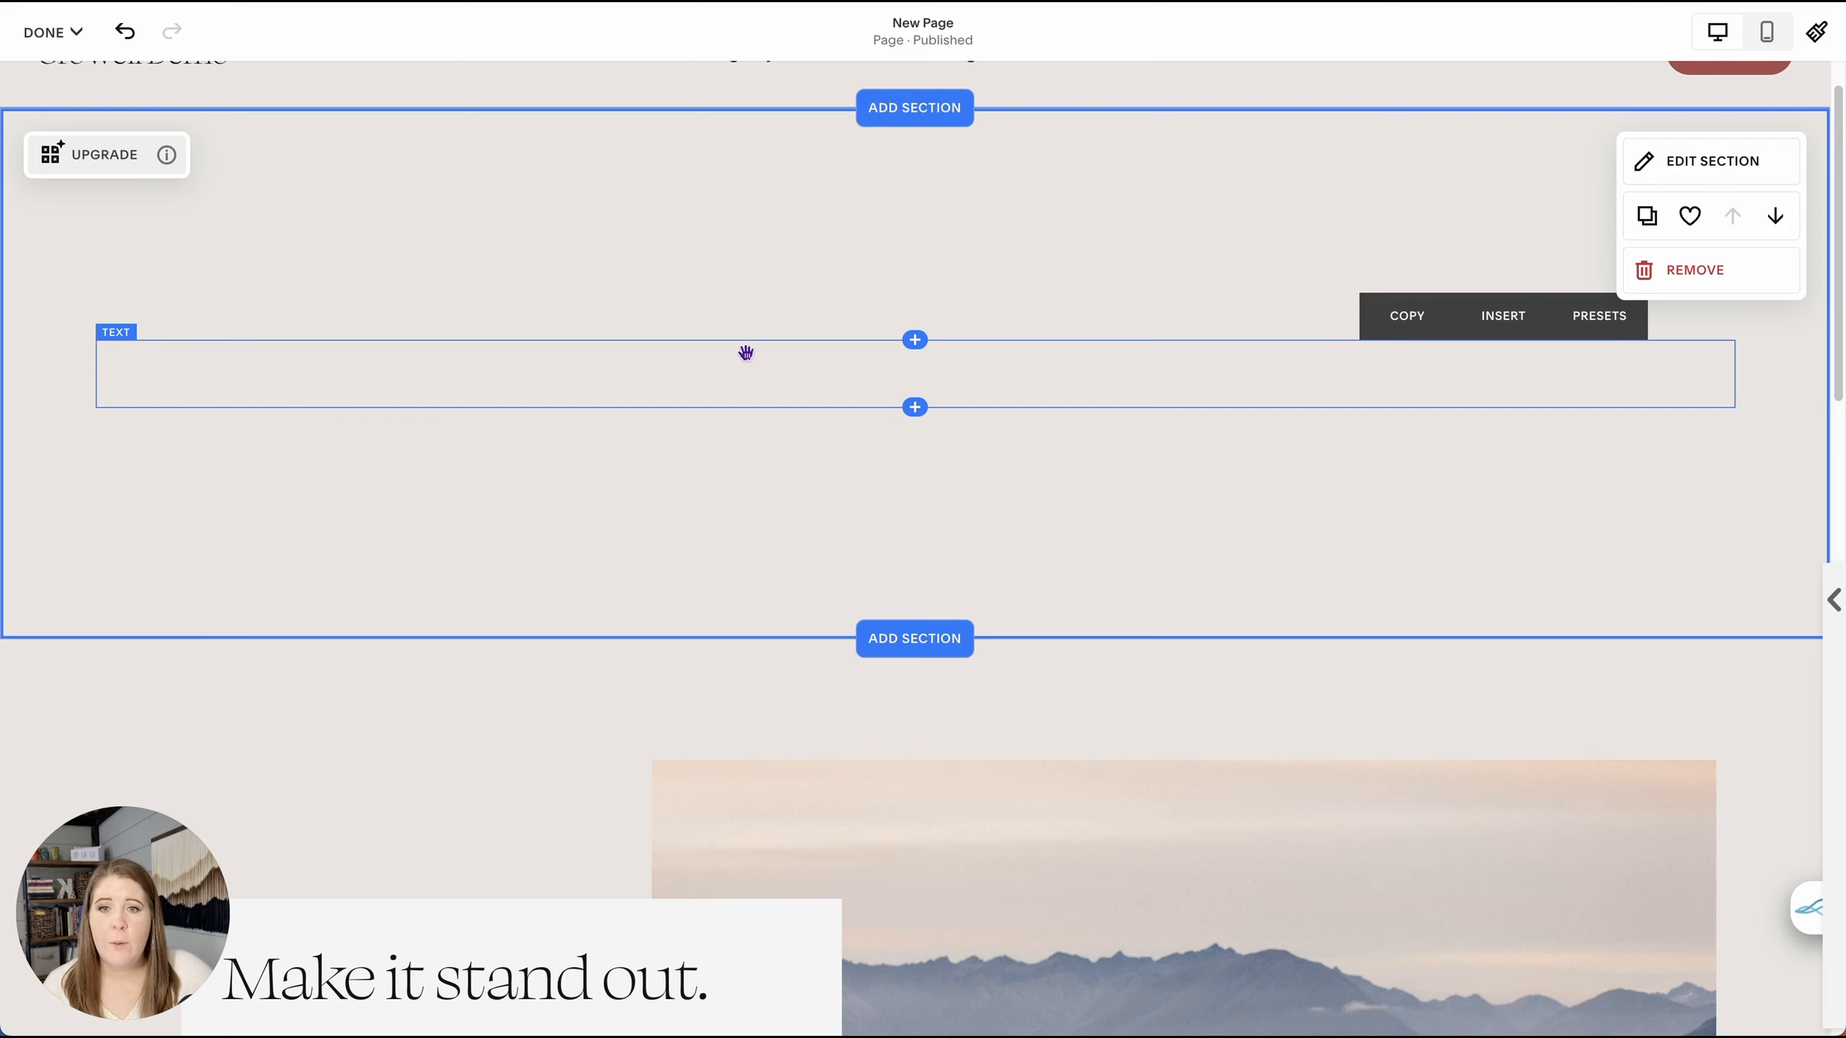
{"action": "left_click", "coordinate": [910, 350]}
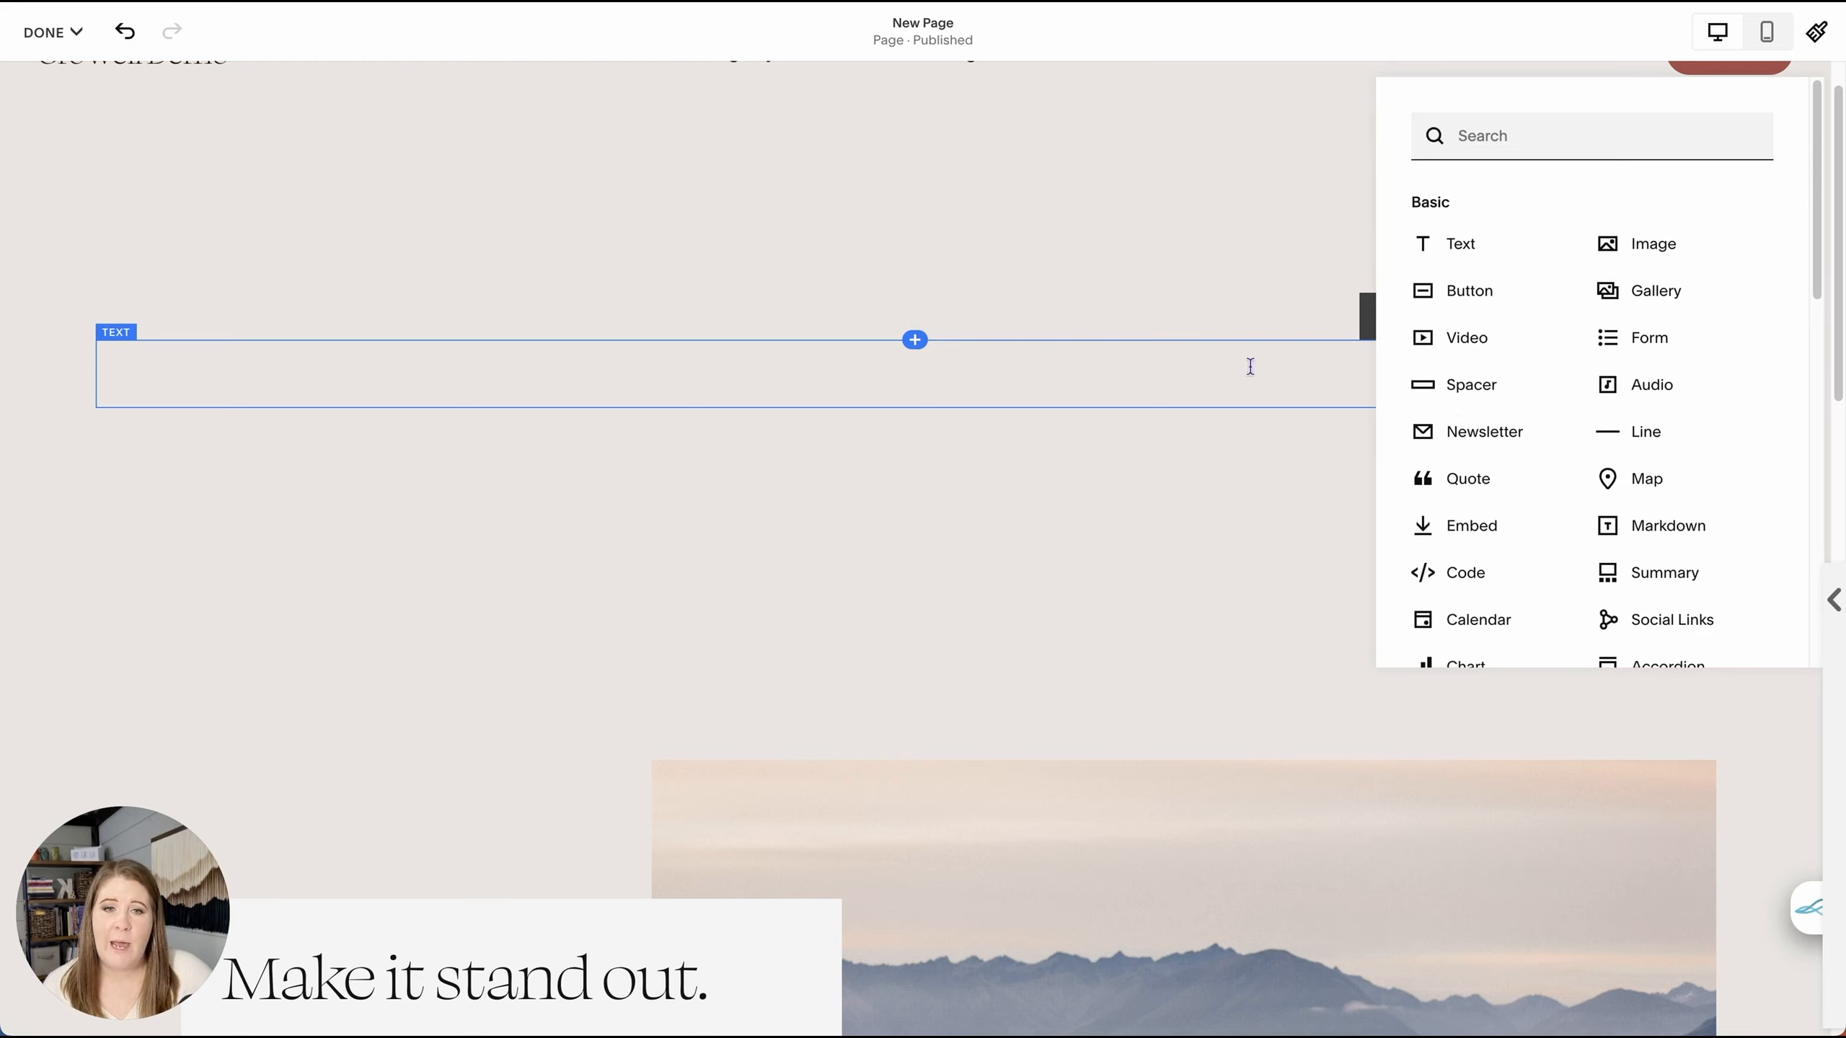
{"action": "left_click", "coordinate": [1468, 398]}
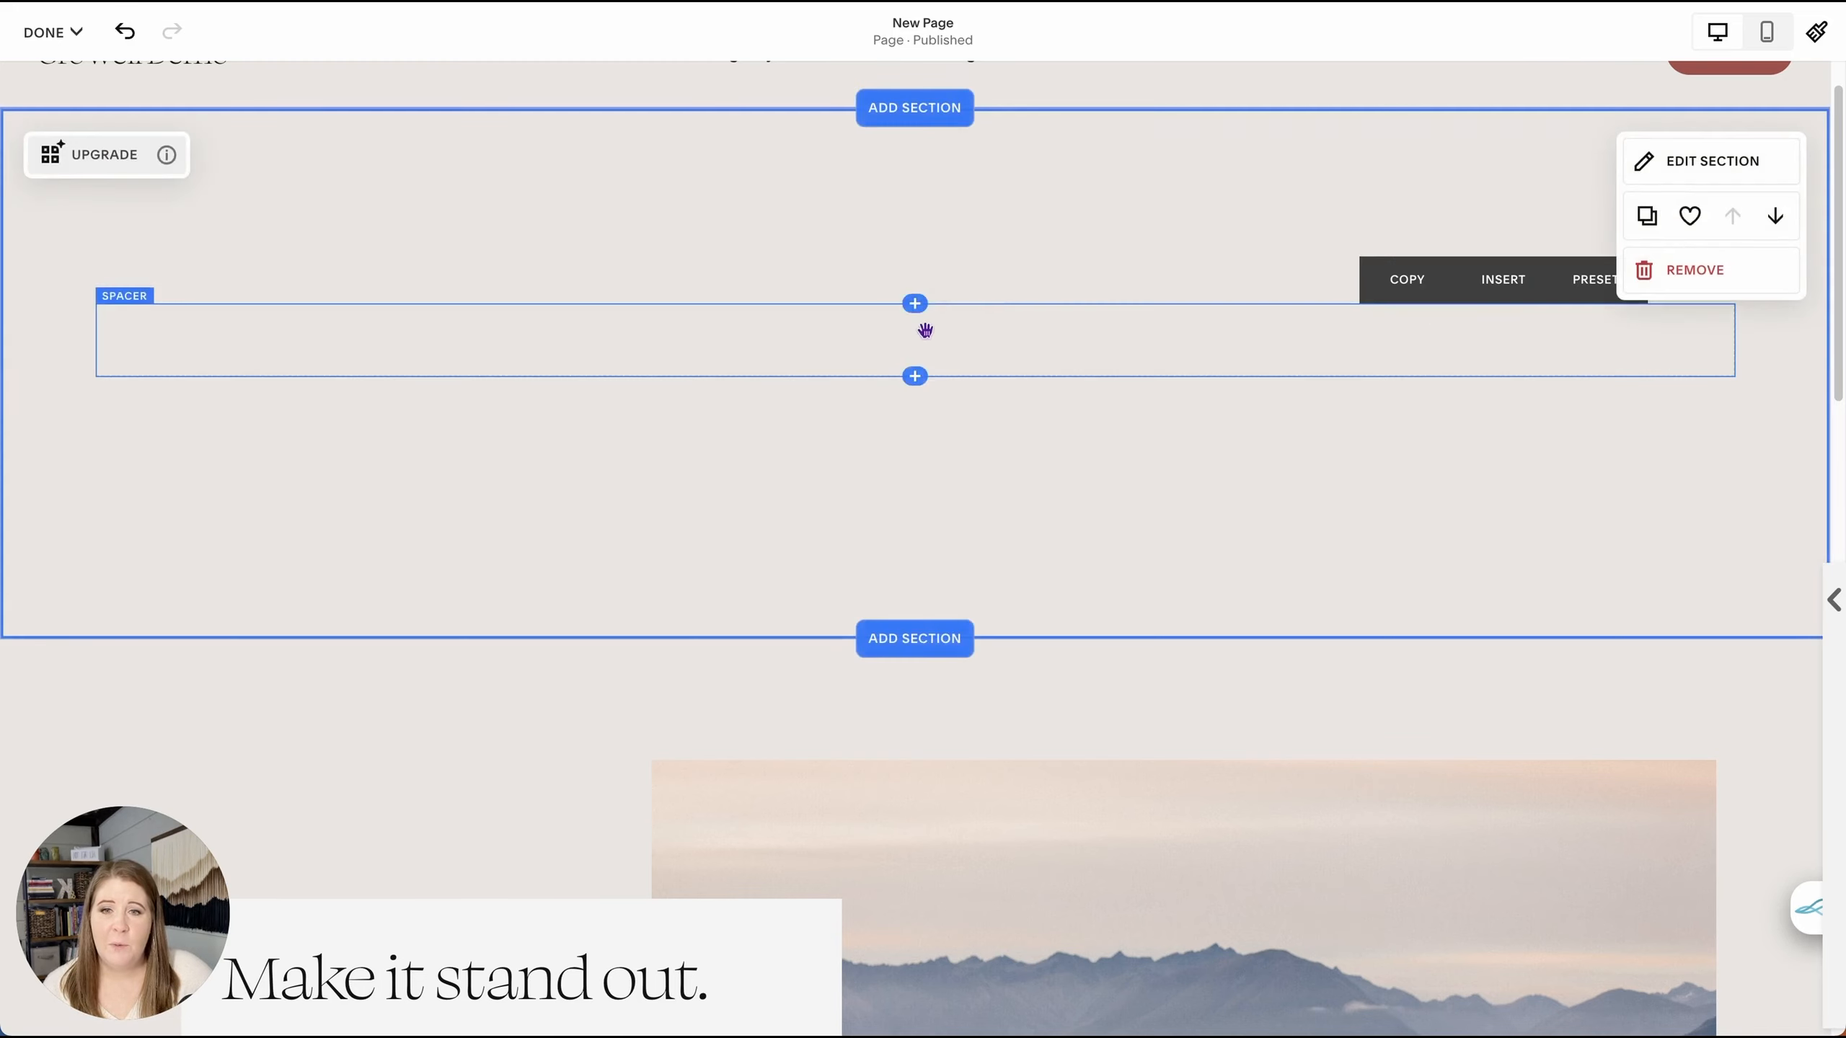
{"action": "left_click_drag", "start_coordinate": [926, 331], "coordinate": [1722, 336]}
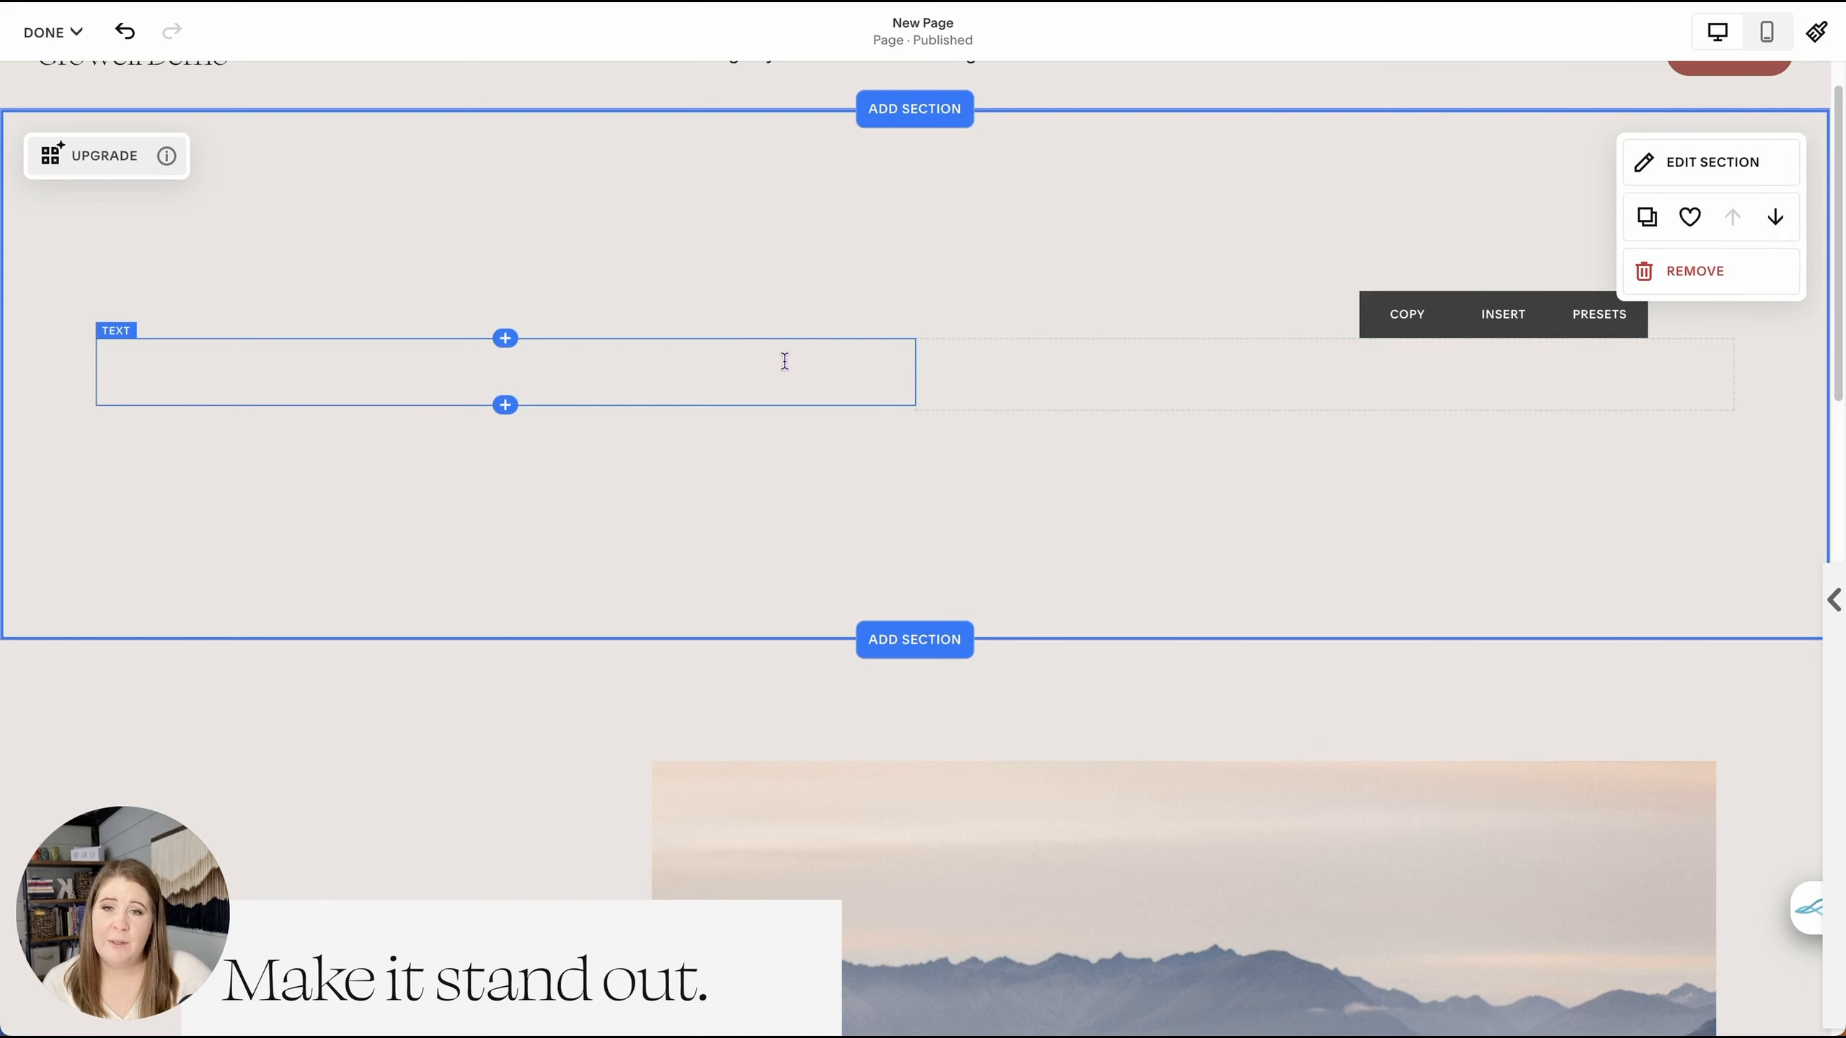
- Try to add another spacer above the existing one and adjust the column divider beside the text block
{"action": "left_click", "coordinate": [1324, 338]}
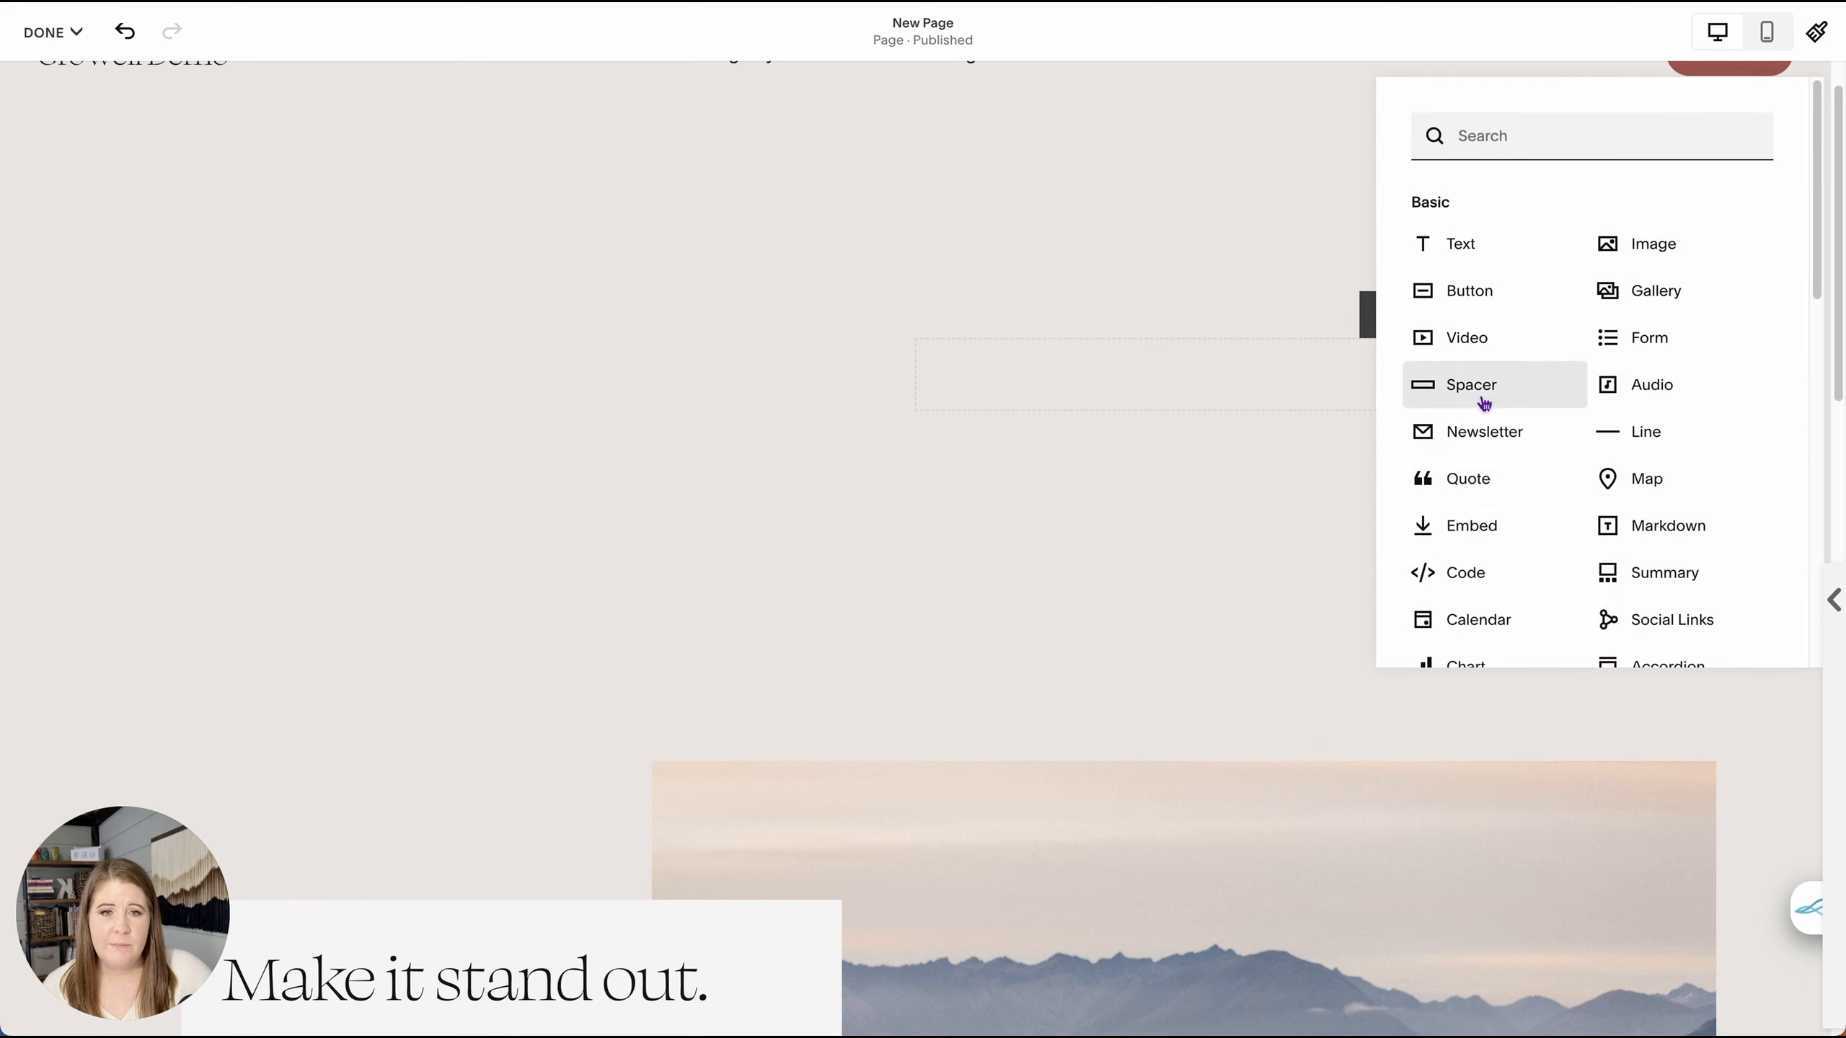
{"action": "left_click", "coordinate": [1482, 386]}
{"action": "left_click_drag", "start_coordinate": [1628, 384], "coordinate": [1726, 373]}
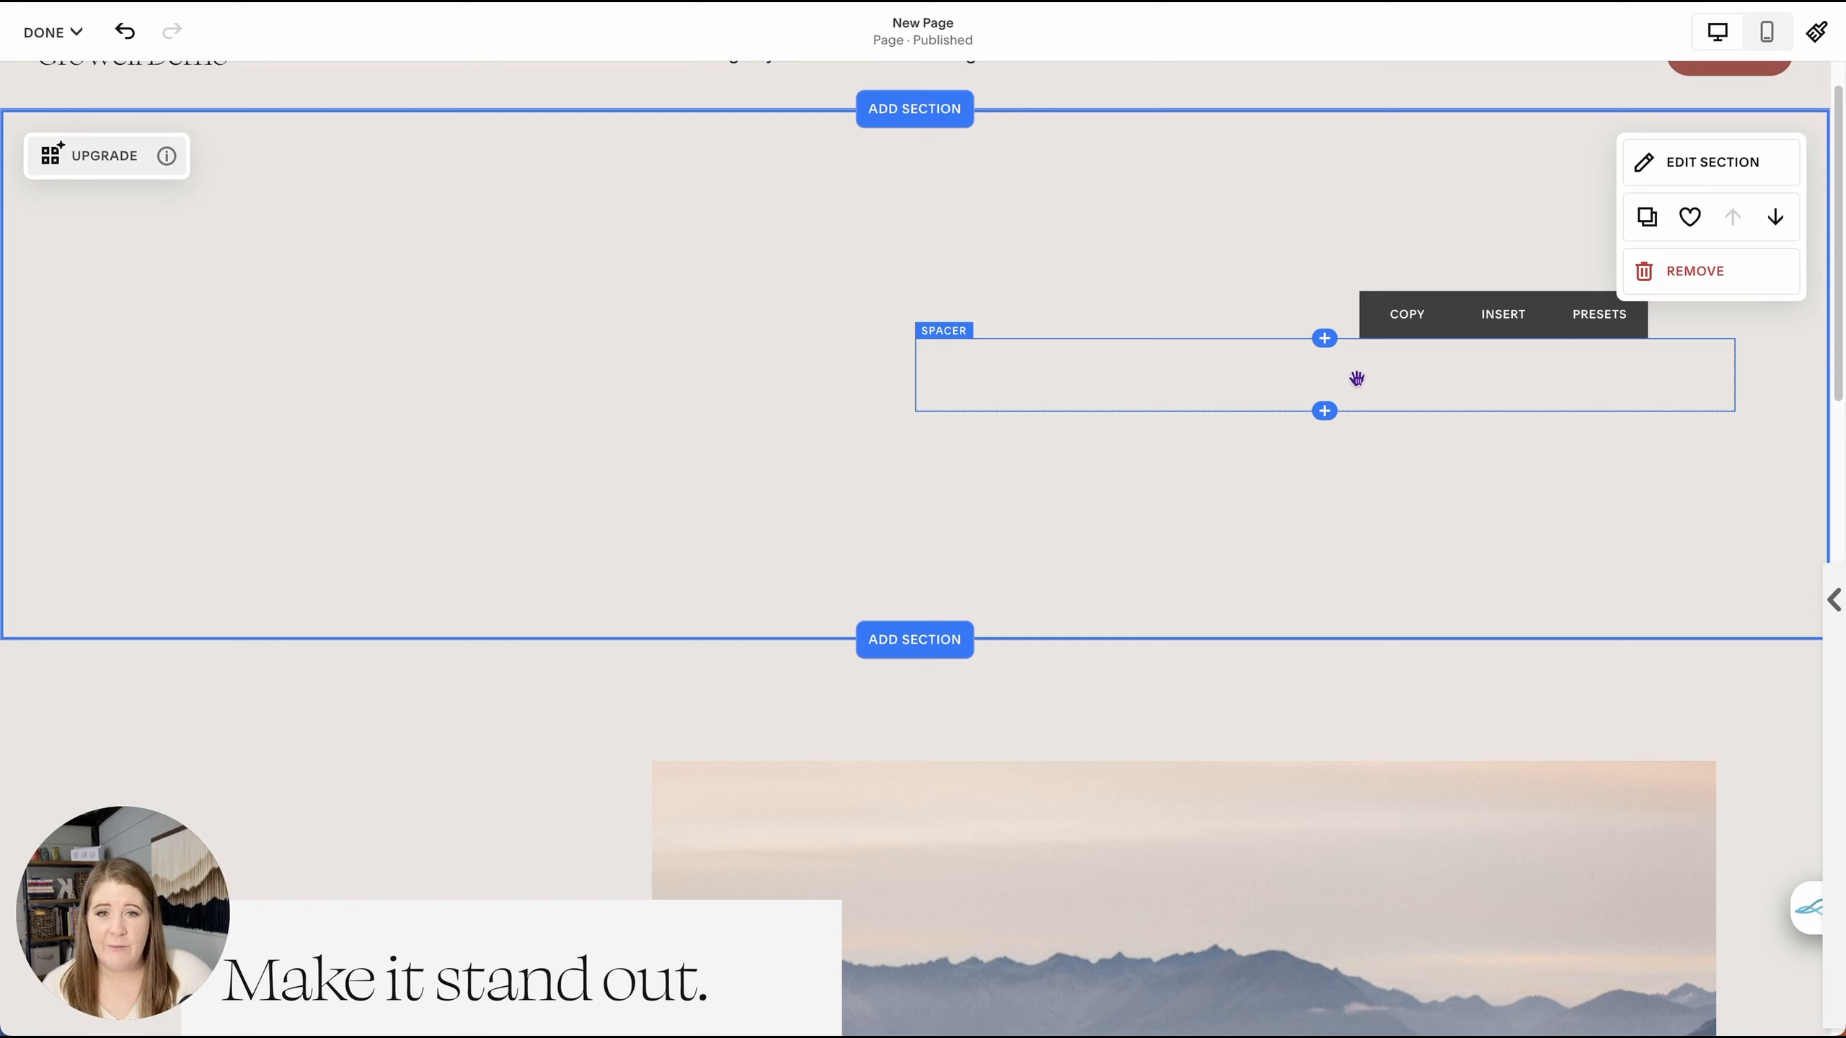
{"action": "mouse_move", "coordinate": [915, 372]}
{"action": "left_mouse_down"}
{"action": "mouse_move", "coordinate": [1648, 400]}
{"action": "mouse_move", "coordinate": [916, 373]}
{"action": "left_mouse_up"}
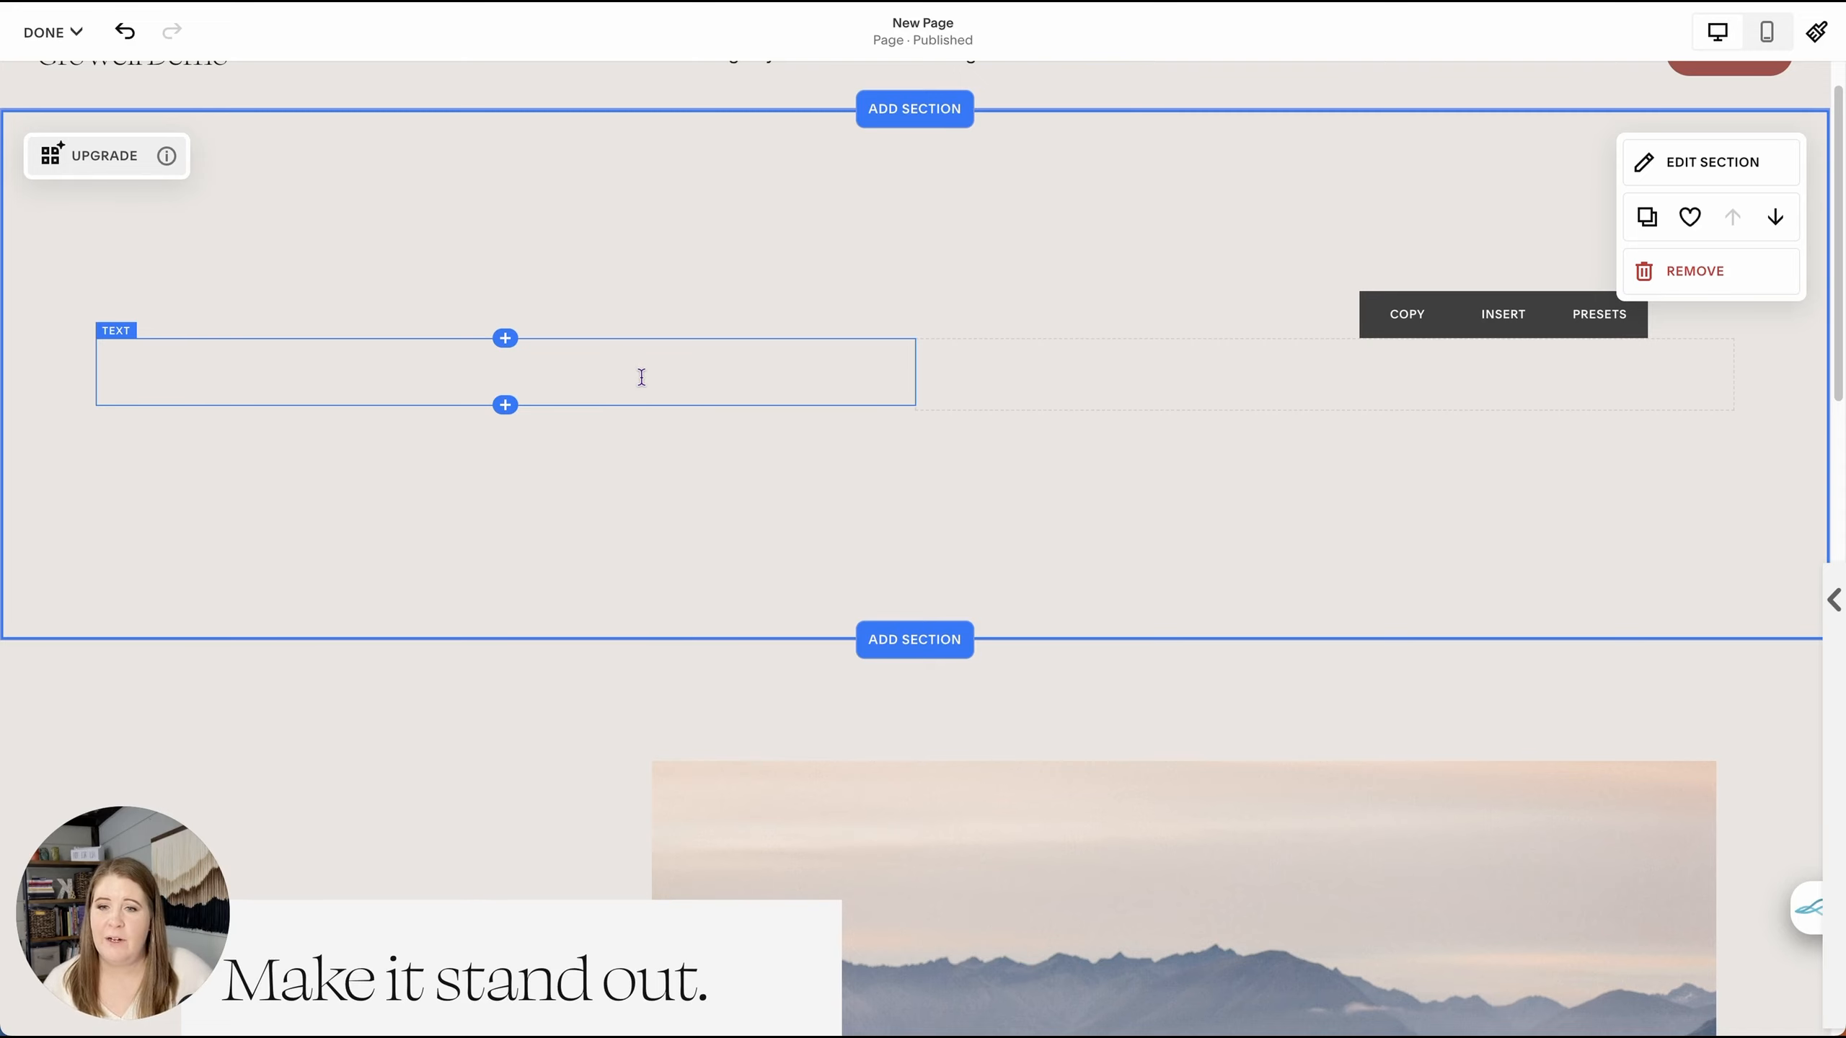
- Show the layout grid in the "Make it stand out." section and move the image down one grid row
{"action": "scroll", "coordinate": [639, 375], "scroll_direction": "down", "scroll_amount": 9}
{"action": "scroll", "coordinate": [494, 173], "scroll_direction": "up", "scroll_amount": 2}
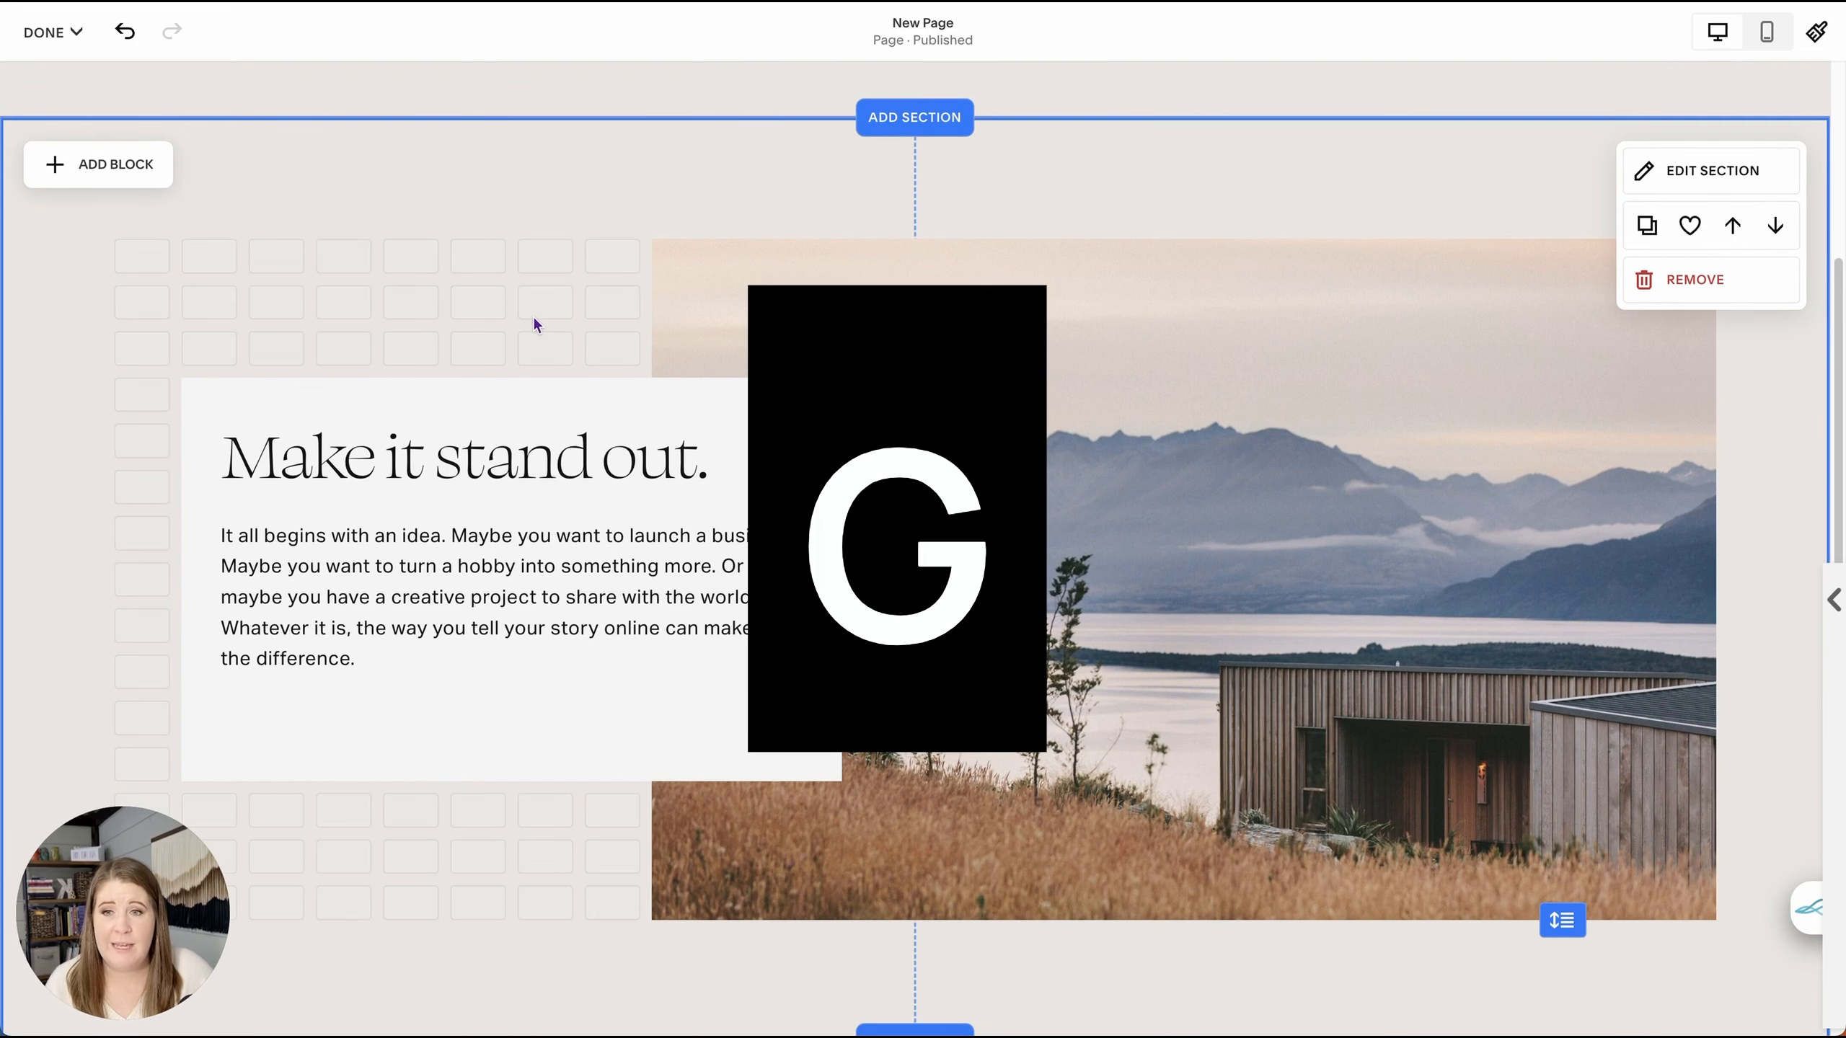
{"action": "left_click", "coordinate": [746, 313]}
{"action": "key", "text": "Down"}
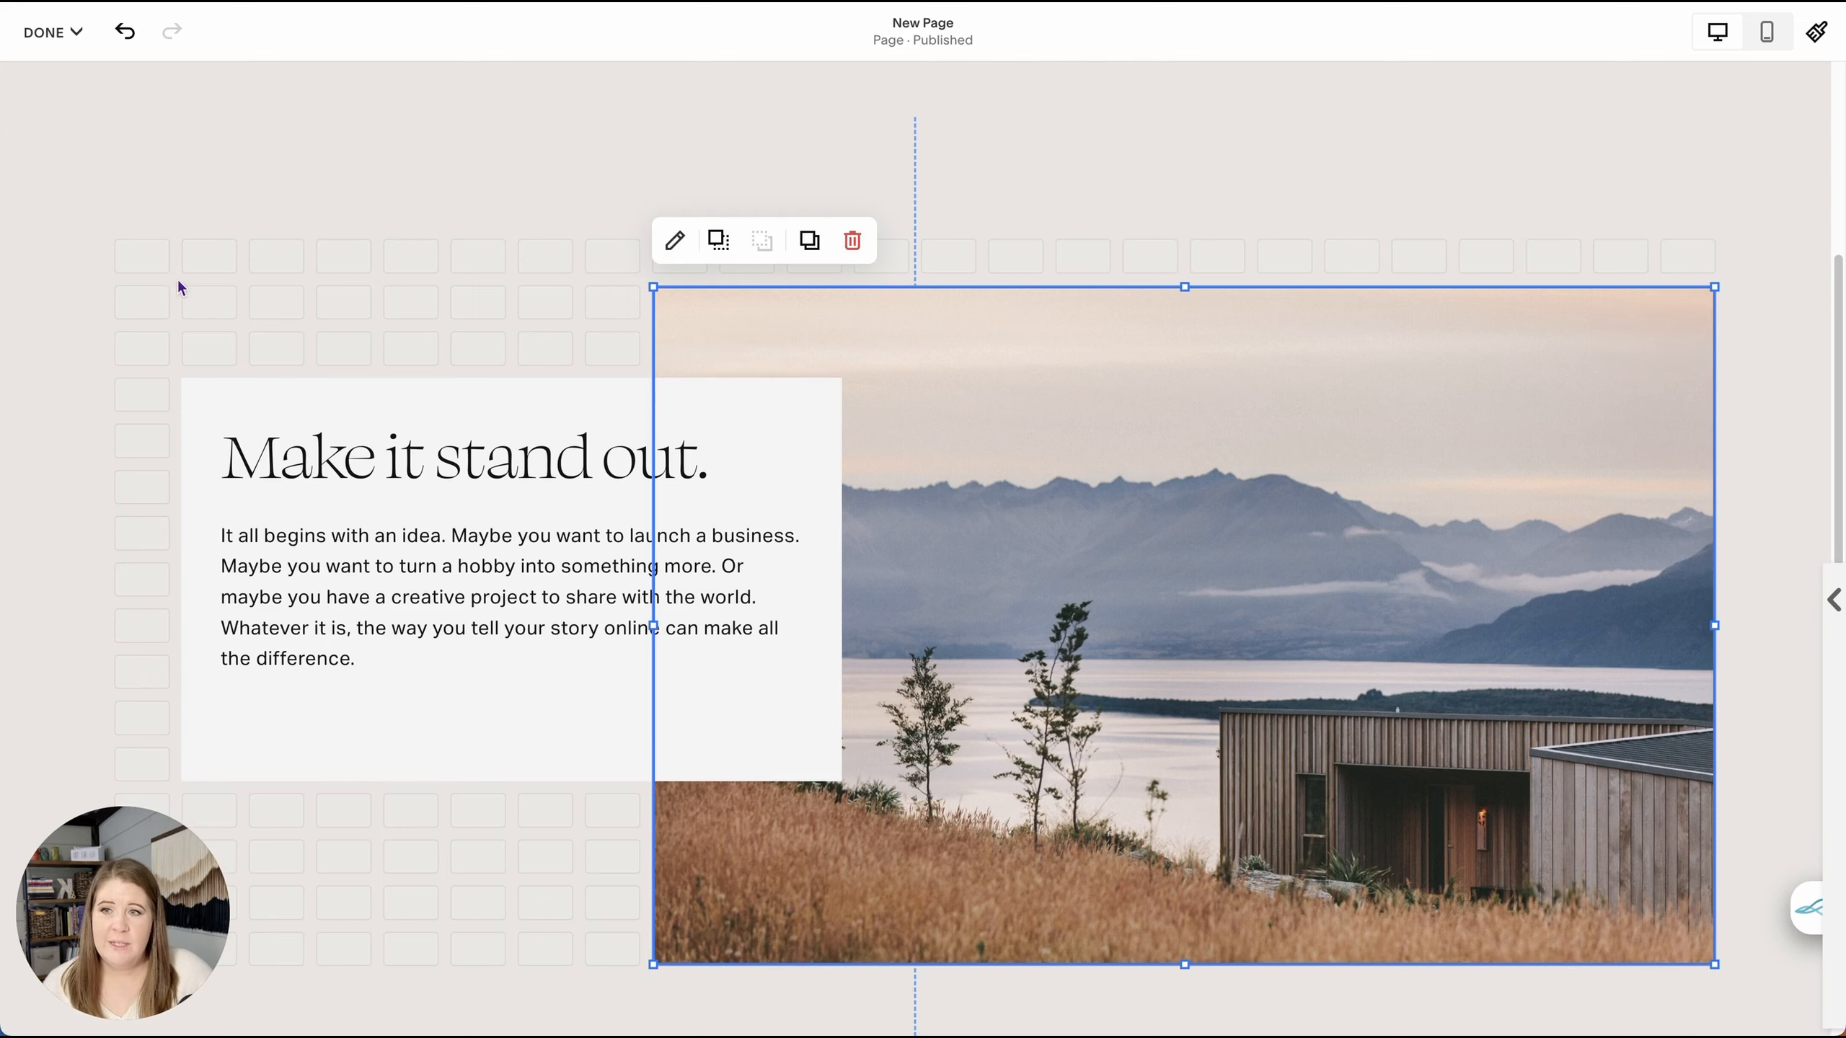
{"action": "left_click", "coordinate": [373, 264]}
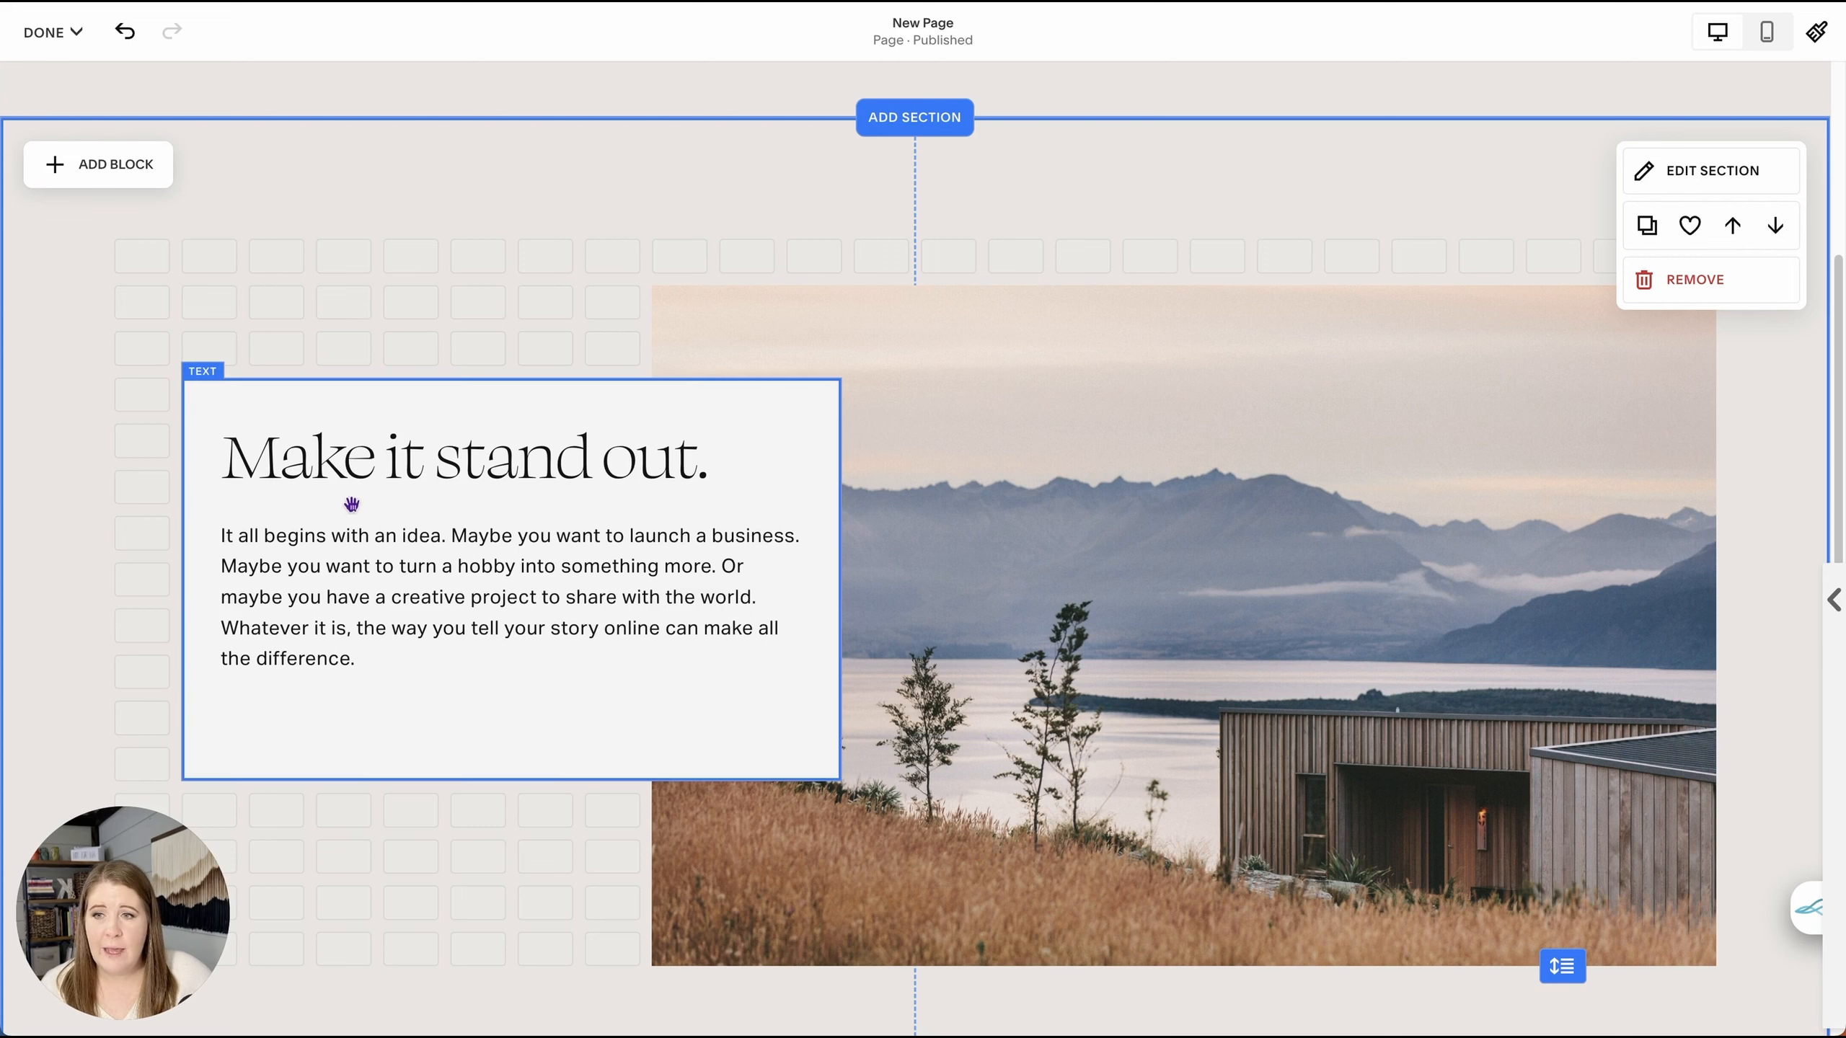
- Move the "Make it stand out." text block up level with the image's top edge and enlarge it by one column and two rows
{"action": "left_click_drag", "start_coordinate": [369, 410], "coordinate": [478, 301]}
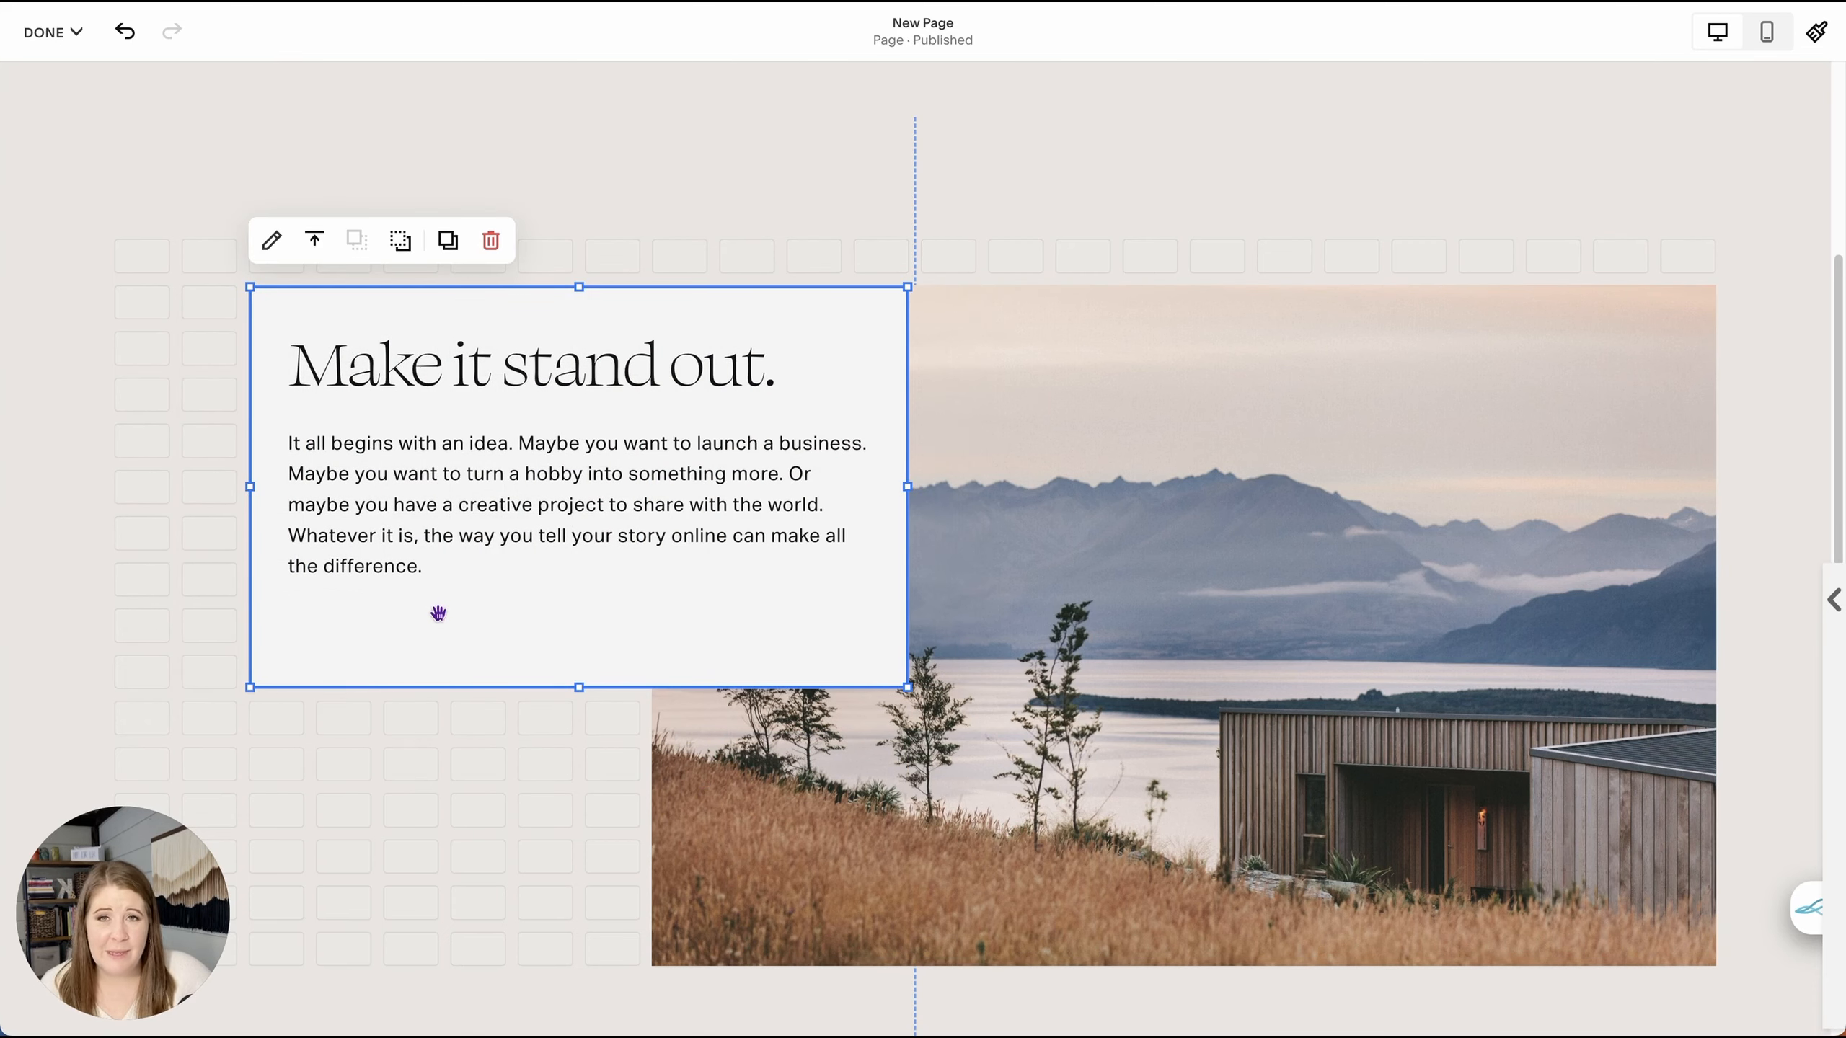
{"action": "left_click_drag", "start_coordinate": [908, 688], "coordinate": [985, 751]}
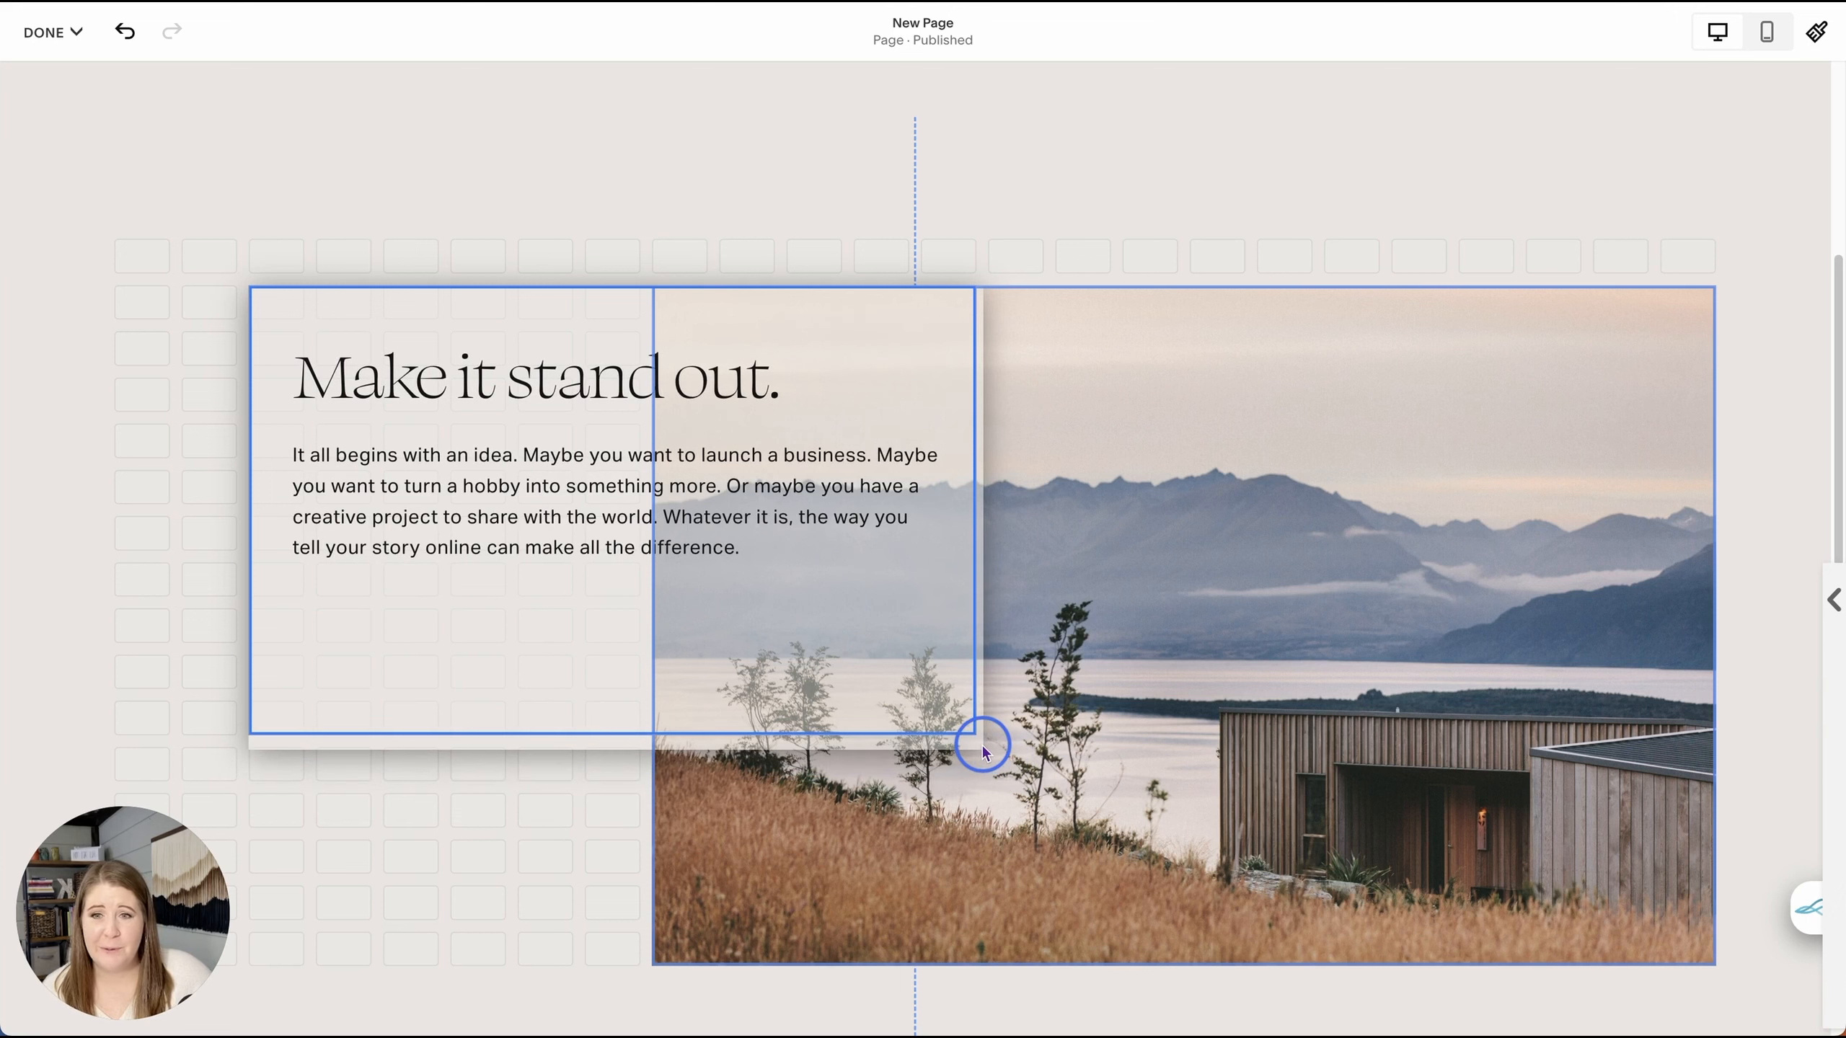
{"action": "left_click_drag", "start_coordinate": [983, 751], "coordinate": [983, 781]}
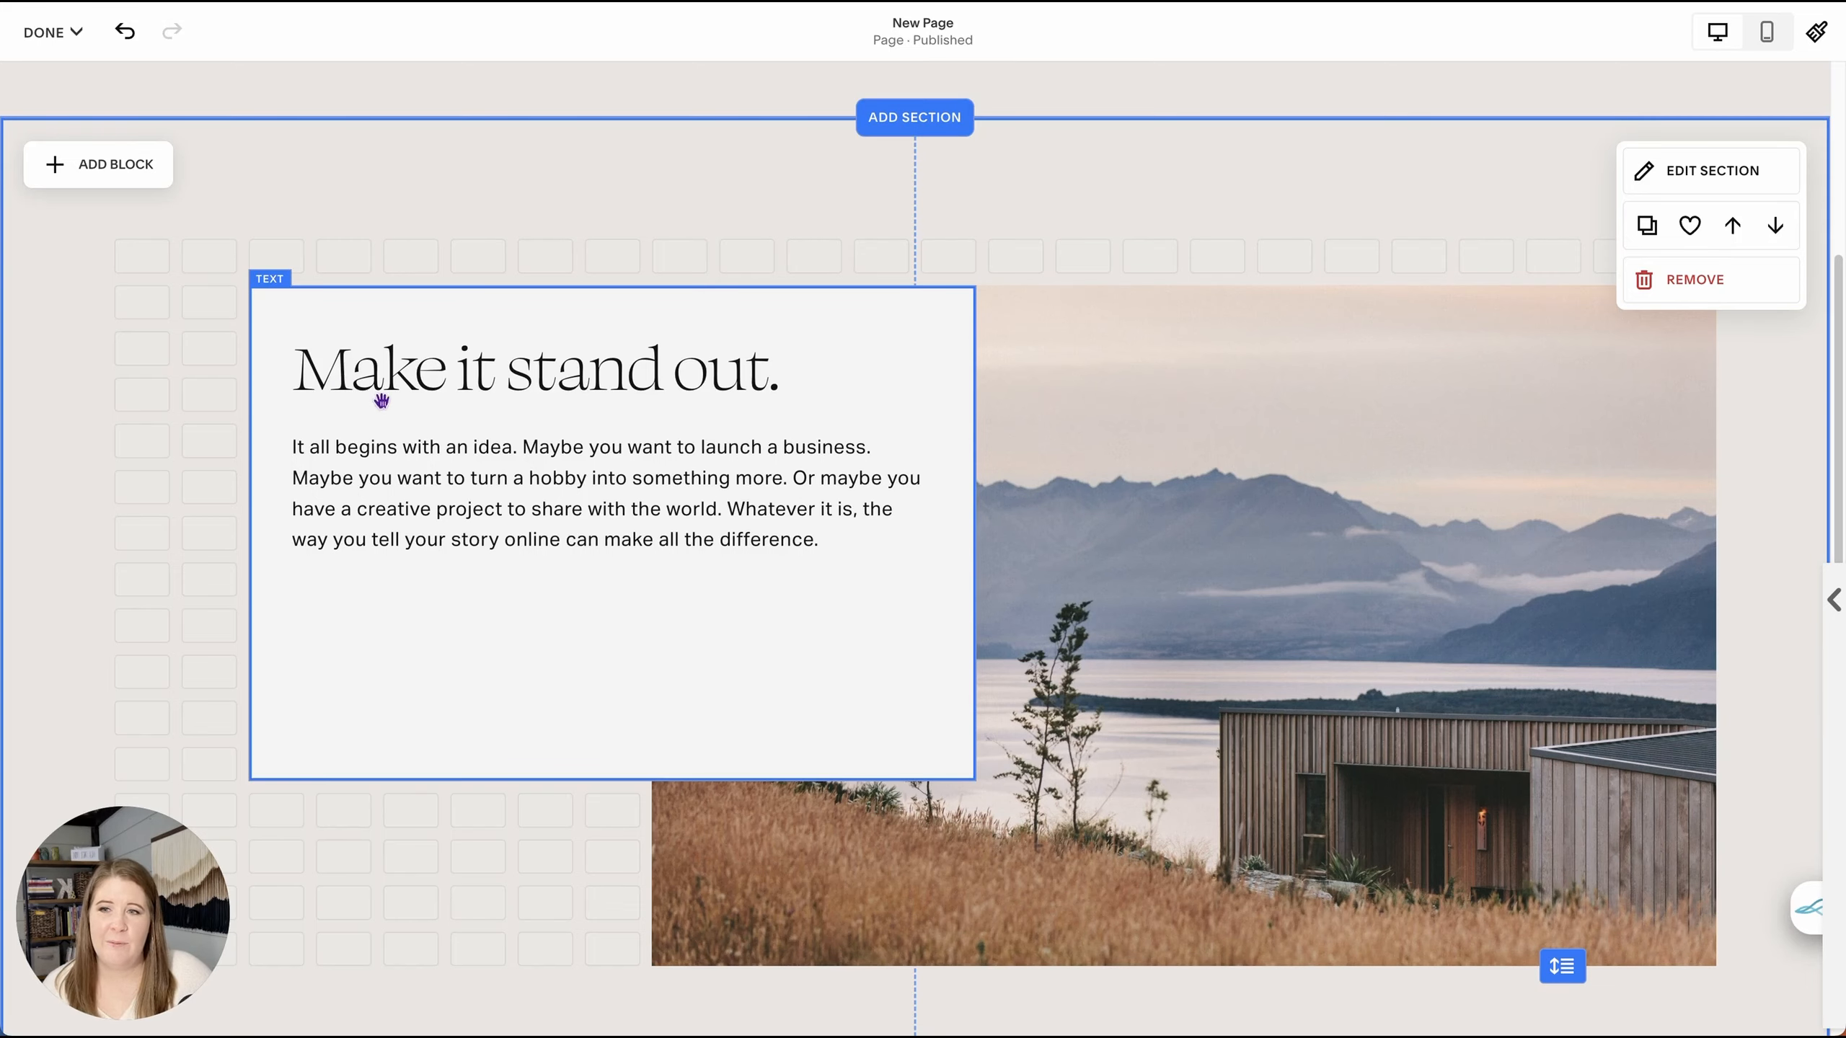
{"action": "left_click_drag", "start_coordinate": [323, 295], "coordinate": [324, 393]}
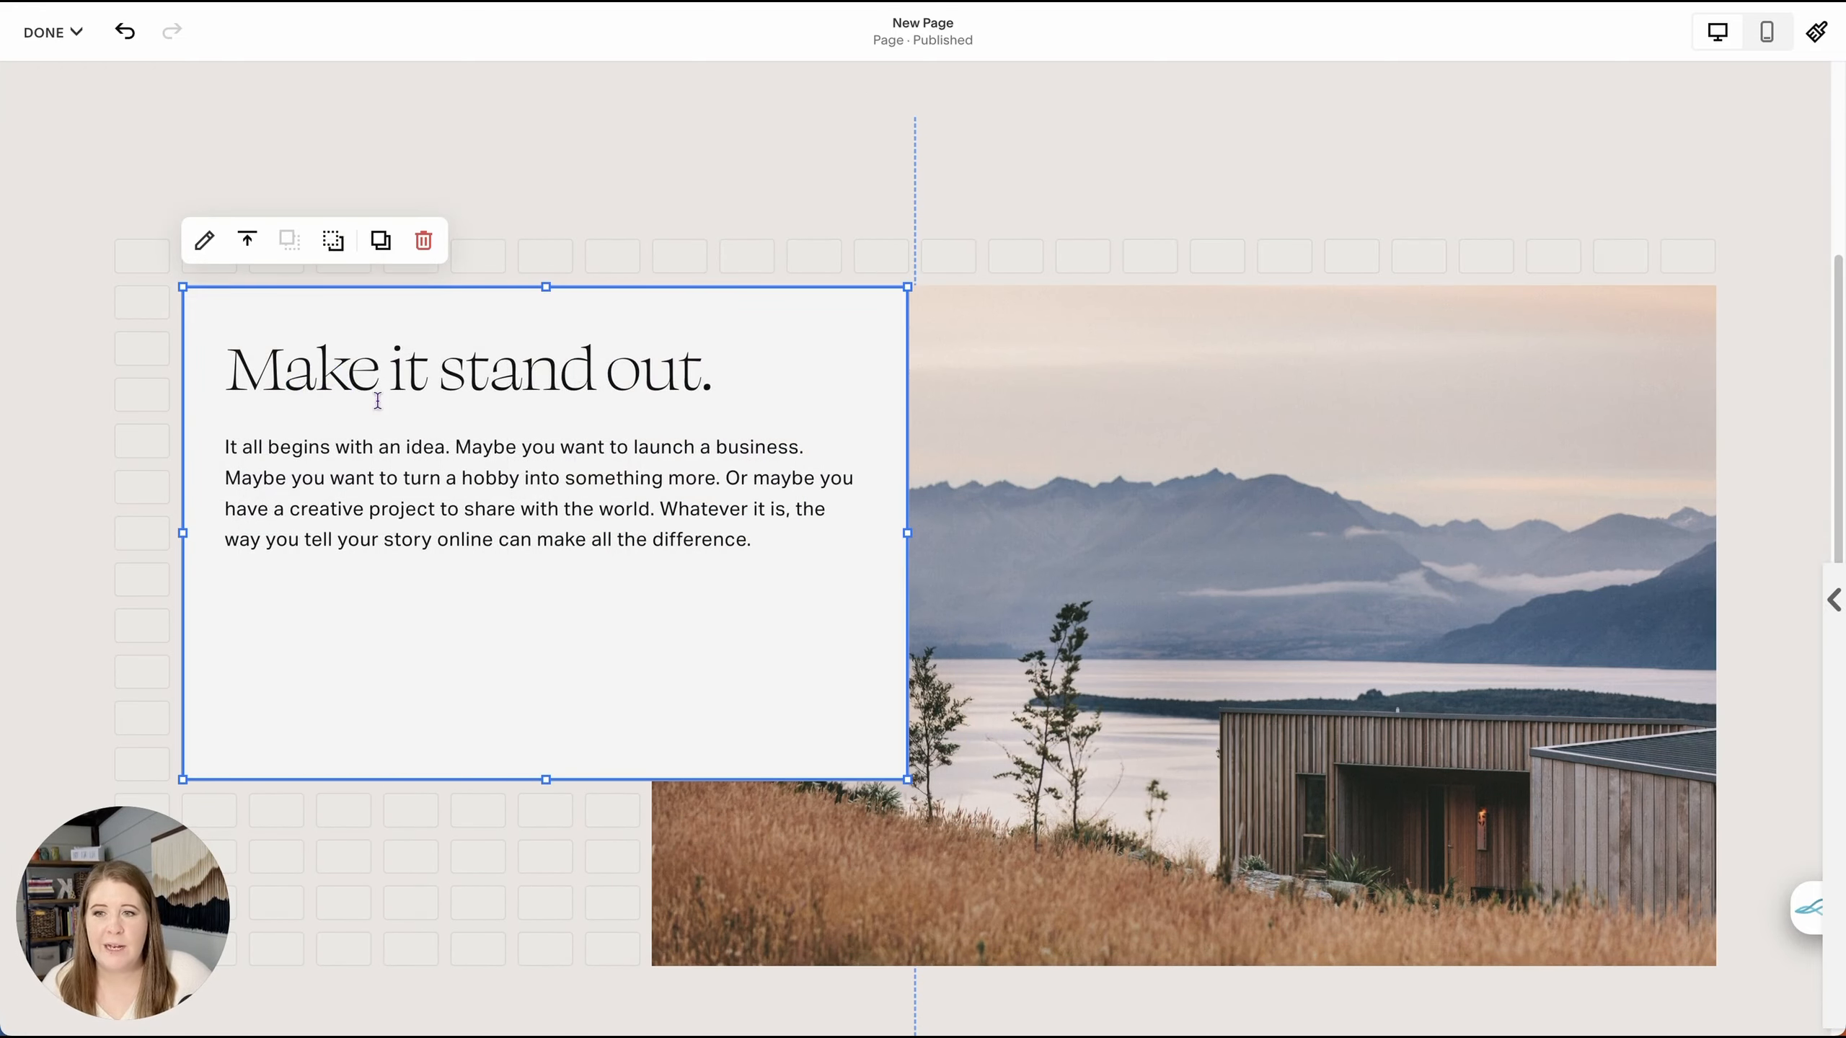
{"action": "left_click", "coordinate": [475, 863]}
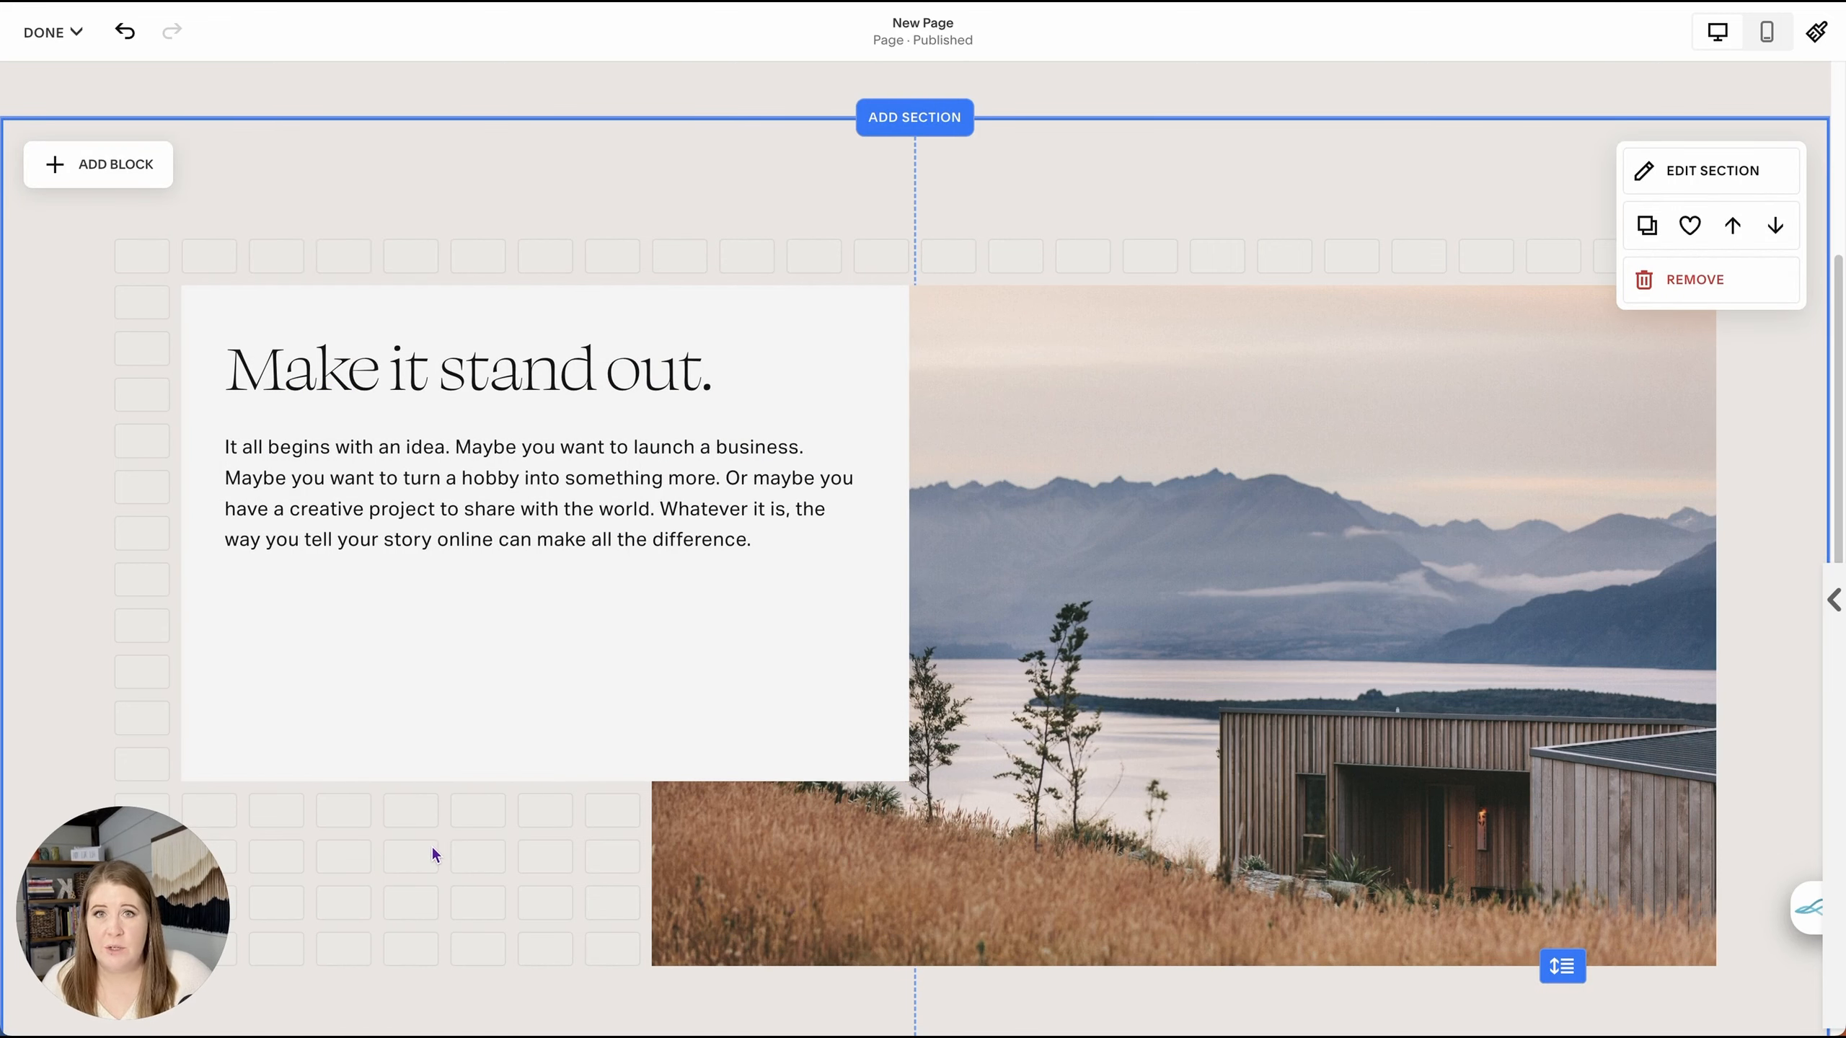
- Enter "Heading Title" in the classic section's empty text block and format it as Heading 1
{"action": "scroll", "coordinate": [461, 559], "scroll_direction": "up", "scroll_amount": 8}
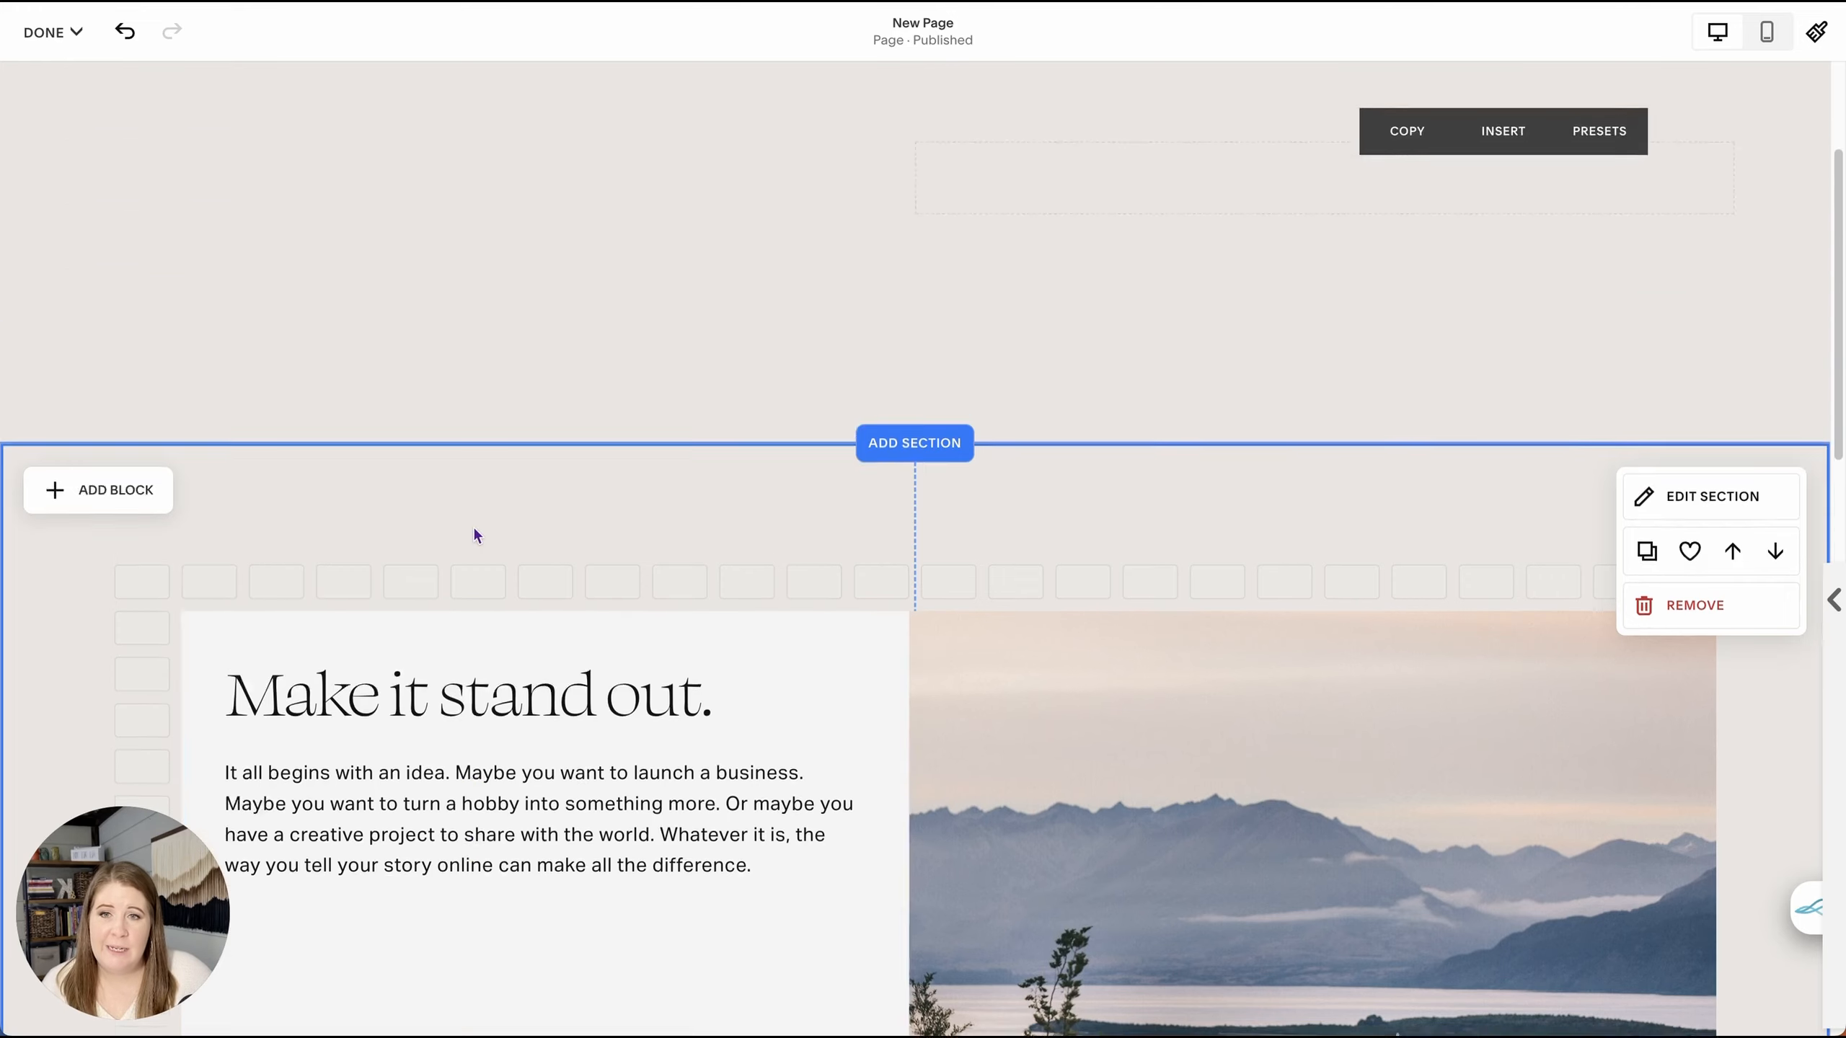
{"action": "left_click", "coordinate": [531, 441]}
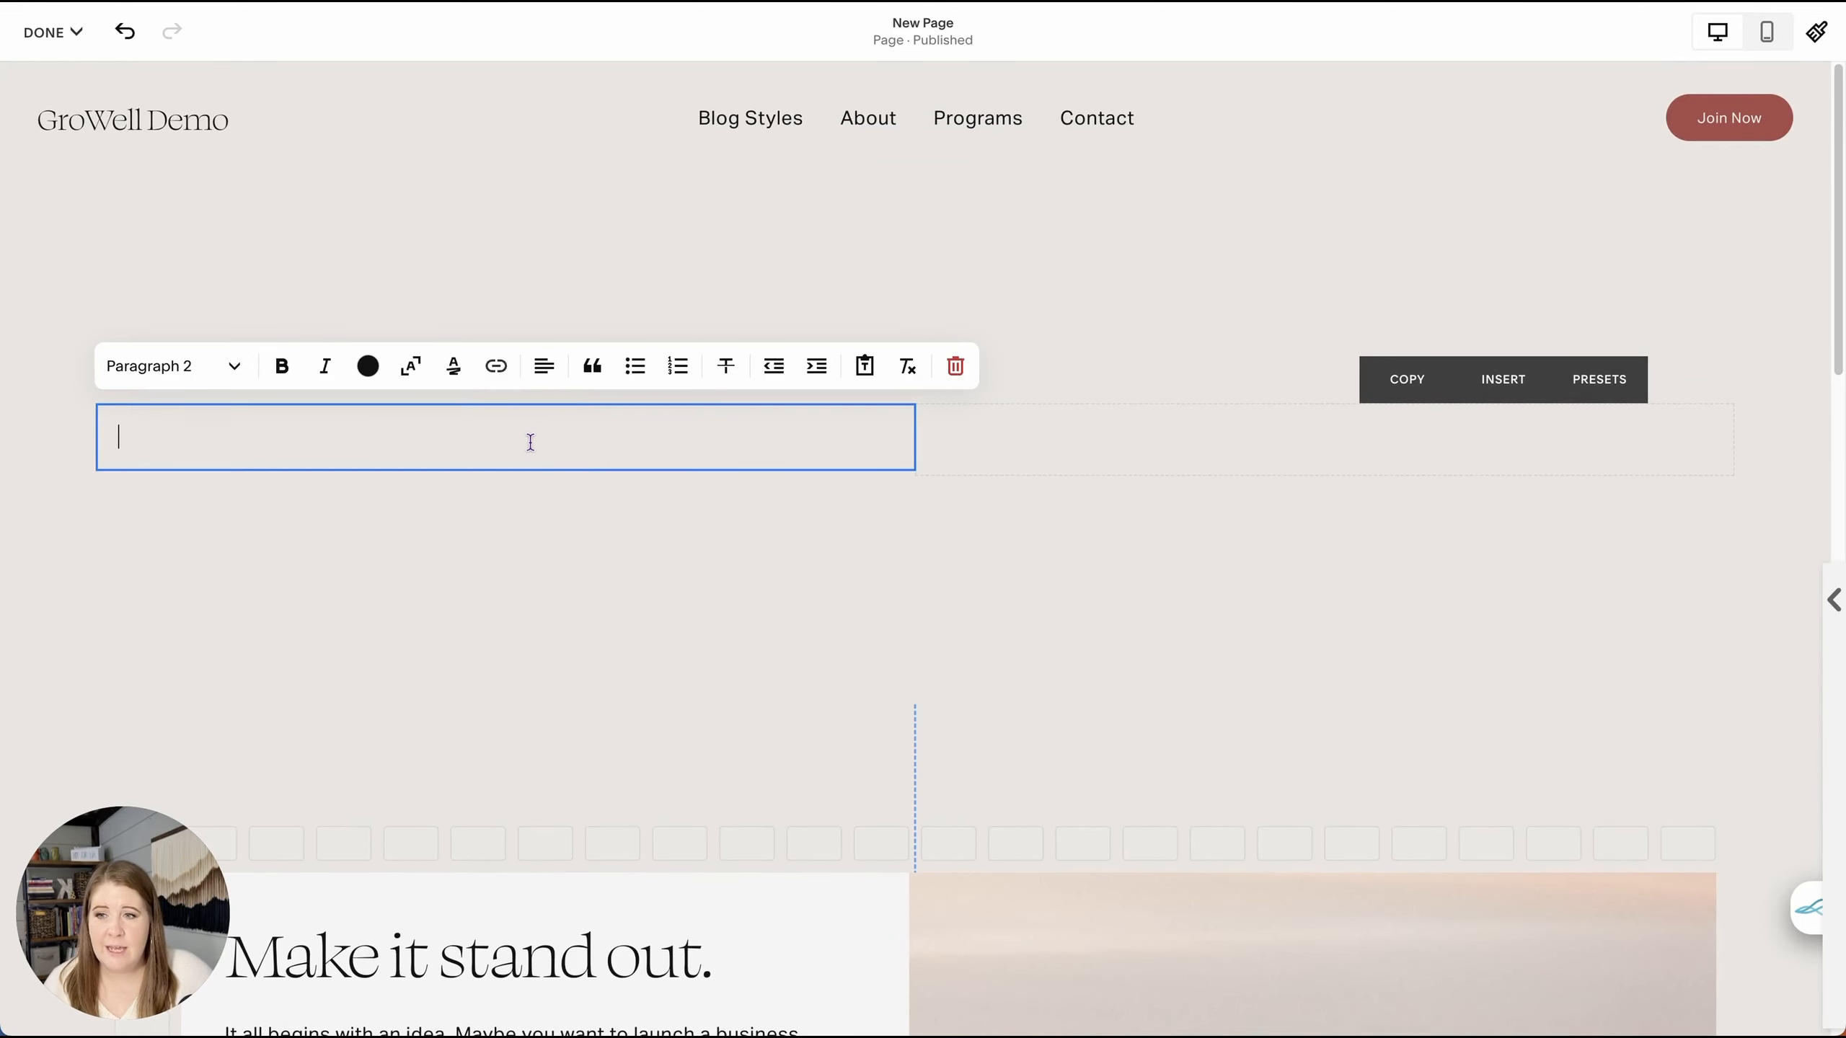
{"action": "type", "text": "He"}
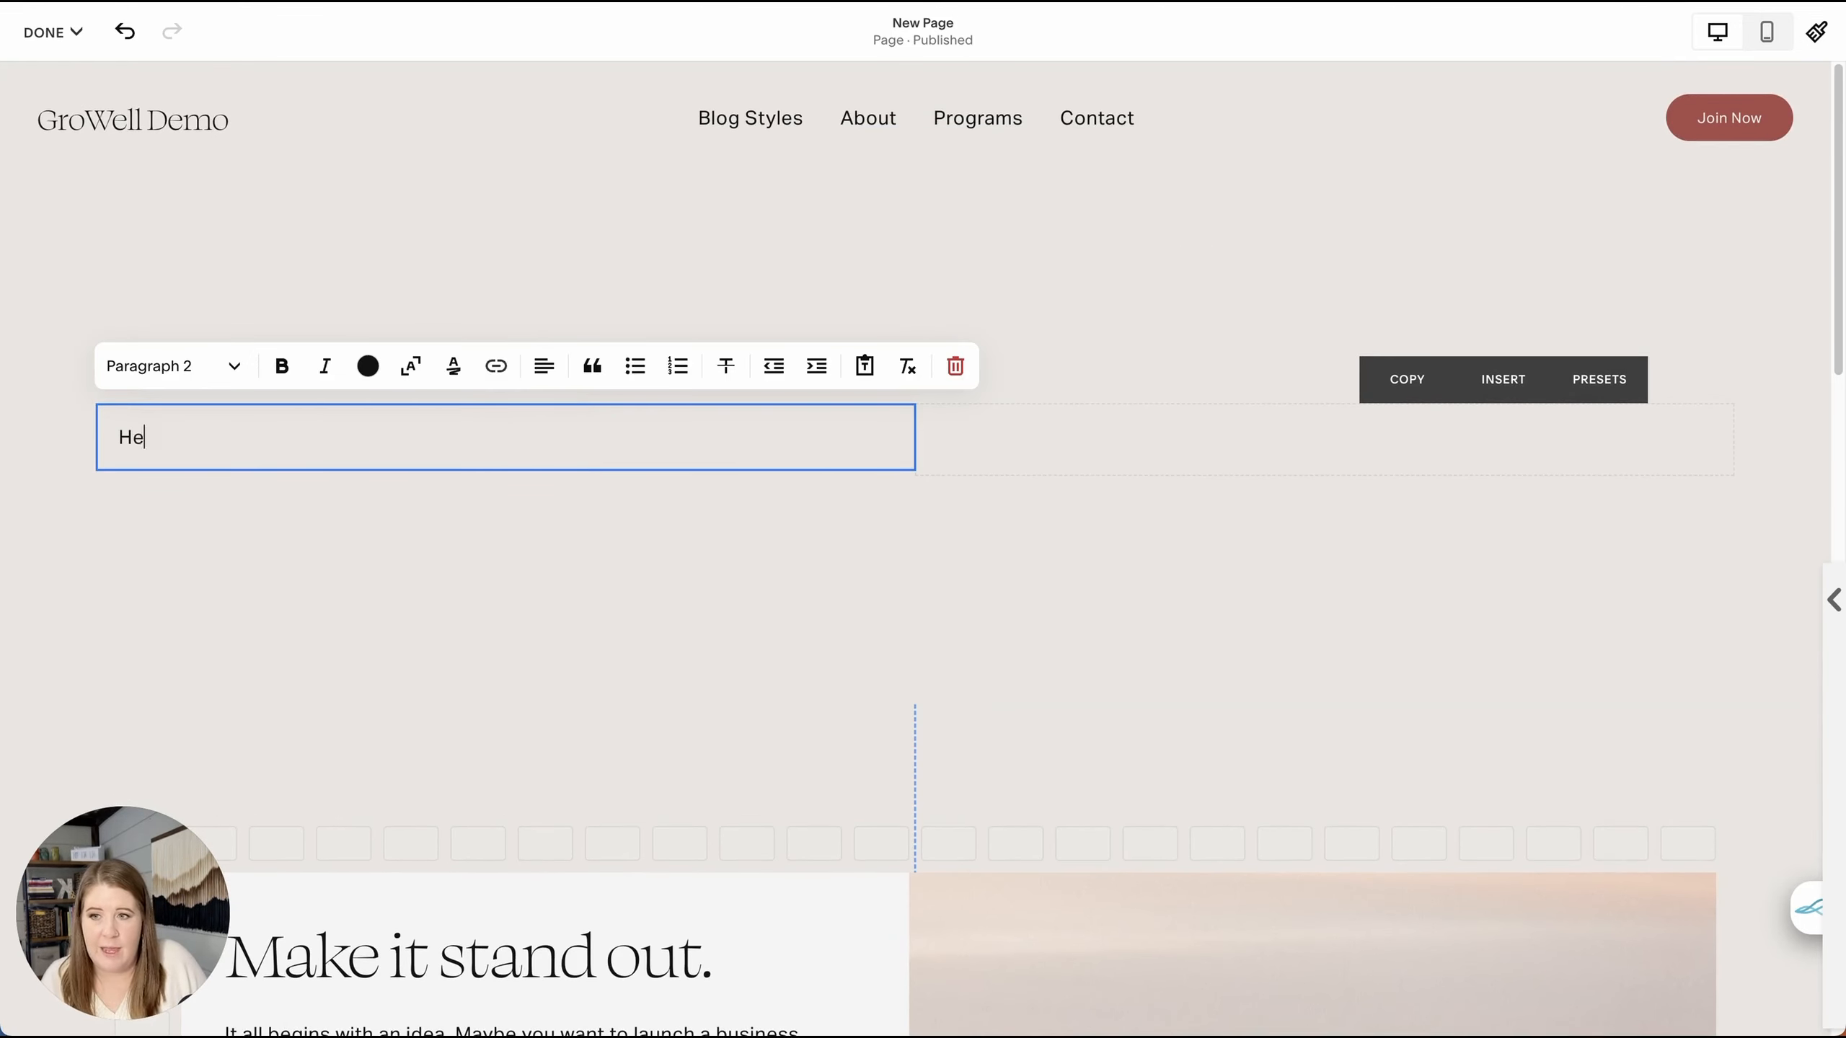
{"action": "type", "text": "ading Title"}
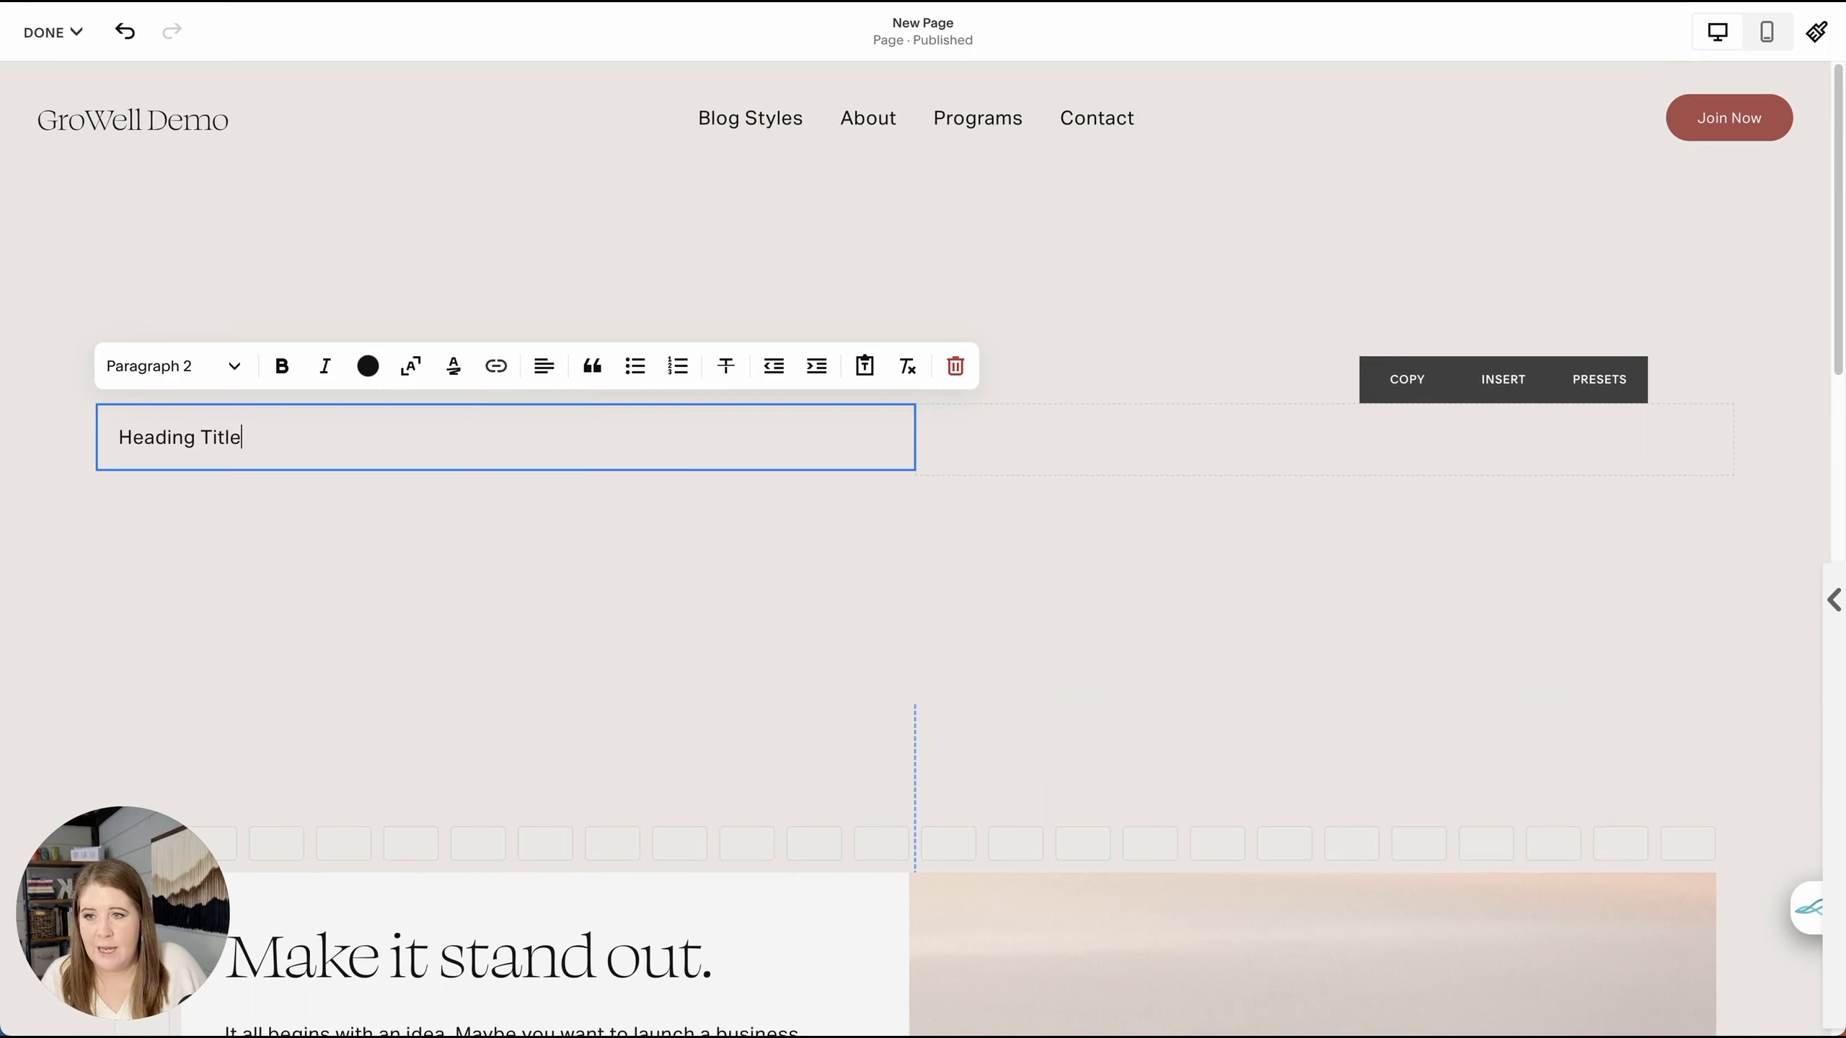
{"action": "left_click", "coordinate": [167, 366]}
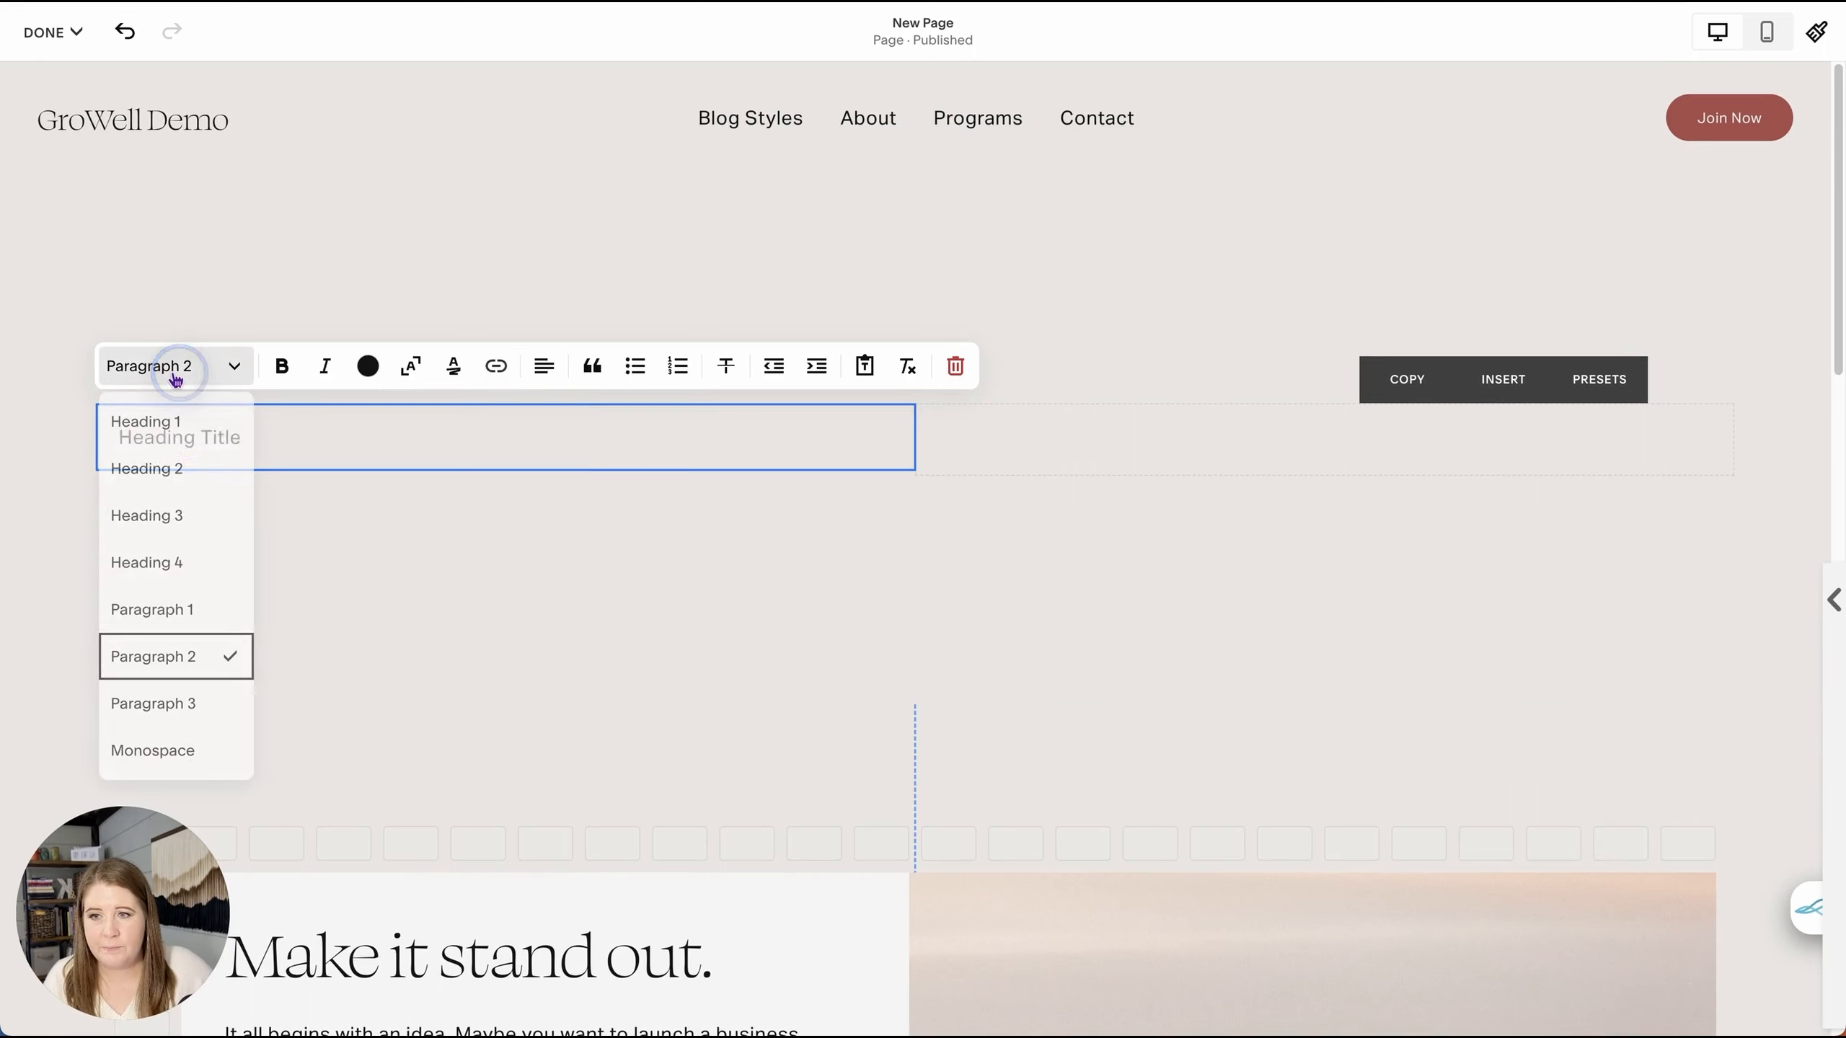
{"action": "left_click", "coordinate": [180, 465]}
{"action": "left_click", "coordinate": [182, 348]}
{"action": "left_click", "coordinate": [182, 401]}
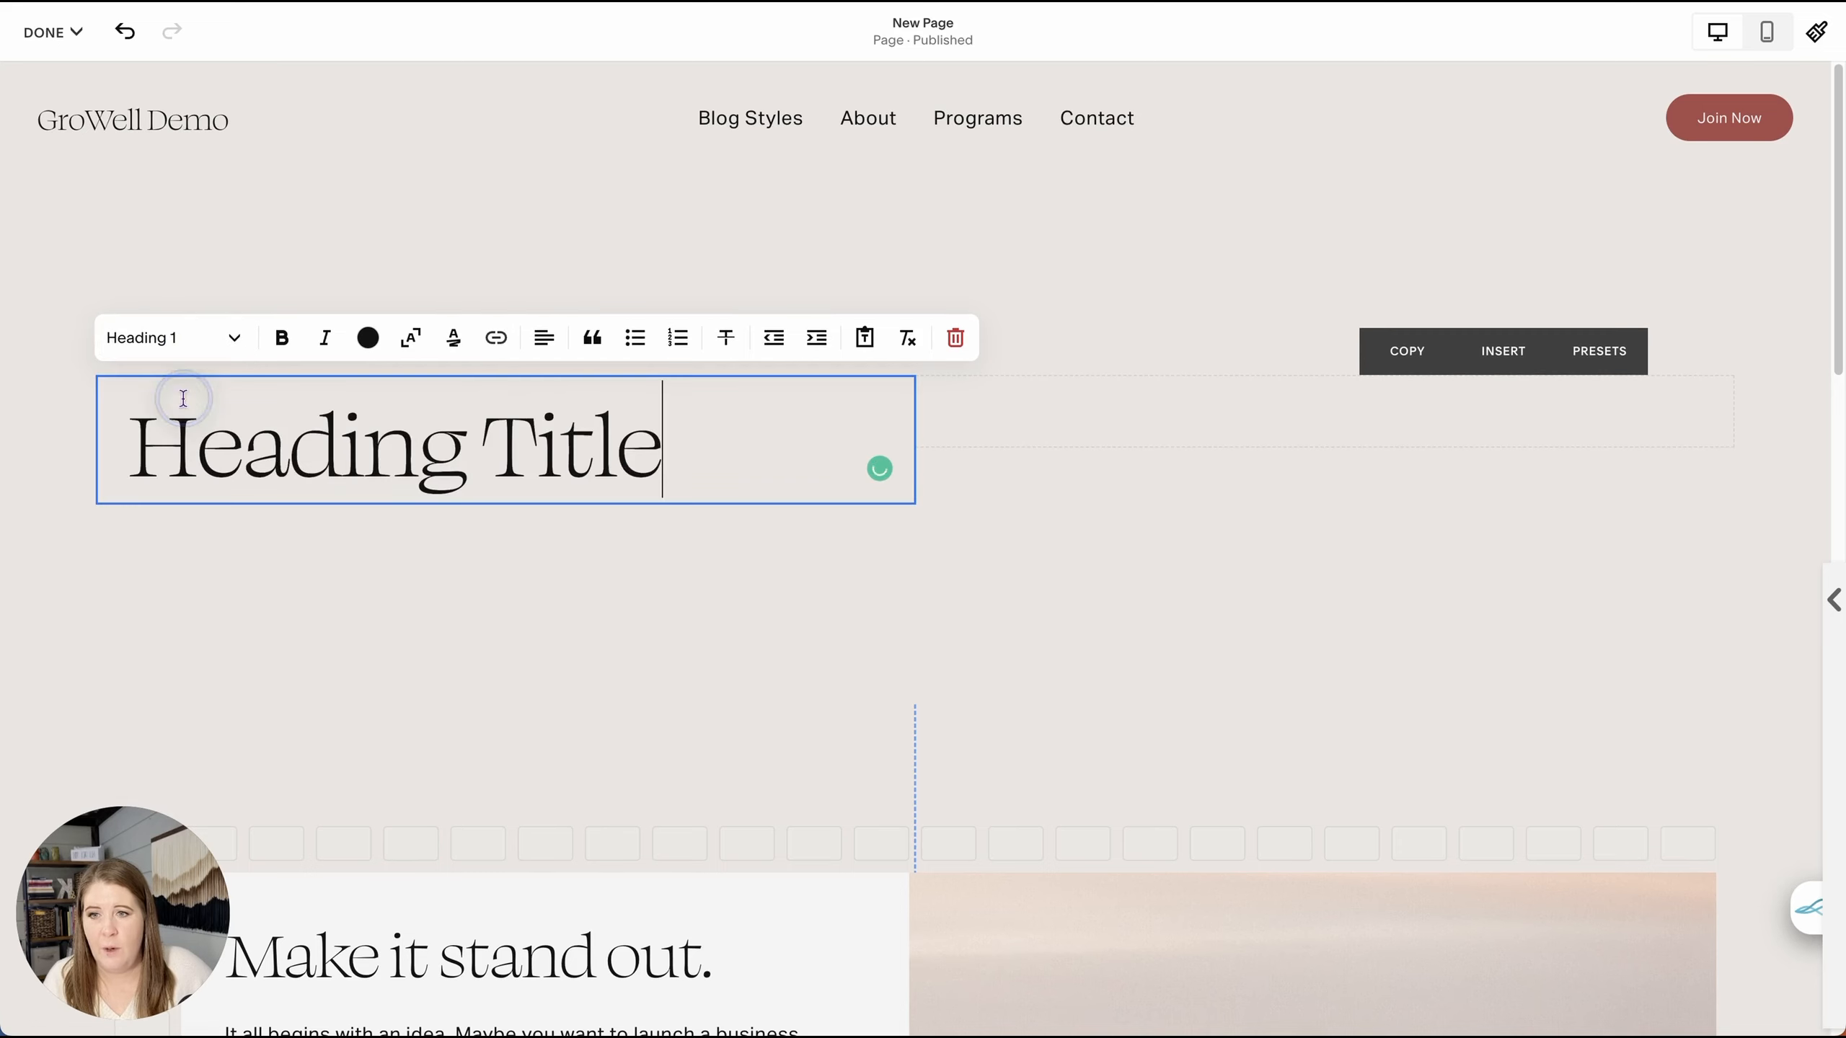
{"action": "left_click", "coordinate": [1010, 503]}
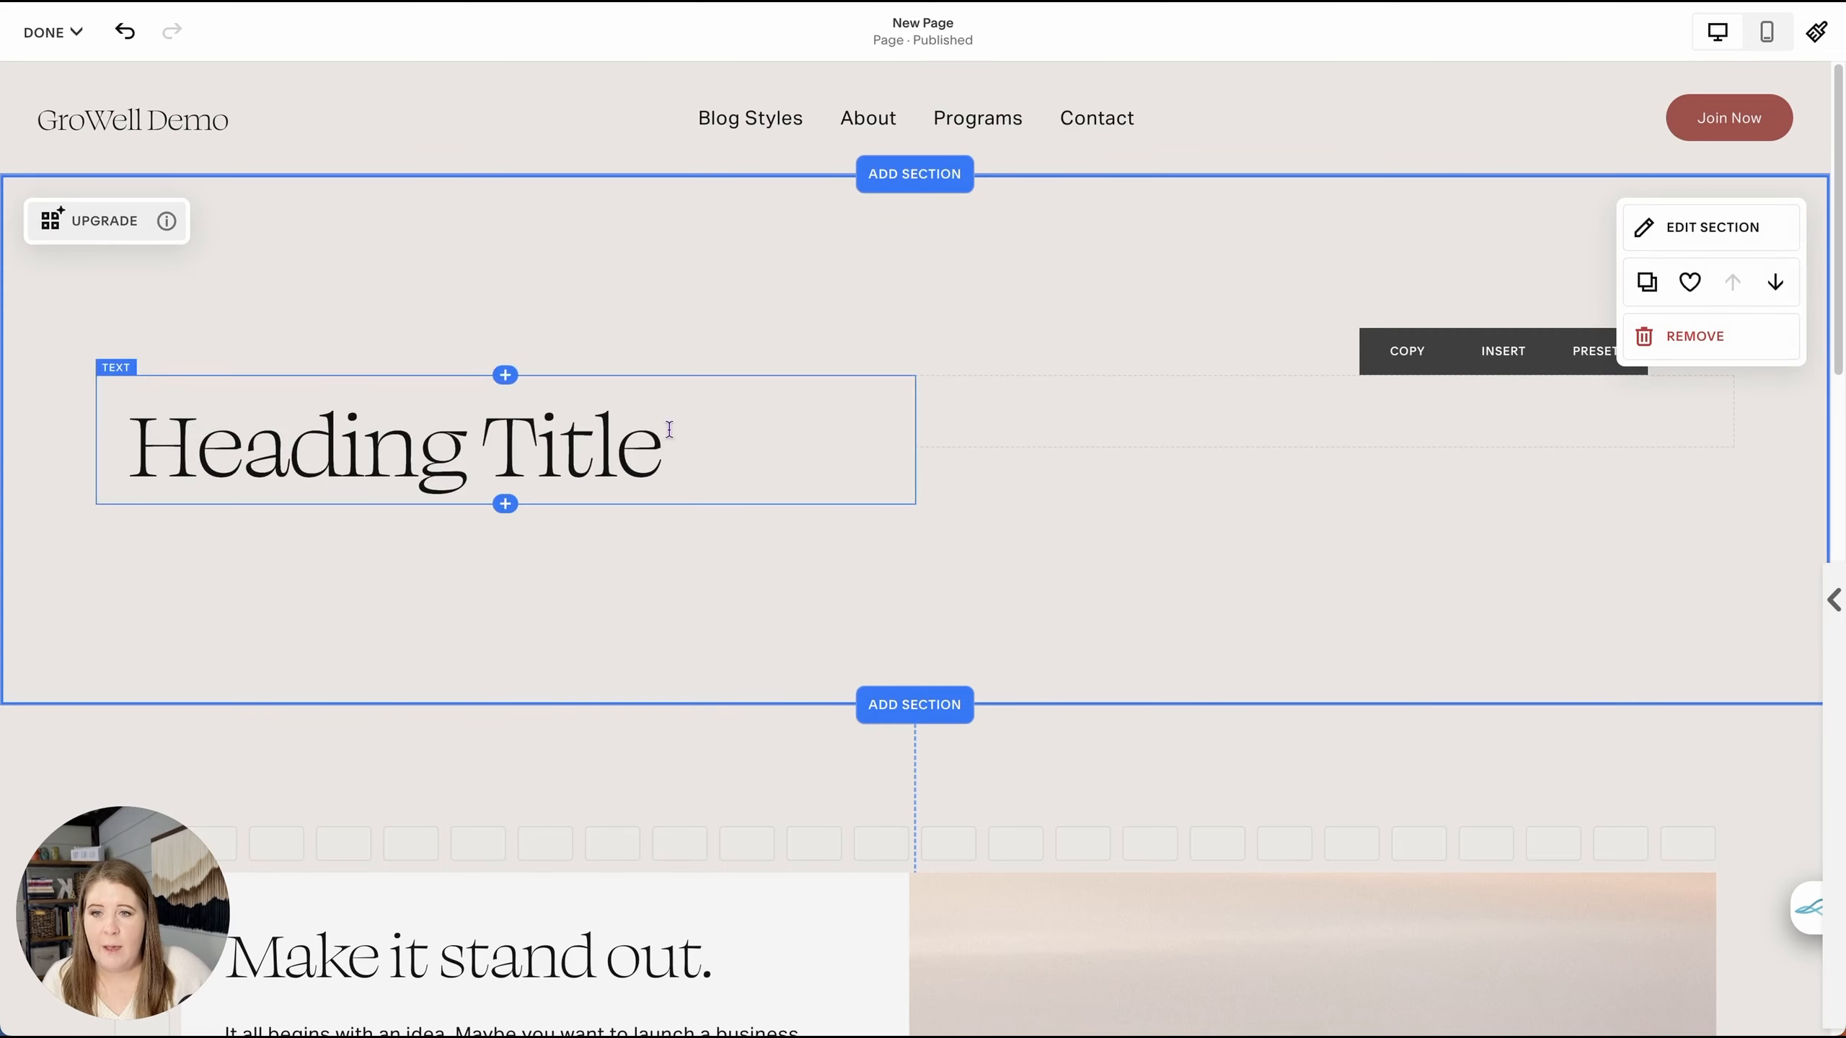
{"action": "left_click", "coordinate": [1143, 433]}
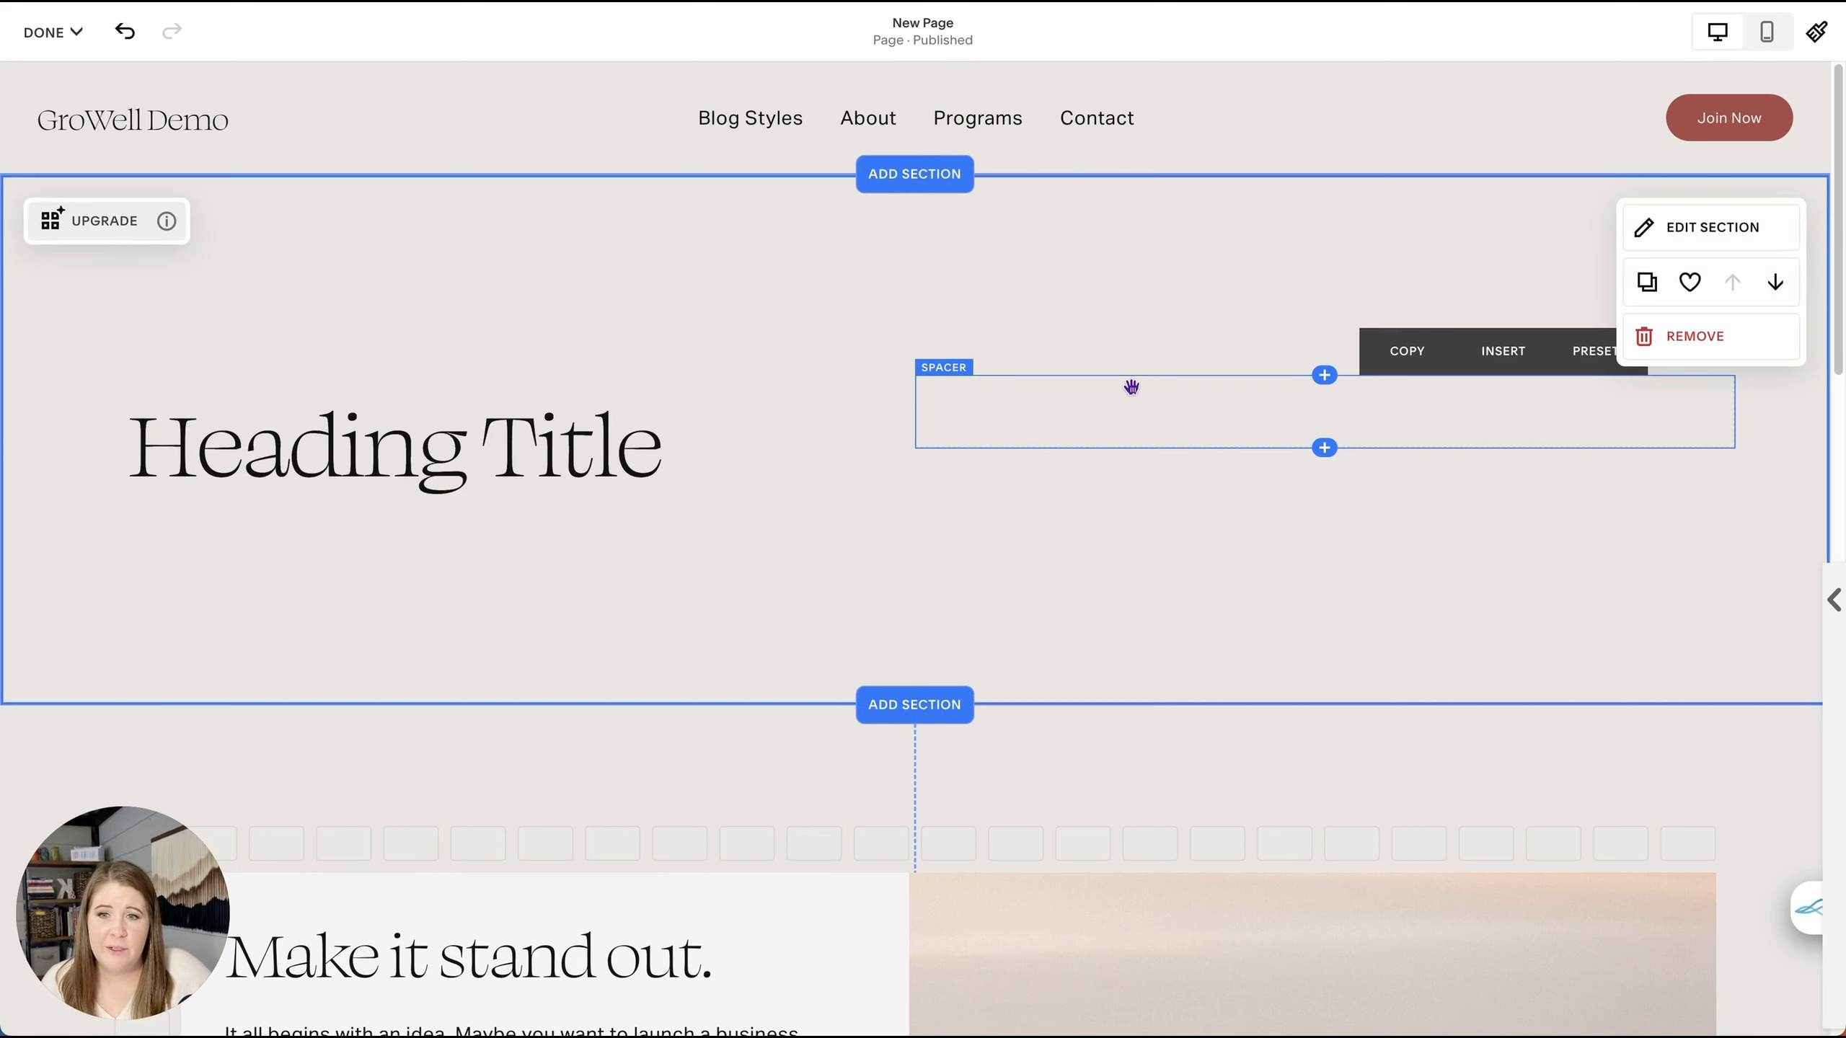
{"action": "left_click", "coordinate": [587, 440]}
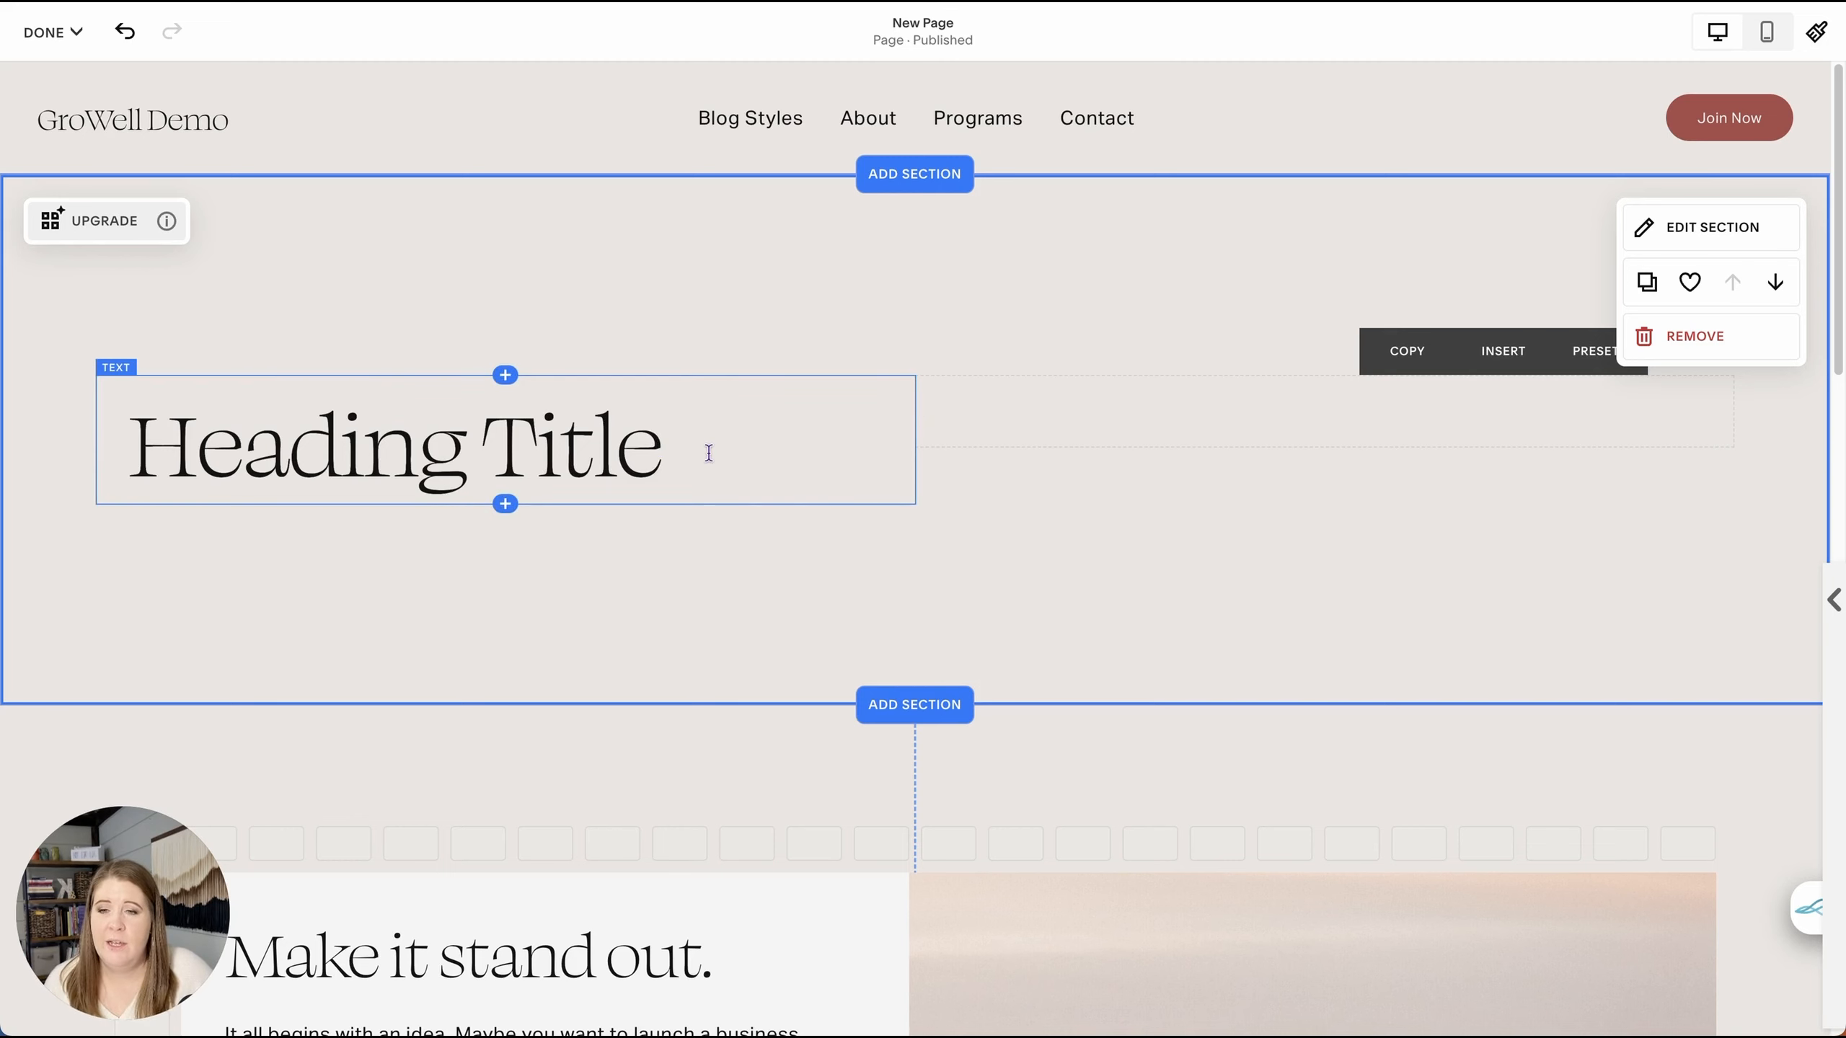
- Widen the "Make it stand out." text block by one grid column on its outer side, away from the image
{"action": "scroll", "coordinate": [731, 582], "scroll_direction": "down", "scroll_amount": 5}
{"action": "left_click", "coordinate": [669, 628]}
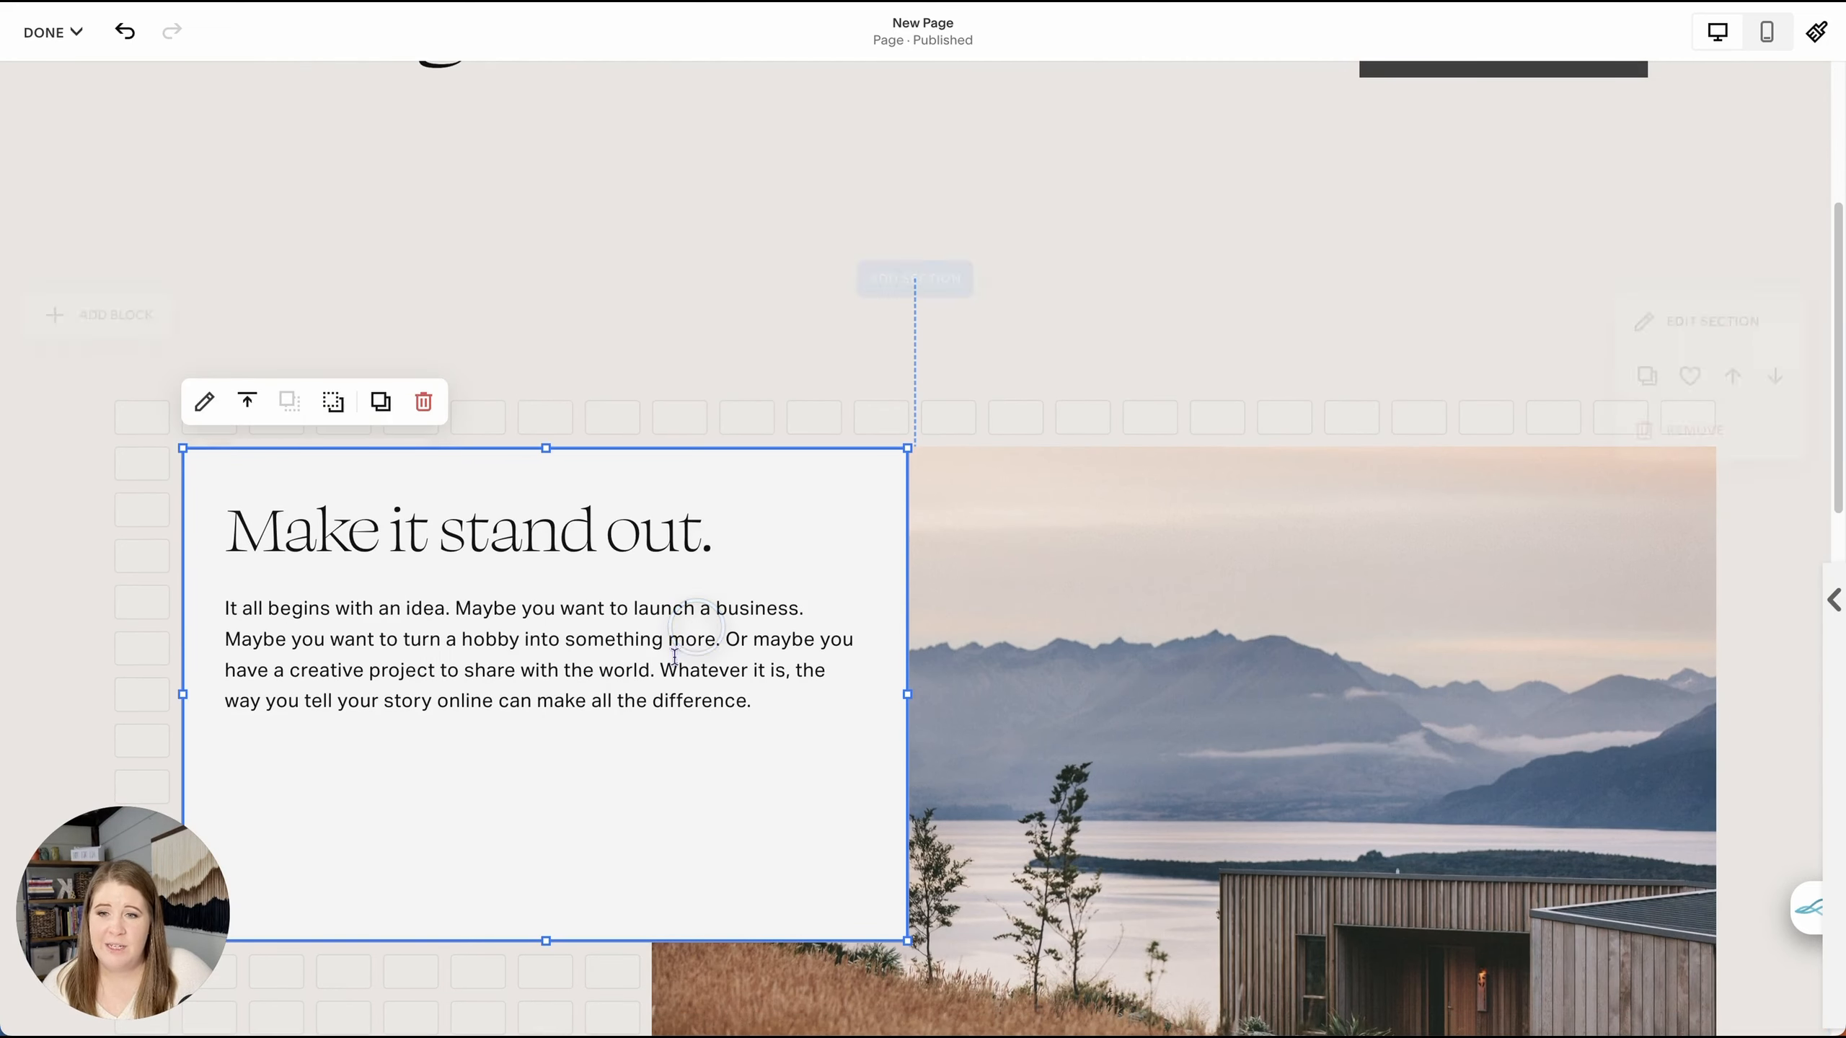
{"action": "left_click", "coordinate": [721, 532]}
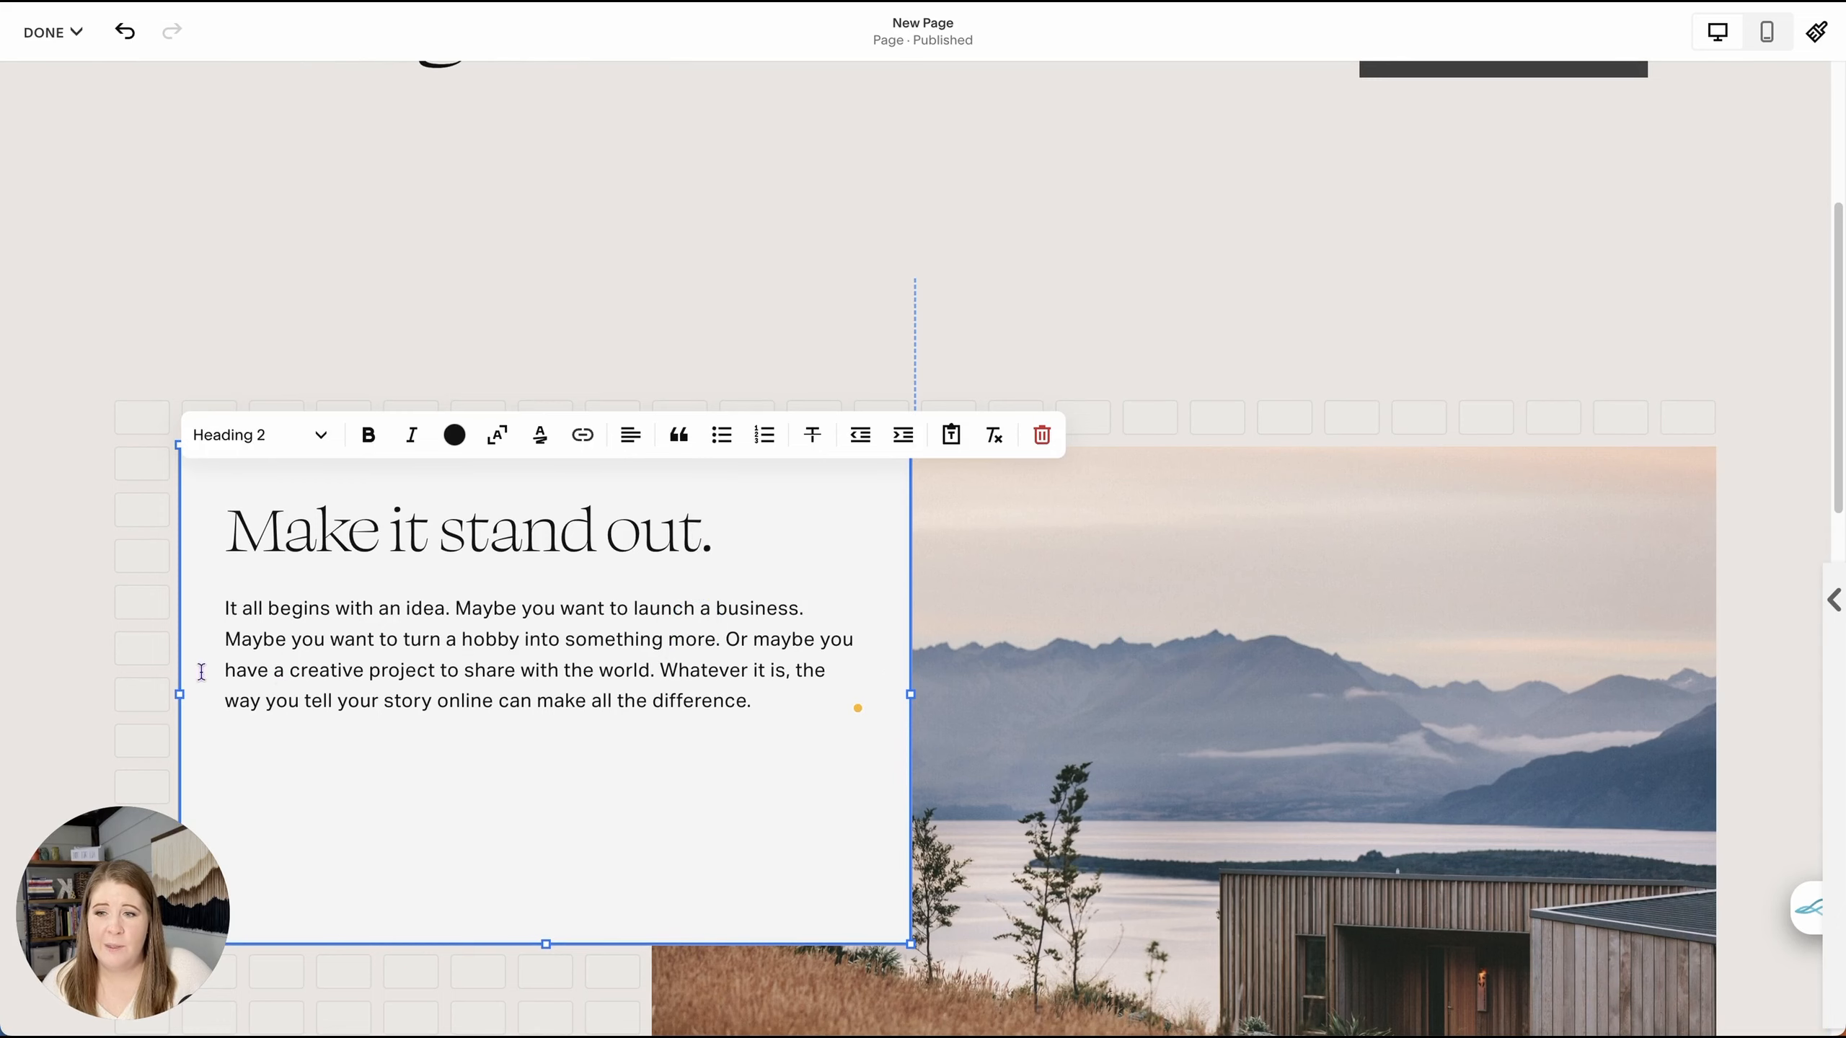
{"action": "left_click", "coordinate": [175, 692]}
{"action": "left_click_drag", "start_coordinate": [175, 692], "coordinate": [112, 693]}
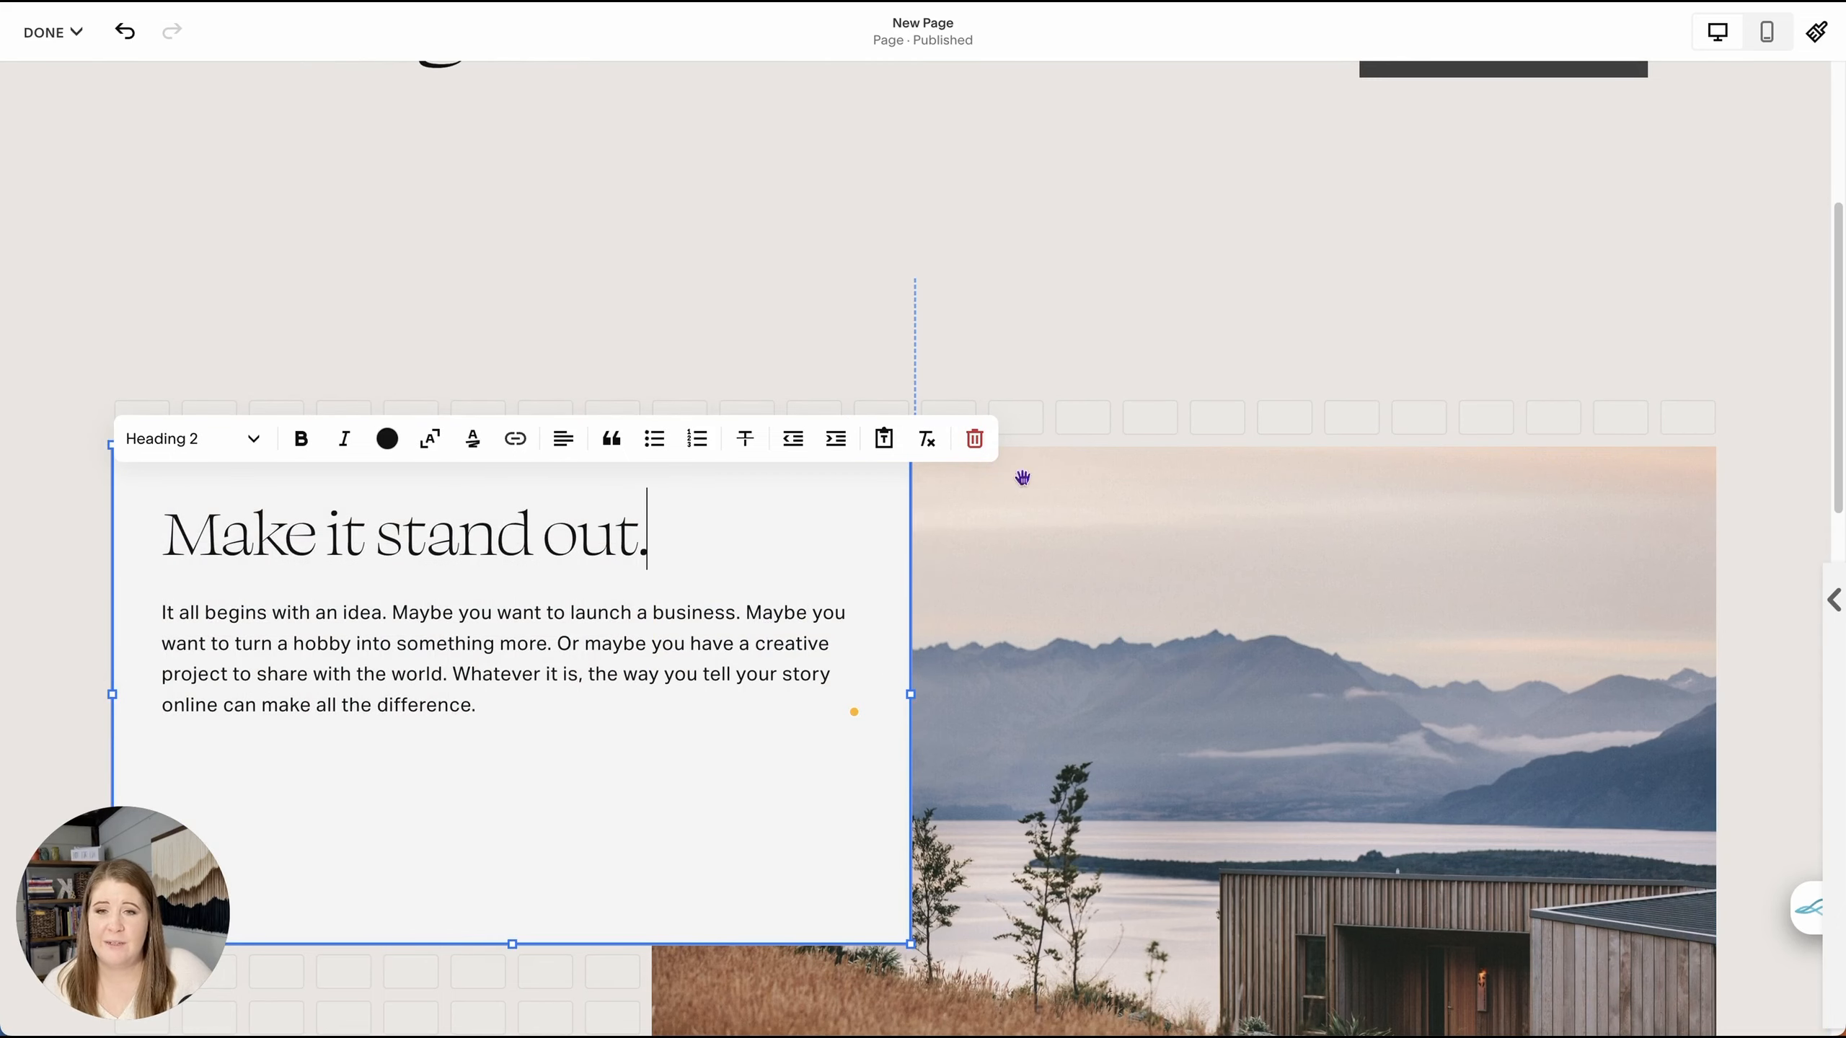
{"action": "left_click", "coordinate": [1104, 415]}
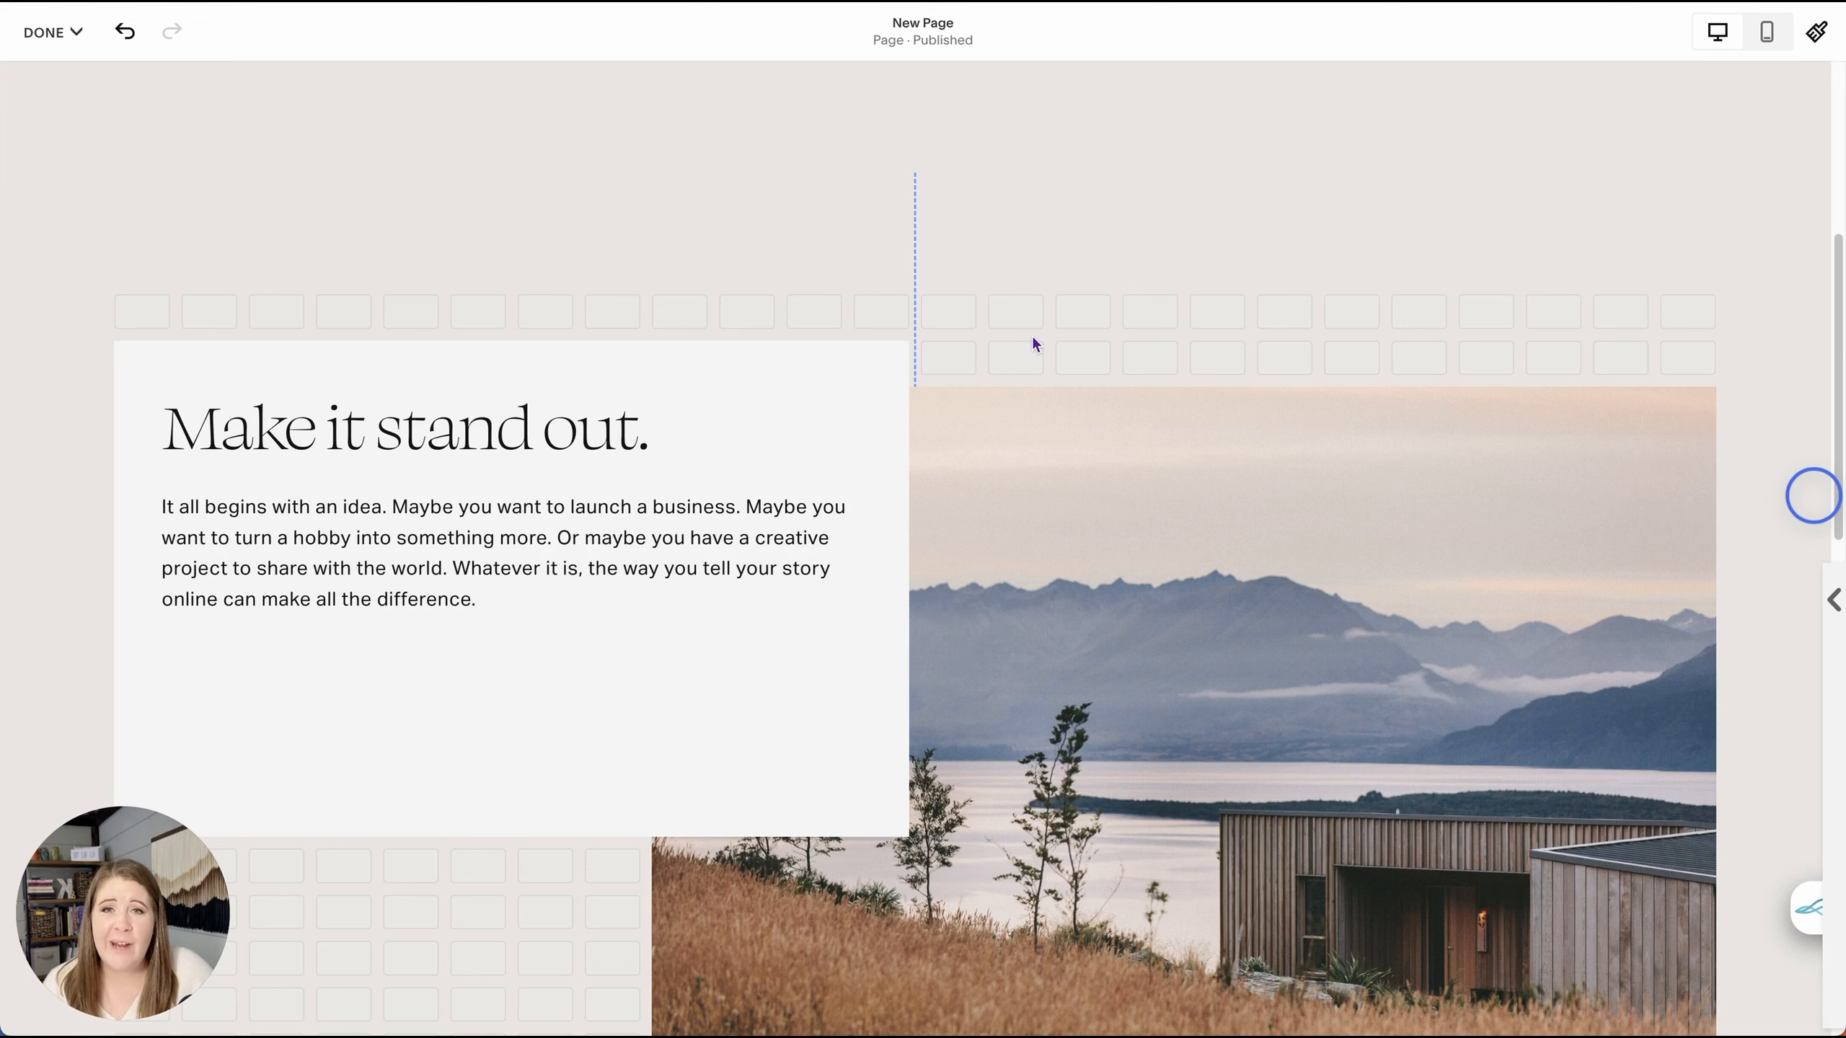
- Move the image up to the first grid row and the text block down so it starts two rows below the image's top edge
{"action": "left_click", "coordinate": [939, 314]}
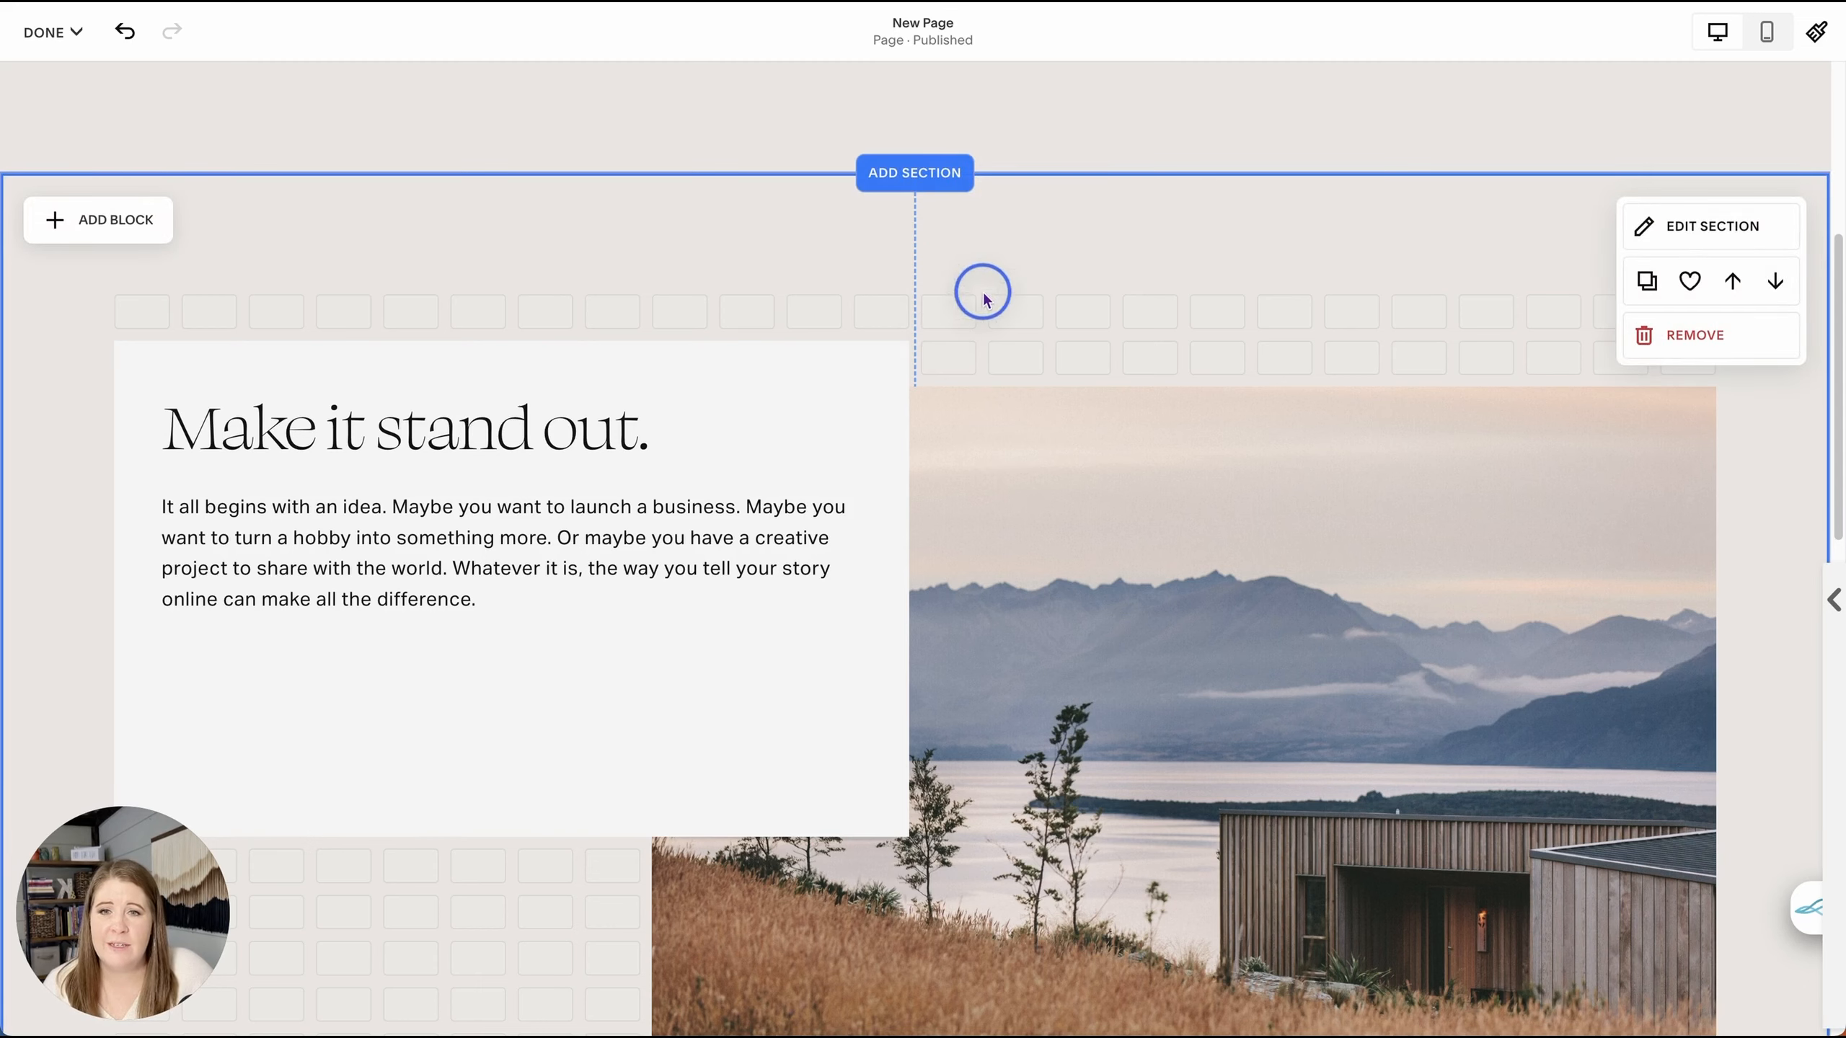
{"action": "left_click_drag", "start_coordinate": [1005, 441], "coordinate": [1035, 358]}
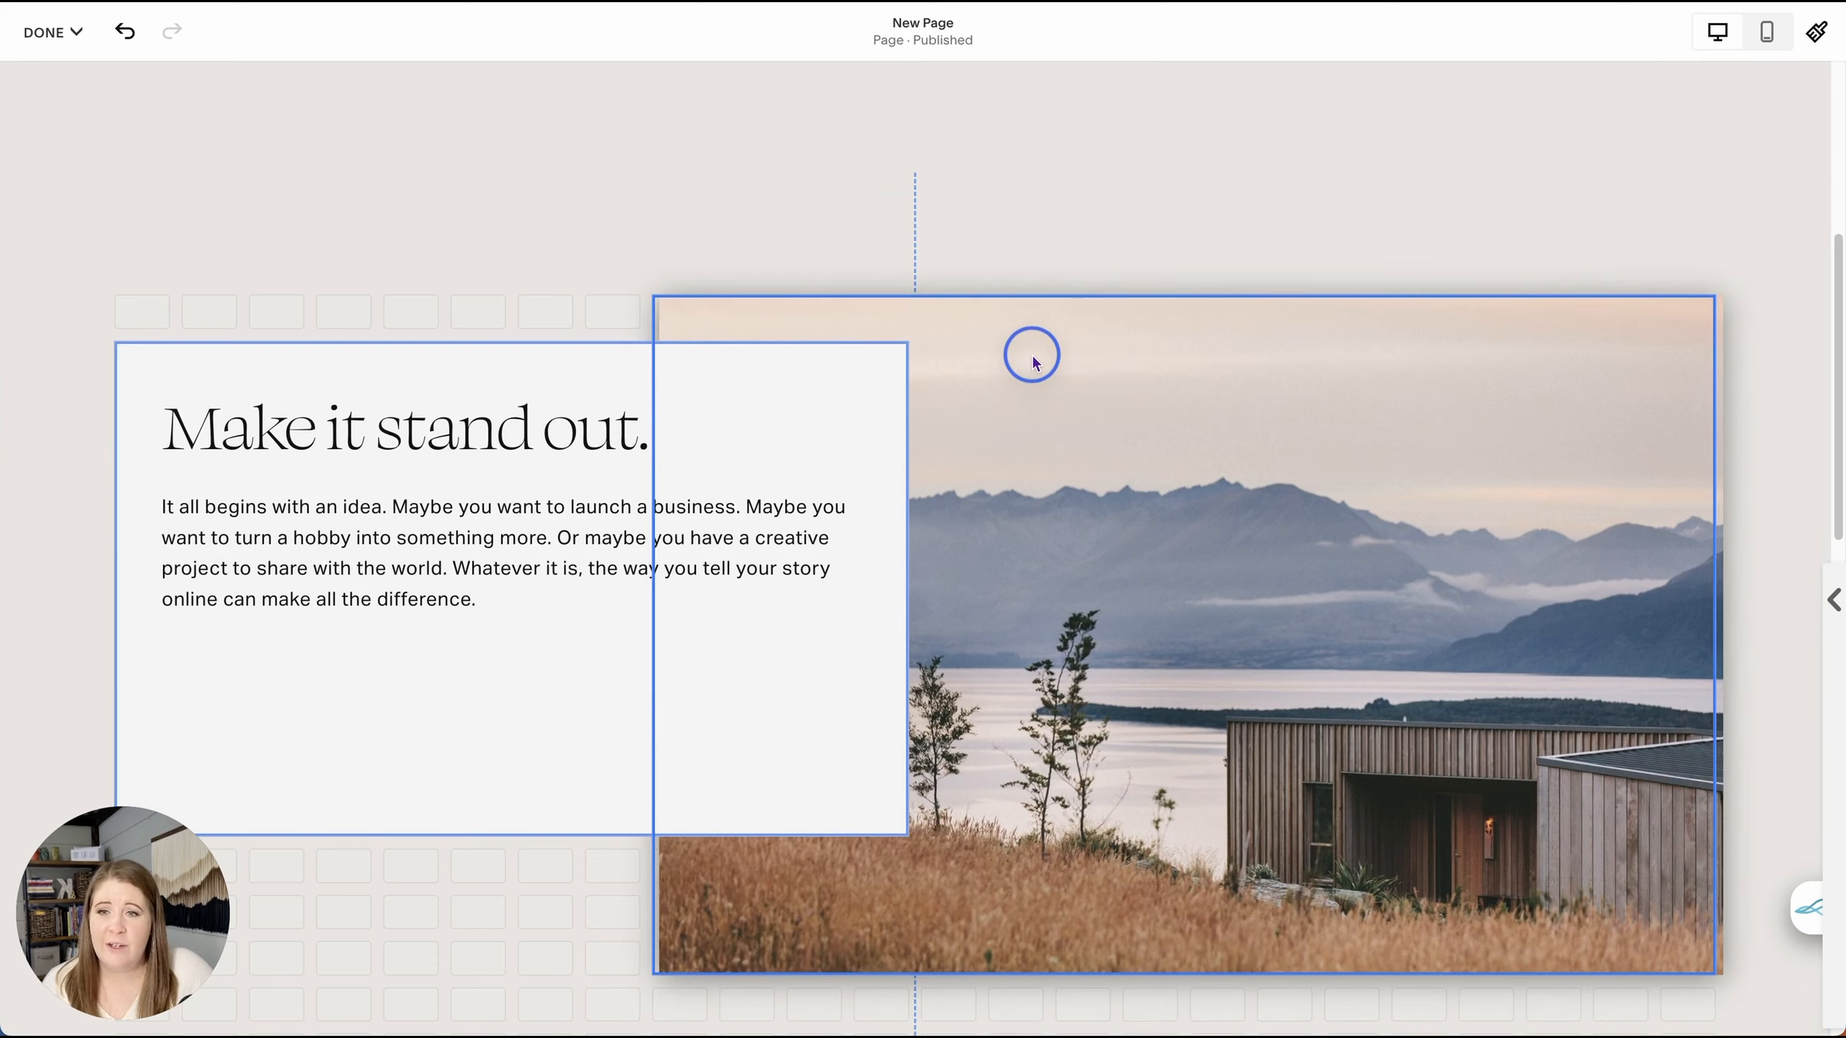
{"action": "left_click_drag", "start_coordinate": [439, 363], "coordinate": [462, 412]}
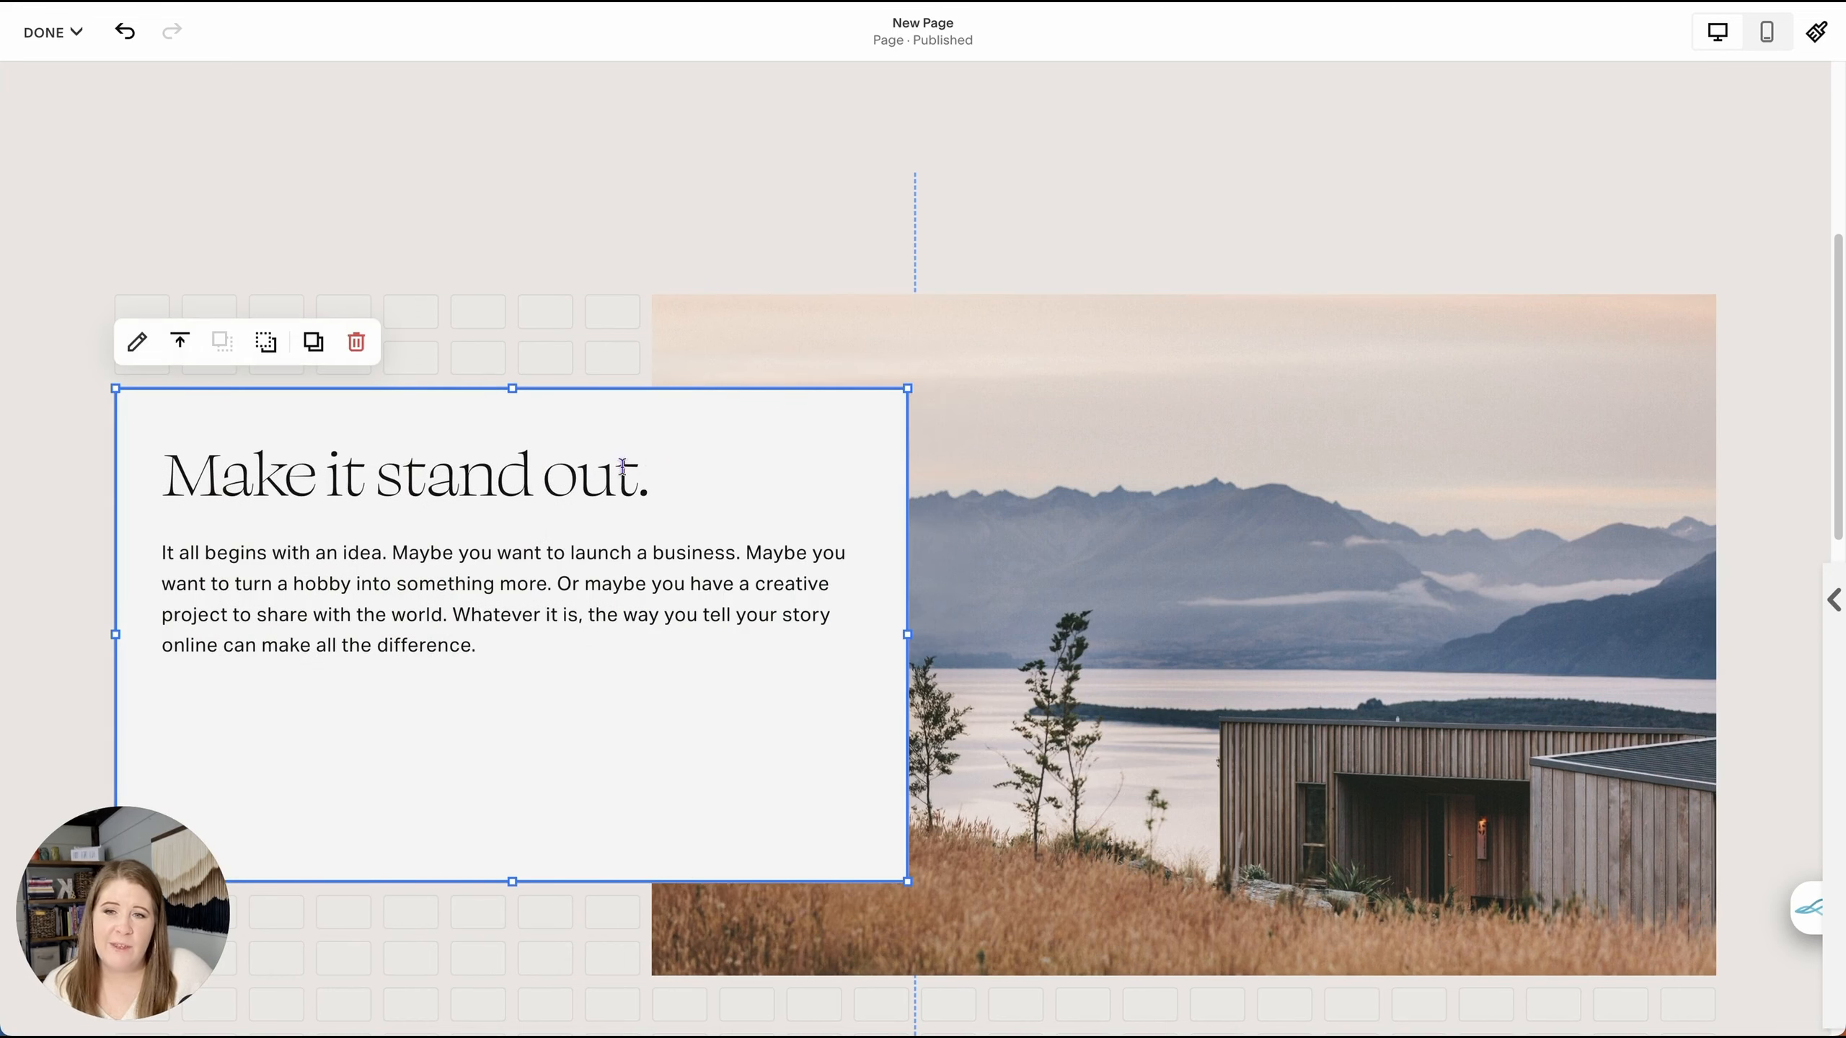
- Send the text block behind the image, bring it forward in front again, and select the image
{"action": "left_click", "coordinate": [267, 350]}
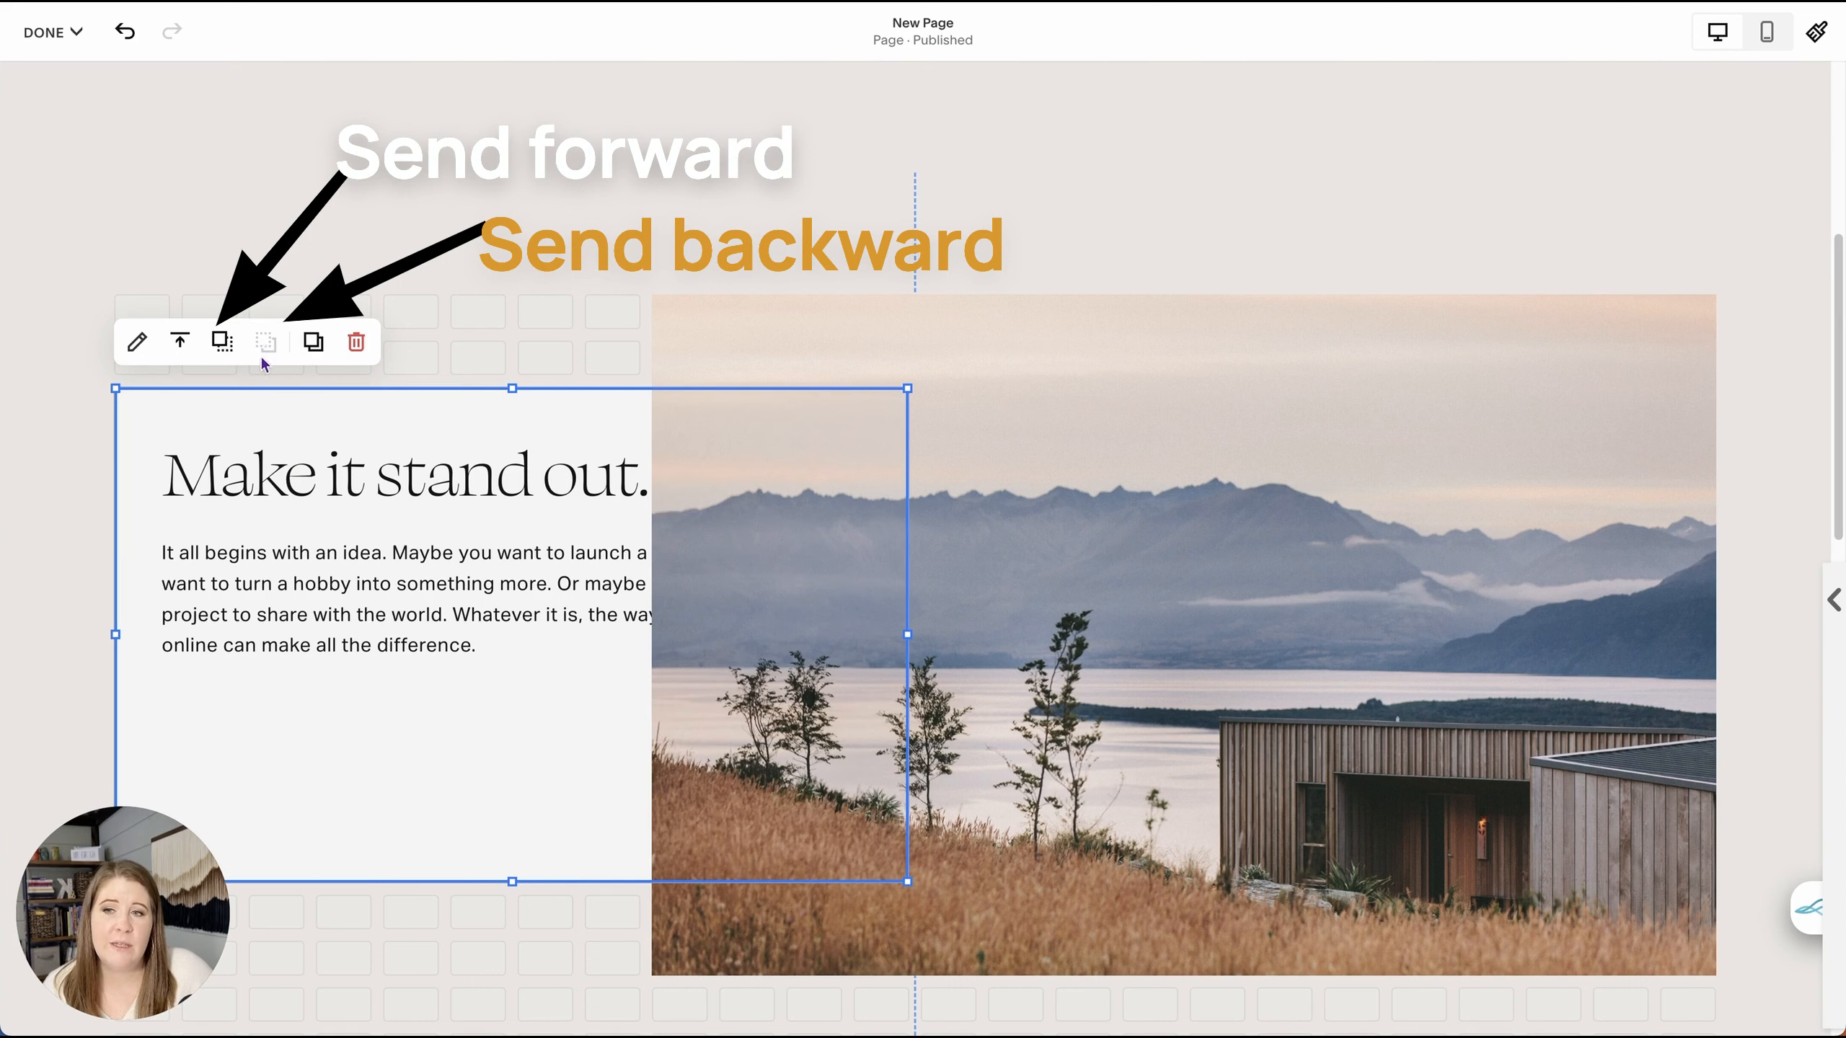
{"action": "left_click", "coordinate": [223, 342]}
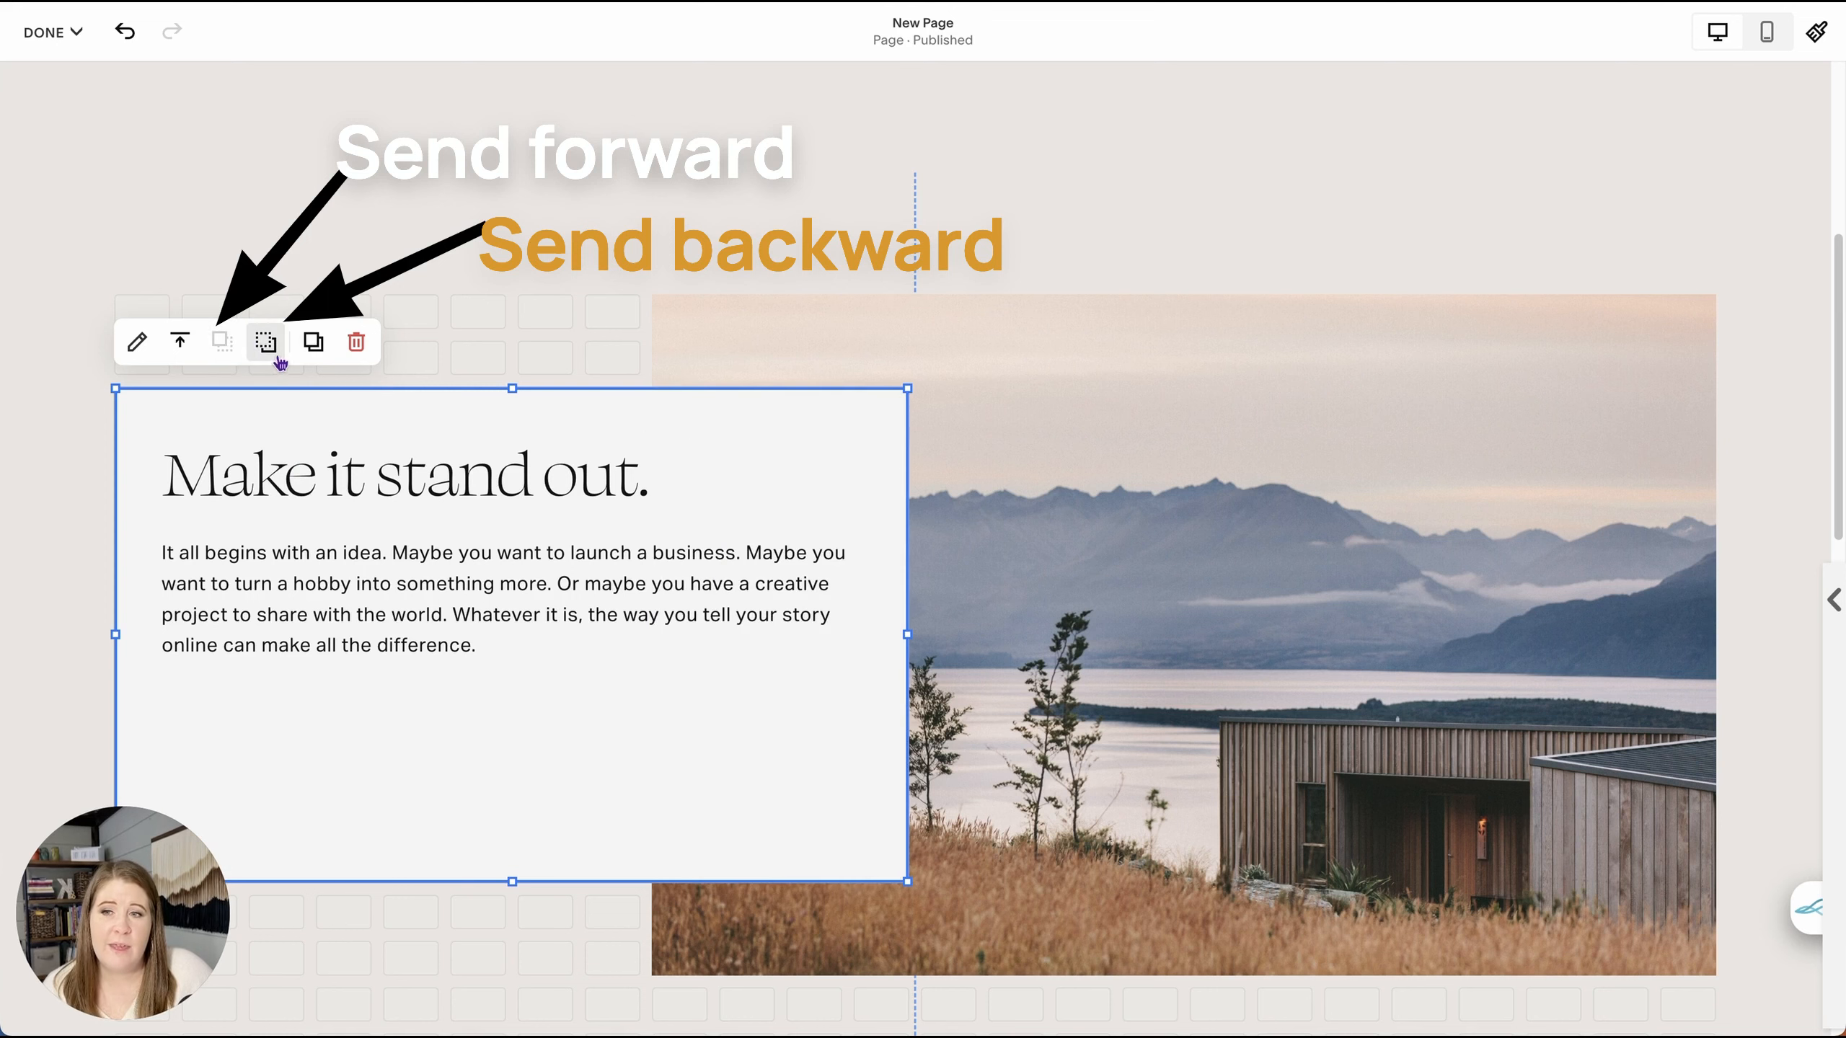
{"action": "left_click", "coordinate": [1016, 397]}
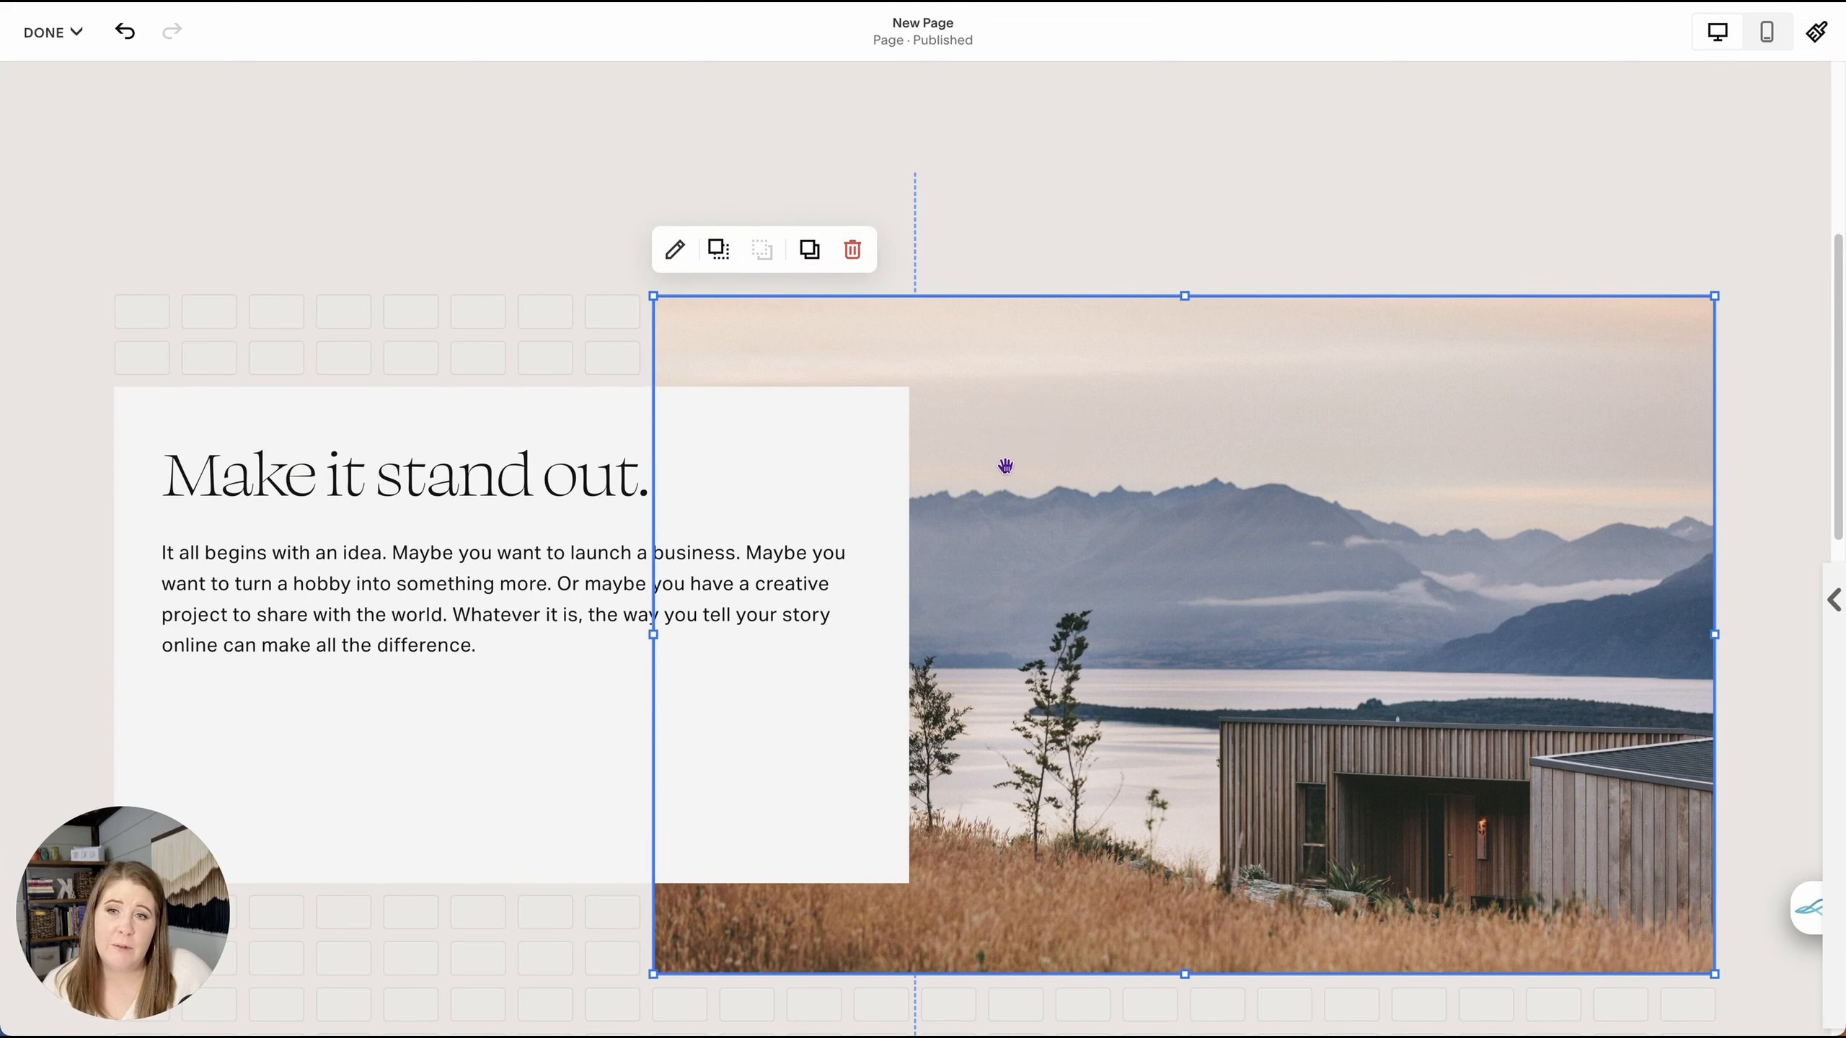
- Bring the image in front of the "Make it stand out." text block, restore the text block to the front, and deselect it
{"action": "left_click", "coordinate": [719, 250]}
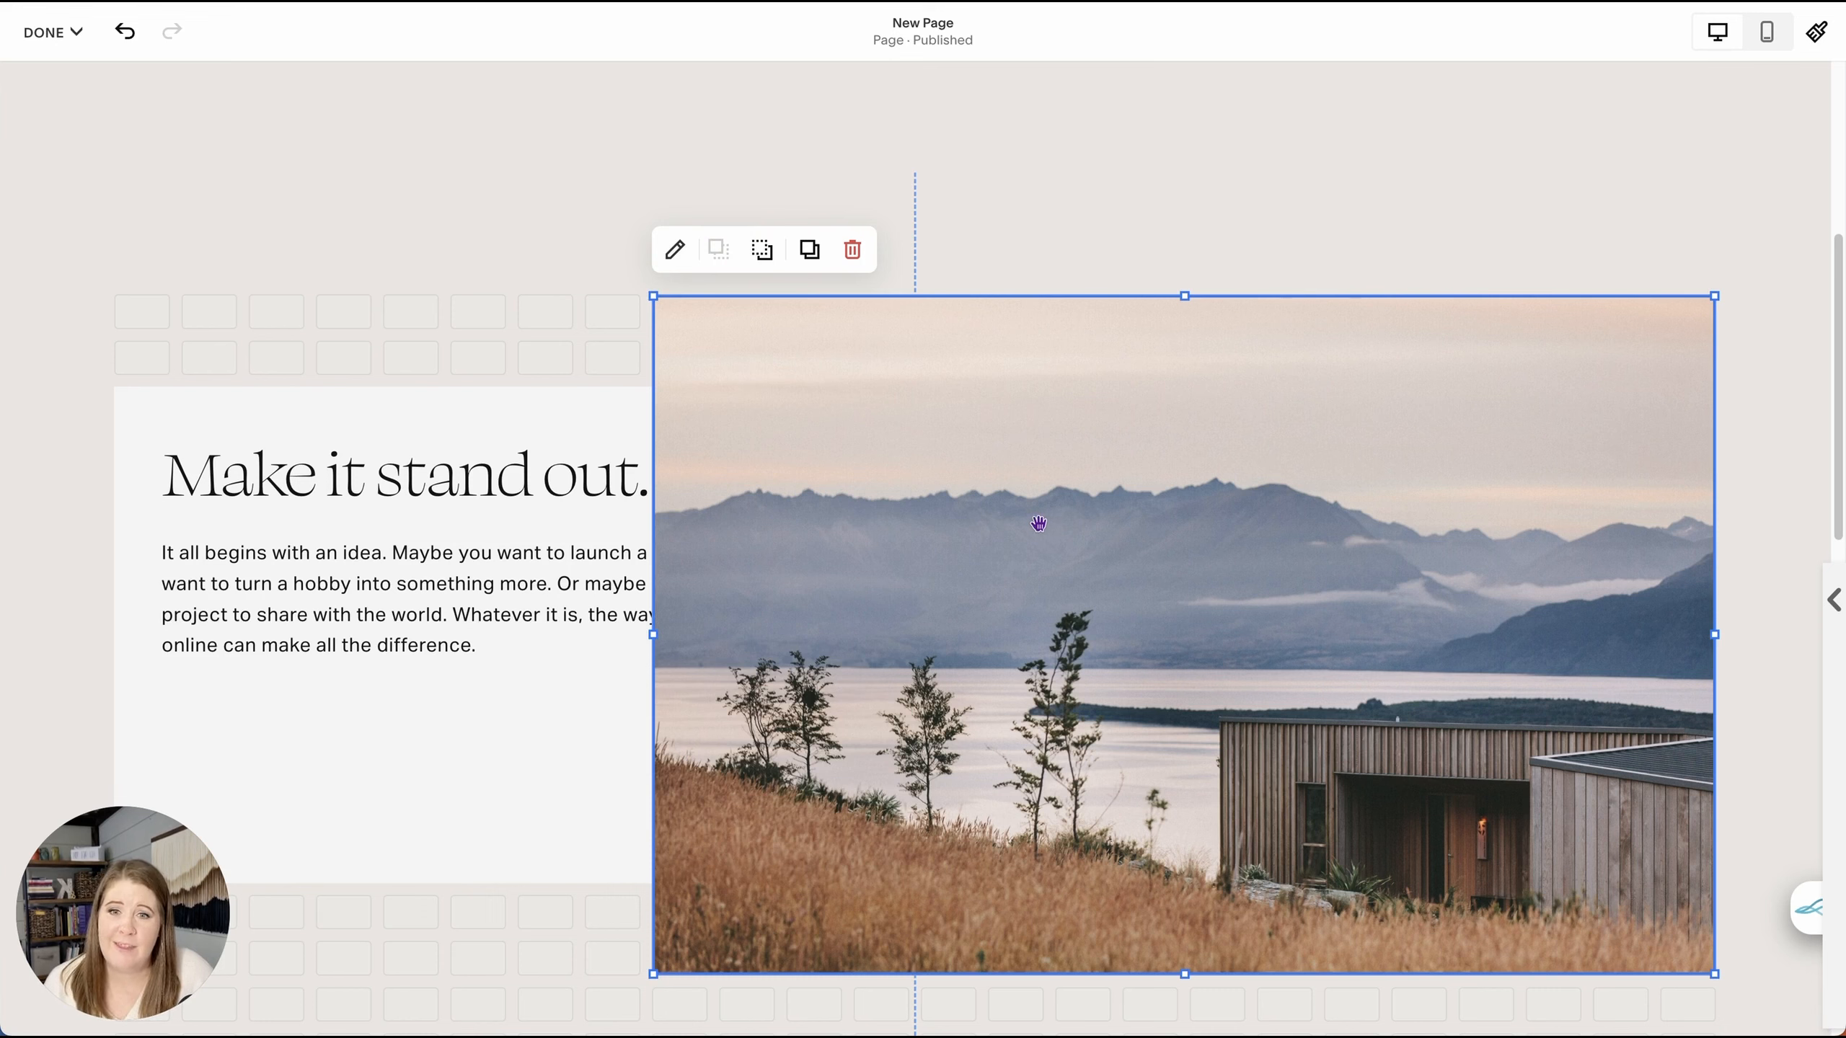
{"action": "left_click", "coordinate": [553, 361]}
{"action": "left_click", "coordinate": [567, 419]}
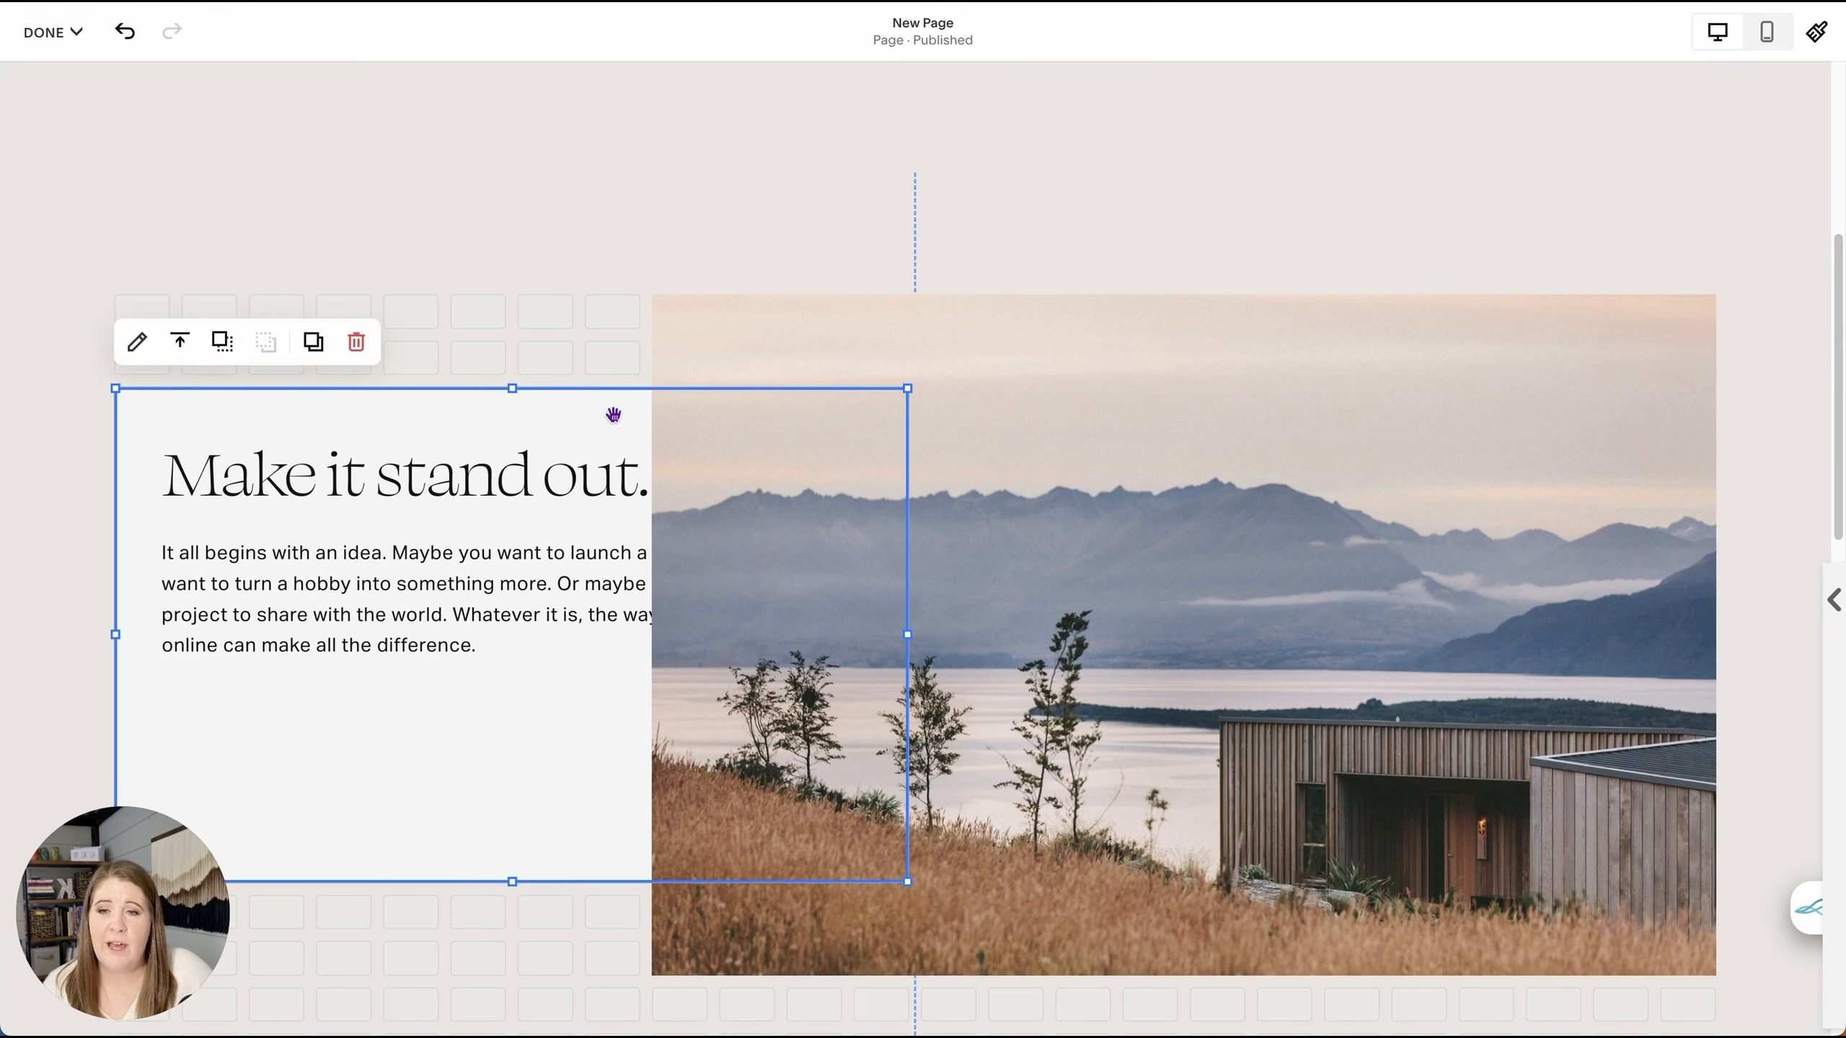
{"action": "left_click", "coordinate": [537, 341]}
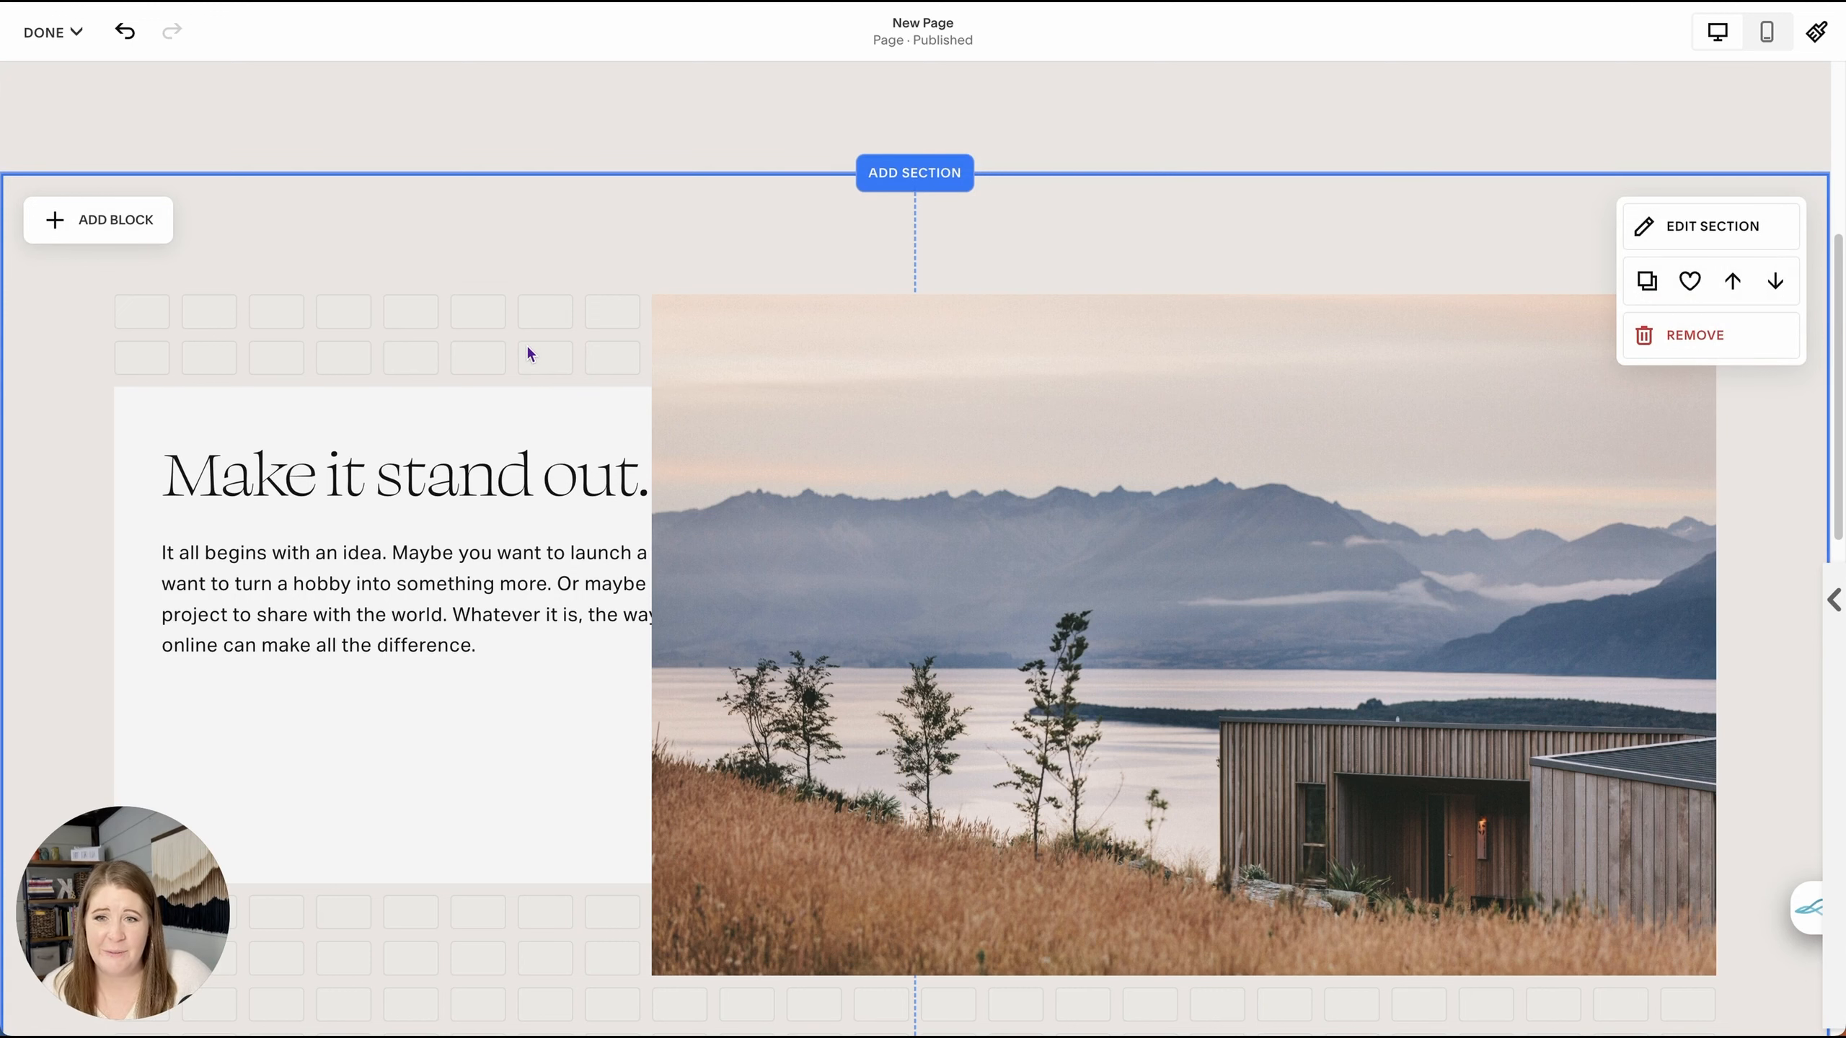
{"action": "left_click", "coordinate": [524, 429]}
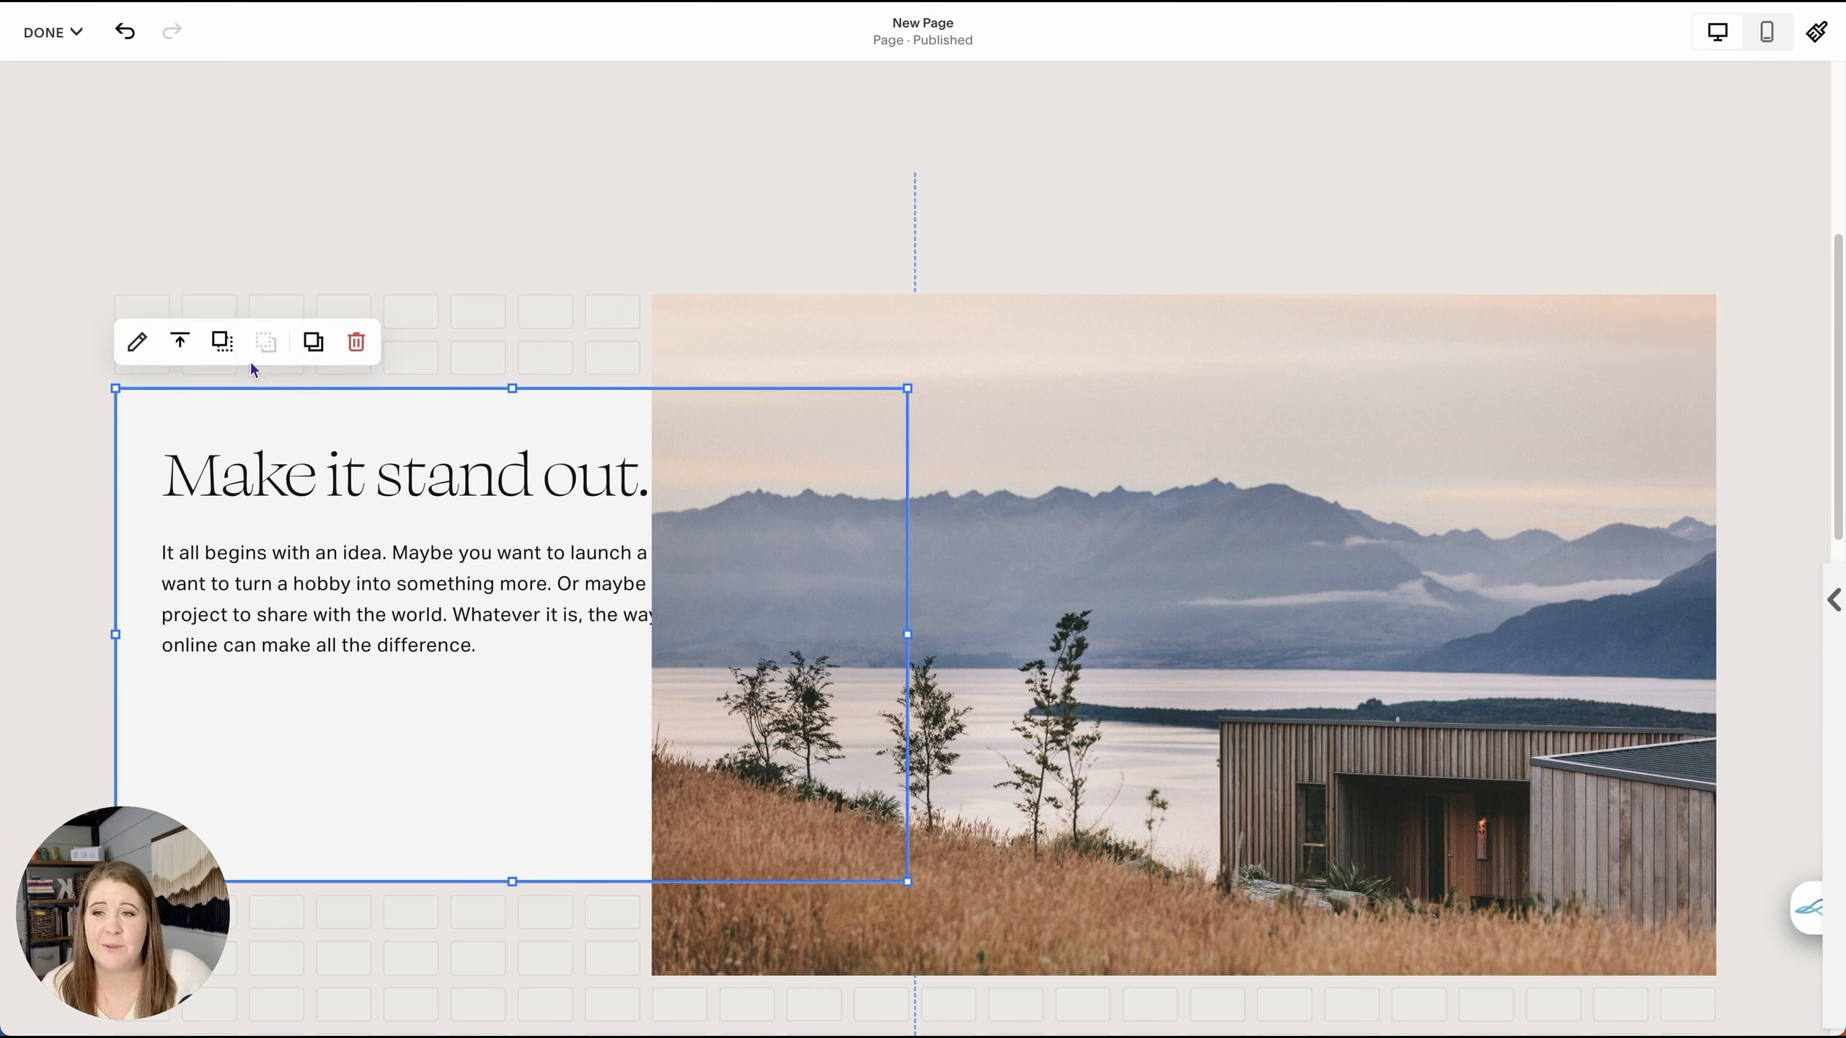
{"action": "left_click", "coordinate": [219, 344]}
{"action": "left_click", "coordinate": [523, 344]}
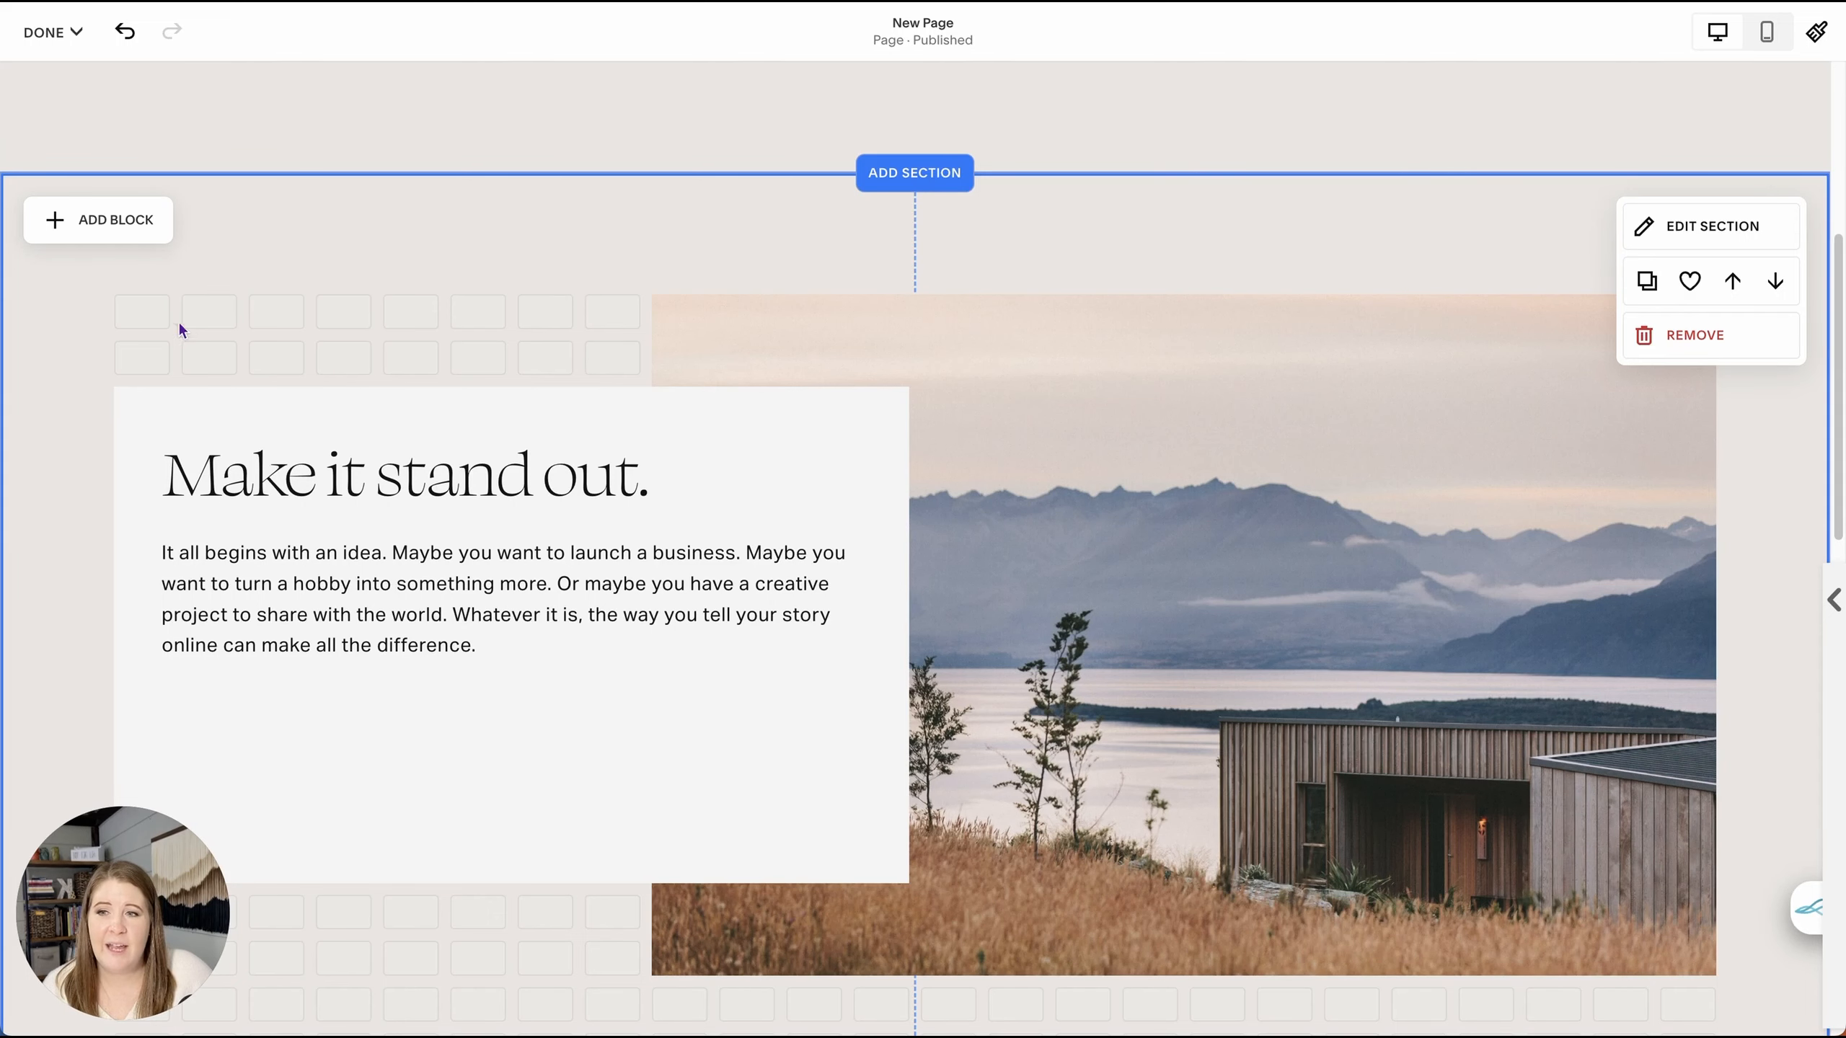
- Select the text block and image together, try moving them as a group, and clear the selection
{"action": "left_click_drag", "start_coordinate": [137, 311], "coordinate": [1372, 870]}
{"action": "left_click_drag", "start_coordinate": [754, 639], "coordinate": [752, 529]}
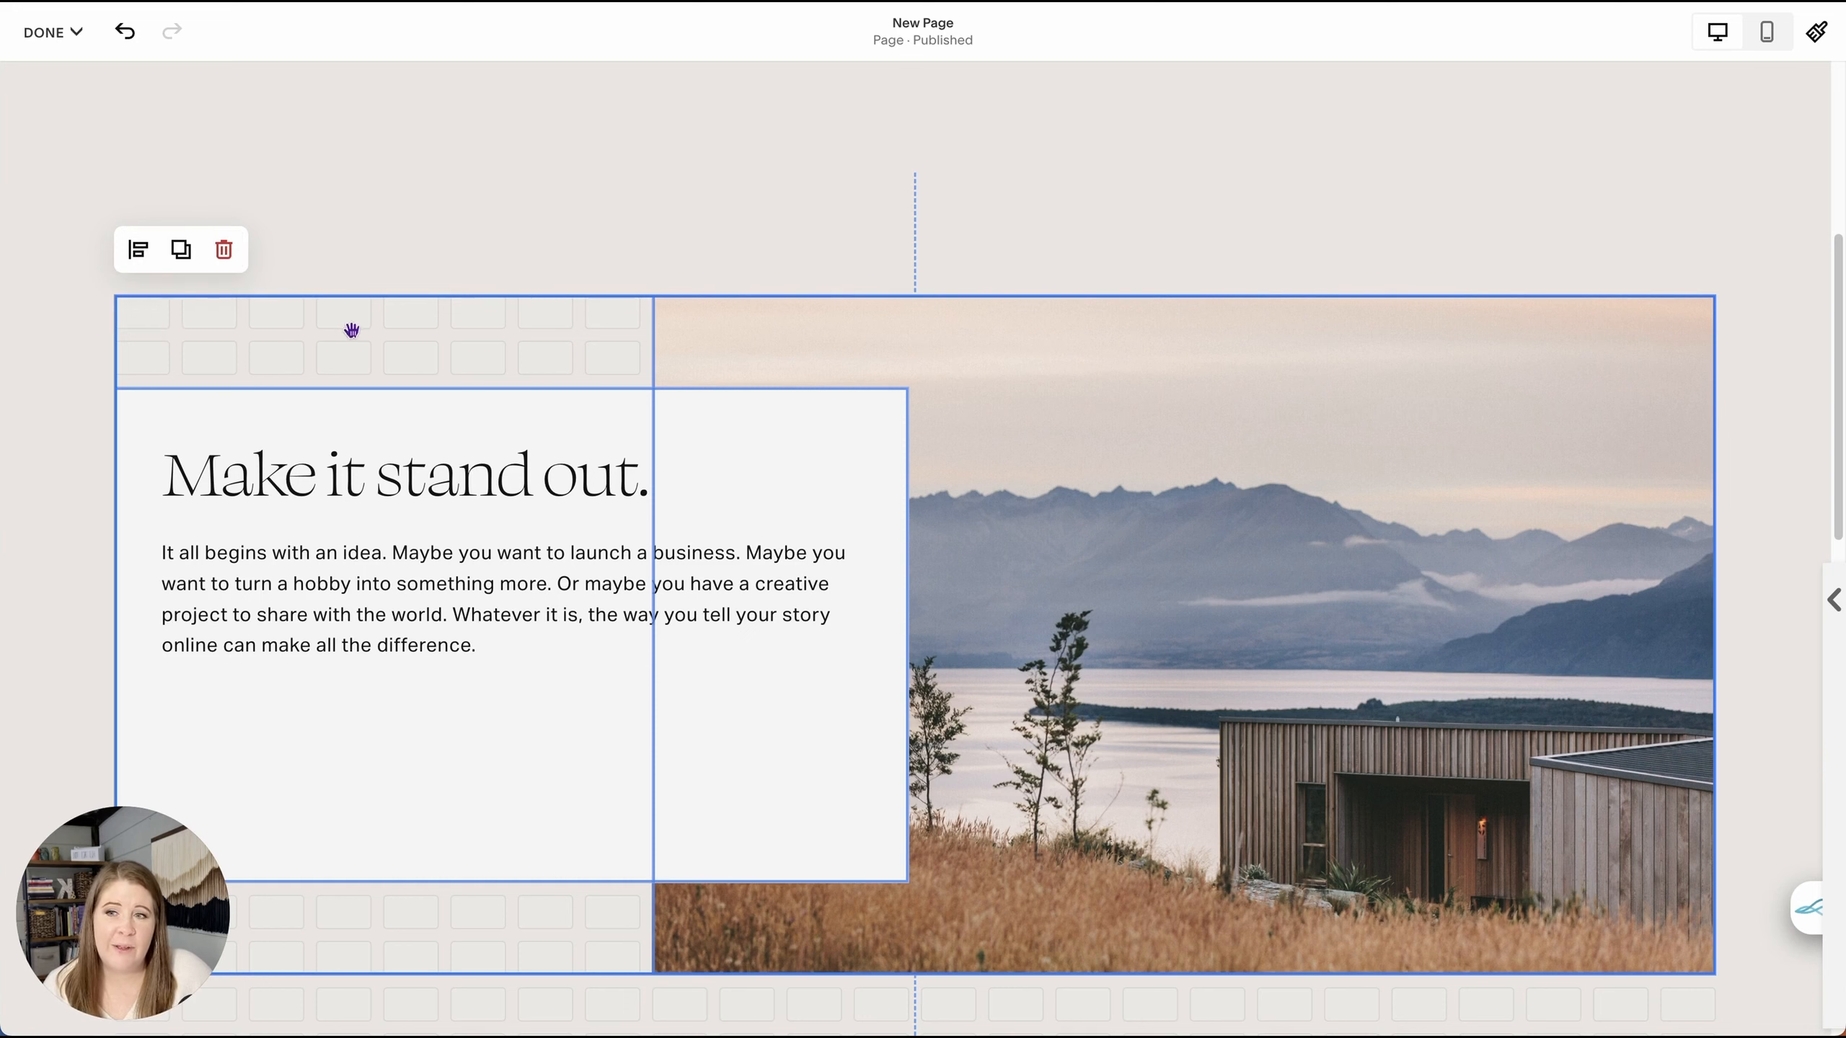
{"action": "left_click", "coordinate": [381, 271]}
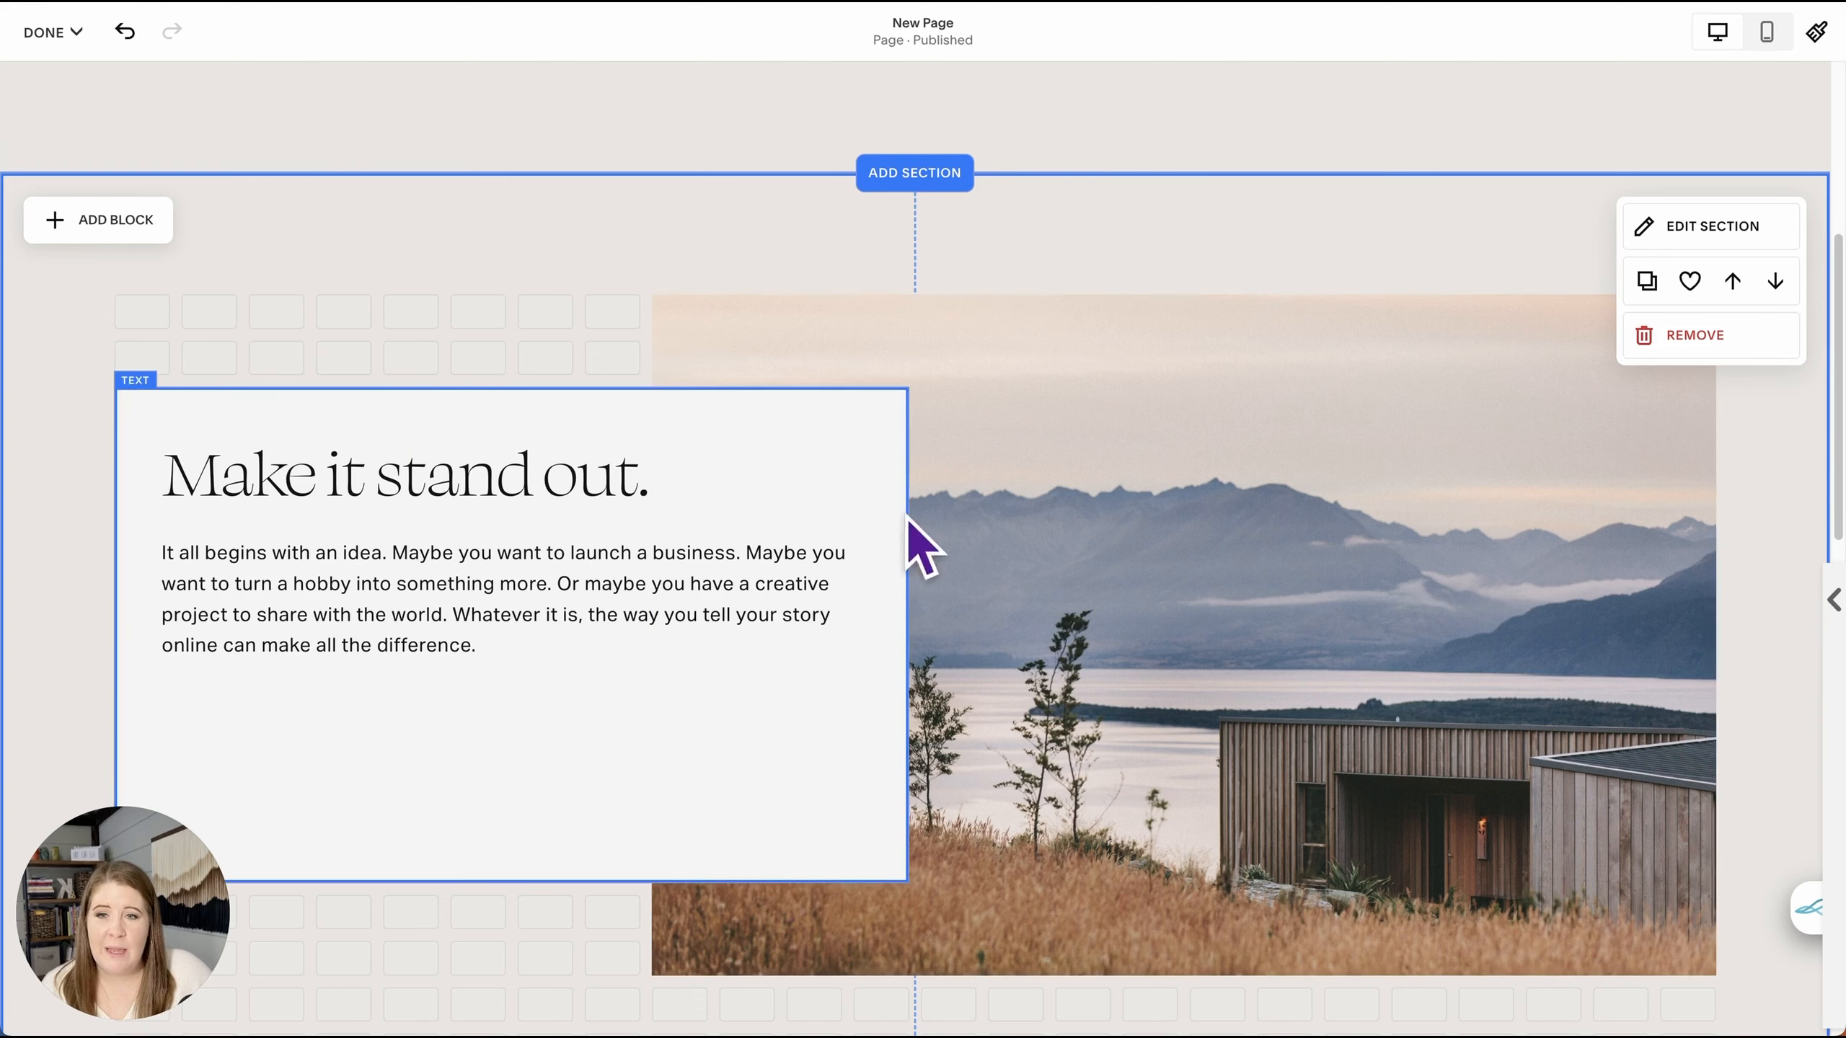
- Duplicate the text block and image together and place the copies below the originals
{"action": "left_click_drag", "start_coordinate": [127, 313], "coordinate": [1373, 938]}
{"action": "left_click", "coordinate": [181, 250]}
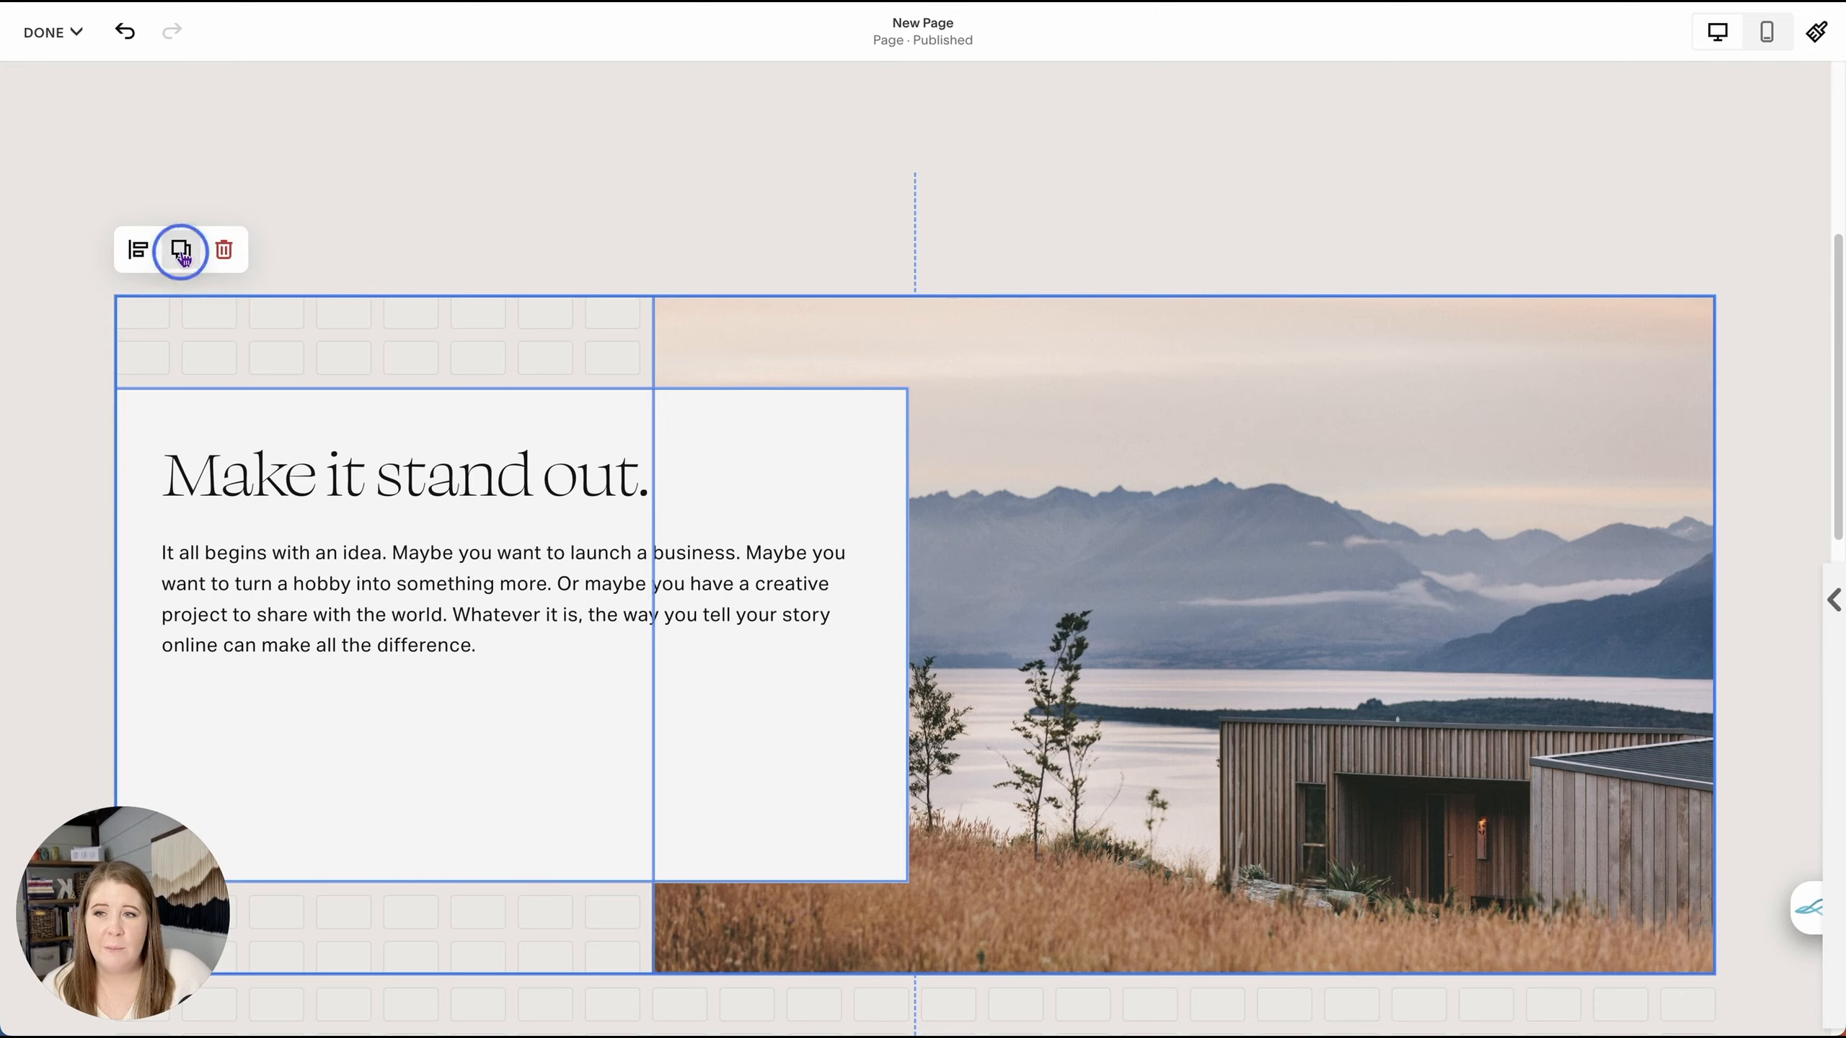
{"action": "scroll", "coordinate": [757, 426], "scroll_direction": "down", "scroll_amount": 3}
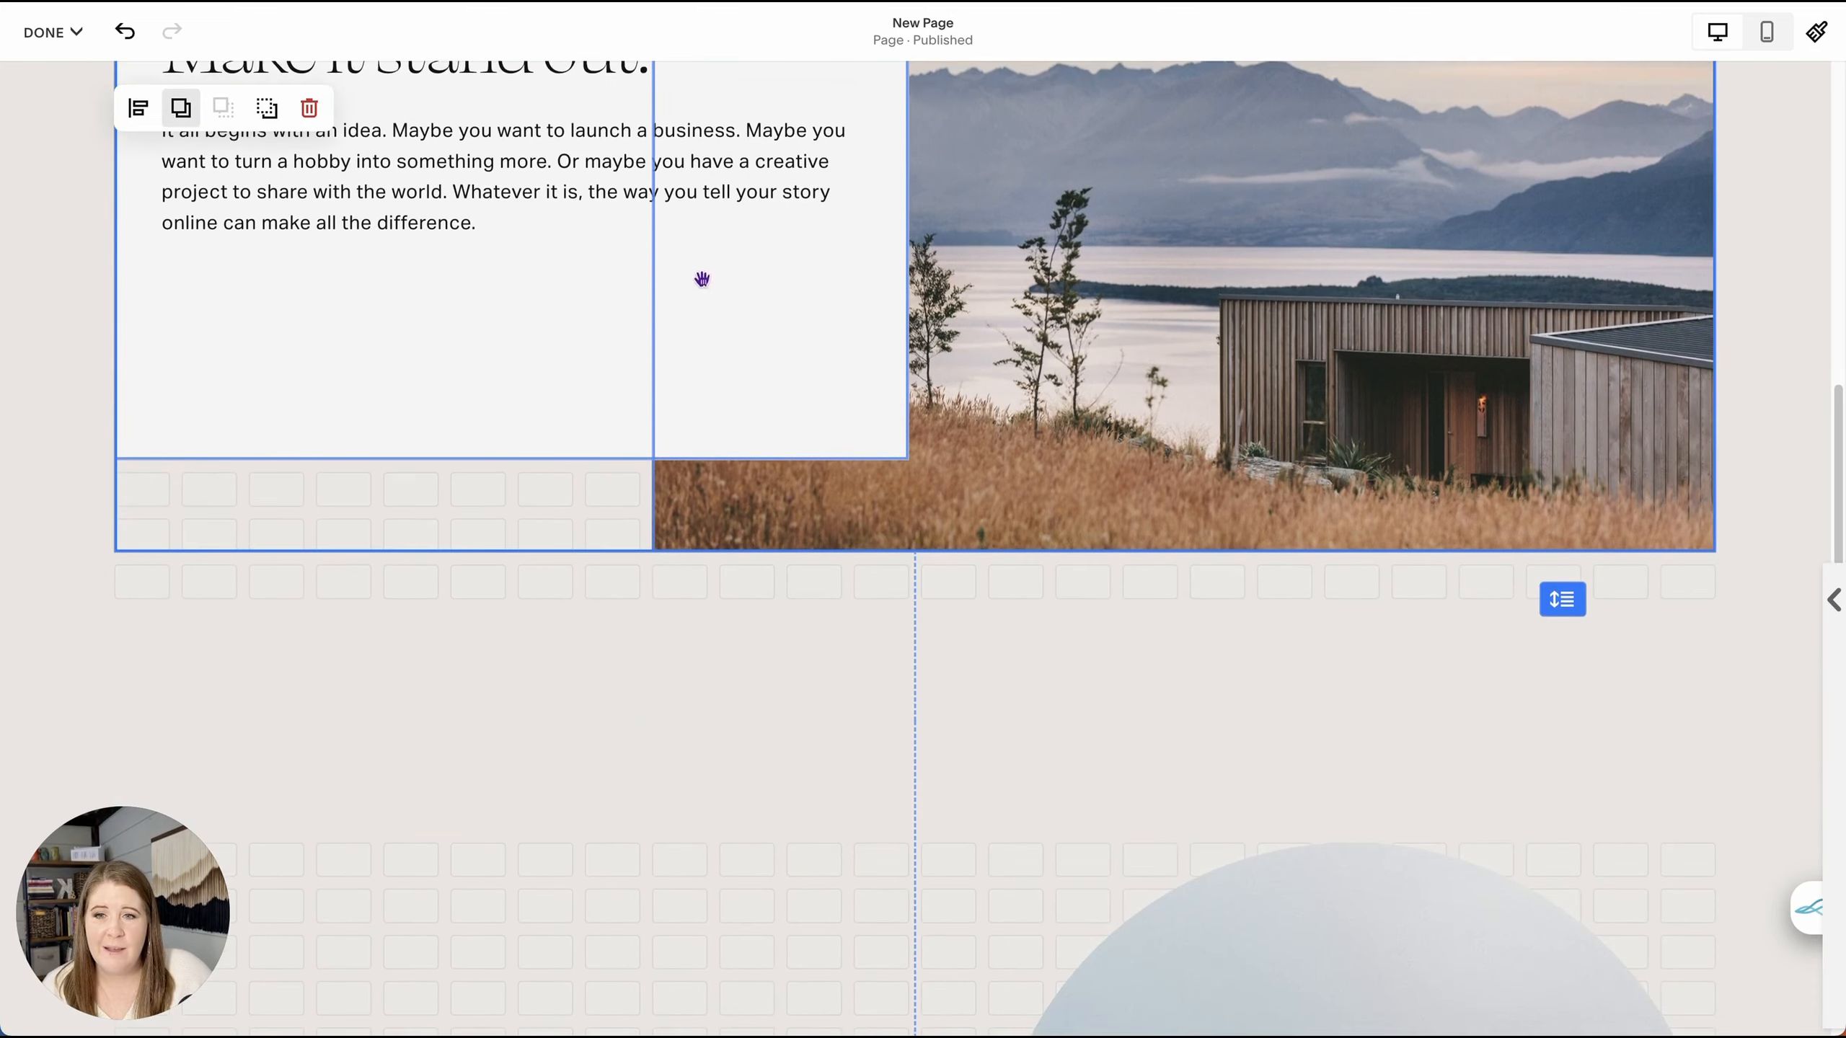
{"action": "left_click_drag", "start_coordinate": [701, 276], "coordinate": [631, 457]}
- Mirror the duplicated layout by moving the copied text block to the grid's right edge and the copied image to its left edge
{"action": "left_click_drag", "start_coordinate": [472, 646], "coordinate": [1254, 668]}
{"action": "left_click_drag", "start_coordinate": [764, 651], "coordinate": [274, 660]}
{"action": "scroll", "coordinate": [1150, 593], "scroll_direction": "down", "scroll_amount": 4}
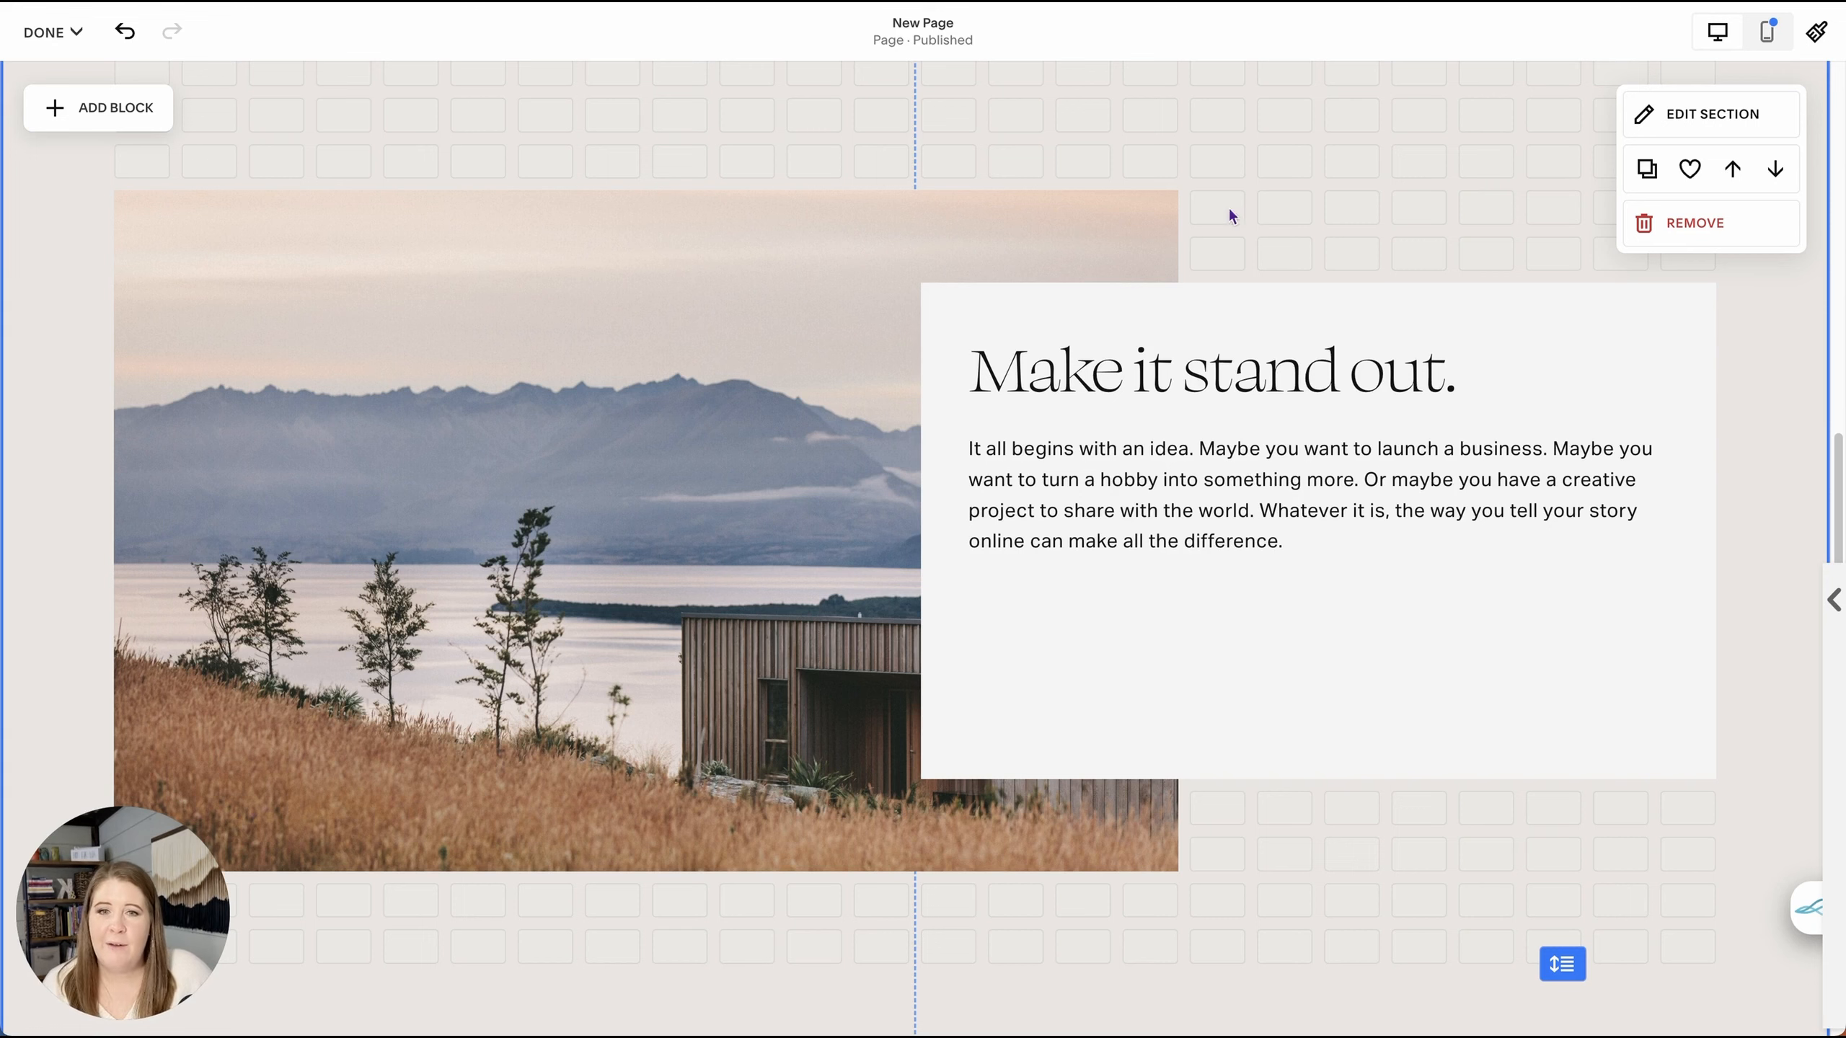
{"action": "left_click_drag", "start_coordinate": [1030, 218], "coordinate": [1152, 227]}
{"action": "scroll", "coordinate": [1152, 227], "scroll_direction": "up", "scroll_amount": 5}
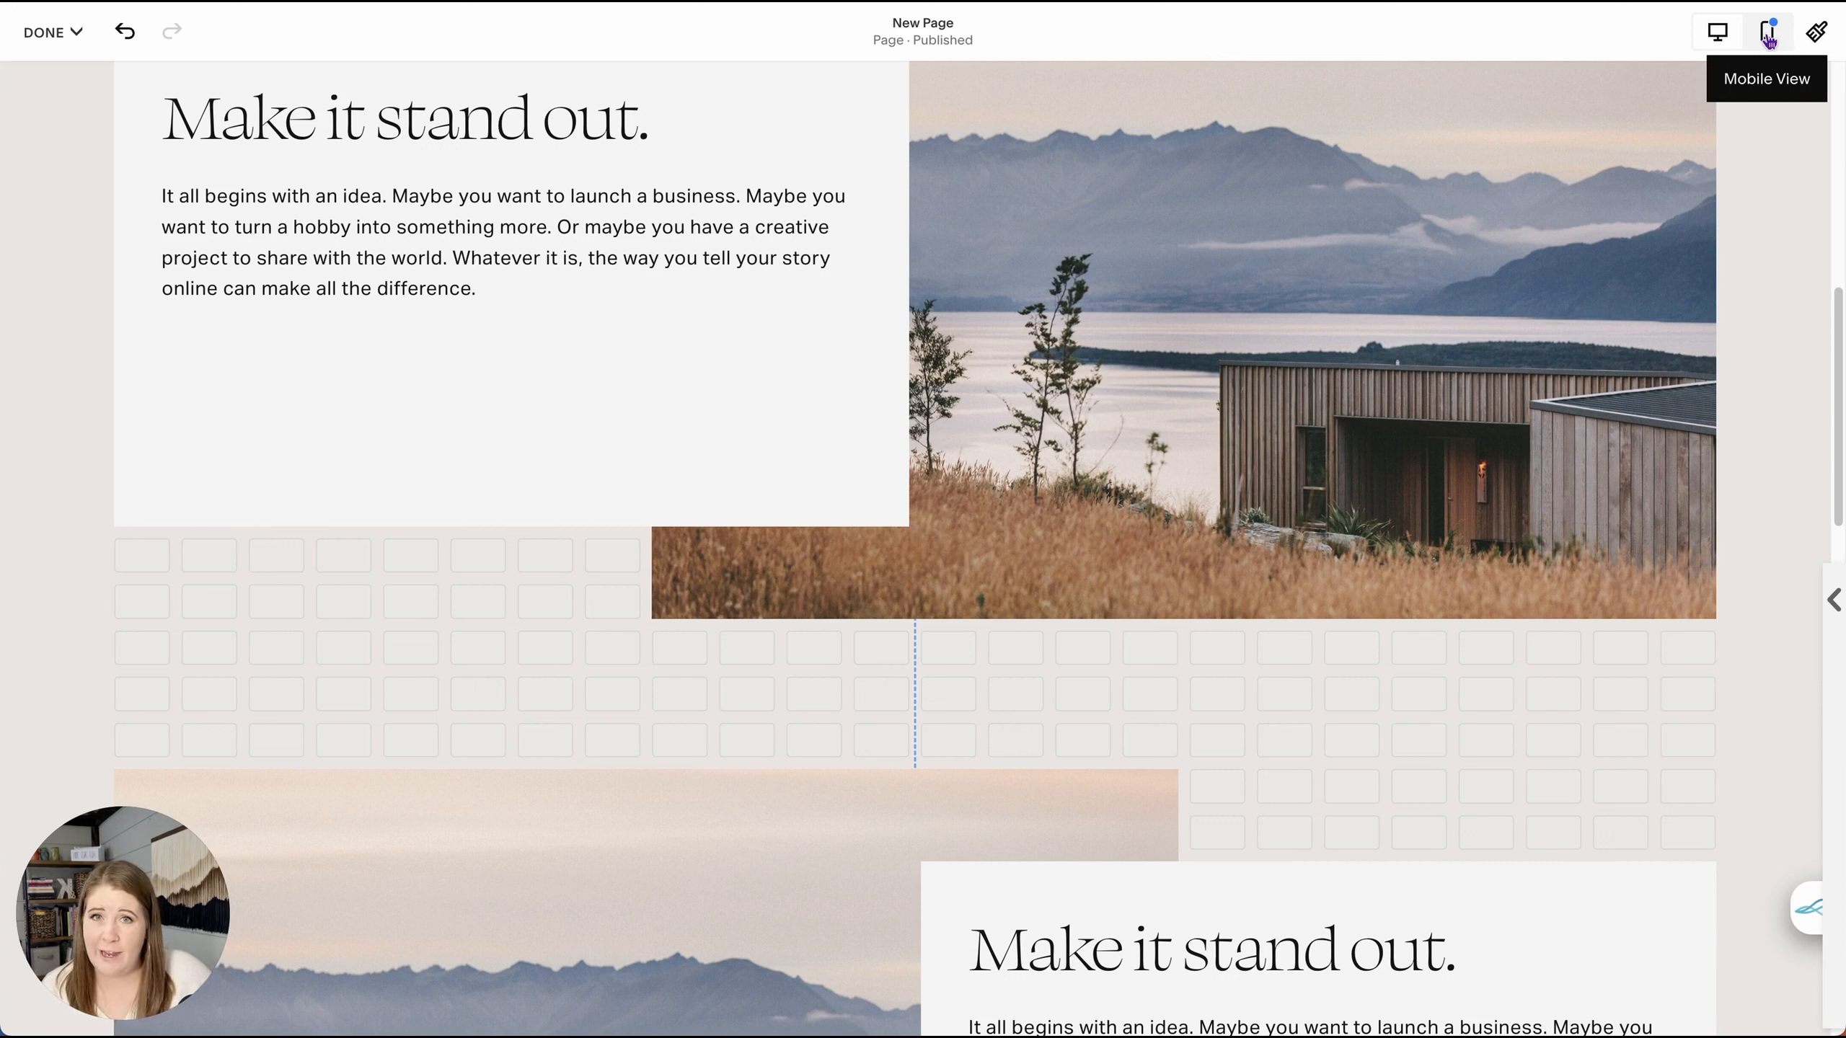
- Preview the page in mobile view, examine how the original and duplicated blocks stack, and return to desktop view
{"action": "left_click", "coordinate": [1768, 32]}
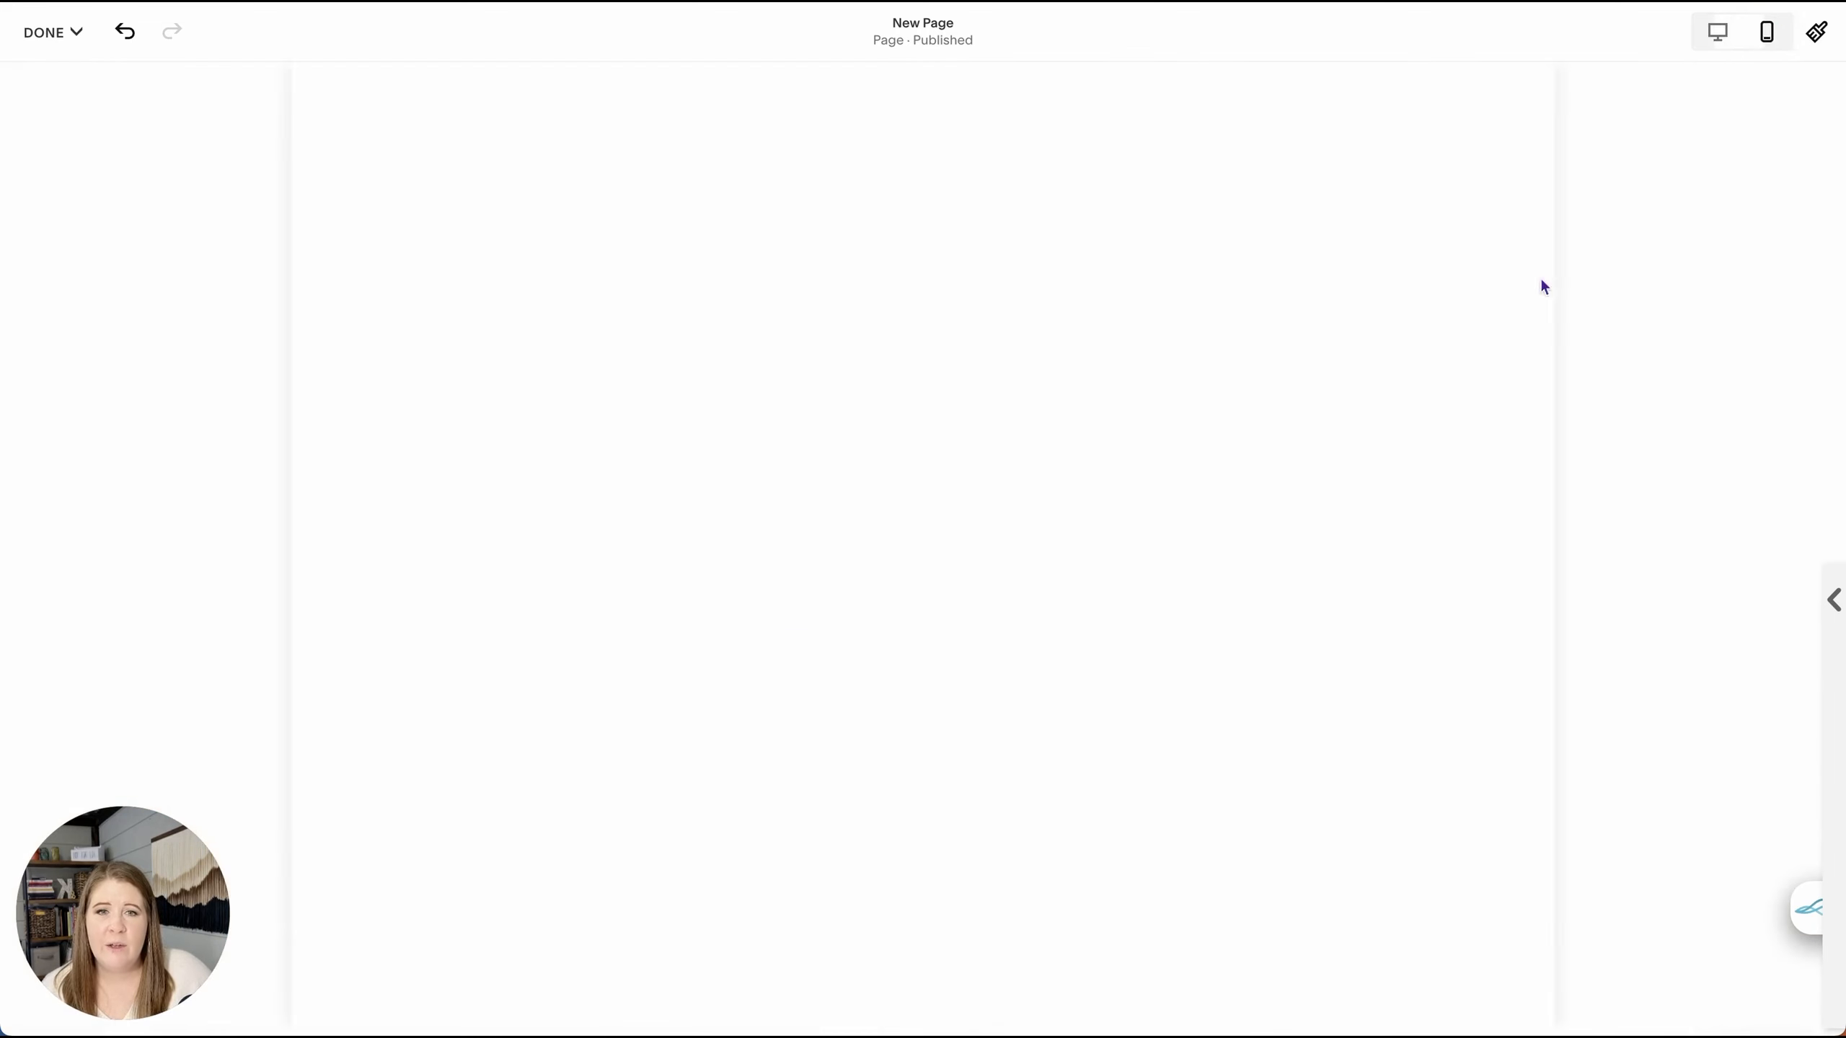
{"action": "scroll", "coordinate": [930, 393], "scroll_direction": "up", "scroll_amount": 4}
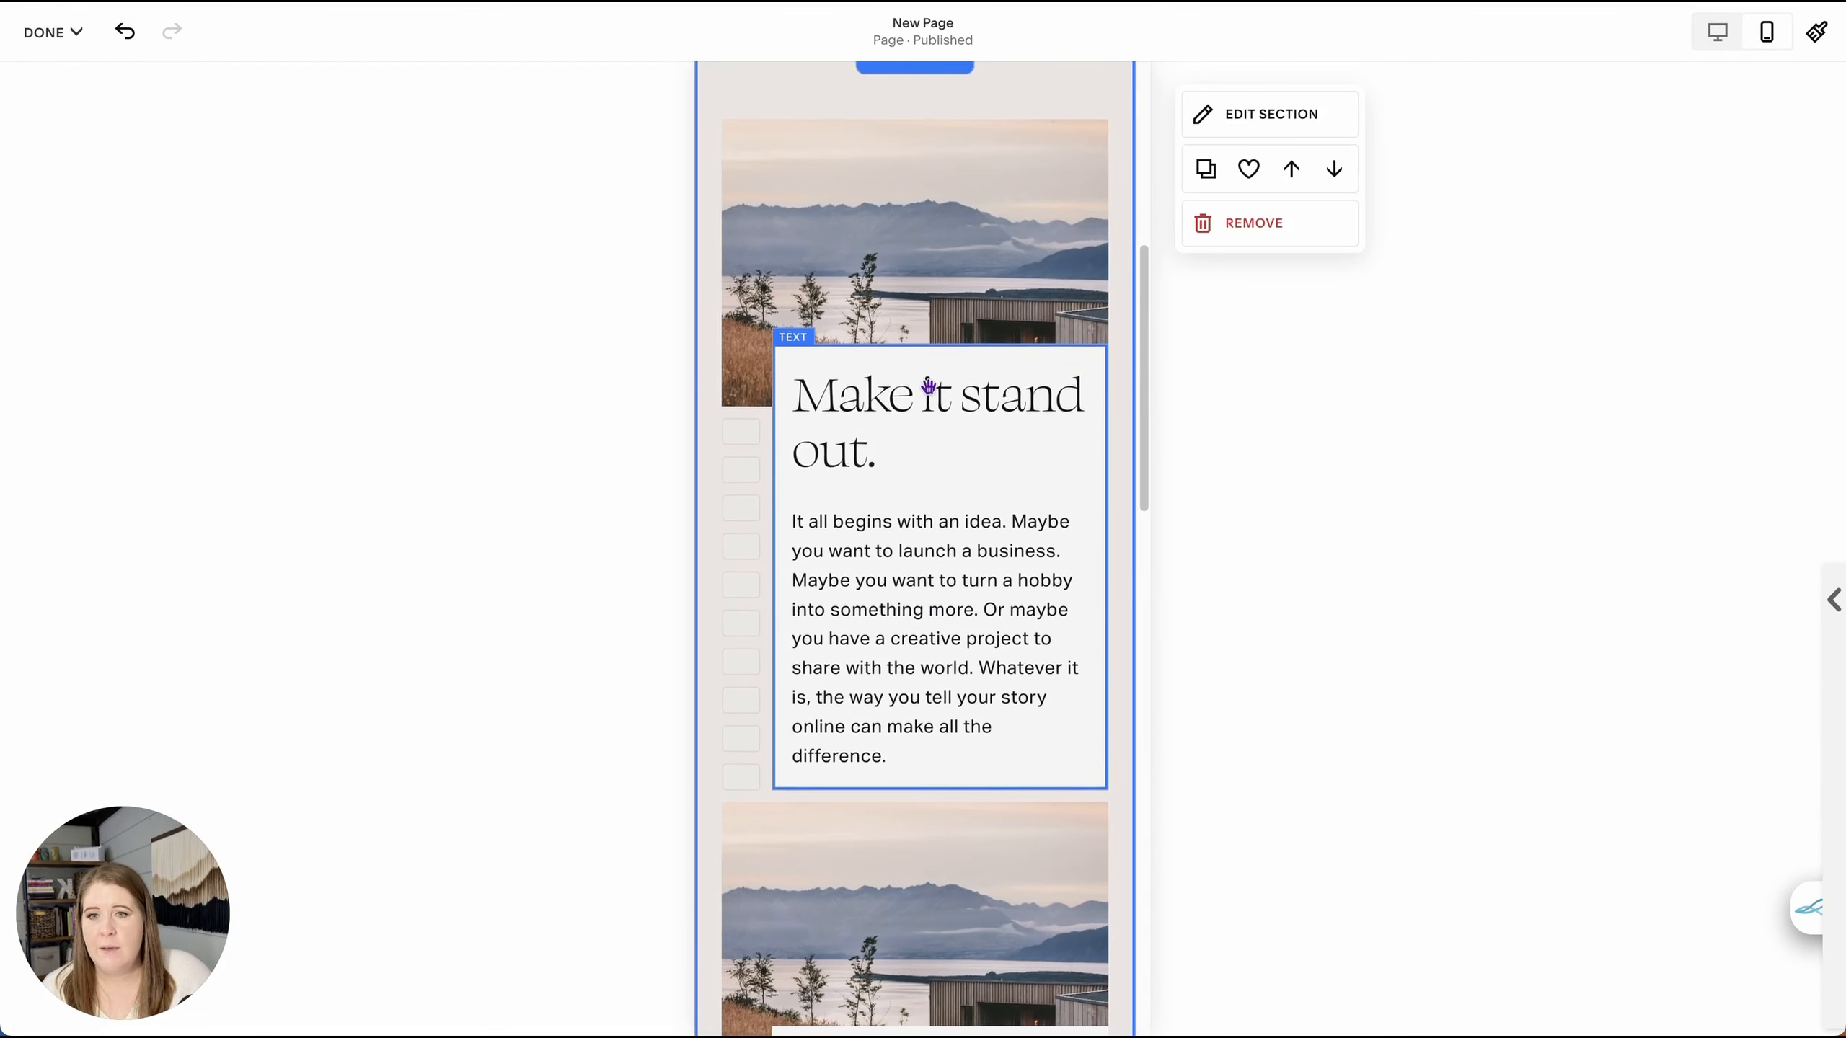
{"action": "scroll", "coordinate": [928, 385], "scroll_direction": "up", "scroll_amount": 2}
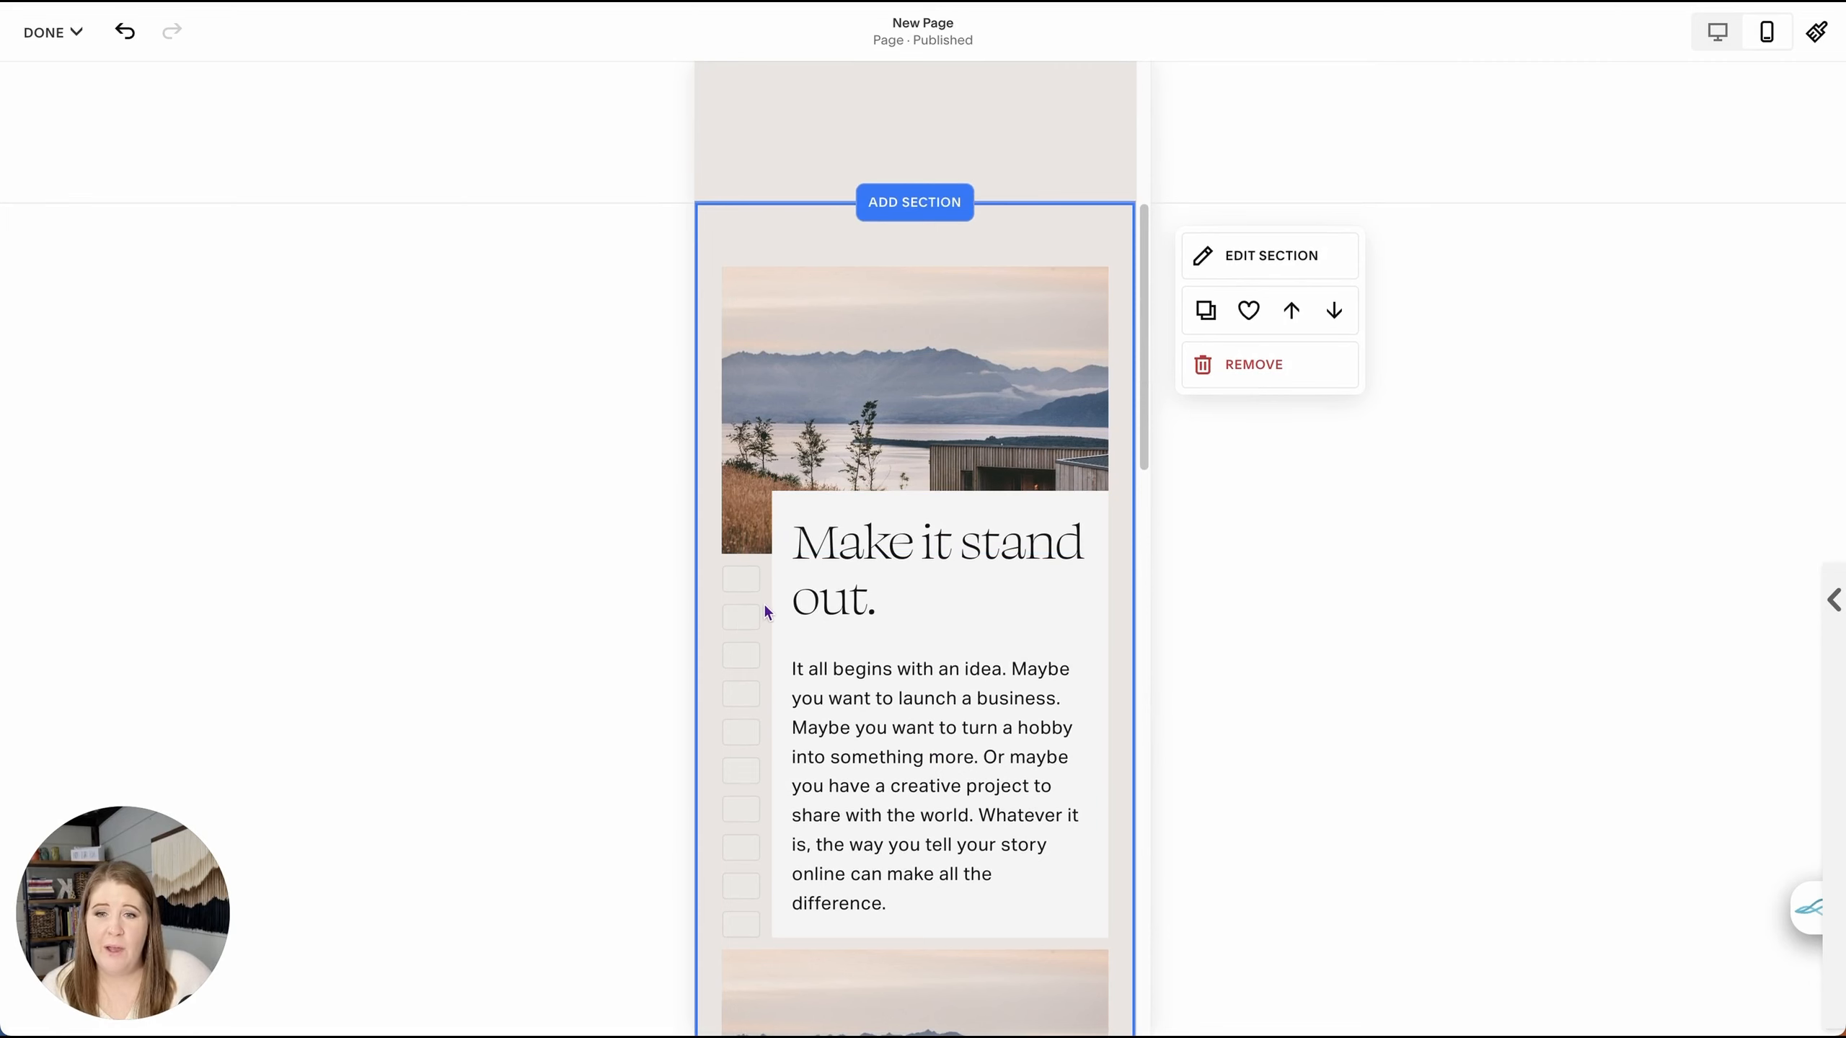
{"action": "scroll", "coordinate": [748, 611], "scroll_direction": "down", "scroll_amount": 4}
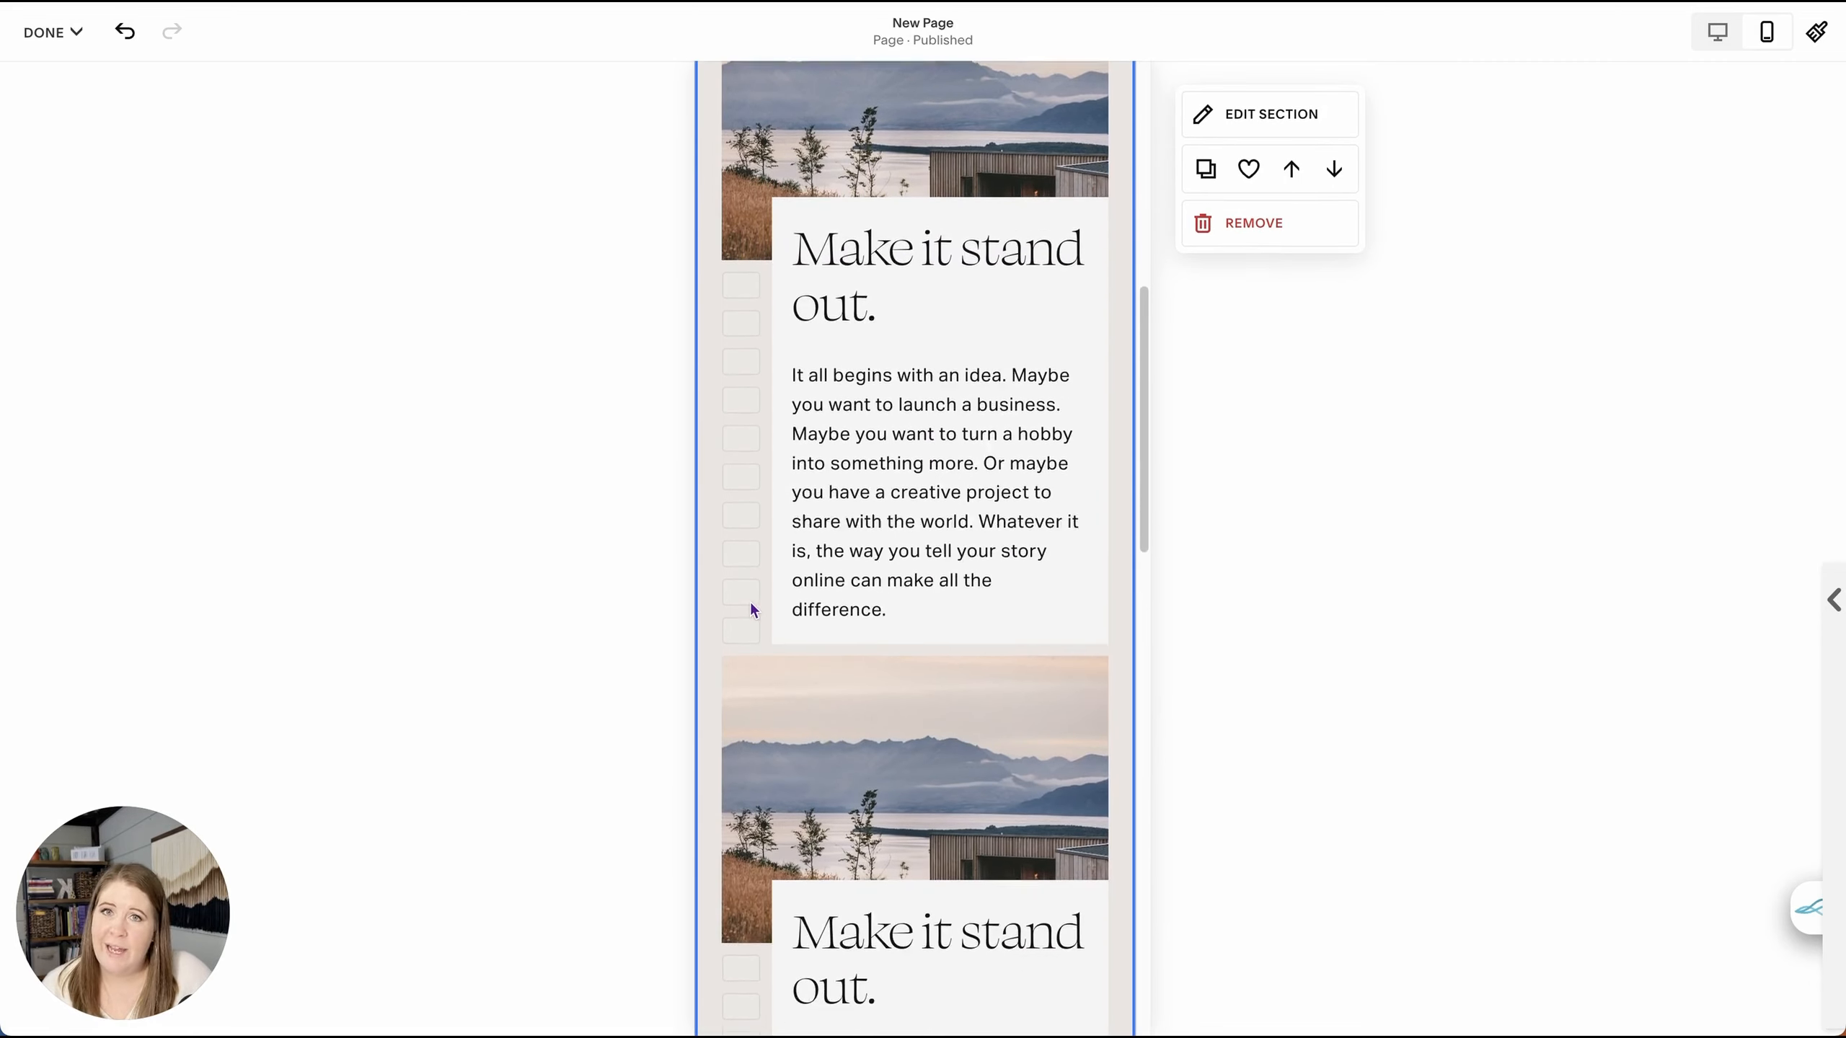
{"action": "scroll", "coordinate": [752, 611], "scroll_direction": "down", "scroll_amount": 6}
{"action": "left_click", "coordinate": [1718, 31]}
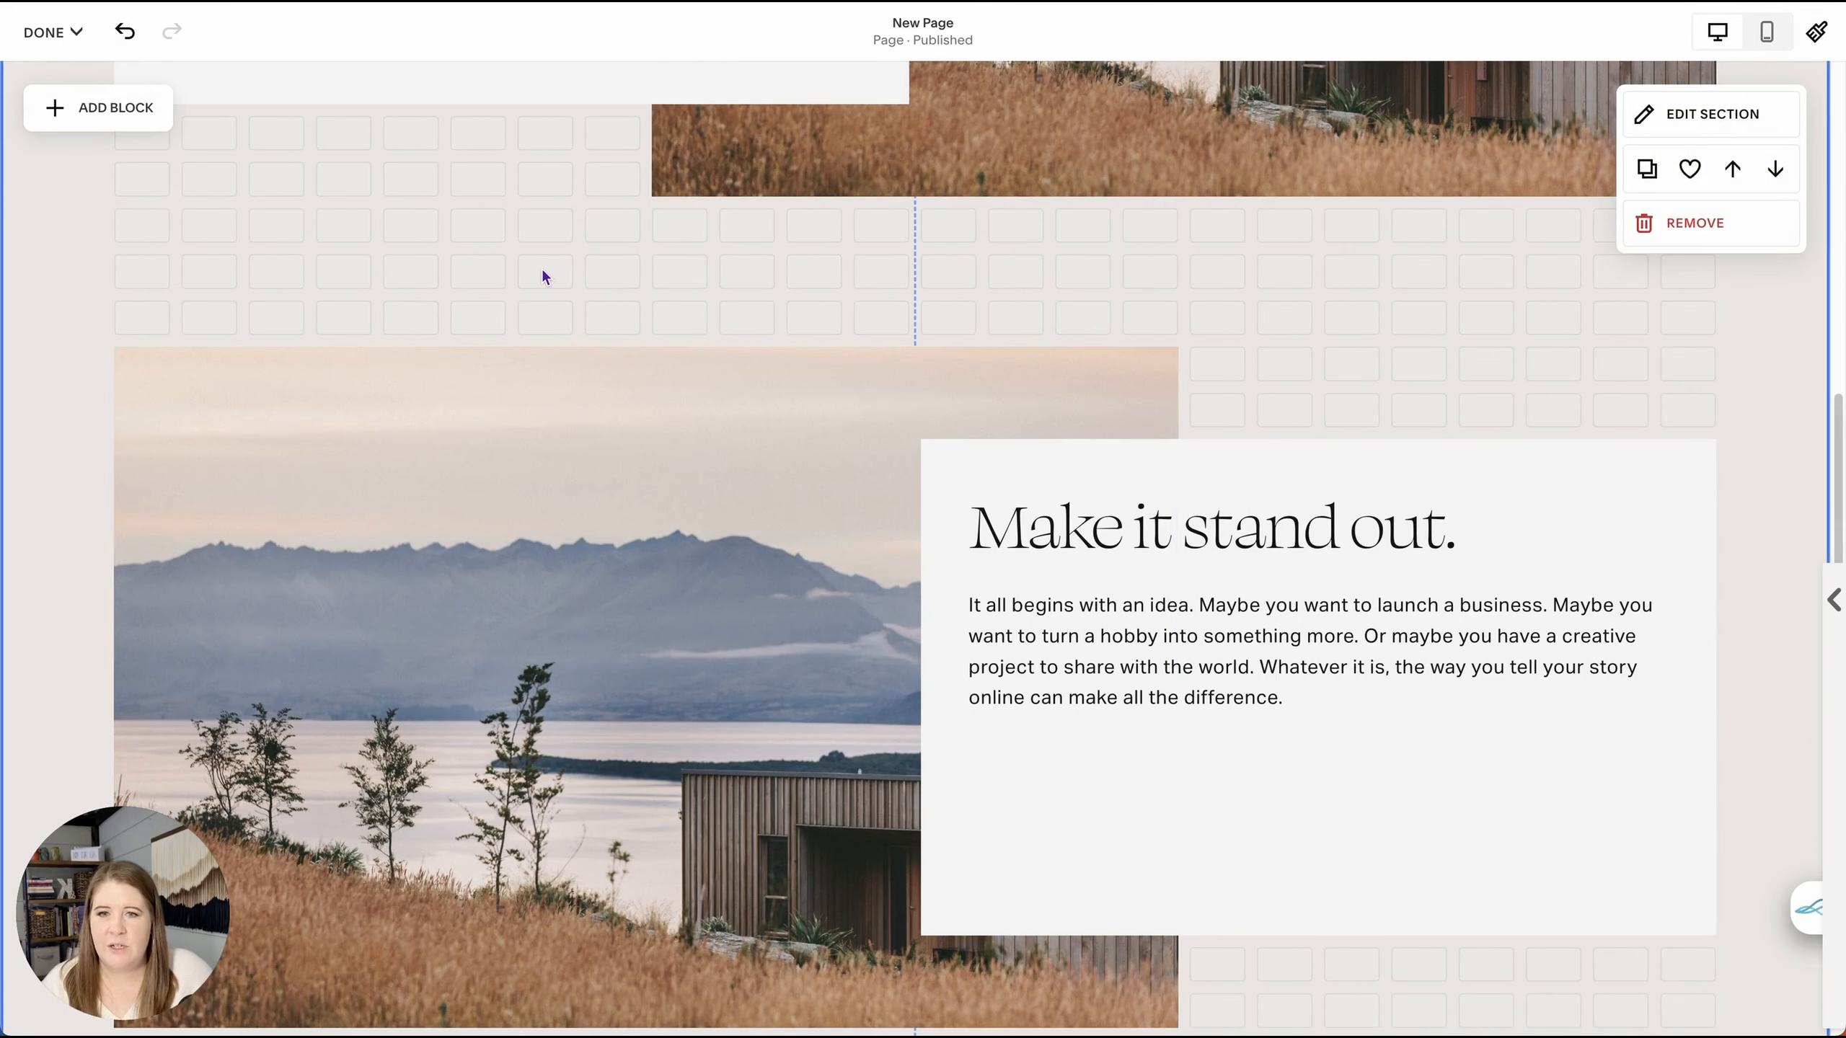
- Add a text block at the top of the Fluid Engine section and enter "Heading 1"
{"action": "scroll", "coordinate": [543, 276], "scroll_direction": "up", "scroll_amount": 10}
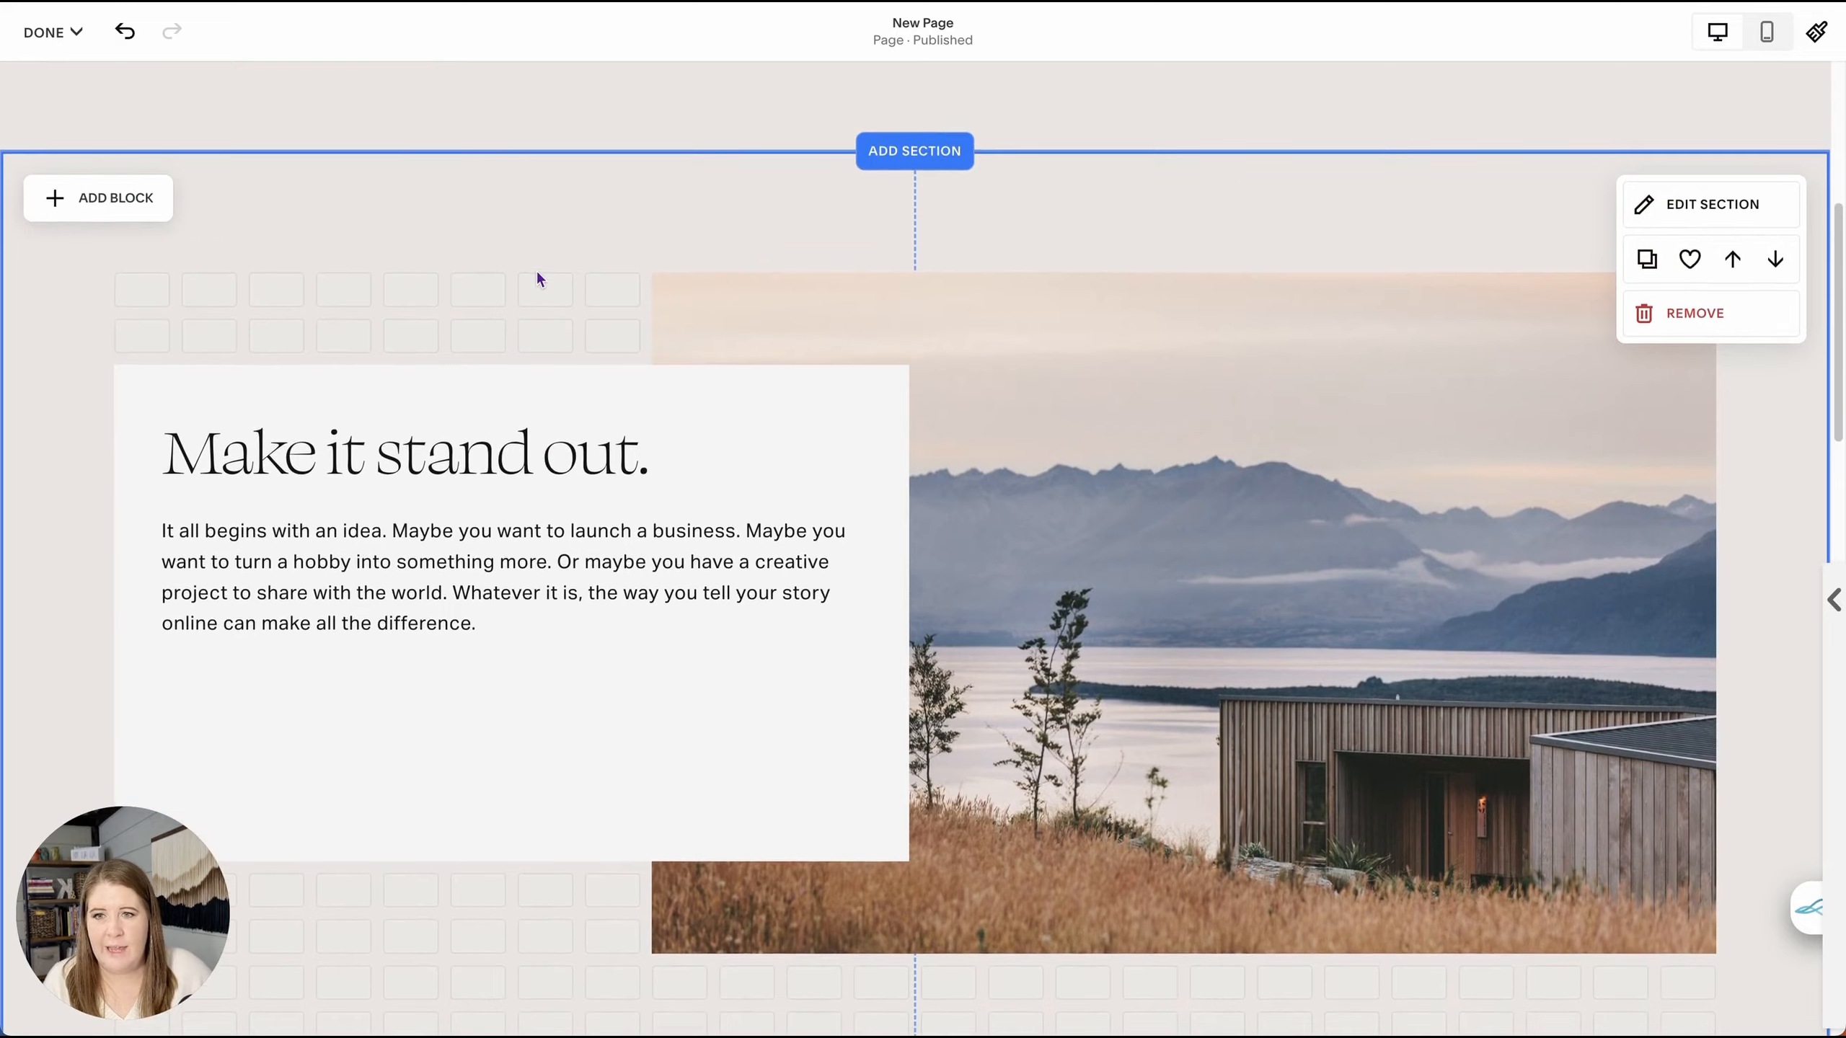
{"action": "left_click", "coordinate": [98, 197]}
{"action": "left_click", "coordinate": [109, 298]}
{"action": "double_click", "coordinate": [212, 295]}
{"action": "type", "text": "Heading 1"}
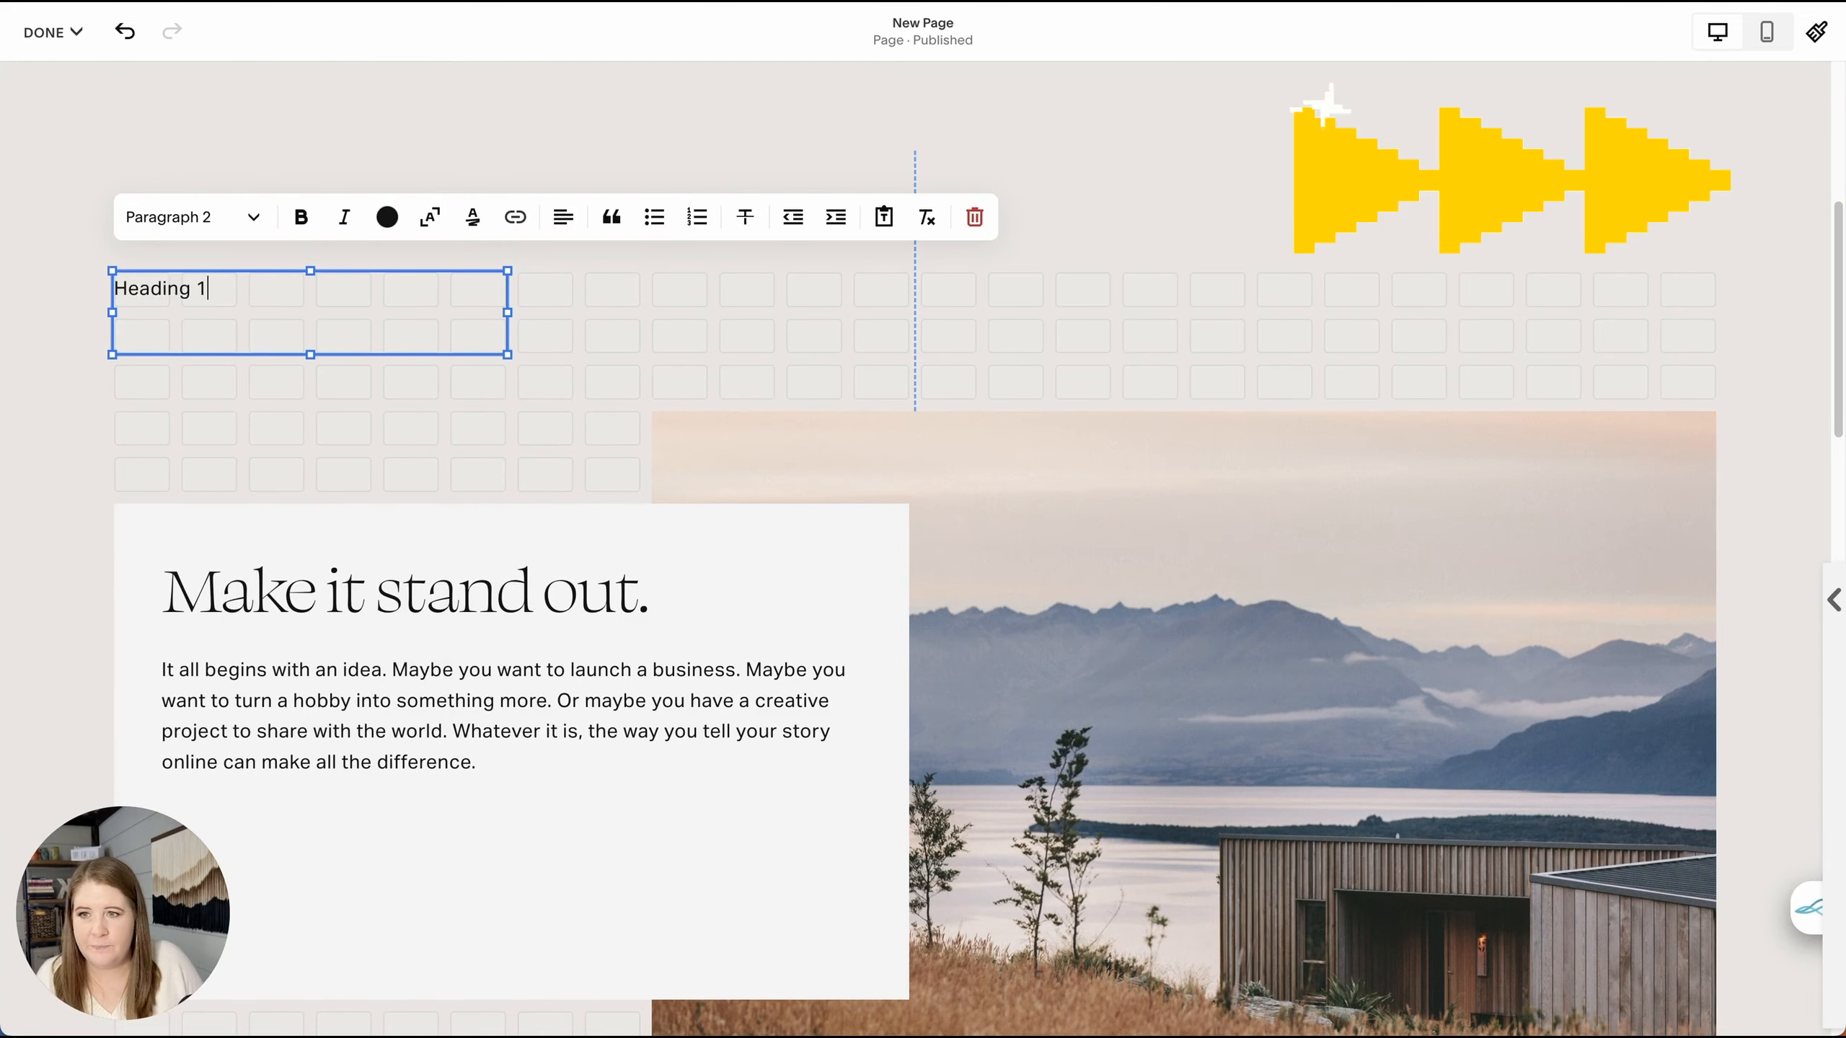
- Format the new text as Heading 1, stretch its block across the full grid width, and centre the text
{"action": "left_click", "coordinate": [193, 218]}
{"action": "left_click", "coordinate": [171, 265]}
{"action": "left_click_drag", "start_coordinate": [506, 338], "coordinate": [1708, 306]}
{"action": "left_click", "coordinate": [564, 218]}
{"action": "left_click", "coordinate": [567, 270]}
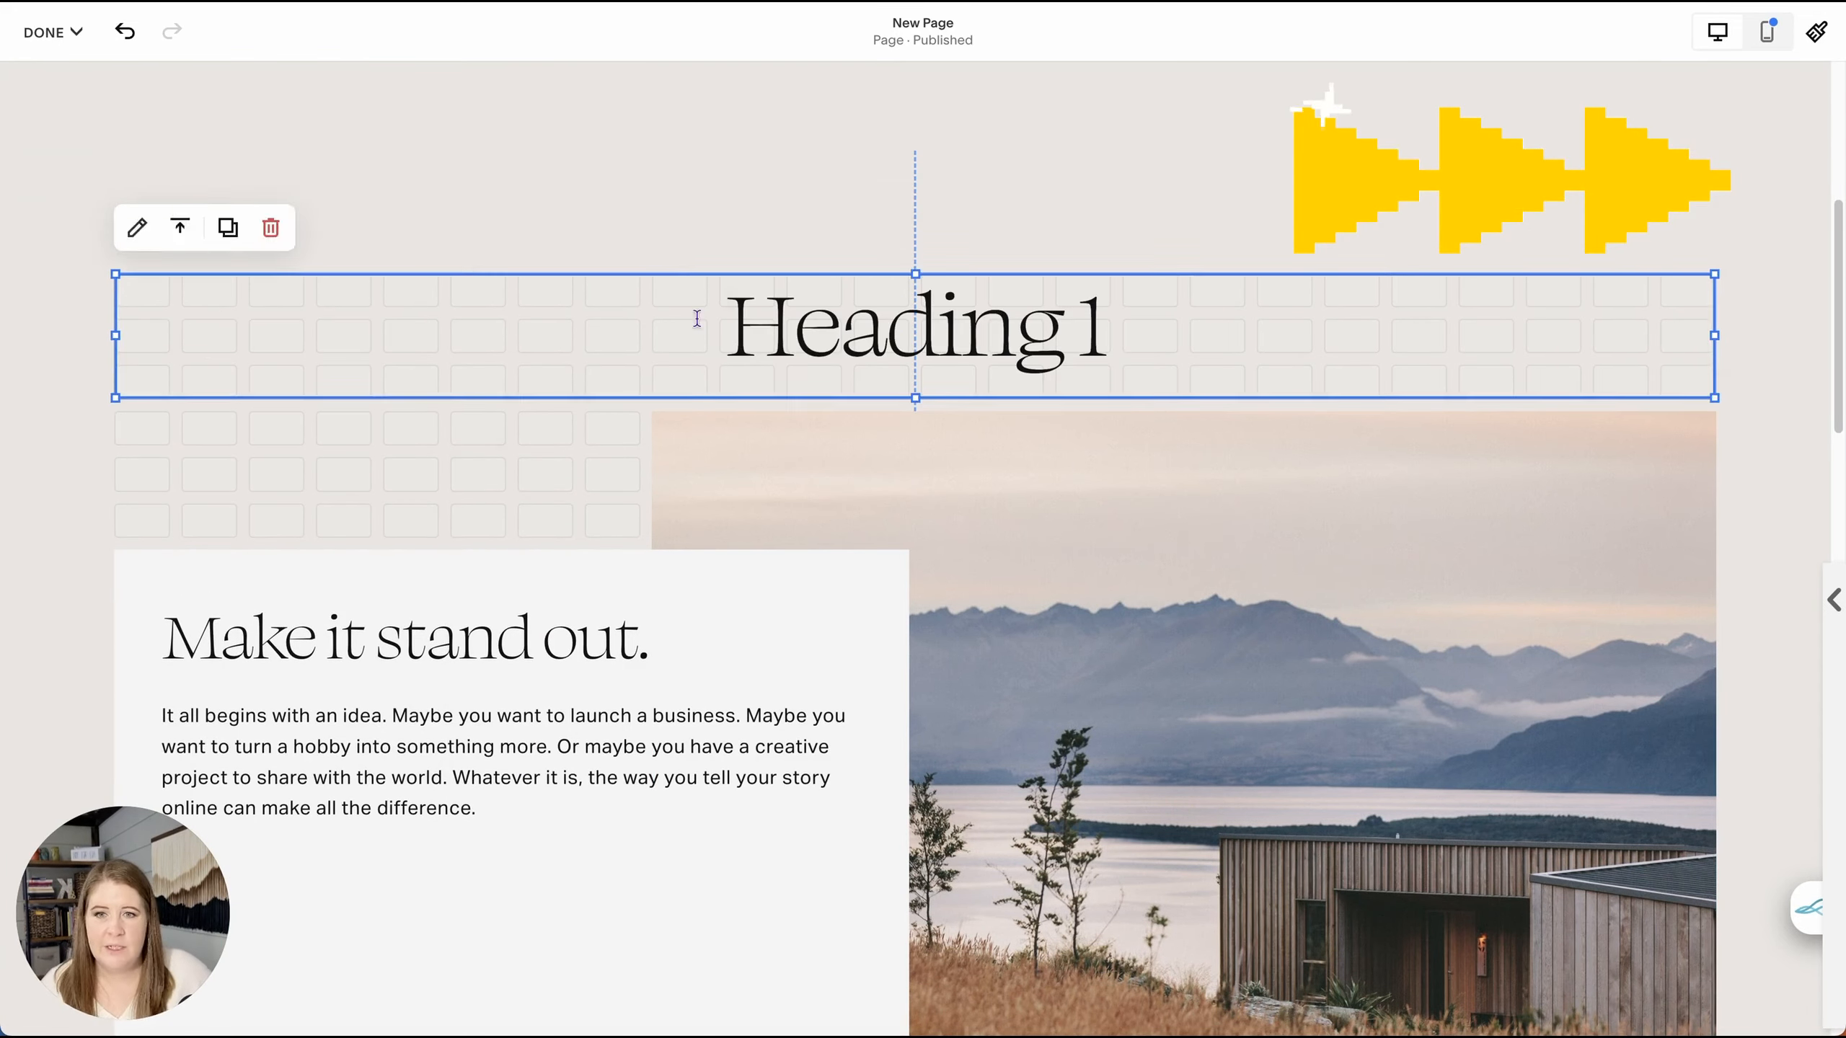
- Move the upper image and text block down one grid row, away from the heading
{"action": "left_click", "coordinate": [486, 419]}
{"action": "left_click_drag", "start_coordinate": [488, 425], "coordinate": [766, 745]}
{"action": "left_click", "coordinate": [99, 516]}
- Add a Shape block over the upper image and text block, enlarged to about 15 grid columns by 13 rows
{"action": "left_click", "coordinate": [98, 197]}
{"action": "scroll", "coordinate": [197, 655], "scroll_direction": "down", "scroll_amount": 1}
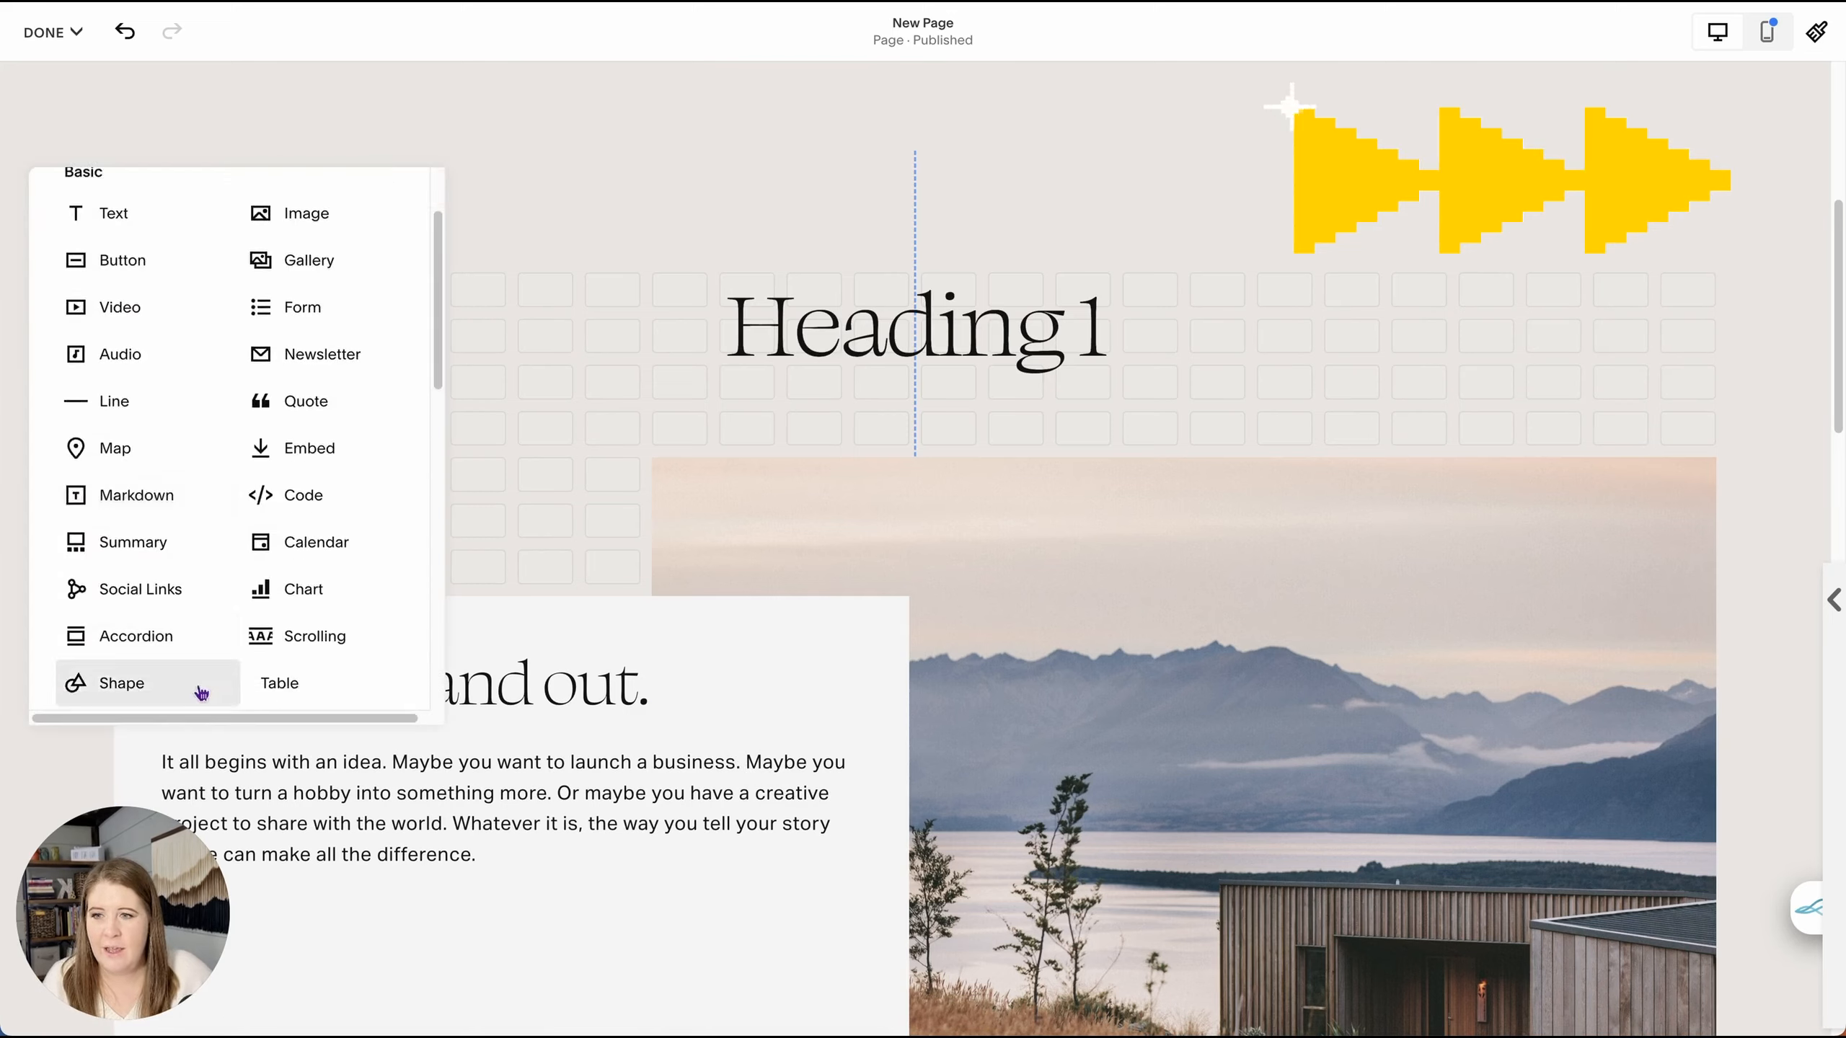
{"action": "left_click", "coordinate": [198, 693]}
{"action": "left_click_drag", "start_coordinate": [407, 421], "coordinate": [883, 618]}
{"action": "left_click_drag", "start_coordinate": [976, 724], "coordinate": [1581, 1024]}
- Change the block's shape from the square to the rounded square with bulging sides
{"action": "double_click", "coordinate": [1265, 541]}
{"action": "left_click_drag", "start_coordinate": [1598, 466], "coordinate": [1327, 363]}
{"action": "left_click", "coordinate": [1360, 507]}
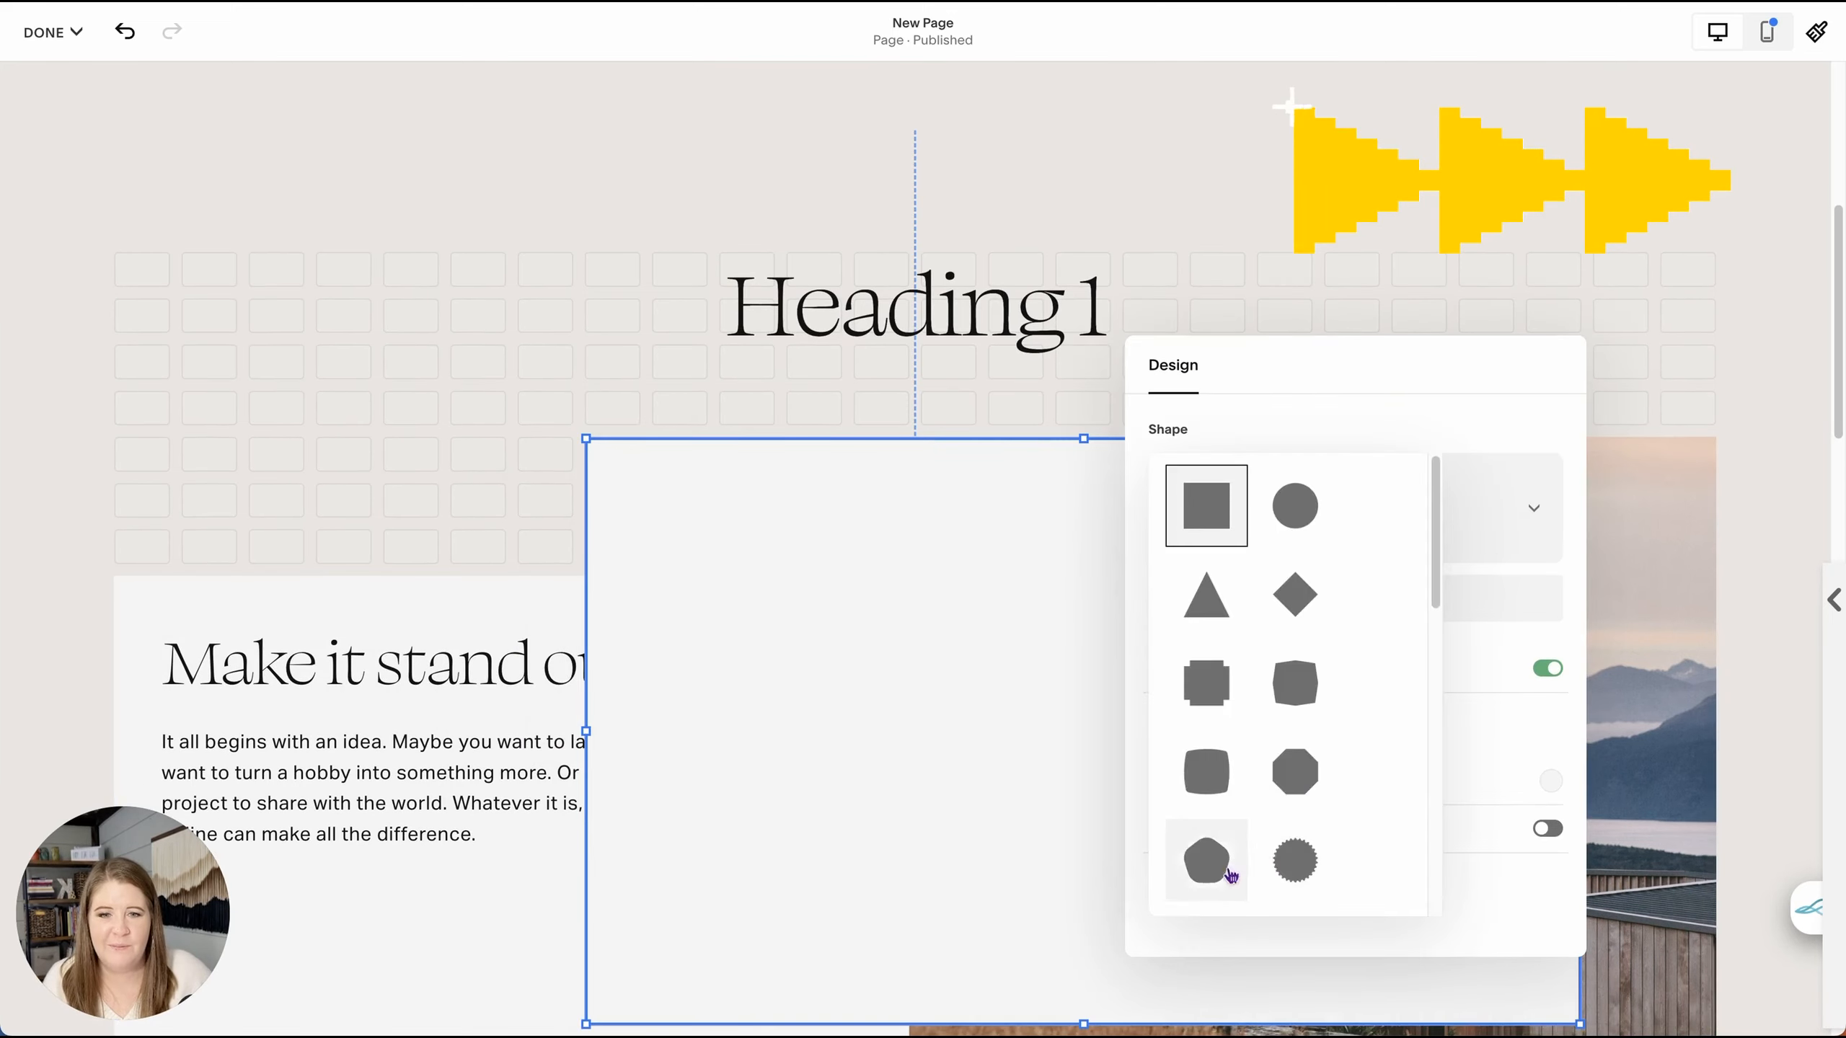
{"action": "left_click", "coordinate": [1207, 771]}
{"action": "left_click", "coordinate": [550, 493]}
- Set the shape's fill to the brick-red colour and close its editor
{"action": "scroll", "coordinate": [606, 551], "scroll_direction": "down", "scroll_amount": 4}
{"action": "left_click", "coordinate": [727, 363]}
{"action": "left_click", "coordinate": [607, 116]}
{"action": "left_click_drag", "start_coordinate": [1549, 203], "coordinate": [1247, 206]}
{"action": "left_click", "coordinate": [1516, 552]}
{"action": "left_click", "coordinate": [1673, 503]}
{"action": "left_click", "coordinate": [863, 507]}
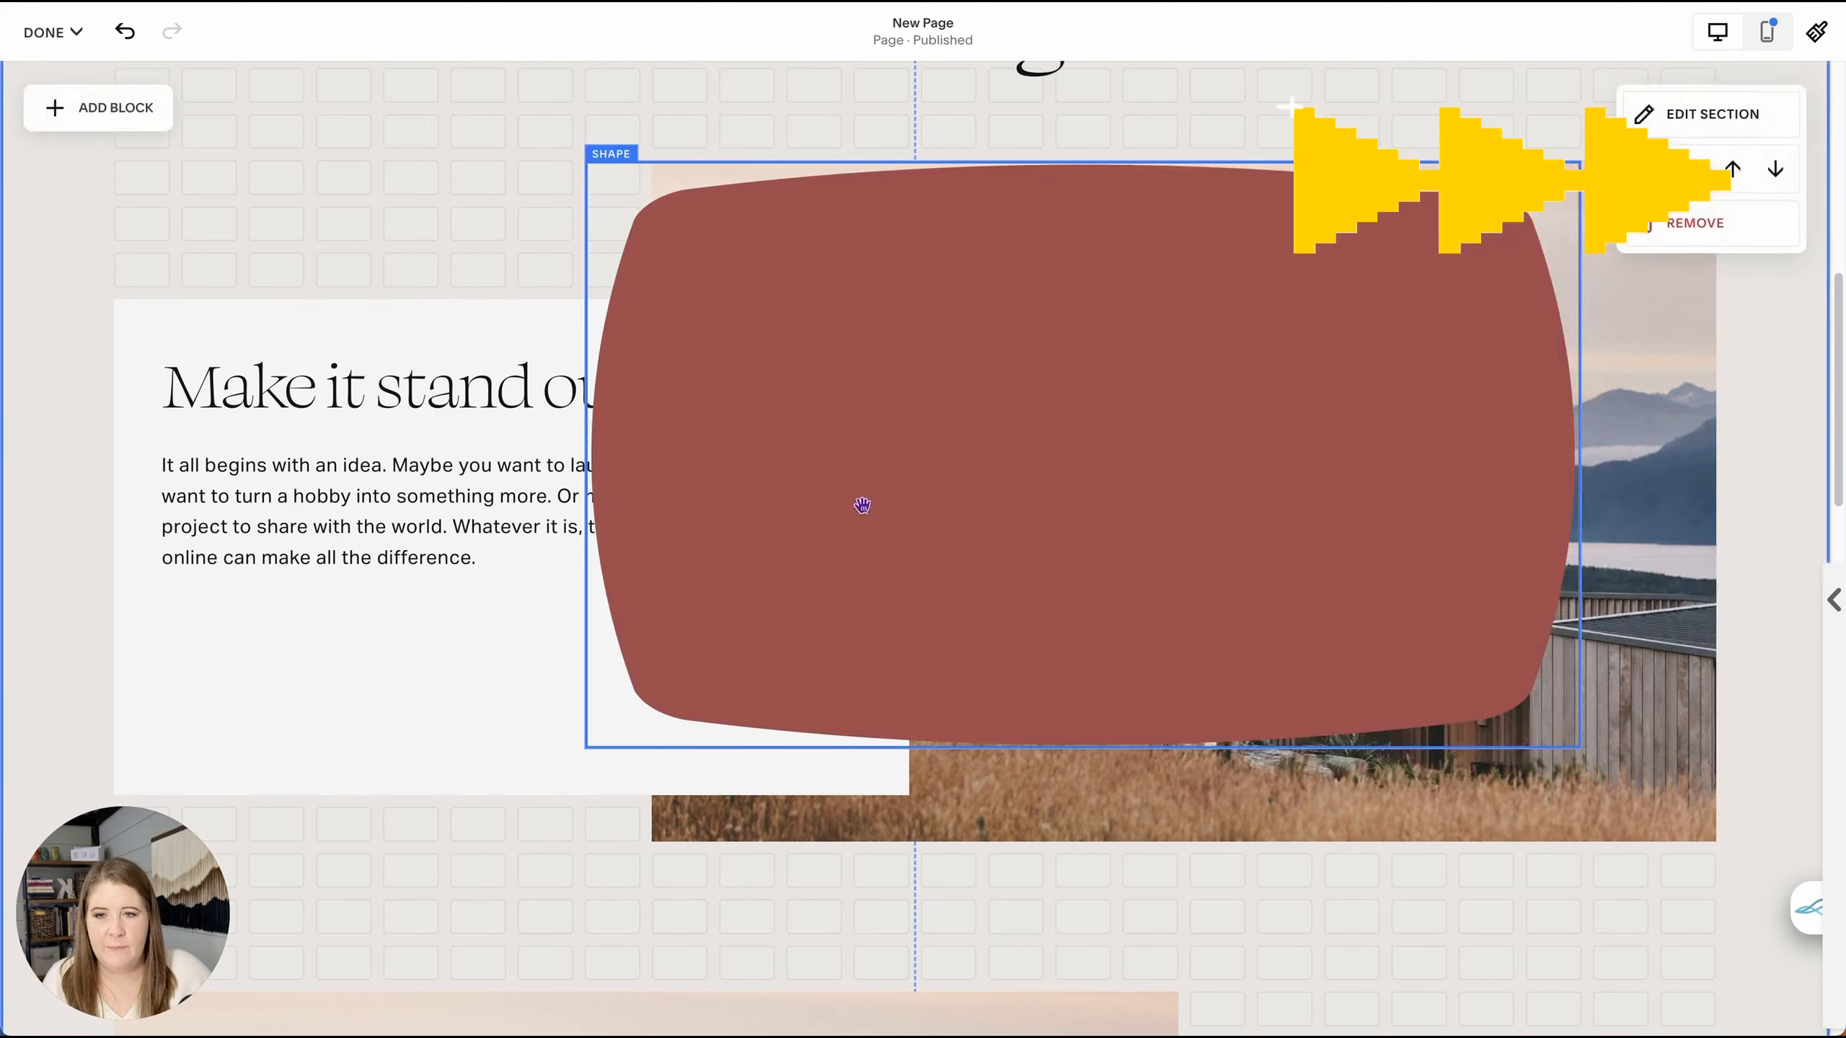
- Send the shape behind the image and text block, and shift it about four rows down and one column left
{"action": "left_click_drag", "start_coordinate": [687, 262], "coordinate": [821, 446]}
{"action": "left_click", "coordinate": [830, 300]}
{"action": "left_click", "coordinate": [829, 300]}
{"action": "left_click_drag", "start_coordinate": [1059, 867], "coordinate": [857, 867]}
{"action": "left_click", "coordinate": [447, 240]}
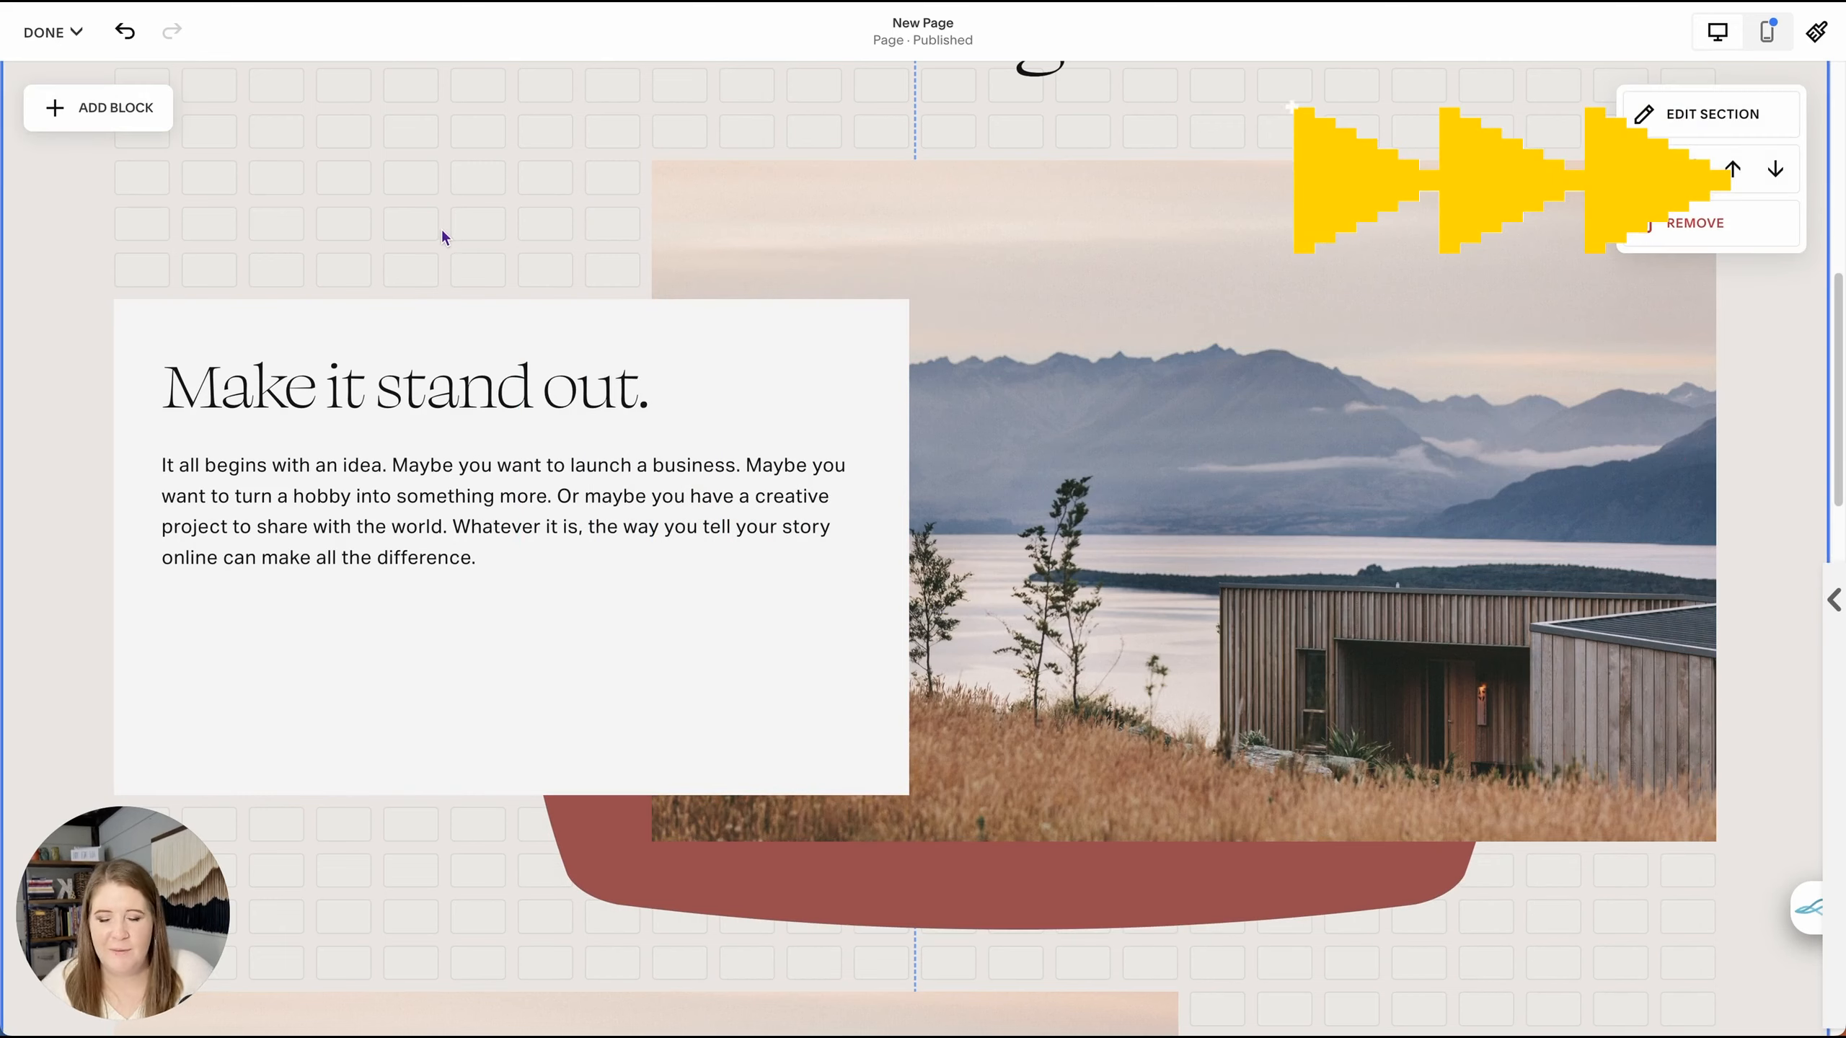
- Add a "Learn more" button widened by two columns inside the lower text block, and move that text, image and button down one row
{"action": "scroll", "coordinate": [466, 241], "scroll_direction": "down", "scroll_amount": 10}
{"action": "left_click", "coordinate": [98, 108]}
{"action": "left_click", "coordinate": [225, 290]}
{"action": "left_click_drag", "start_coordinate": [240, 190], "coordinate": [1114, 698]}
{"action": "left_click_drag", "start_coordinate": [1246, 699], "coordinate": [1379, 699]}
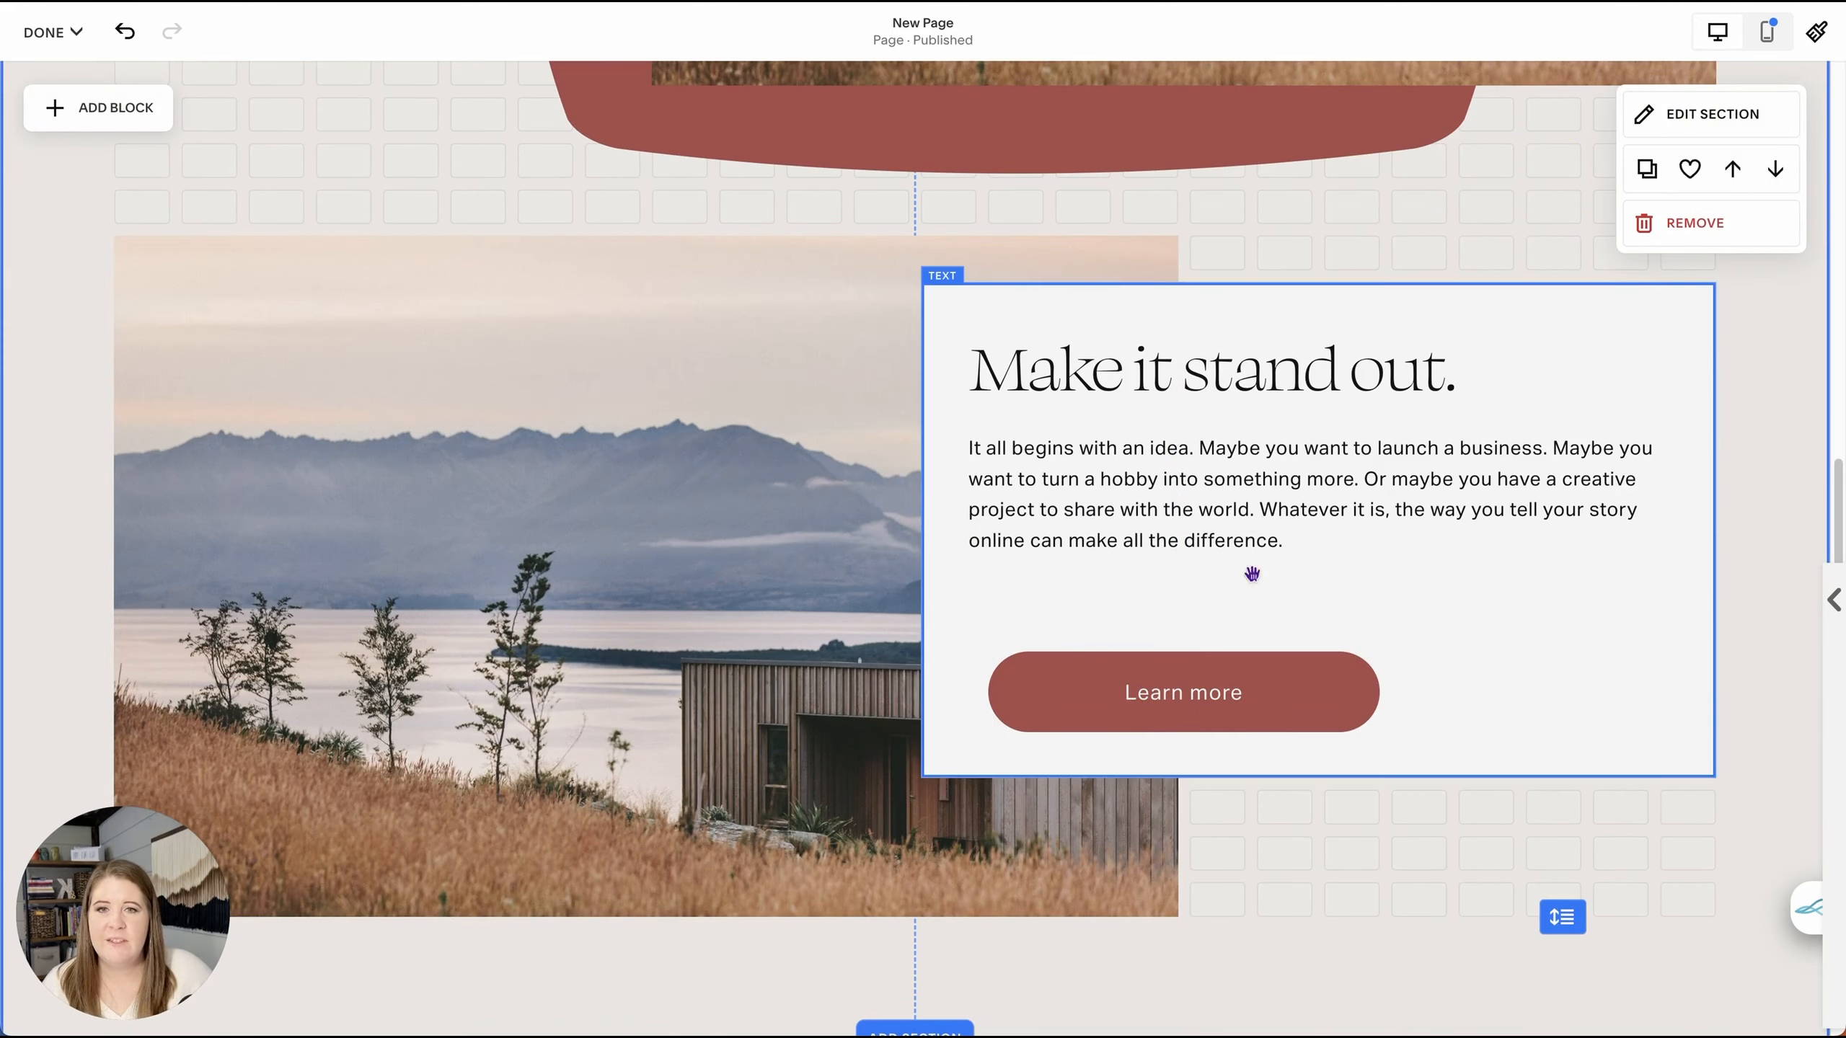
{"action": "left_click_drag", "start_coordinate": [62, 351], "coordinate": [1176, 800]}
{"action": "left_click", "coordinate": [1394, 281]}
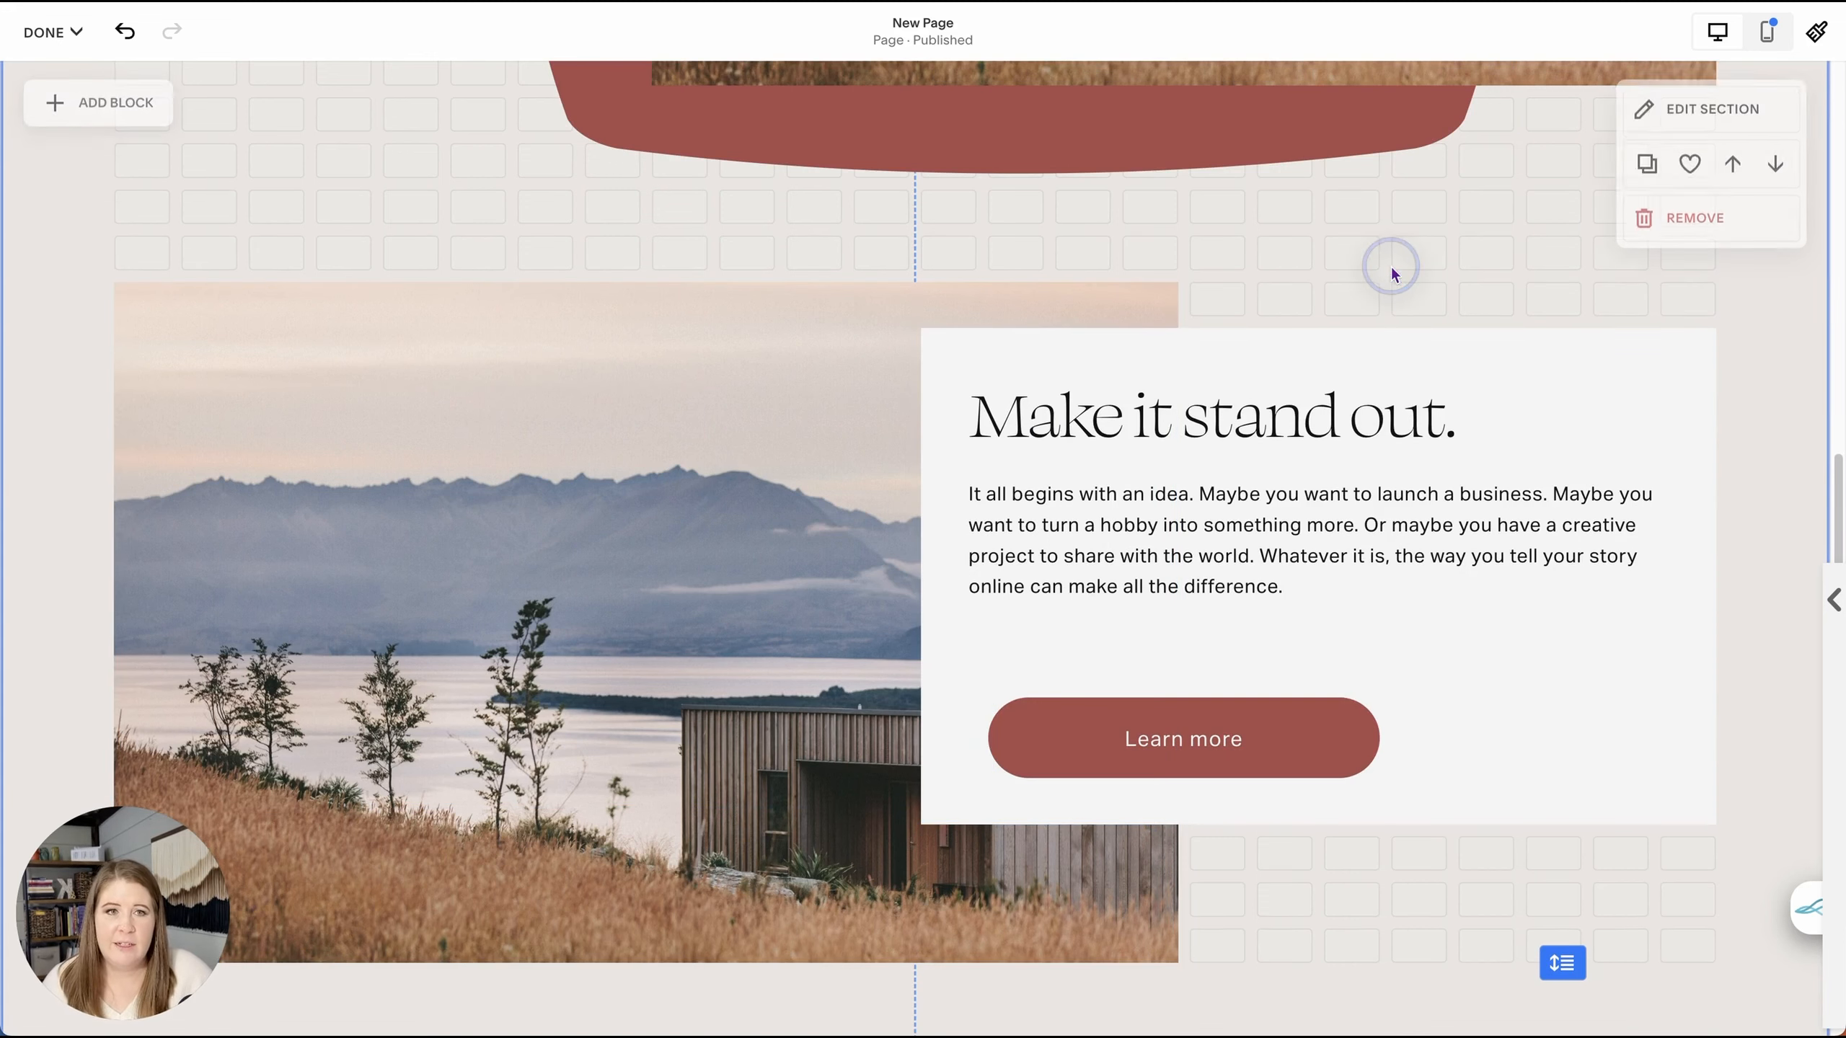
- Switch to mobile view and examine where the new heading, shape and button fall in the section's stacking order
{"action": "left_click", "coordinate": [1766, 31]}
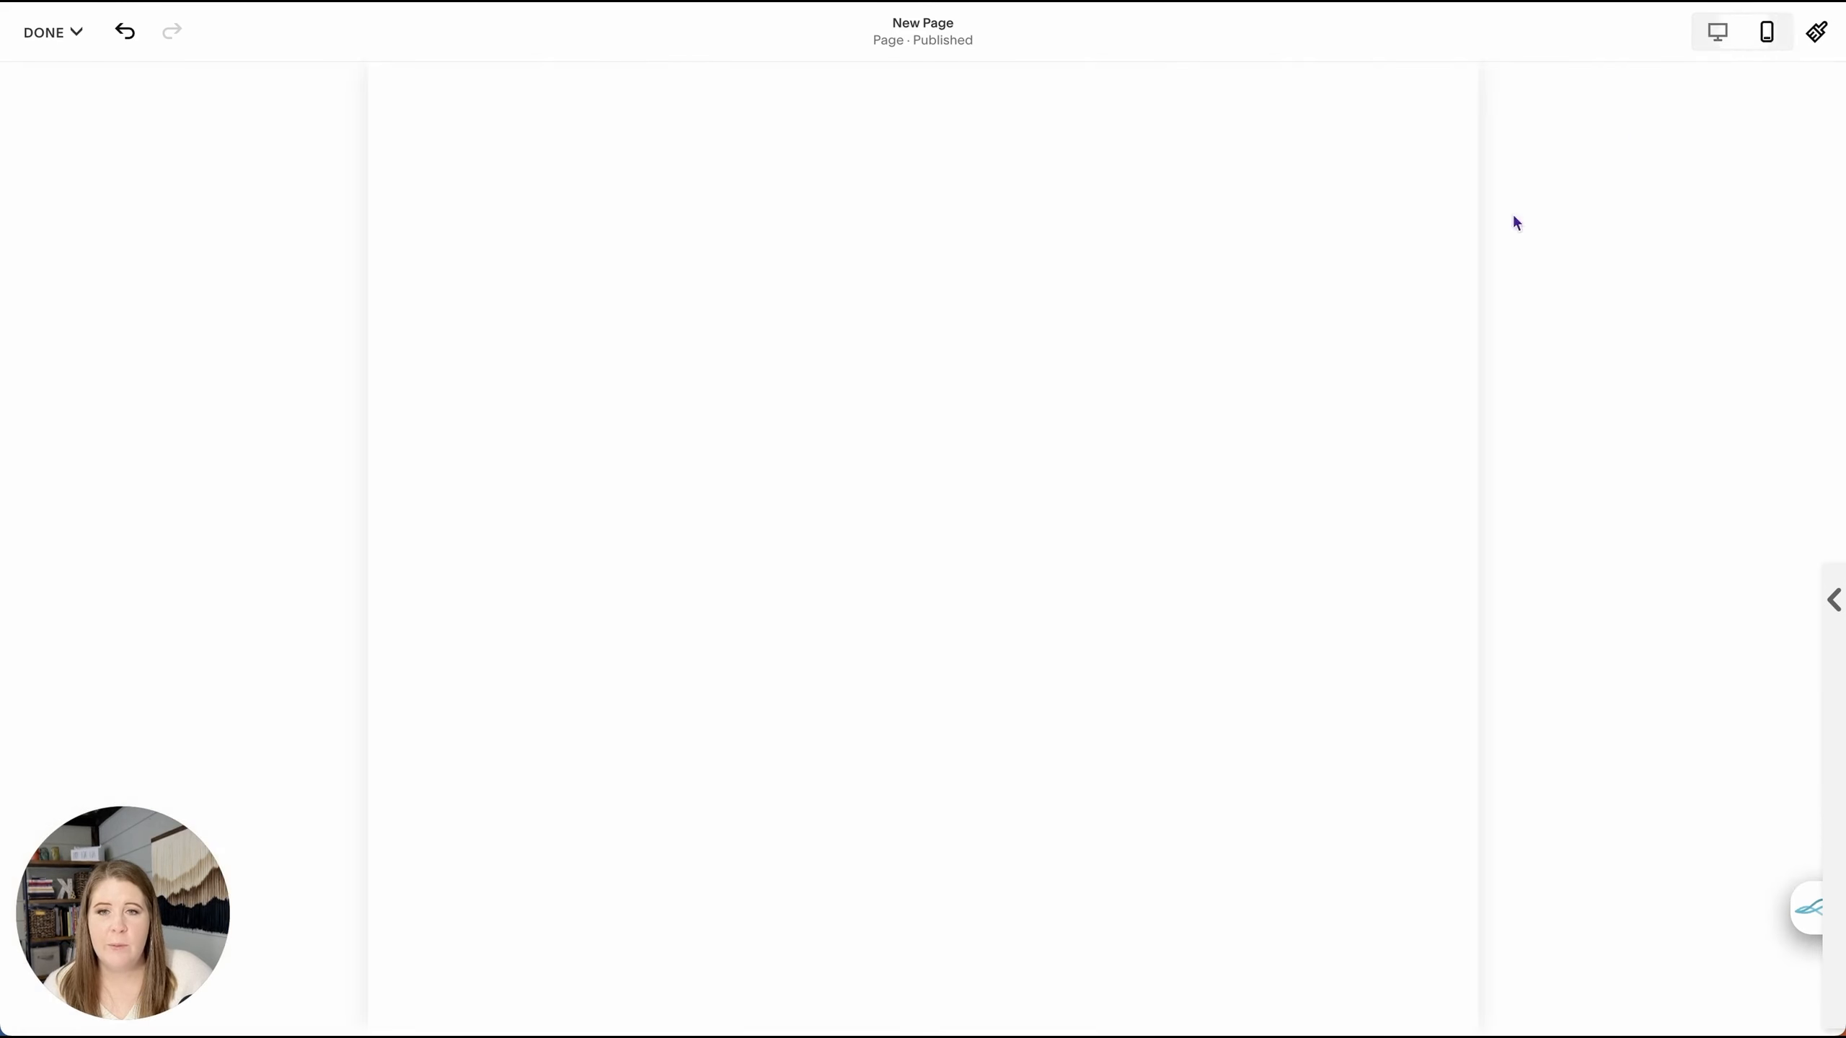
{"action": "scroll", "coordinate": [1051, 367], "scroll_direction": "down", "scroll_amount": 5}
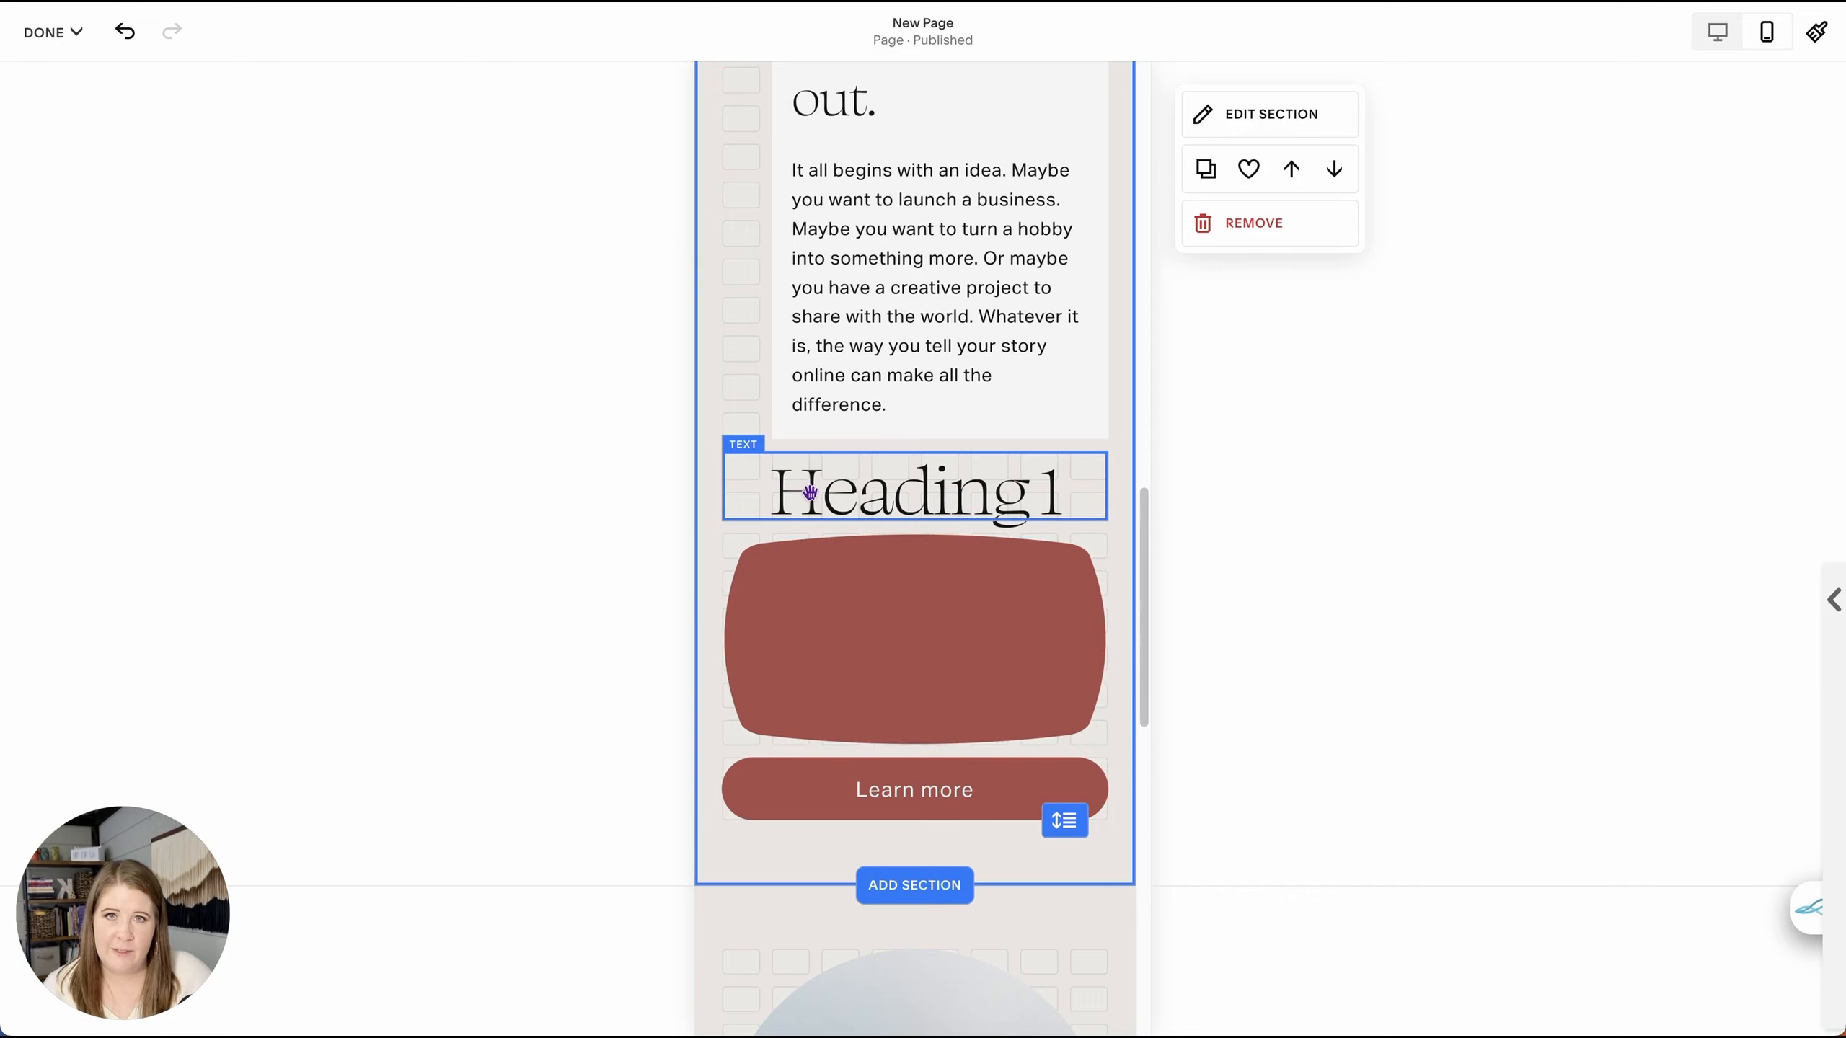
{"action": "scroll", "coordinate": [808, 491], "scroll_direction": "up", "scroll_amount": 1}
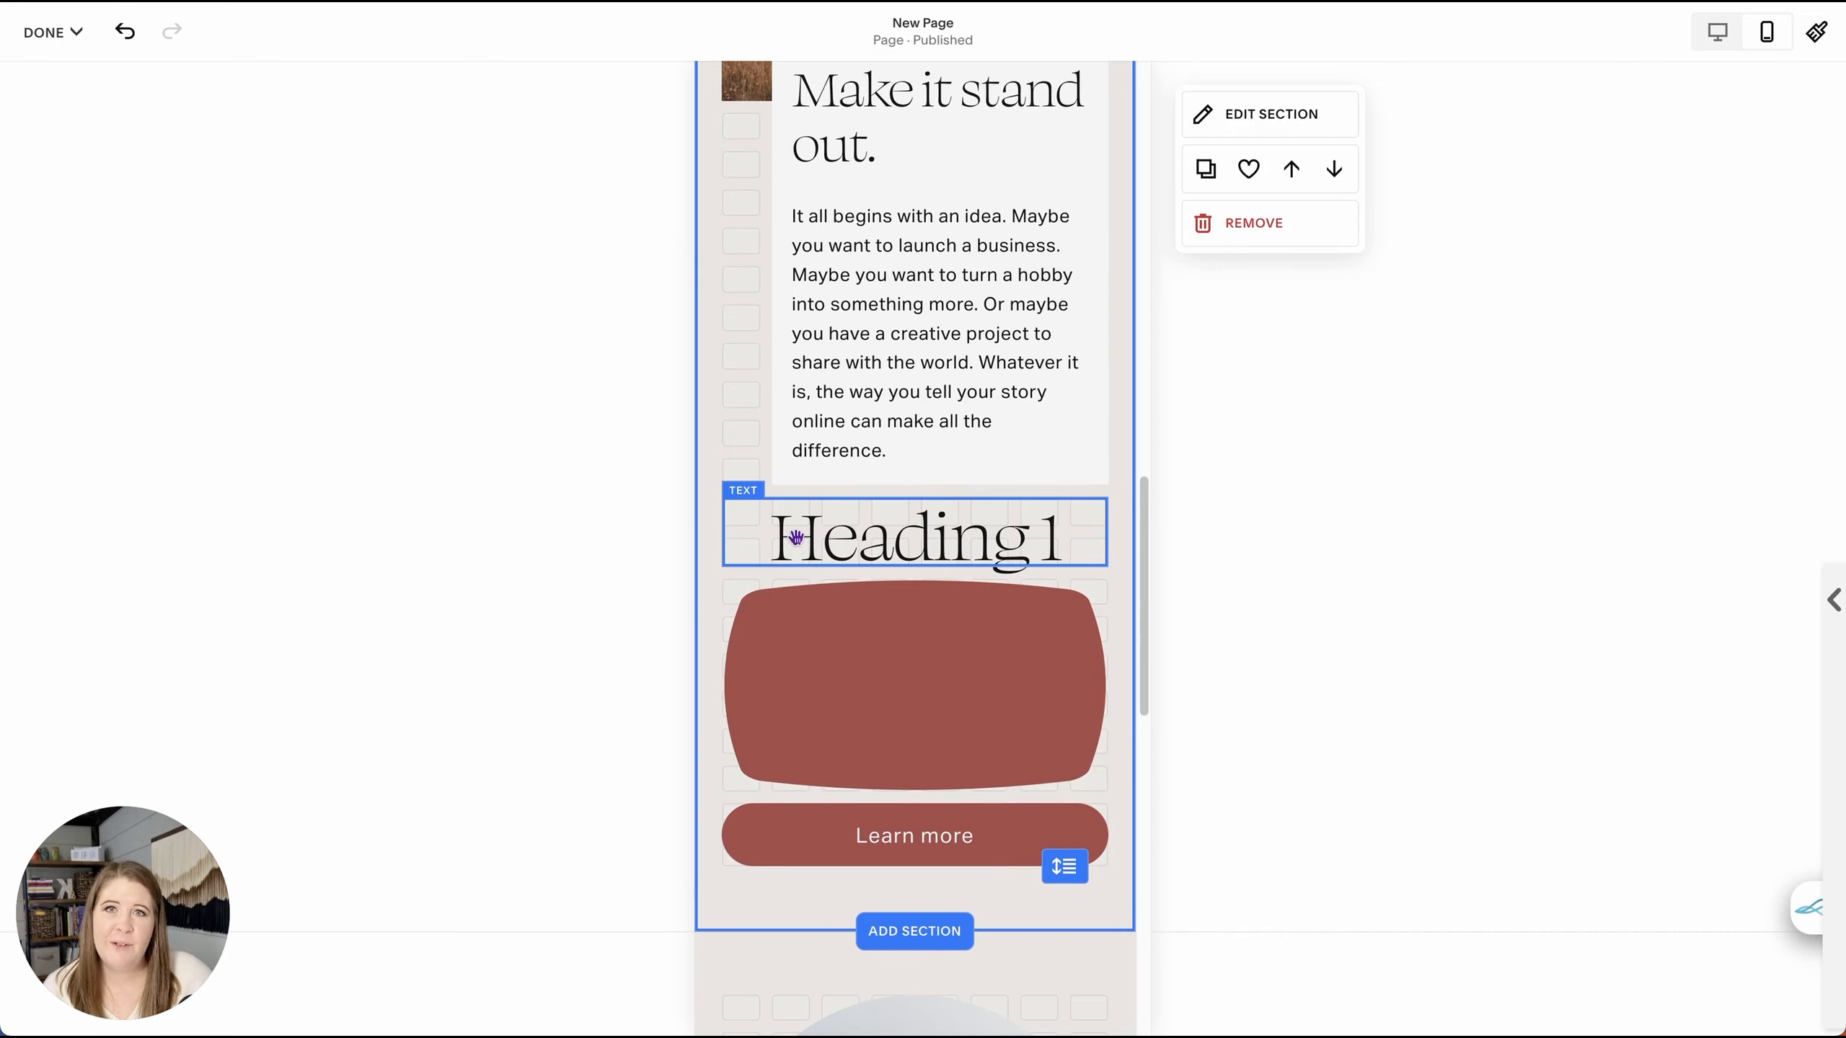
{"action": "scroll", "coordinate": [796, 538], "scroll_direction": "up", "scroll_amount": 10}
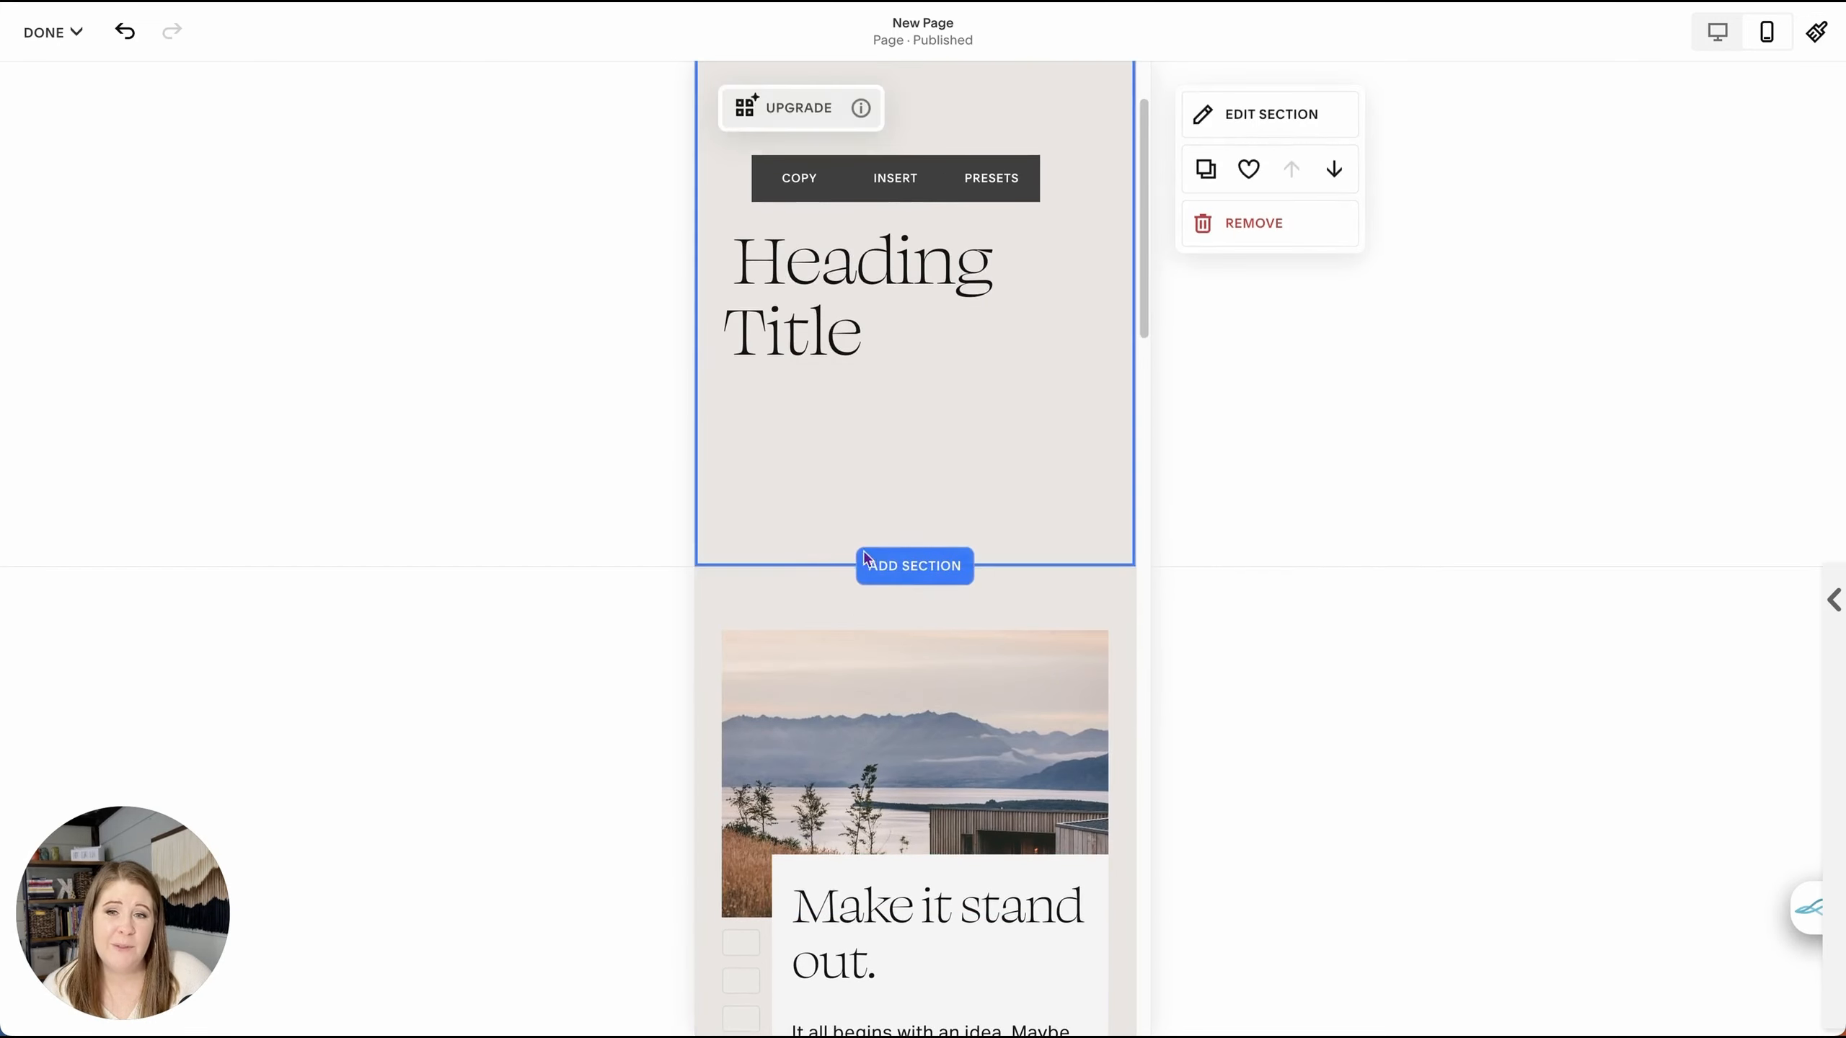
{"action": "scroll", "coordinate": [811, 607], "scroll_direction": "down", "scroll_amount": 14}
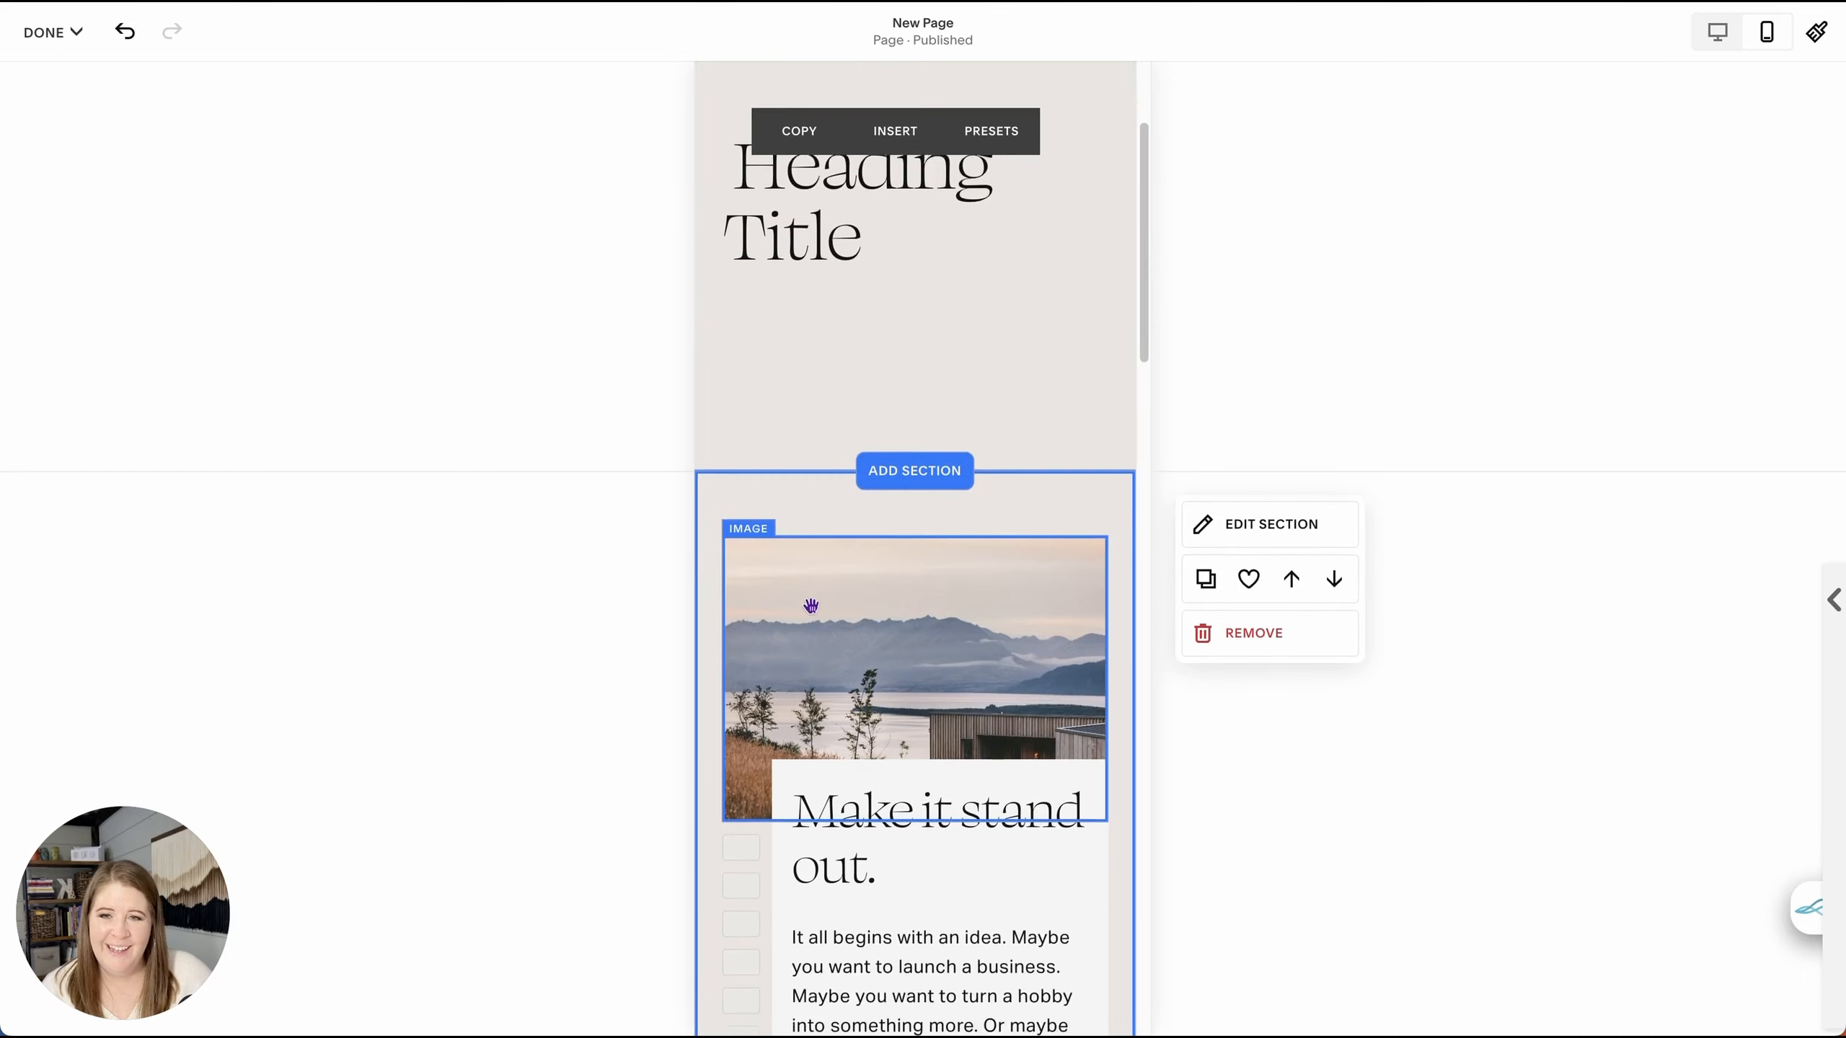
{"action": "scroll", "coordinate": [803, 598], "scroll_direction": "down", "scroll_amount": 3}
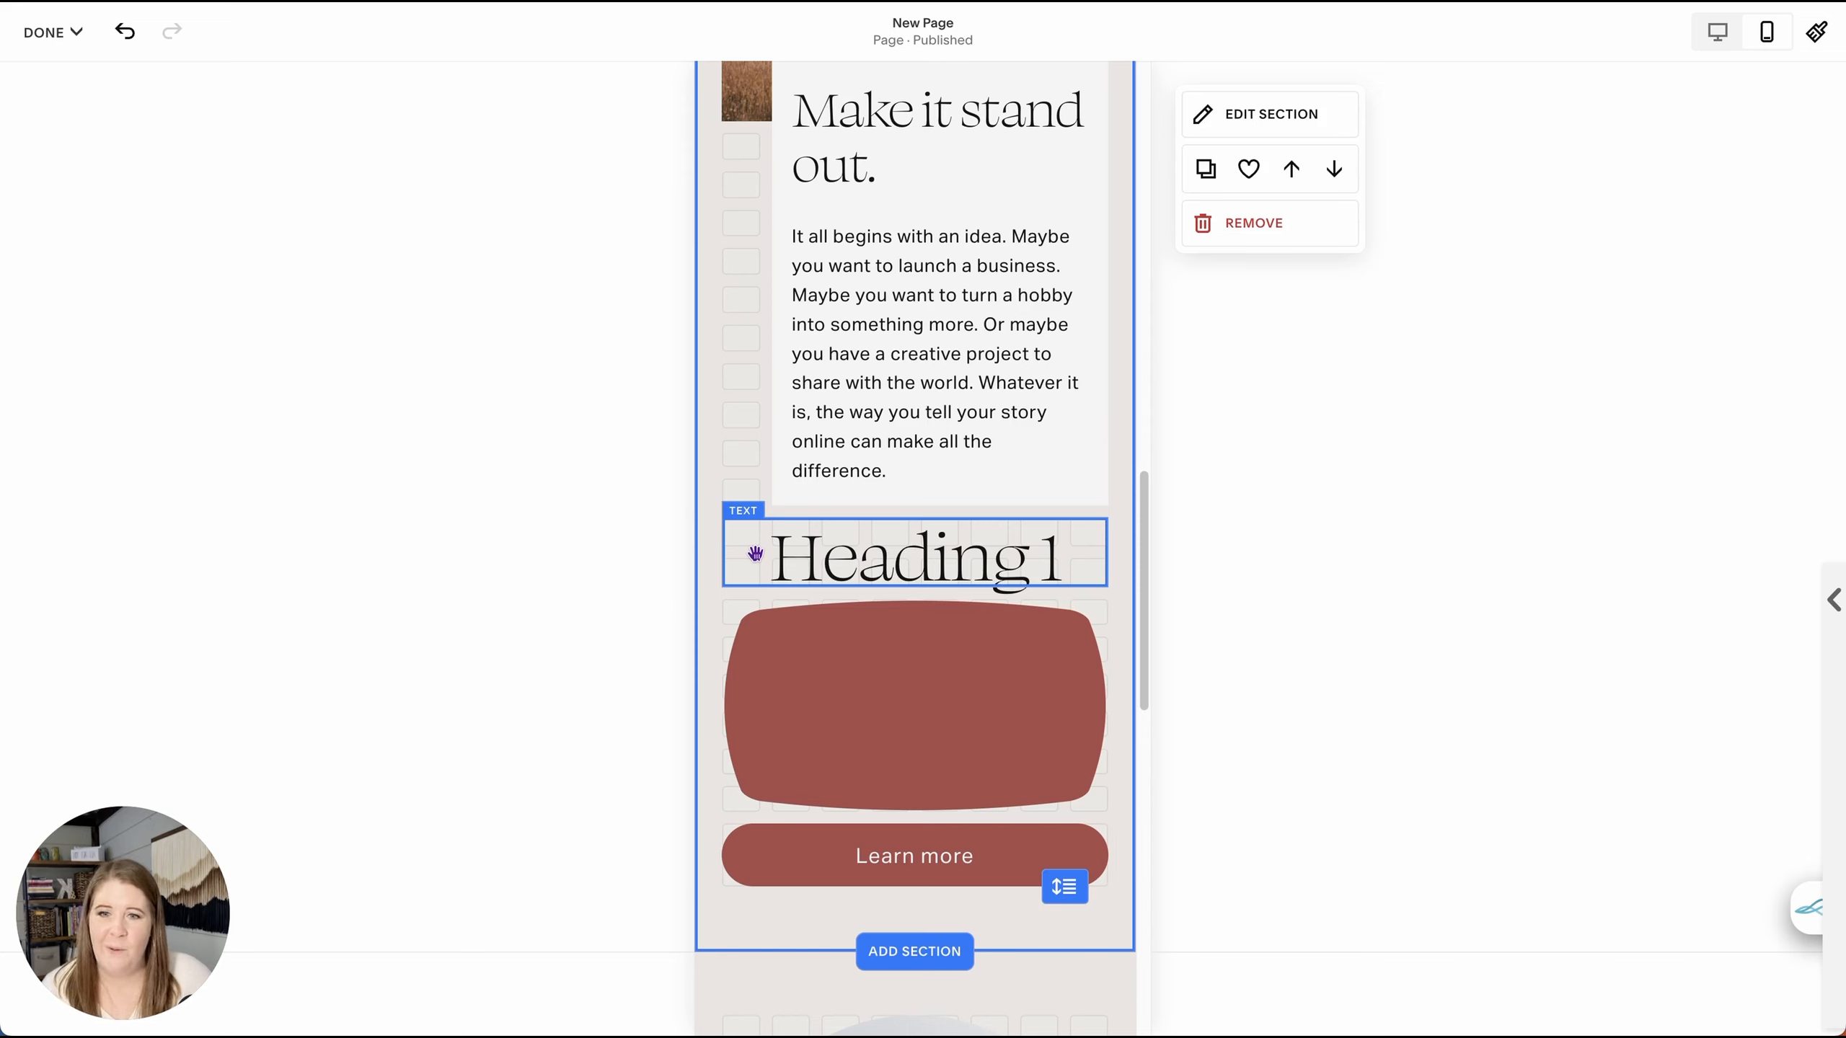
- Move the "Heading 1" block up the mobile order to the top of its section
{"action": "left_click", "coordinate": [750, 549]}
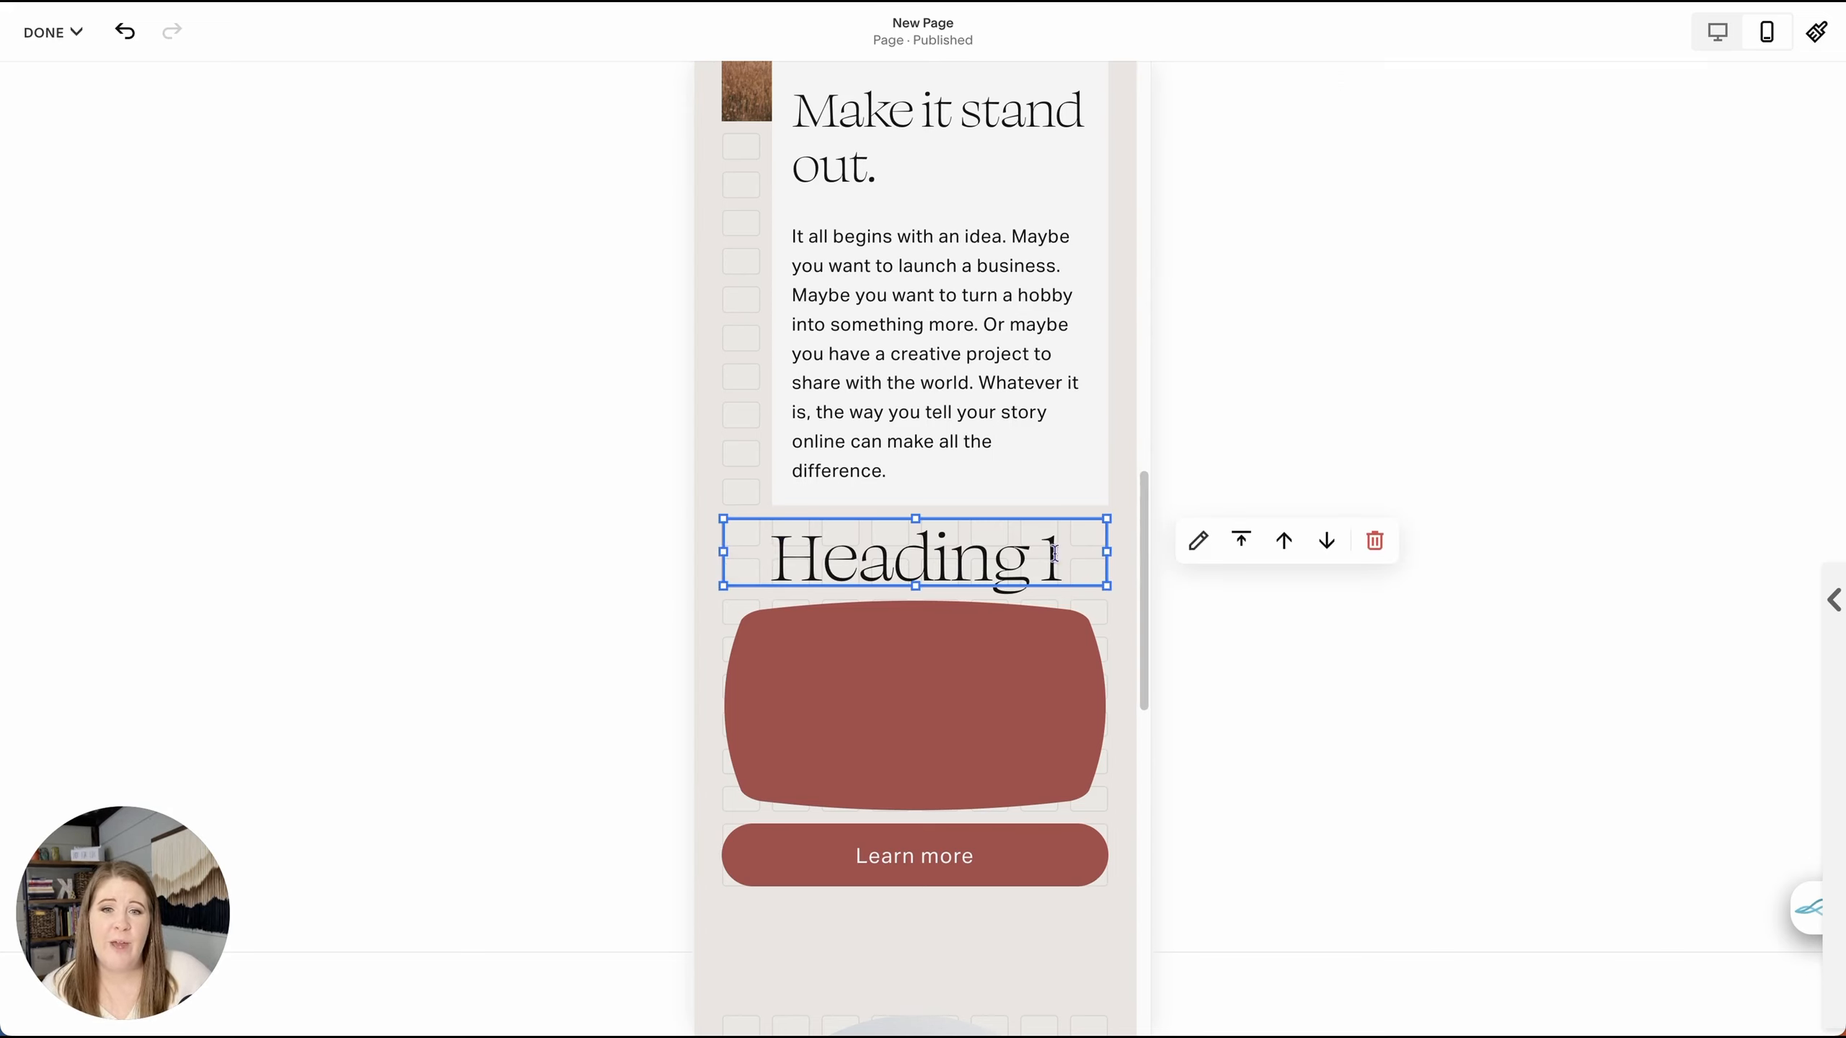
{"action": "left_click", "coordinate": [1284, 544]}
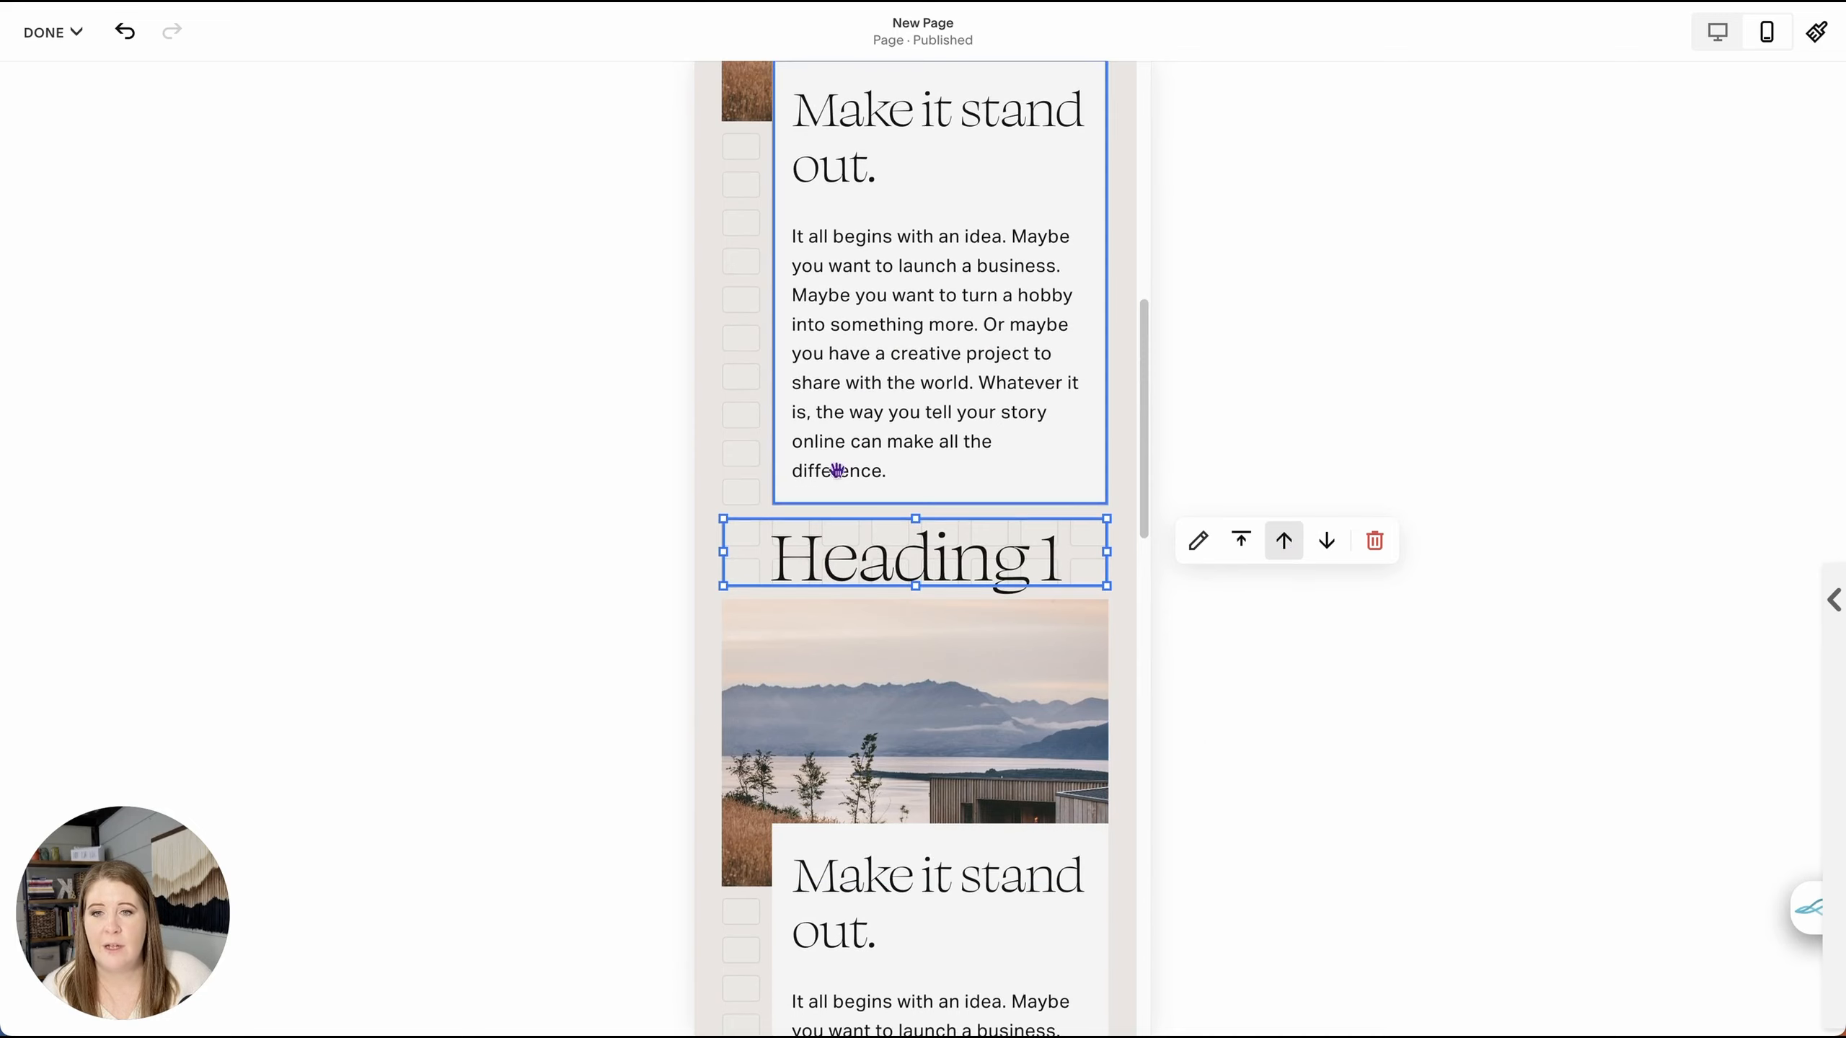
{"action": "left_click", "coordinate": [1290, 556]}
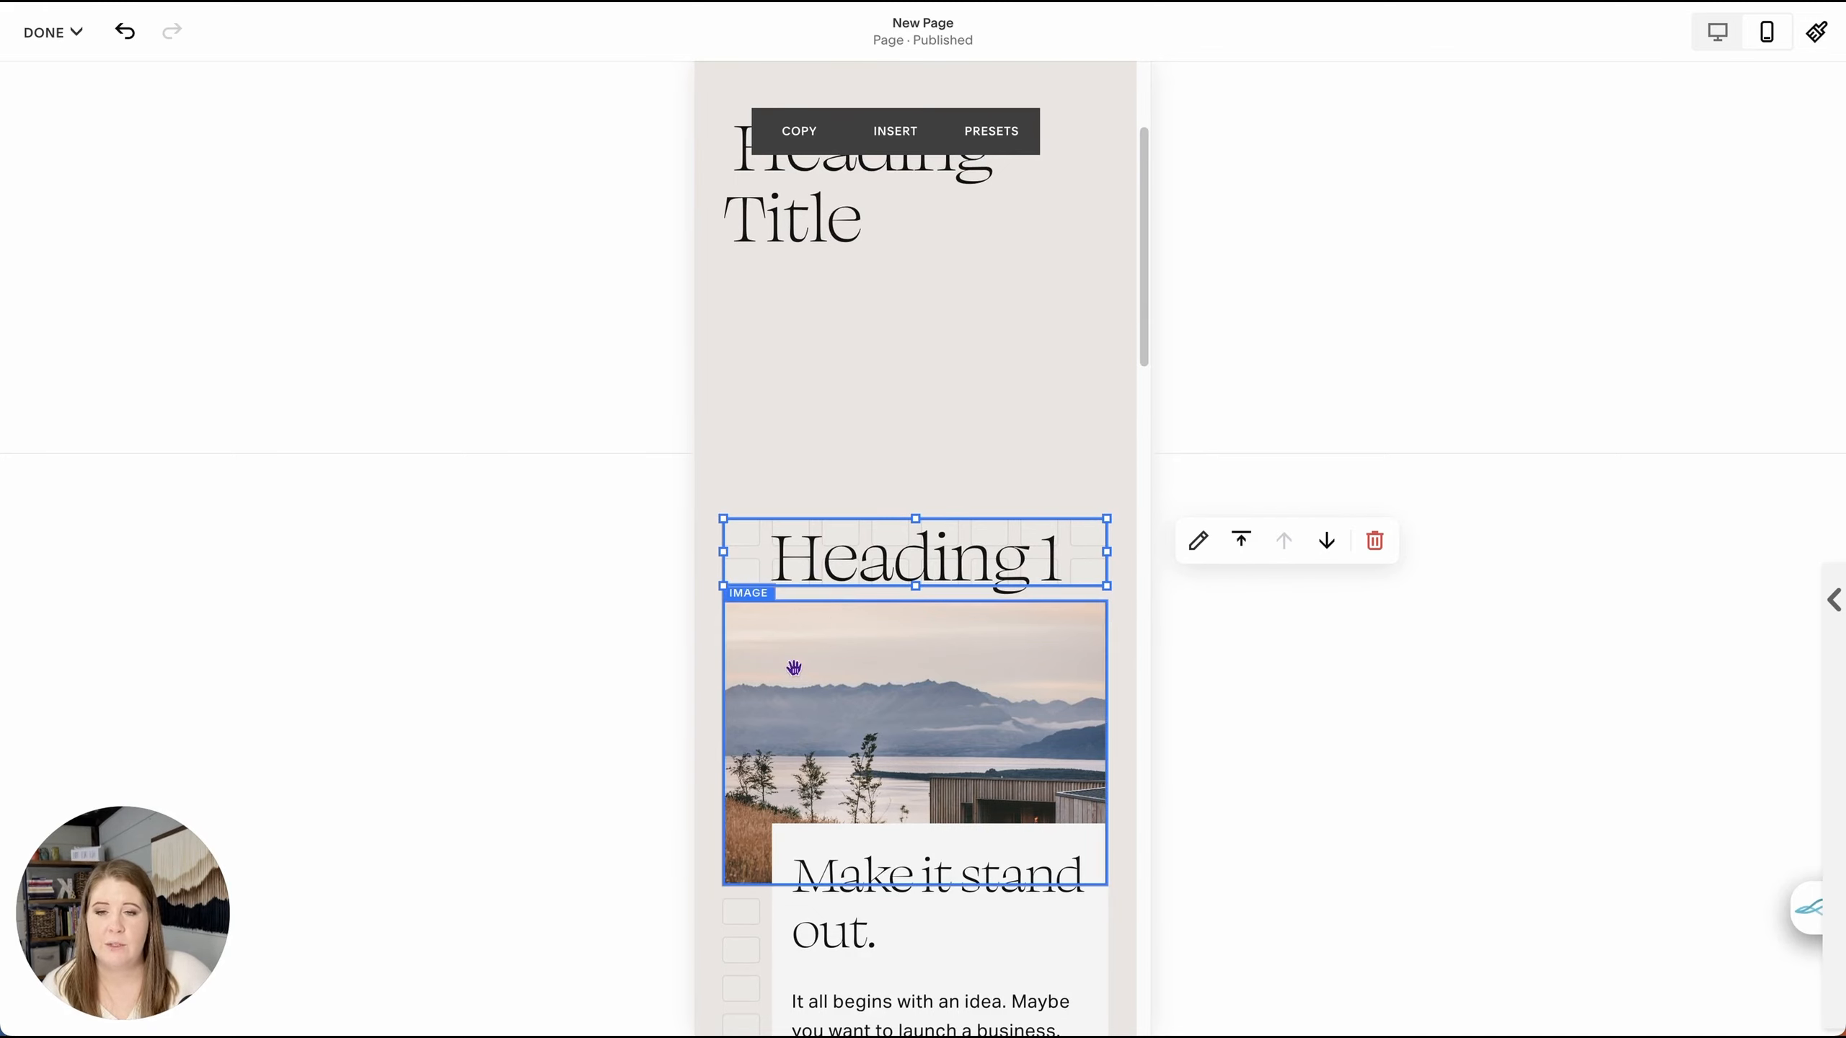
- Select the first image and its text block together in mobile view and move them down about two grid rows below the heading
{"action": "left_click", "coordinate": [843, 894]}
{"action": "left_click_drag", "start_coordinate": [928, 938], "coordinate": [929, 1005]}
{"action": "left_click", "coordinate": [1077, 634]}
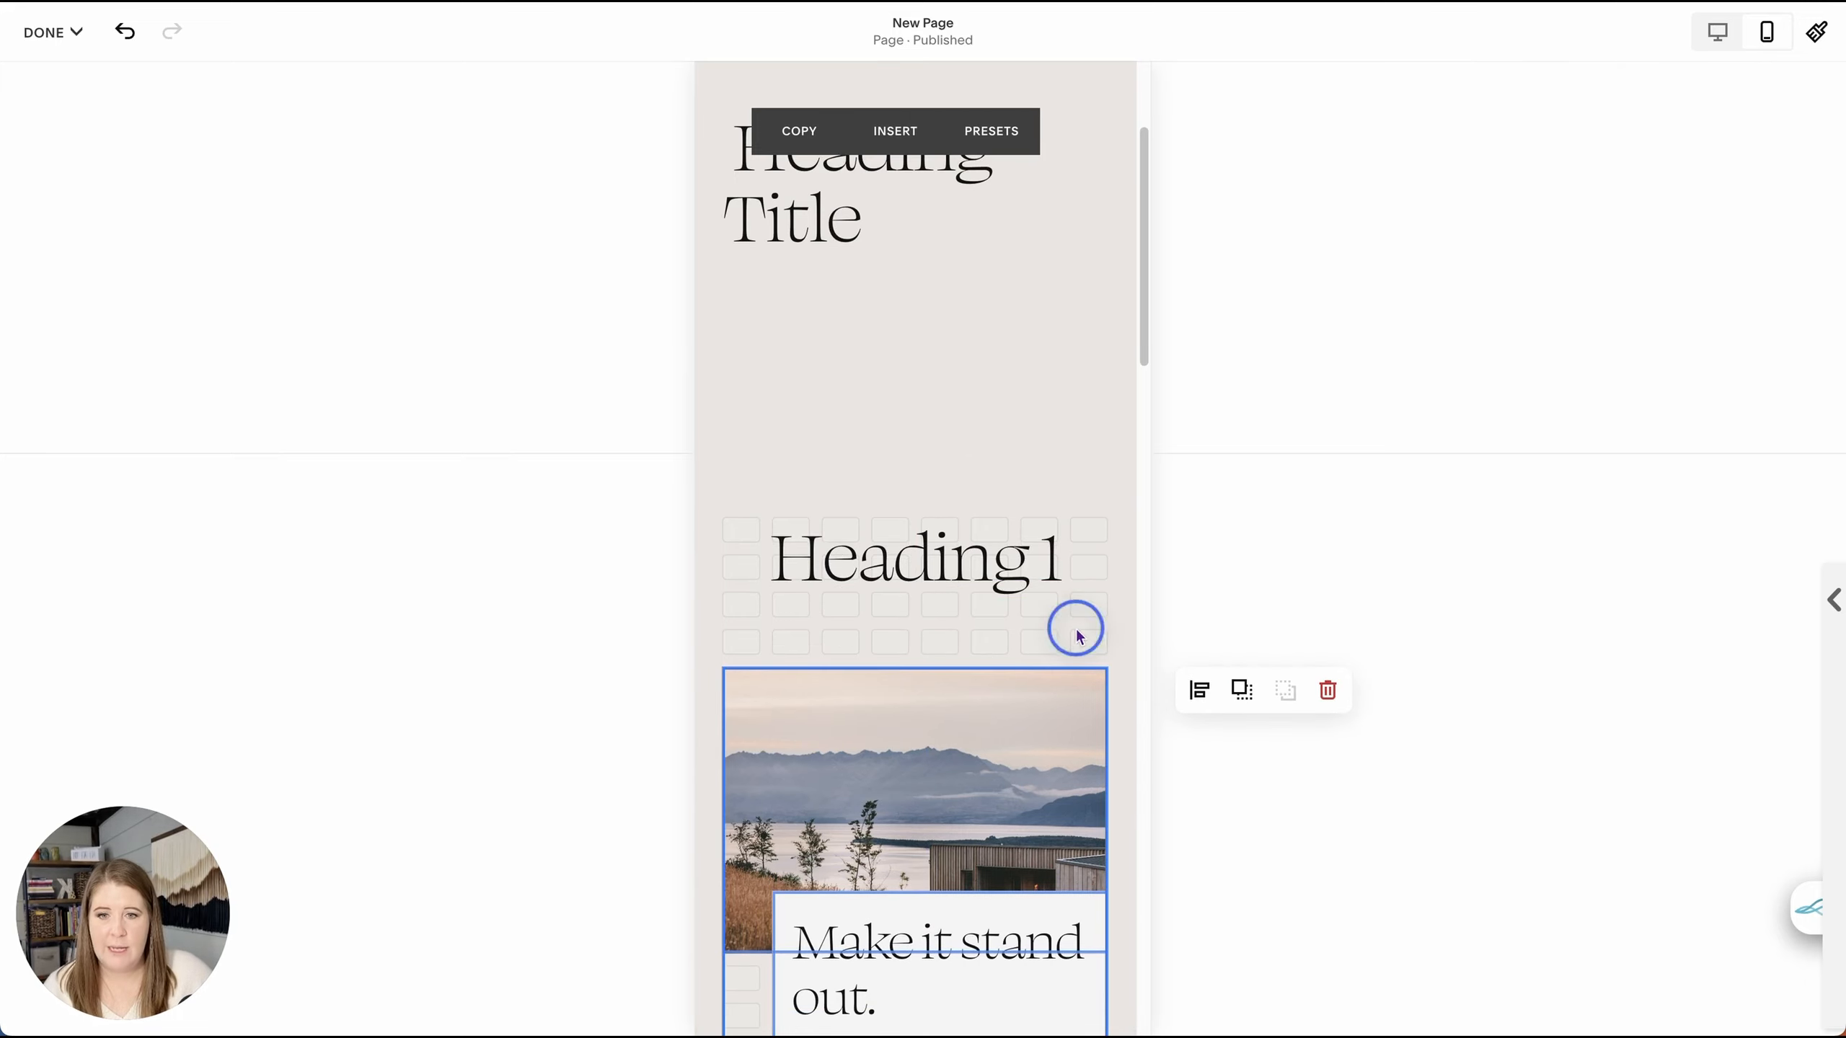
- Select the second image and its text block together and move them down, leaving two empty grid rows below the first text block
{"action": "scroll", "coordinate": [1051, 733], "scroll_direction": "down", "scroll_amount": 10}
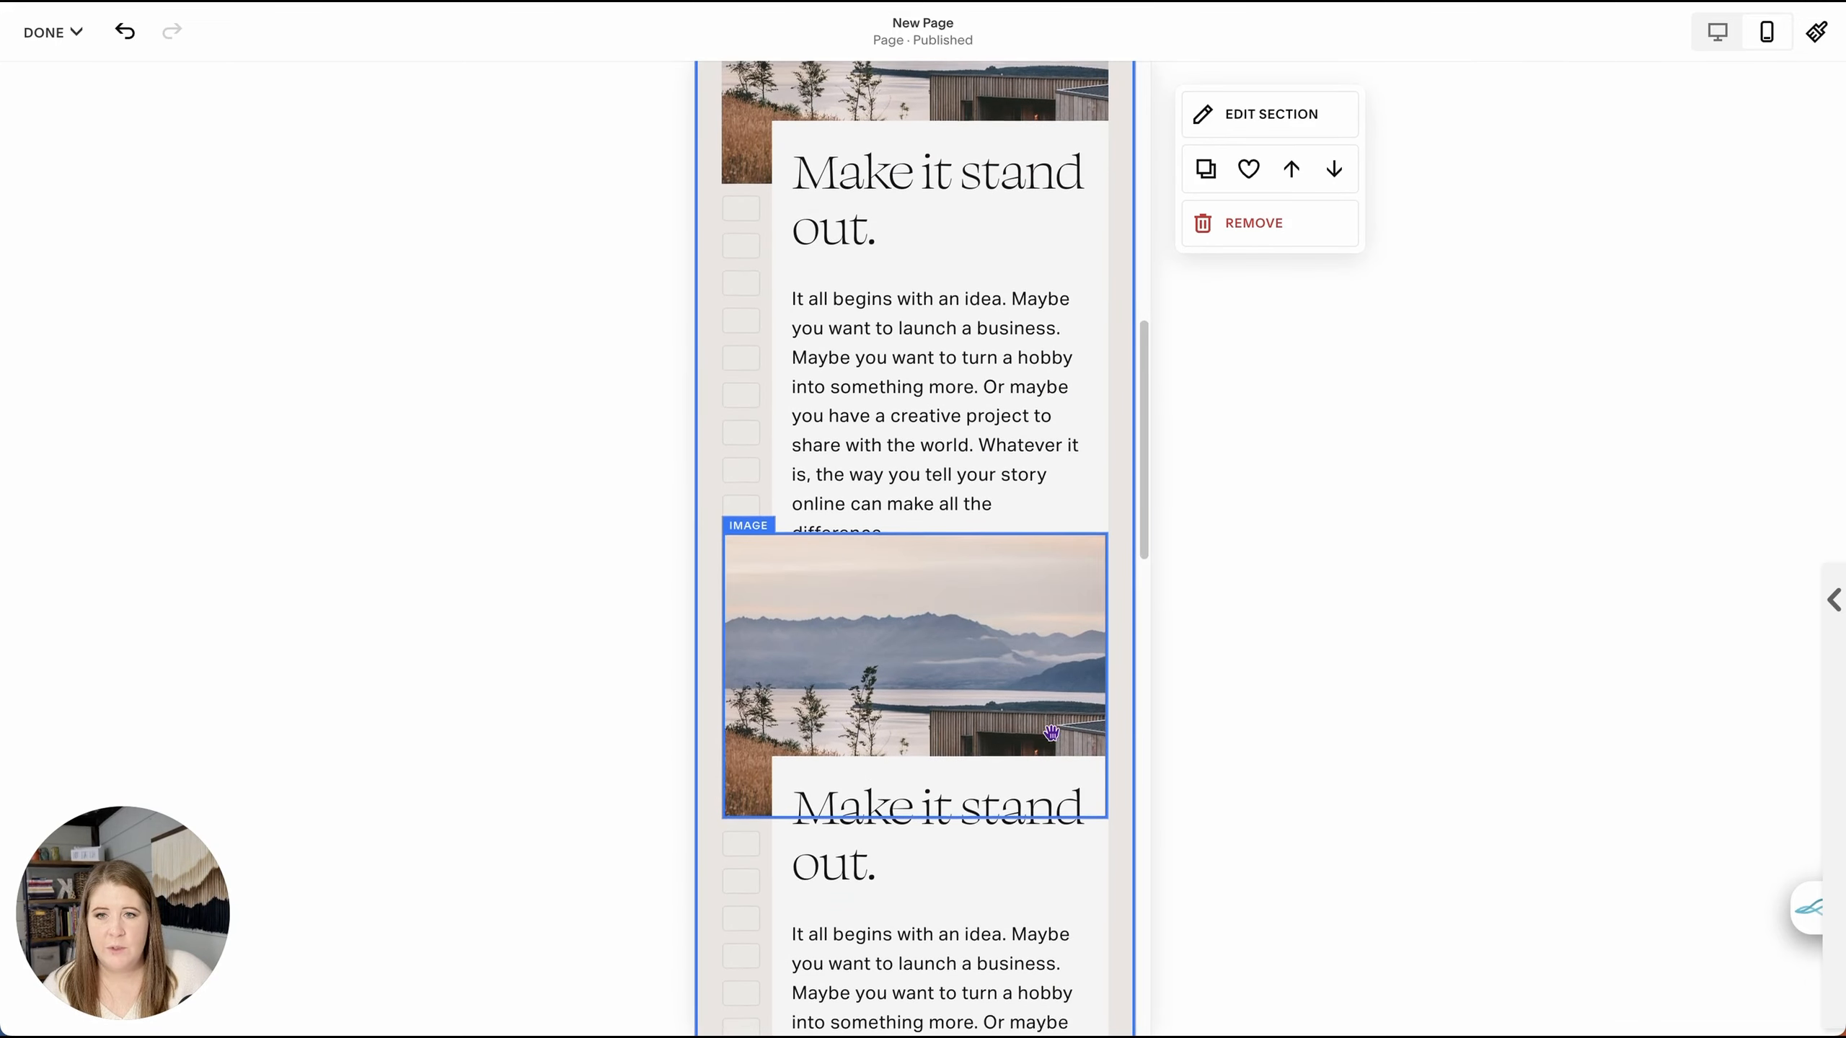
{"action": "left_click", "coordinate": [964, 457]}
{"action": "left_click_drag", "start_coordinate": [701, 688], "coordinate": [931, 936]}
{"action": "scroll", "coordinate": [884, 796], "scroll_direction": "down", "scroll_amount": 7}
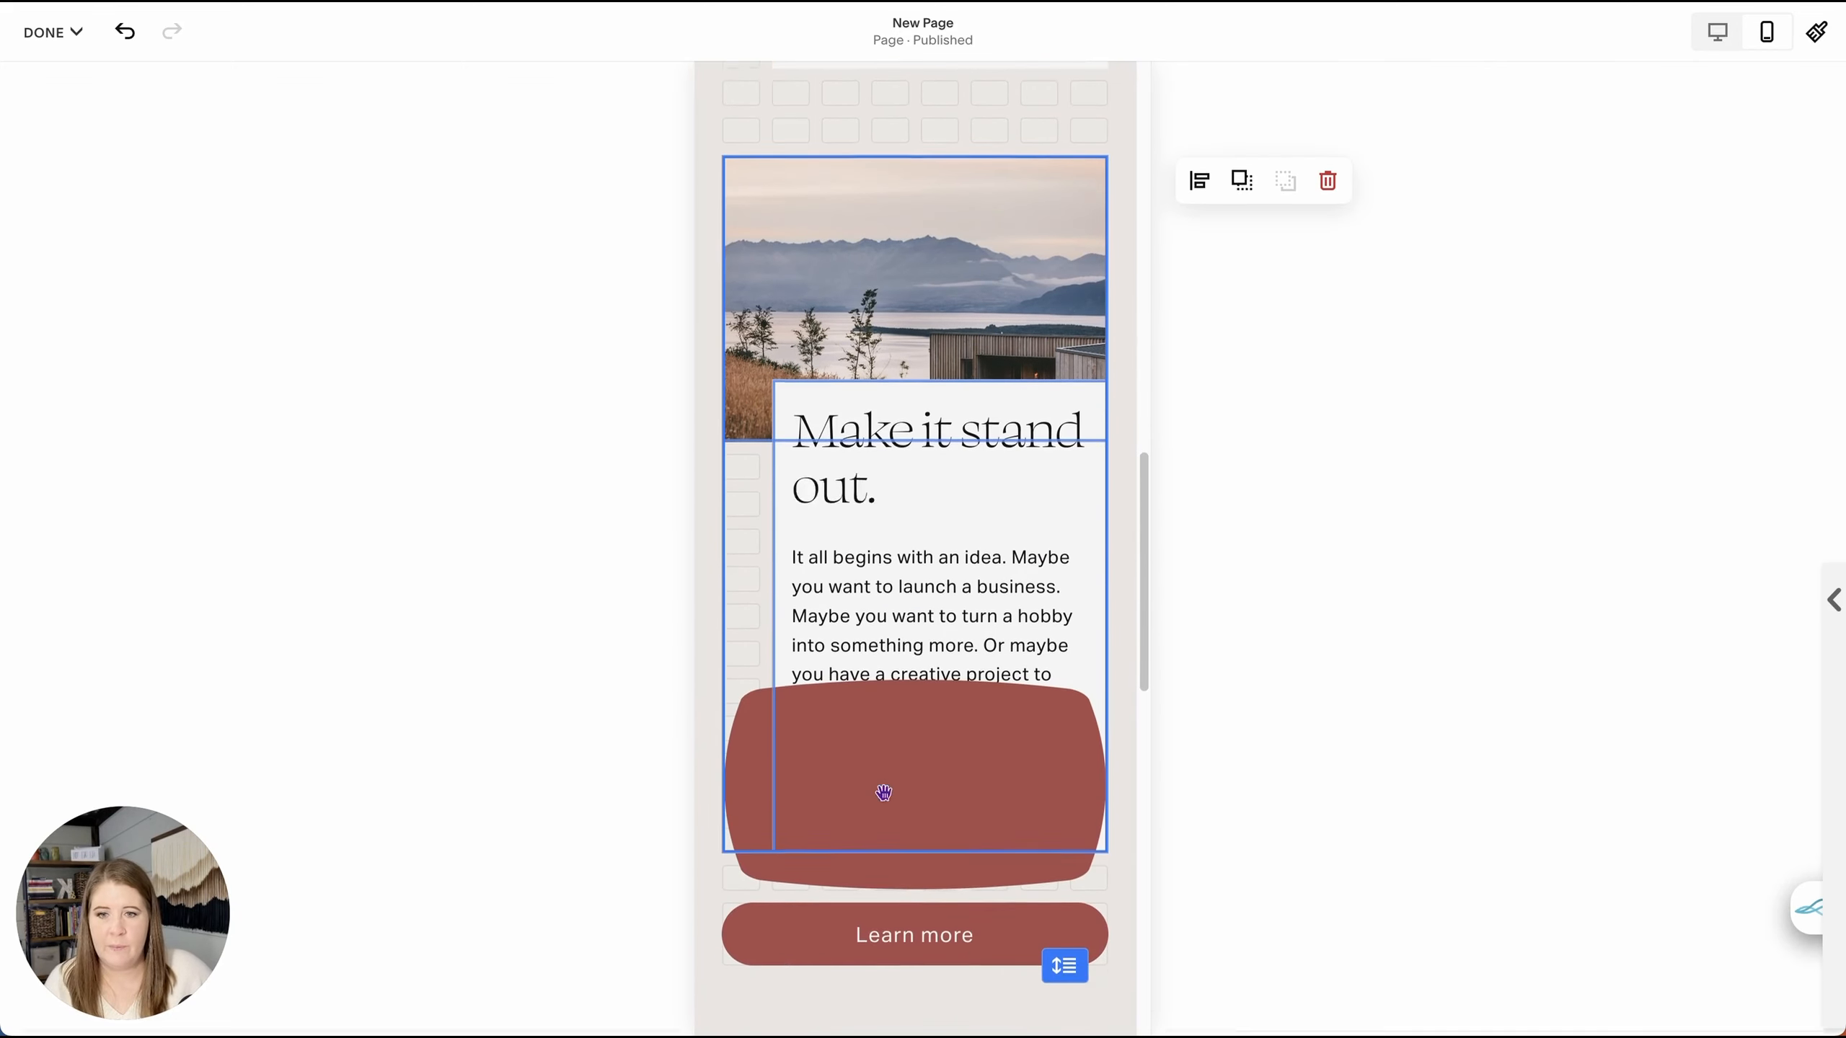
- Move the red shape block up the mobile order so it sits between the first text block and the second image
{"action": "left_click", "coordinate": [714, 640]}
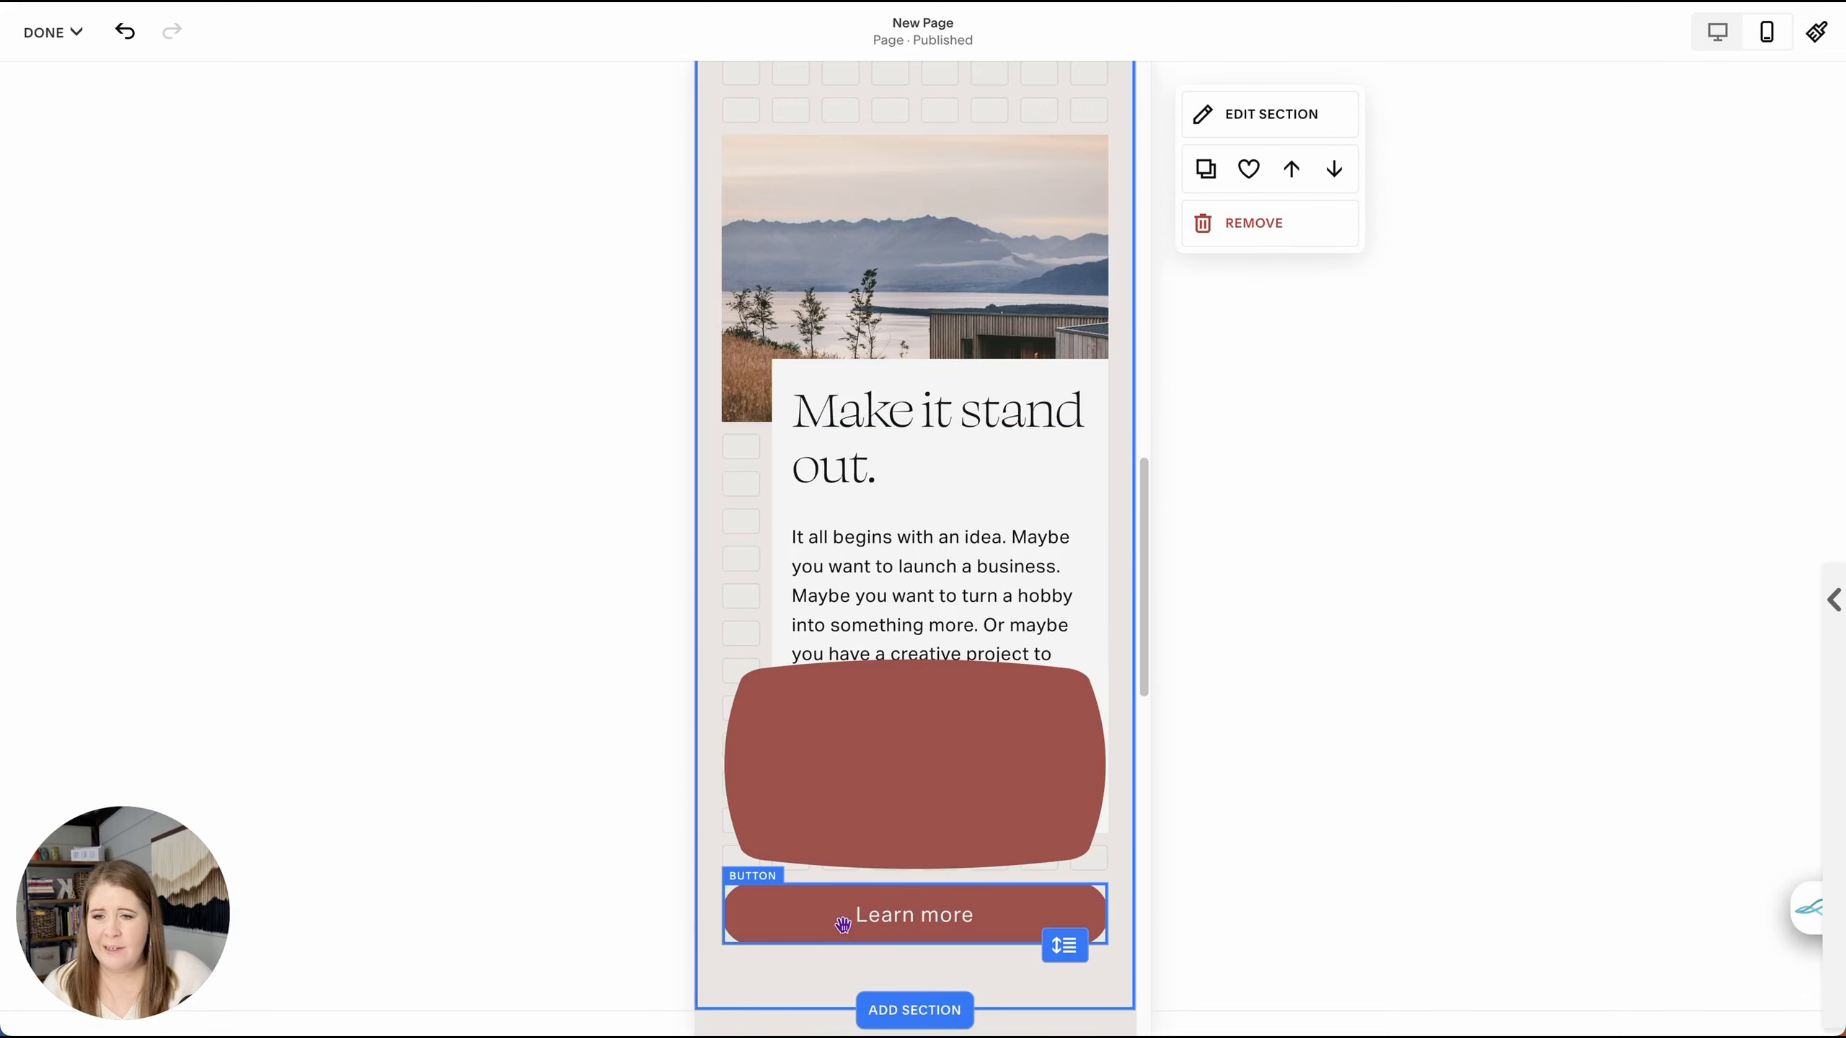
{"action": "left_click", "coordinate": [873, 779]}
{"action": "left_click", "coordinate": [1327, 681]}
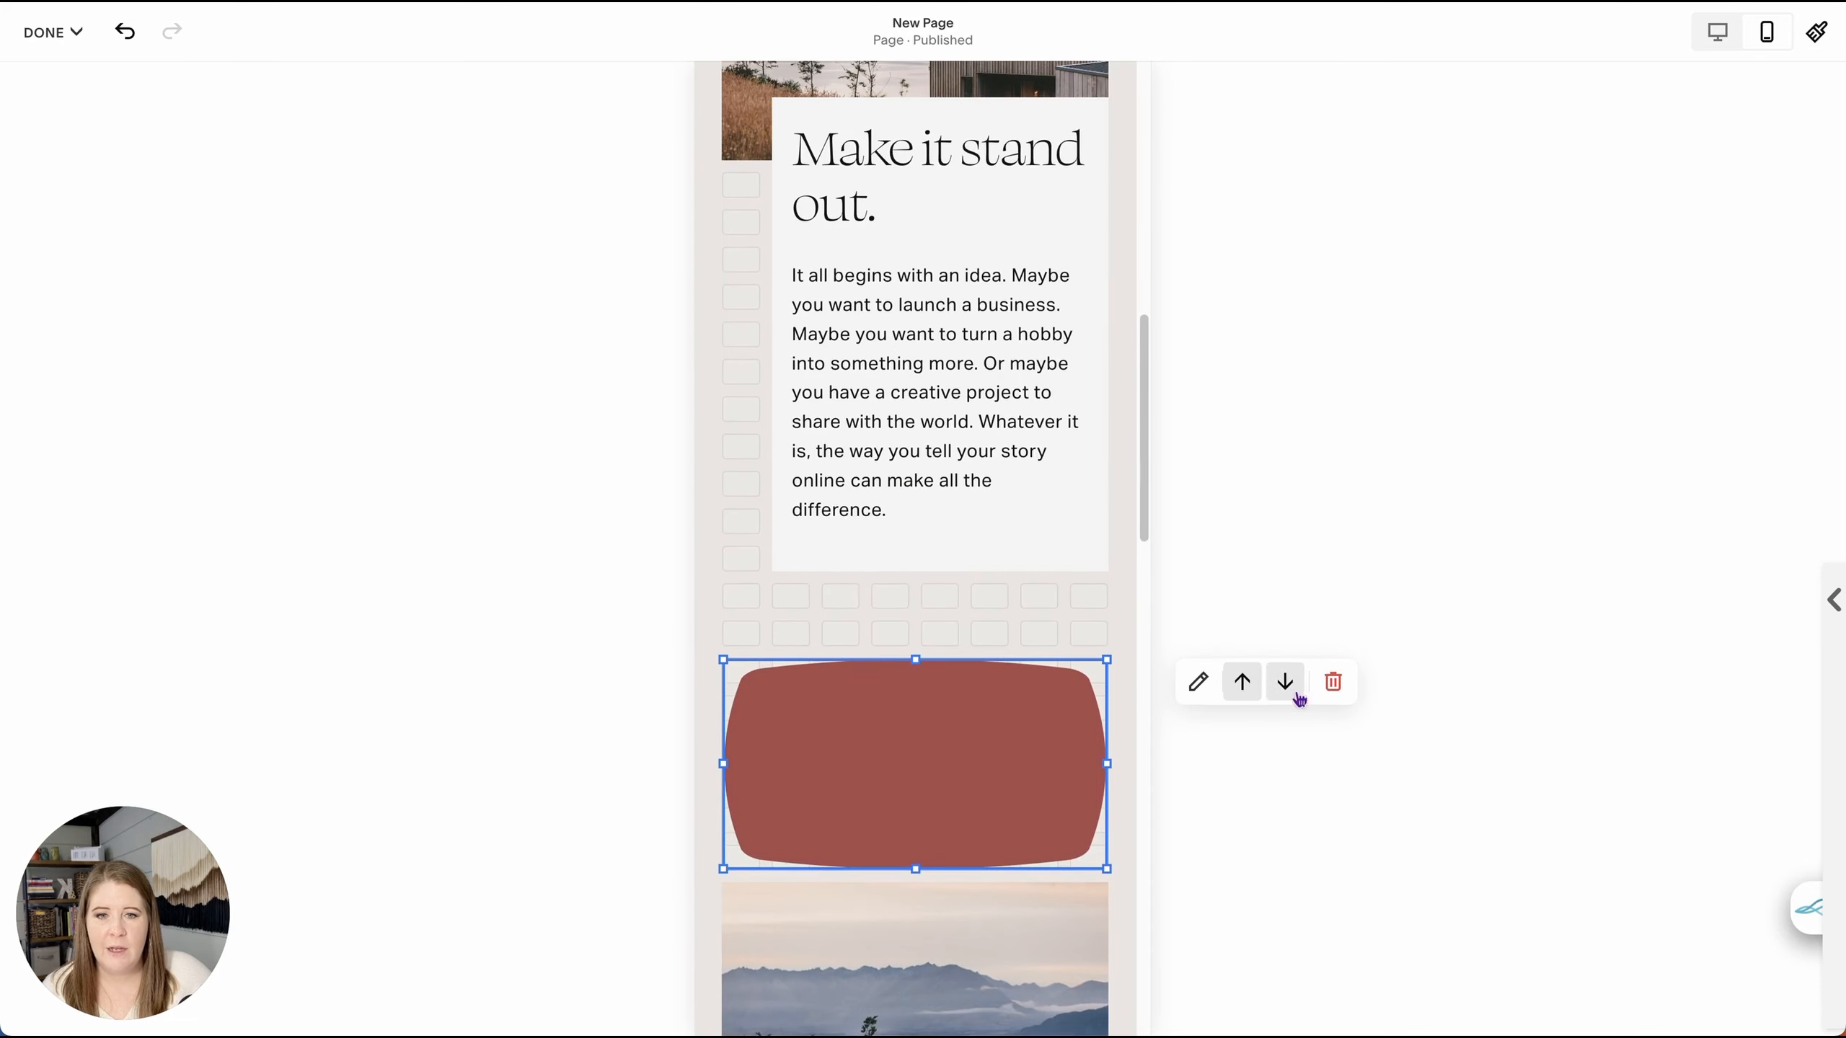
- Stretch the red shape to about ten grid rows over the first text block and send it behind the text
{"action": "left_click_drag", "start_coordinate": [906, 730], "coordinate": [912, 336]}
{"action": "left_click_drag", "start_coordinate": [912, 469], "coordinate": [911, 627]}
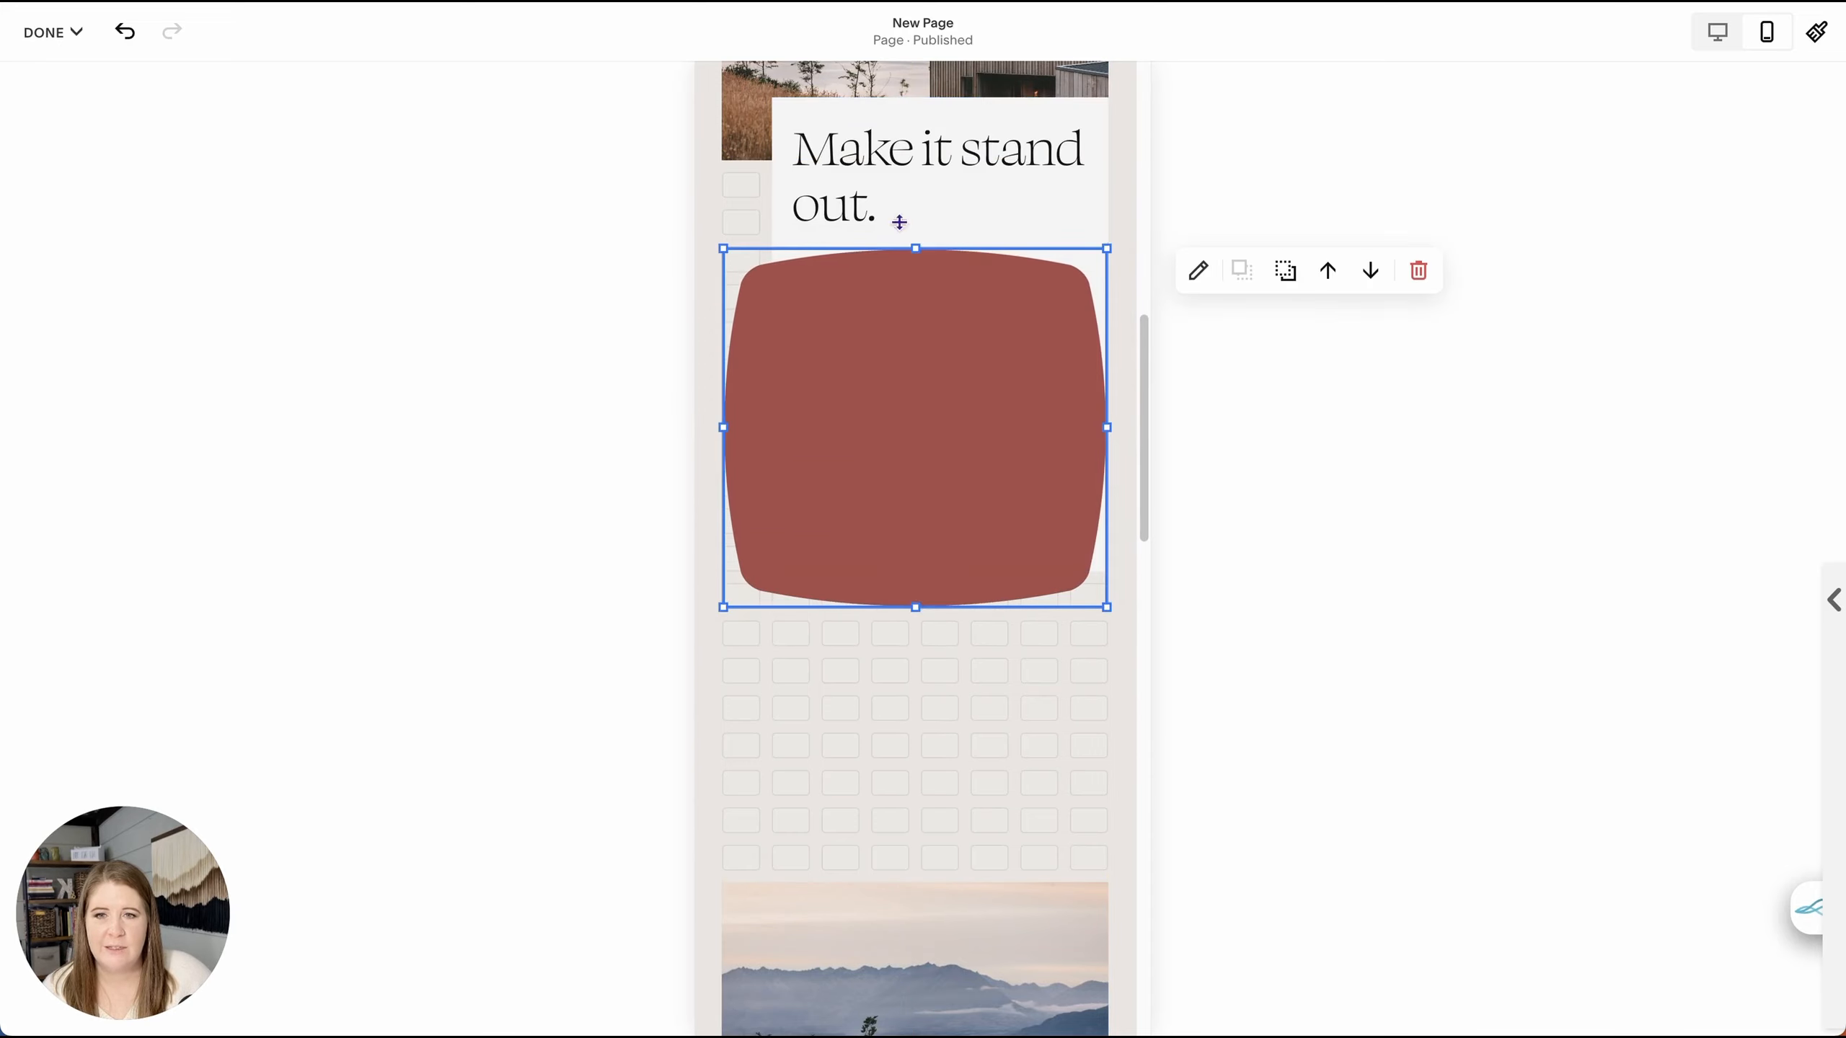
{"action": "left_click", "coordinate": [1283, 271]}
{"action": "left_click", "coordinate": [970, 697]}
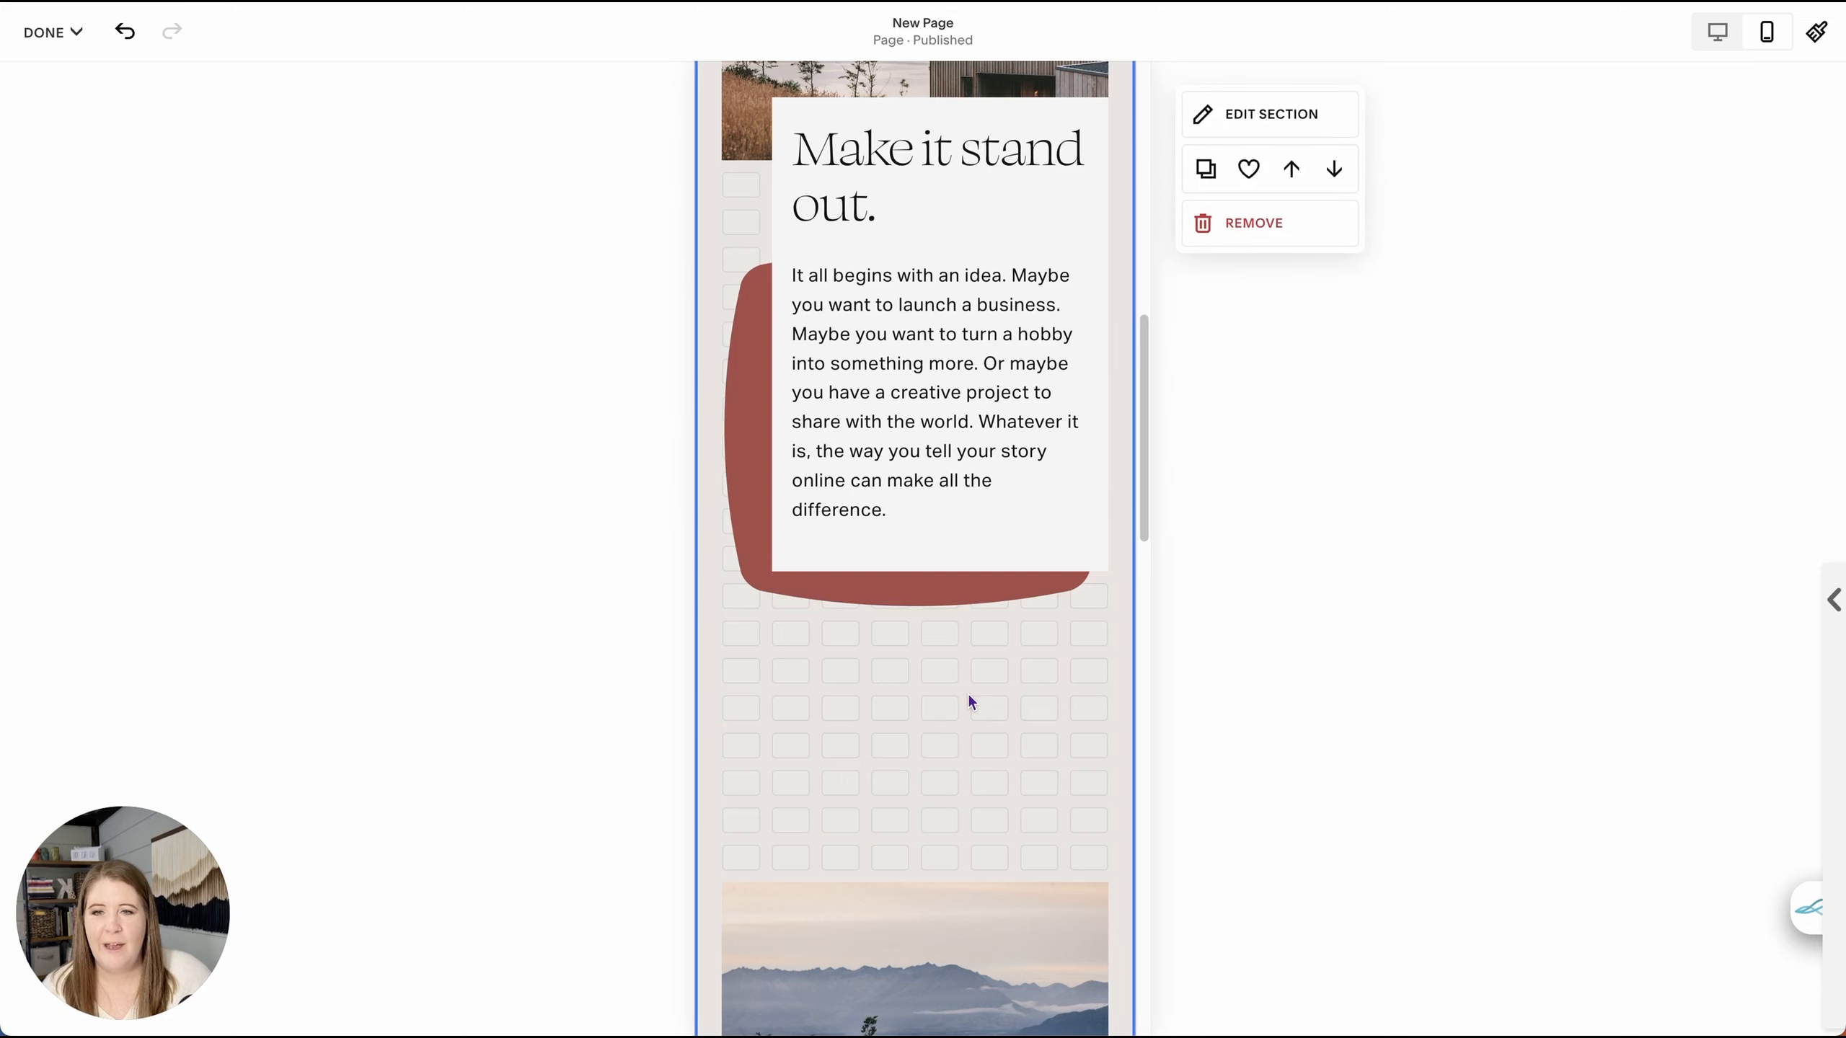
{"action": "scroll", "coordinate": [901, 662], "scroll_direction": "up", "scroll_amount": 3}
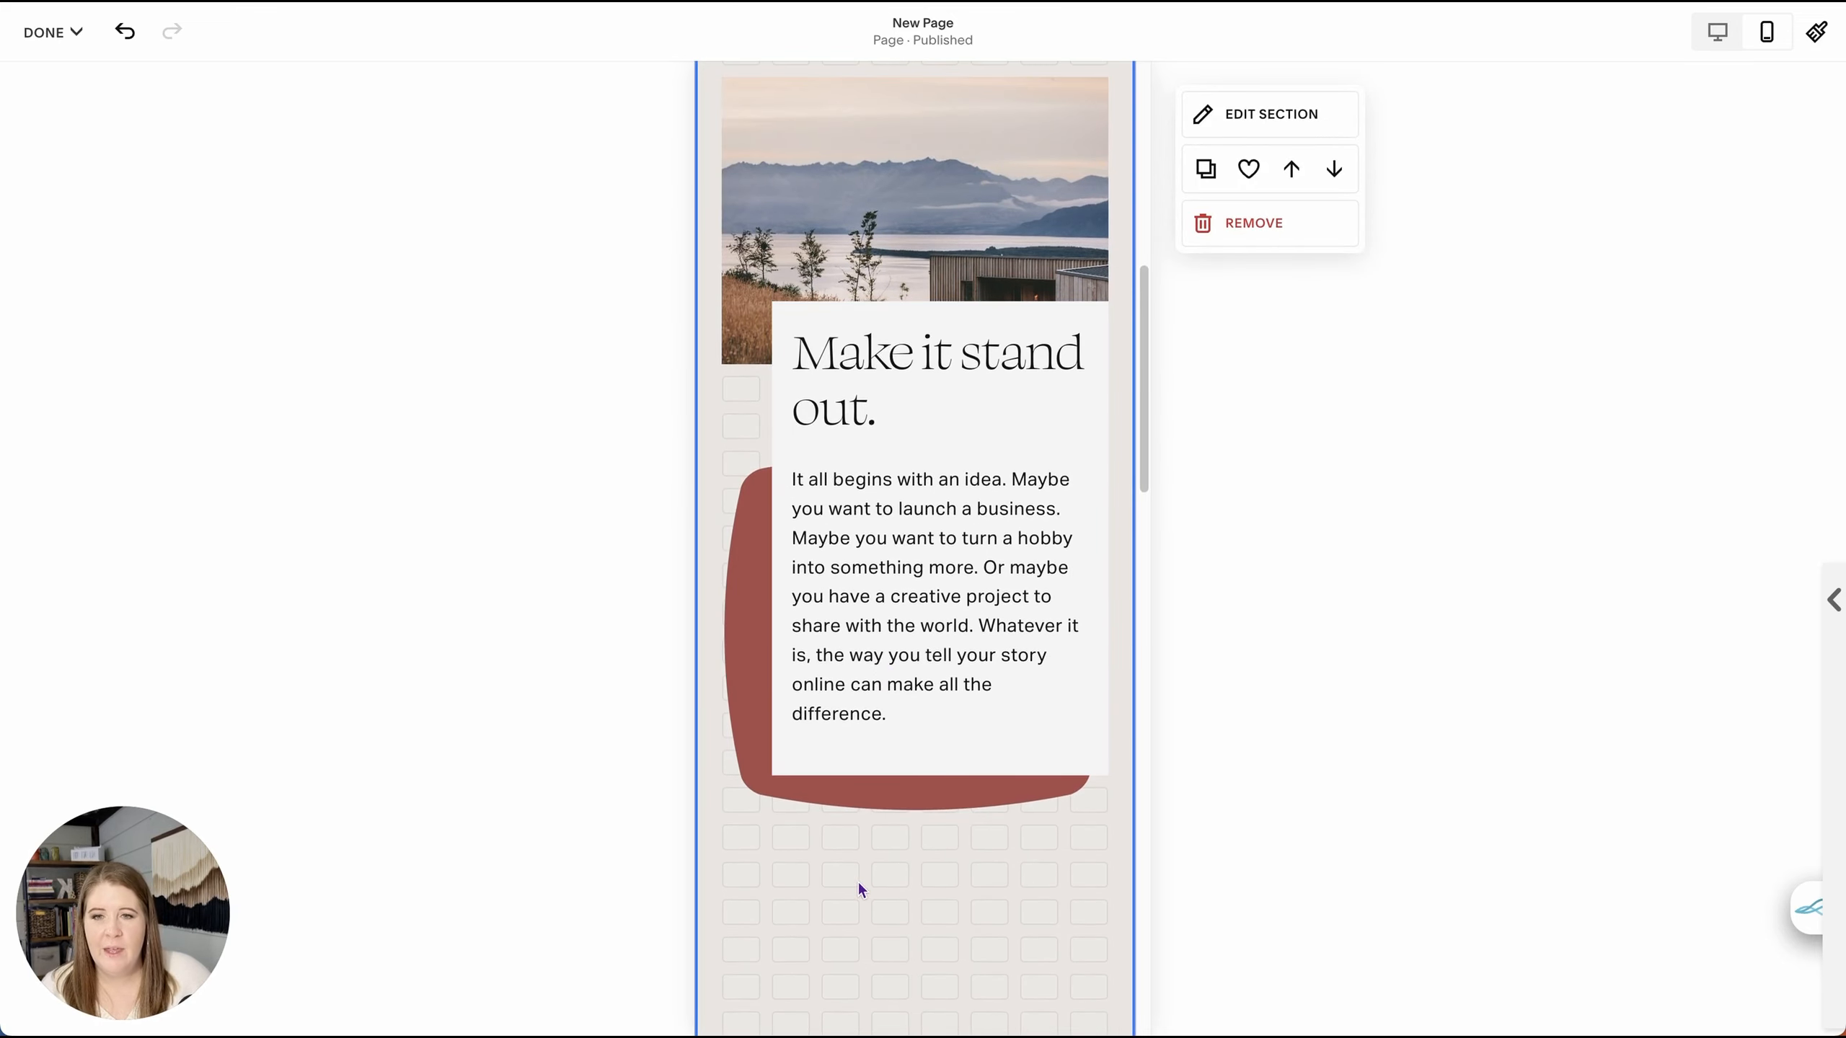
- Select the second image and its text block together and move them up about five grid rows toward the red shape
{"action": "scroll", "coordinate": [856, 880], "scroll_direction": "down", "scroll_amount": 10}
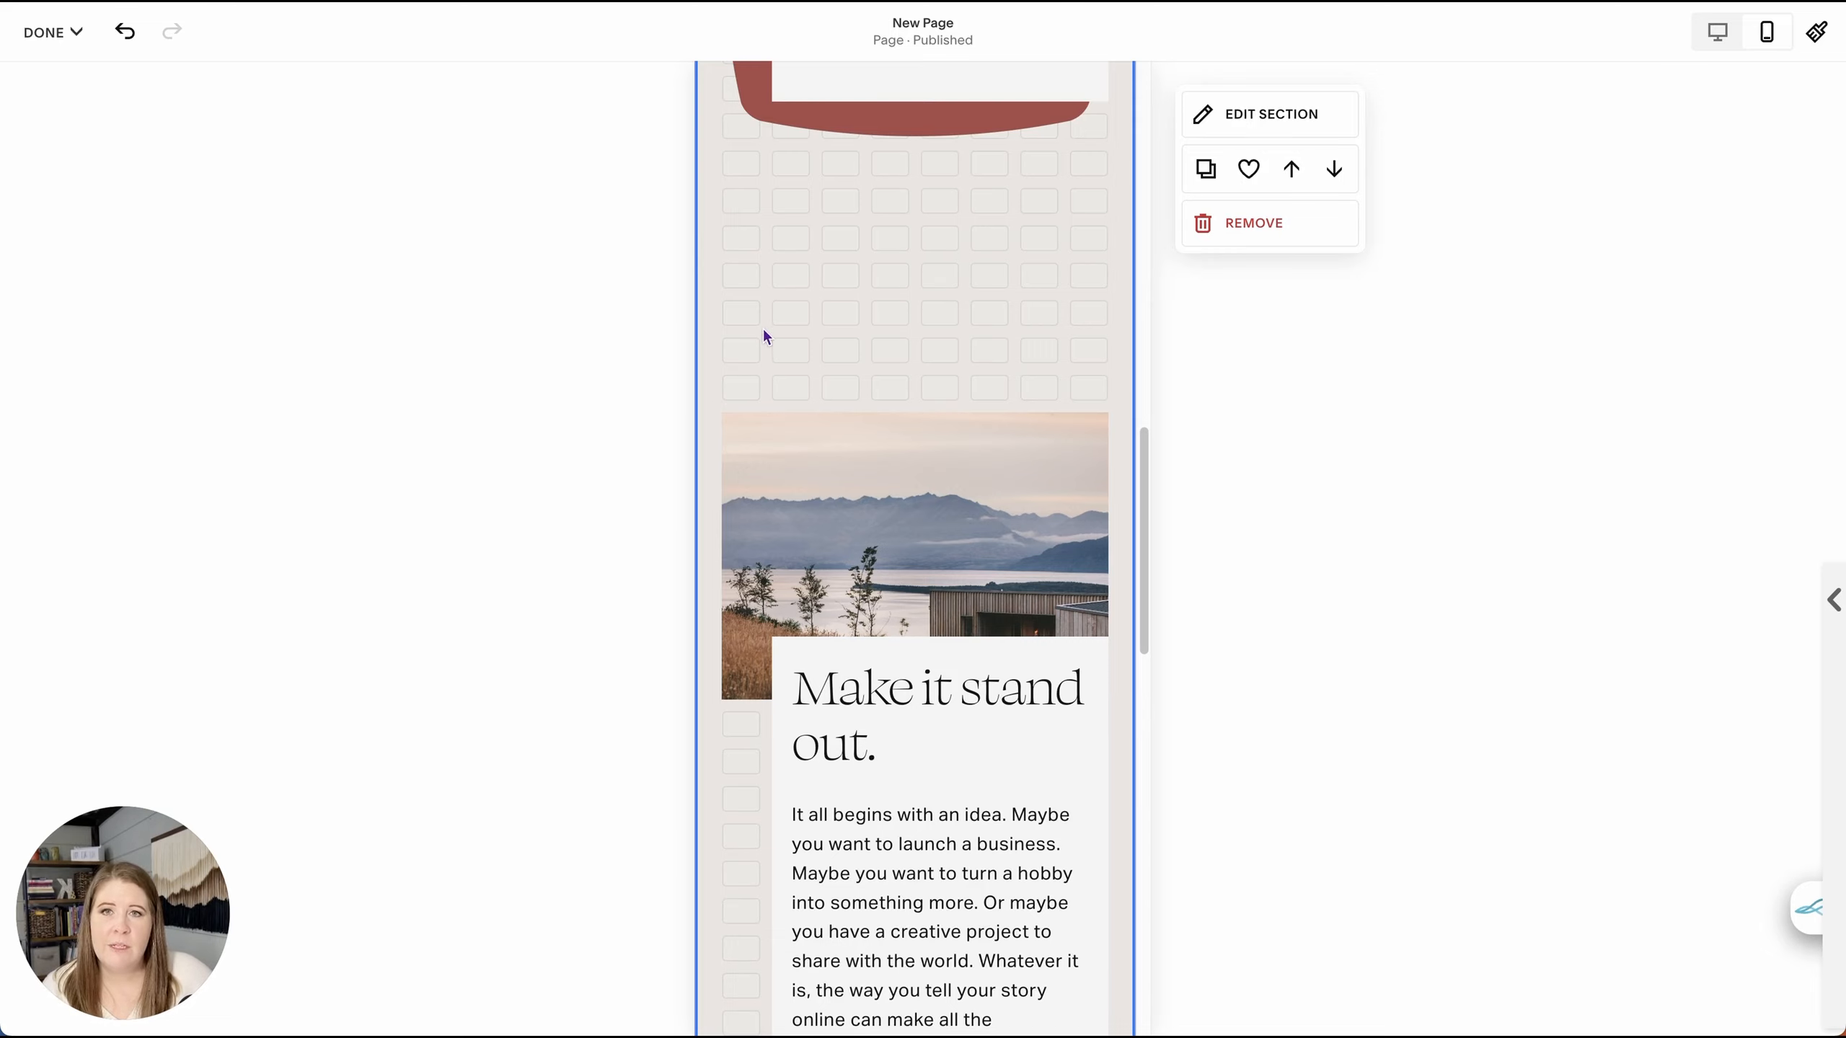
{"action": "scroll", "coordinate": [763, 336], "scroll_direction": "down", "scroll_amount": 2}
{"action": "scroll", "coordinate": [774, 185], "scroll_direction": "up", "scroll_amount": 2}
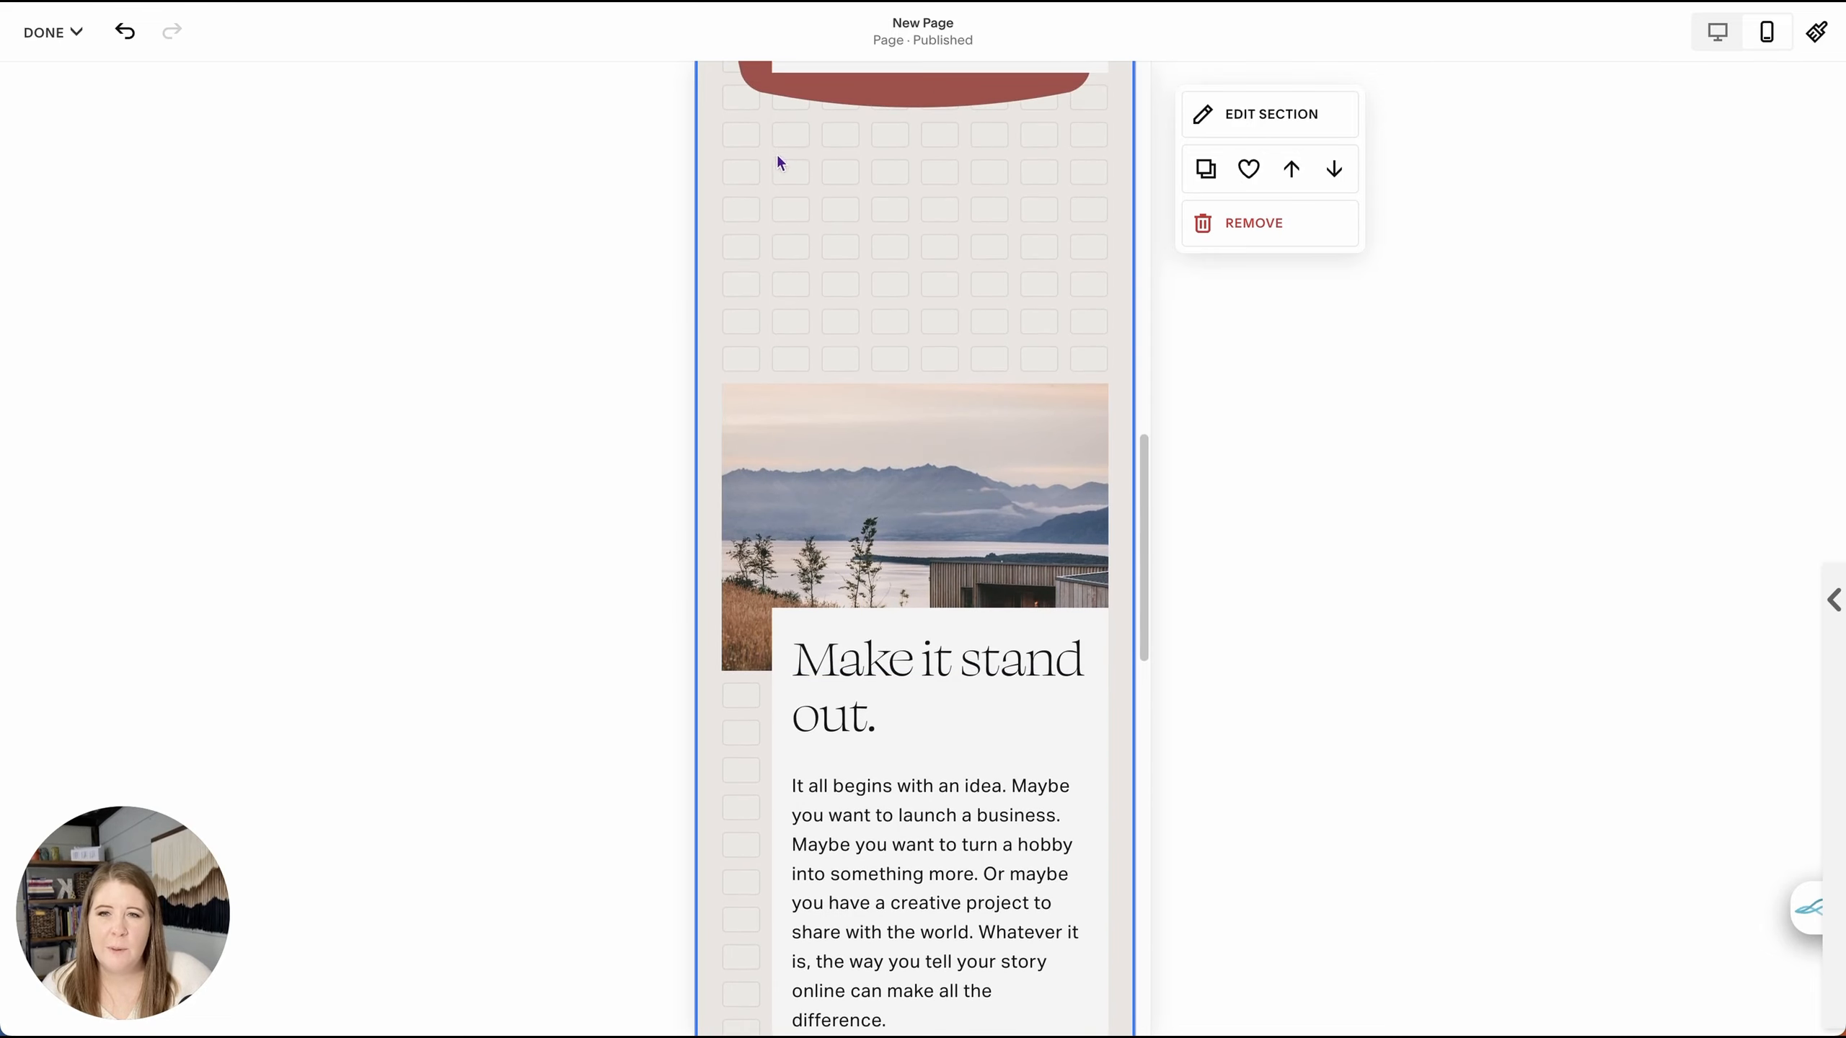
{"action": "left_click", "coordinate": [1020, 752]}
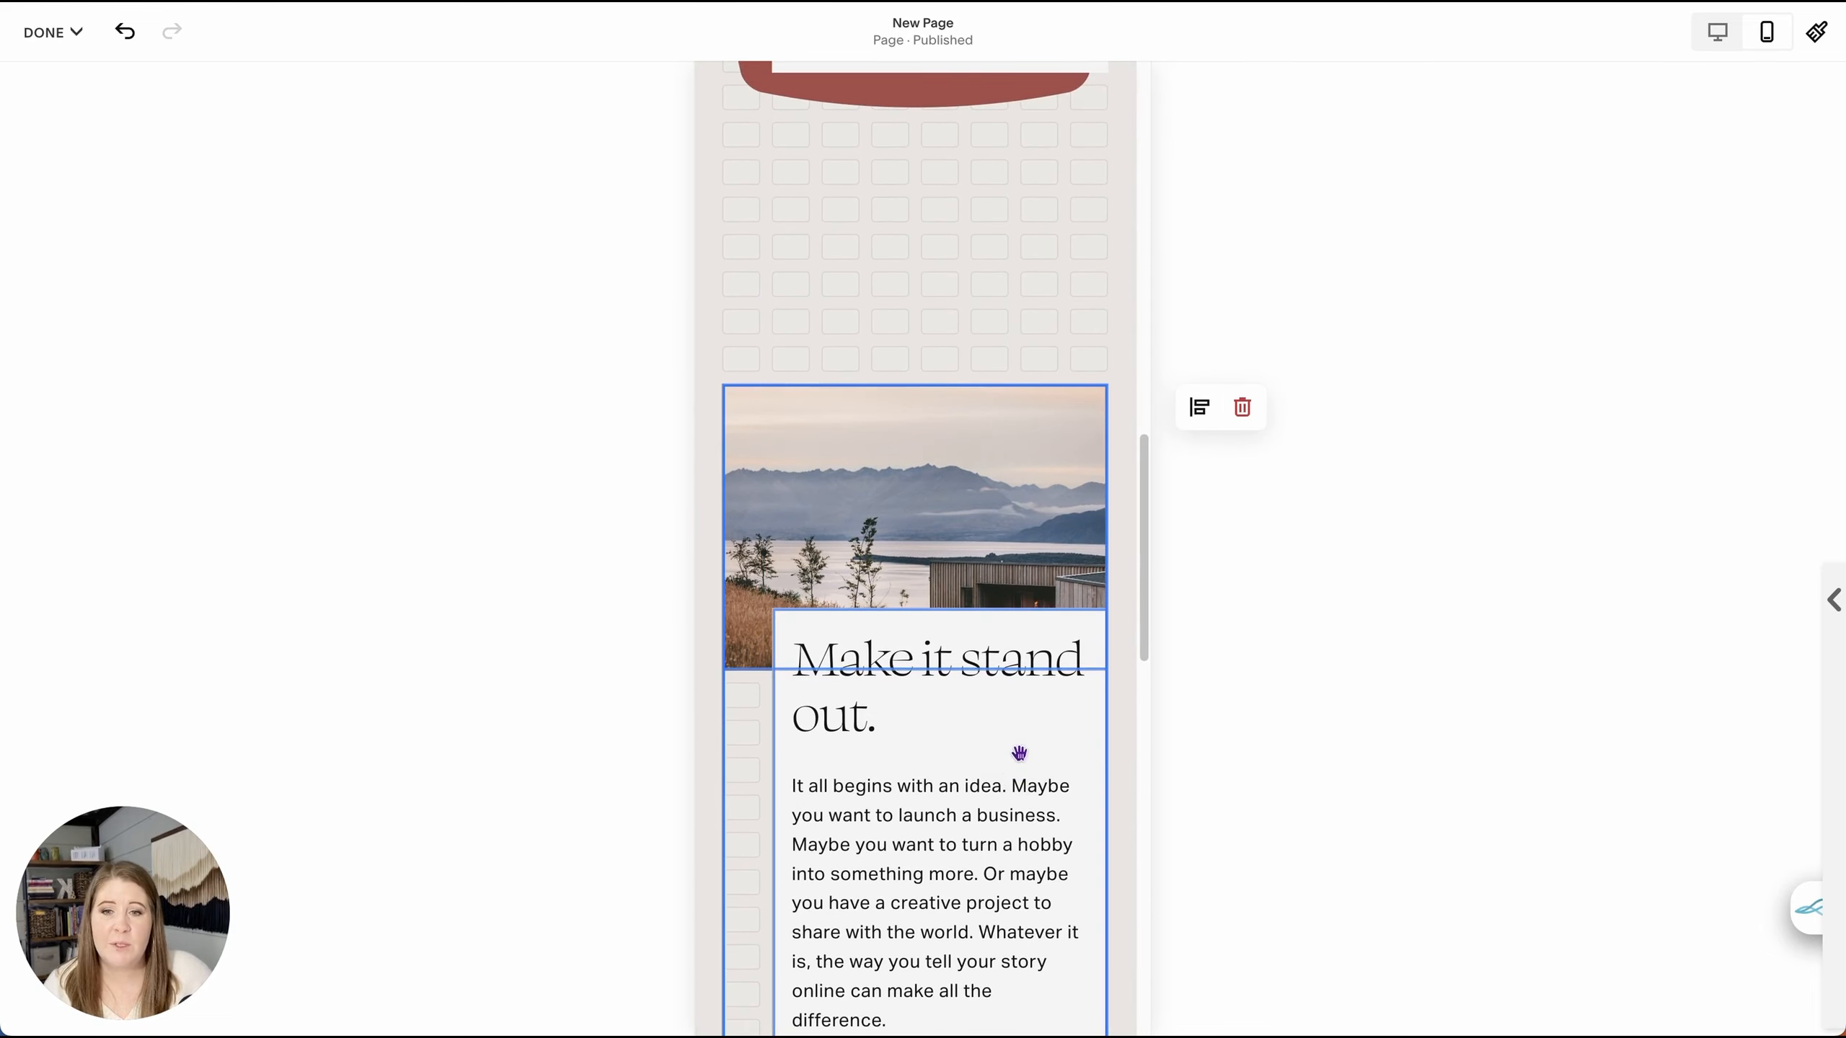
{"action": "scroll", "coordinate": [1018, 753], "scroll_direction": "down", "scroll_amount": 2}
{"action": "left_click_drag", "start_coordinate": [1018, 749], "coordinate": [861, 603]}
- Extend the second text block downward by about three grid rows to make room for the button
{"action": "scroll", "coordinate": [861, 604], "scroll_direction": "down", "scroll_amount": 4}
{"action": "left_click", "coordinate": [879, 739]}
{"action": "left_click", "coordinate": [959, 628]}
{"action": "left_click_drag", "start_coordinate": [938, 655], "coordinate": [938, 765]}
- Place the seven-column "Learn more" button inside the second text block and remove three empty grid rows from the section's bottom
{"action": "left_click_drag", "start_coordinate": [941, 862], "coordinate": [1058, 700]}
{"action": "left_click", "coordinate": [996, 849]}
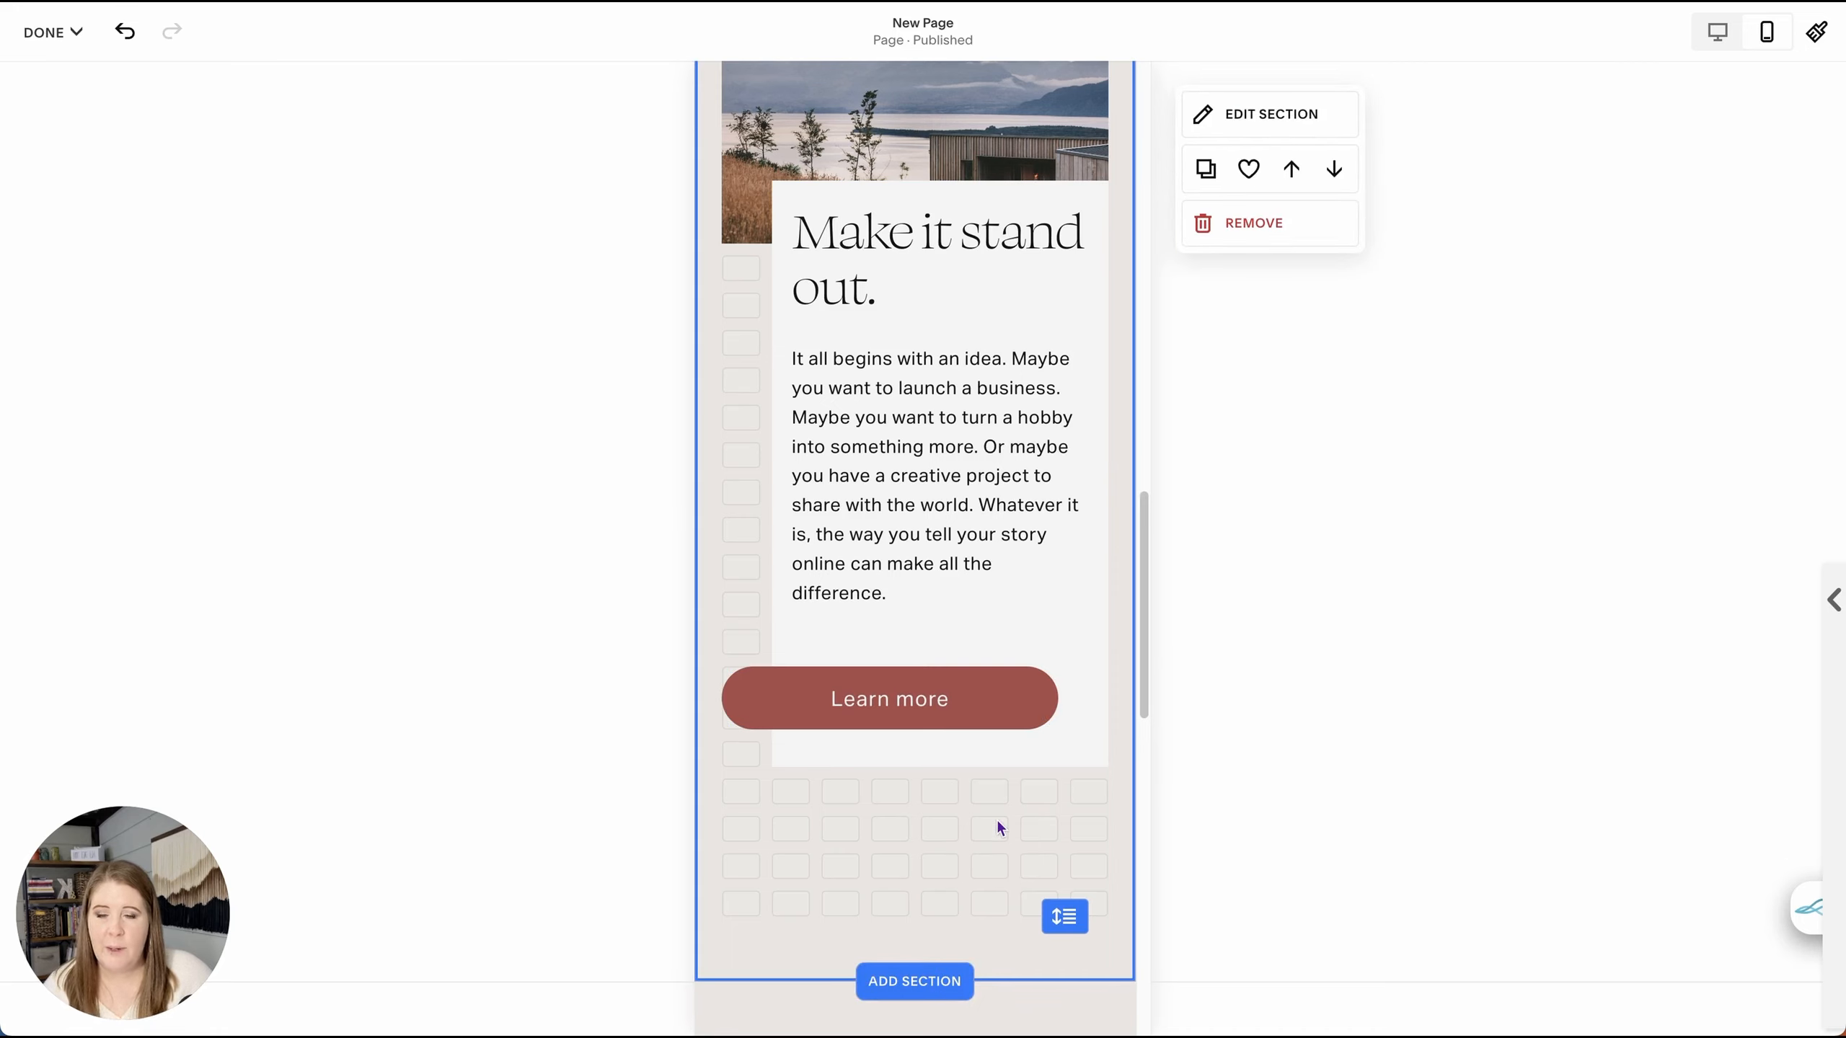
{"action": "left_click_drag", "start_coordinate": [1066, 917], "coordinate": [1077, 819]}
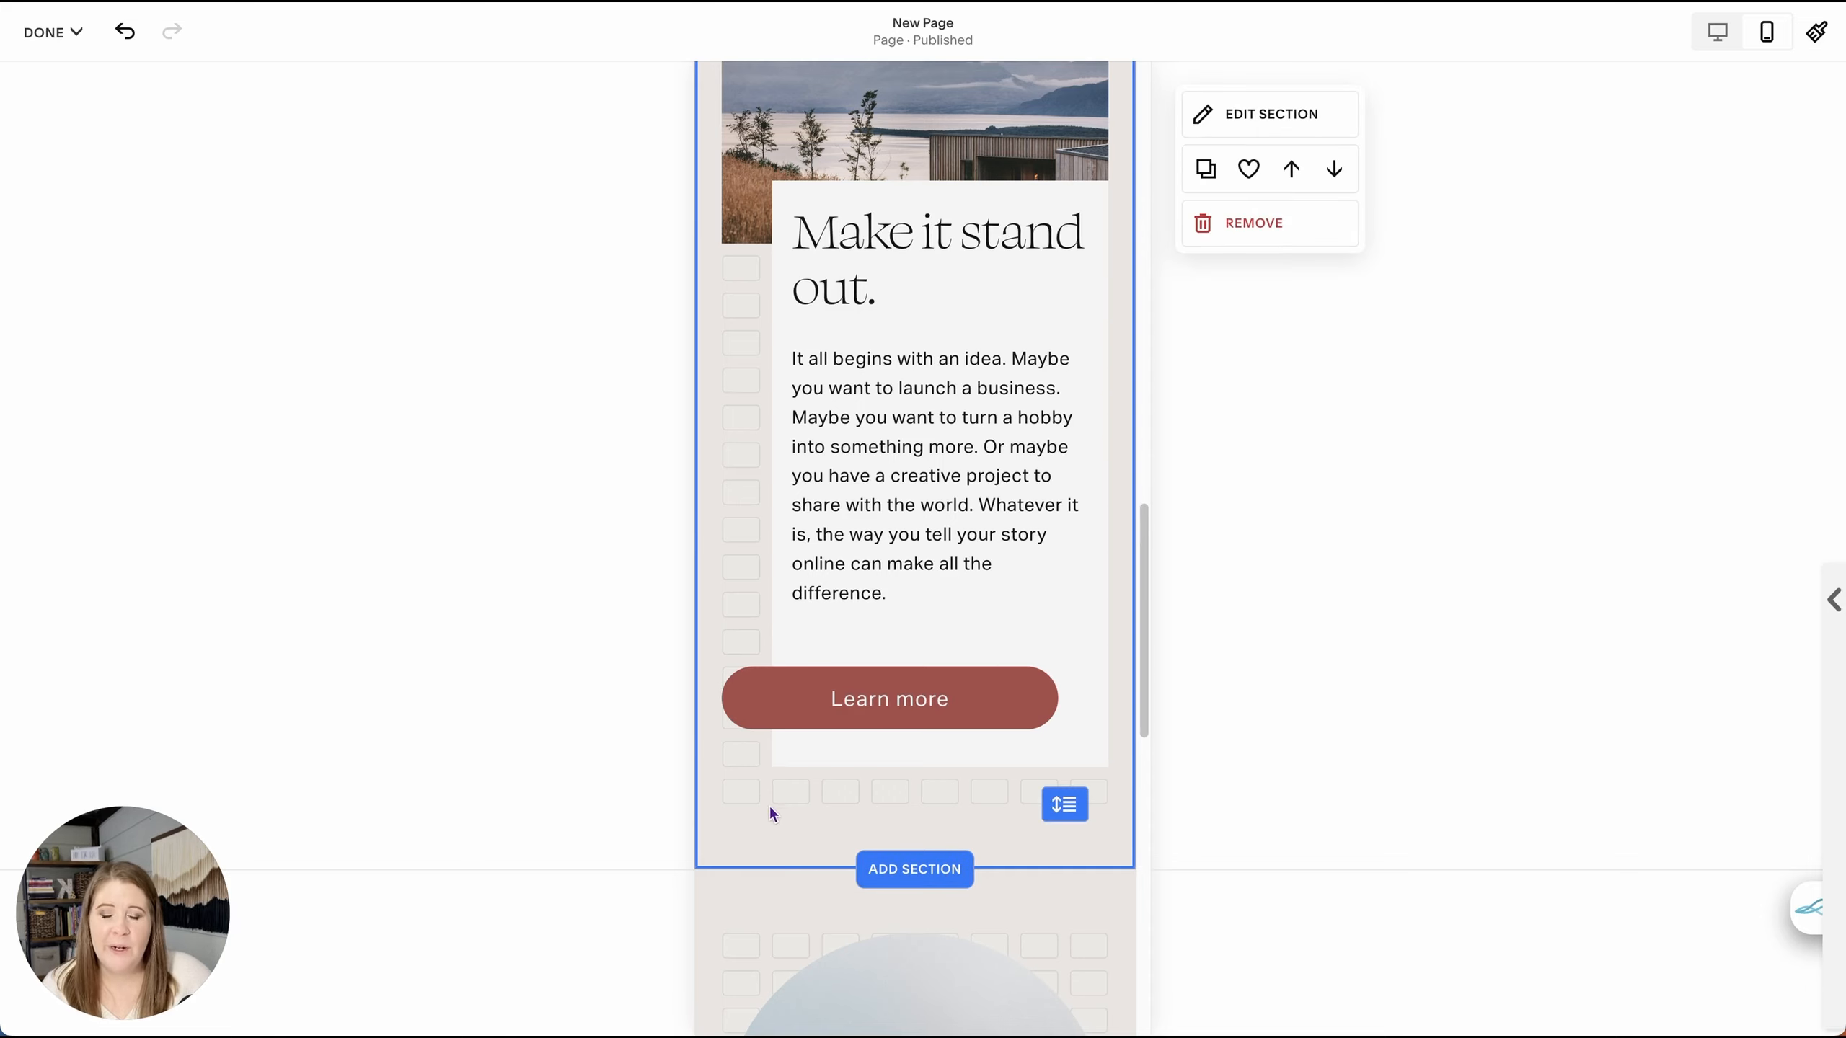
- Try the "Learn more" button at the full grid width and bring it back to seven columns
{"action": "left_click_drag", "start_coordinate": [733, 689], "coordinate": [775, 701]}
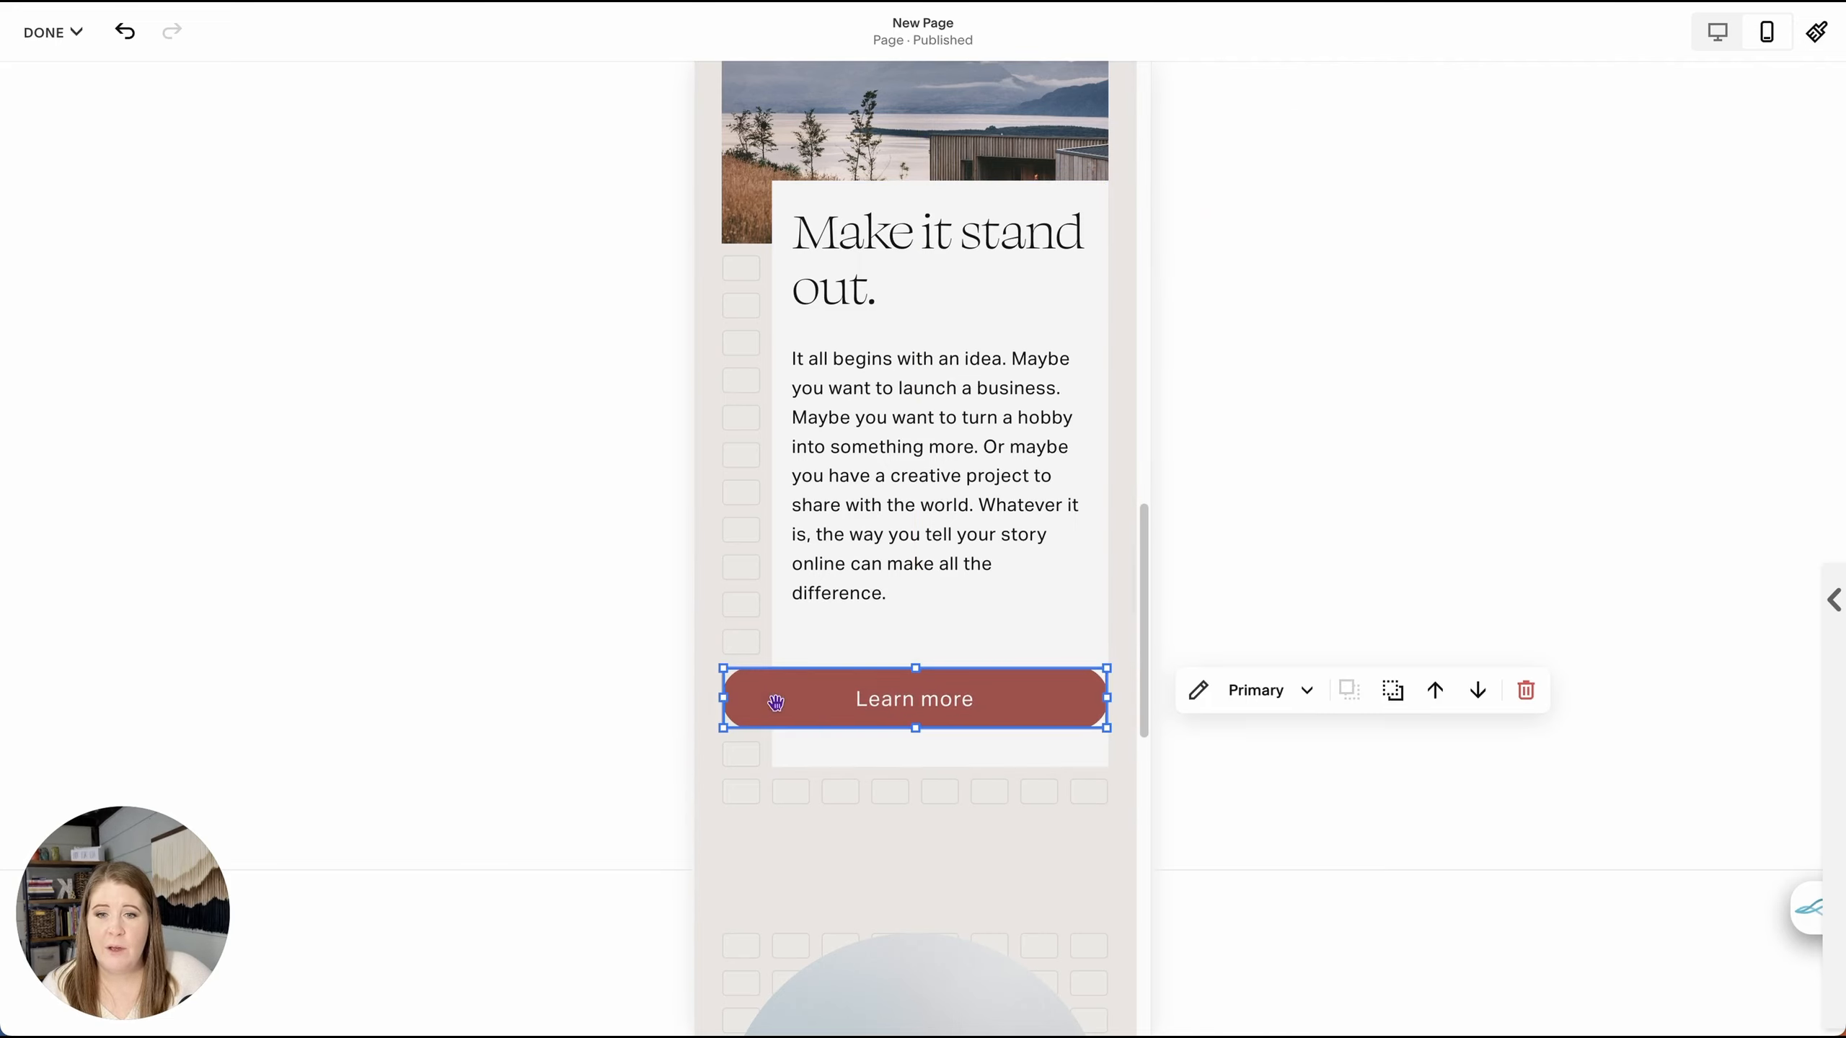
{"action": "left_click_drag", "start_coordinate": [1107, 697], "coordinate": [1056, 698]}
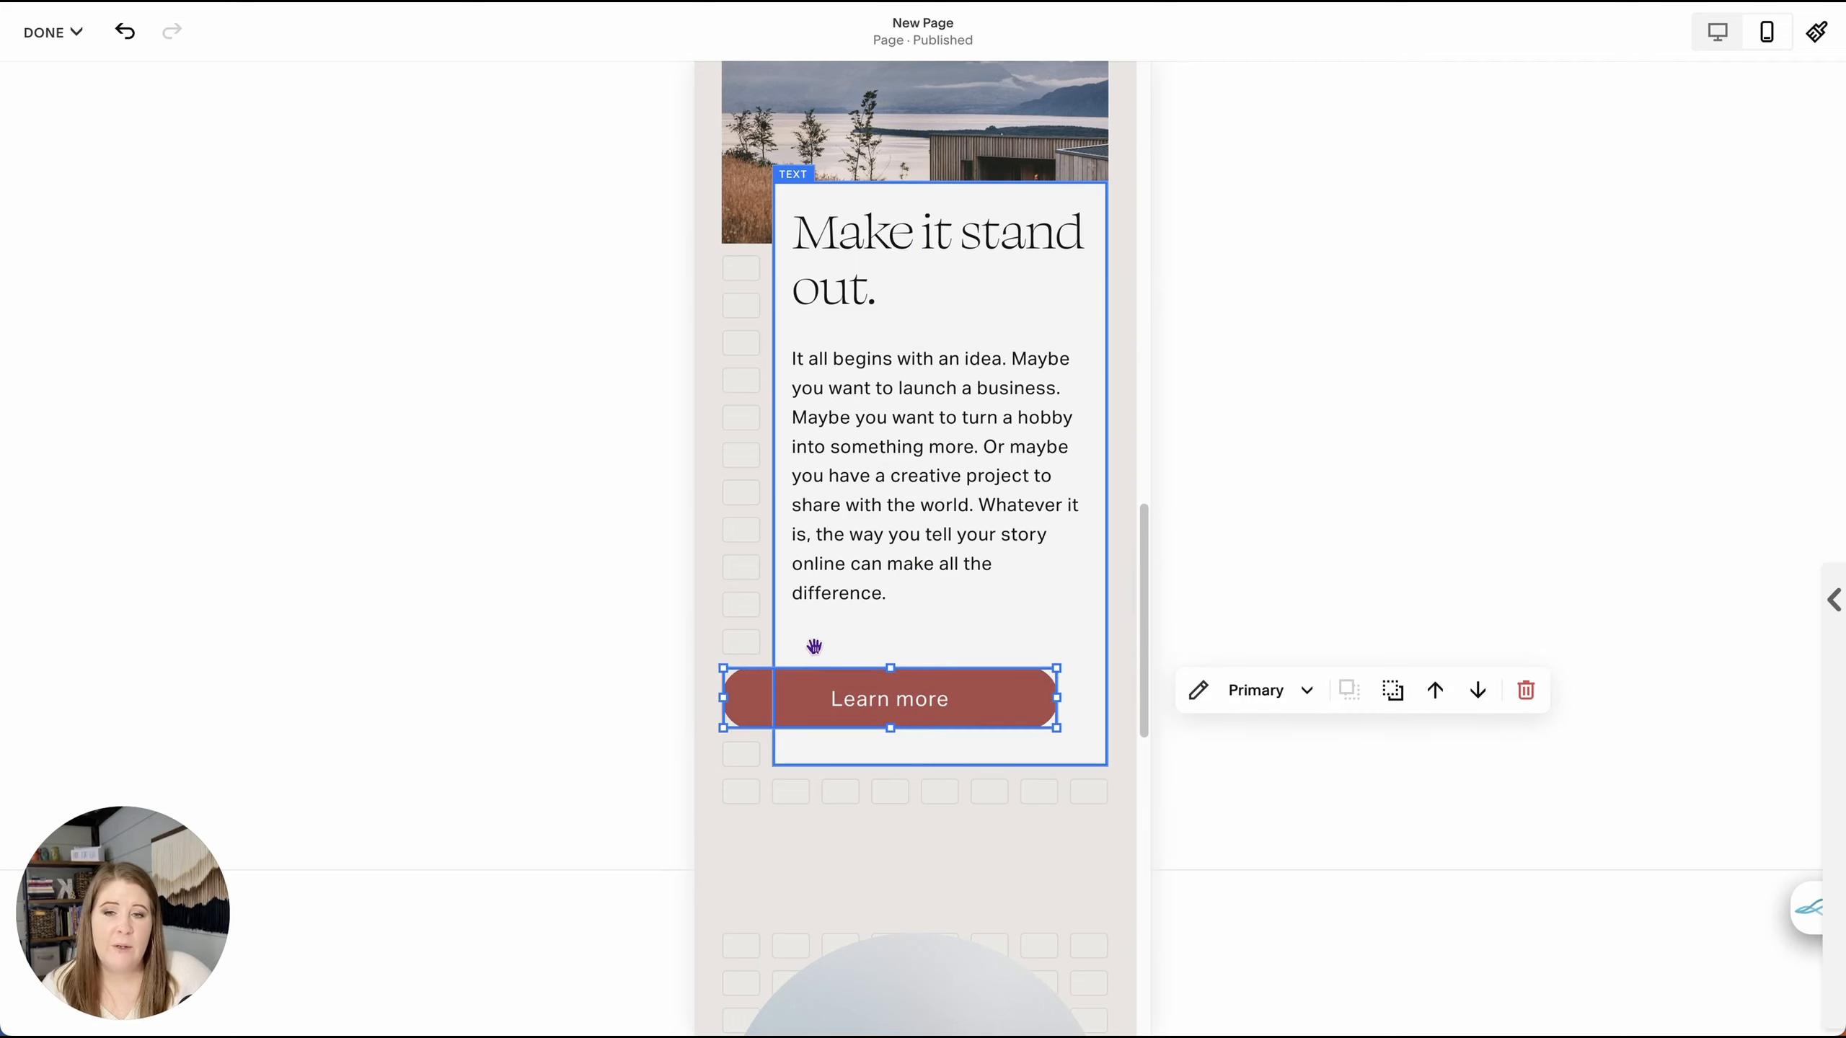
{"action": "scroll", "coordinate": [741, 617], "scroll_direction": "up", "scroll_amount": 2}
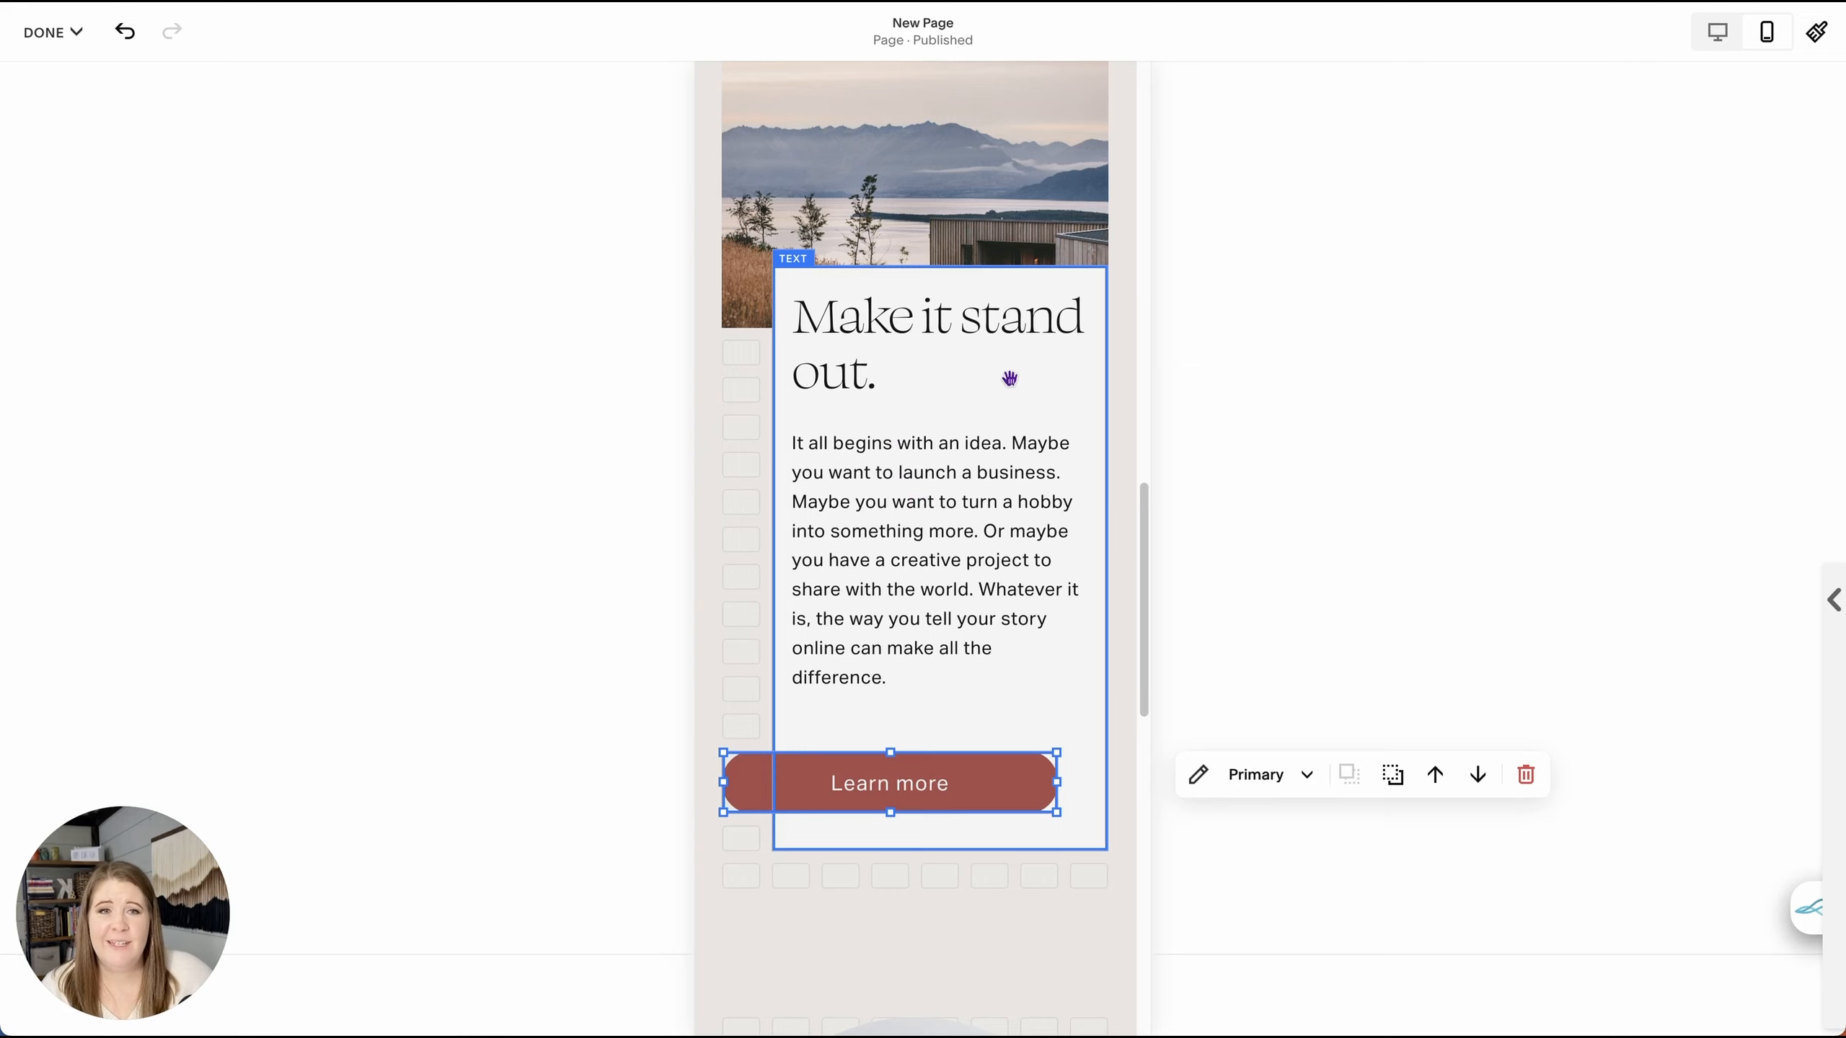
- Switch to desktop view and examine whether the mobile rearrangement affected the section's heading, images, text blocks, shape and button
{"action": "left_click", "coordinate": [1719, 31]}
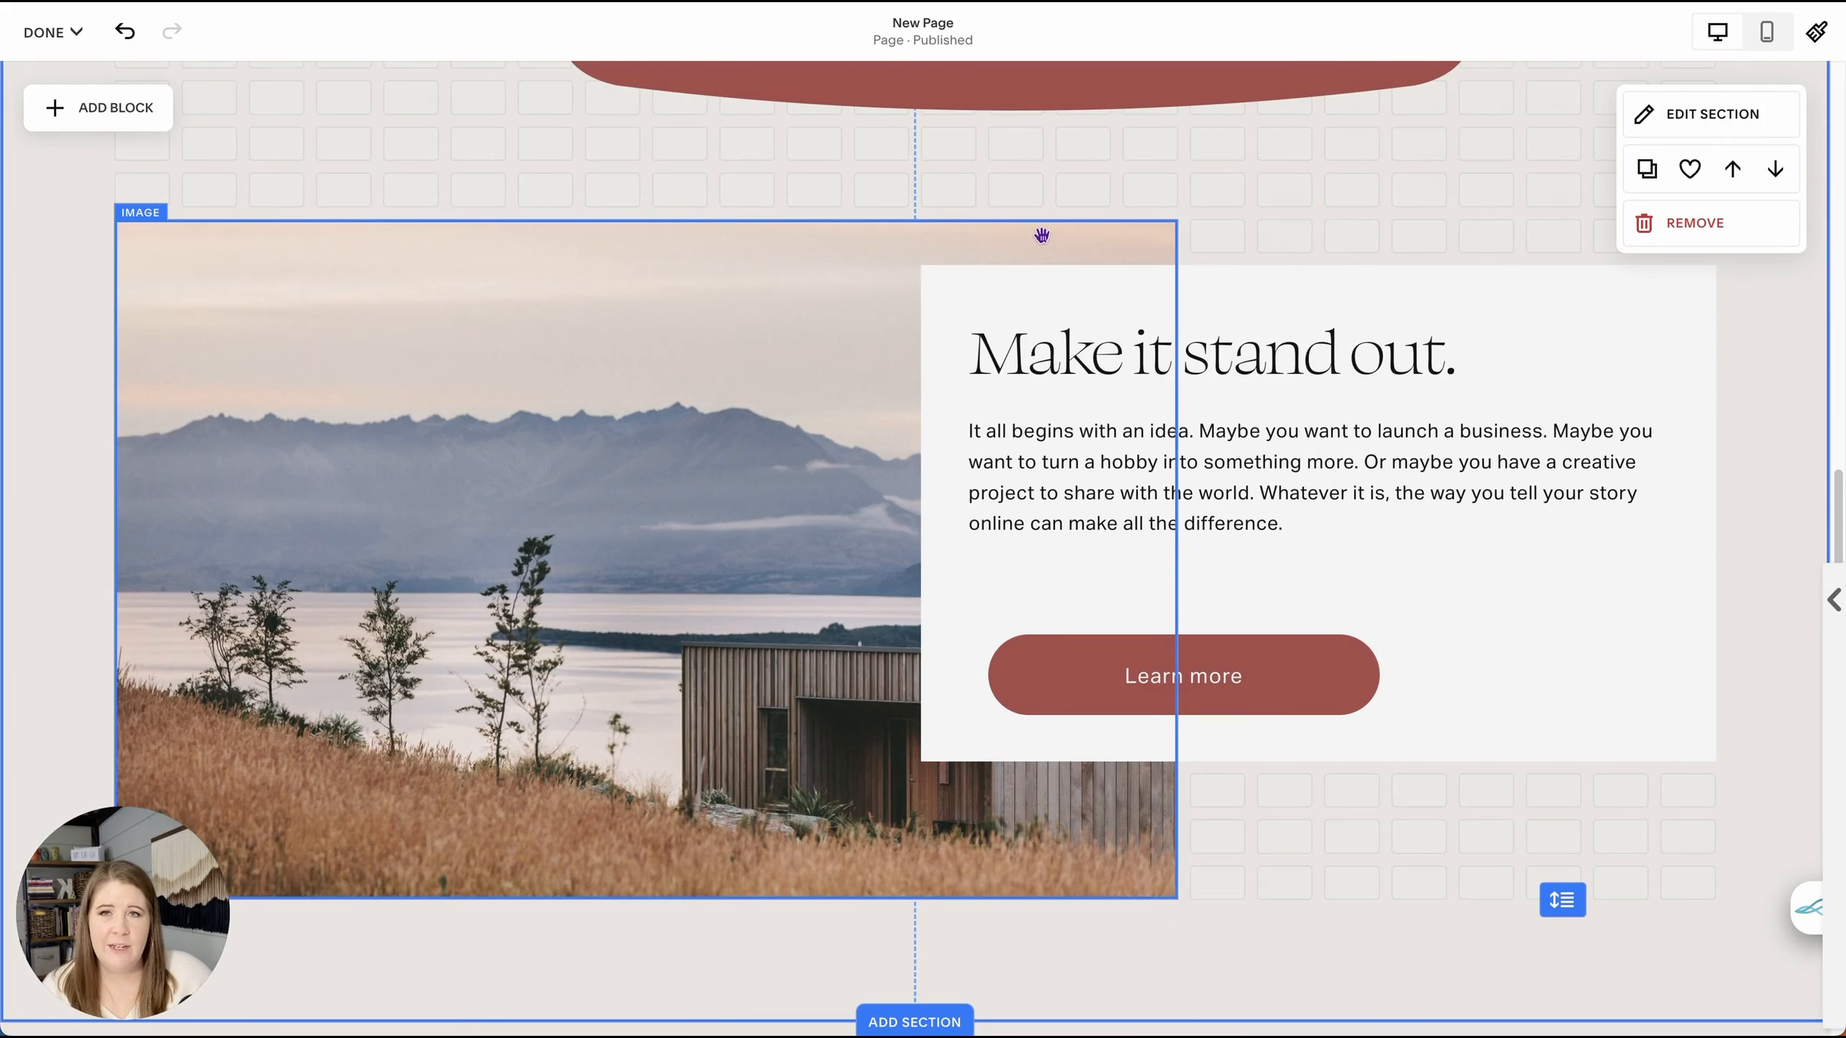
{"action": "scroll", "coordinate": [1295, 225], "scroll_direction": "down", "scroll_amount": 5}
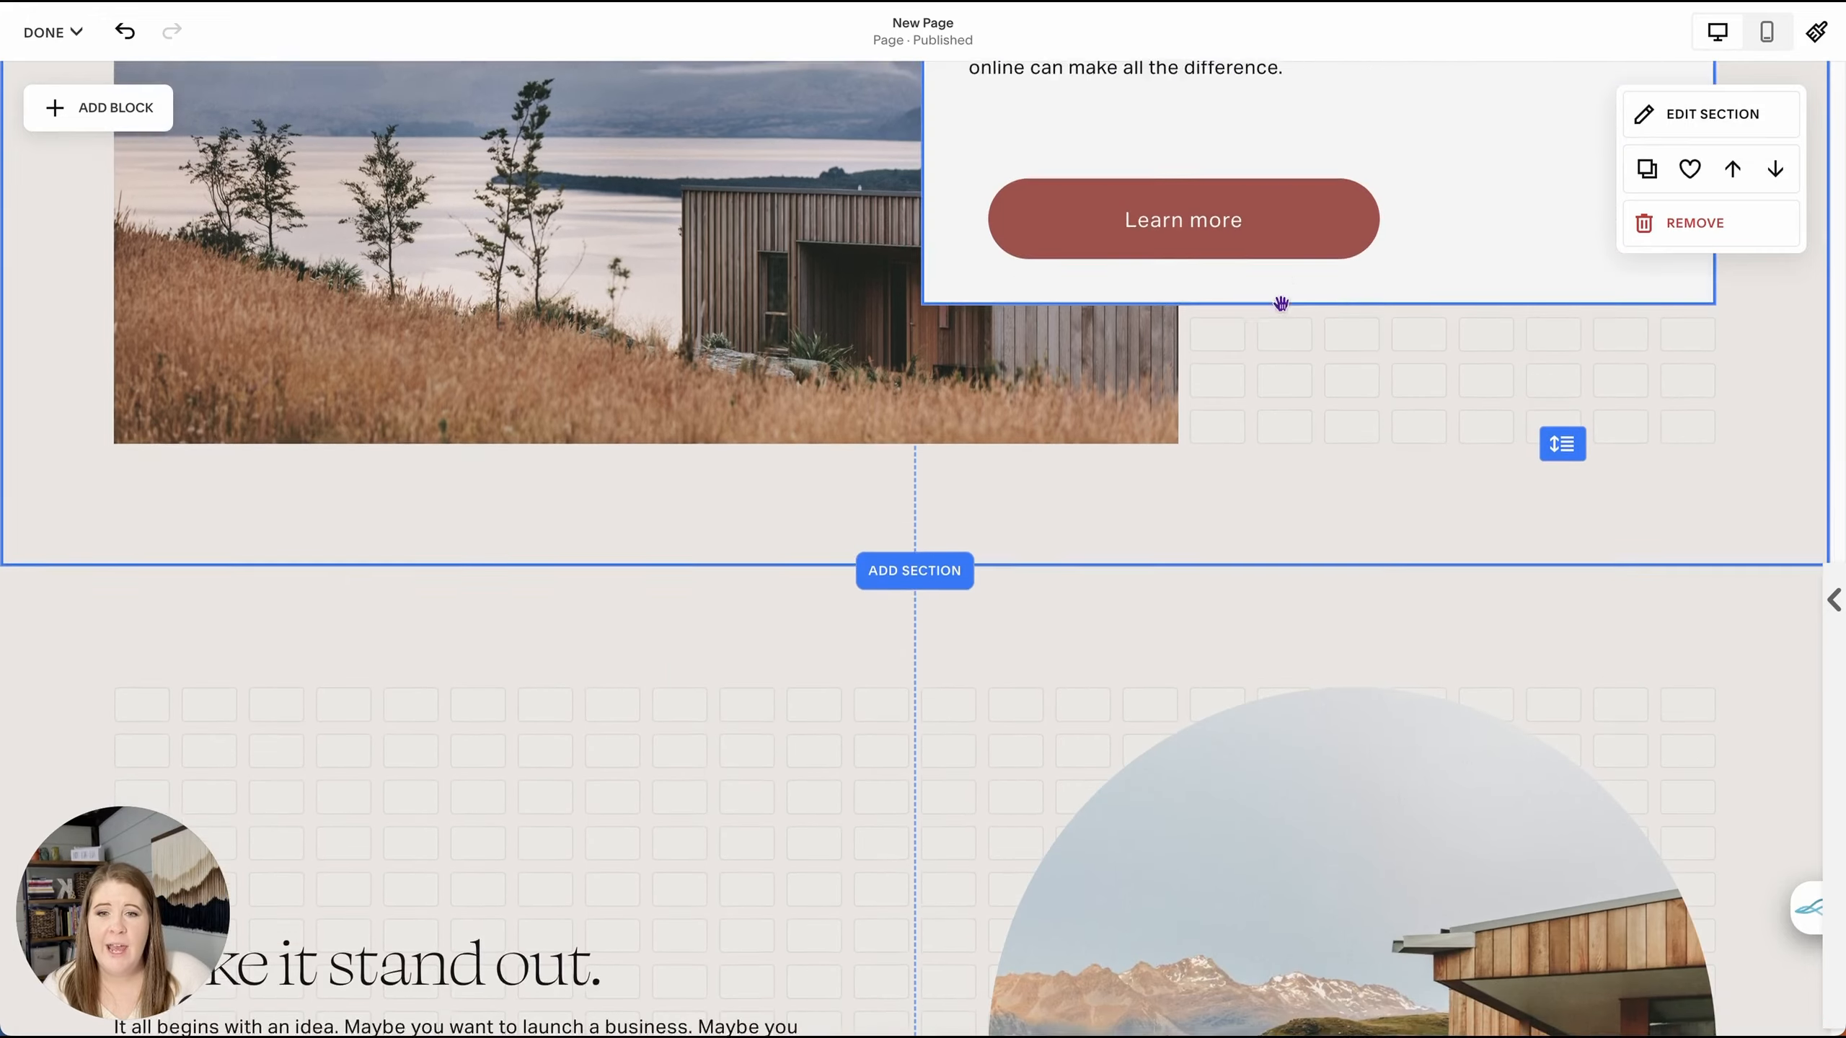
{"action": "scroll", "coordinate": [1279, 276], "scroll_direction": "up", "scroll_amount": 7}
{"action": "scroll", "coordinate": [1259, 313], "scroll_direction": "up", "scroll_amount": 9}
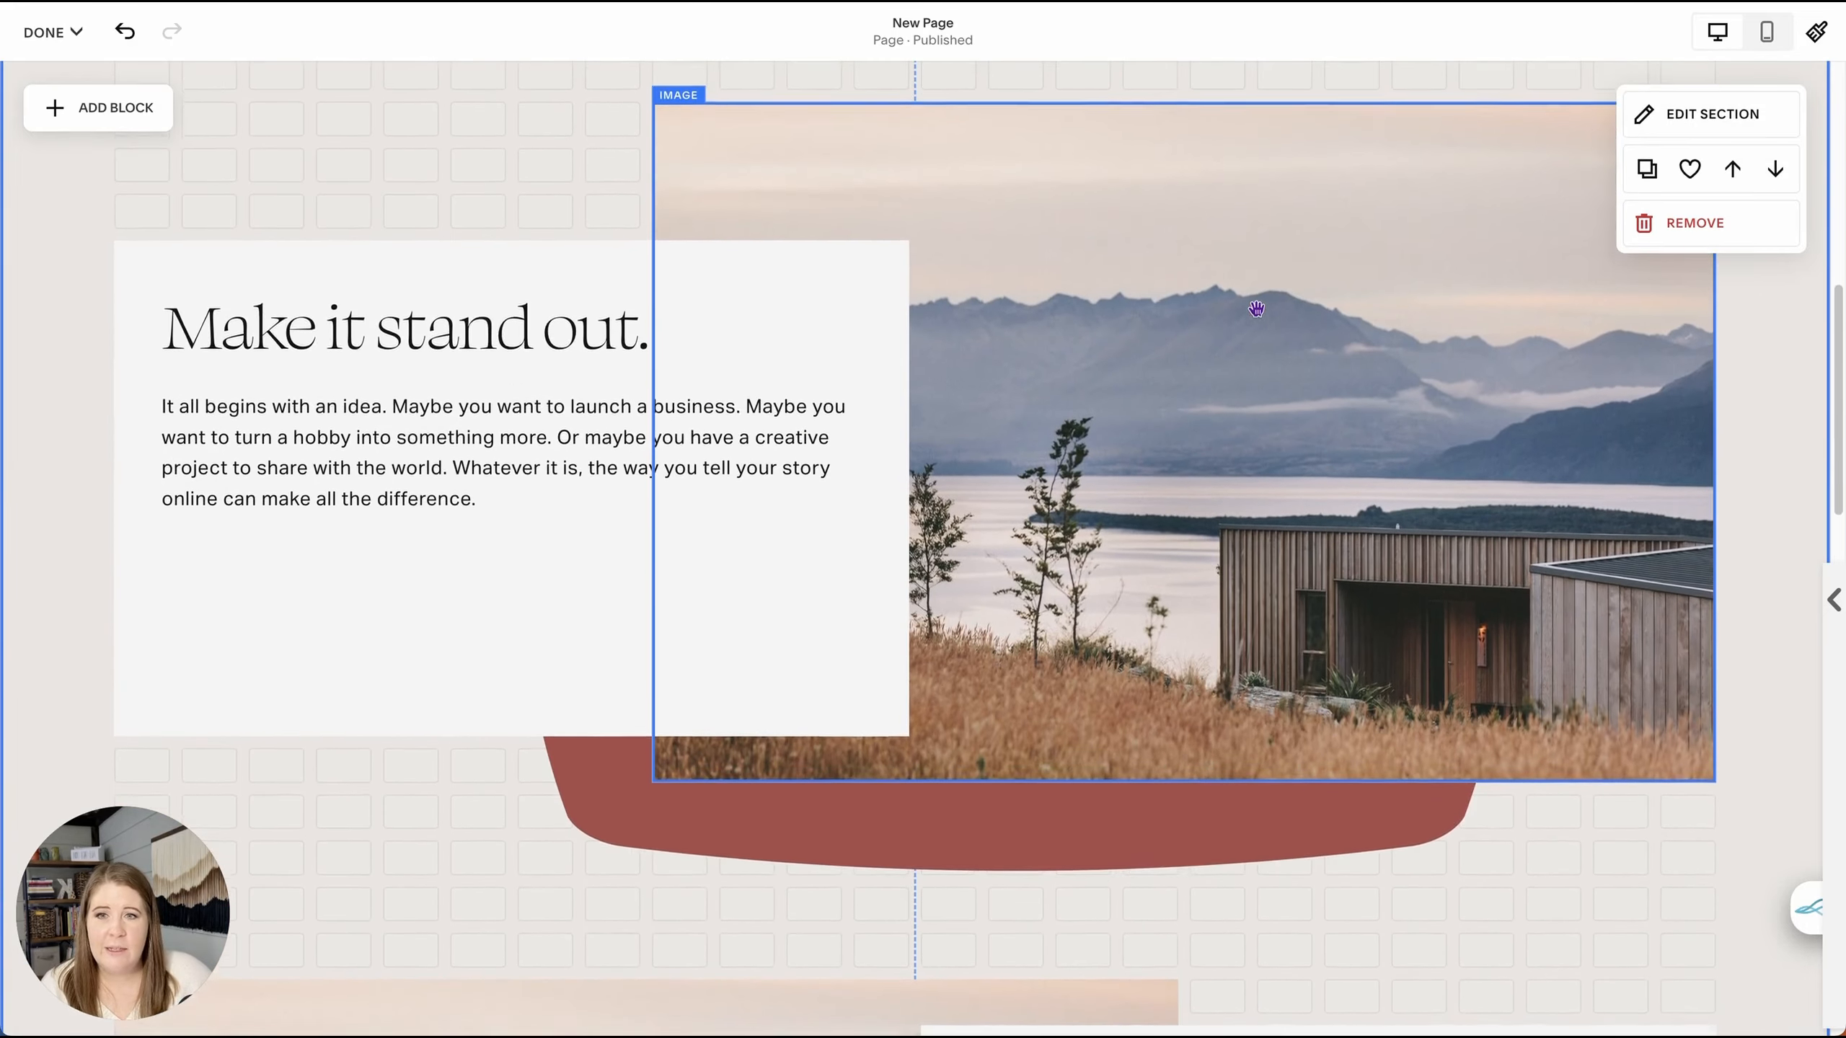
{"action": "scroll", "coordinate": [1256, 309], "scroll_direction": "up", "scroll_amount": 1}
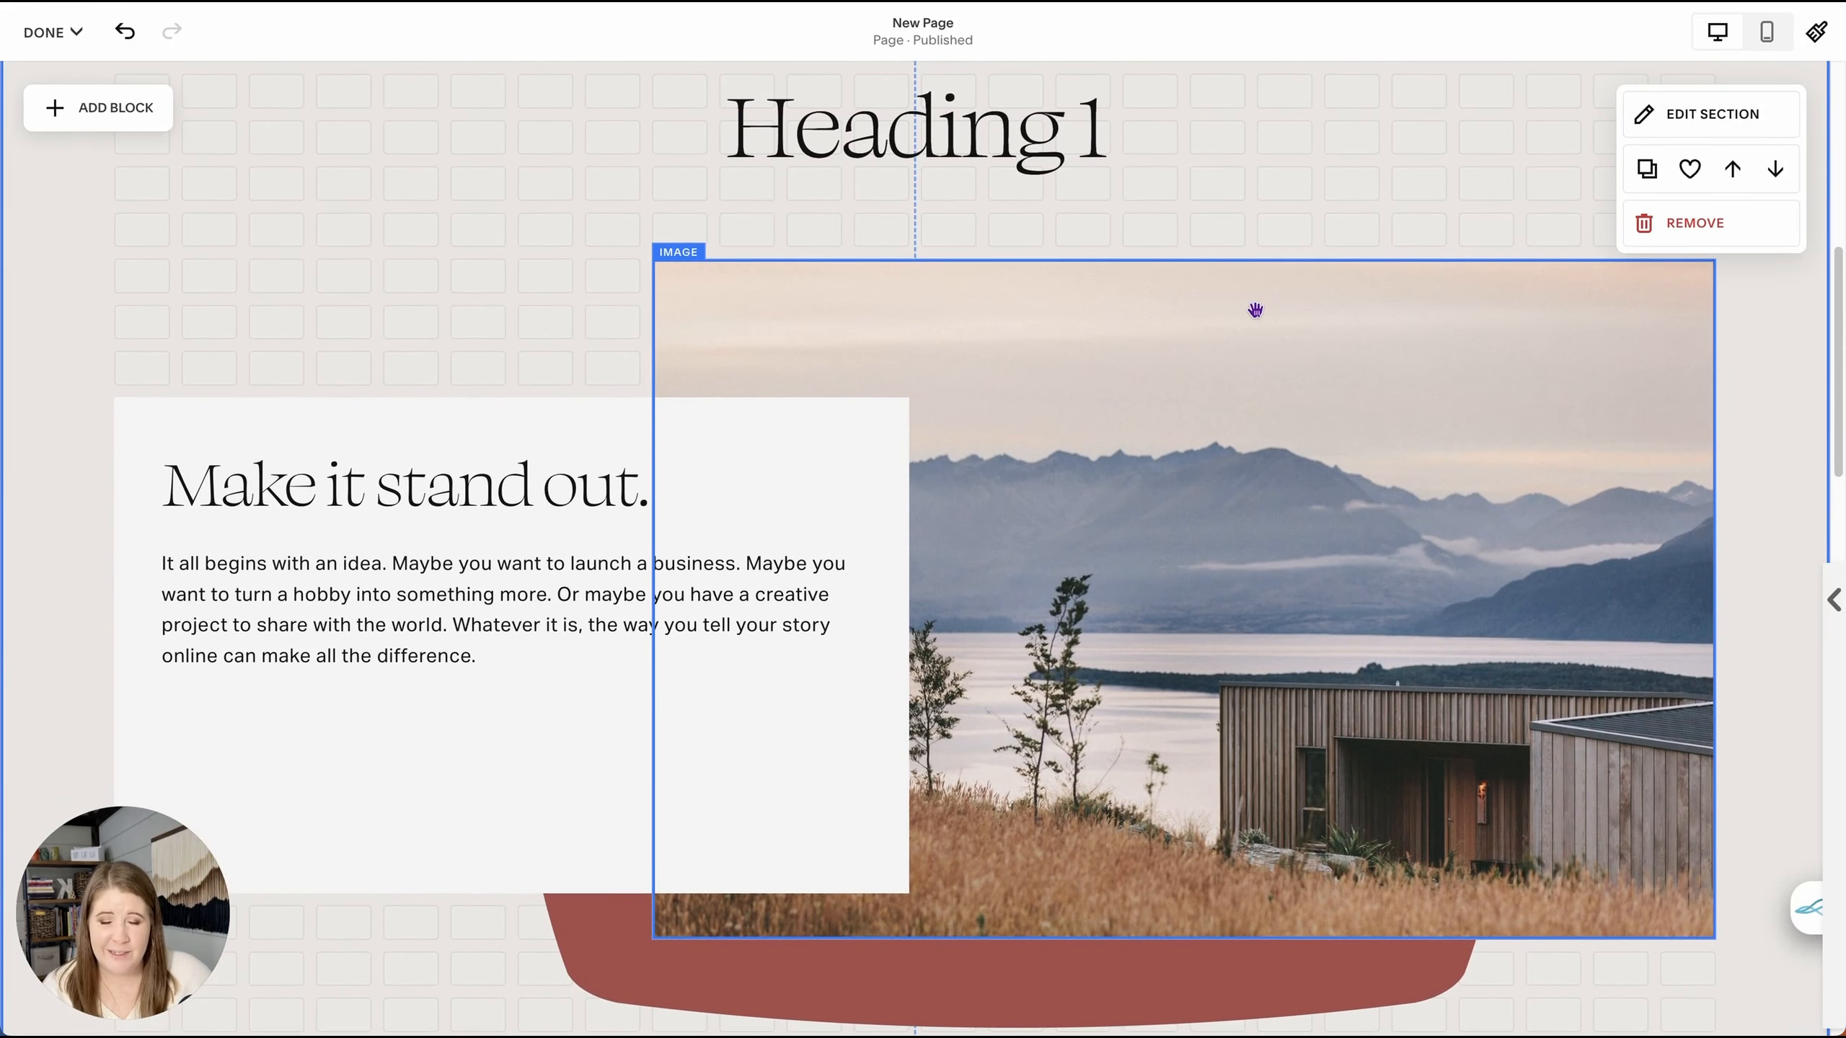
{"action": "scroll", "coordinate": [1256, 309], "scroll_direction": "up", "scroll_amount": 1}
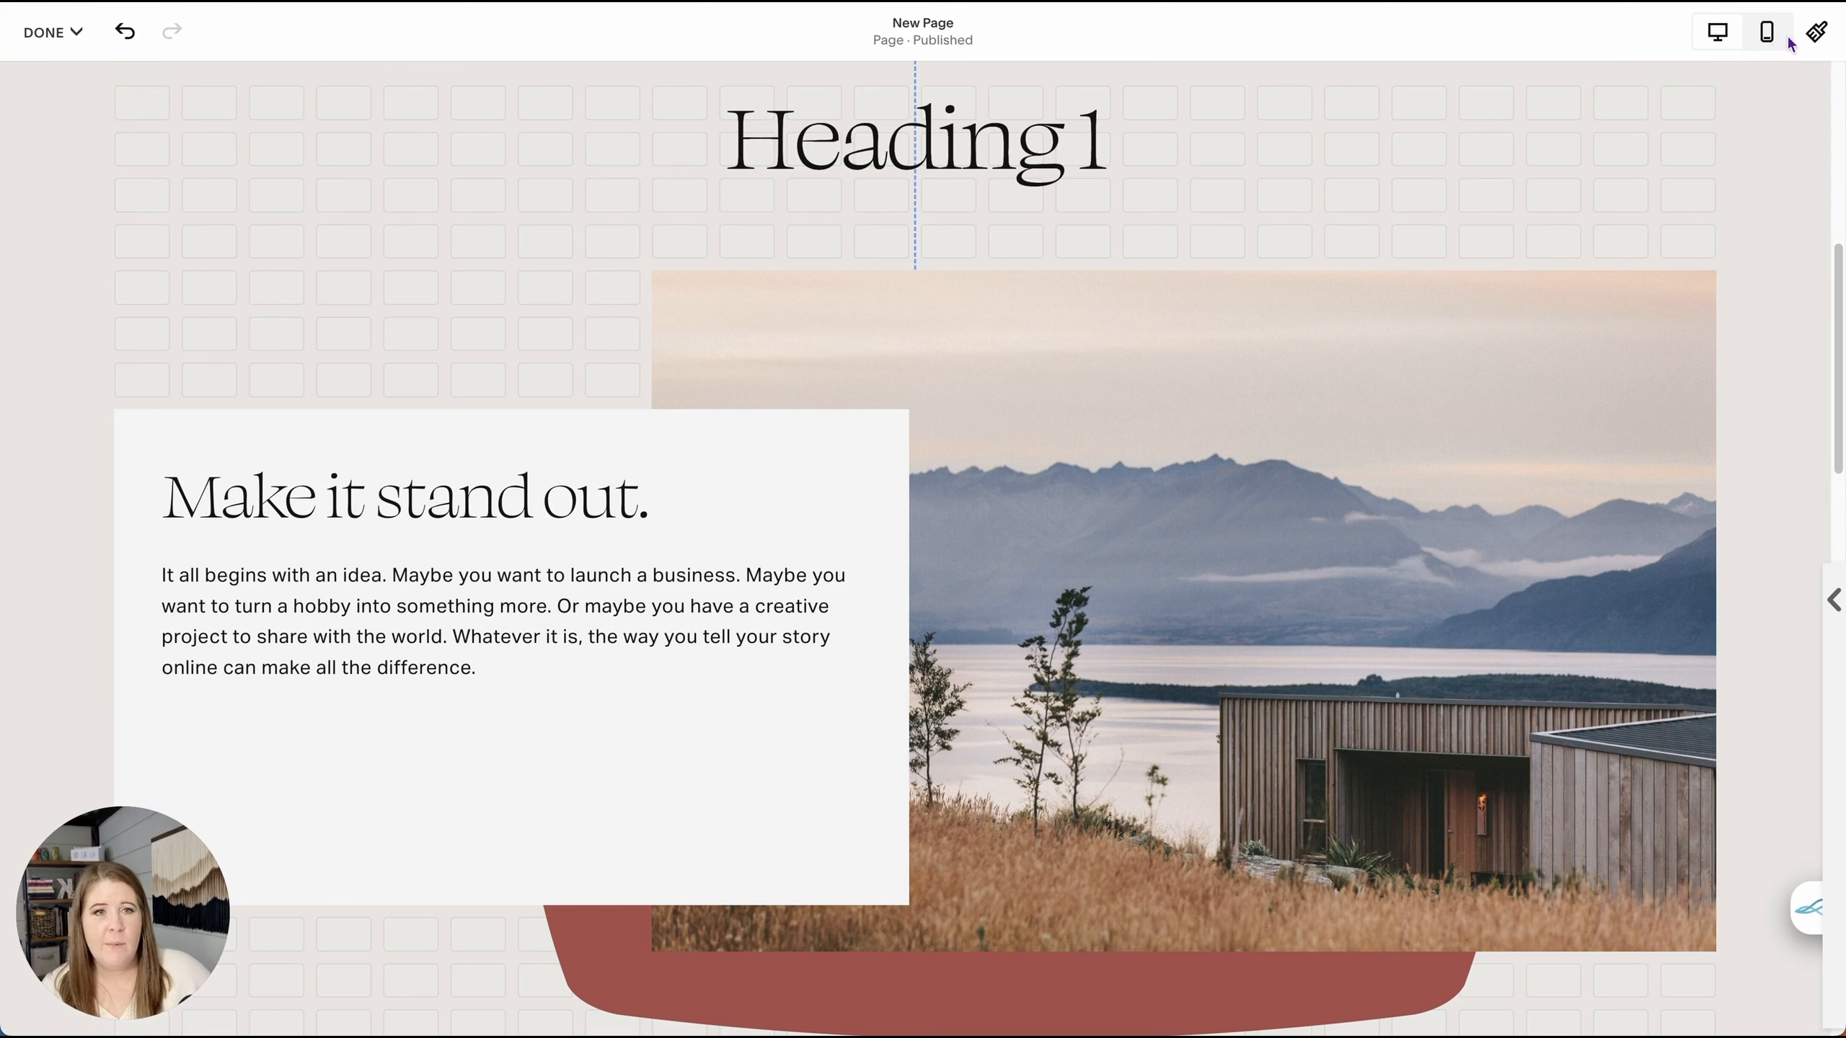
- Return to mobile view and try the Fit and Shape design options on the first image
{"action": "left_click", "coordinate": [1767, 31]}
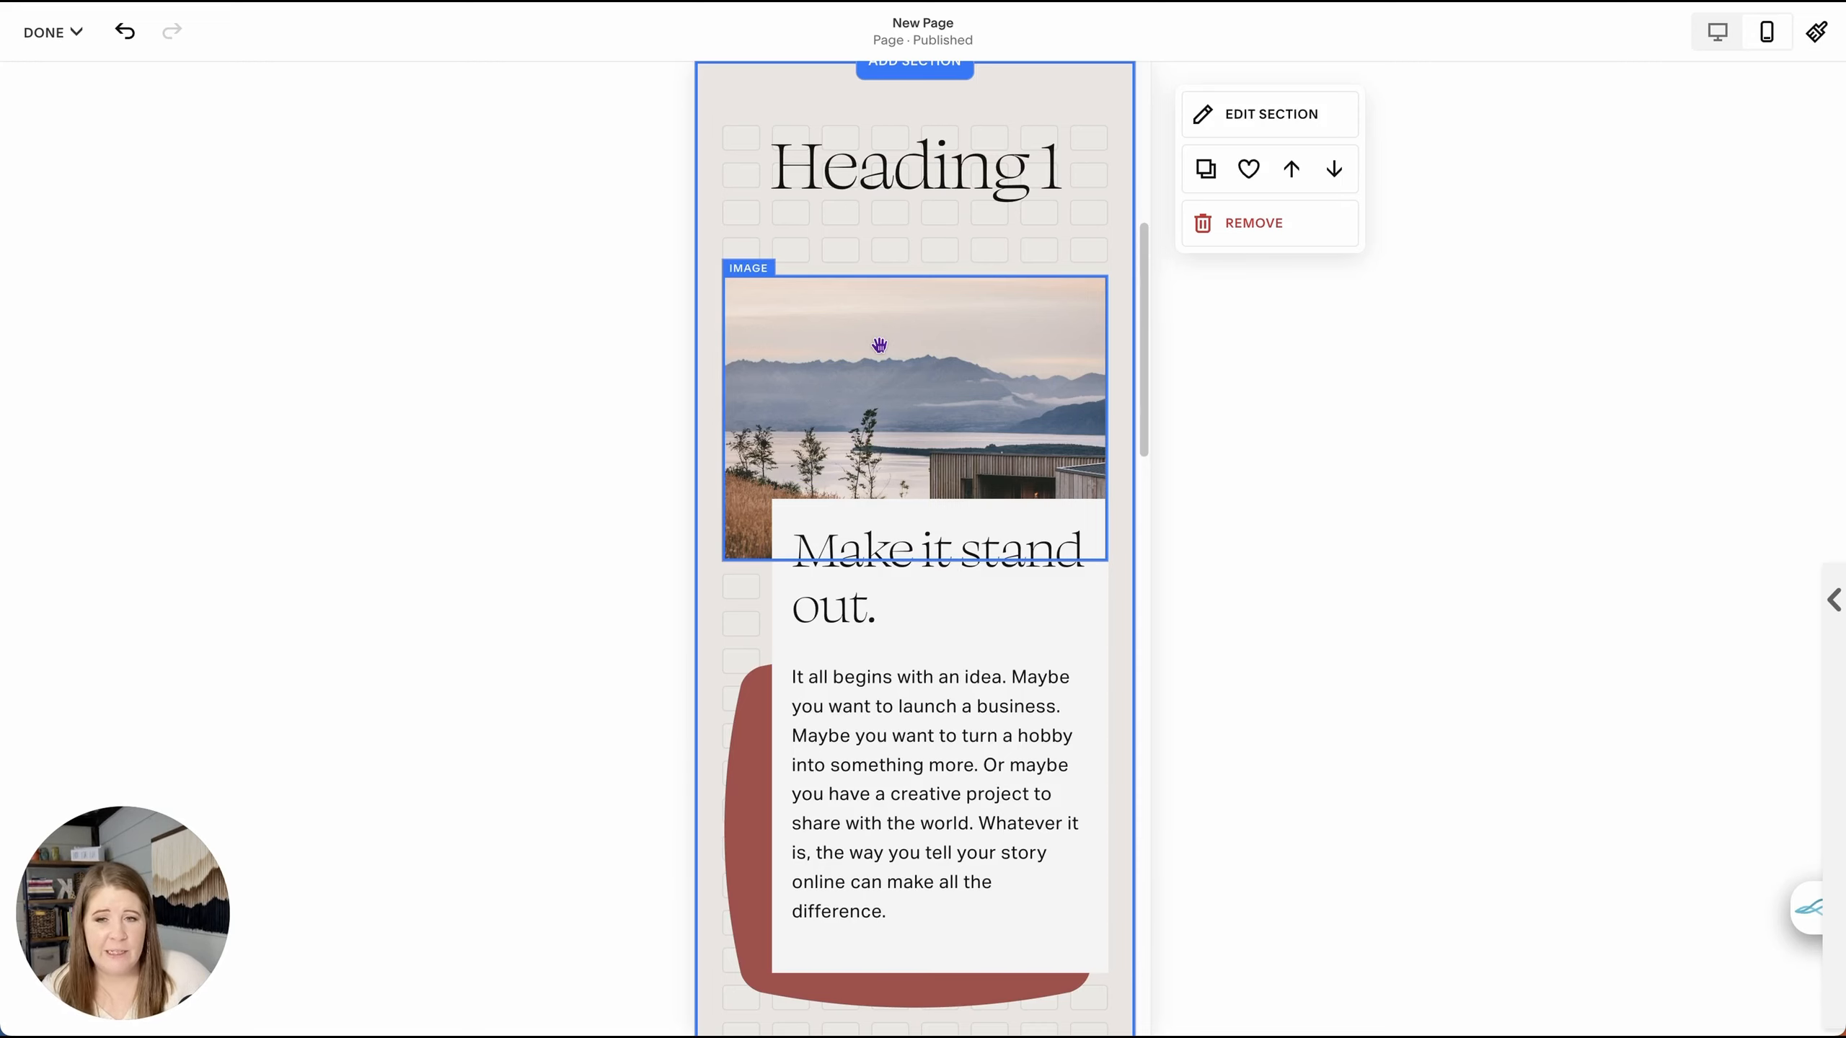
{"action": "left_click", "coordinate": [869, 402]}
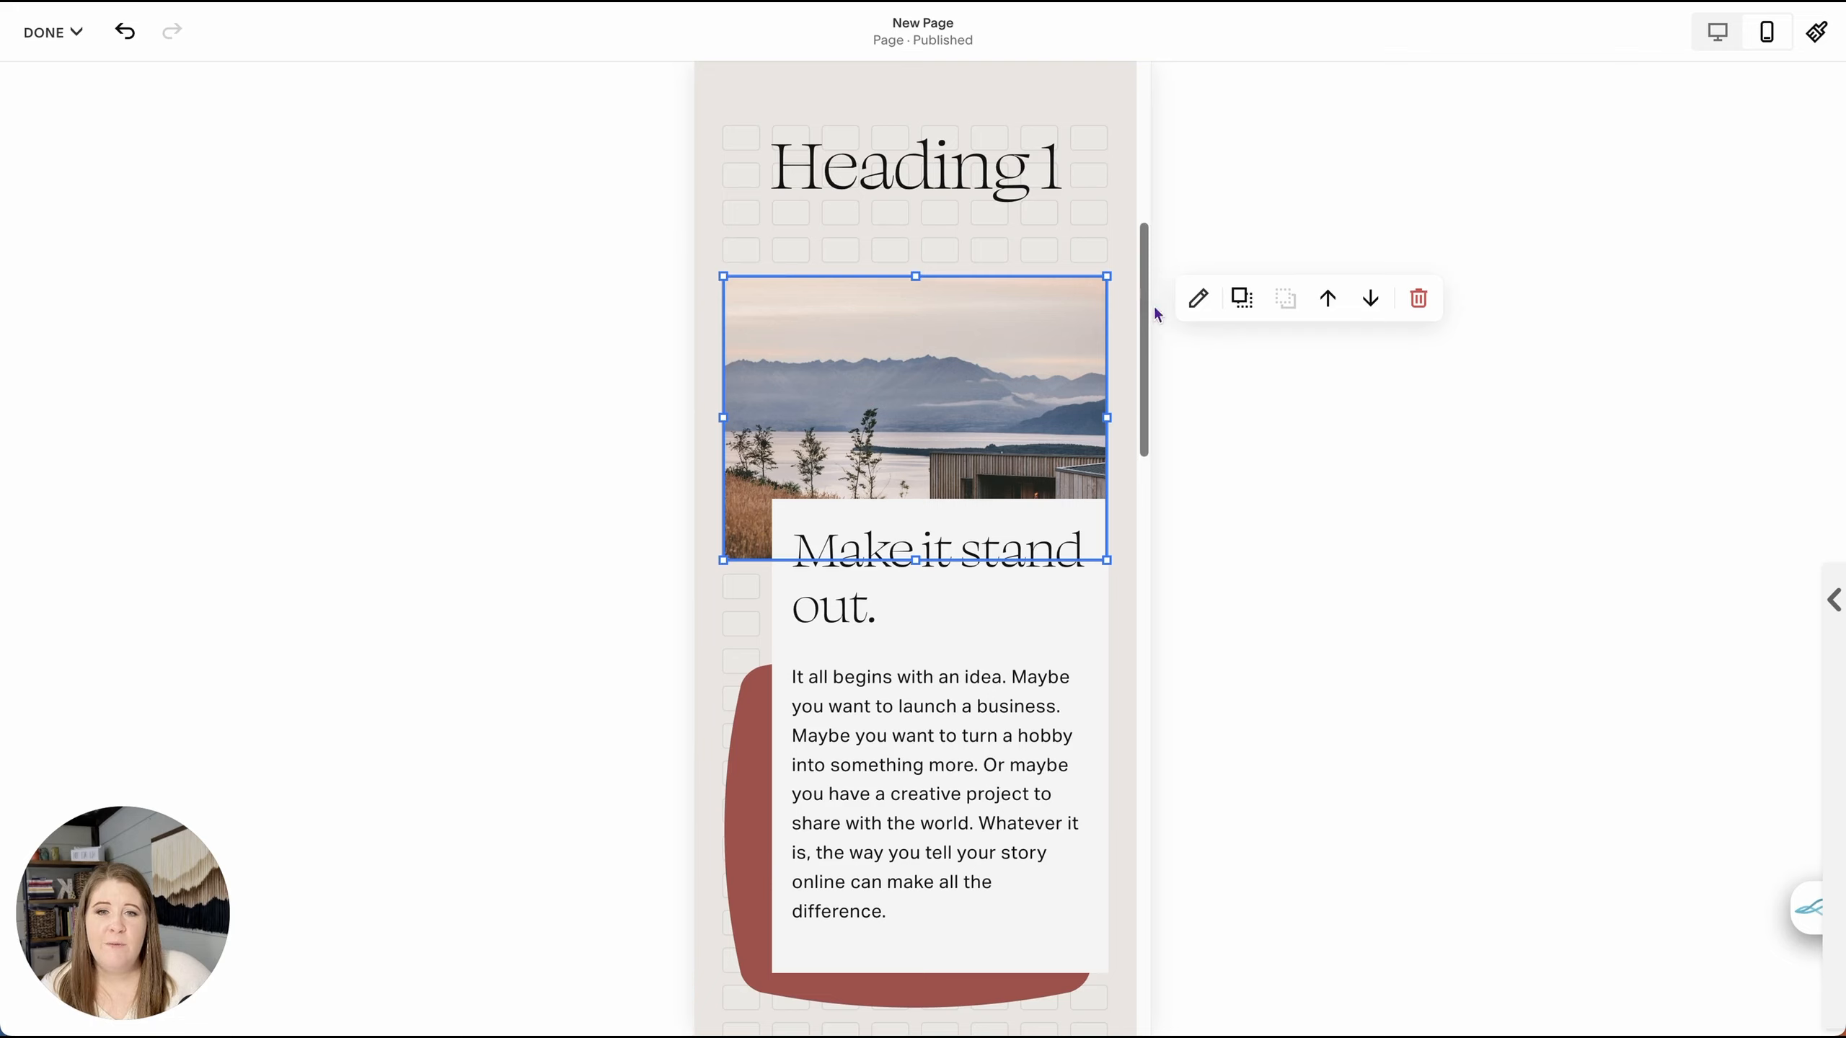
{"action": "left_click", "coordinate": [1196, 298]}
{"action": "left_click", "coordinate": [1570, 302]}
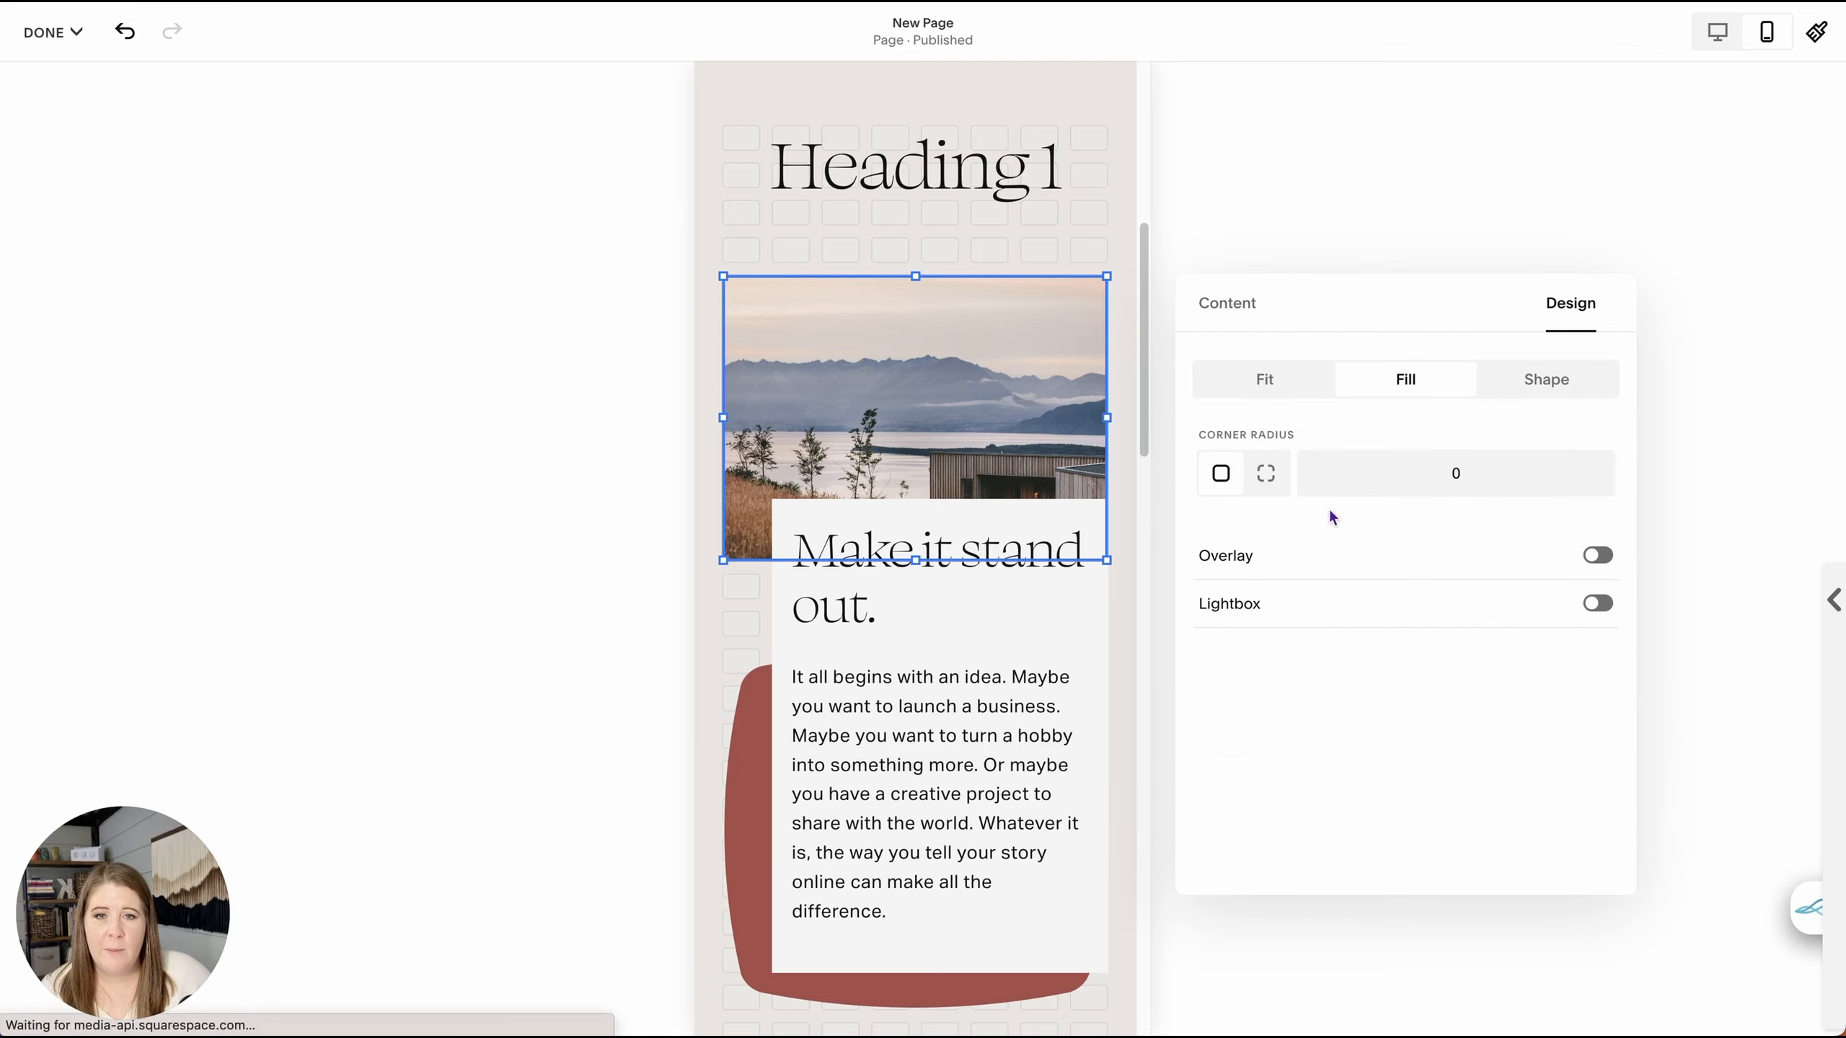
{"action": "left_click", "coordinate": [1265, 379]}
{"action": "left_click", "coordinate": [1419, 393]}
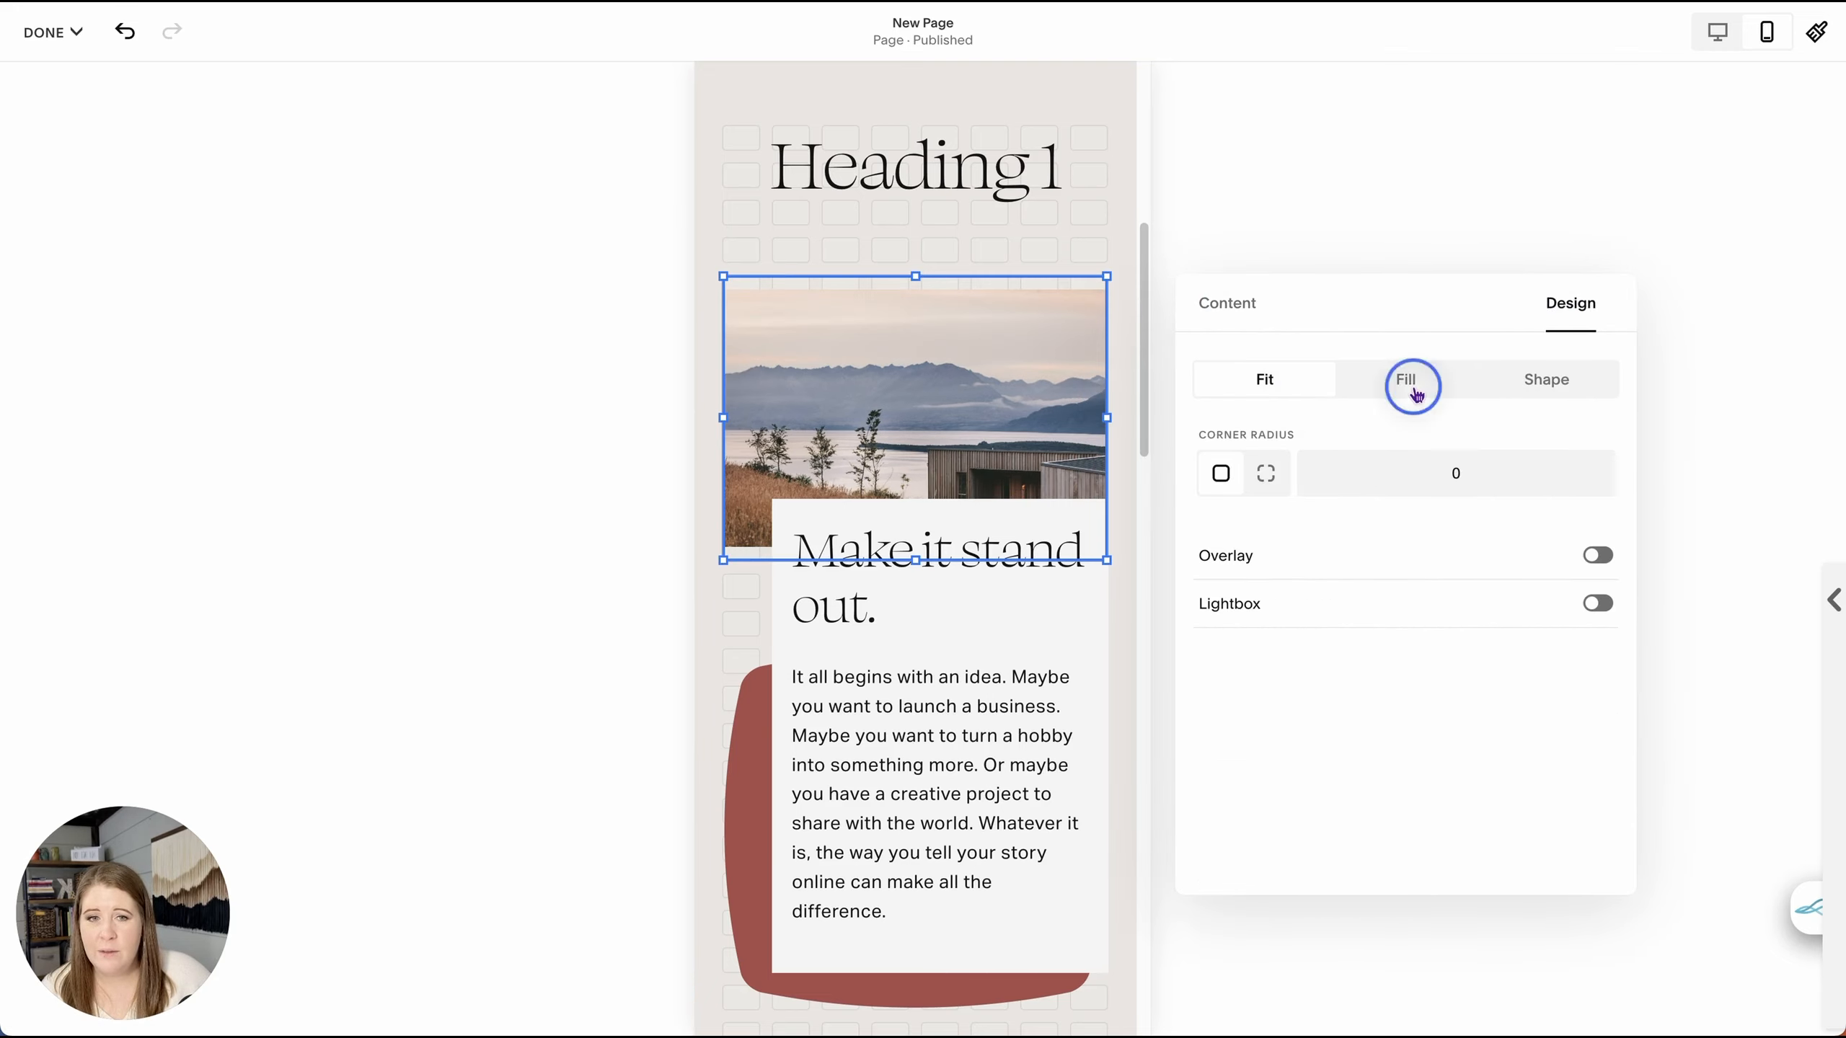
{"action": "left_click", "coordinate": [1546, 381]}
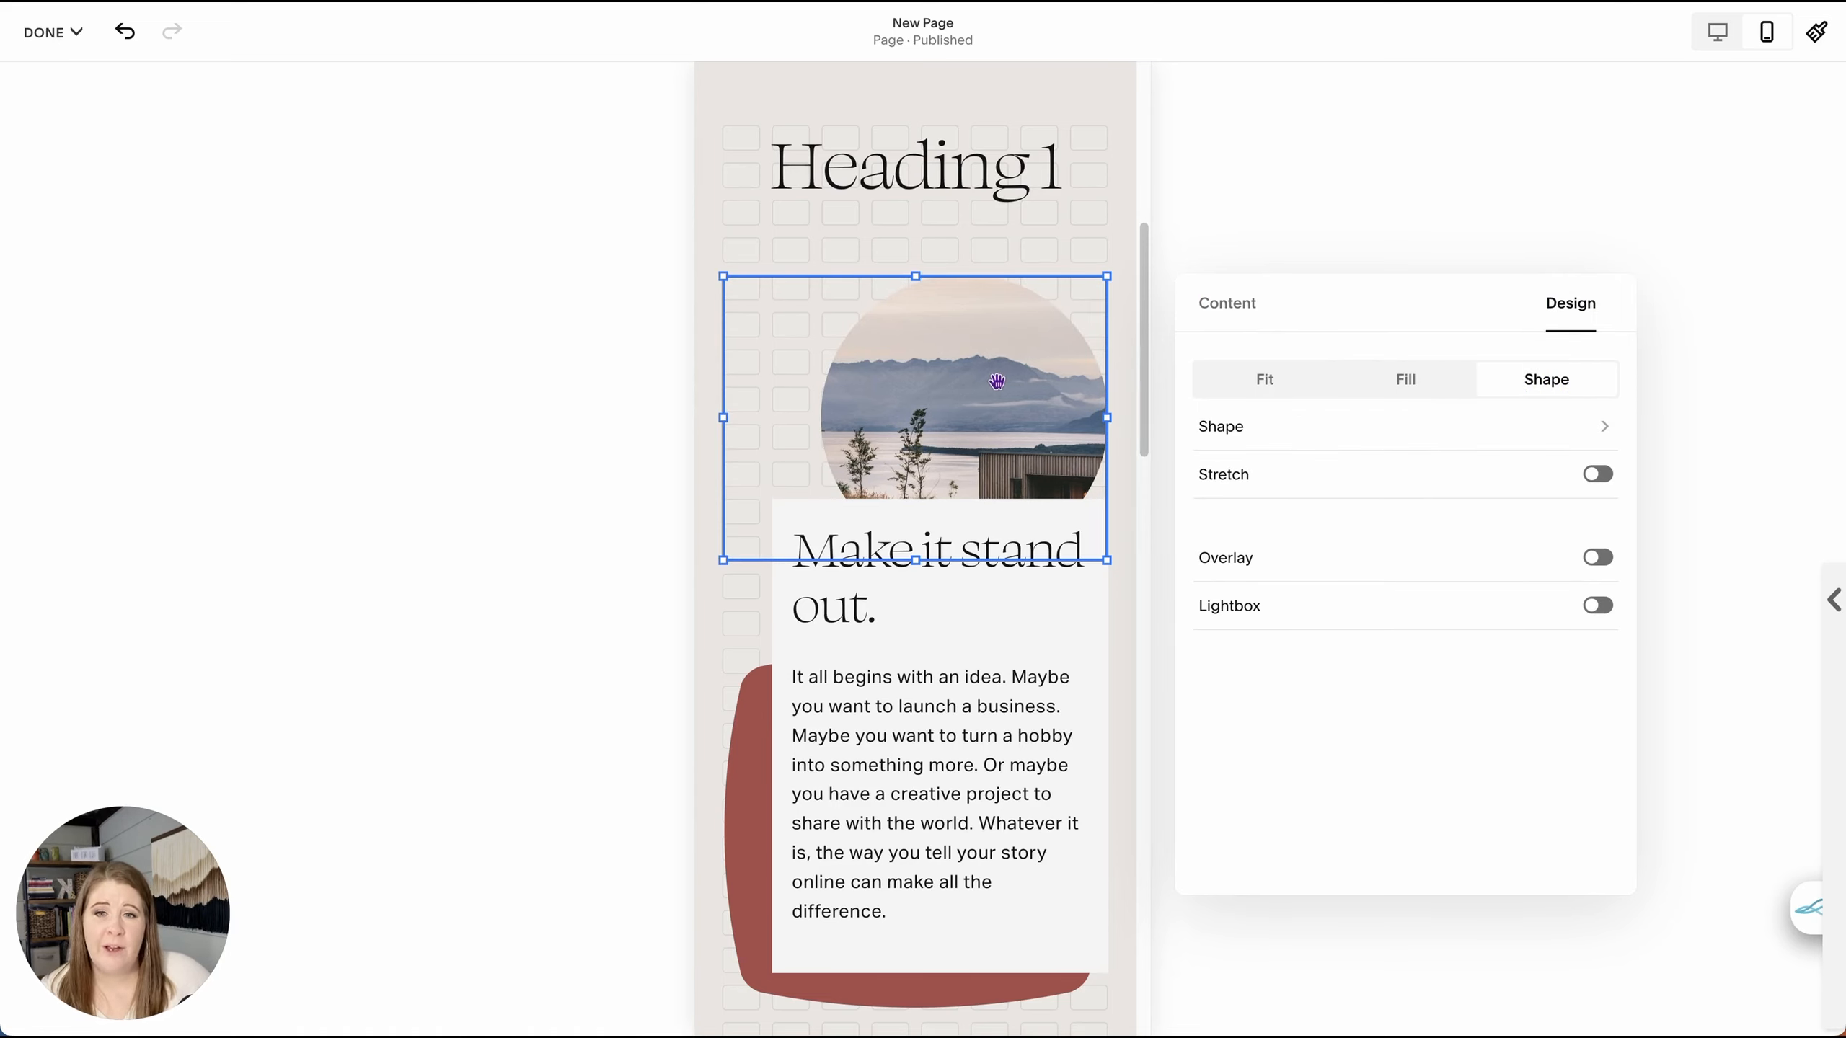
- View the first image's content settings and compare its shaped version in desktop and mobile view
{"action": "left_click", "coordinate": [1250, 315]}
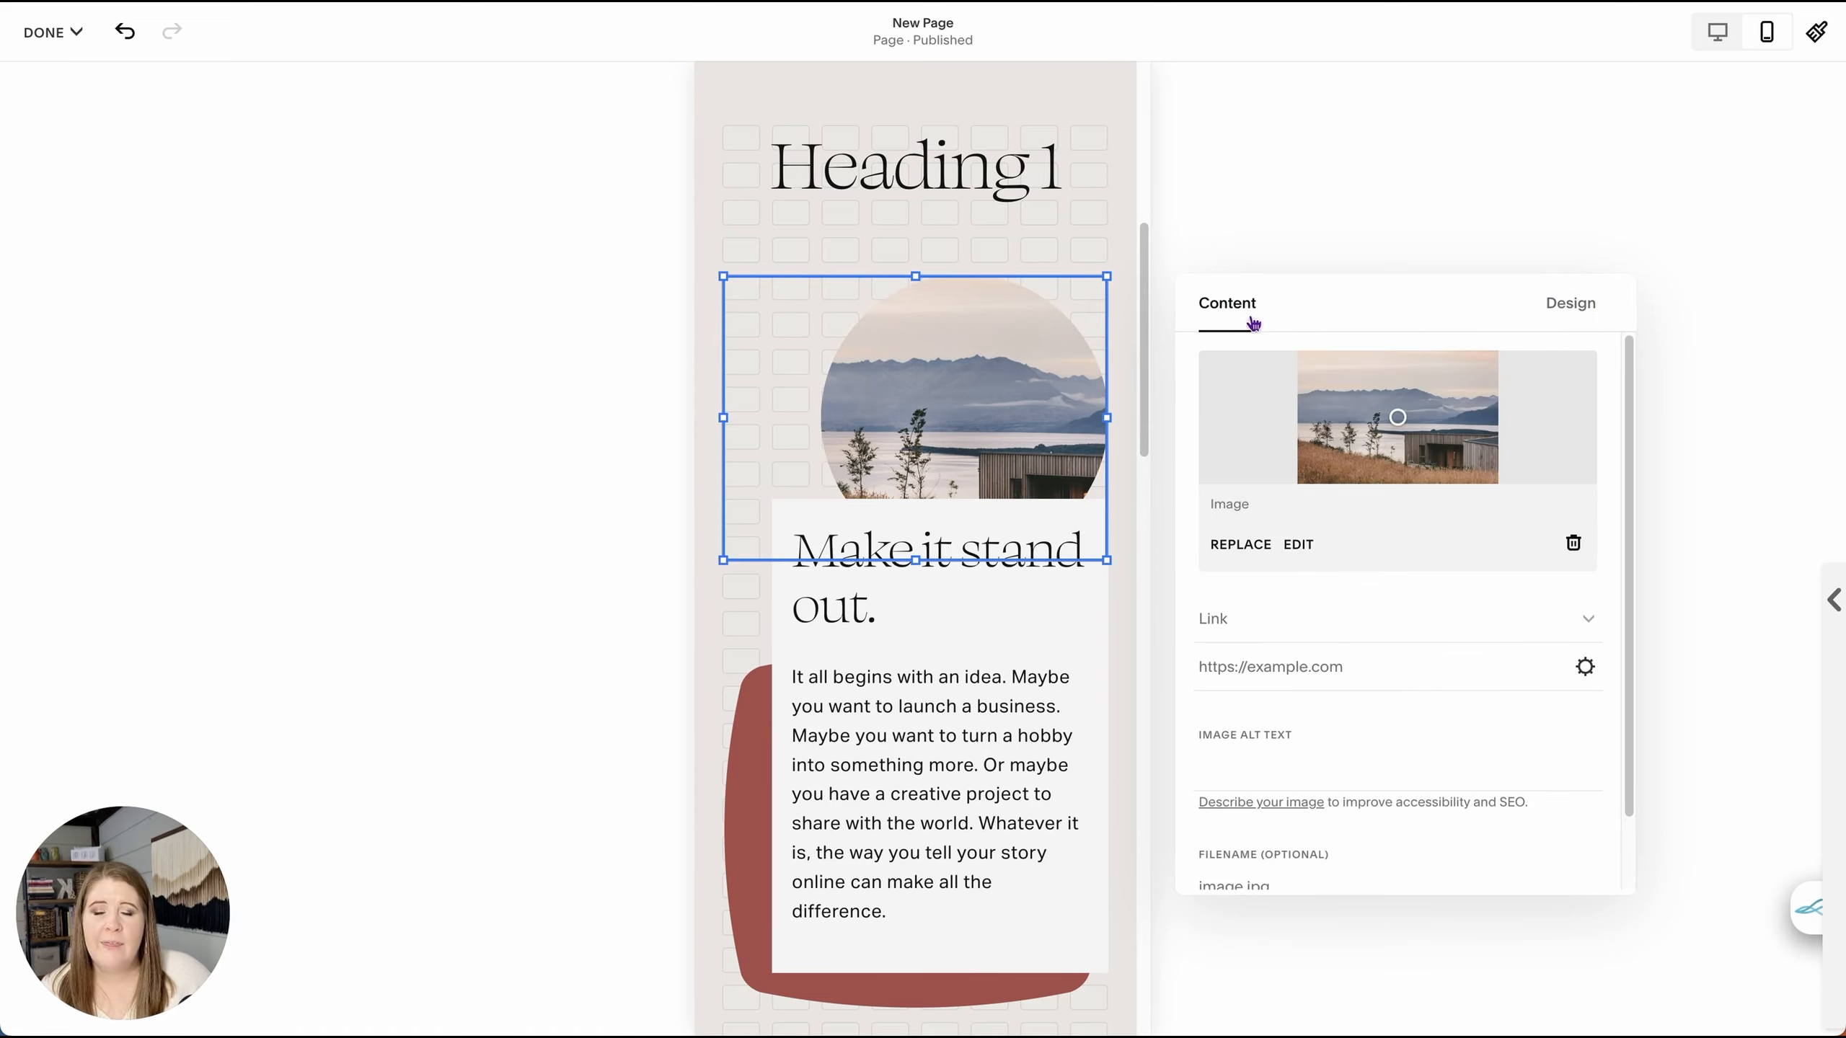
{"action": "left_click", "coordinate": [1723, 33]}
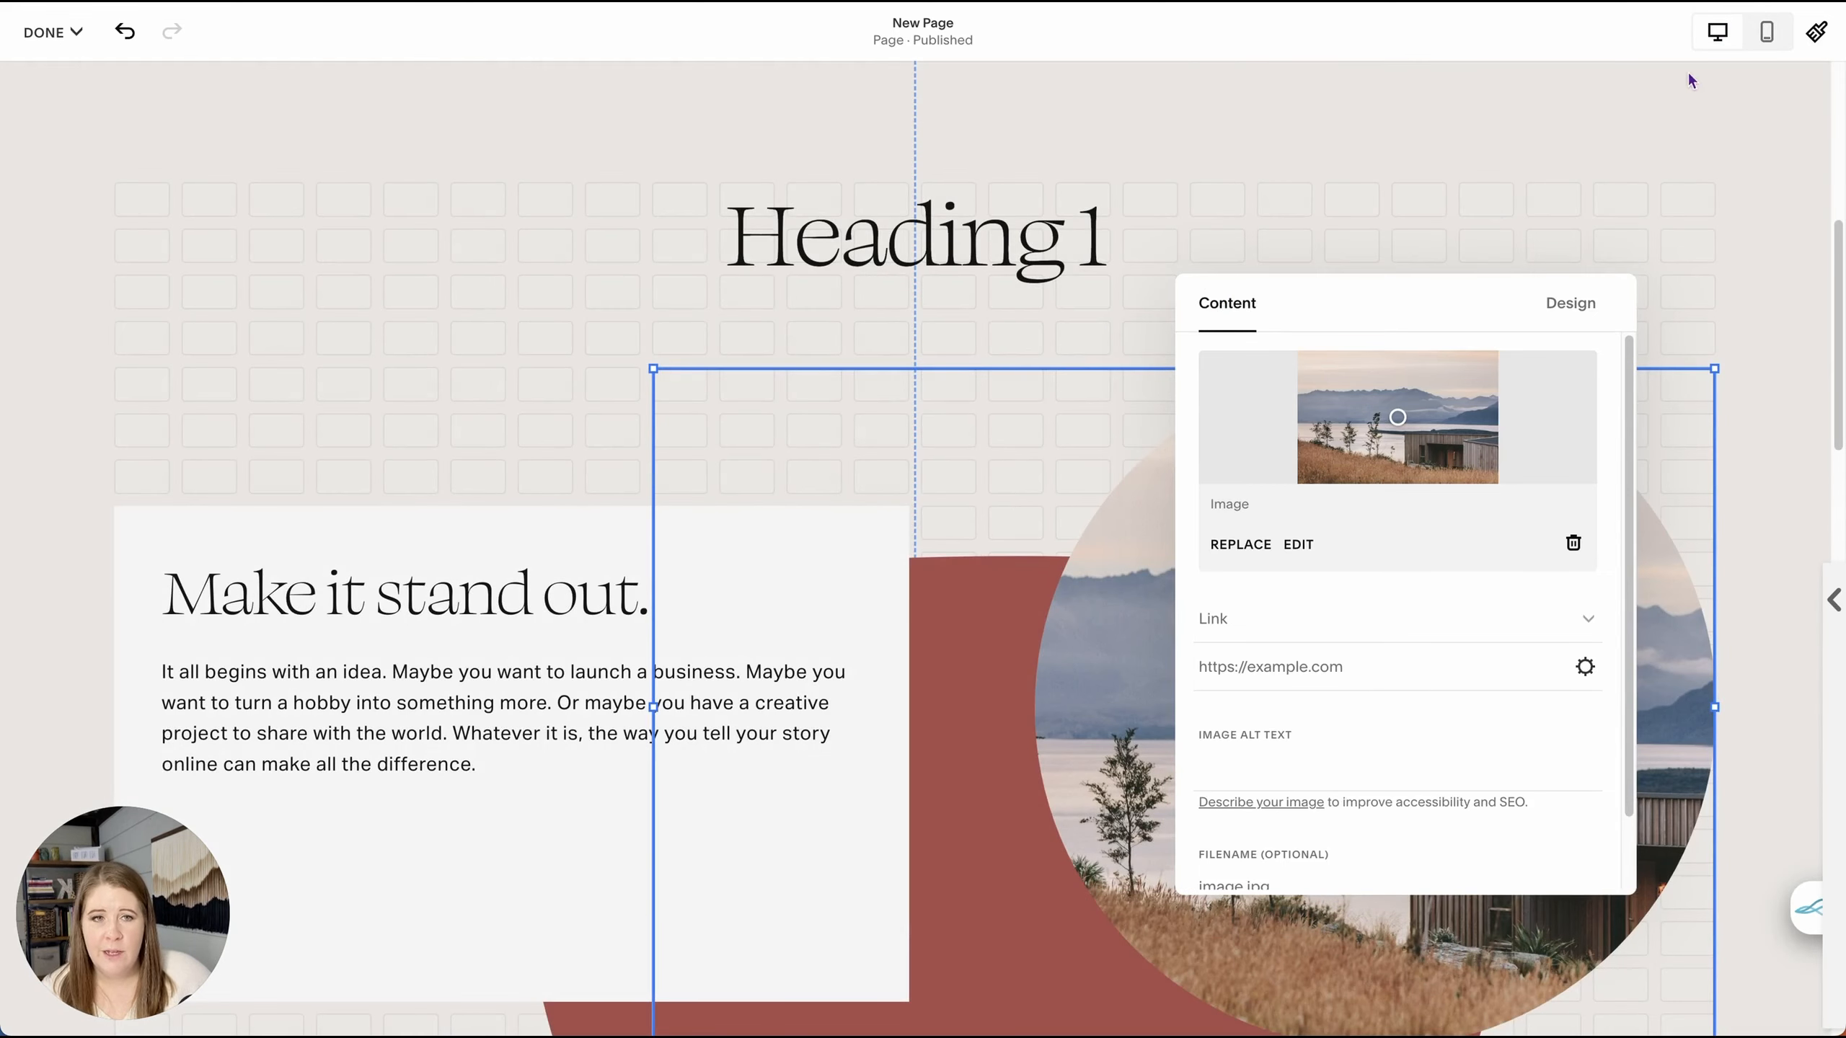
{"action": "left_click", "coordinate": [1767, 31]}
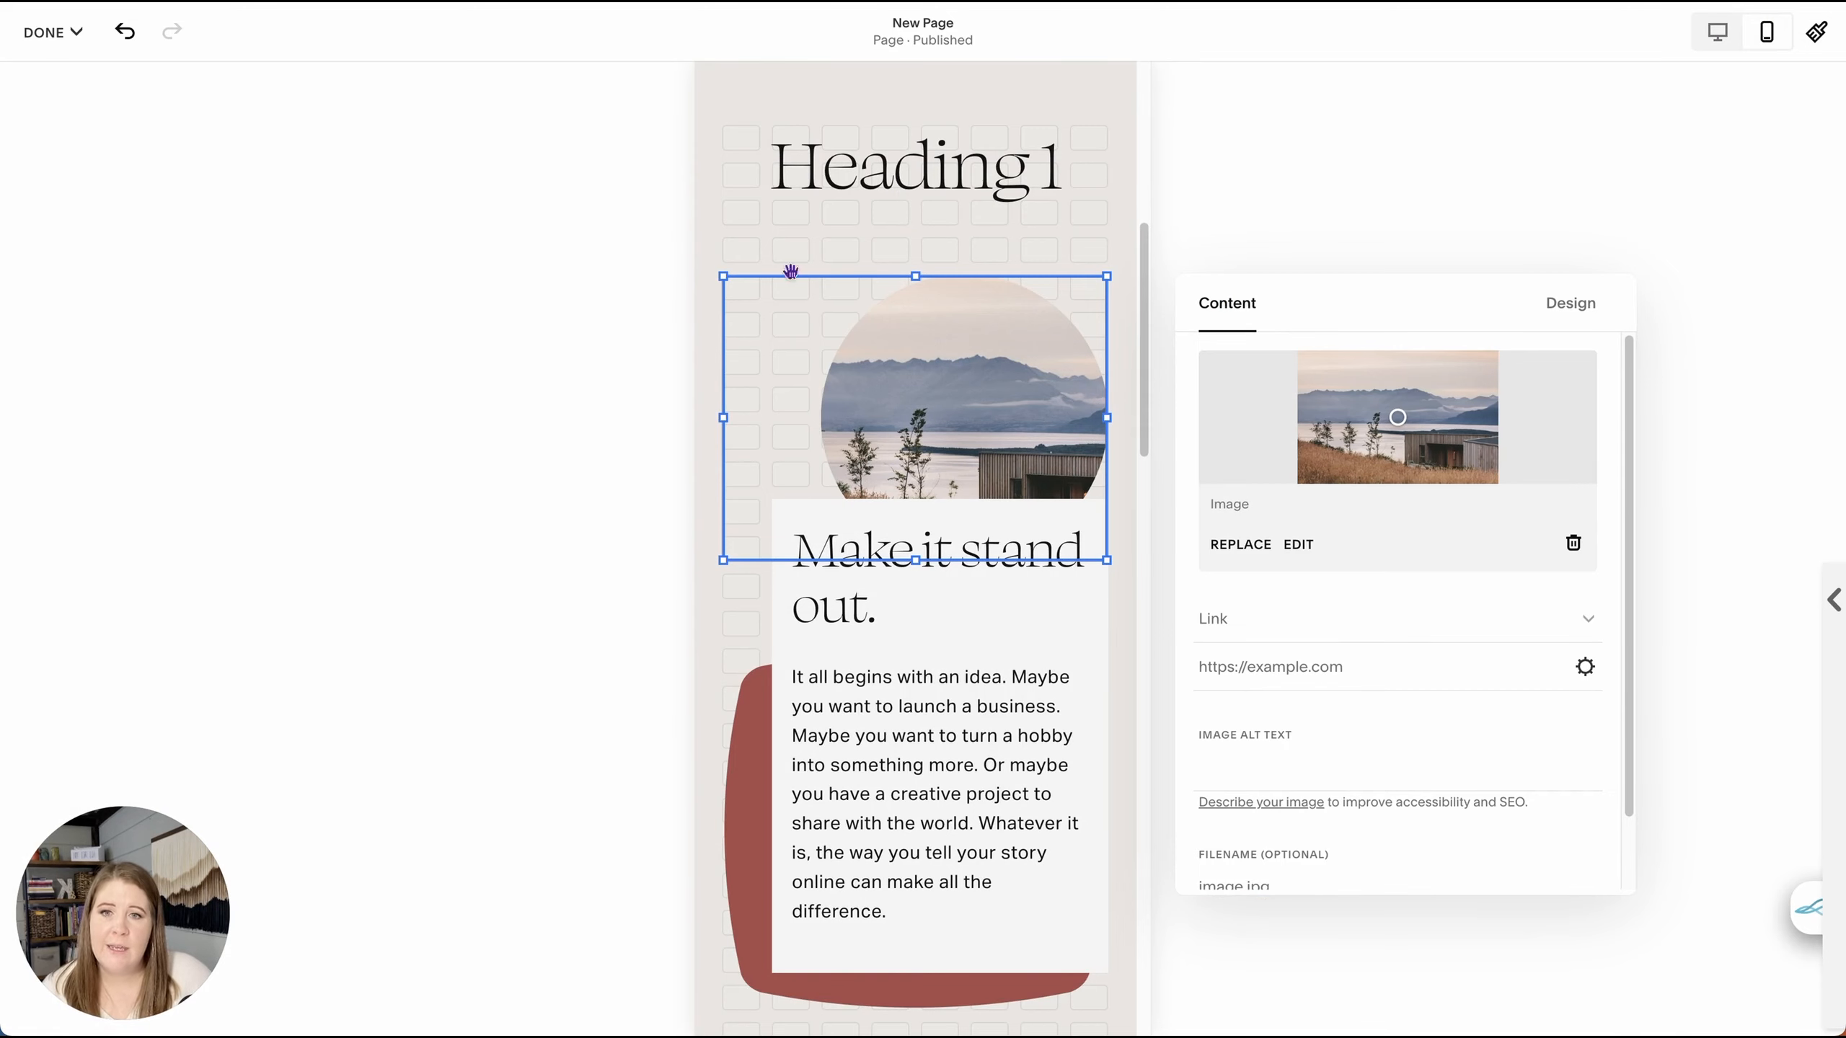
- Try the Fit design on the first image again, set it back to Fill and close its settings
{"action": "left_click", "coordinate": [1570, 302]}
{"action": "left_click", "coordinate": [1262, 379]}
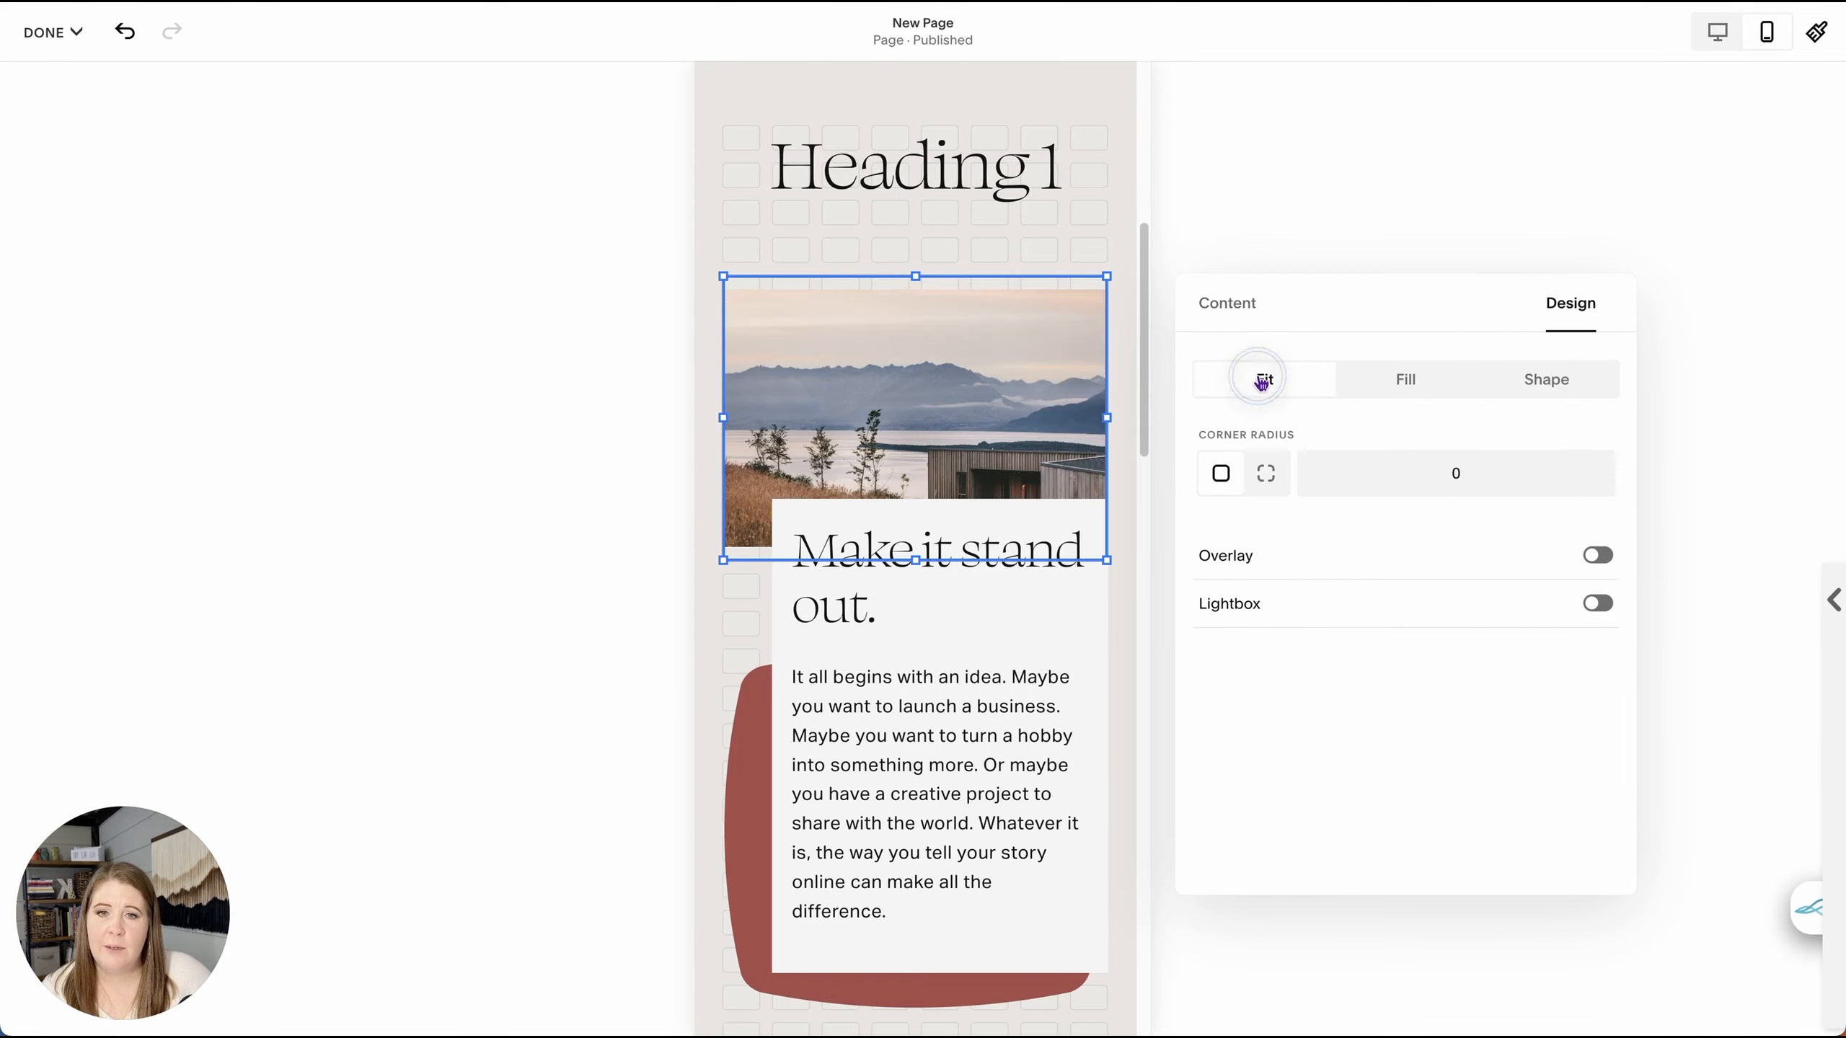
{"action": "left_click", "coordinate": [1394, 377]}
{"action": "left_click", "coordinate": [1093, 236]}
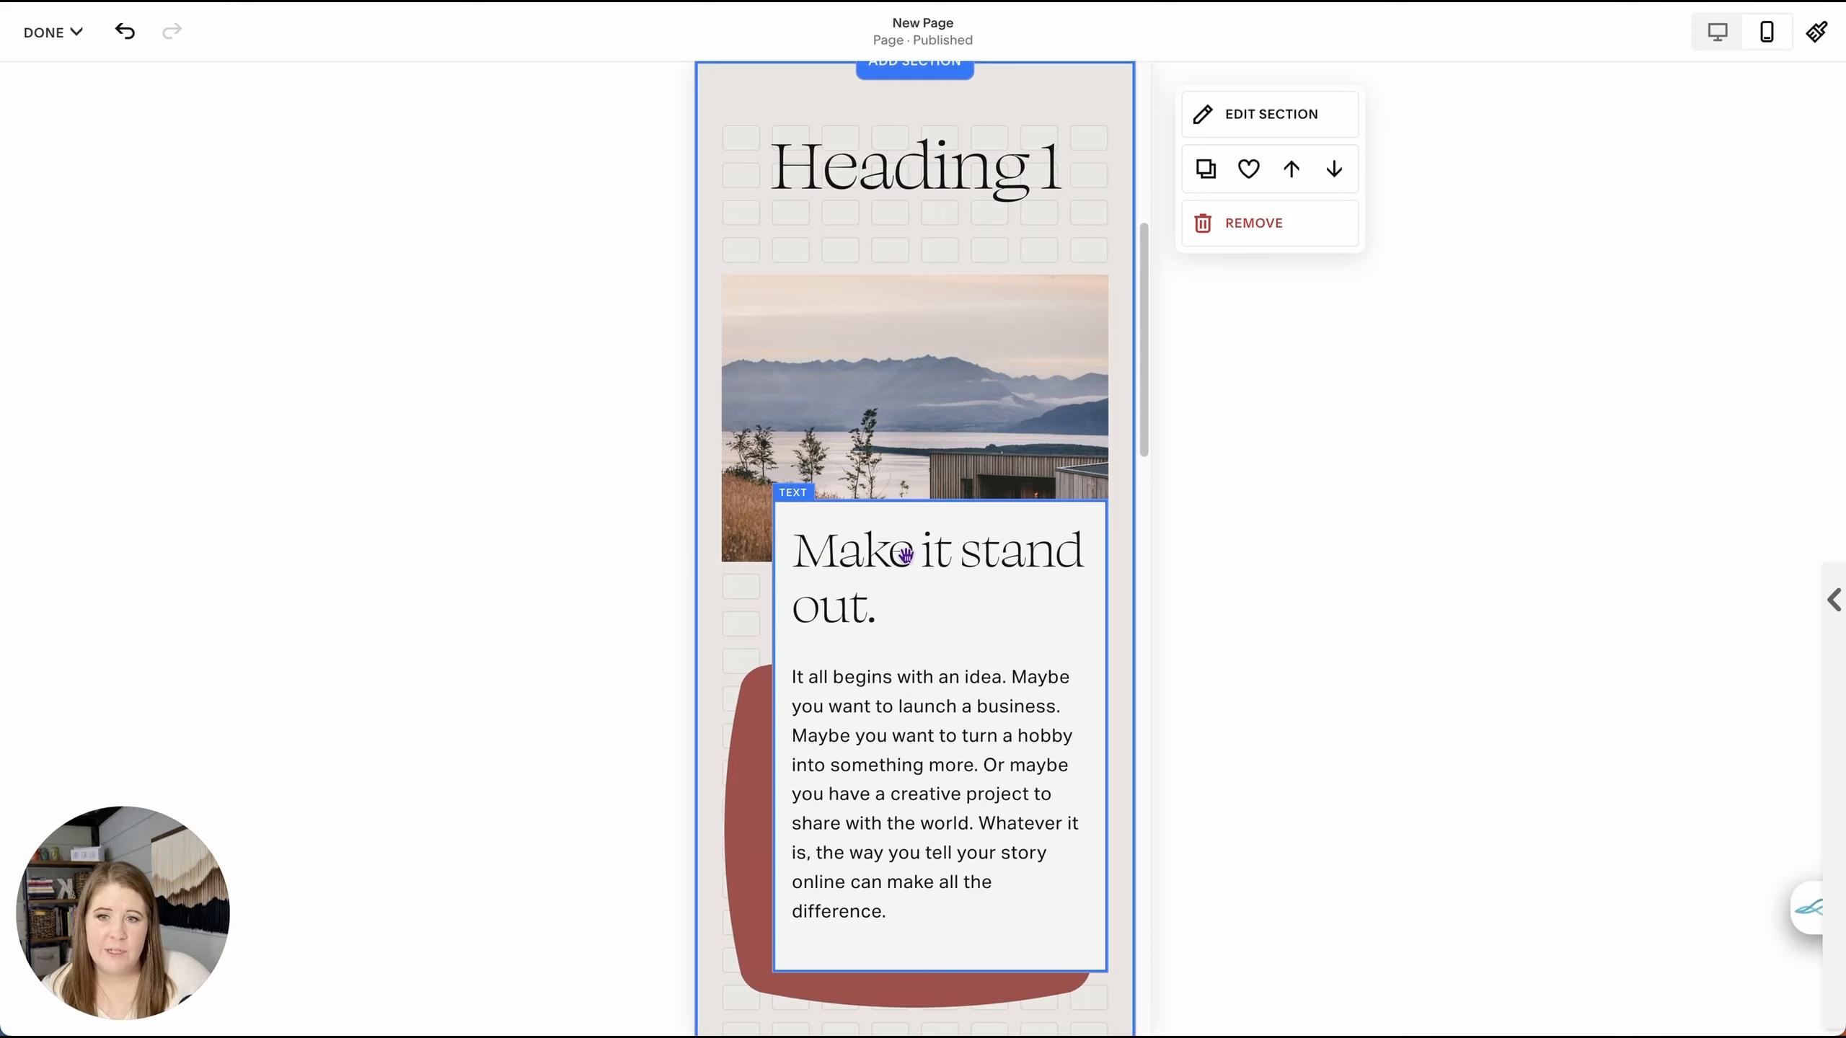
{"action": "left_click", "coordinate": [846, 582]}
{"action": "left_click", "coordinate": [874, 610]}
{"action": "left_click_drag", "start_coordinate": [874, 609], "coordinate": [839, 552]}
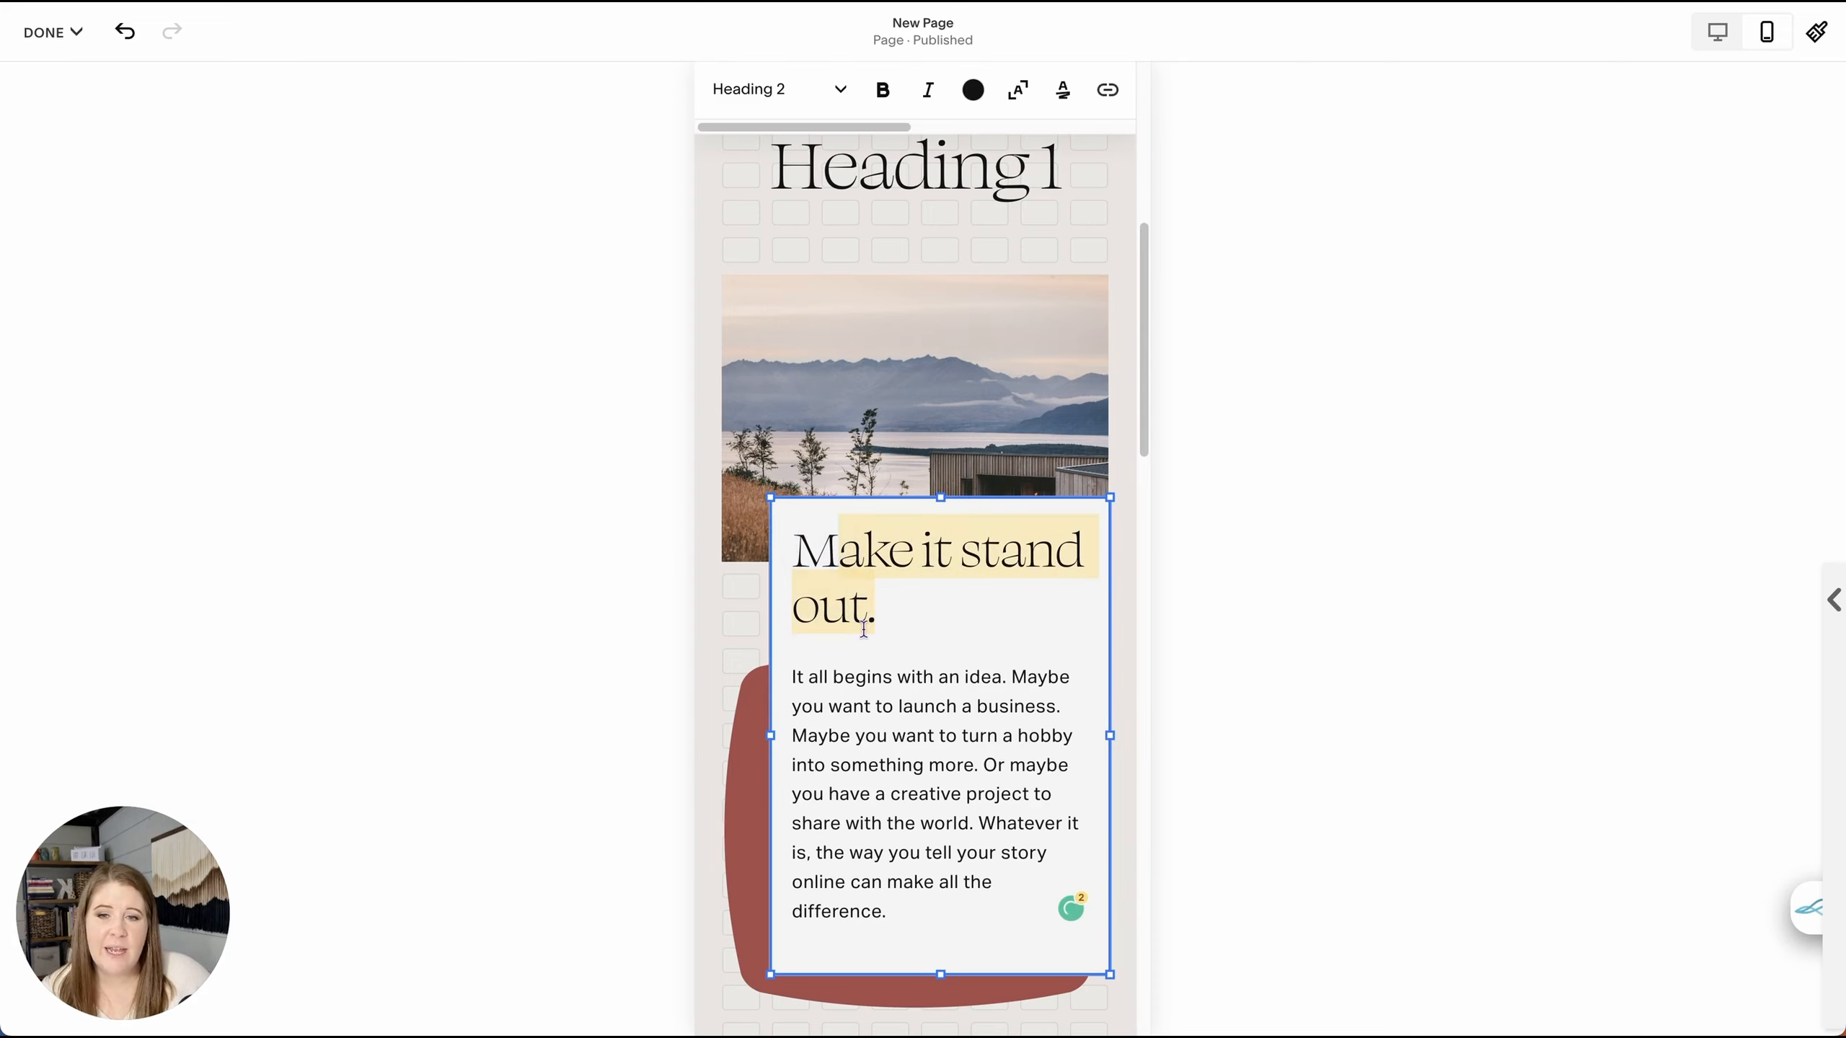
{"action": "left_click", "coordinate": [724, 674]}
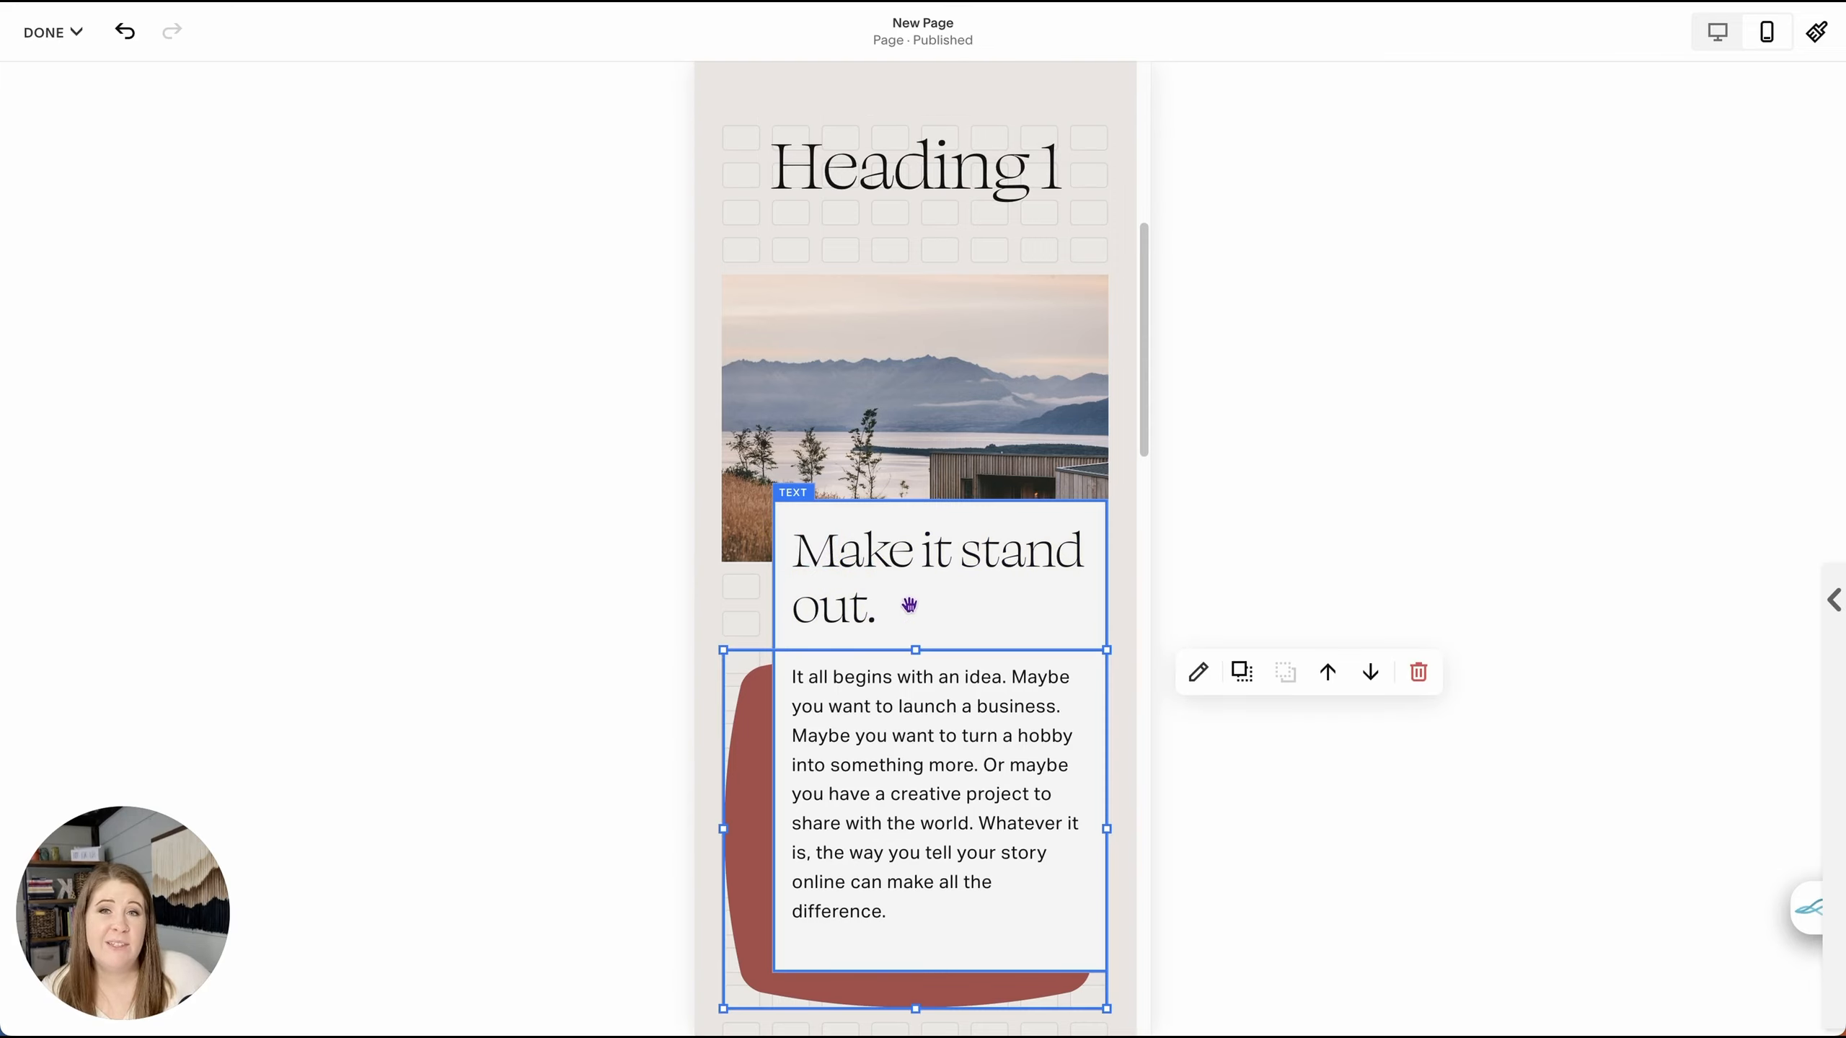
- Insert a line break before "stand" in the first text block's heading and switch to desktop view to check it
{"action": "left_click", "coordinate": [953, 554]}
{"action": "left_click", "coordinate": [961, 552]}
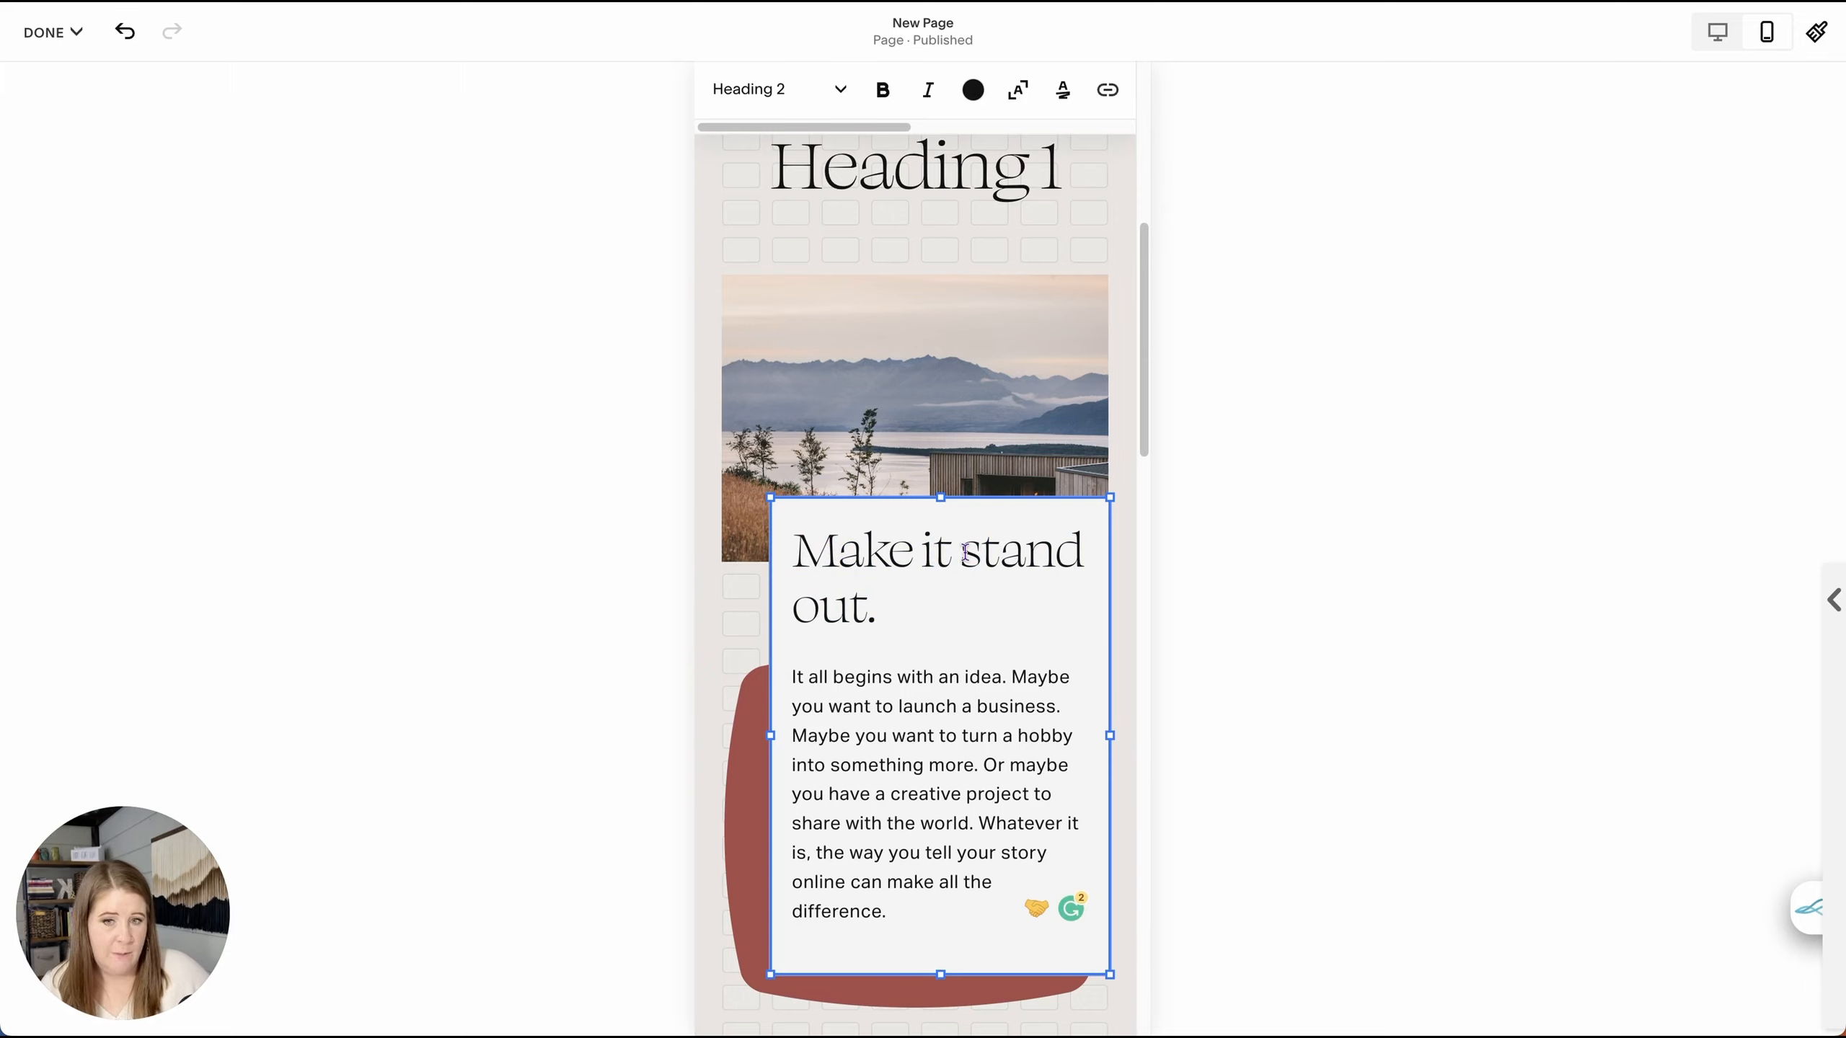
{"action": "key", "text": "shift+Return"}
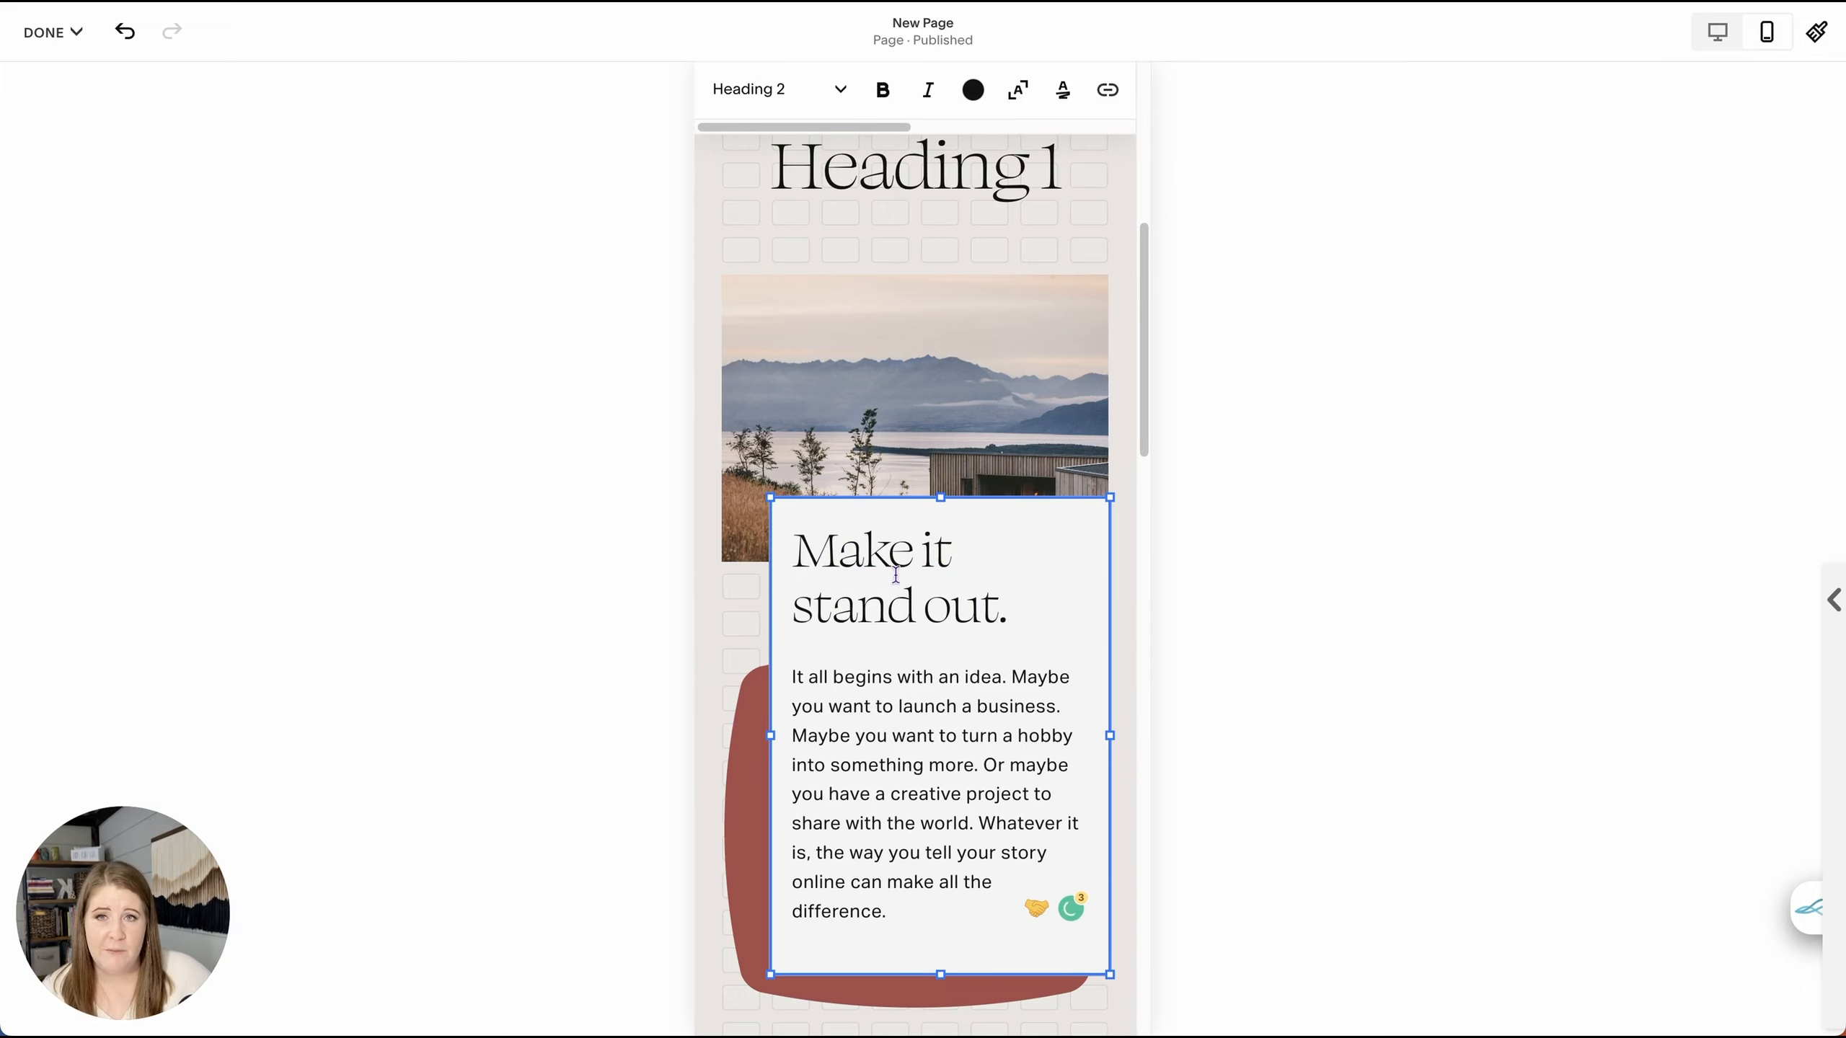
{"action": "left_click", "coordinate": [1720, 32]}
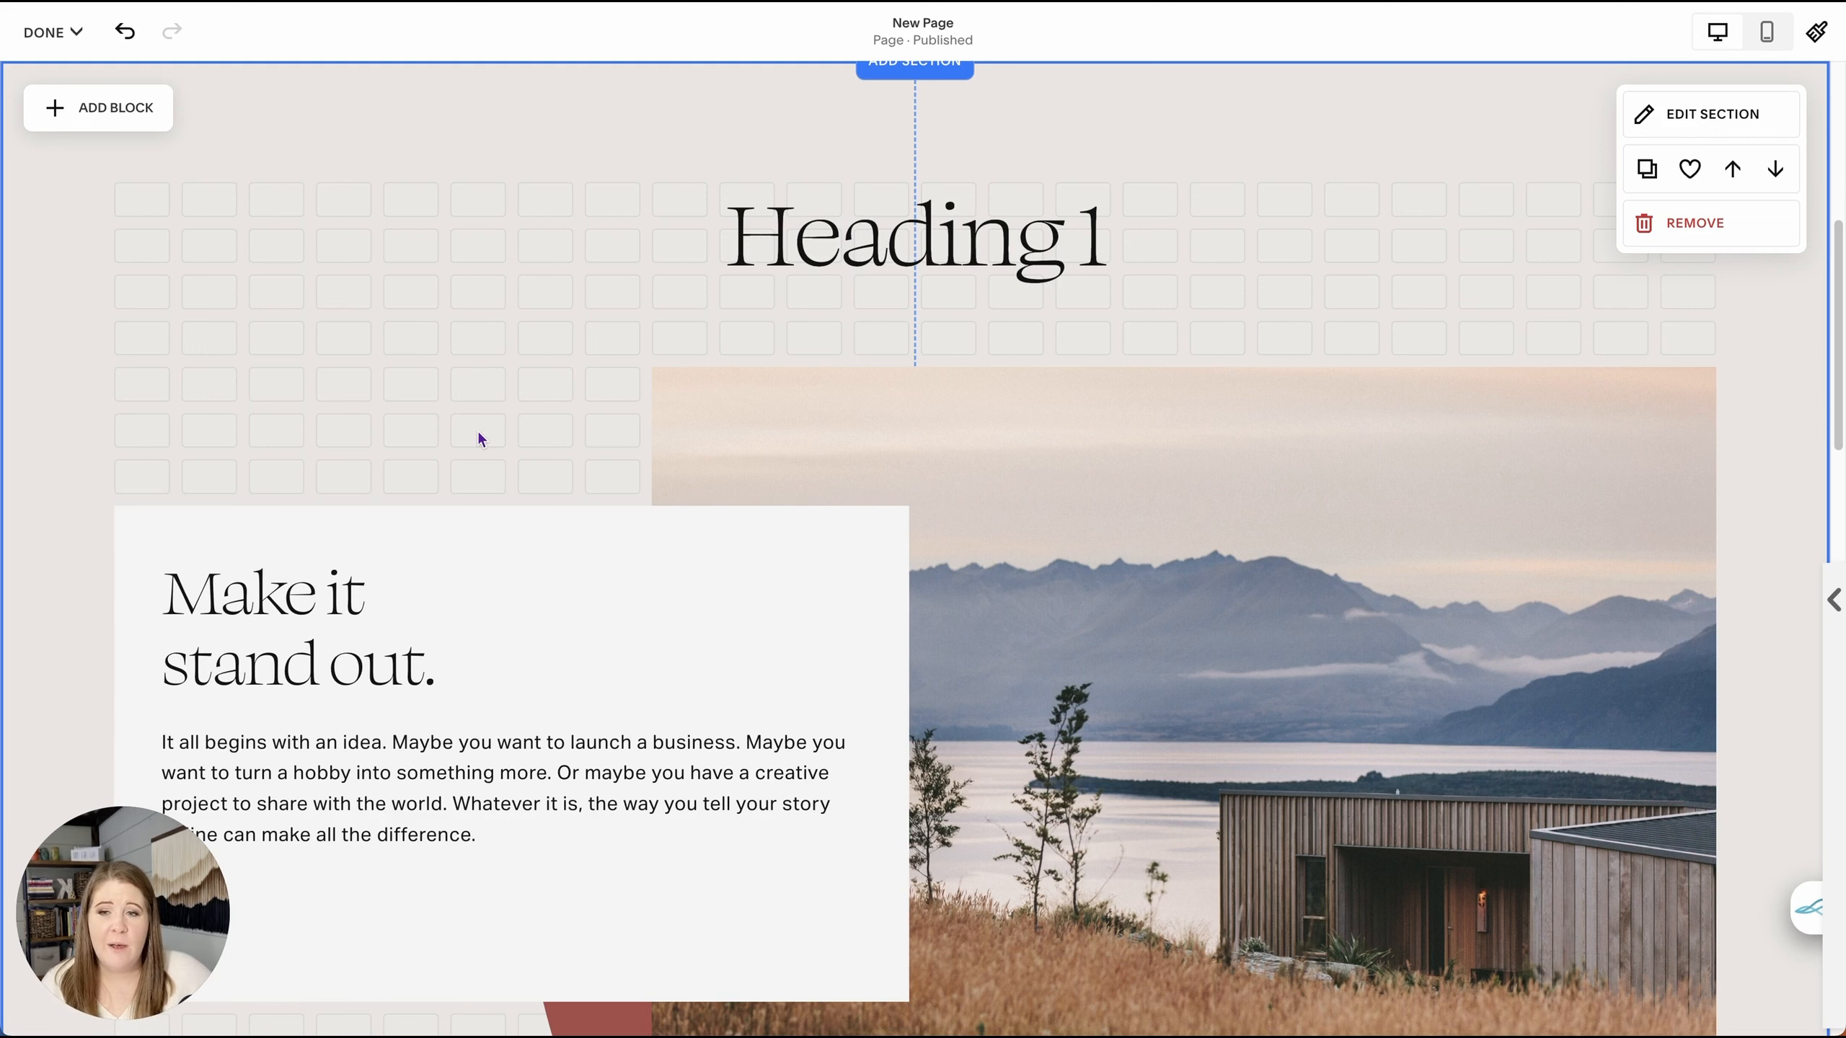
- Select the first text block, image and red shape together and try the left, center, right, top, middle and bottom alignments
{"action": "scroll", "coordinate": [479, 441], "scroll_direction": "down", "scroll_amount": 3}
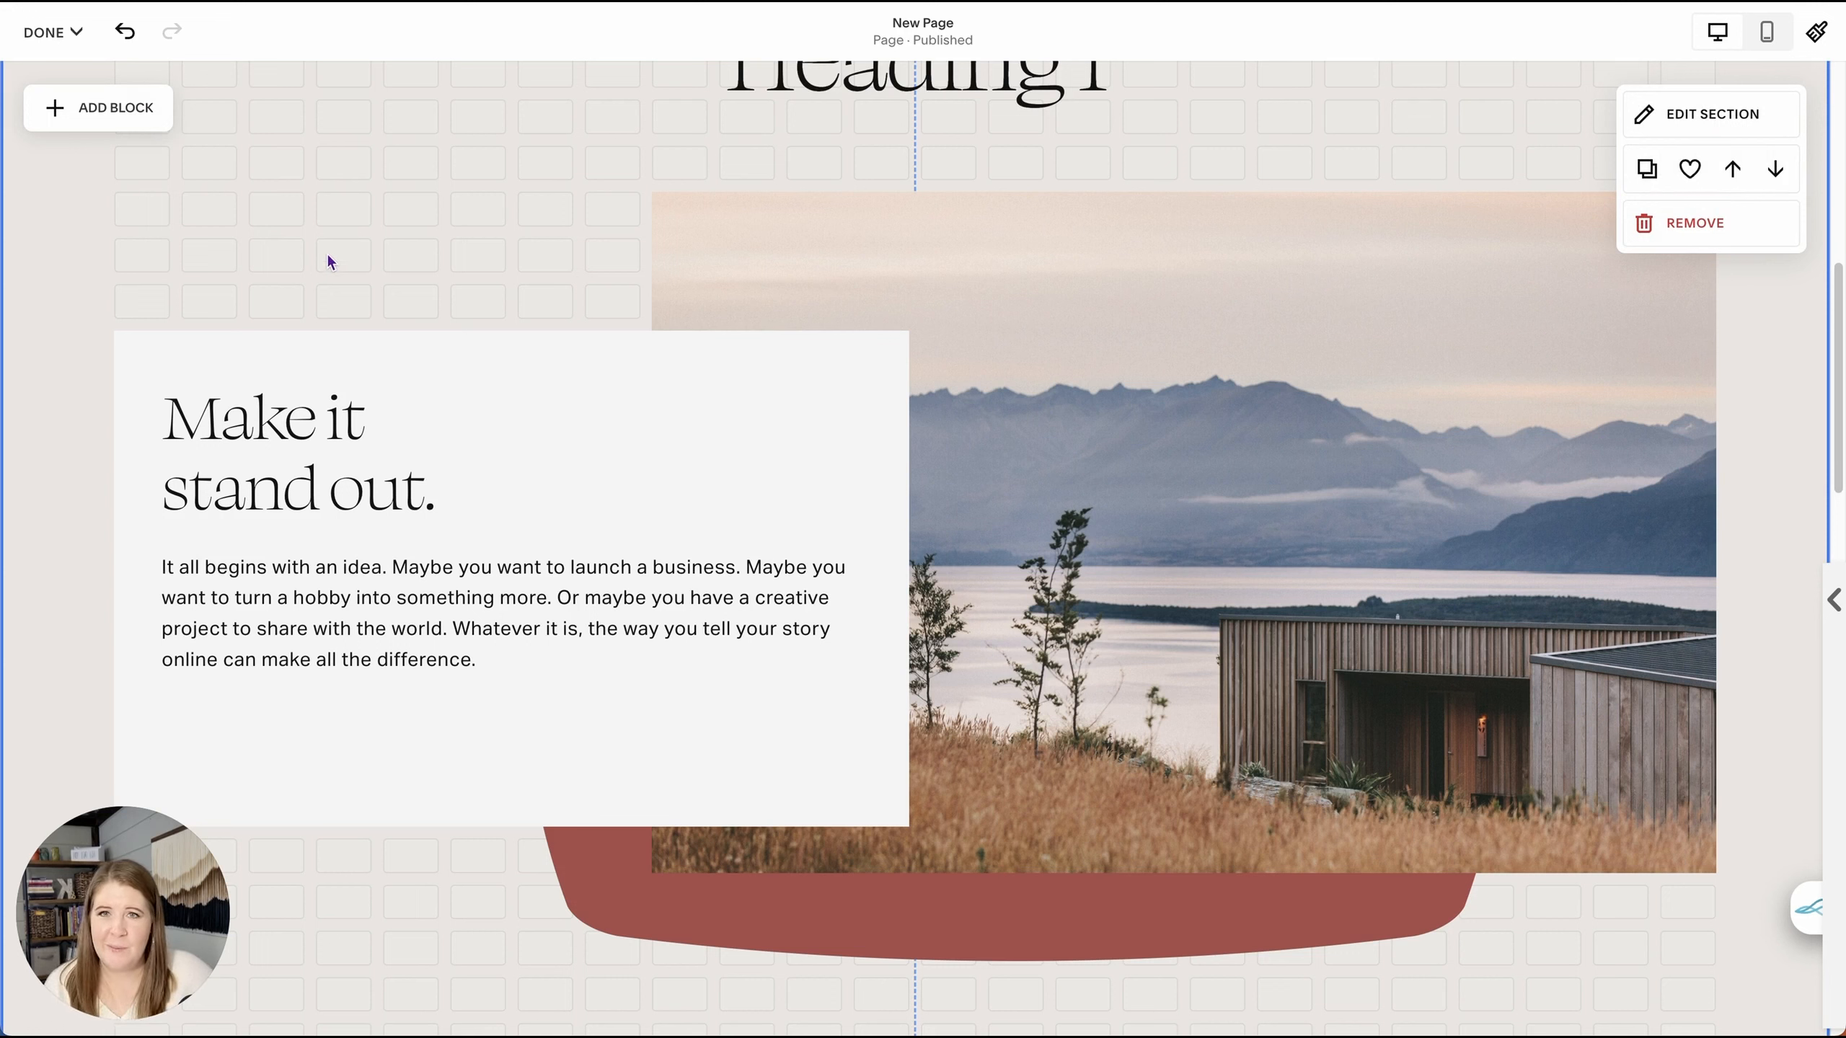
{"action": "left_click_drag", "start_coordinate": [325, 284], "coordinate": [1100, 916]}
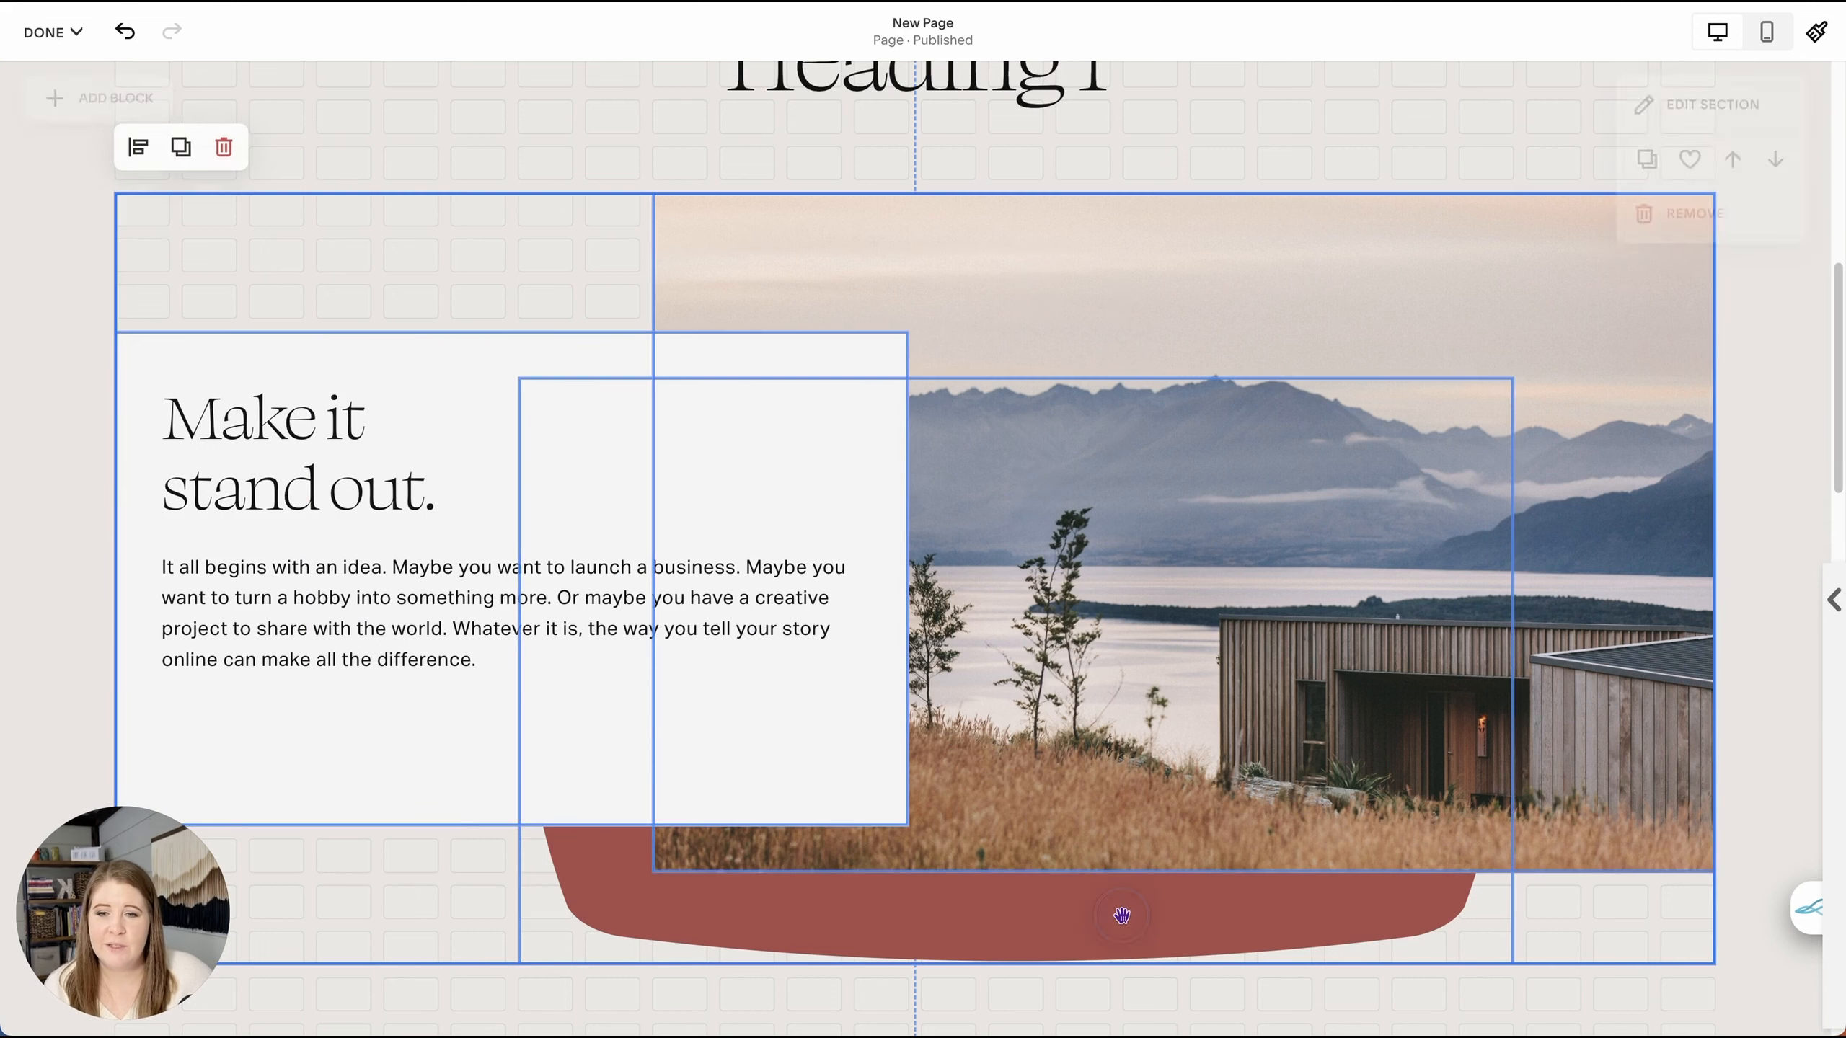
{"action": "left_click", "coordinate": [138, 152]}
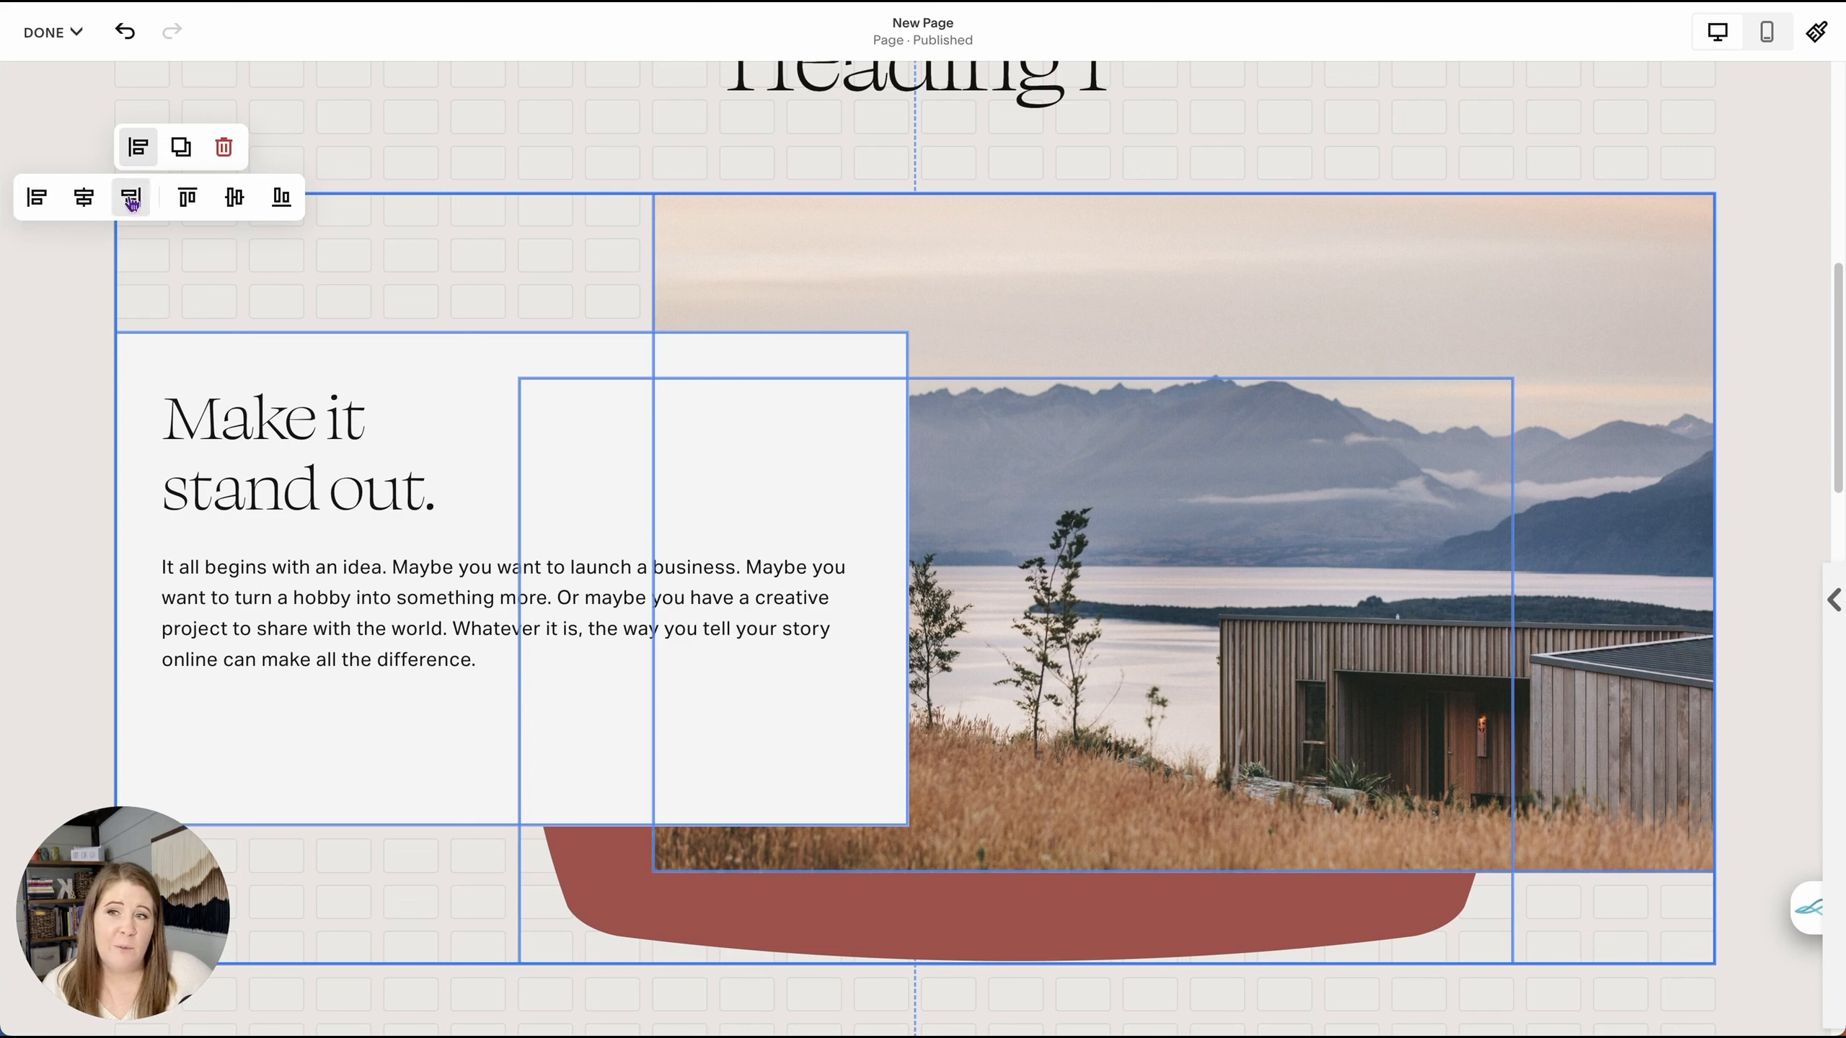
{"action": "left_click", "coordinate": [30, 204]}
{"action": "left_click", "coordinate": [84, 197]}
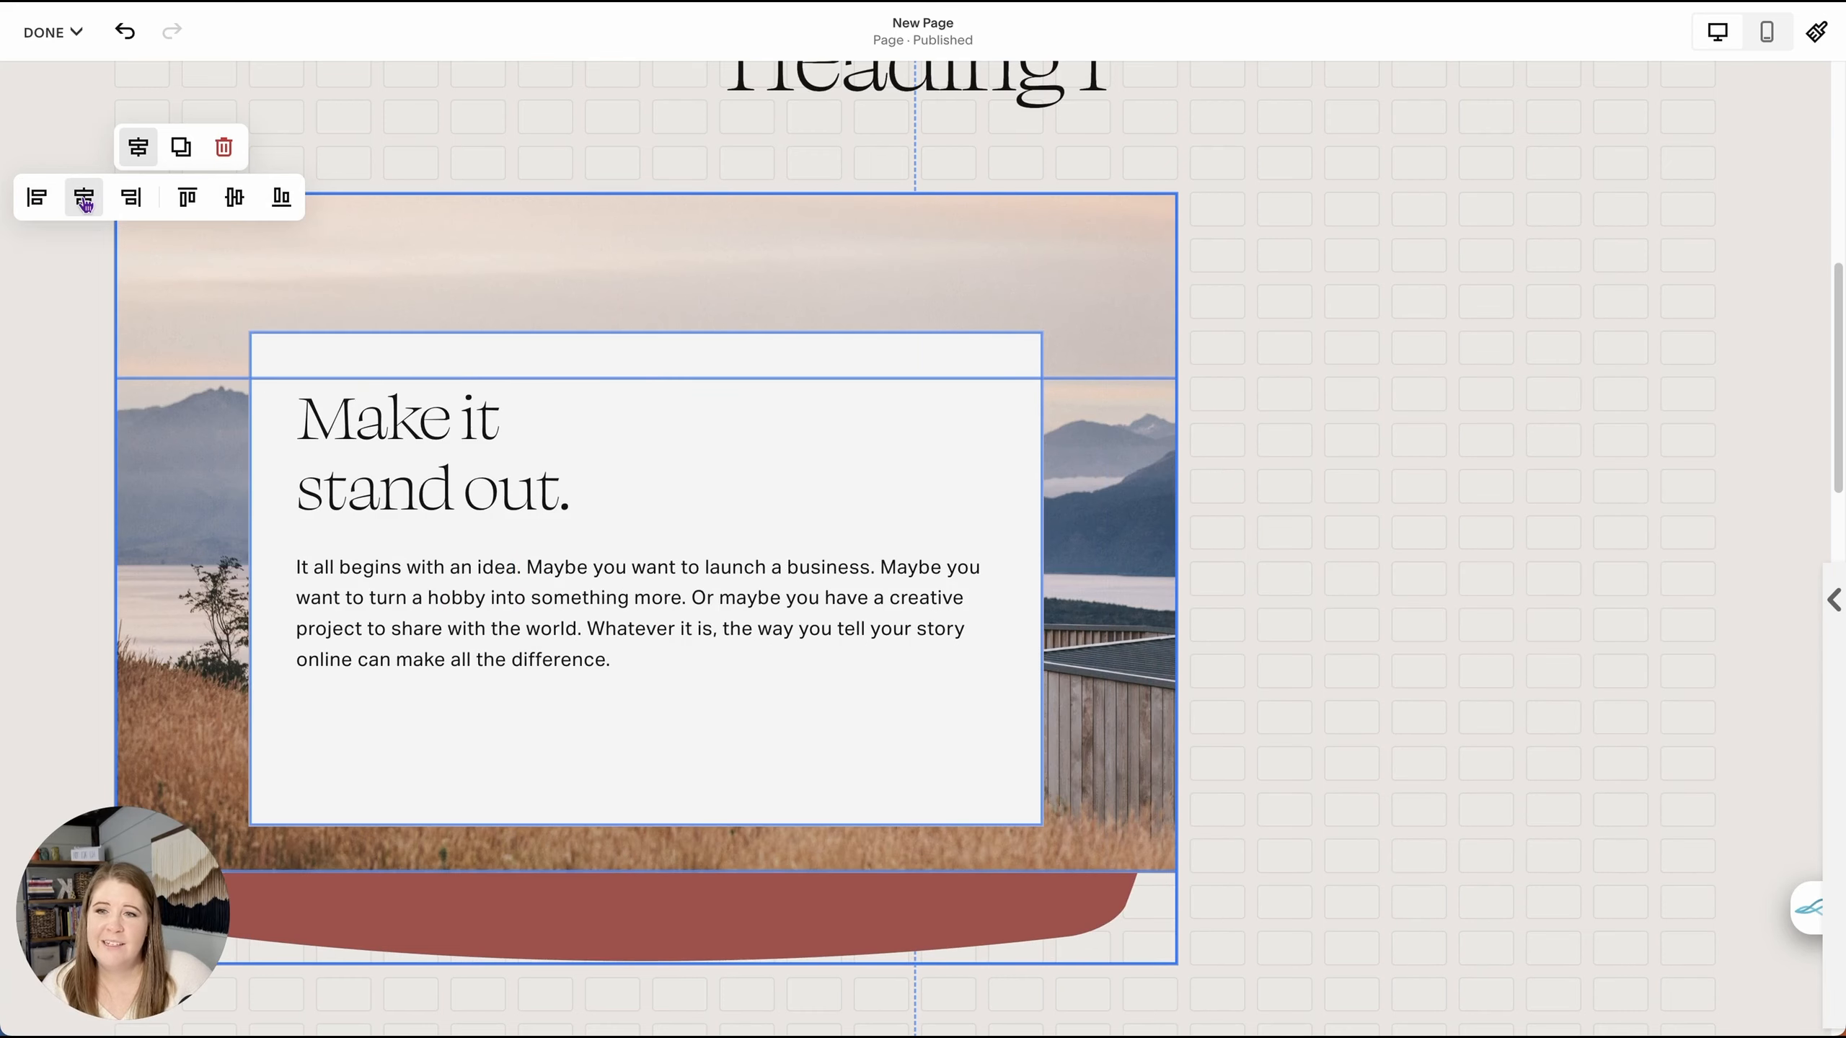
{"action": "left_click", "coordinate": [129, 198]}
{"action": "left_click", "coordinate": [186, 203]}
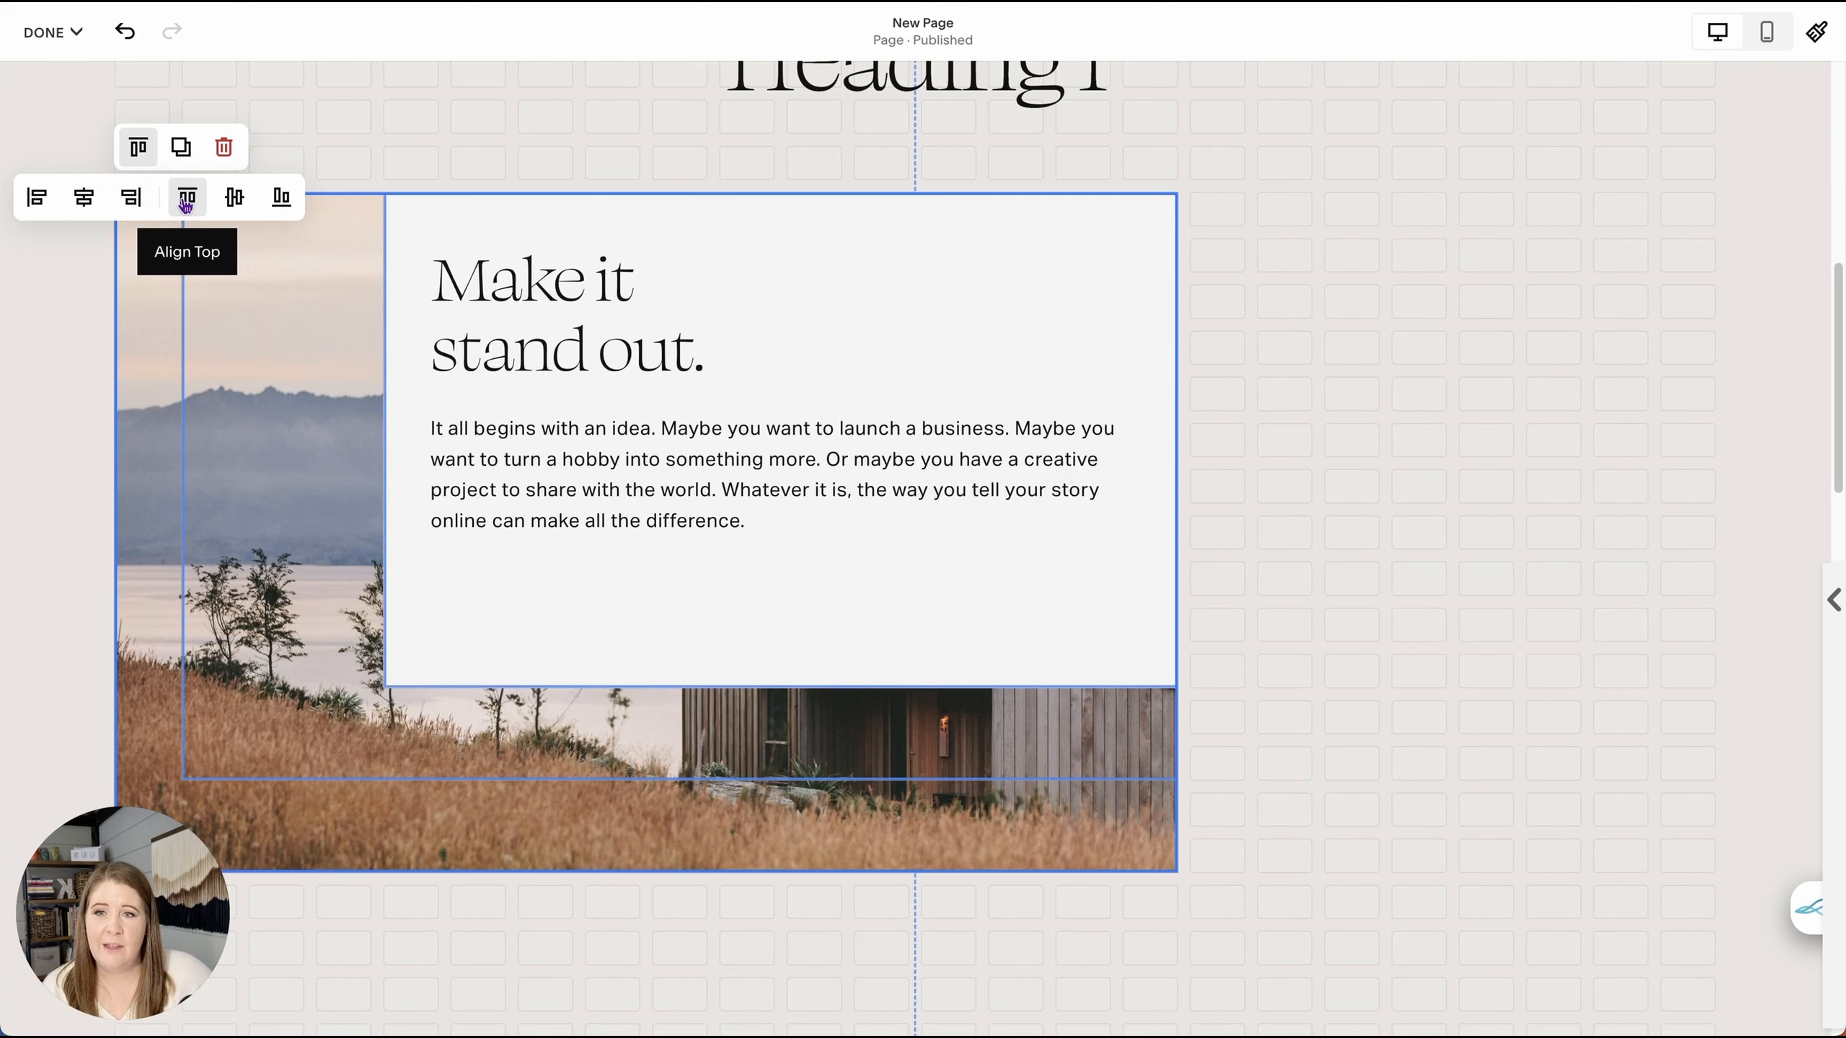
{"action": "left_click", "coordinate": [234, 198]}
{"action": "left_click", "coordinate": [280, 206]}
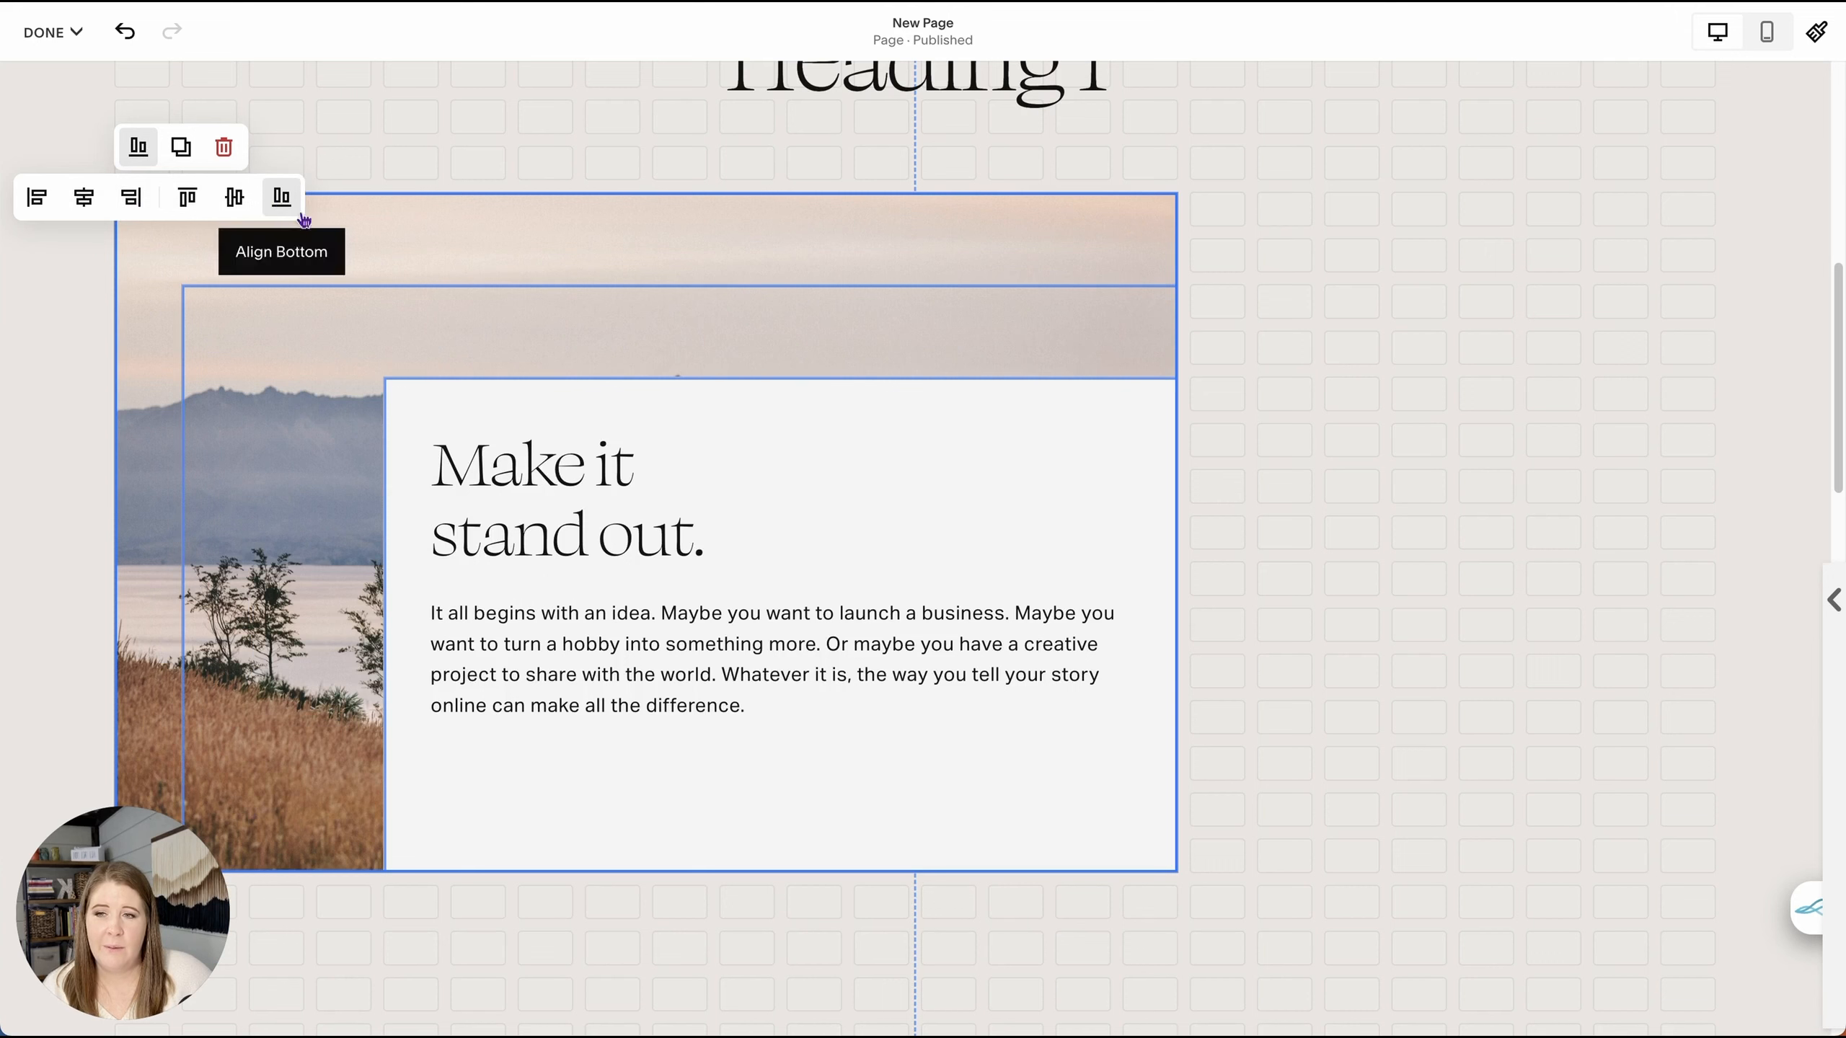
{"action": "left_click", "coordinate": [1306, 300]}
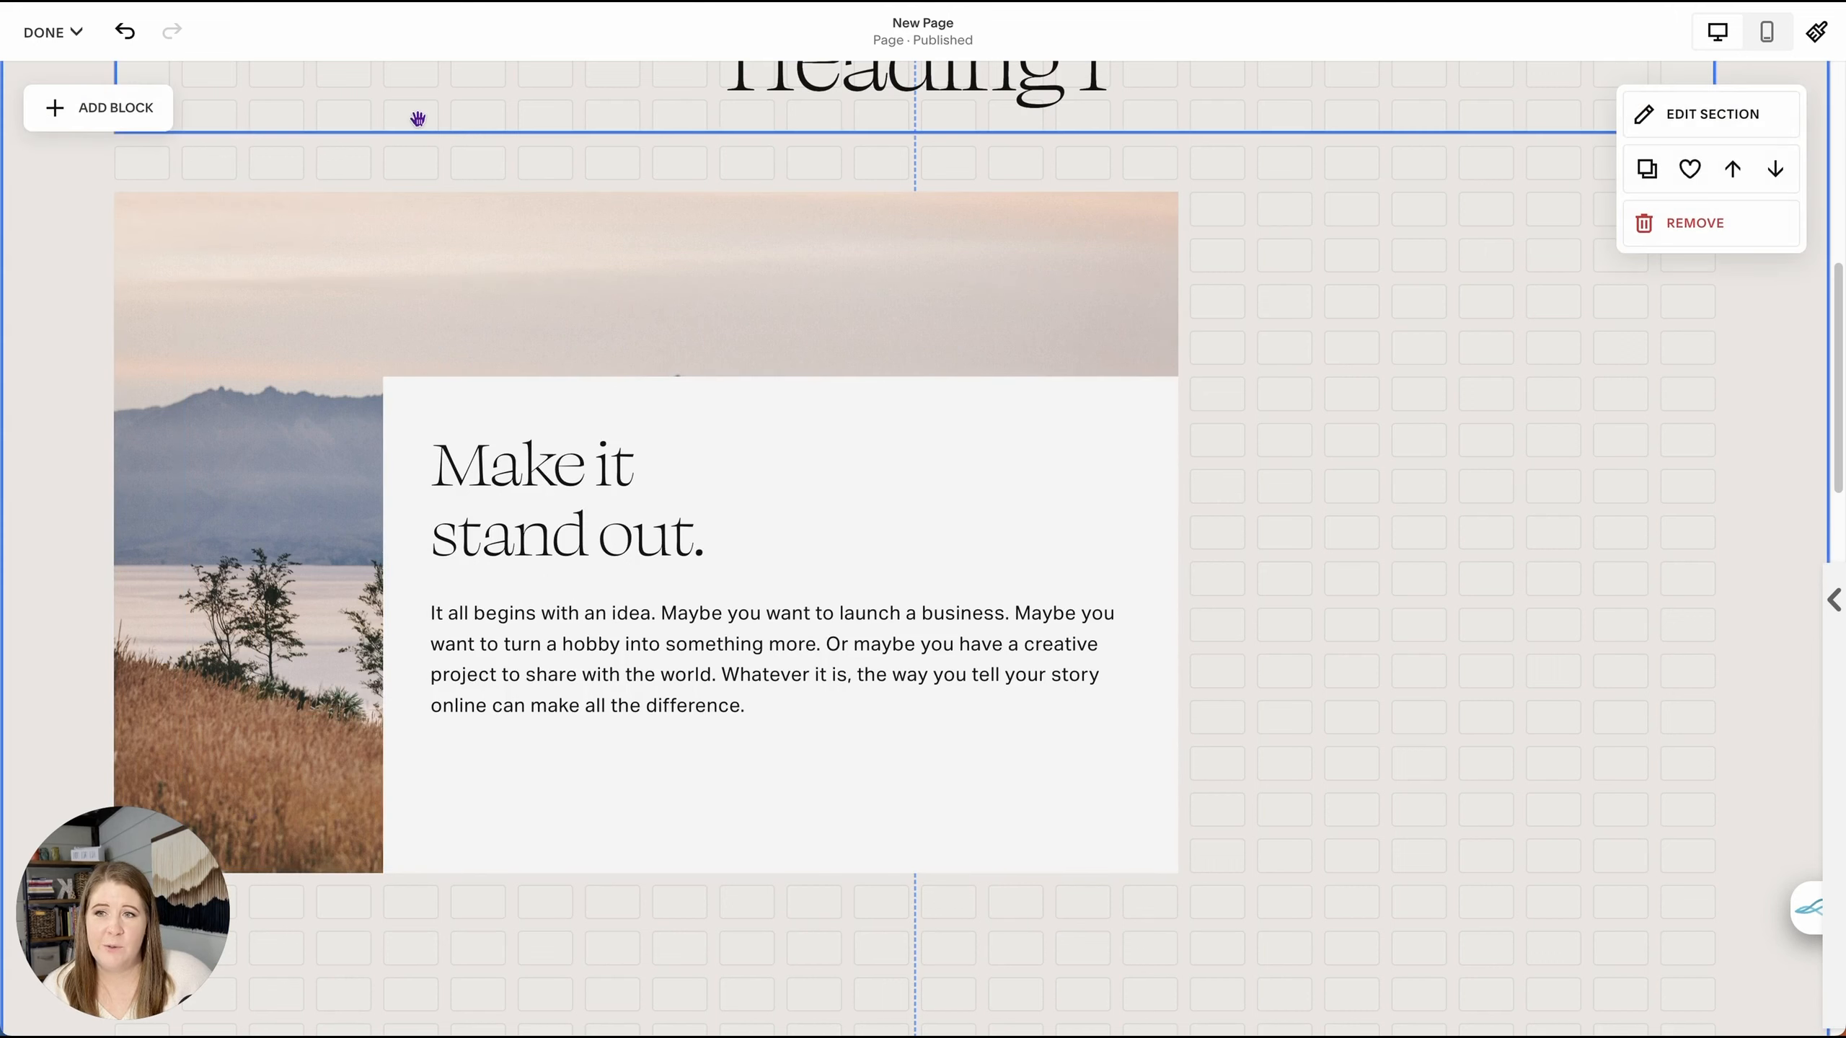
- Undo the alignment changes made to the first text block, image and red shape
{"action": "left_click", "coordinate": [126, 42]}
{"action": "left_click", "coordinate": [125, 42]}
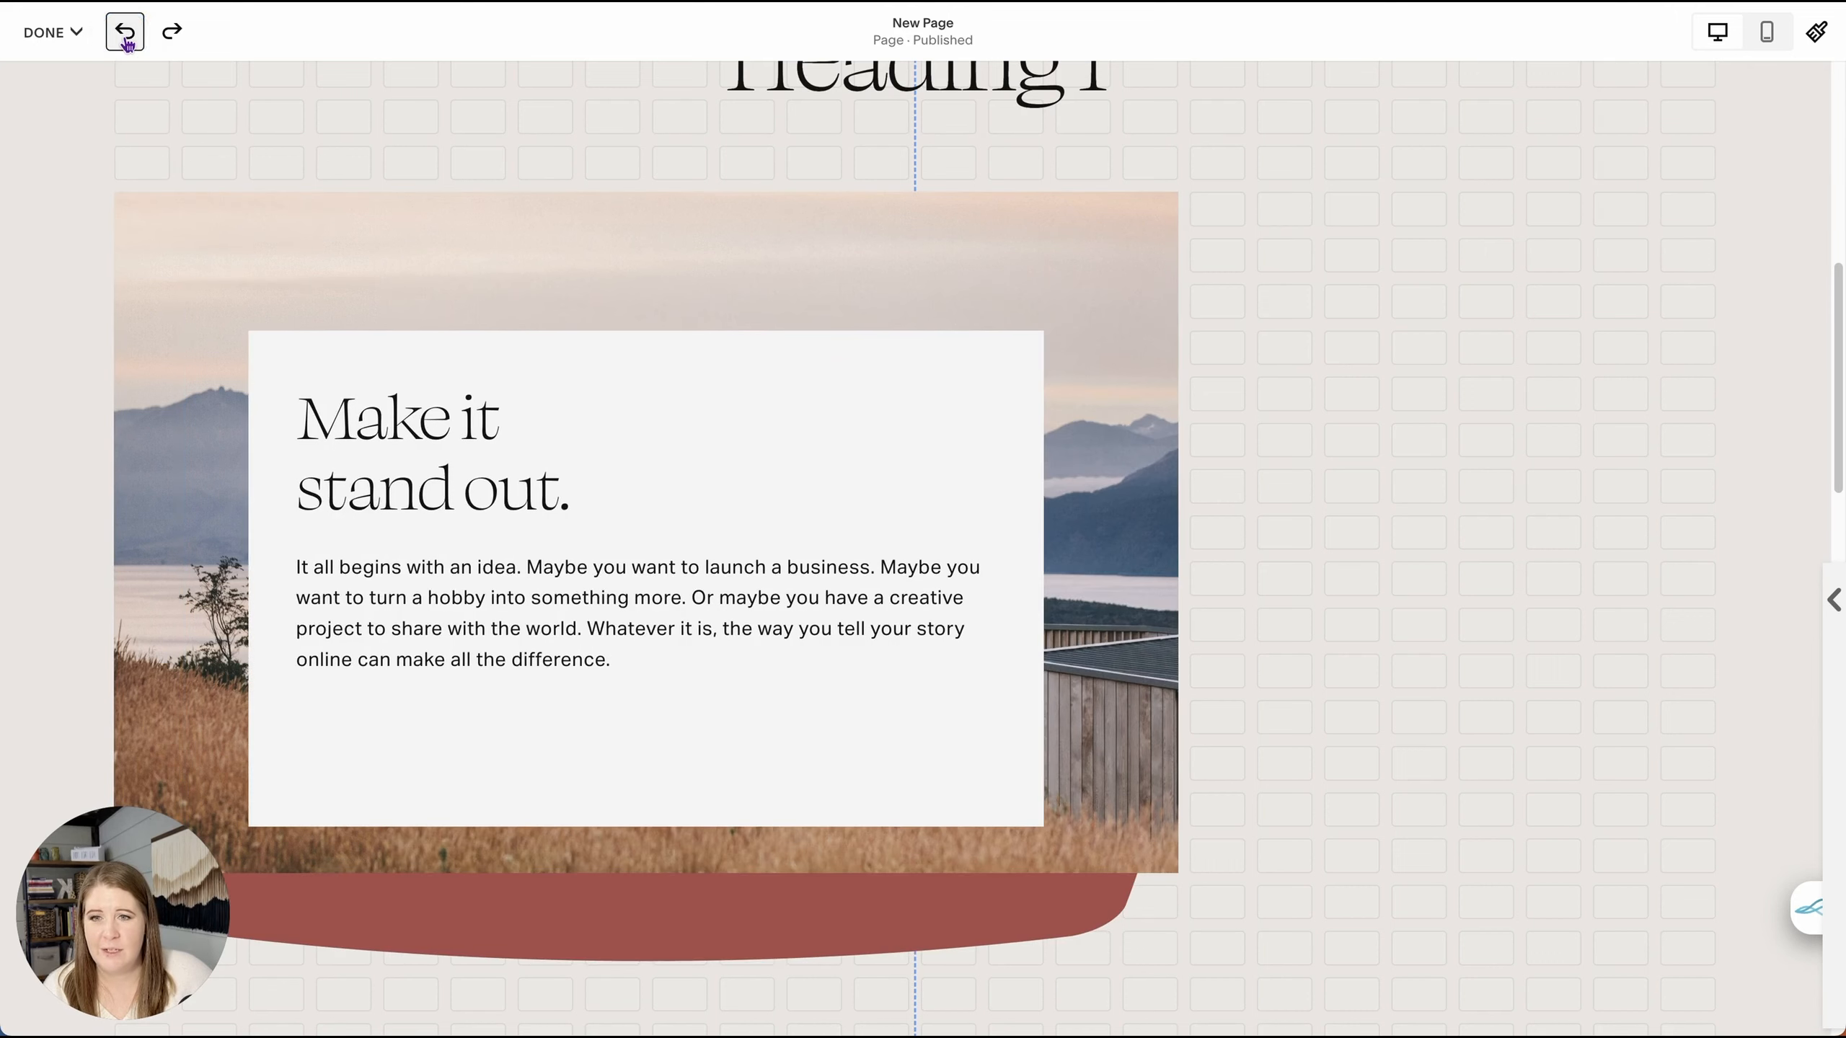
{"action": "left_click", "coordinate": [125, 41]}
{"action": "left_click", "coordinate": [125, 42]}
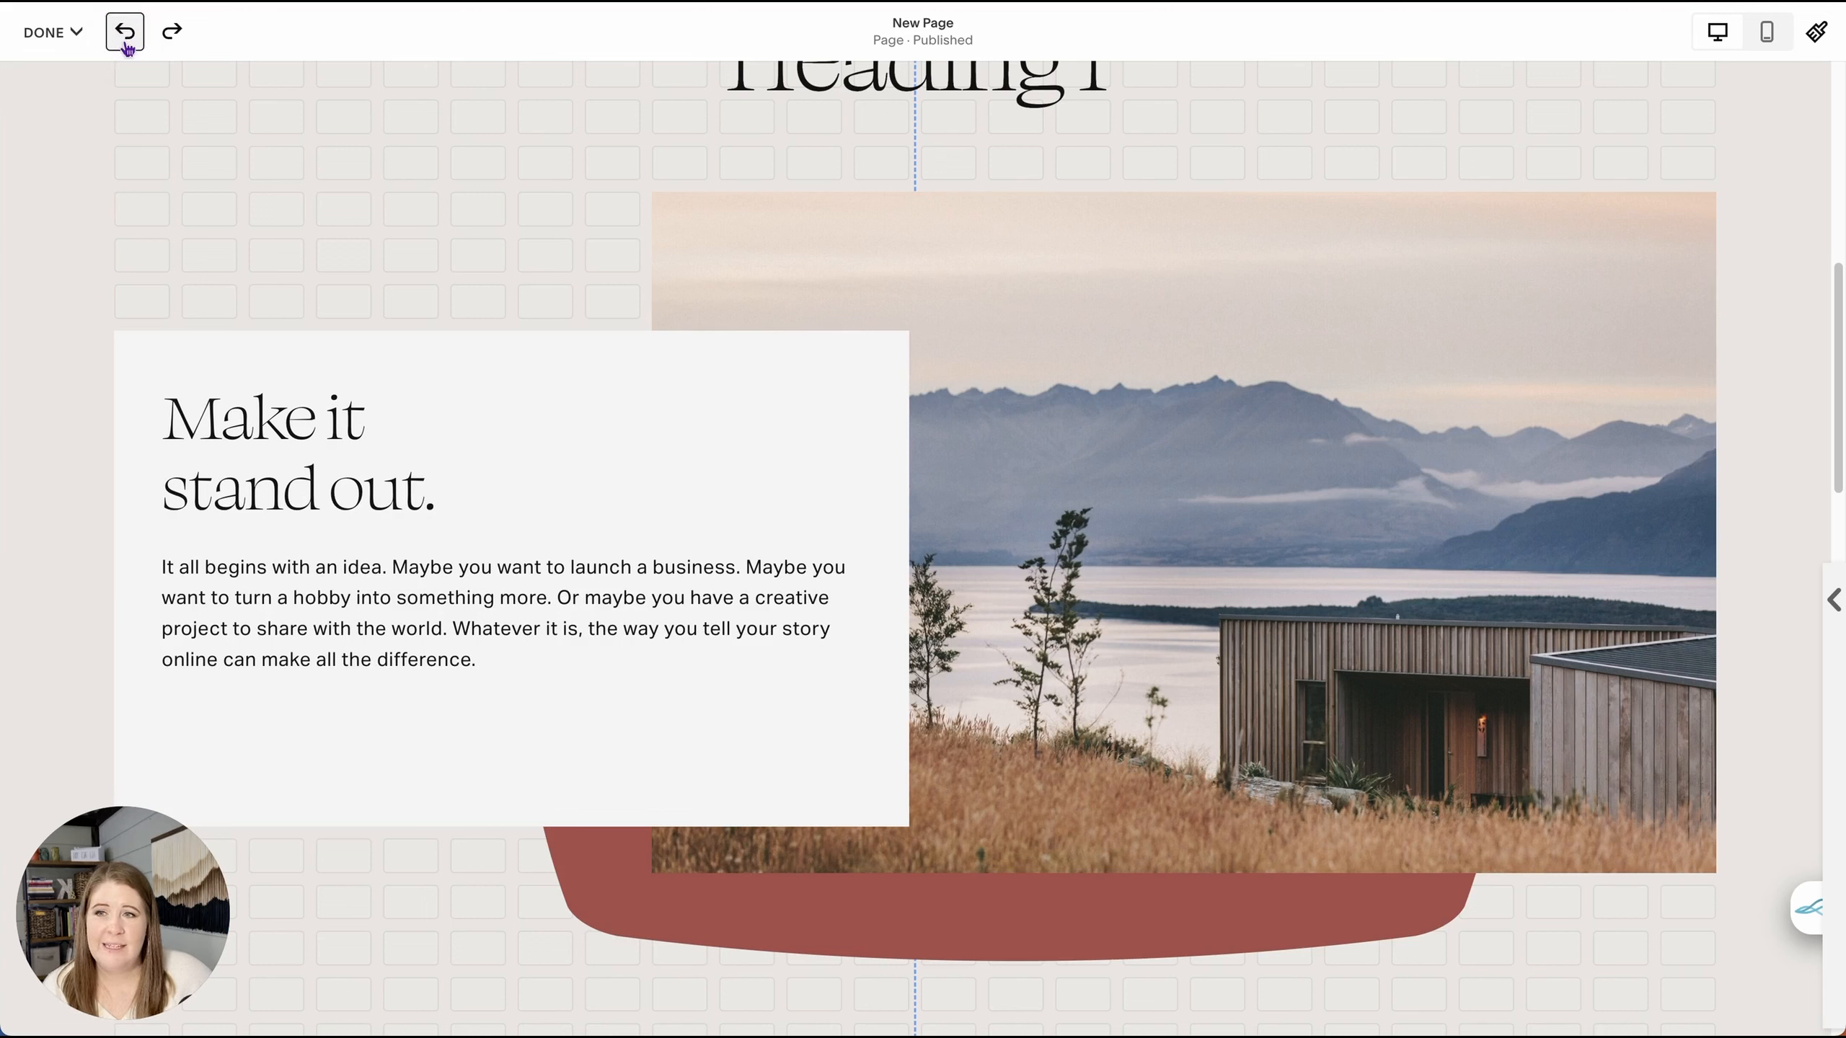
- Look at the first text block's formatting options and open its vertical alignment choices
{"action": "mouse_move", "coordinate": [400, 211]}
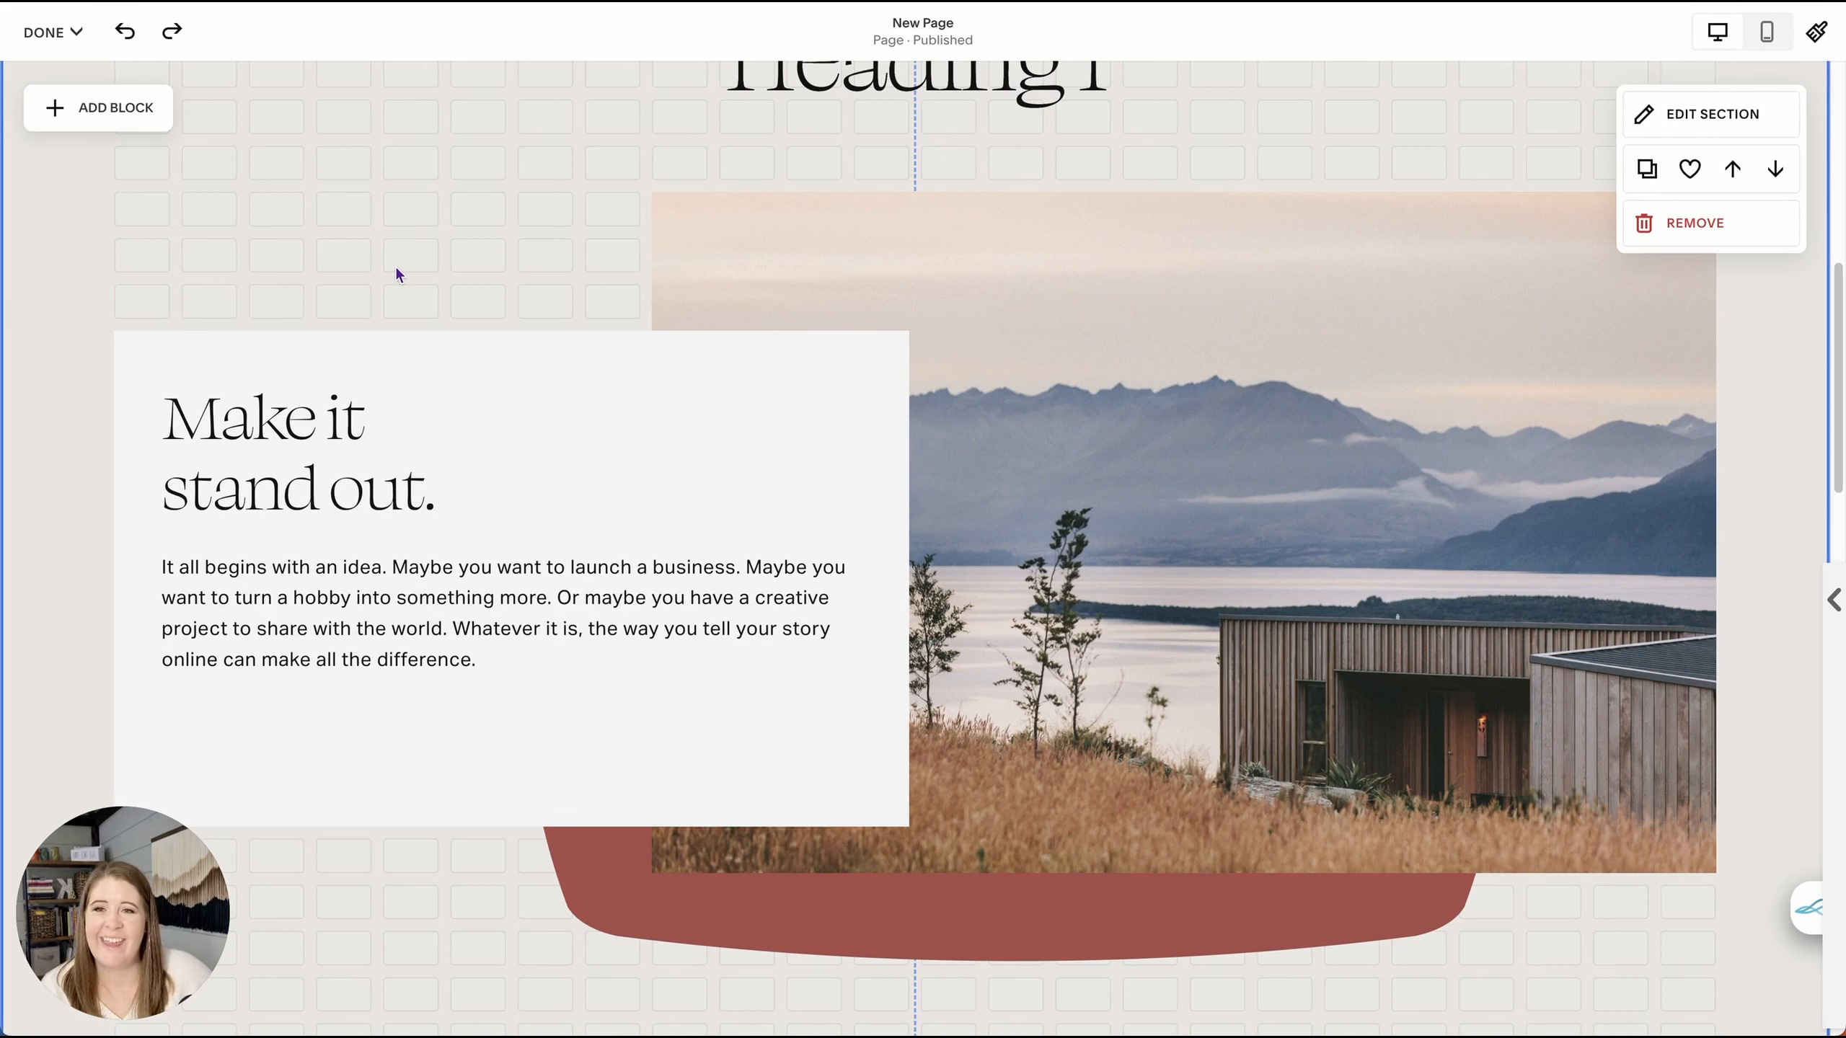
{"action": "left_click", "coordinate": [334, 429]}
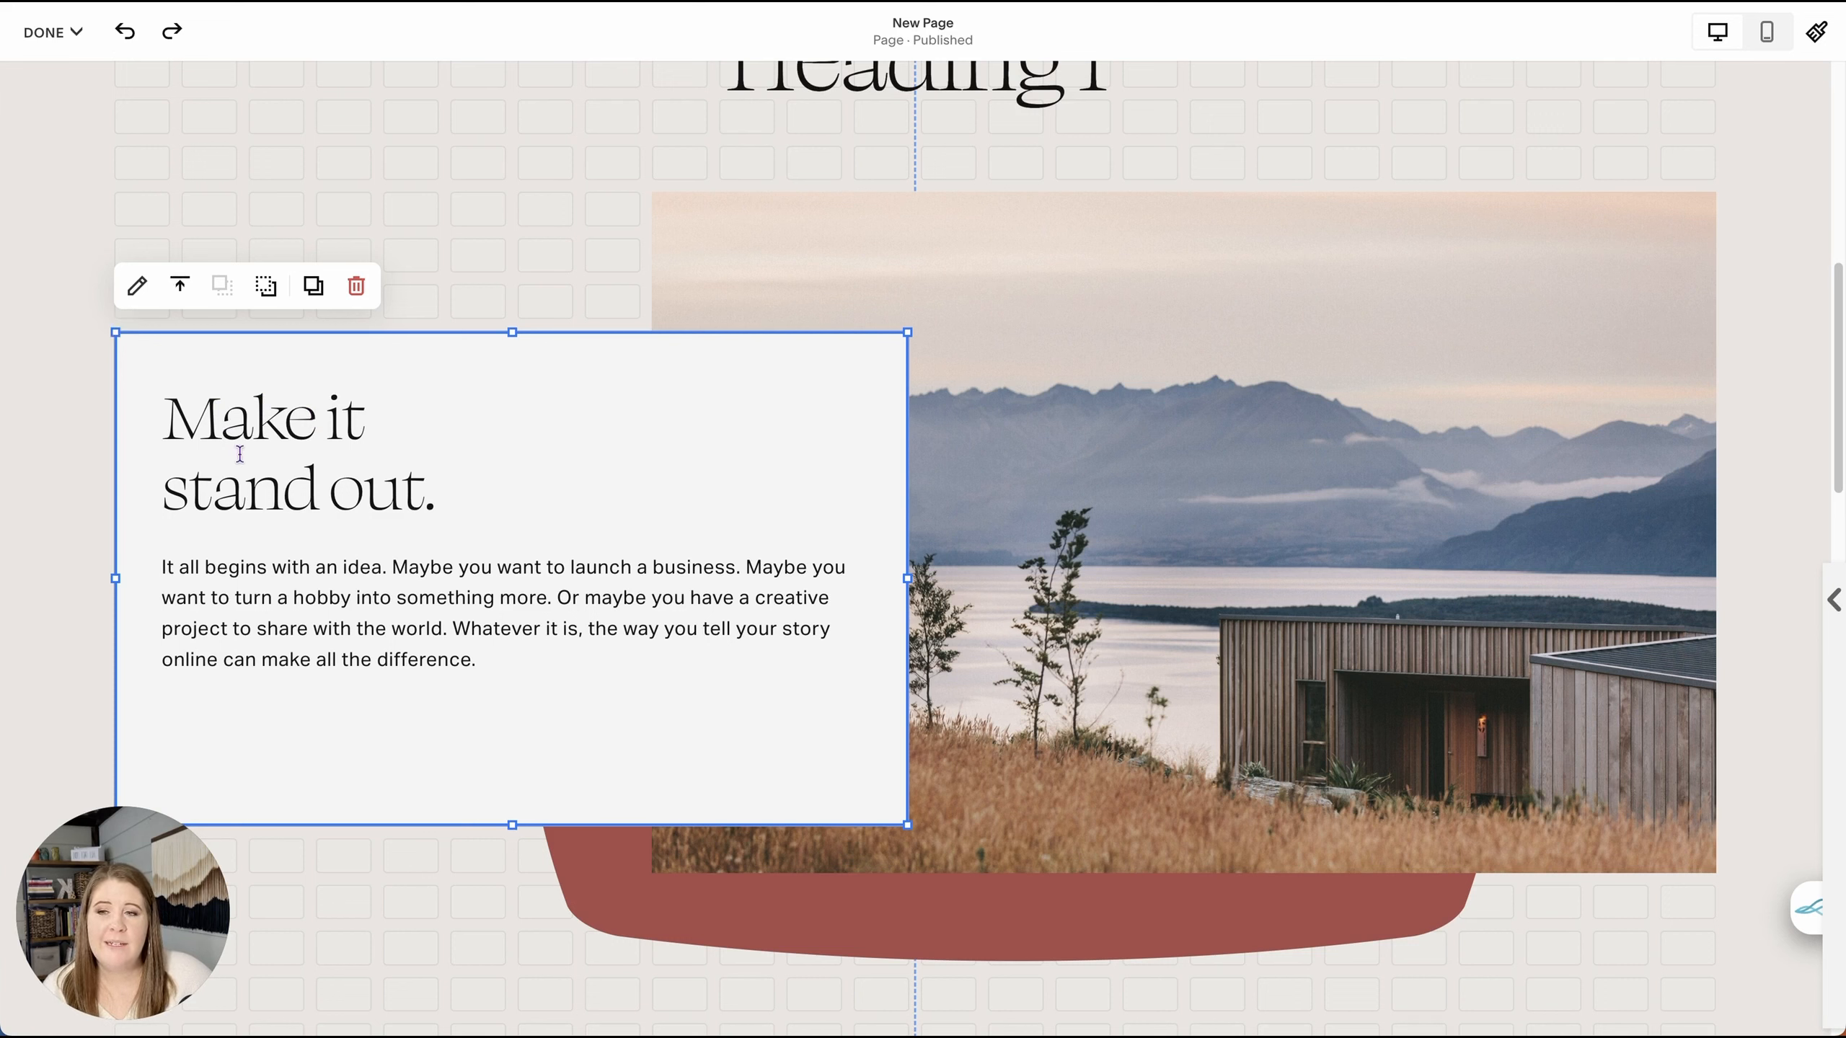
{"action": "left_click", "coordinate": [482, 439]}
{"action": "left_click", "coordinate": [493, 607]}
{"action": "left_click", "coordinate": [425, 585]}
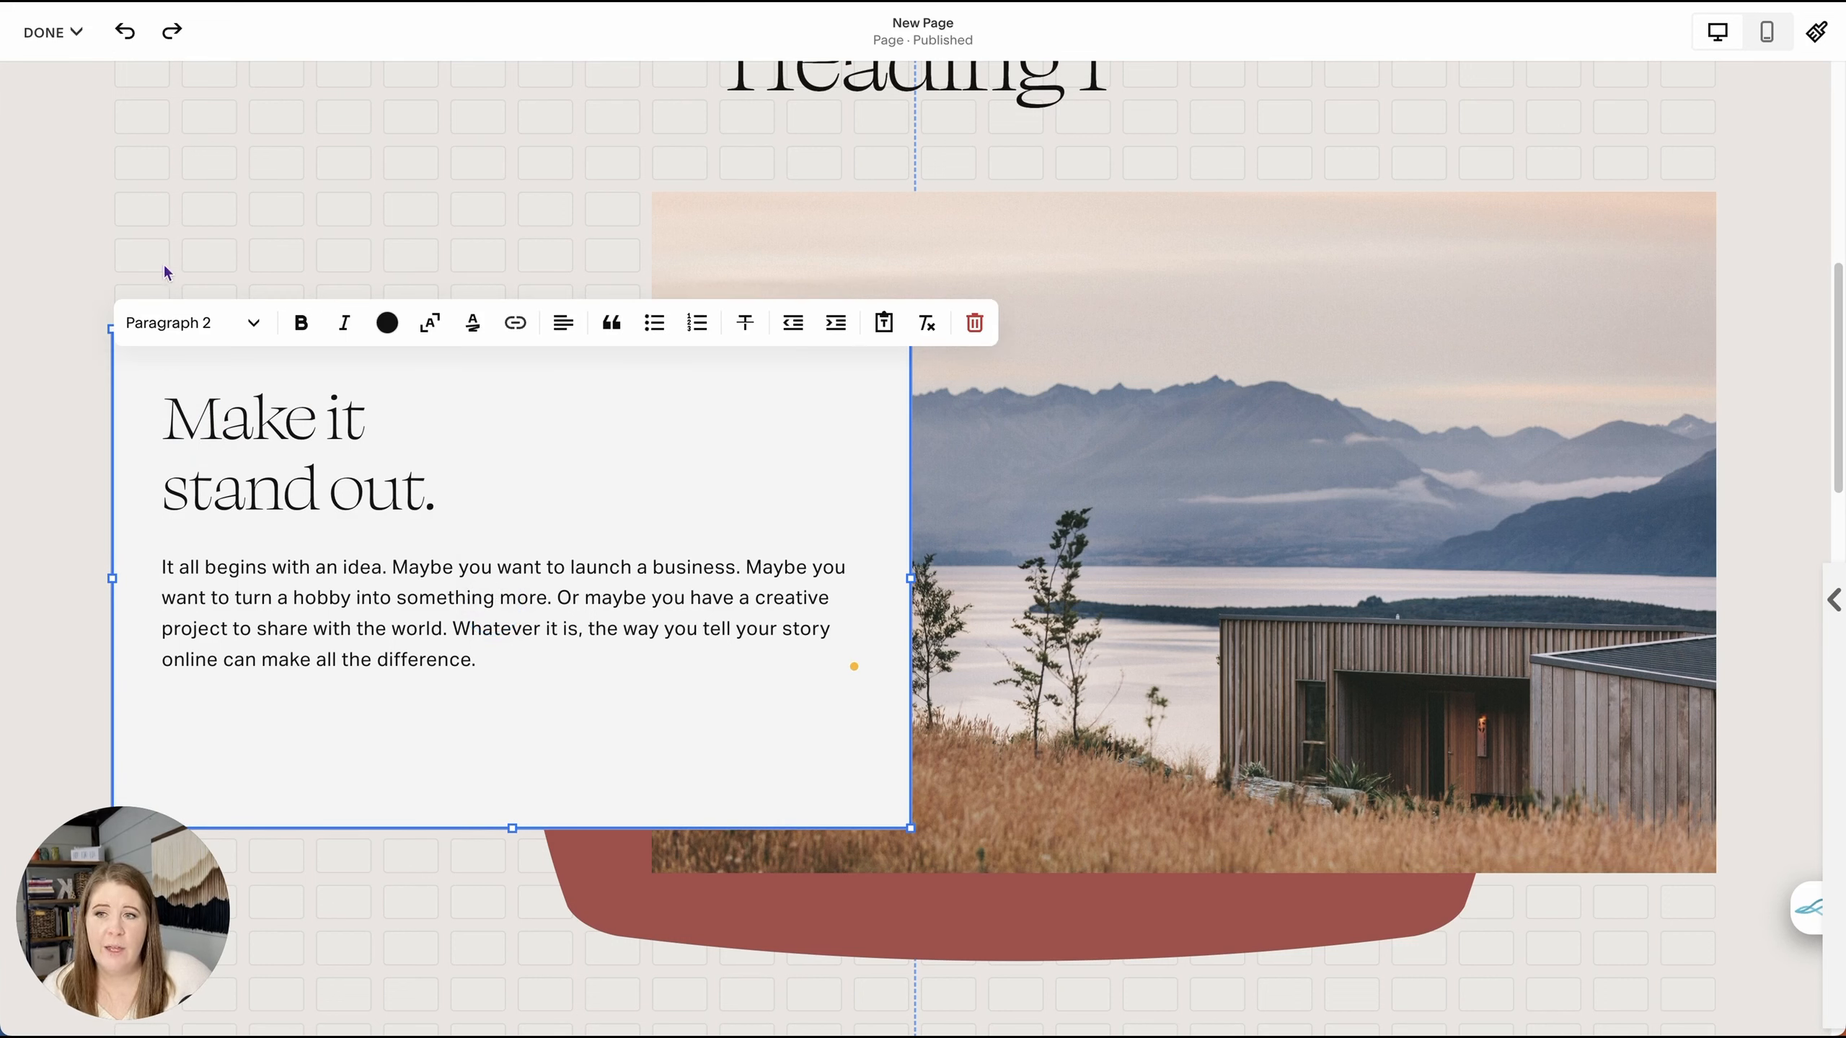
{"action": "key", "text": "Escape"}
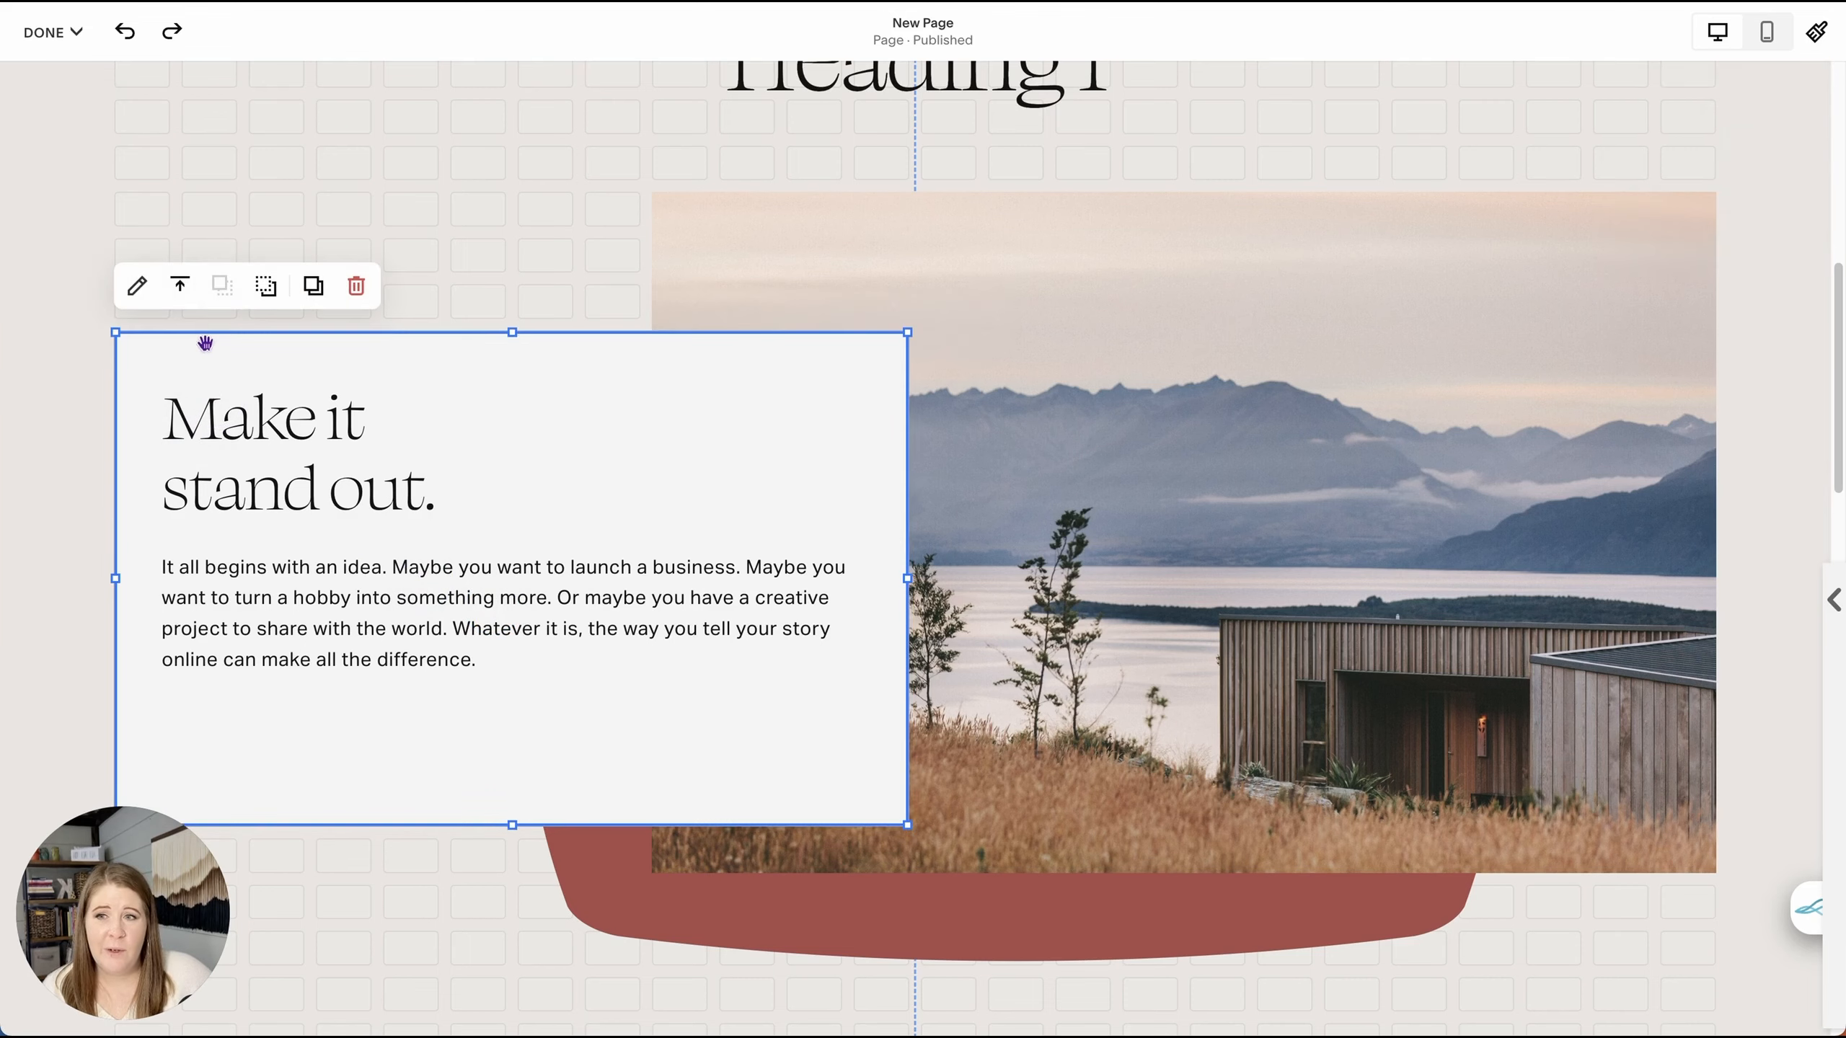
{"action": "left_click", "coordinate": [179, 287]}
- Set the Learn more button's design to Fit, try the center and right alignments, and leave it left-aligned
{"action": "scroll", "coordinate": [461, 676], "scroll_direction": "down", "scroll_amount": 10}
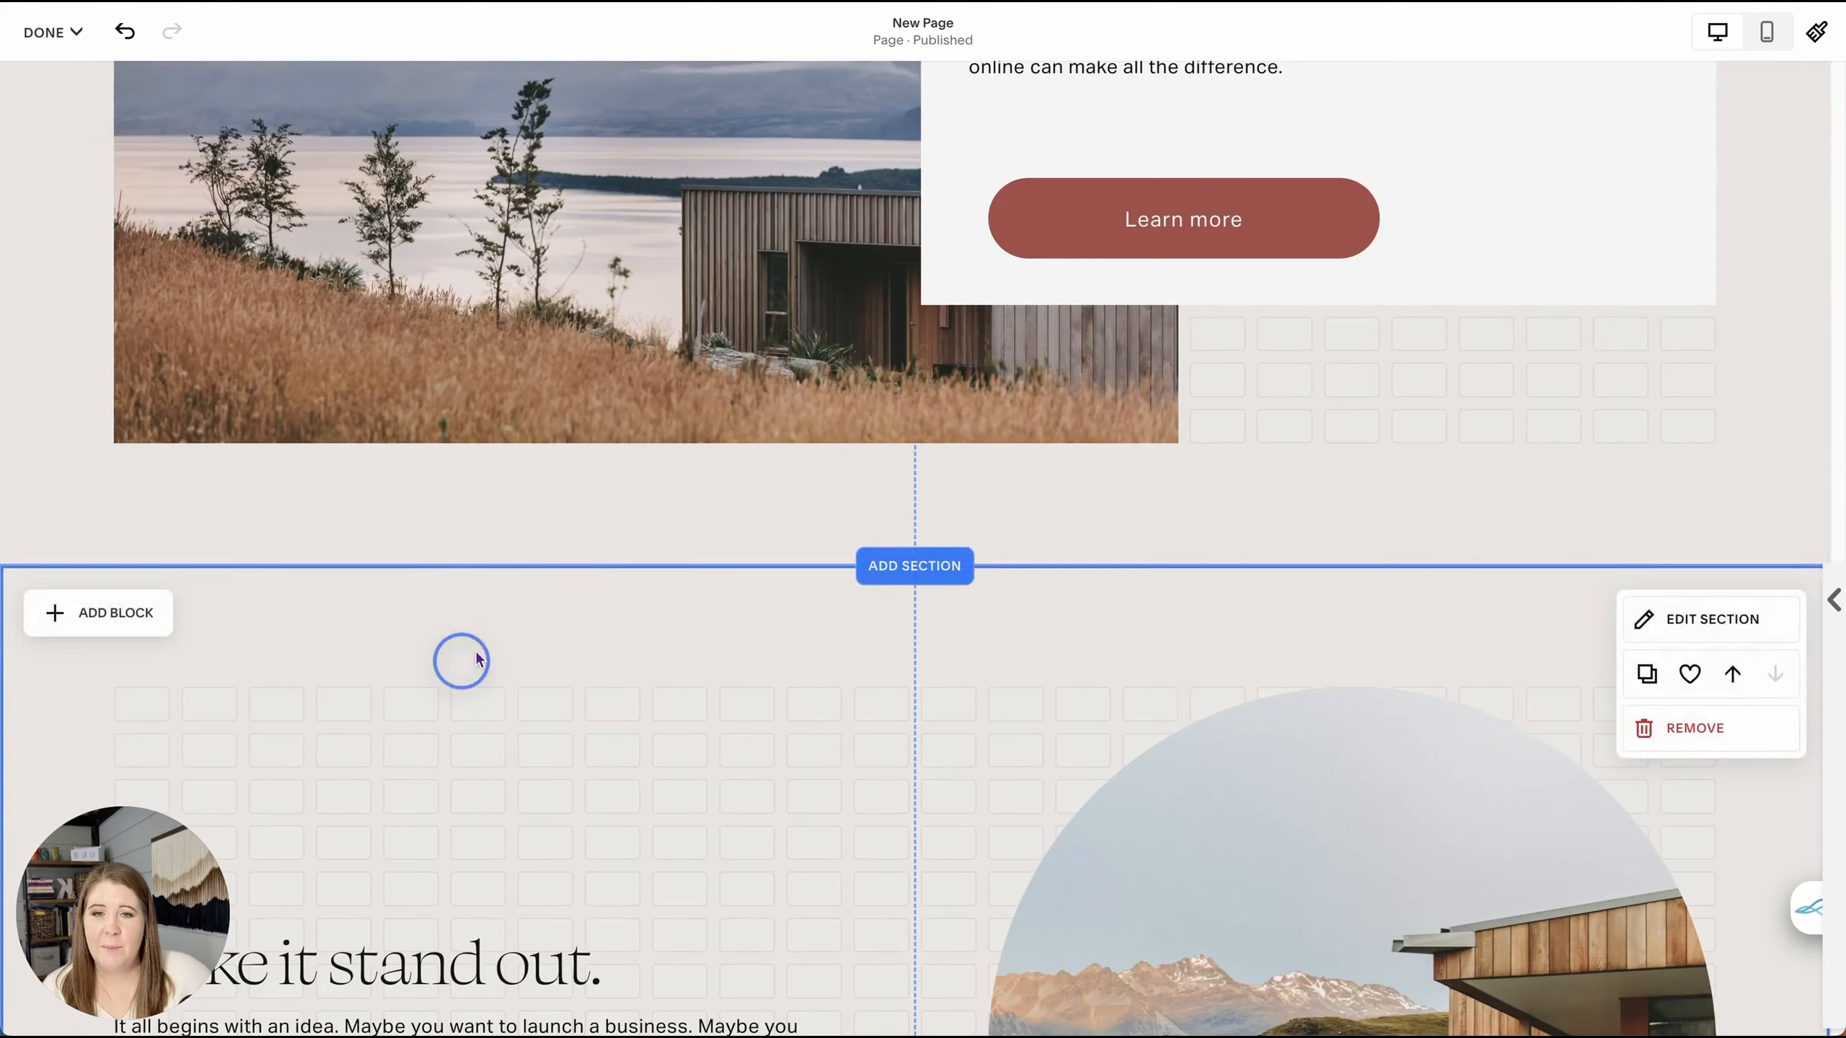
{"action": "scroll", "coordinate": [770, 471], "scroll_direction": "up", "scroll_amount": 2}
{"action": "scroll", "coordinate": [770, 470], "scroll_direction": "up", "scroll_amount": 3}
{"action": "double_click", "coordinate": [996, 578]}
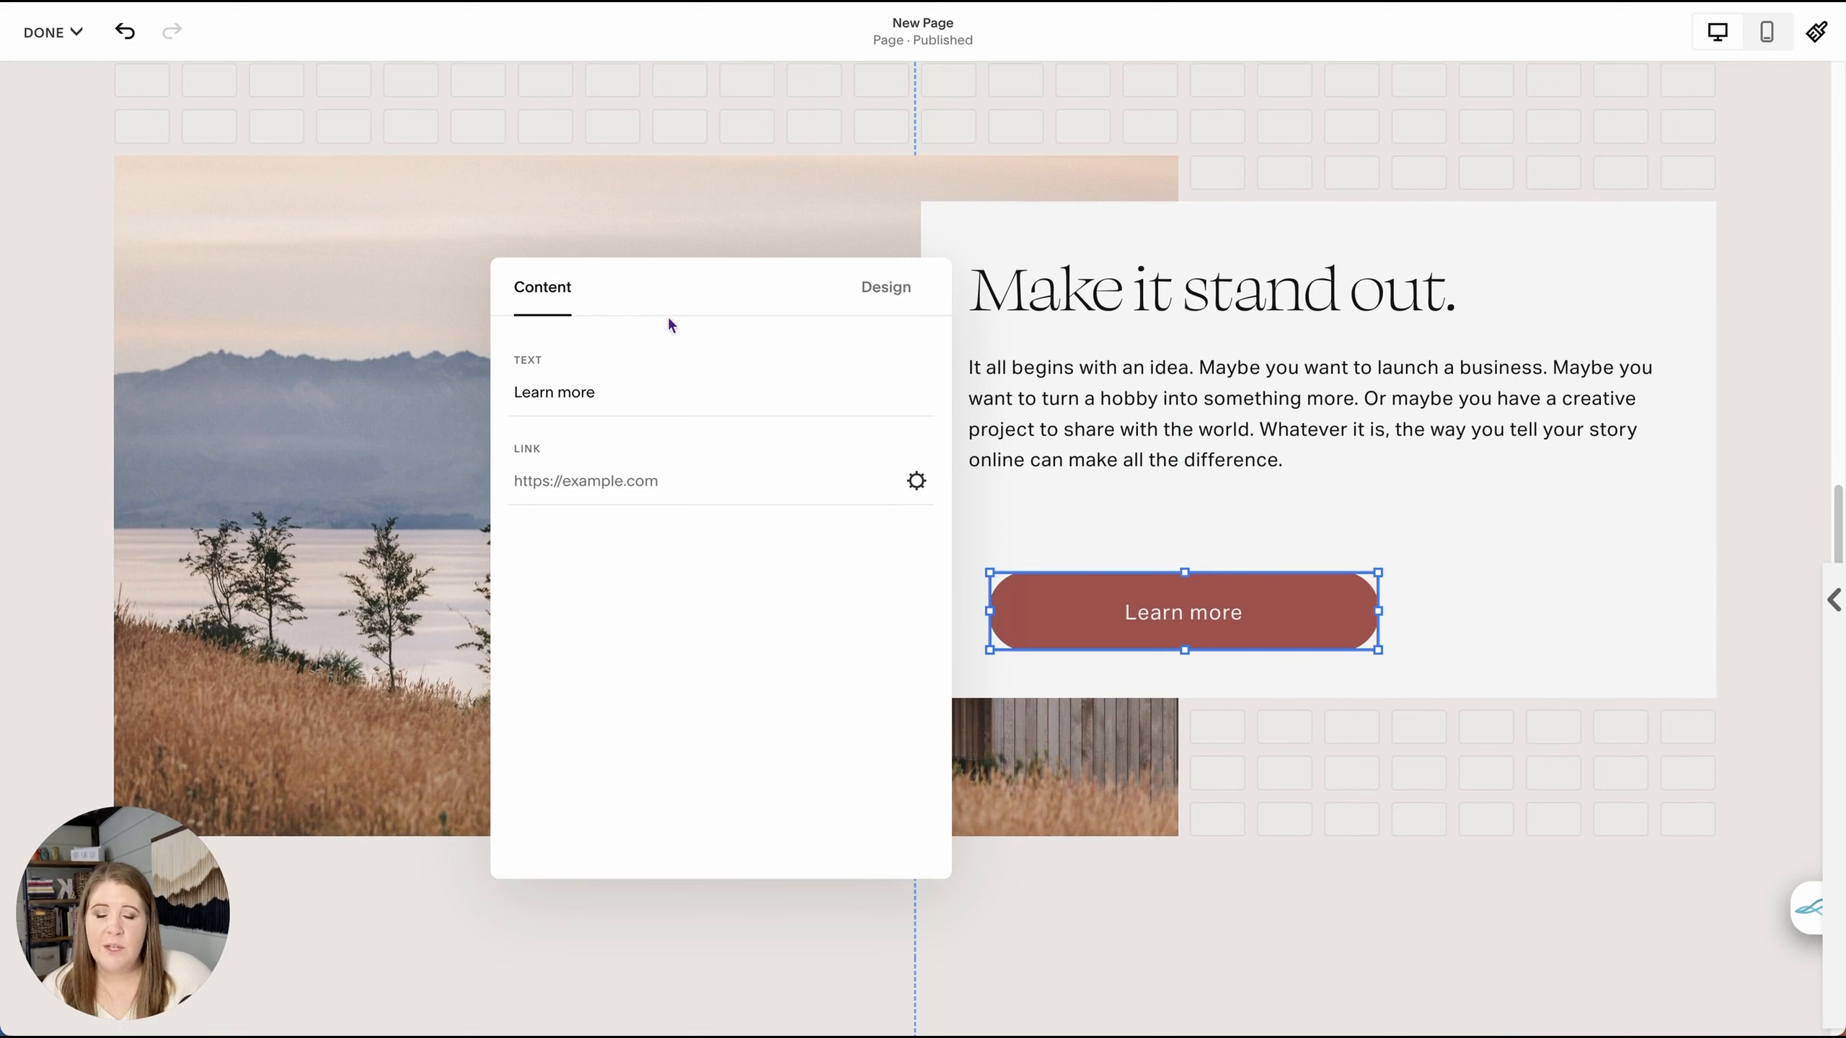
{"action": "left_click", "coordinate": [883, 287]}
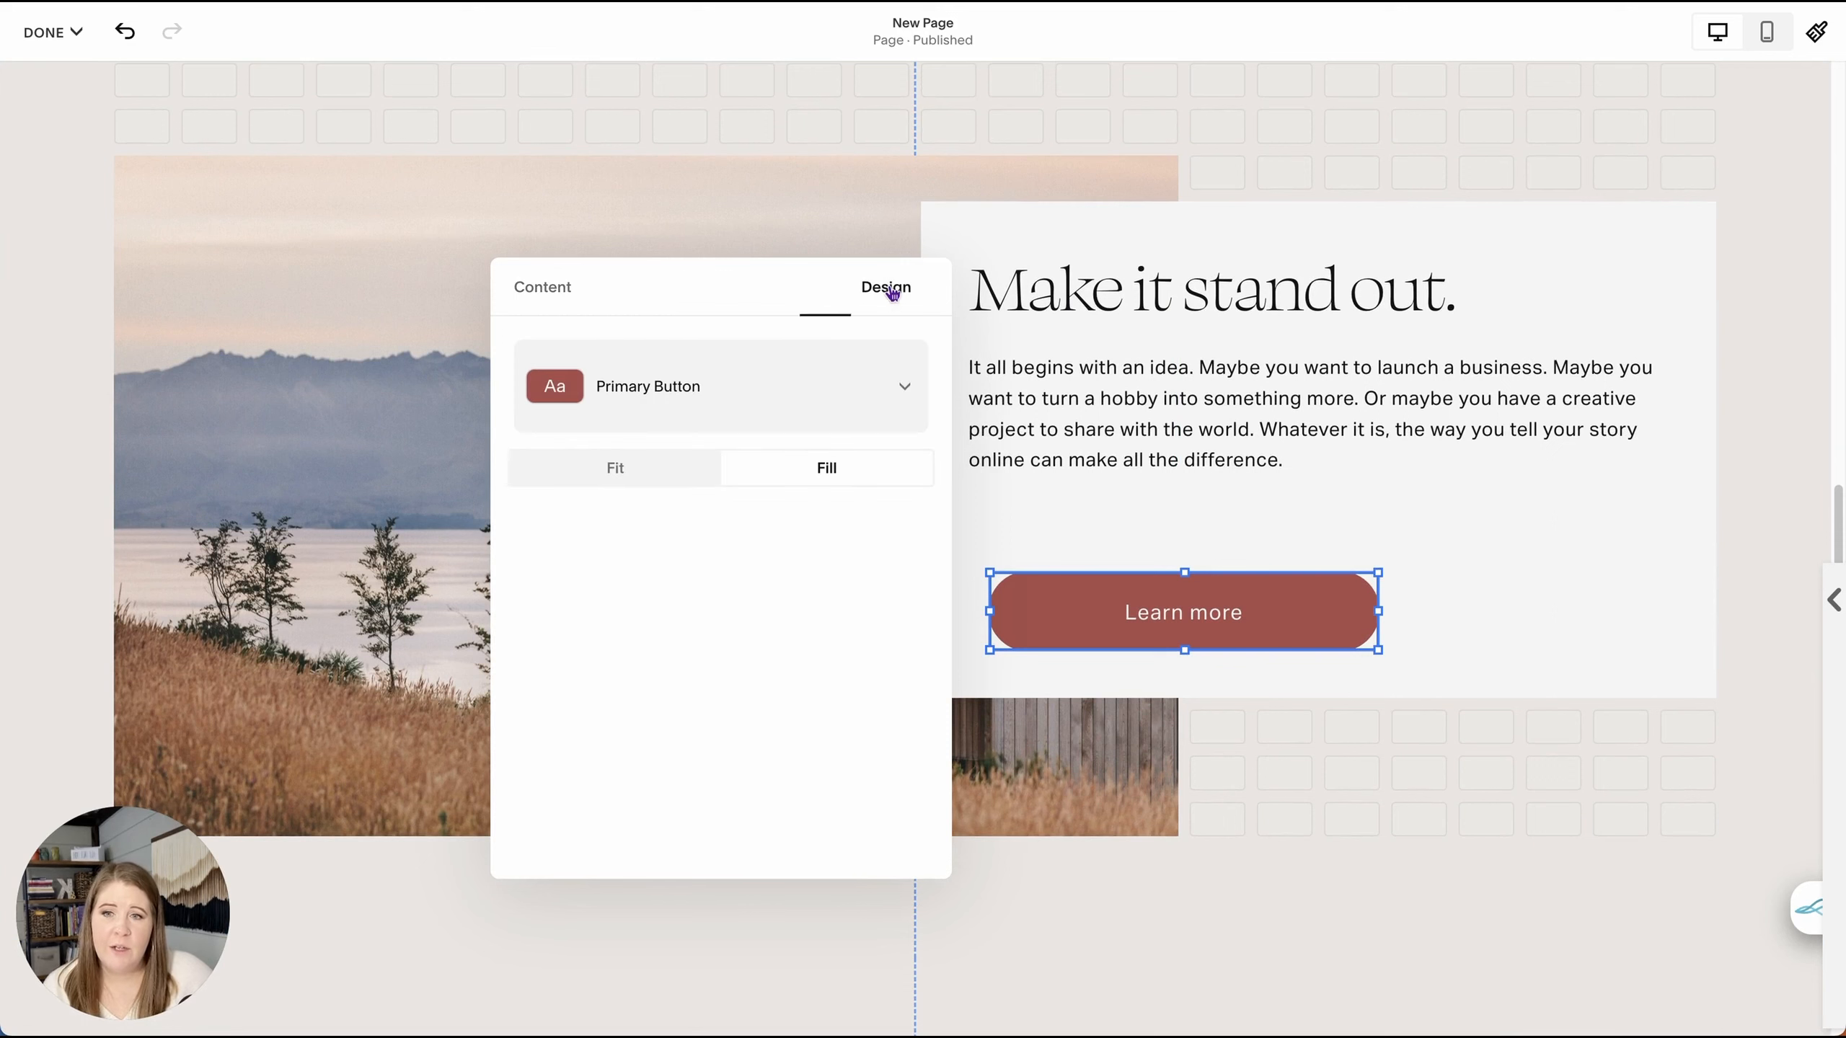
{"action": "left_click", "coordinate": [624, 472]}
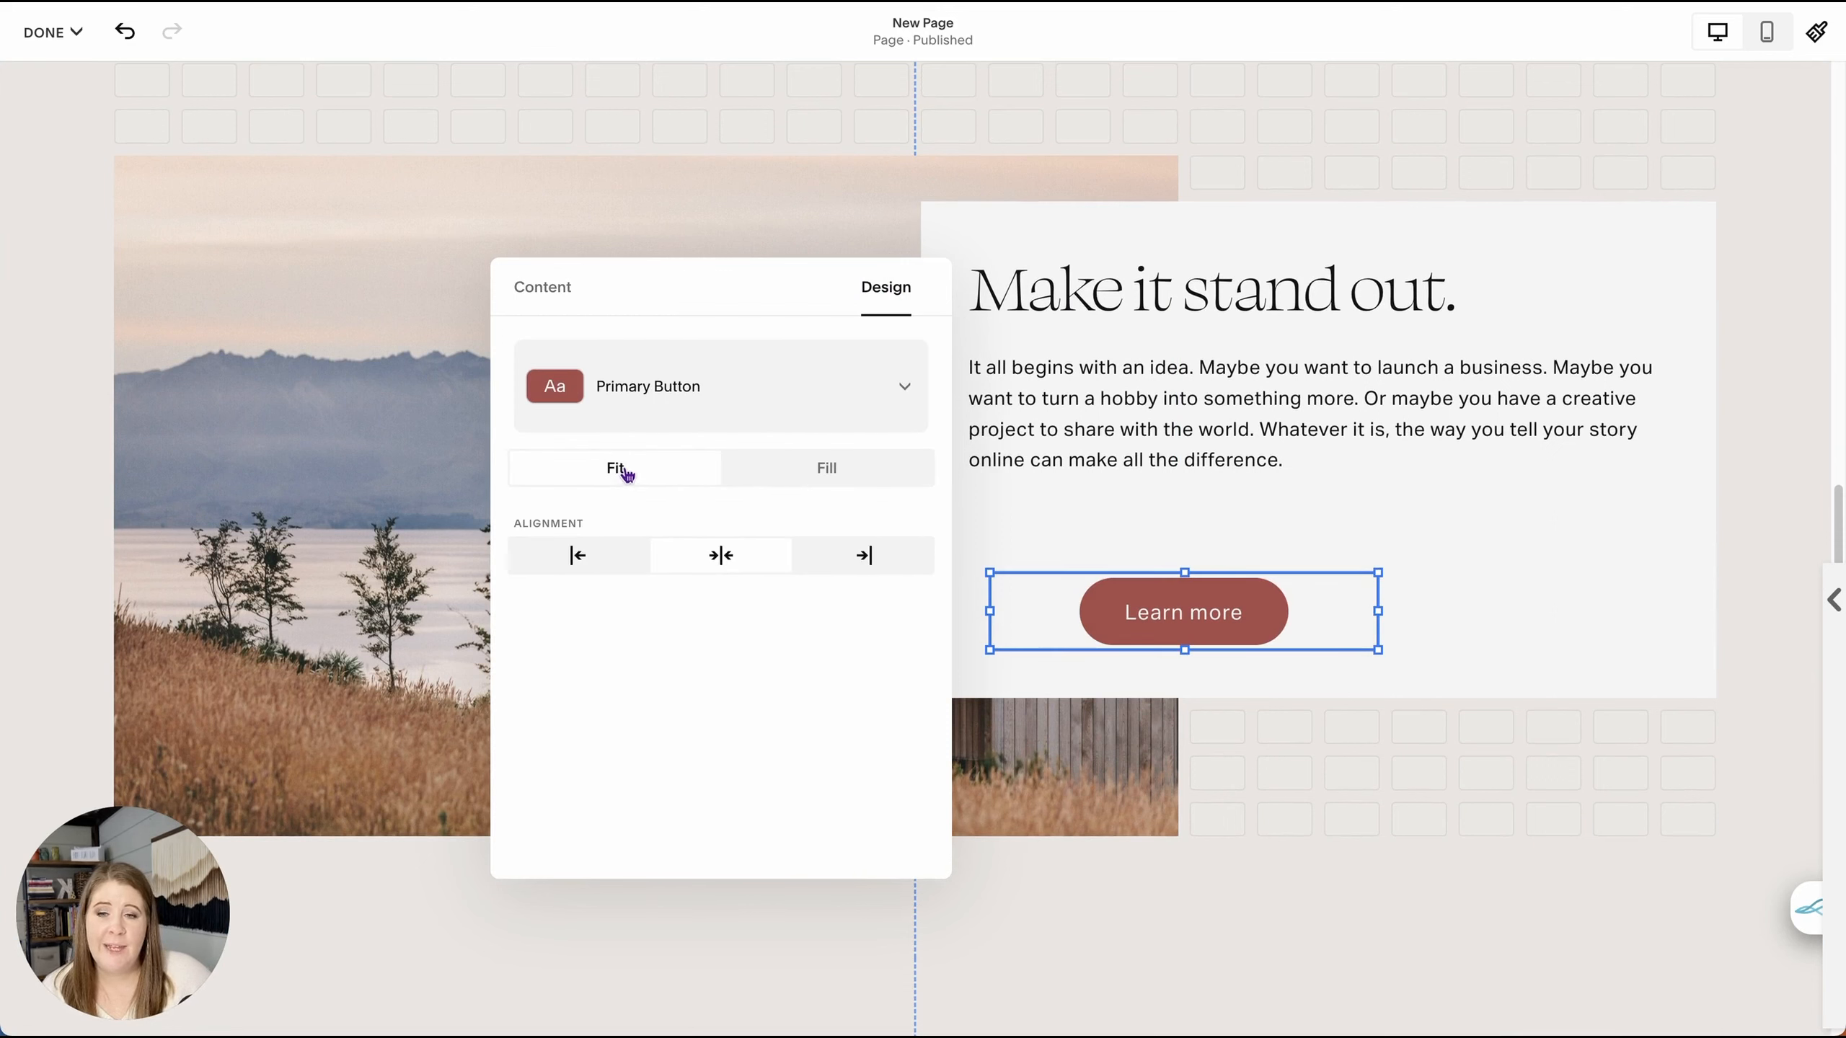
{"action": "left_click", "coordinate": [601, 563]}
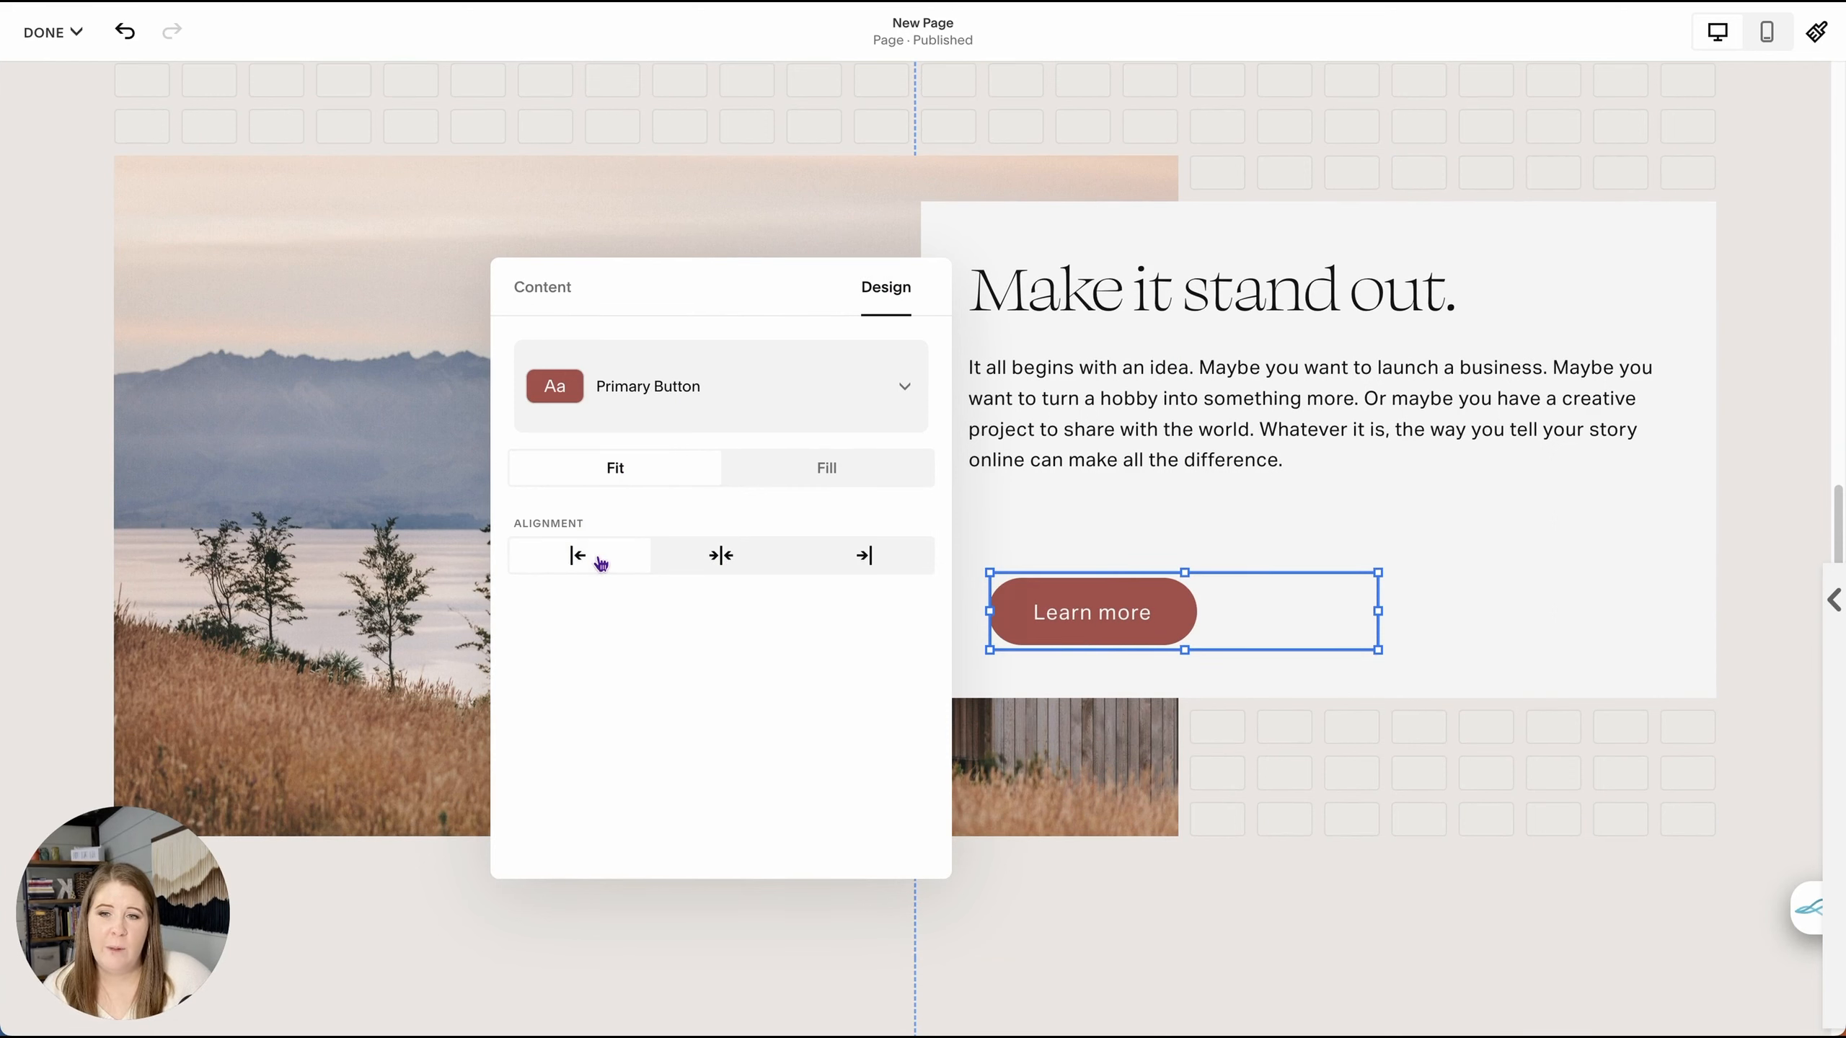
{"action": "left_click", "coordinate": [741, 561]}
{"action": "left_click", "coordinate": [848, 566]}
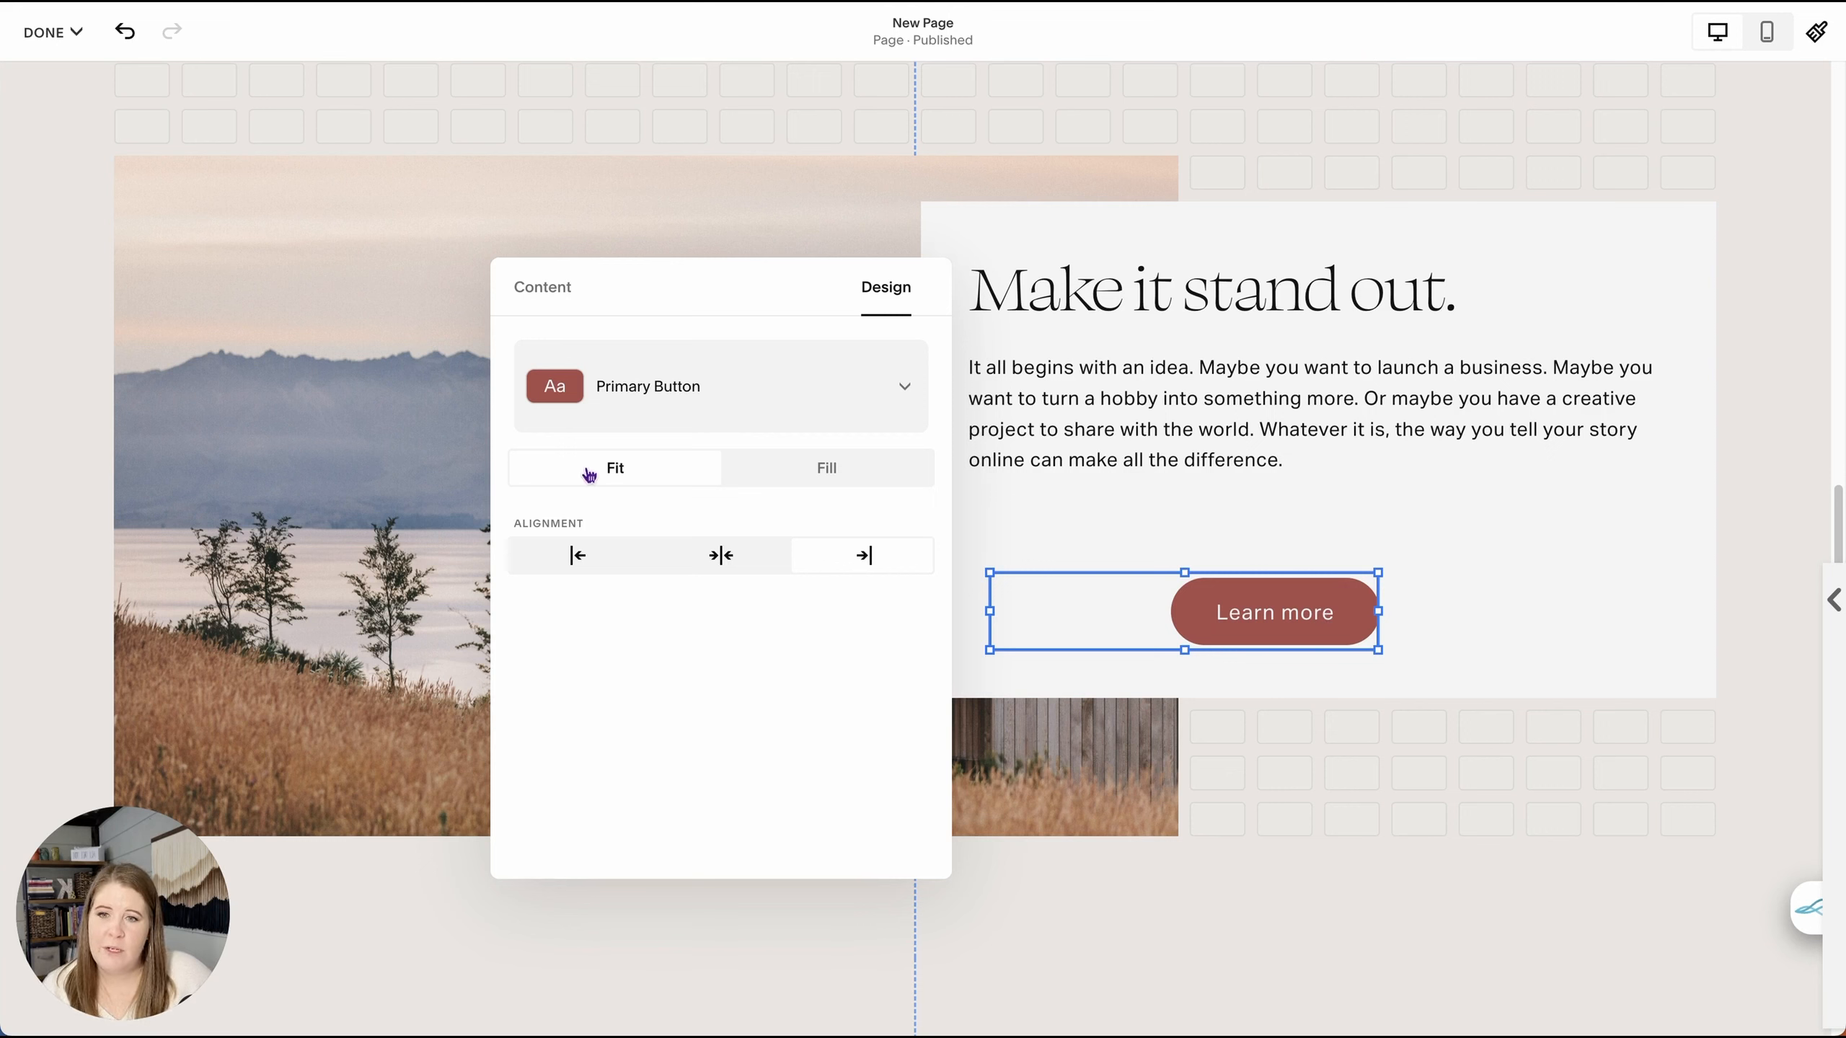
{"action": "left_click", "coordinate": [1254, 607]}
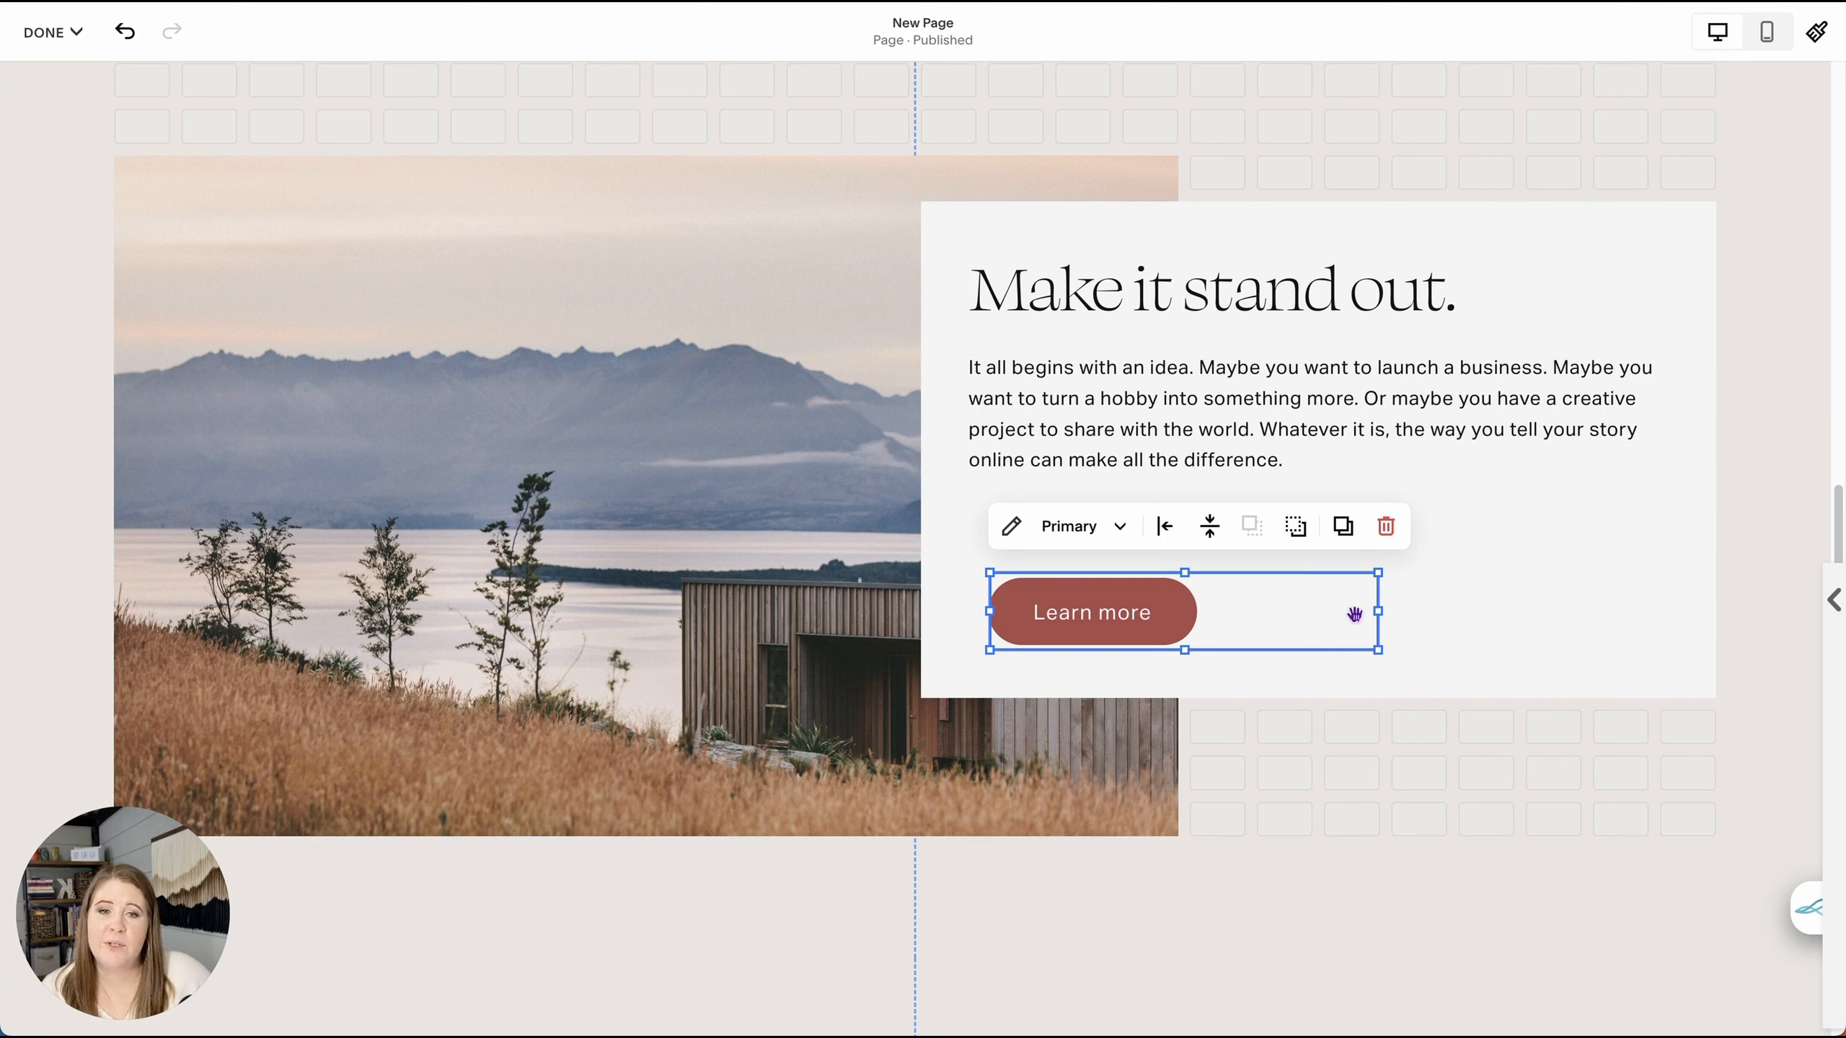
- Try a narrower Learn more button block on desktop and make its block taller in mobile view
{"action": "left_click_drag", "start_coordinate": [1377, 612], "coordinate": [1195, 613]}
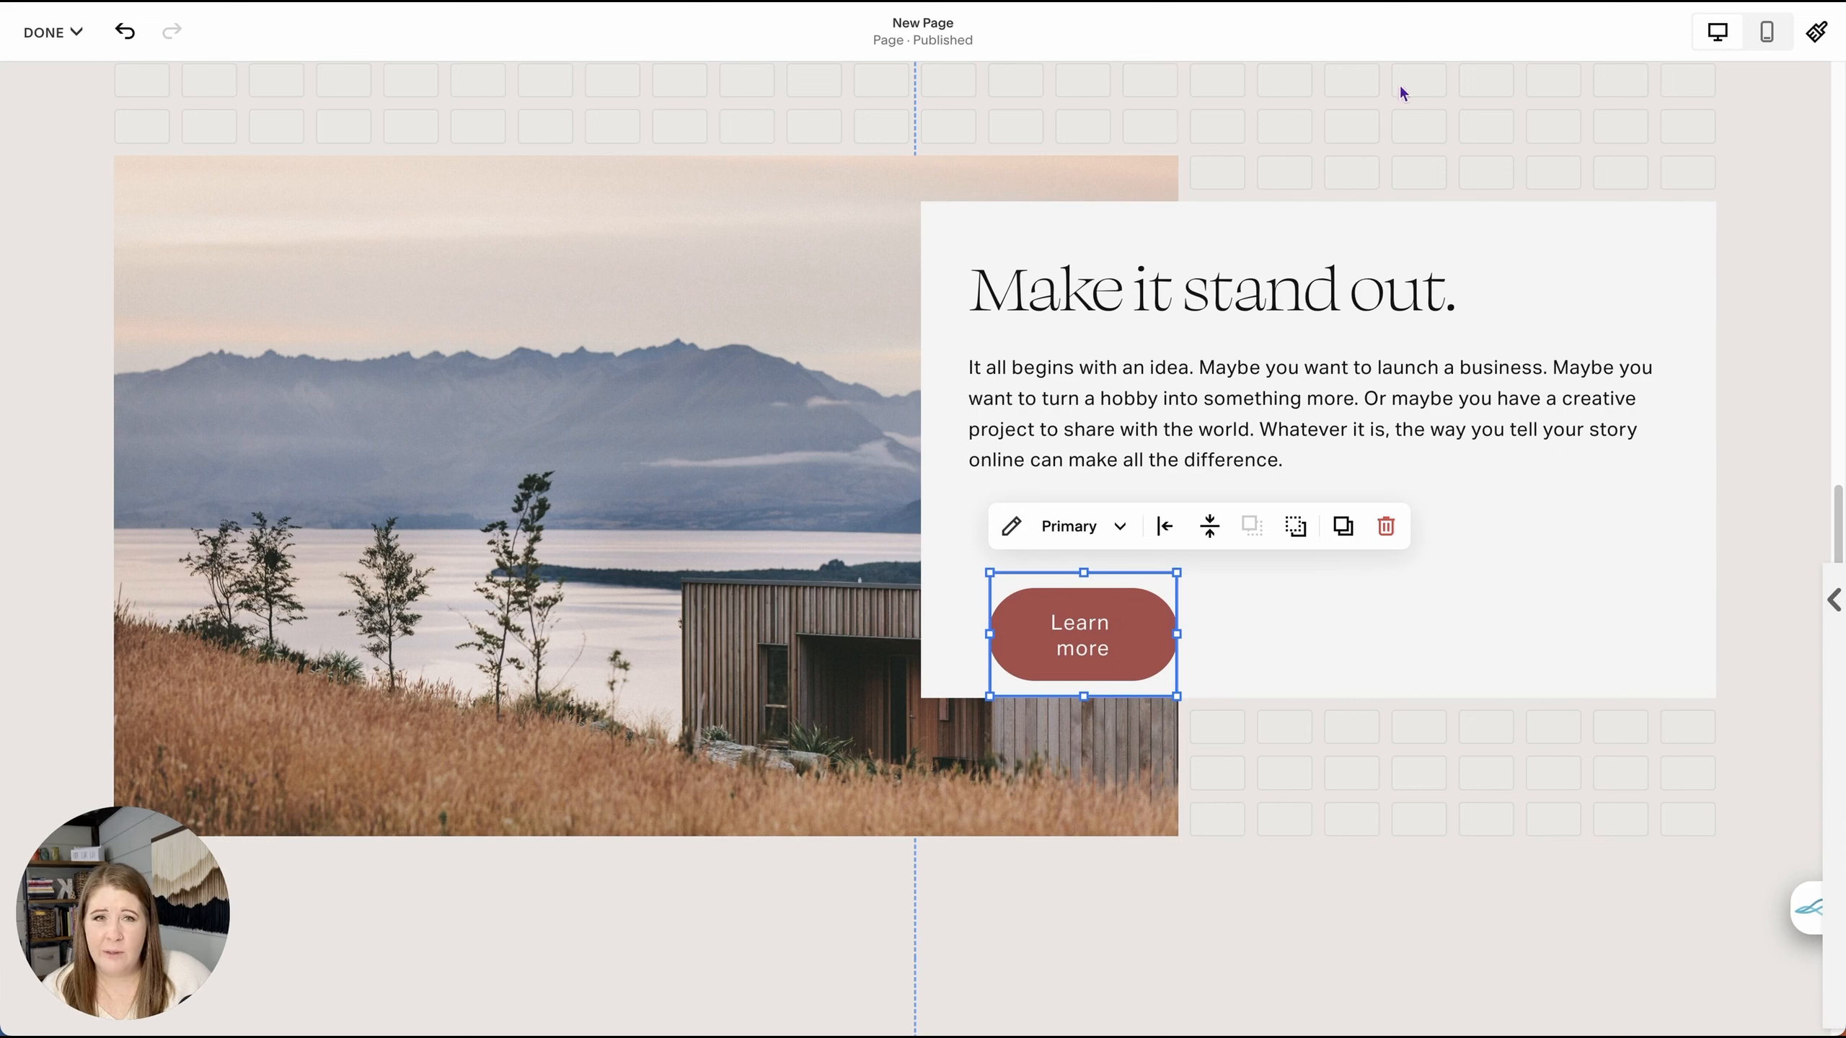
{"action": "left_click", "coordinate": [1767, 31]}
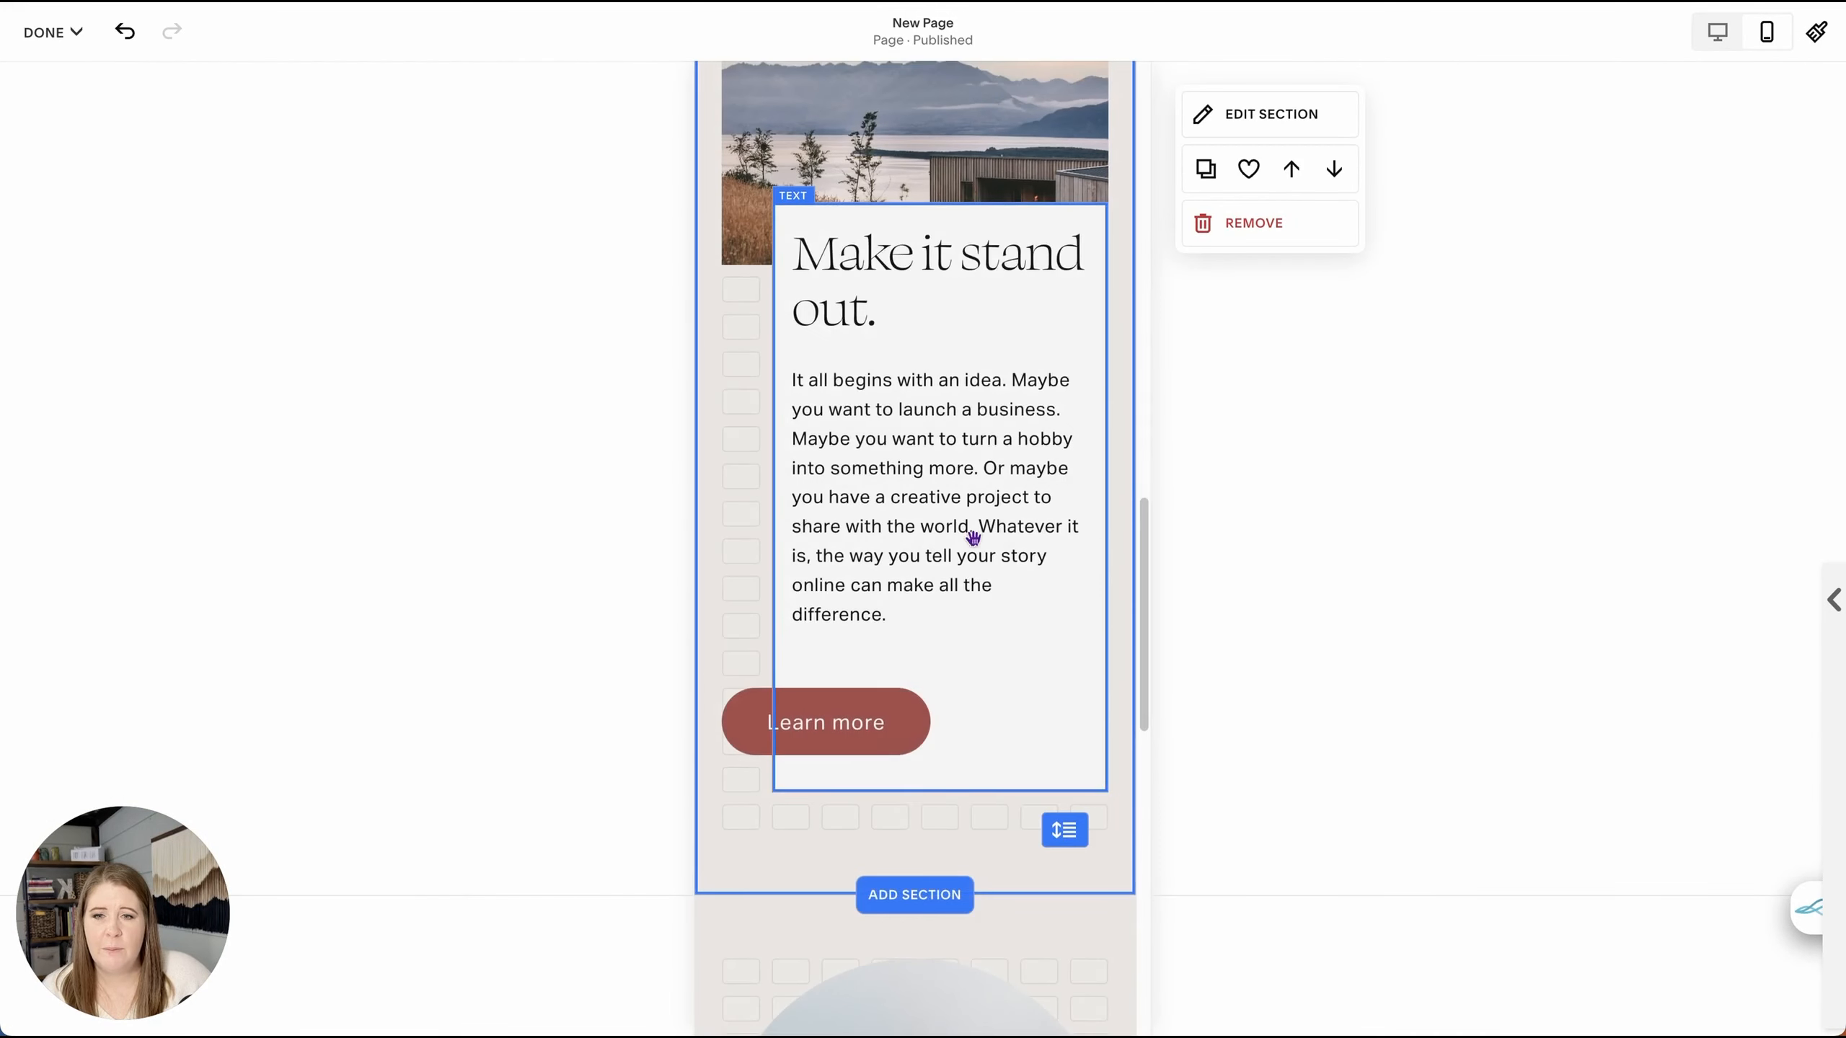
{"action": "scroll", "coordinate": [977, 509], "scroll_direction": "down", "scroll_amount": 5}
{"action": "left_click", "coordinate": [972, 439]}
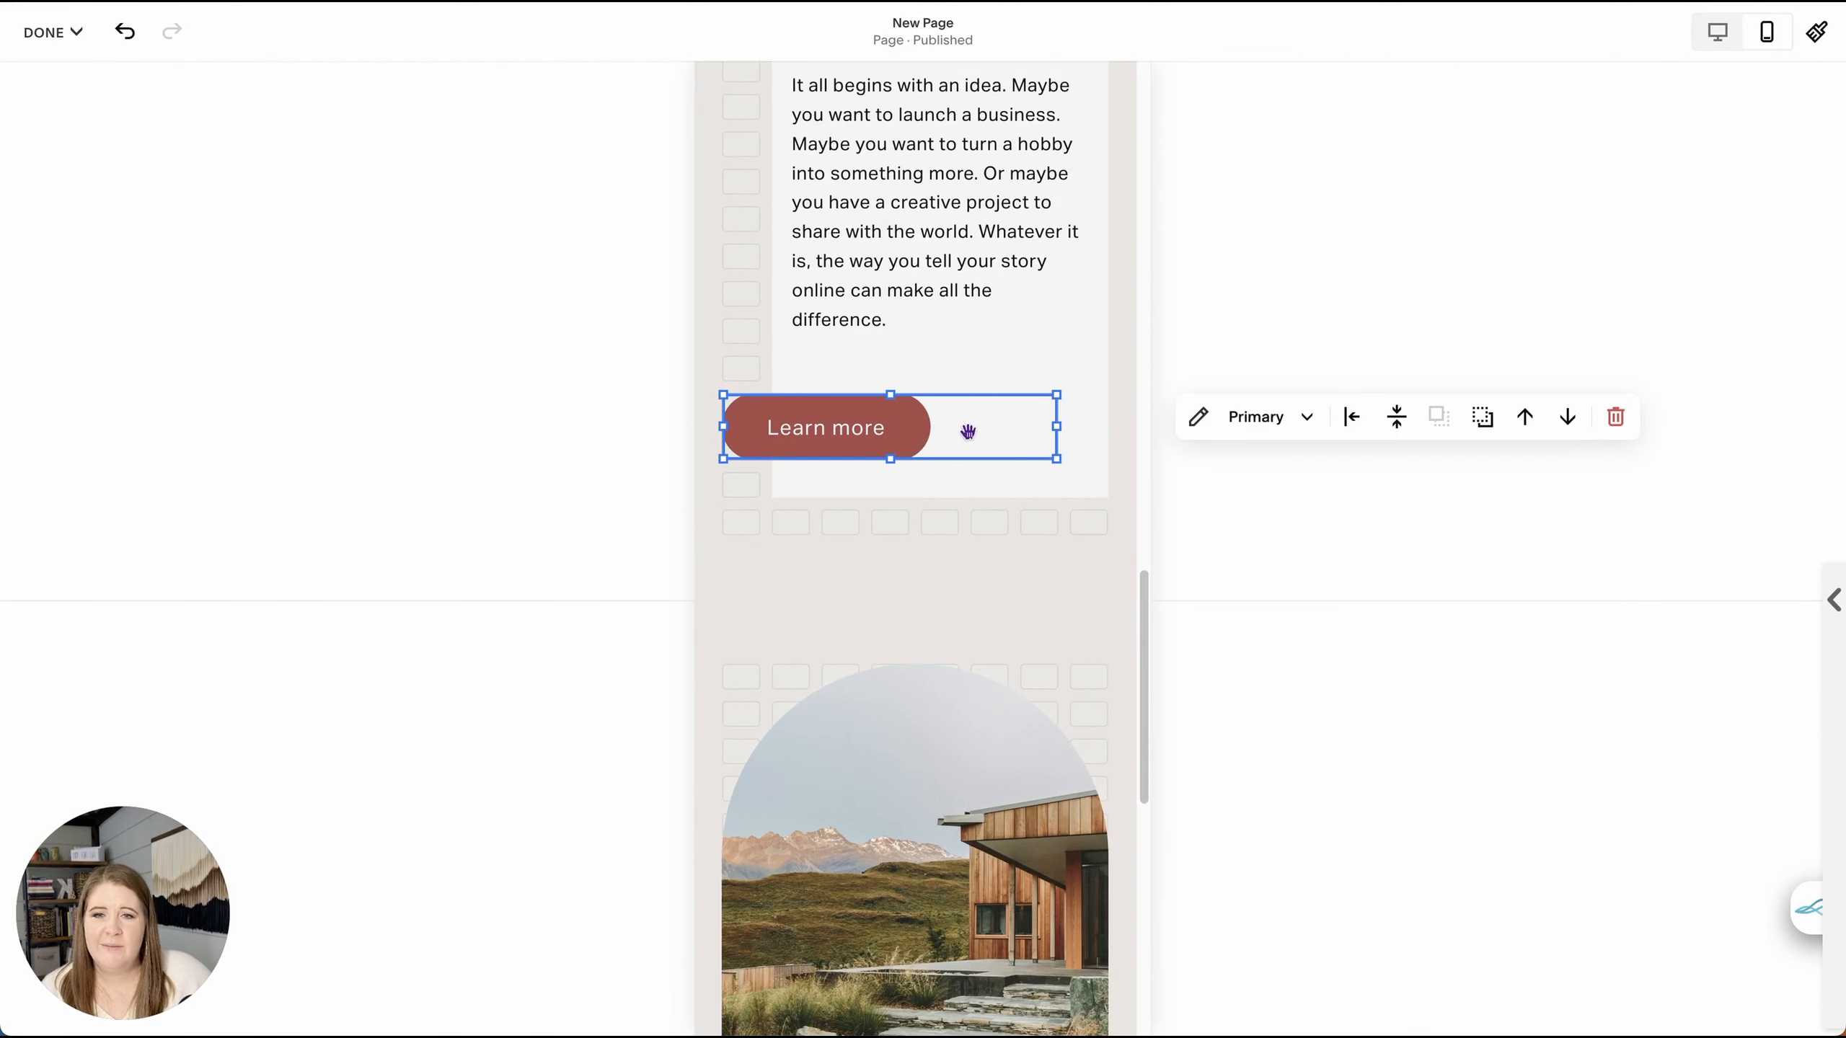
{"action": "mouse_move", "coordinate": [724, 427]}
{"action": "left_mouse_down"}
{"action": "mouse_move", "coordinate": [924, 429]}
{"action": "mouse_move", "coordinate": [732, 457]}
{"action": "left_mouse_up"}
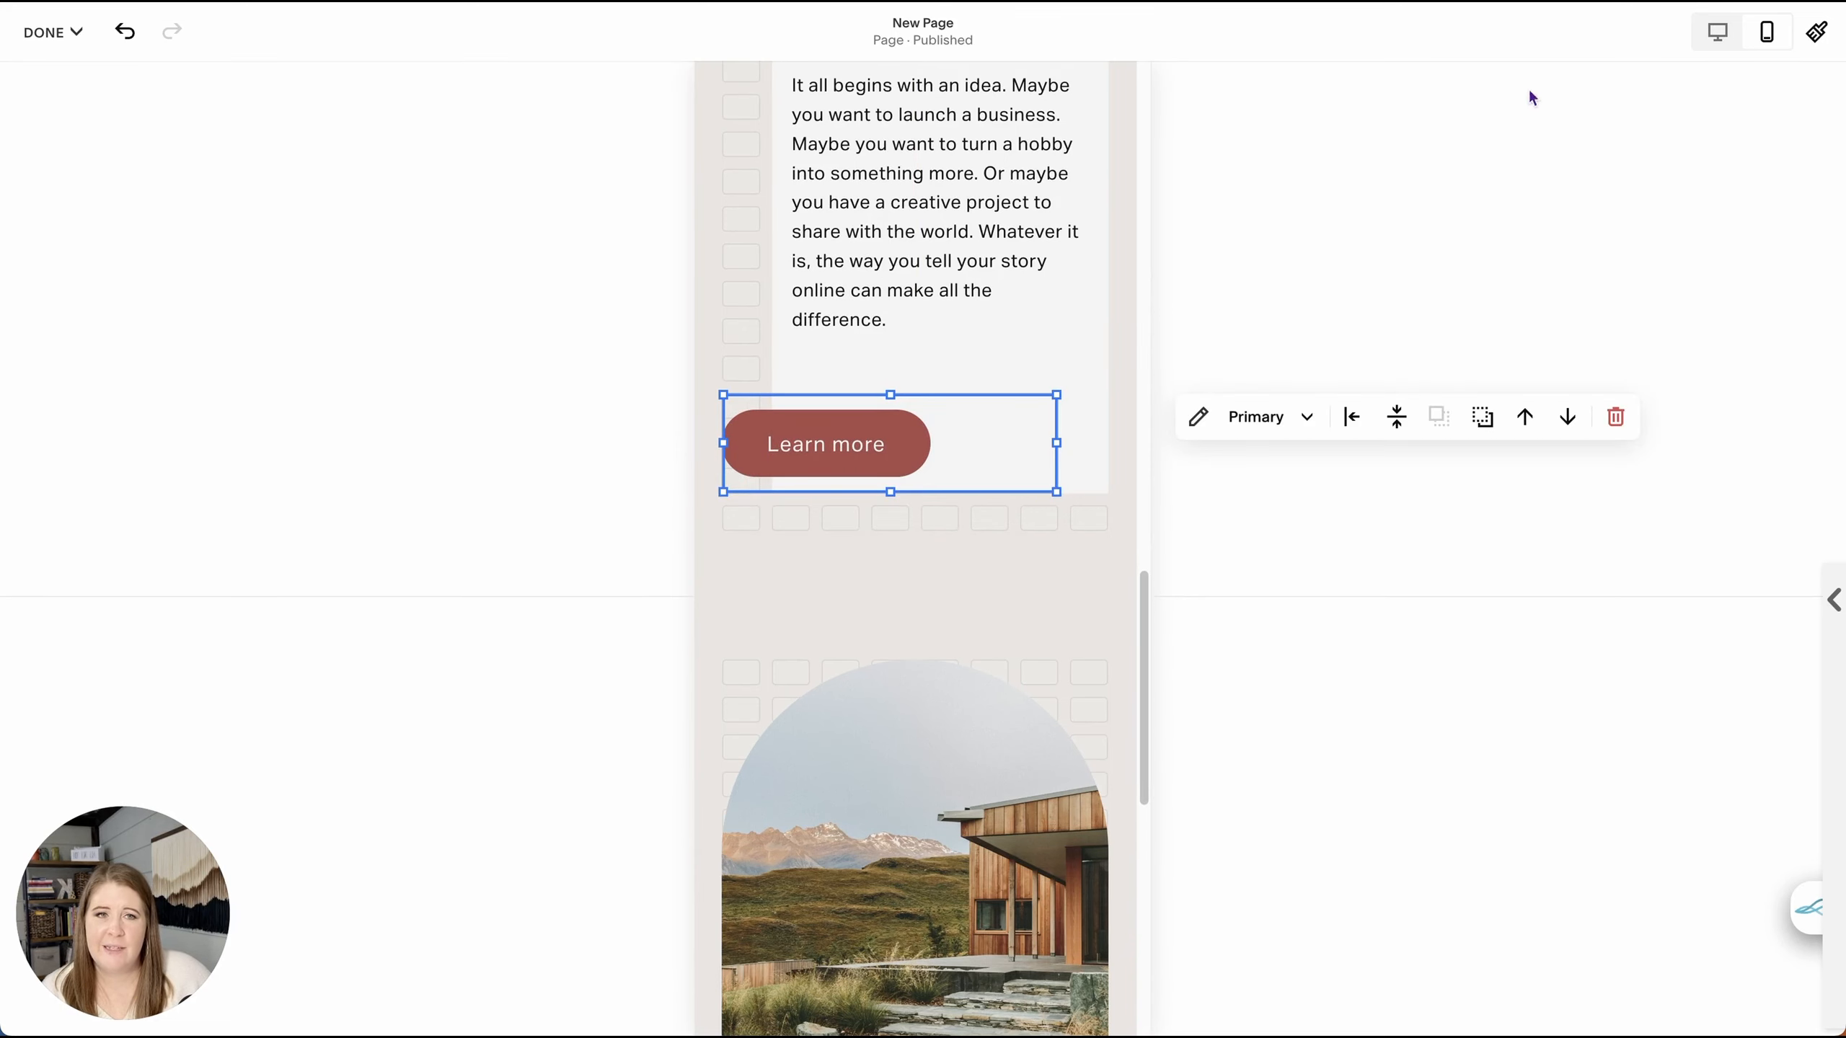
- Return to desktop view, try top and bottom vertical alignment on the Learn more button, and leave it aligned to the middle
{"action": "left_click", "coordinate": [1717, 31]}
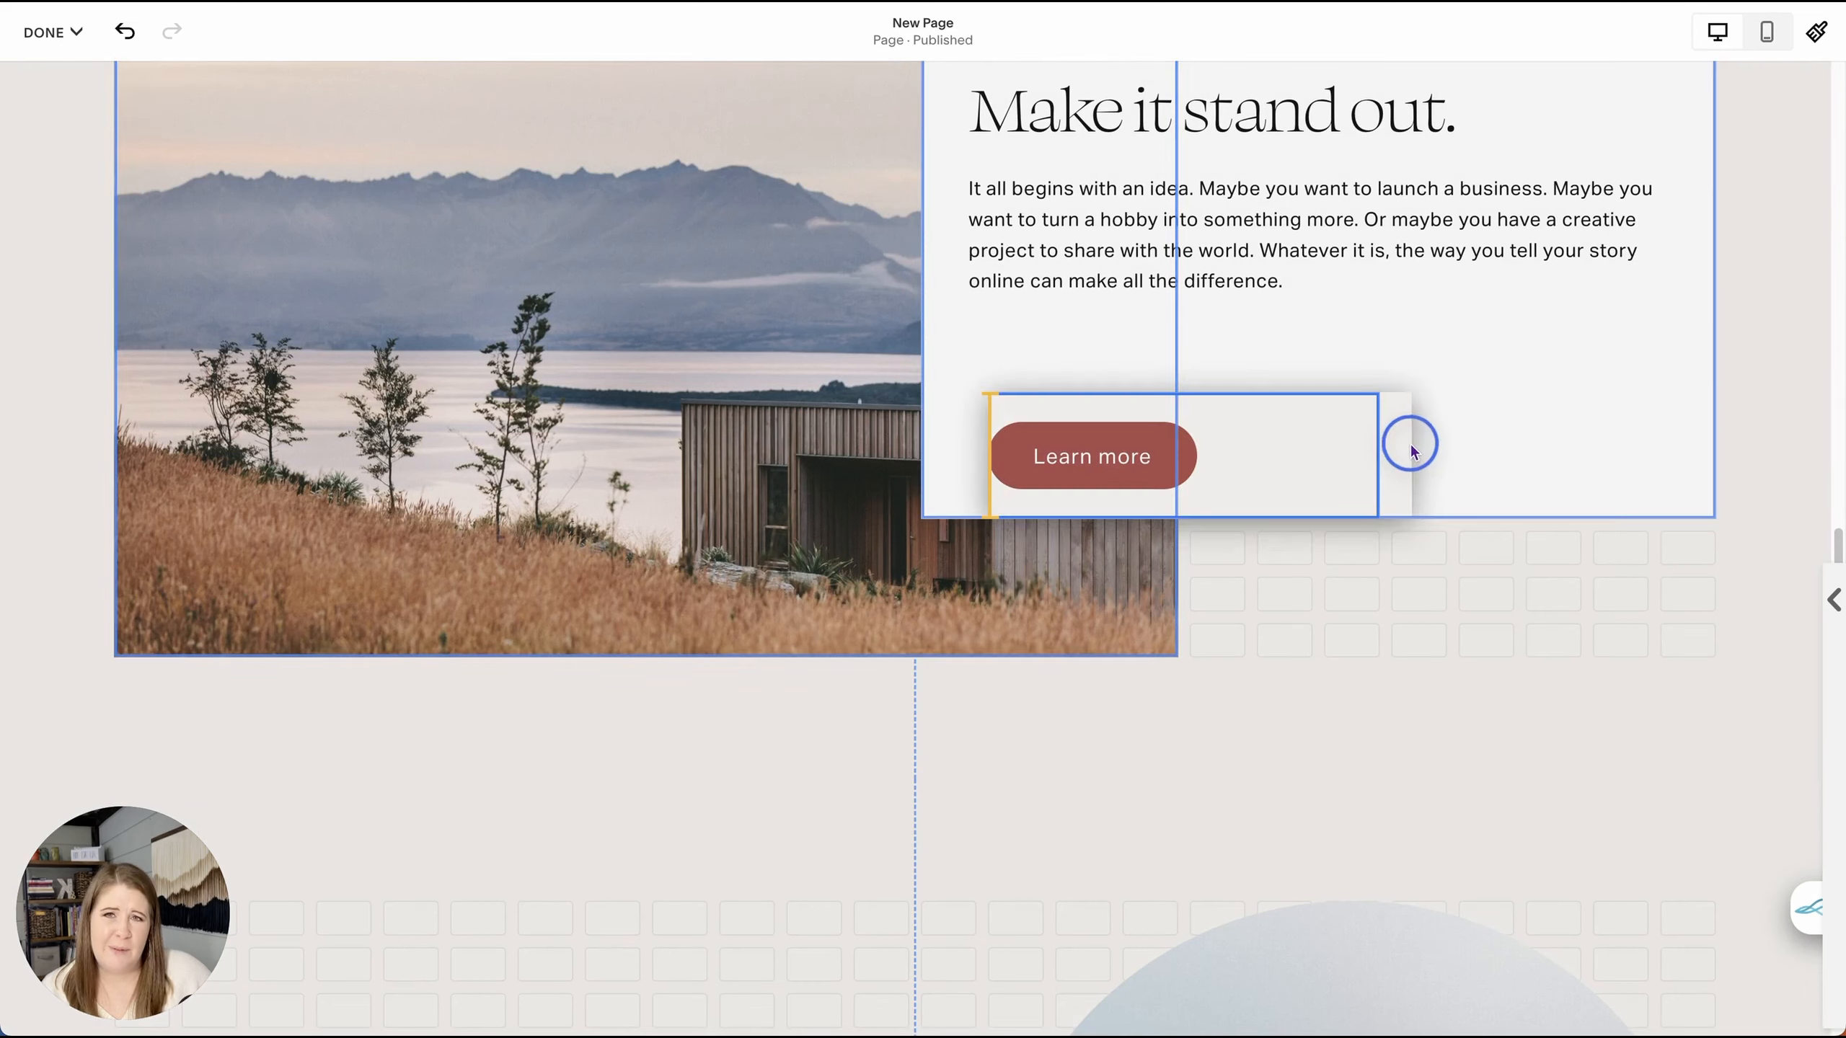
{"action": "left_click", "coordinate": [1410, 441]}
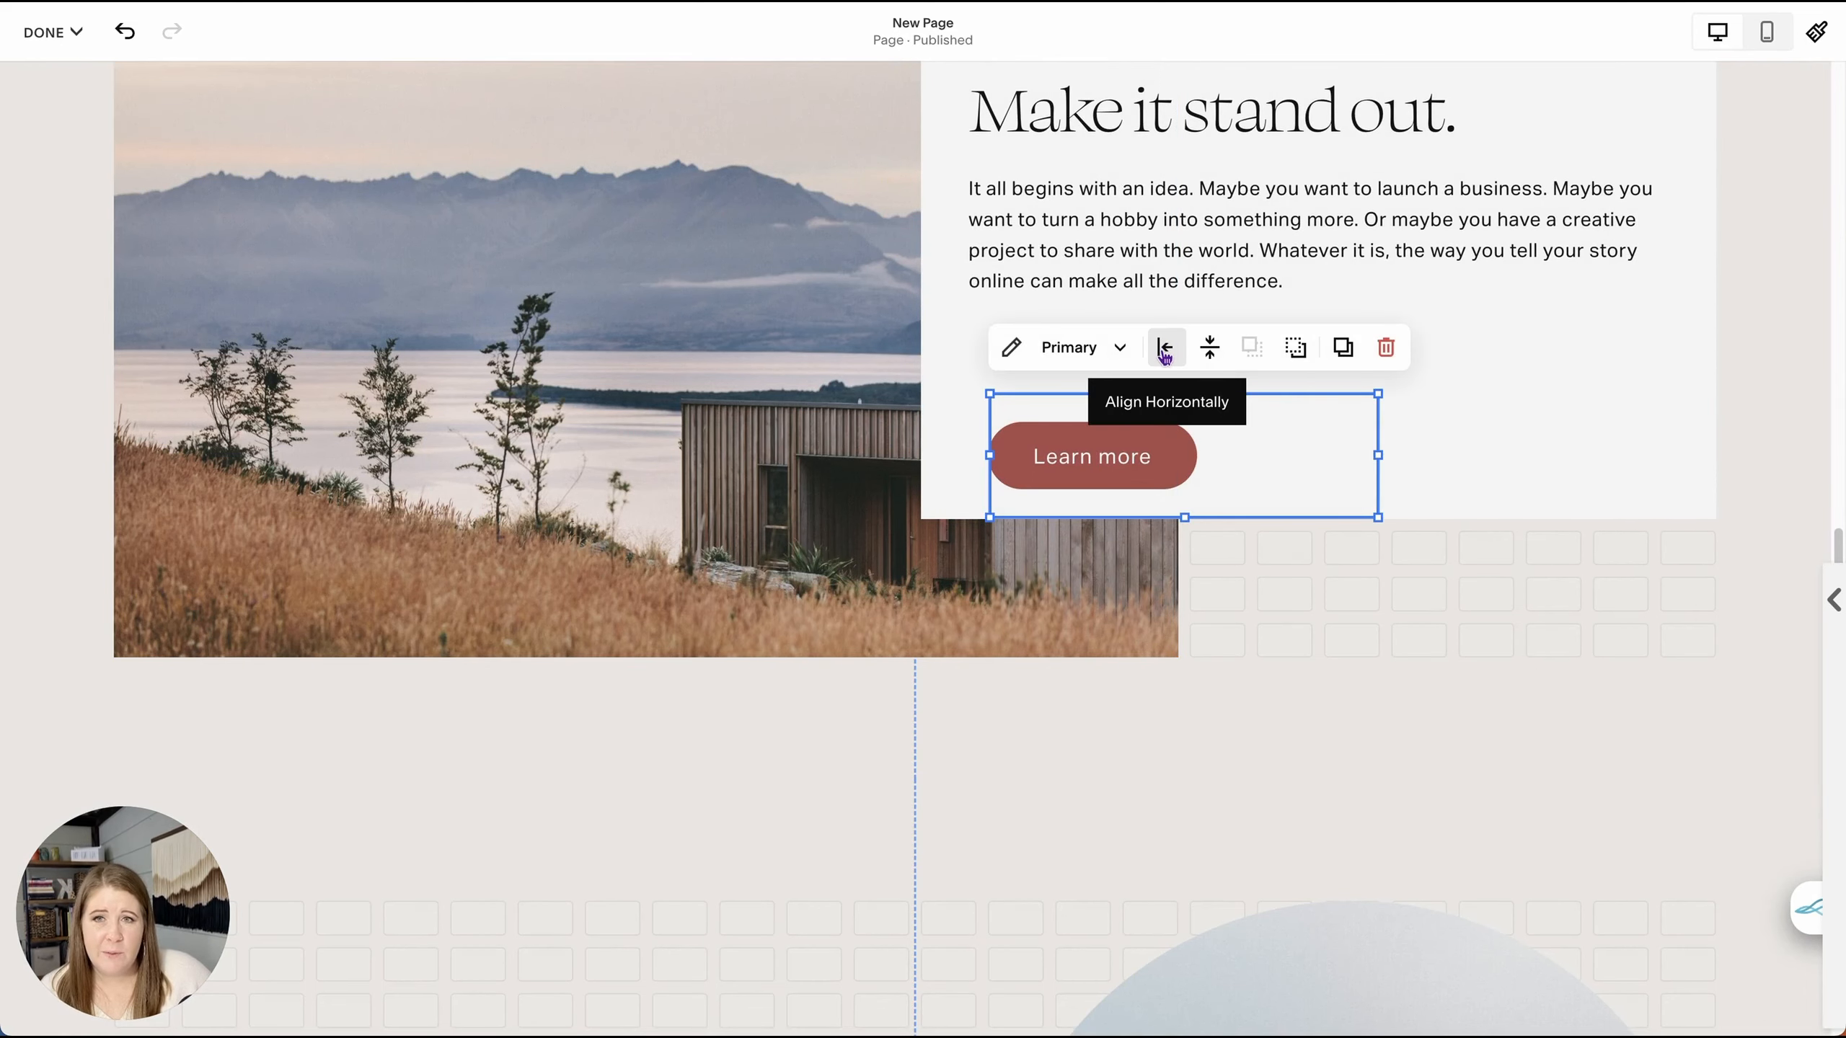
{"action": "left_click", "coordinate": [1209, 358]}
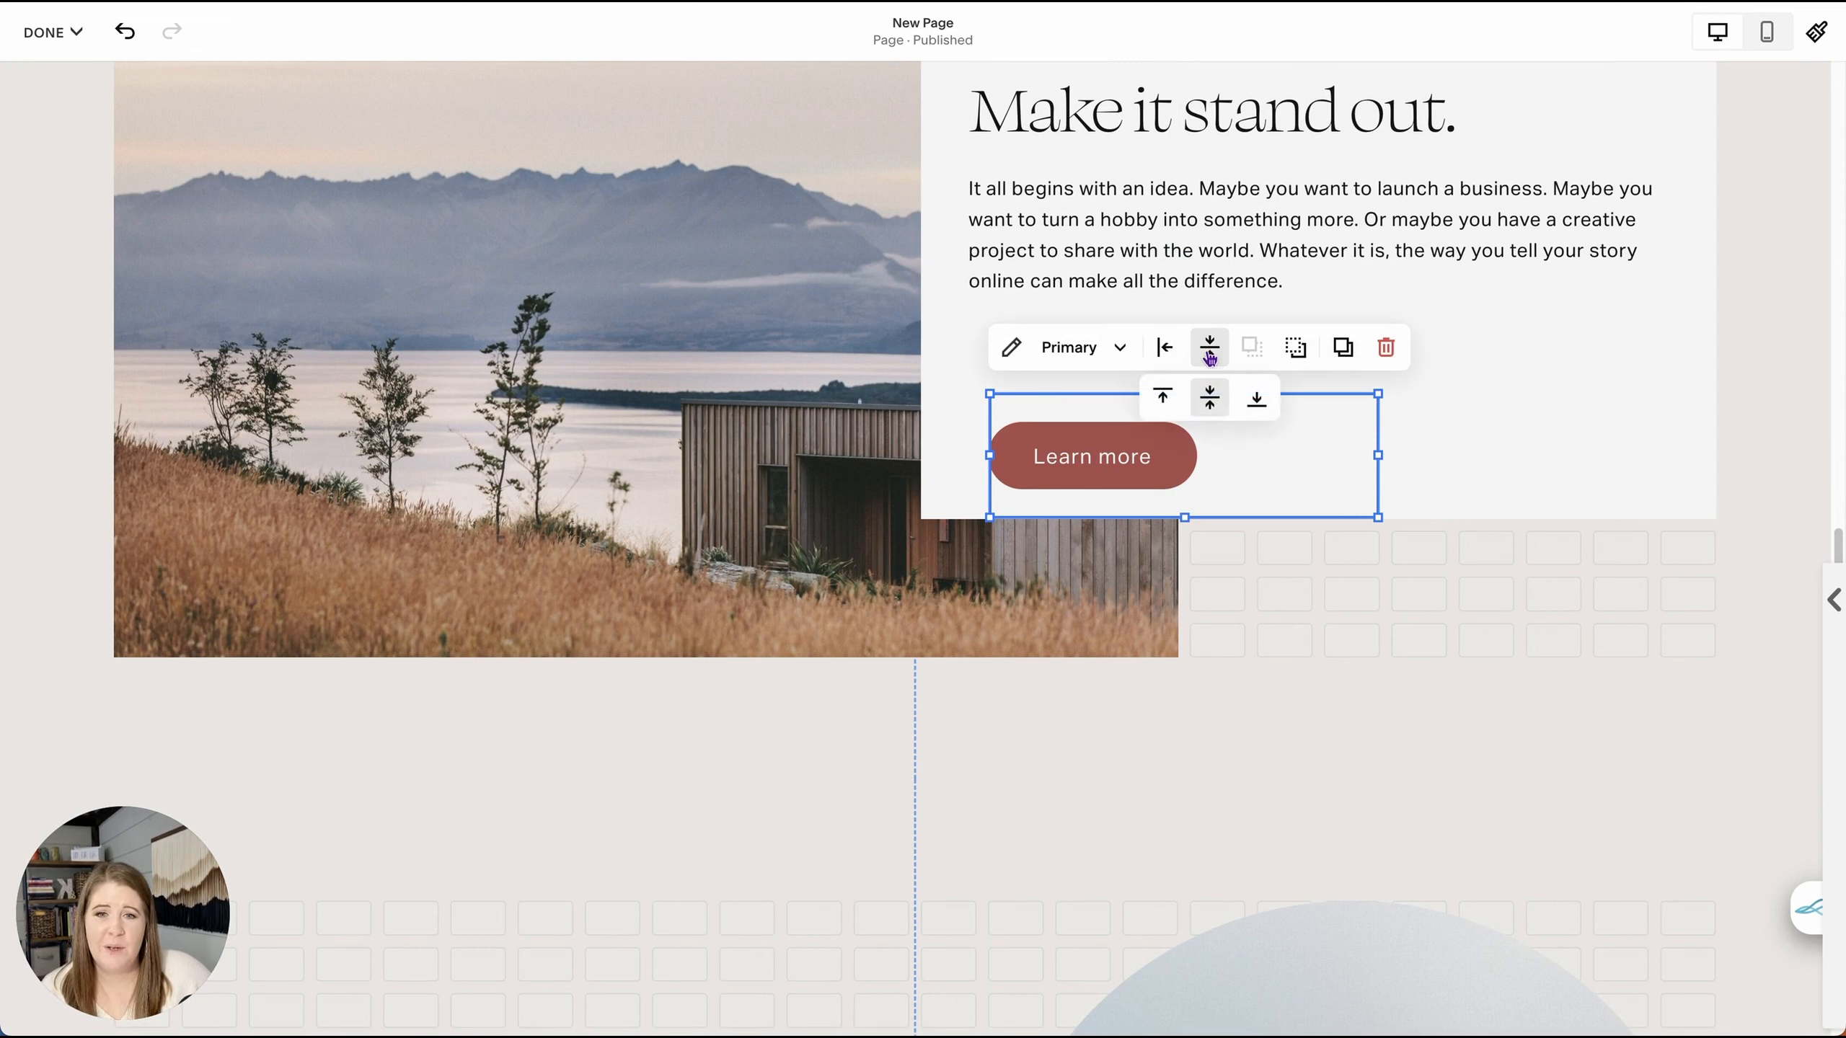
{"action": "left_click", "coordinate": [1161, 397]}
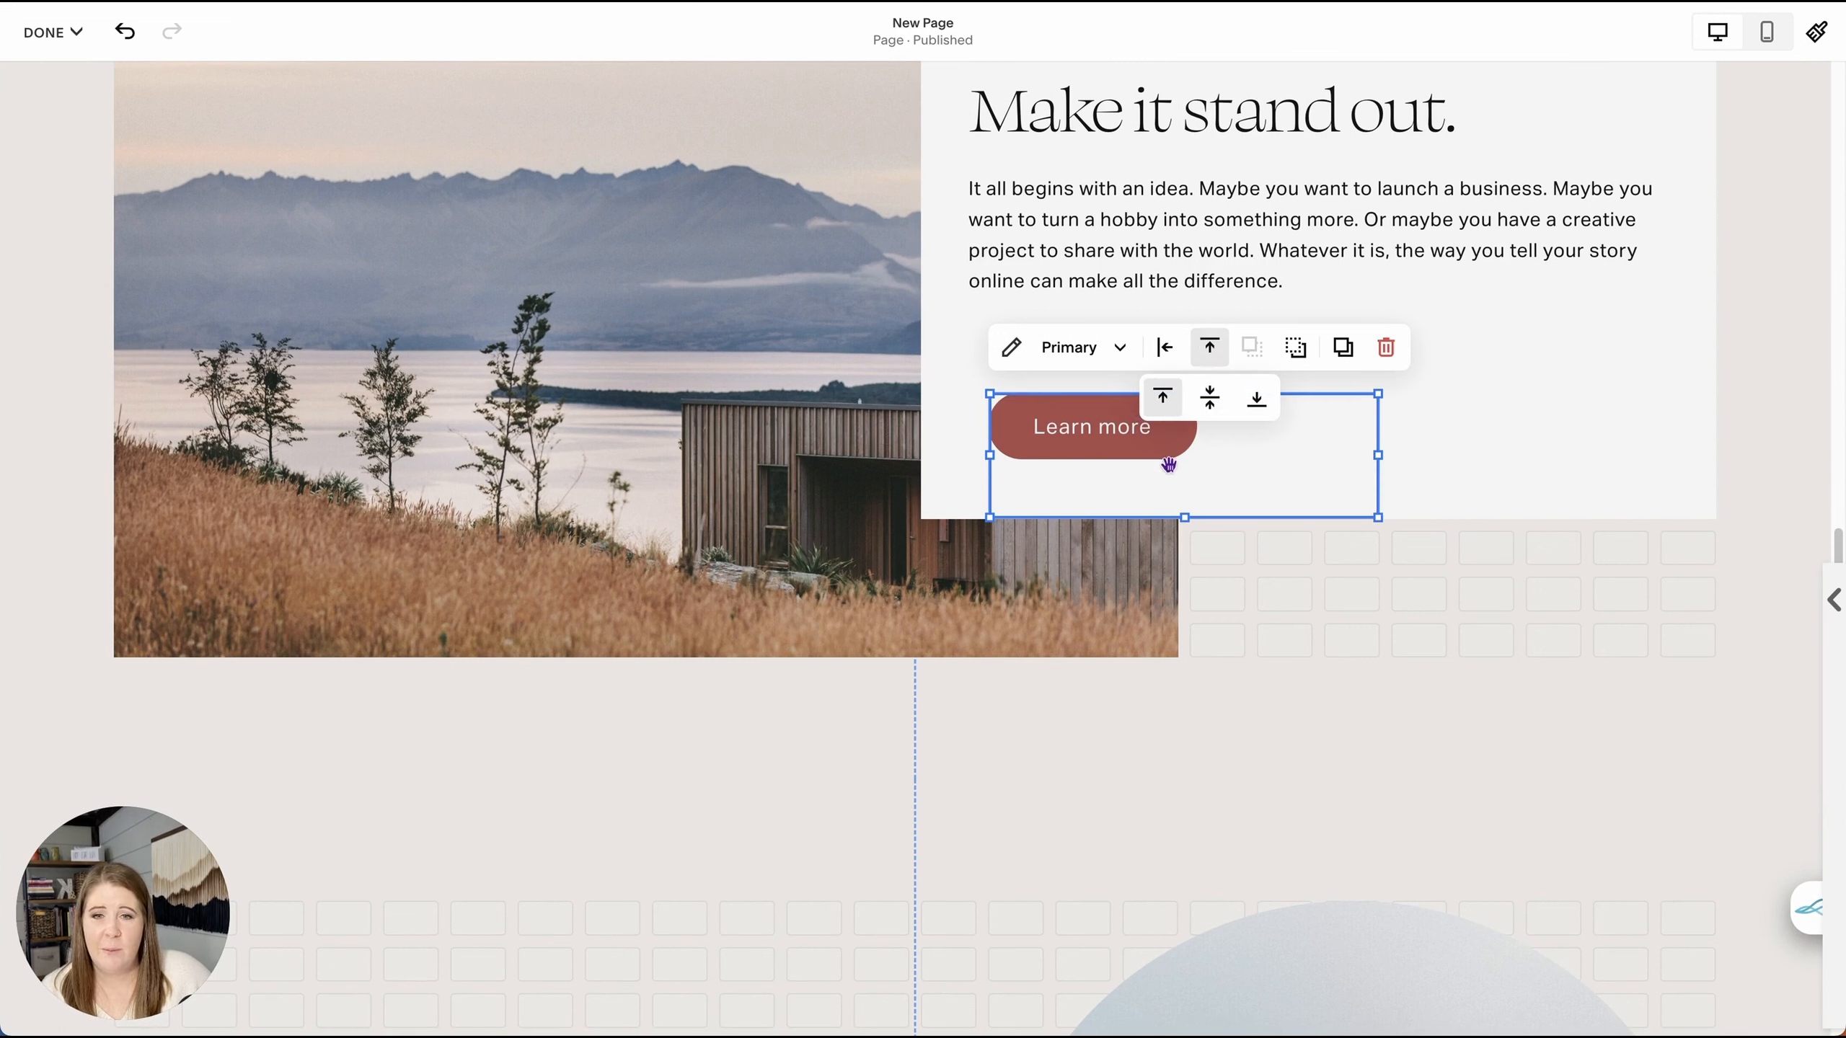
{"action": "left_click", "coordinate": [1210, 398]}
{"action": "left_click", "coordinate": [1257, 399]}
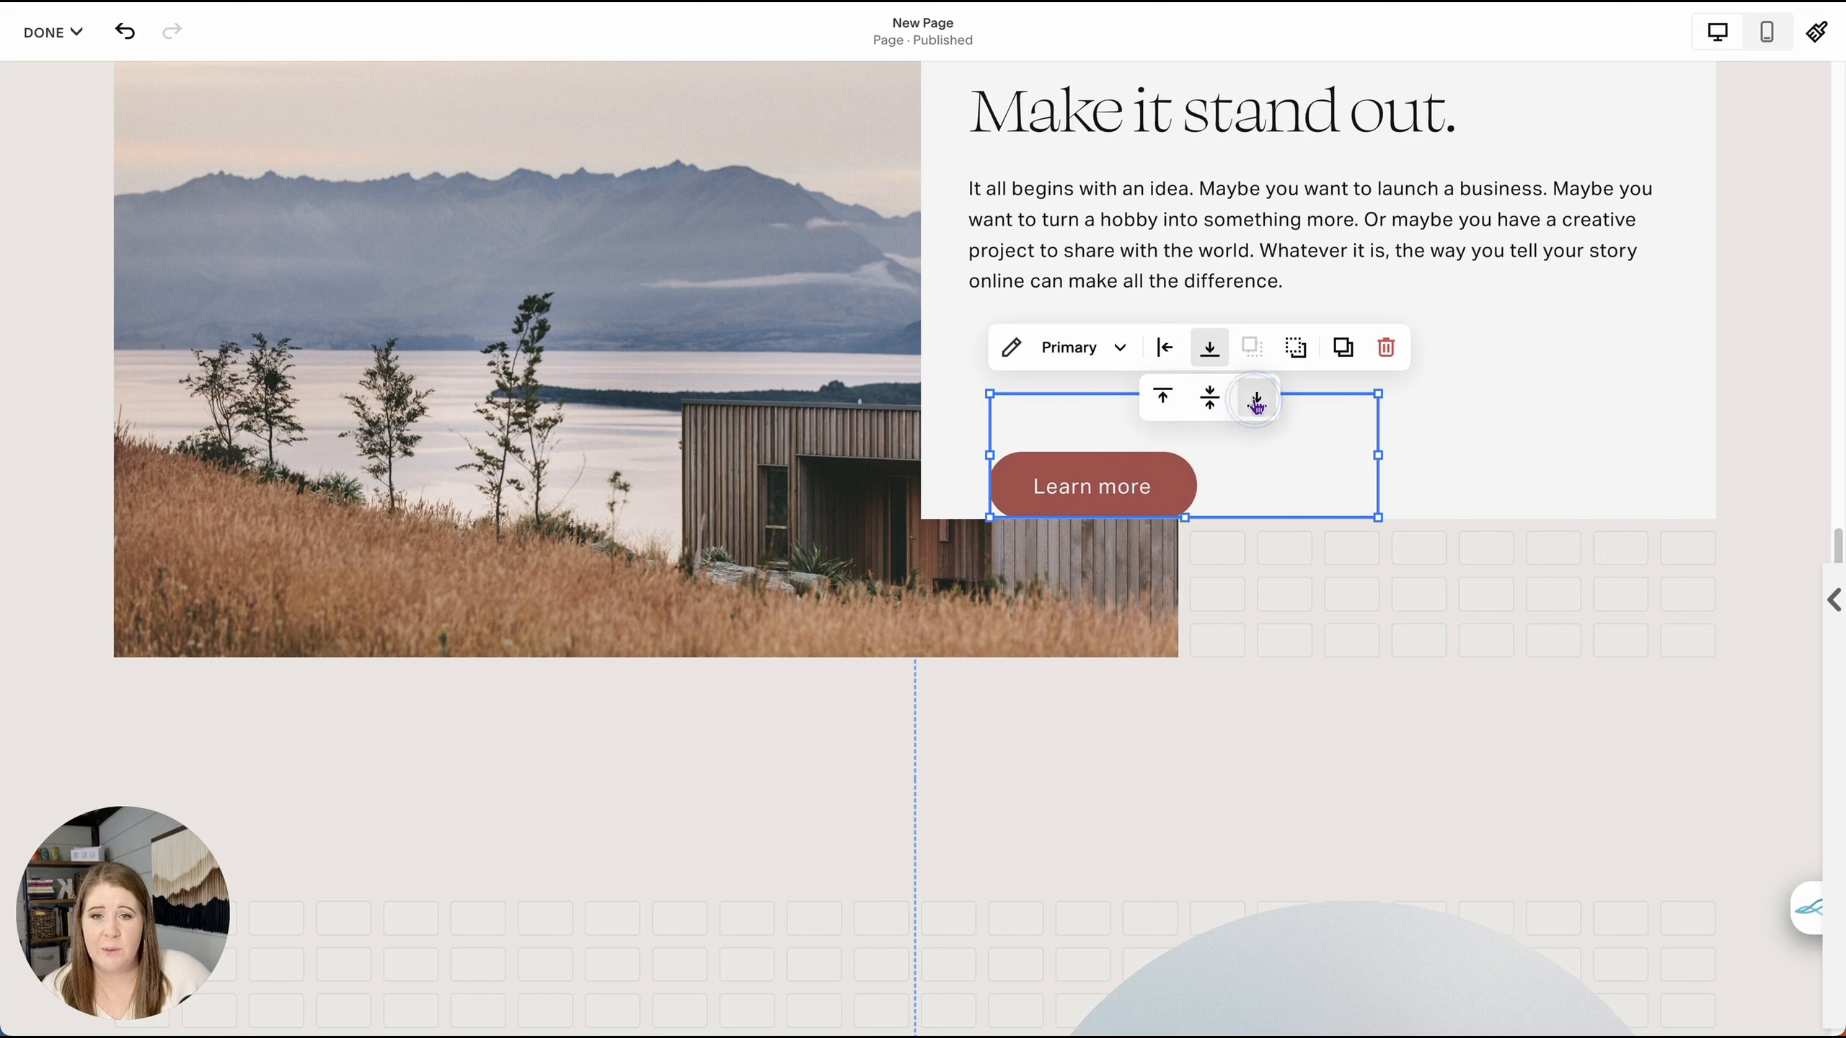
{"action": "left_click", "coordinate": [1210, 398]}
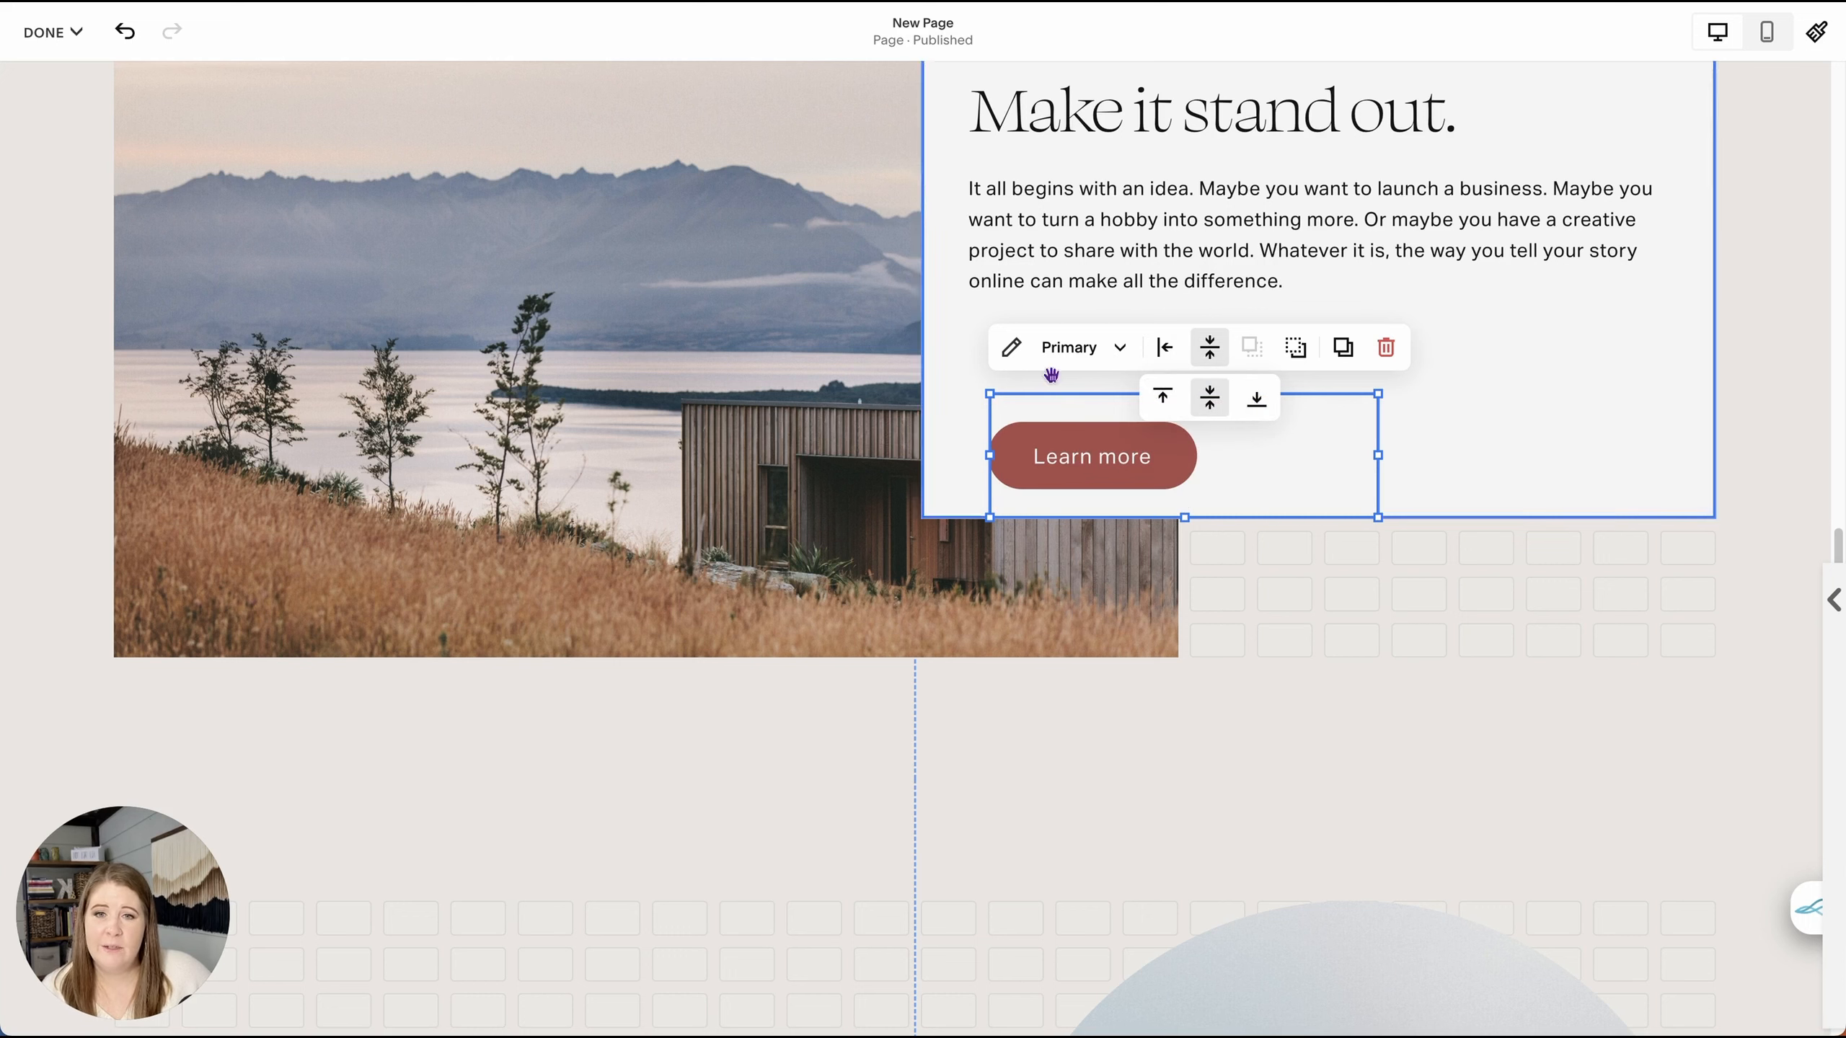
- Change the Learn more button's design to Fill and close its settings
{"action": "left_click", "coordinate": [1011, 347]}
{"action": "left_click", "coordinate": [1531, 318]}
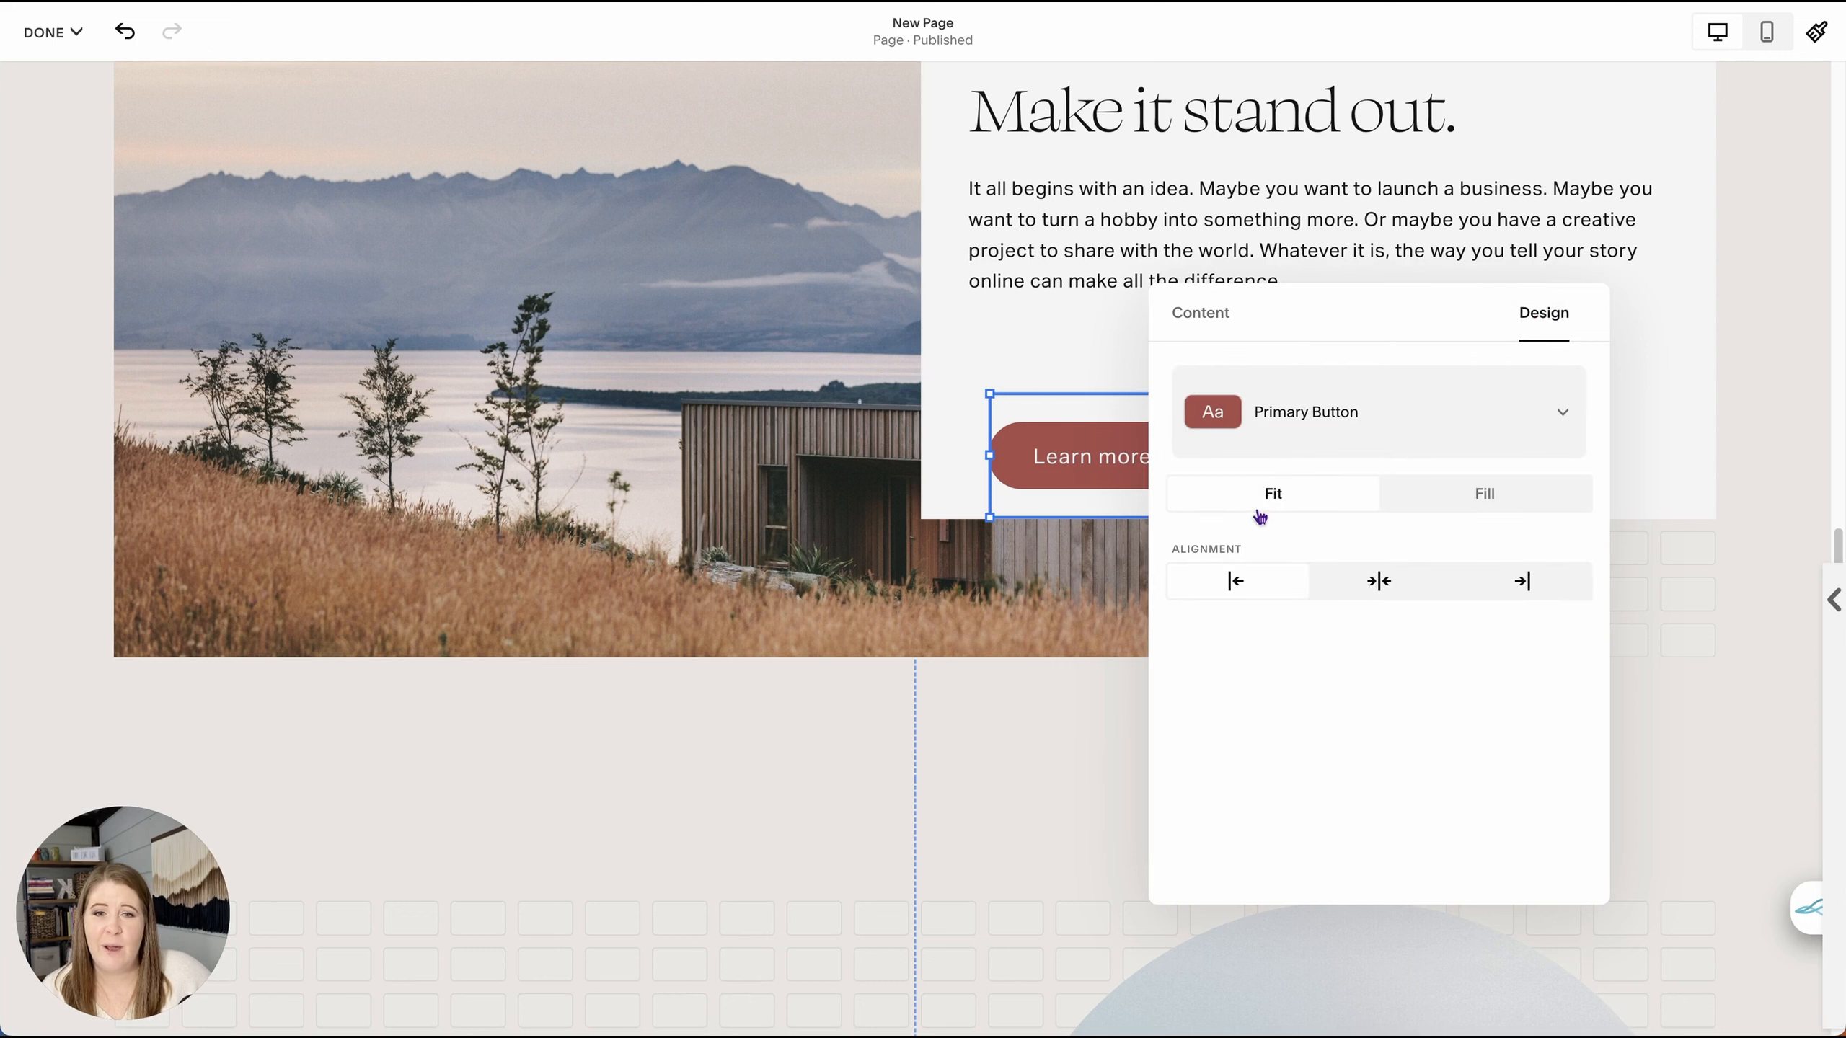
{"action": "left_click_drag", "start_coordinate": [1303, 326], "coordinate": [1453, 328]}
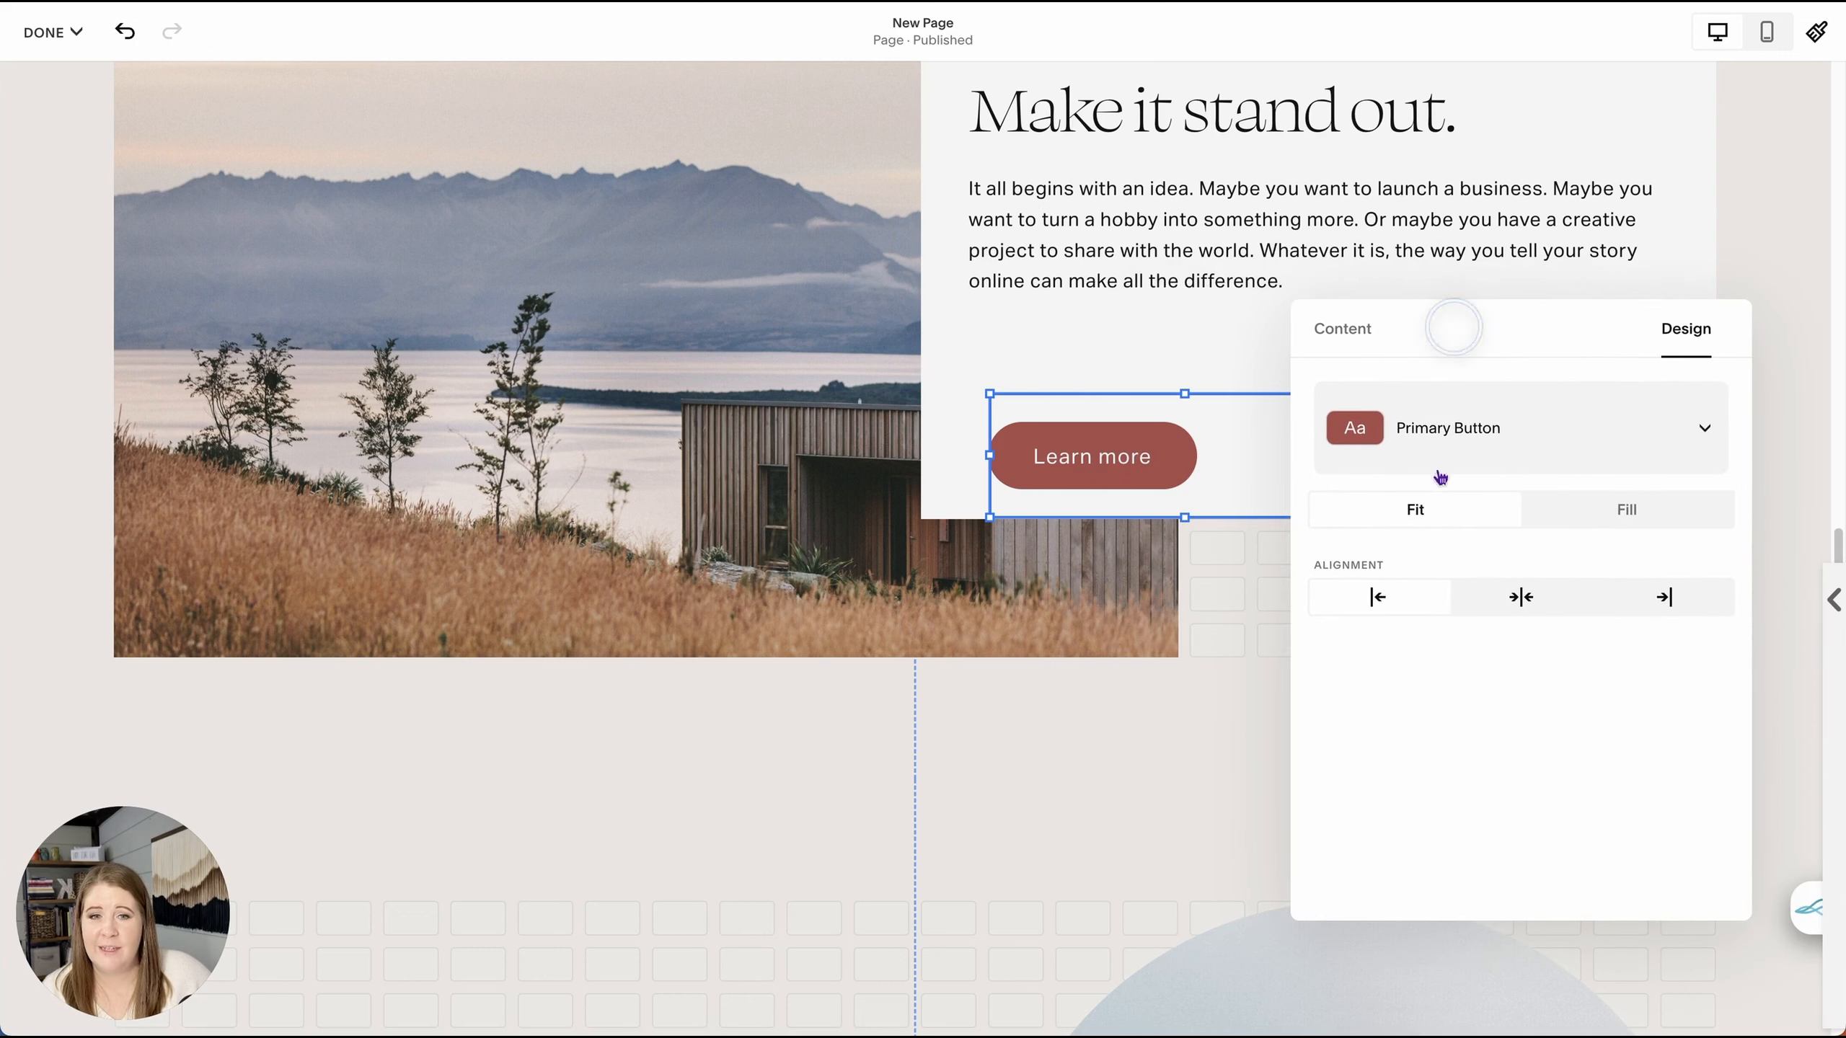
{"action": "left_click", "coordinate": [1584, 513]}
{"action": "left_click", "coordinate": [1110, 356]}
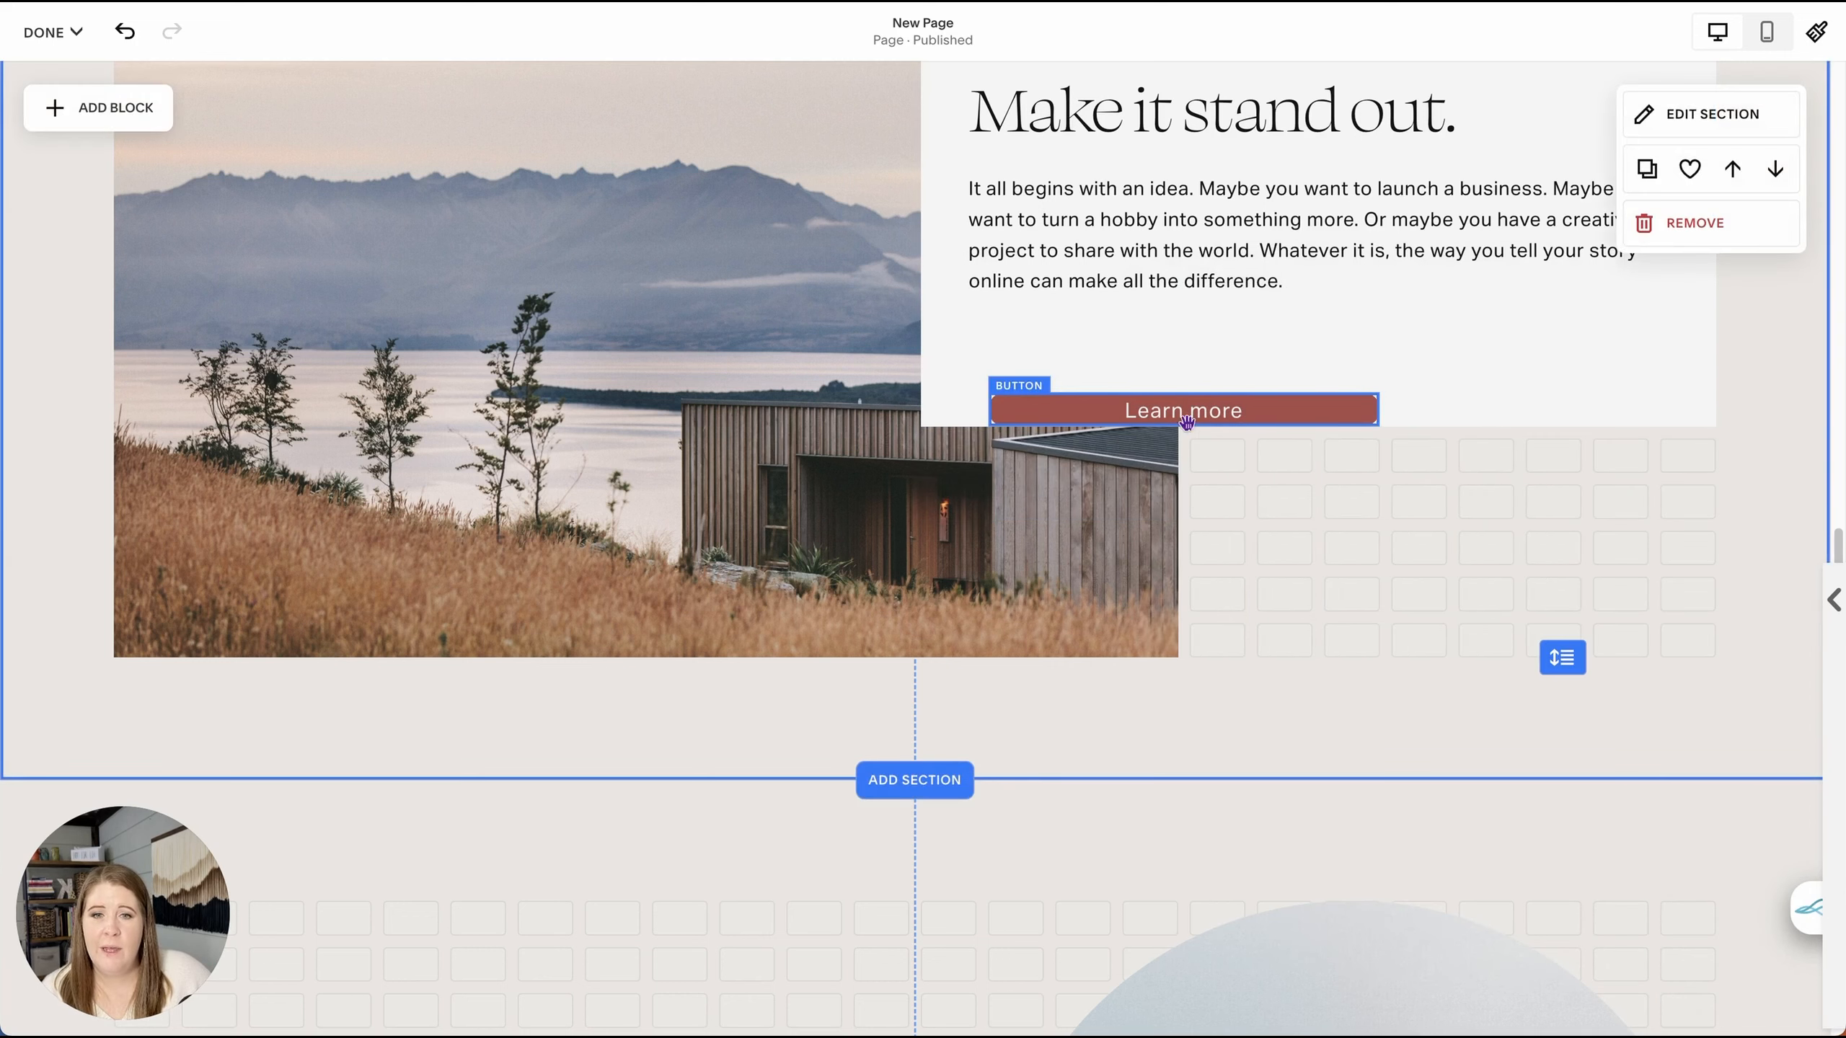
- Extend the text block behind the Learn more button downward and try resizing the button block
{"action": "left_click", "coordinate": [1416, 419]}
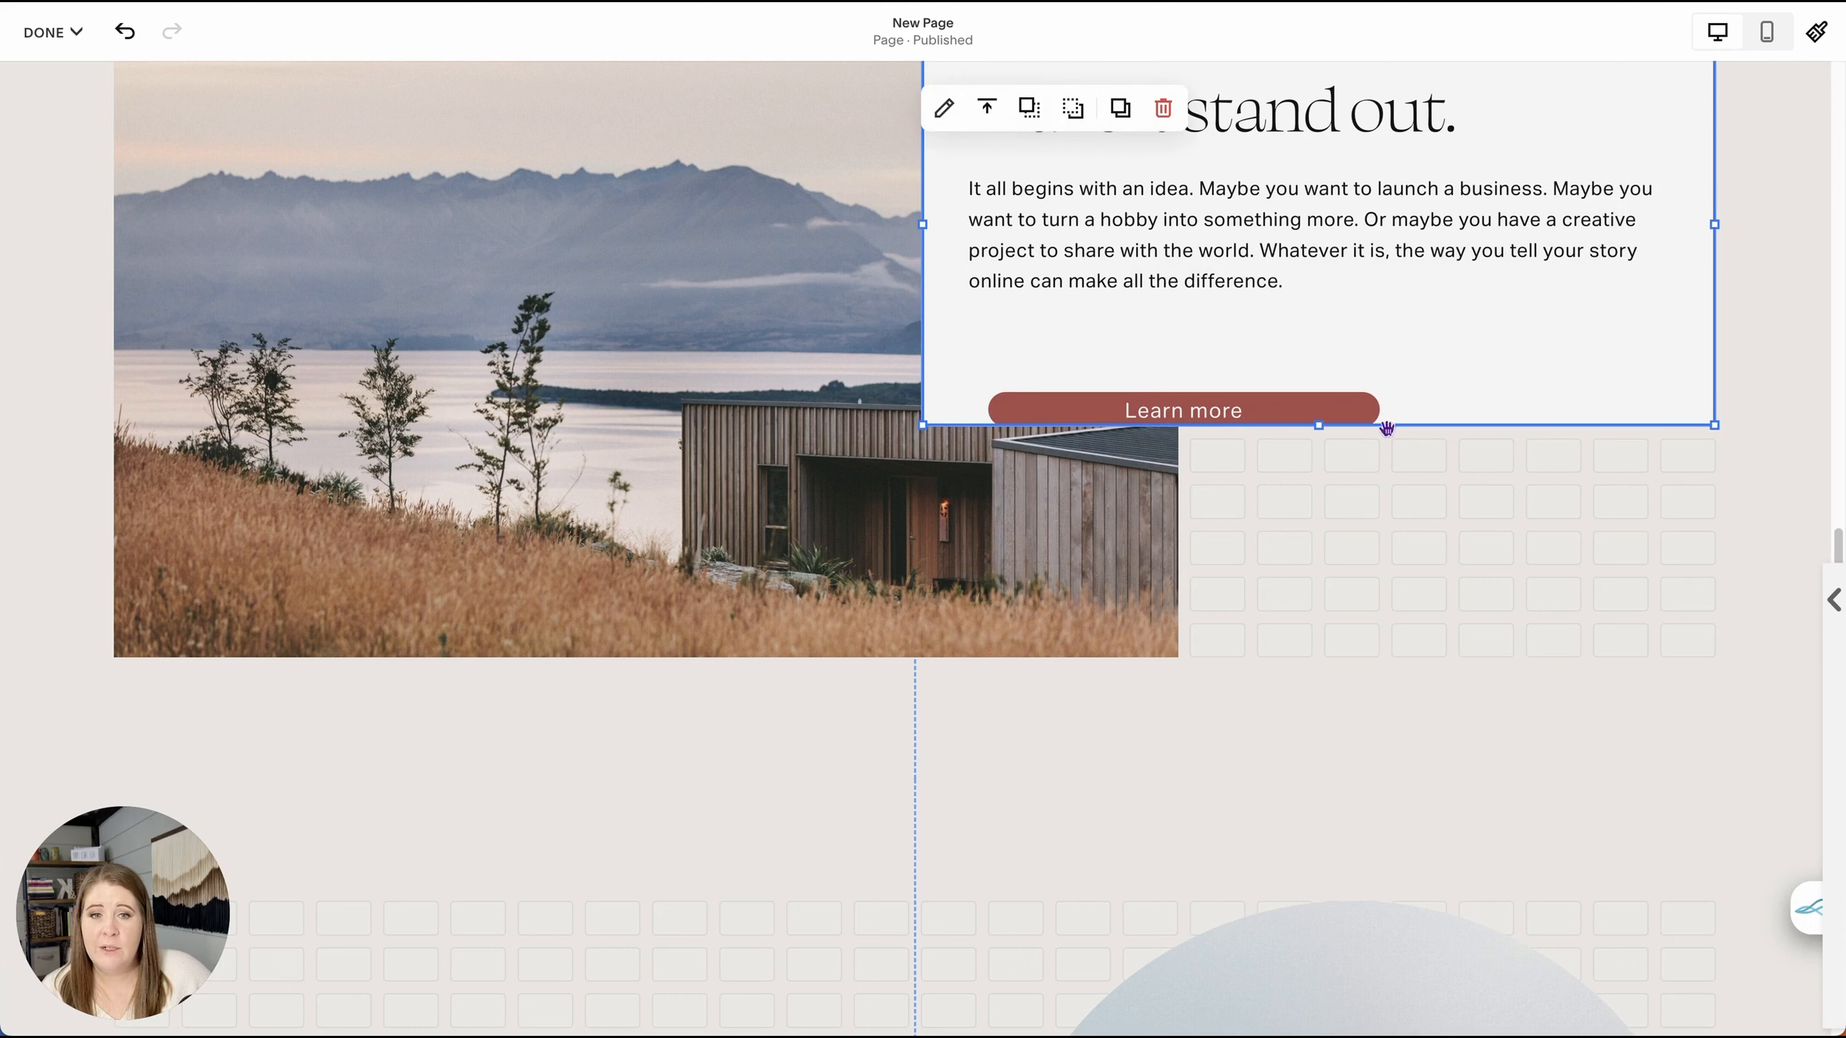
{"action": "left_click_drag", "start_coordinate": [1320, 426], "coordinate": [1321, 524]}
{"action": "left_click", "coordinate": [1283, 419]}
{"action": "left_click_drag", "start_coordinate": [1174, 427], "coordinate": [1192, 565]}
{"action": "left_click_drag", "start_coordinate": [990, 482], "coordinate": [182, 385]}
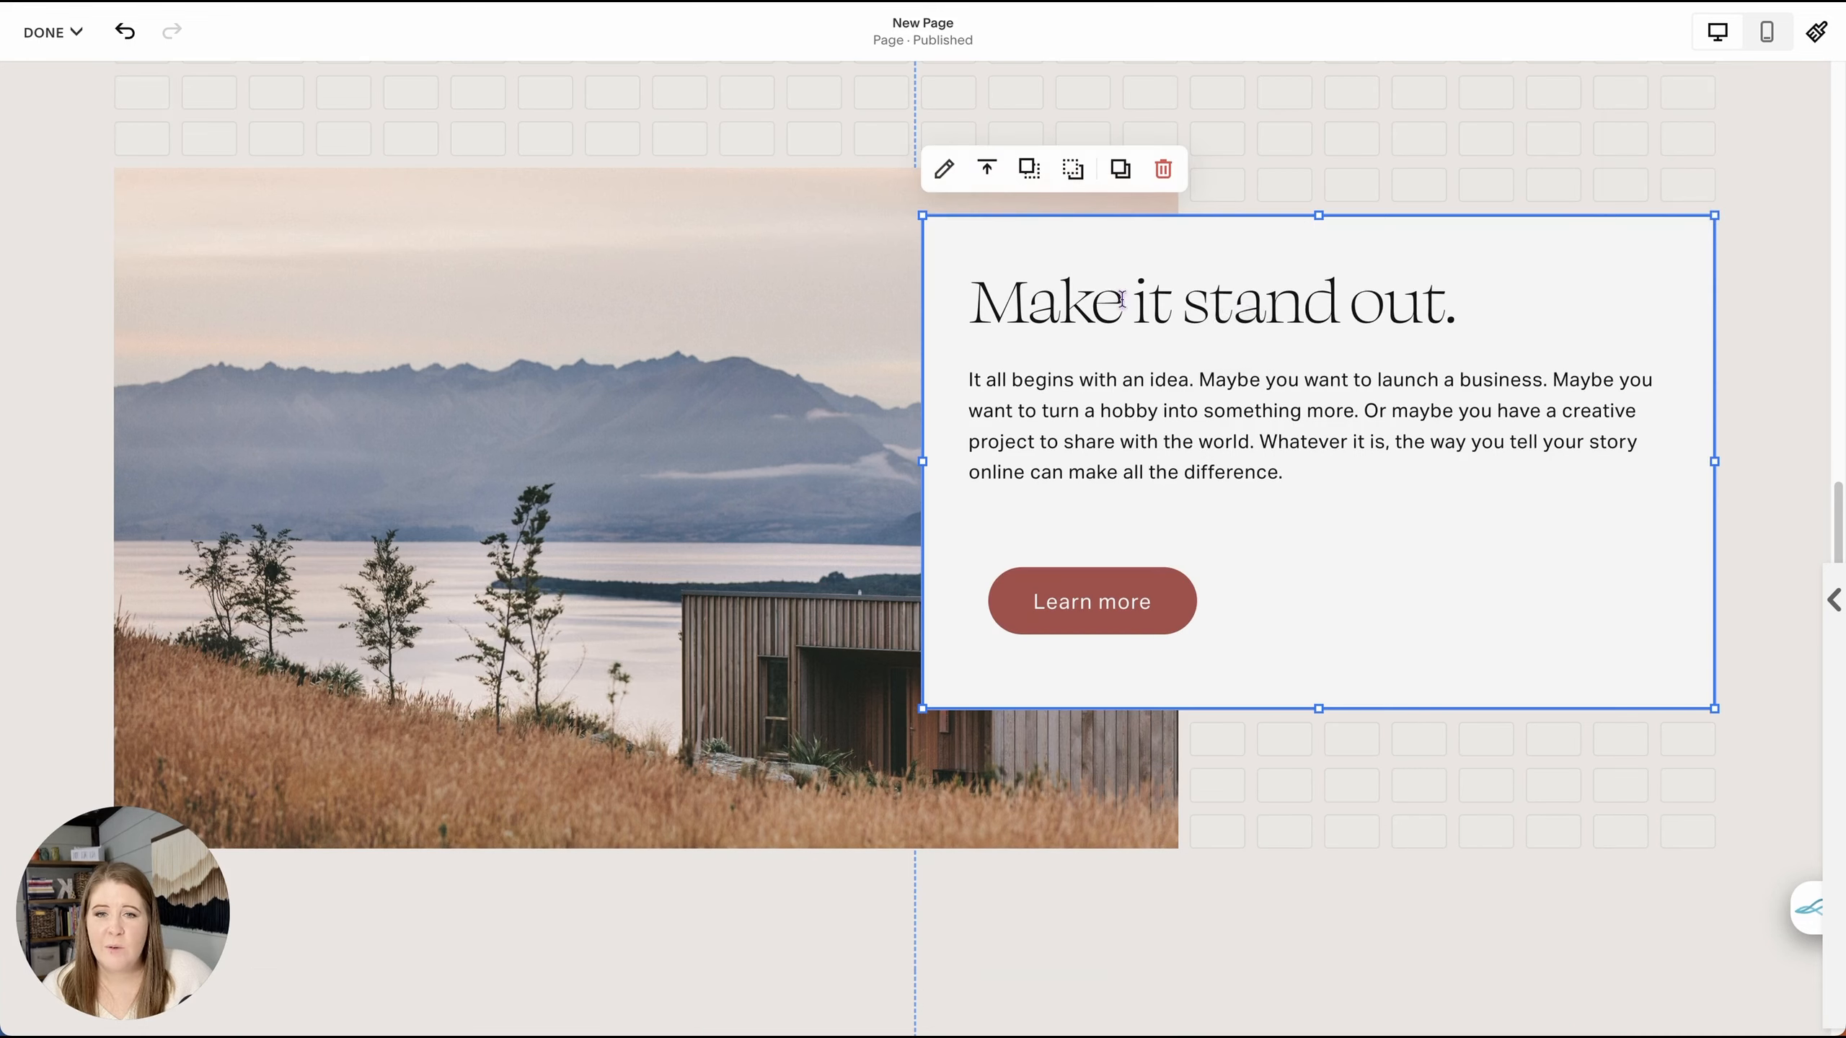
- Open the design settings of the upper "Make it stand out." text block and set its padding to L
{"action": "scroll", "coordinate": [1108, 288], "scroll_direction": "up", "scroll_amount": 9}
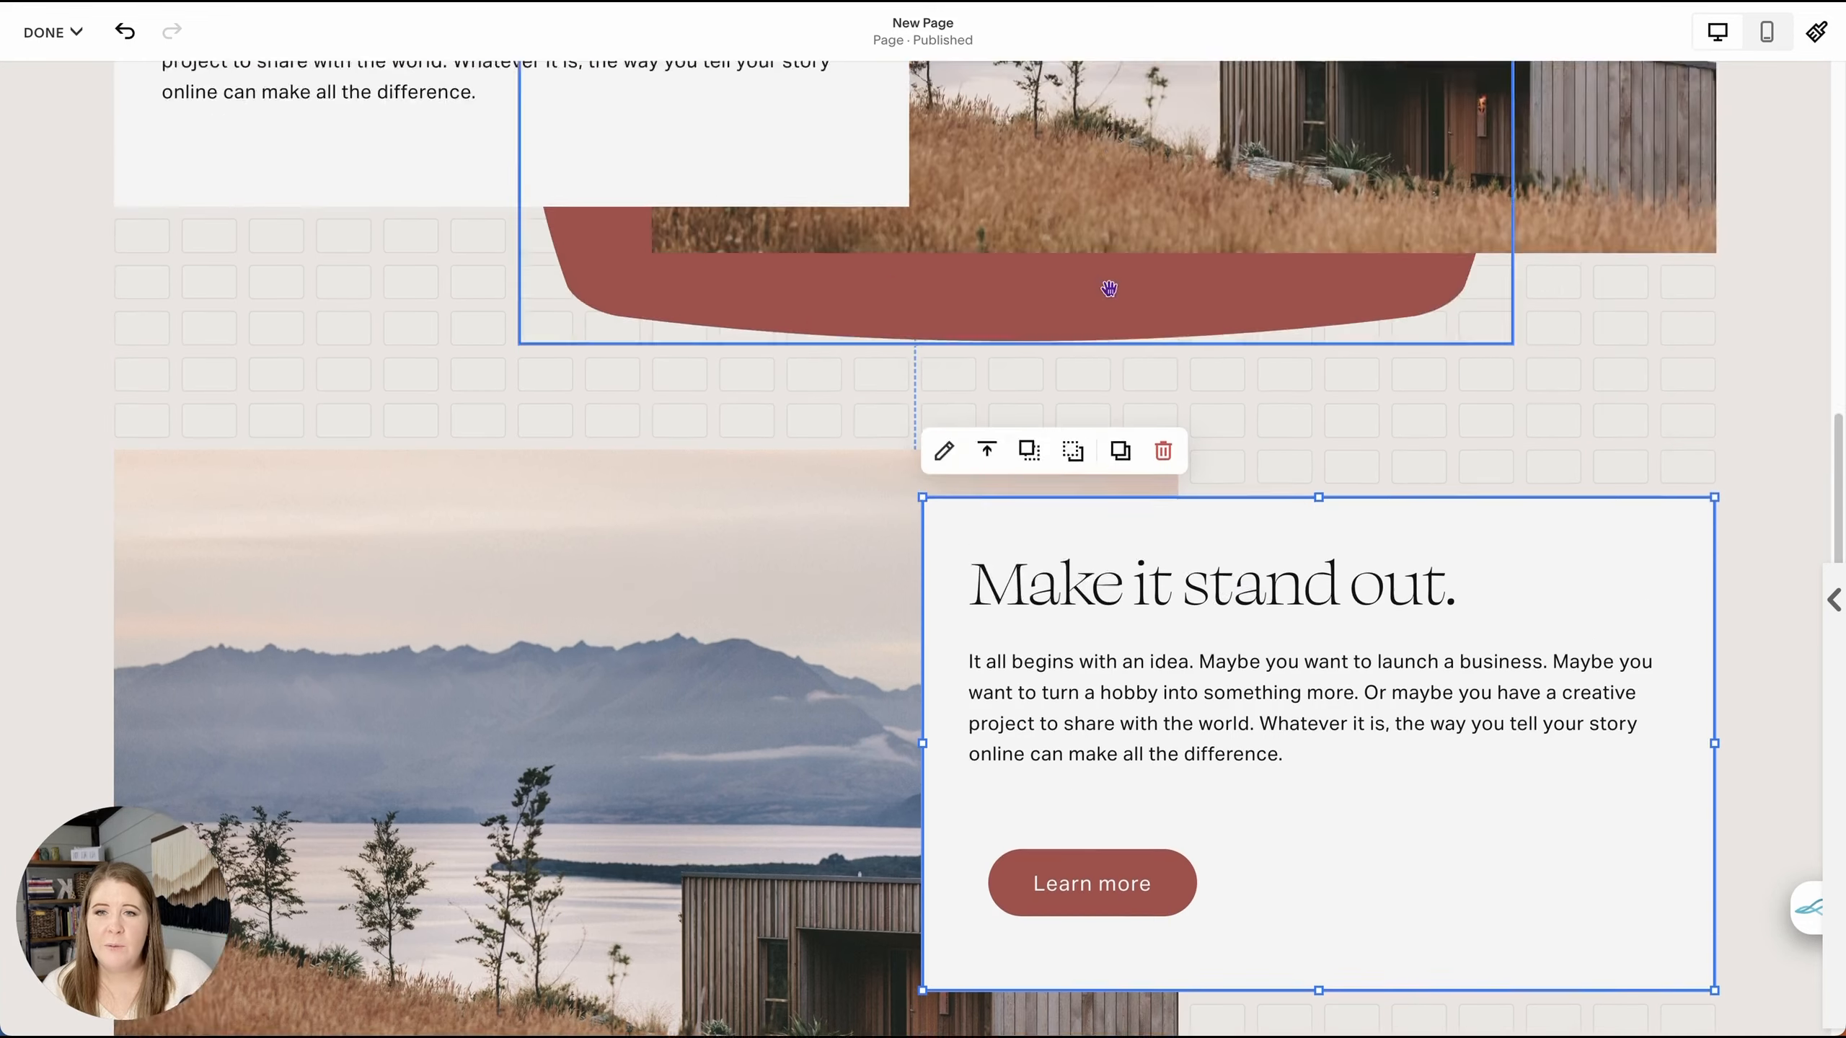
{"action": "left_click", "coordinate": [379, 296]}
{"action": "scroll", "coordinate": [404, 264], "scroll_direction": "up", "scroll_amount": 1}
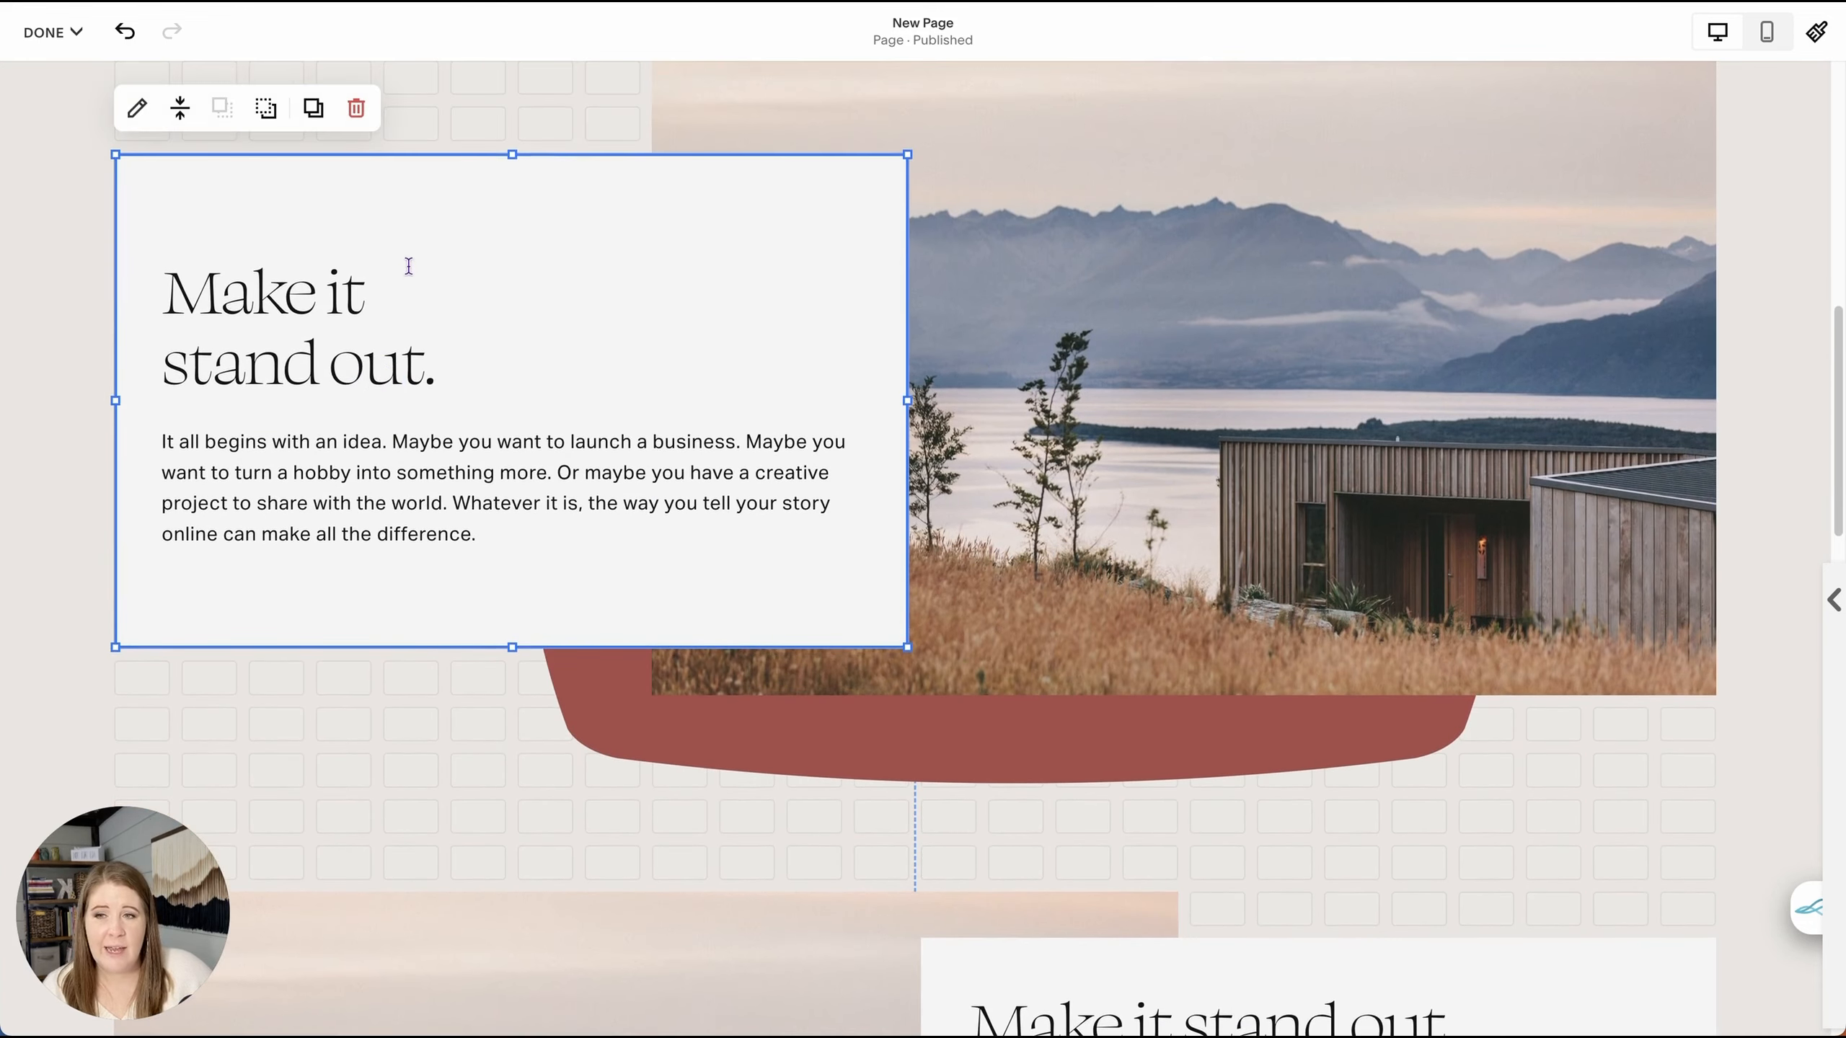
{"action": "left_click", "coordinate": [429, 276]}
{"action": "left_click", "coordinate": [41, 264]}
{"action": "left_click", "coordinate": [135, 223]}
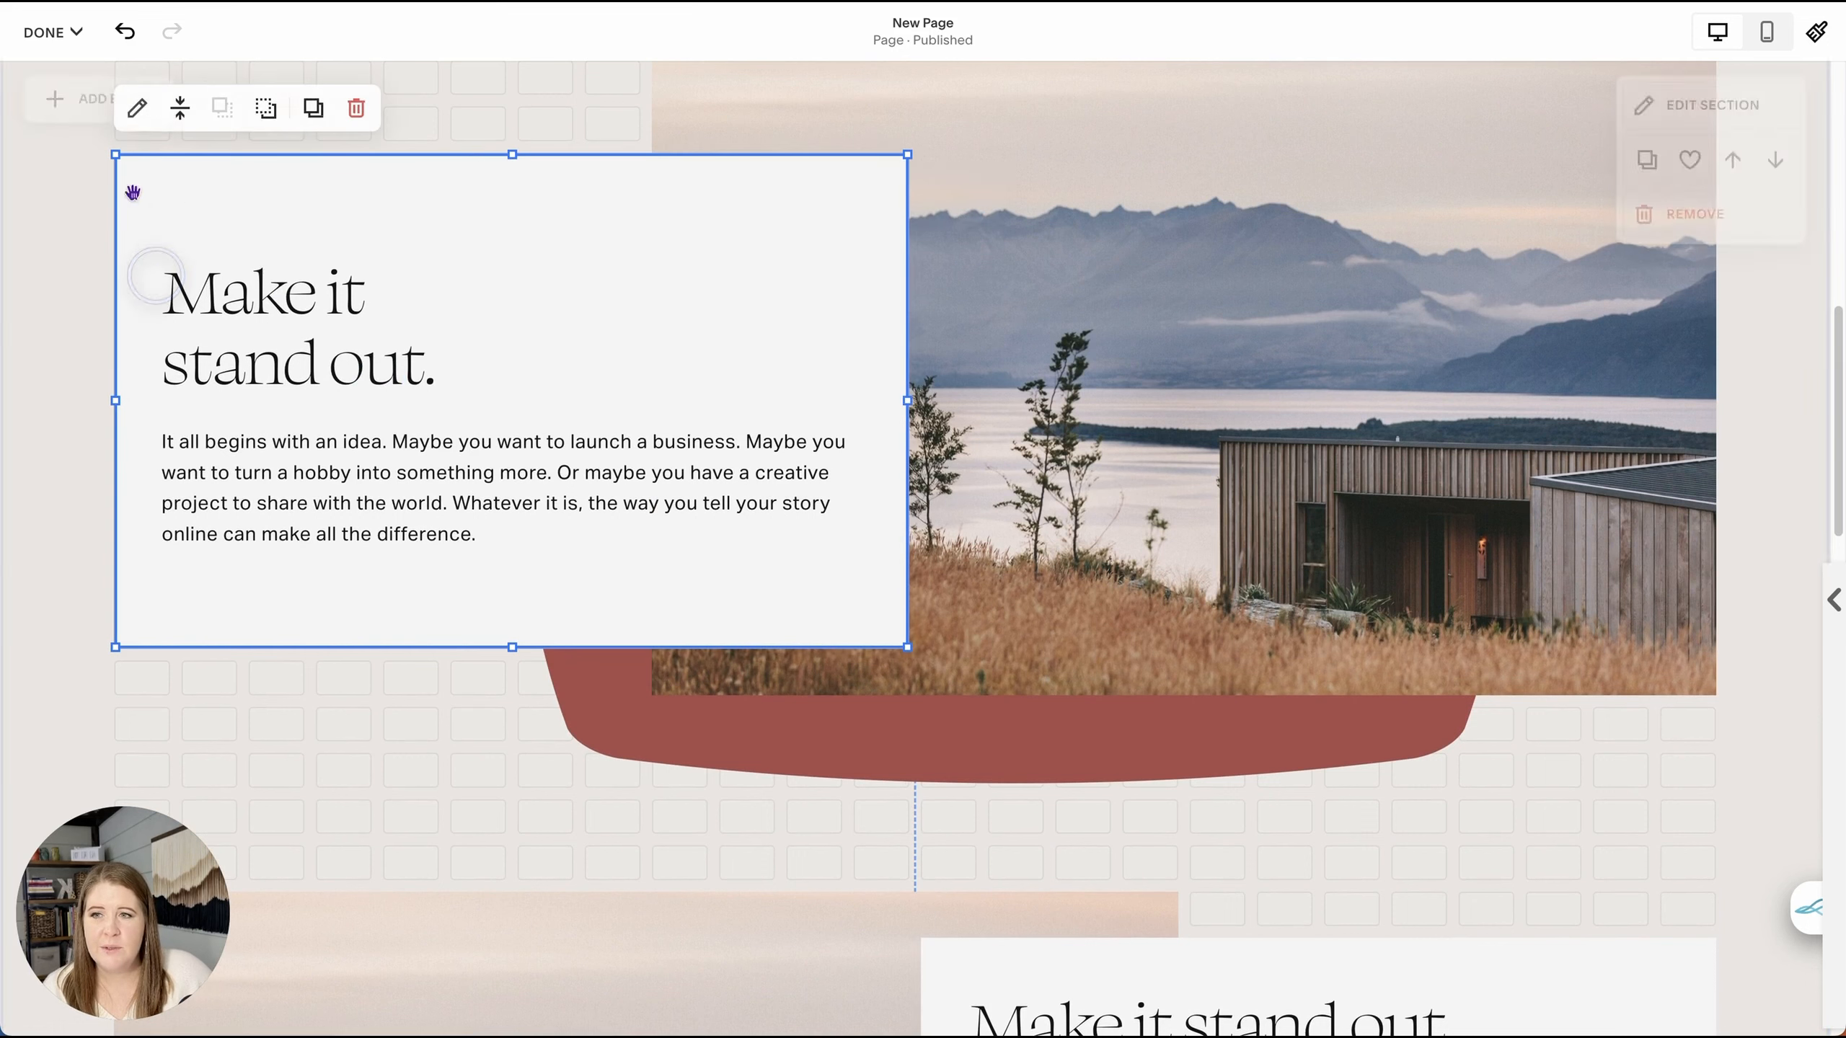
{"action": "left_click", "coordinate": [136, 110]}
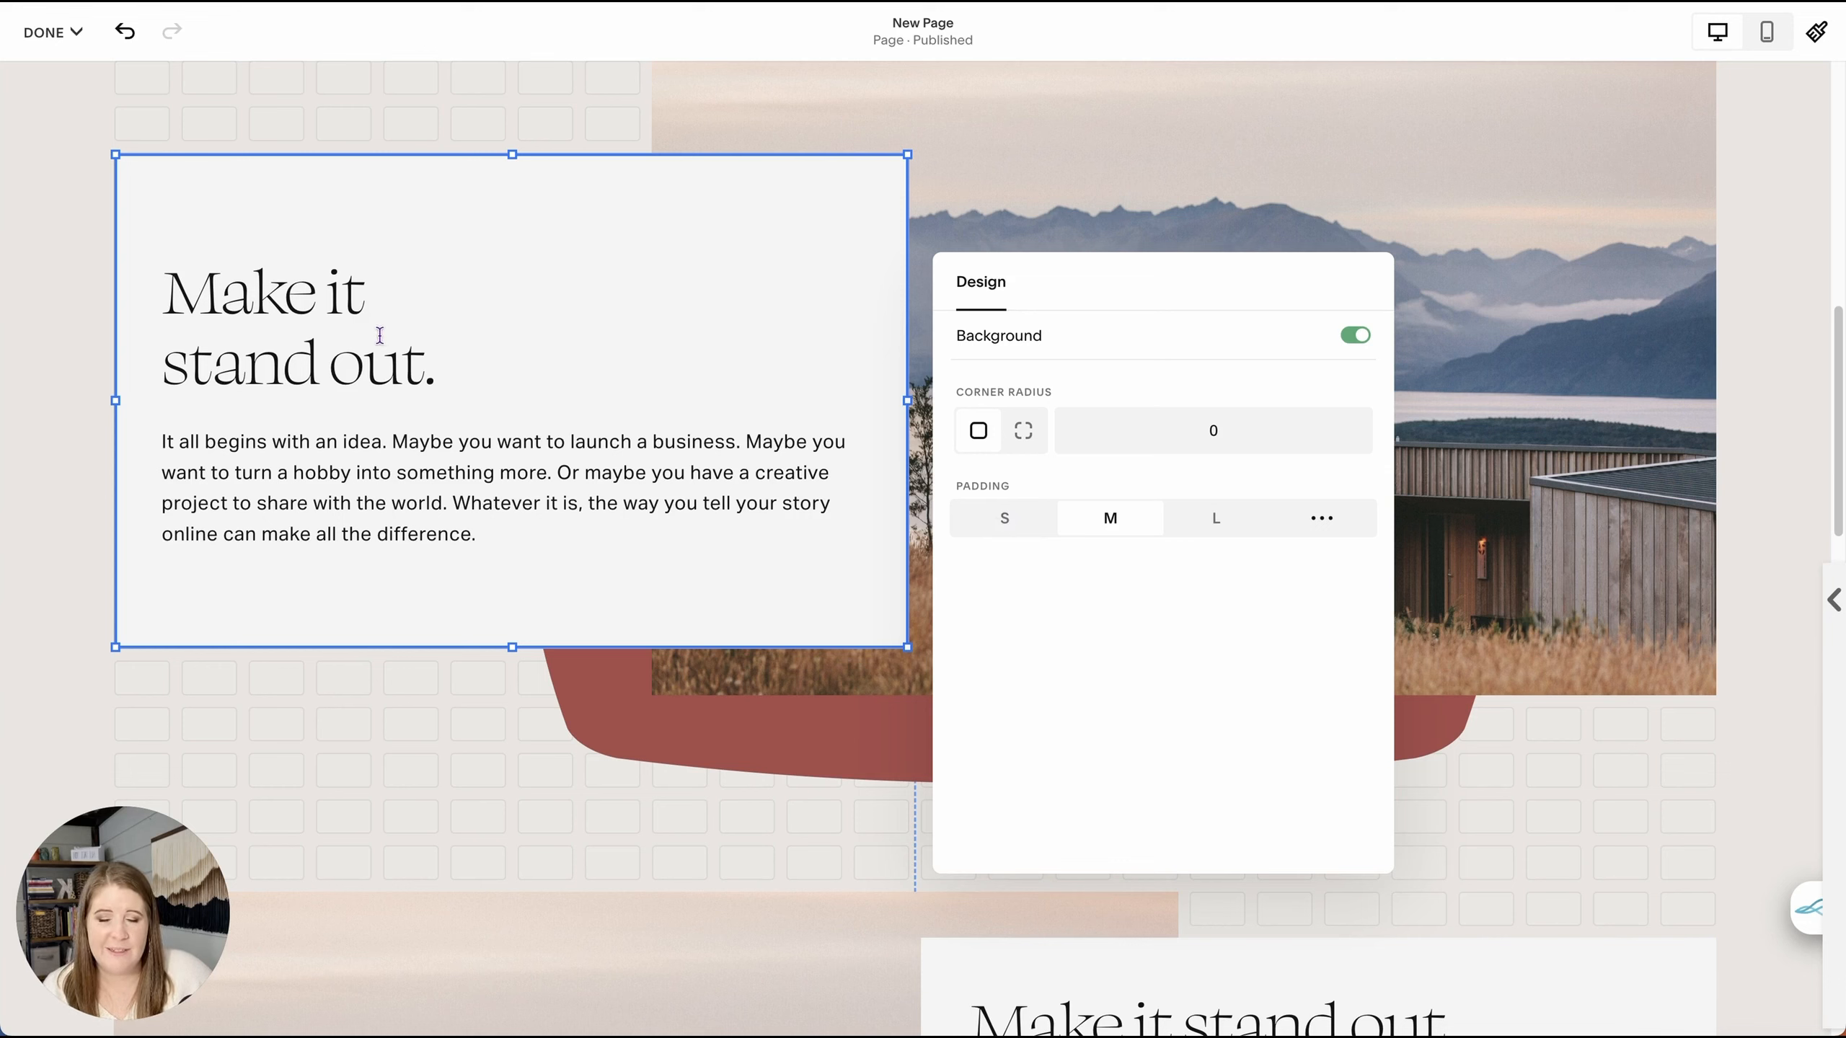
{"action": "left_click", "coordinate": [1227, 528]}
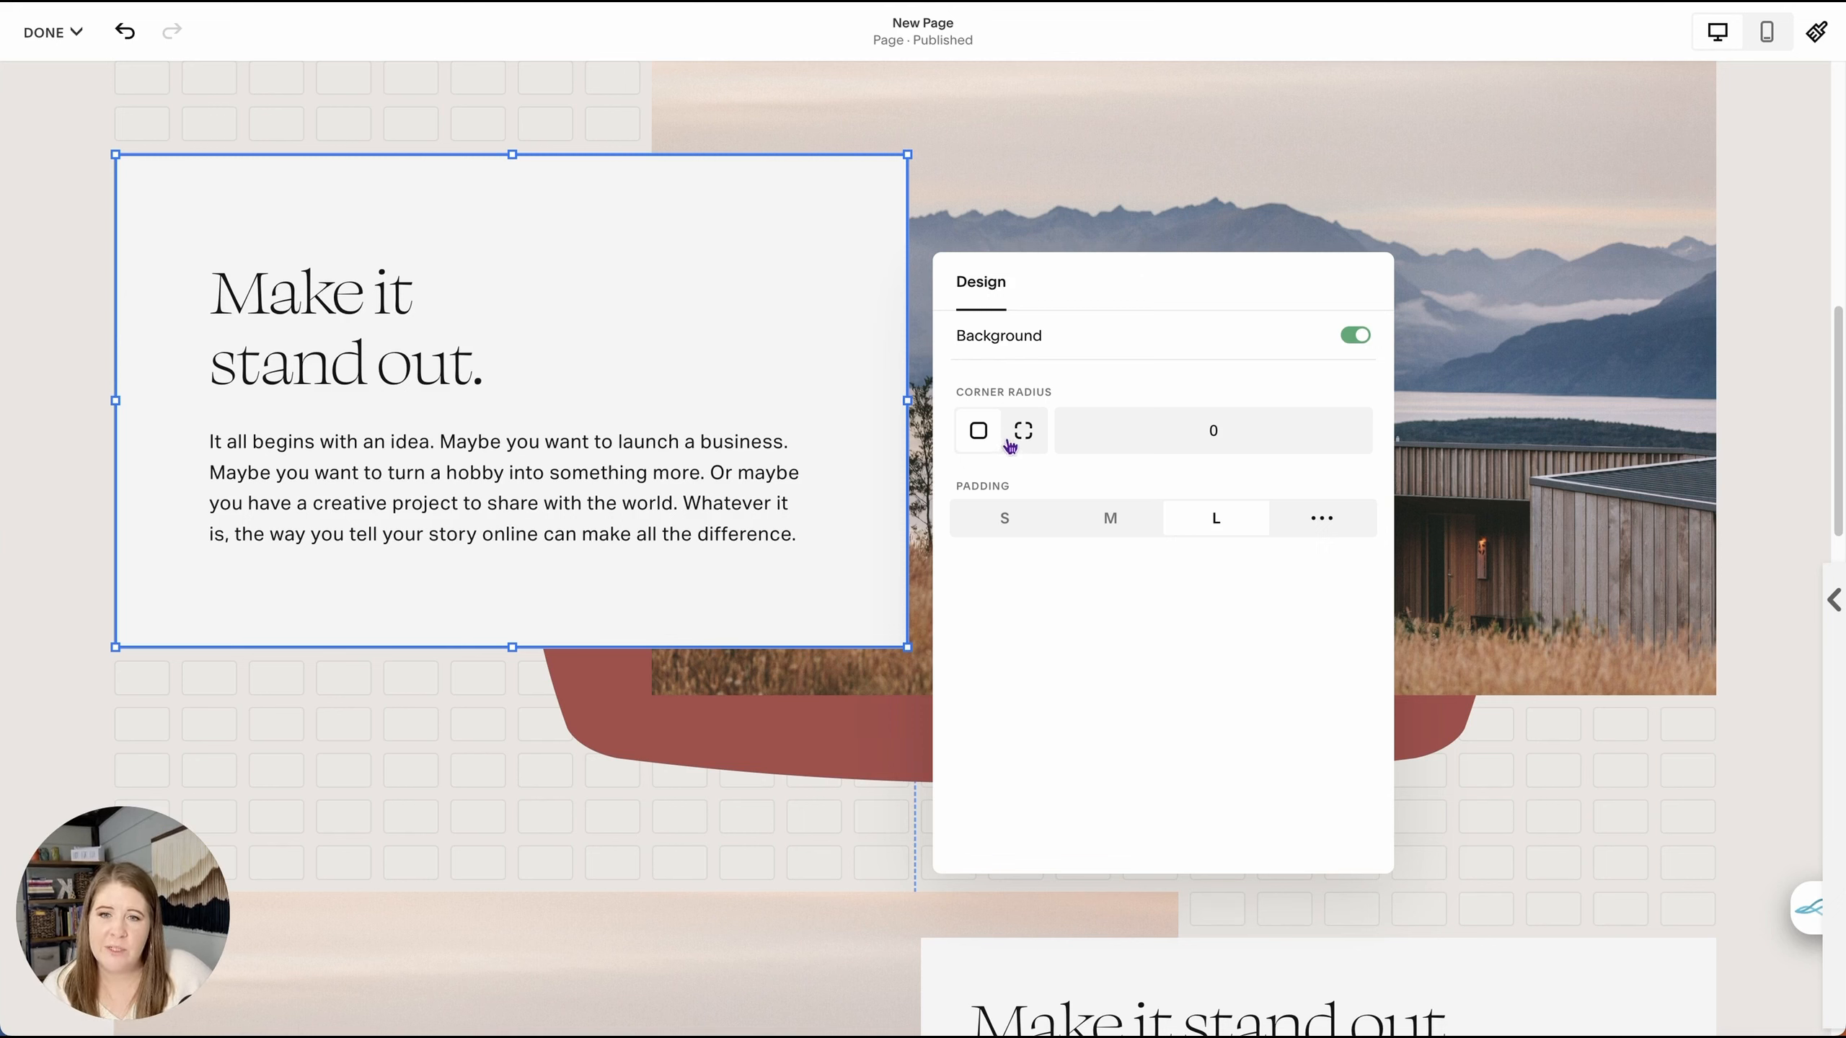
- Try a corner radius of 50 on the text block's background, and settle on 100 for all corners
{"action": "left_click", "coordinate": [1148, 430]}
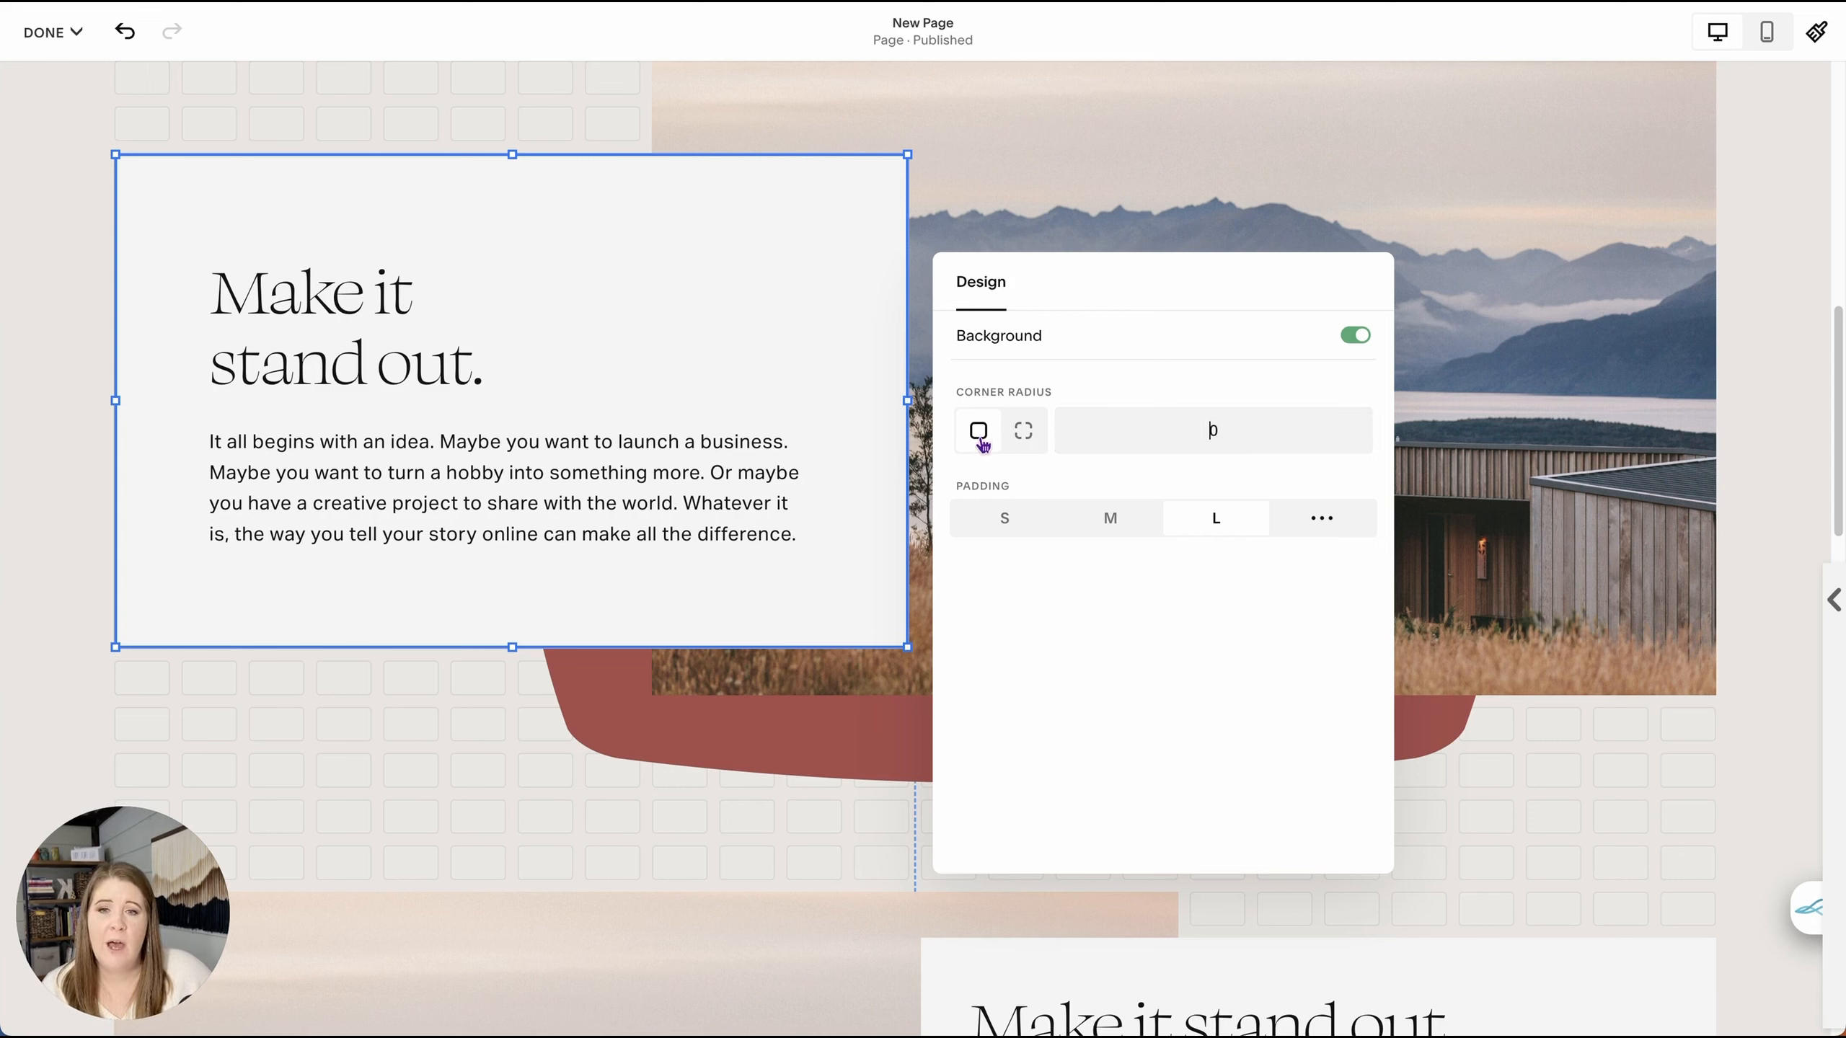
{"action": "left_click", "coordinate": [1146, 432]}
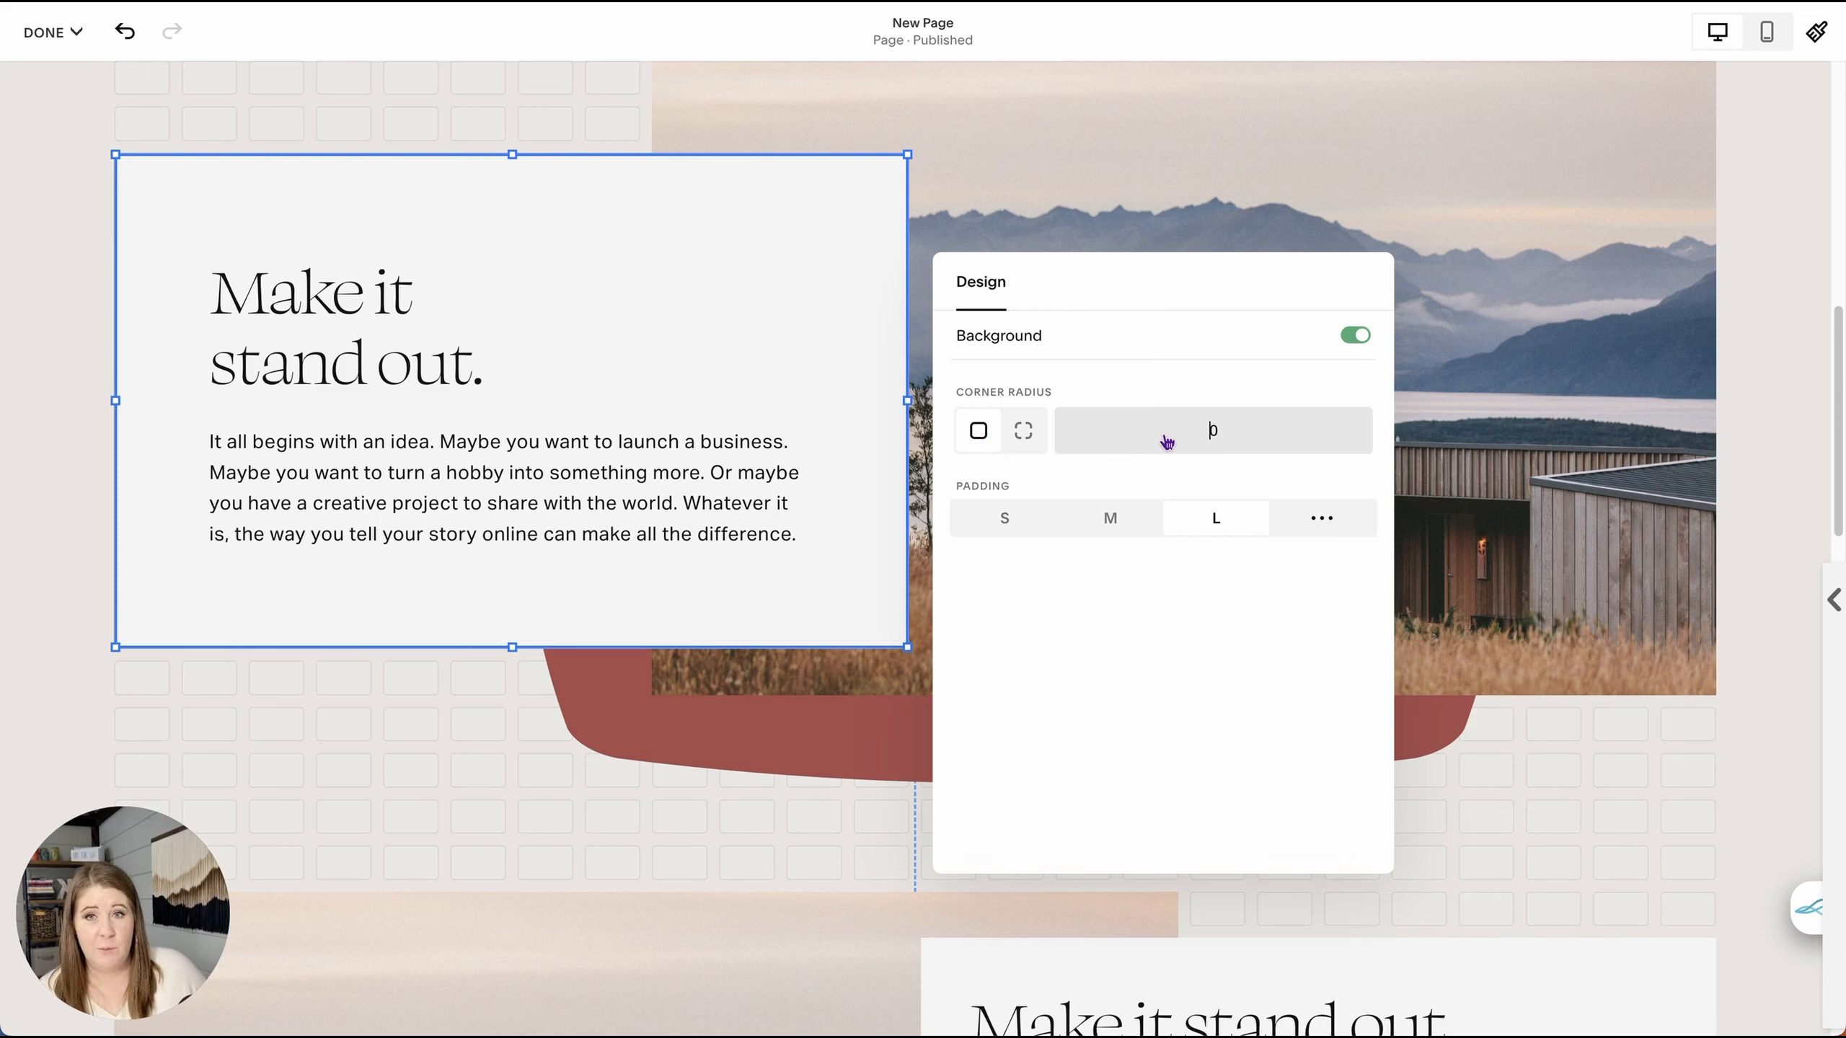
{"action": "type", "text": "5"}
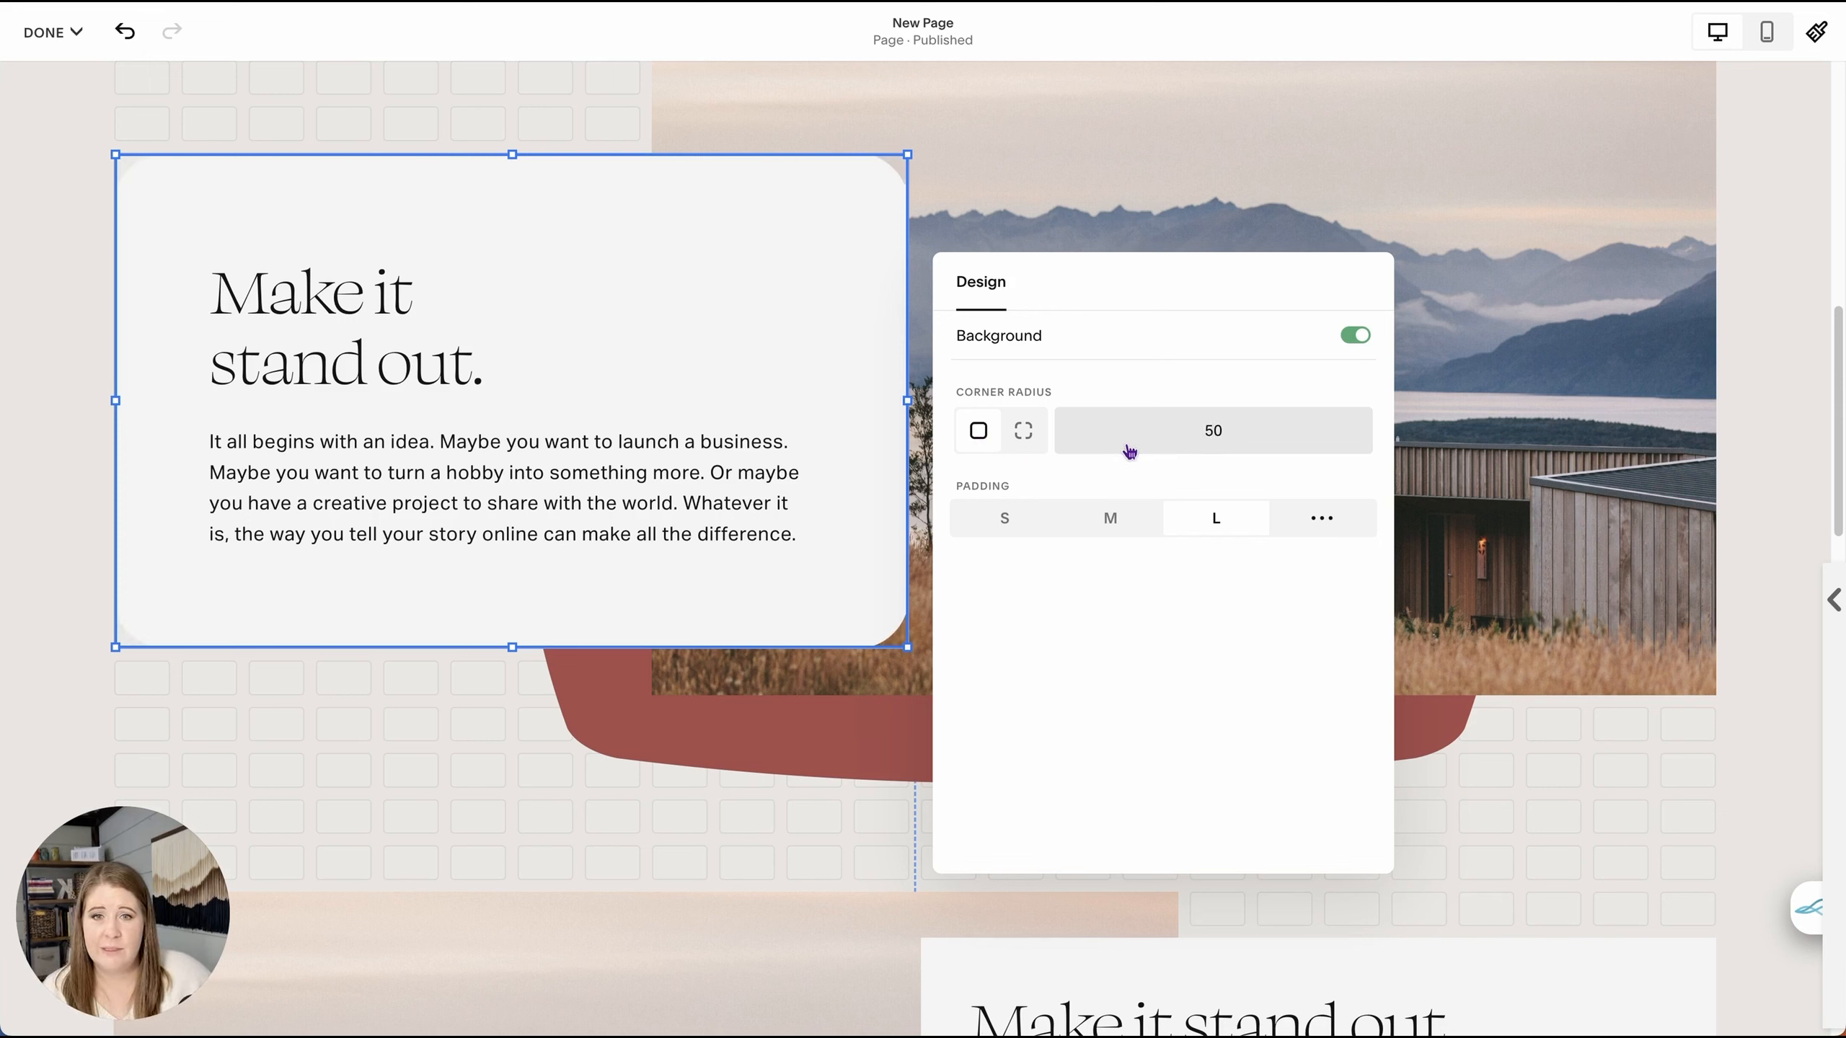
{"action": "key", "text": "BackSpace"}
{"action": "type", "text": "100"}
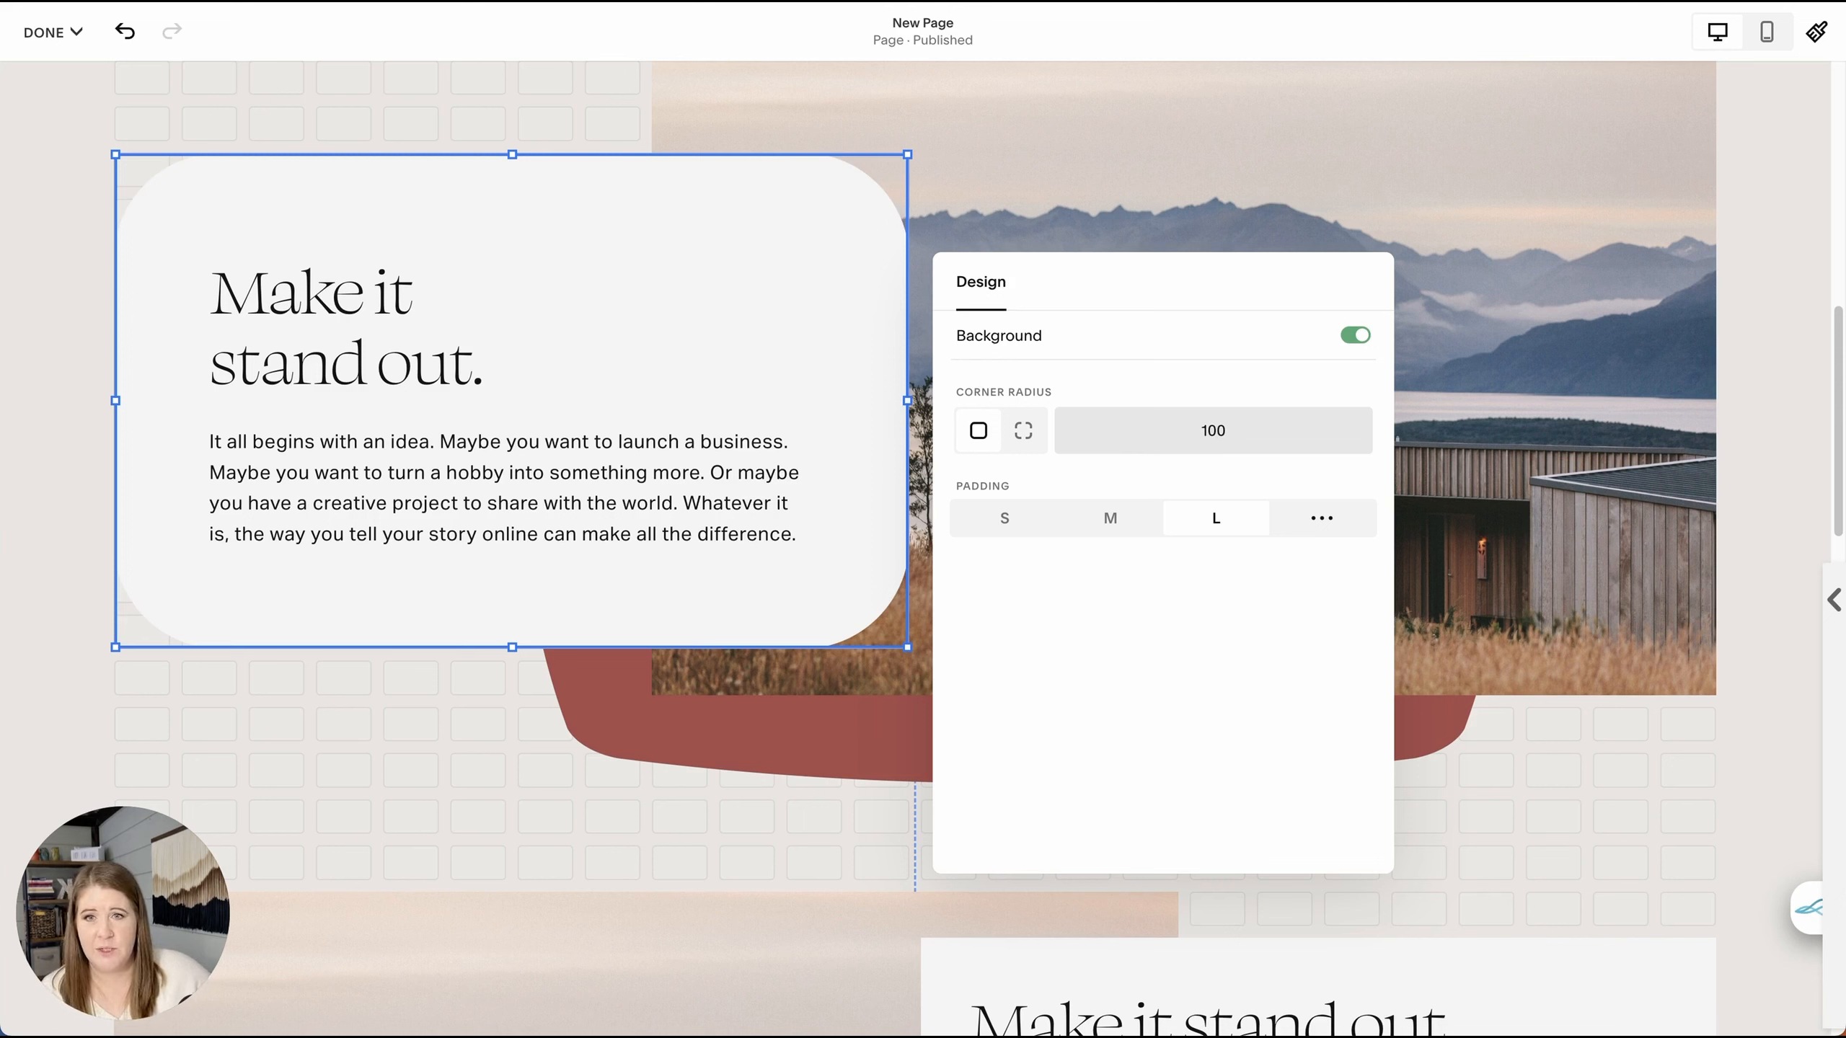
{"action": "left_click", "coordinate": [1175, 429]}
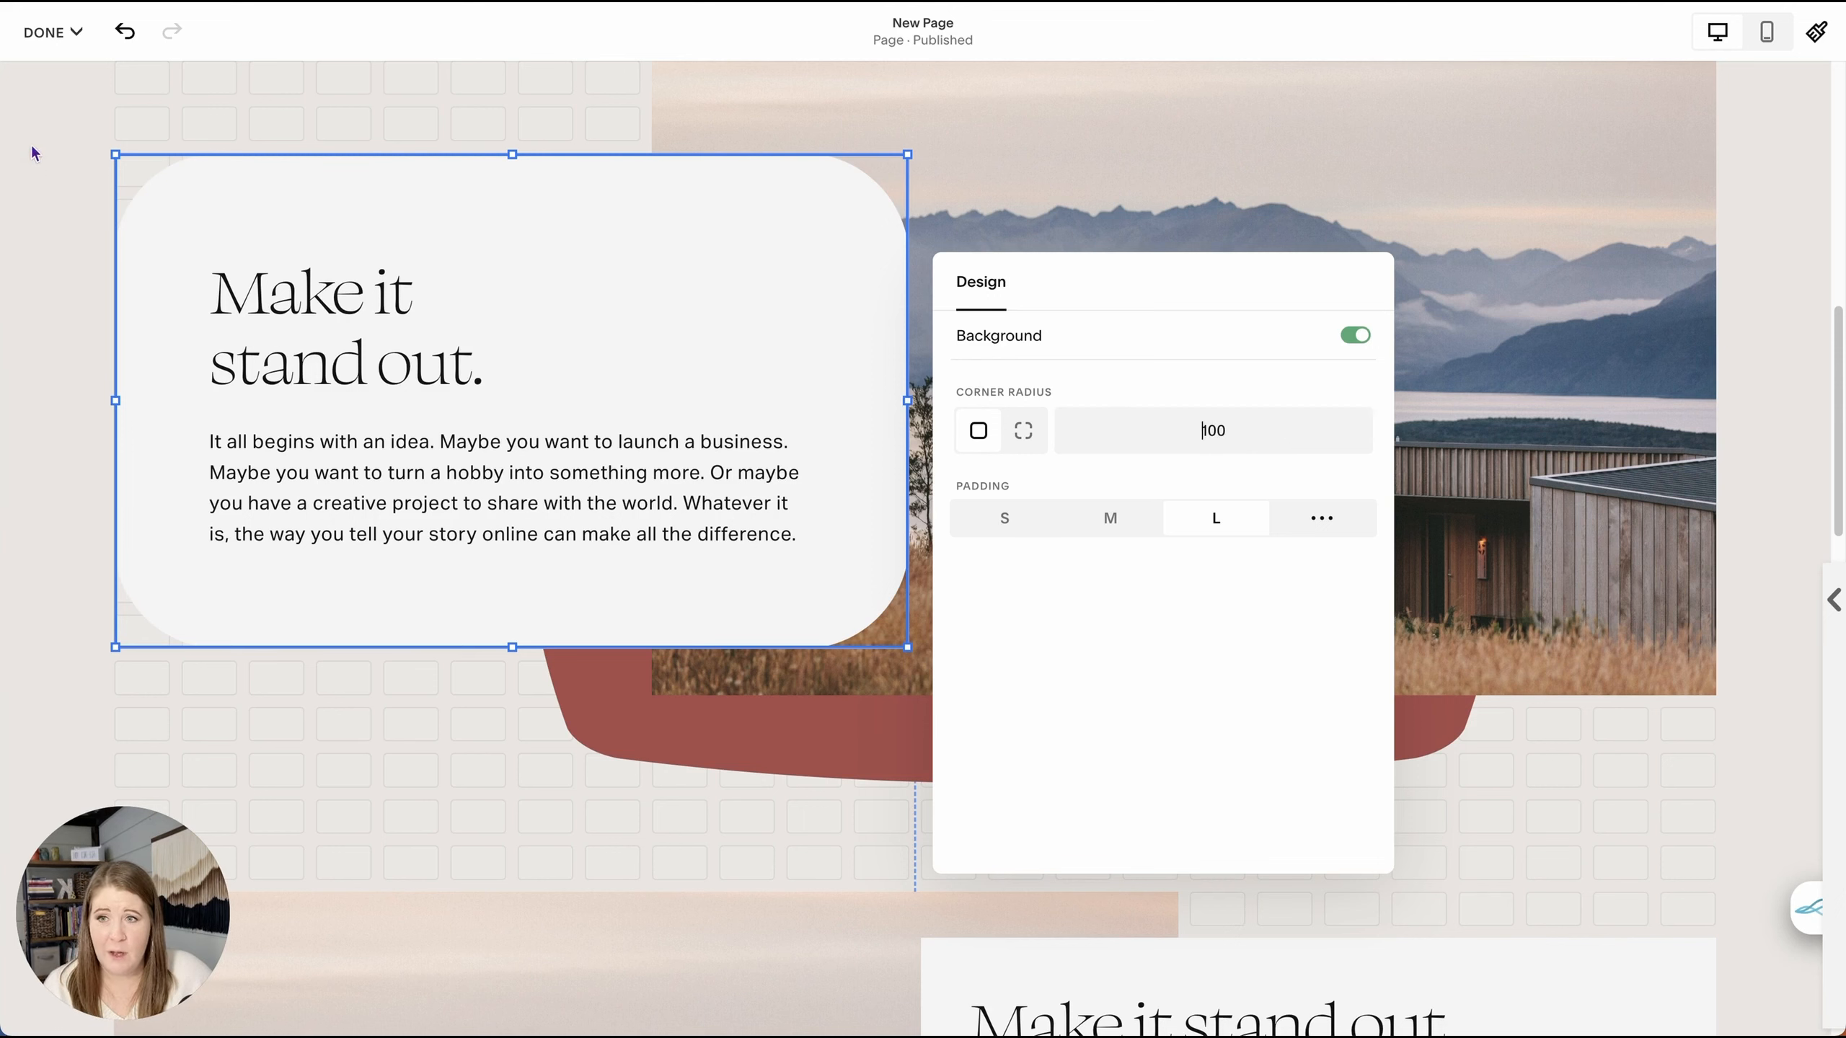
- Switch the text block to individual corner radii, set the top right and bottom left corners to 0, and close its settings
{"action": "left_click", "coordinate": [1022, 432]}
{"action": "left_click", "coordinate": [1163, 431]}
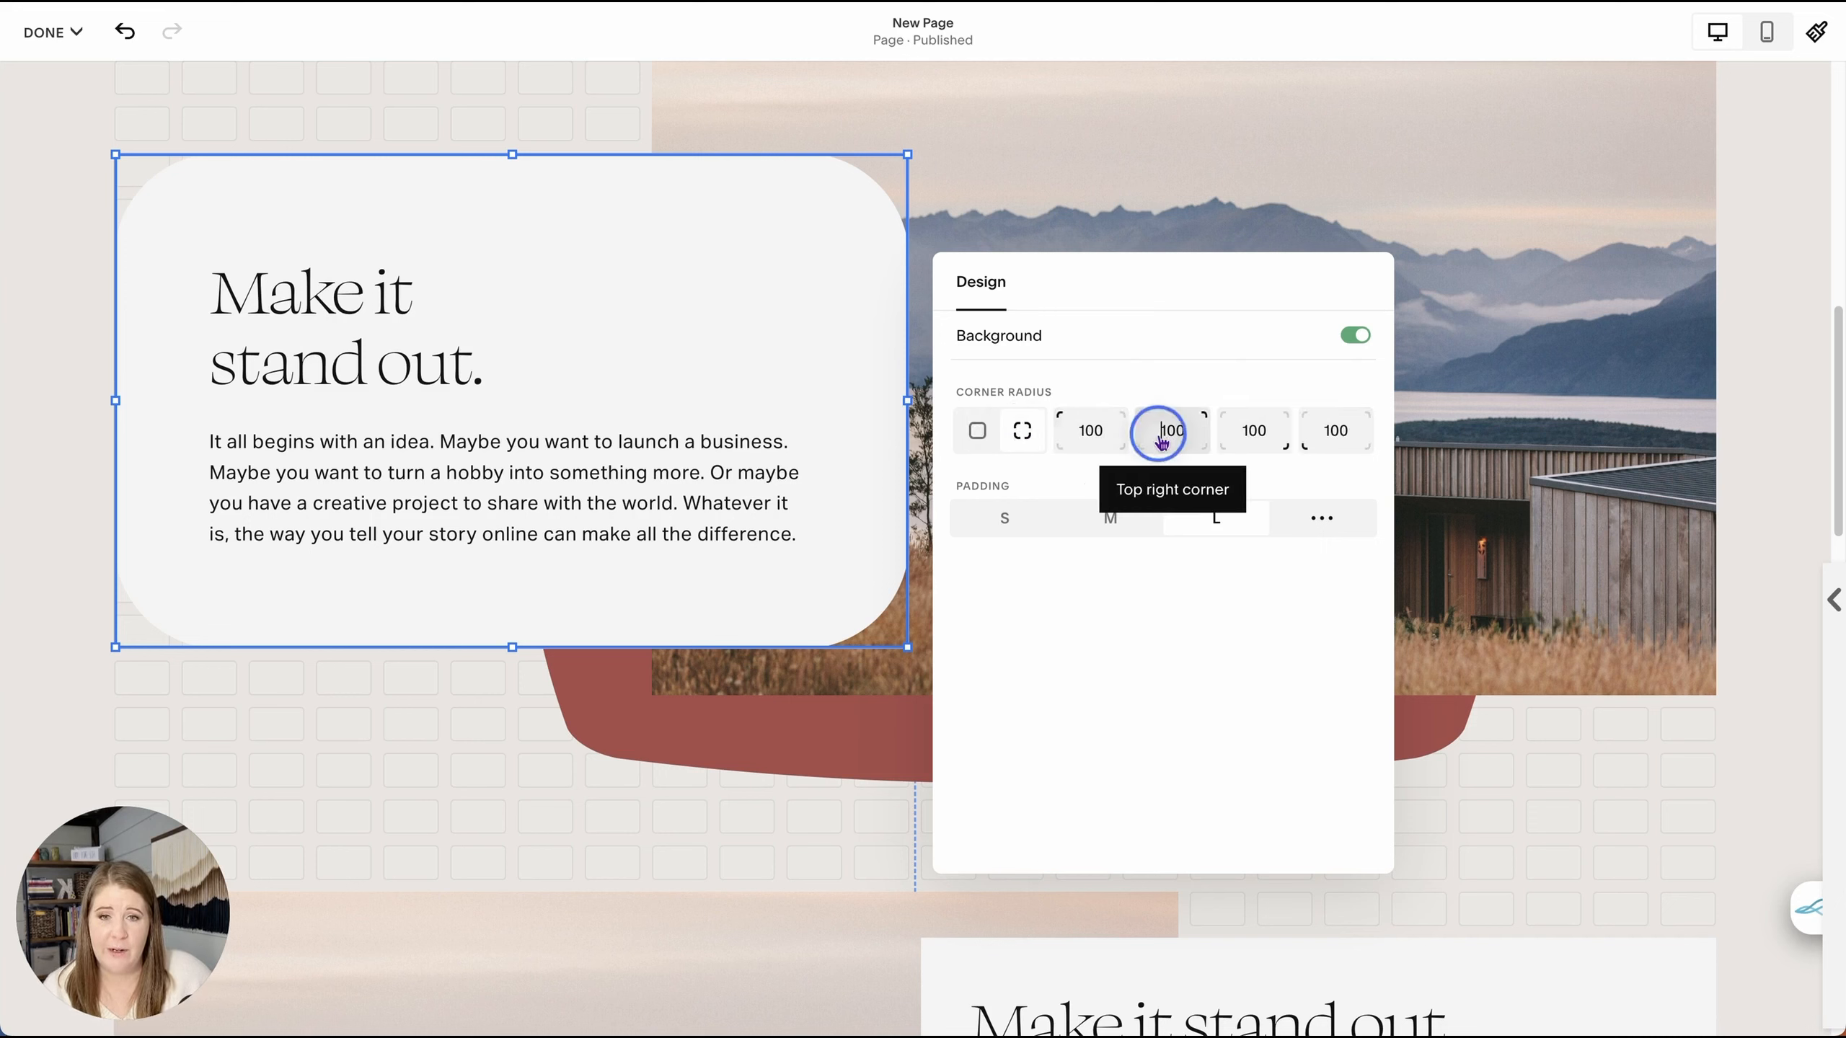
{"action": "type", "text": "0"}
{"action": "left_click", "coordinate": [1353, 435]}
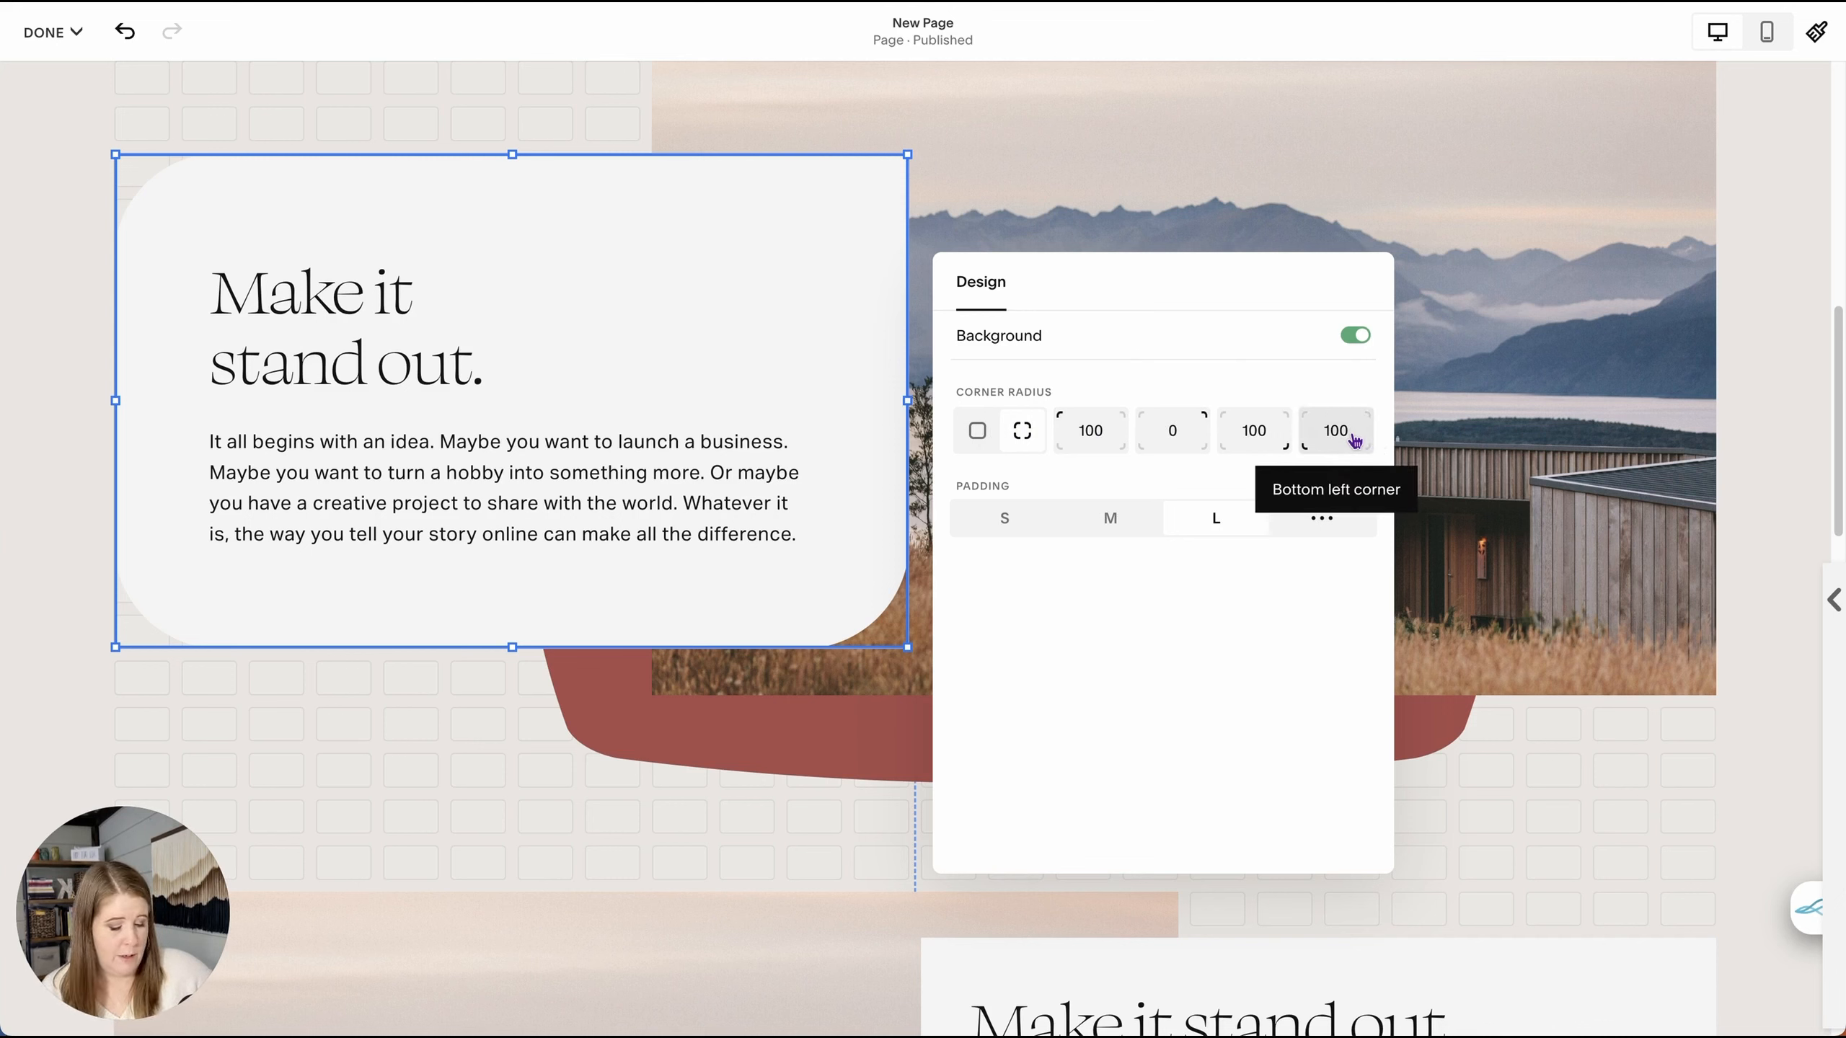
{"action": "type", "text": "1"}
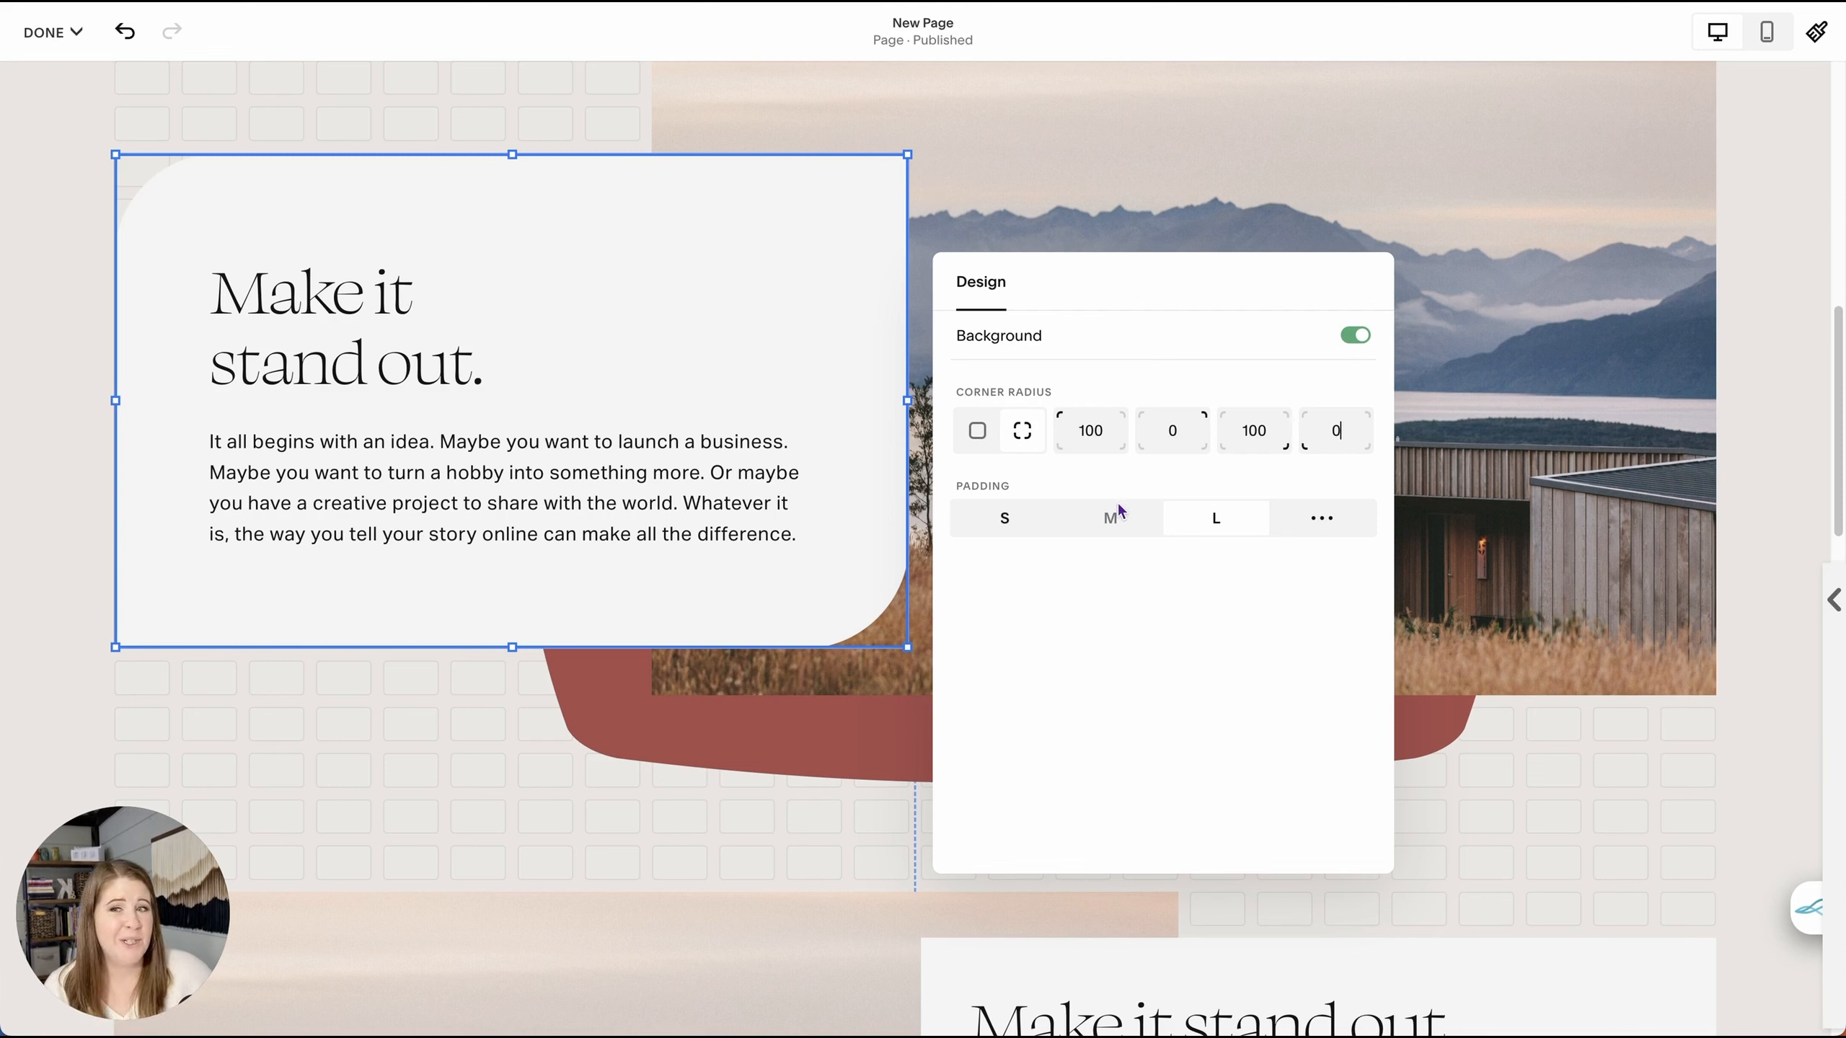
{"action": "left_click", "coordinate": [694, 797]}
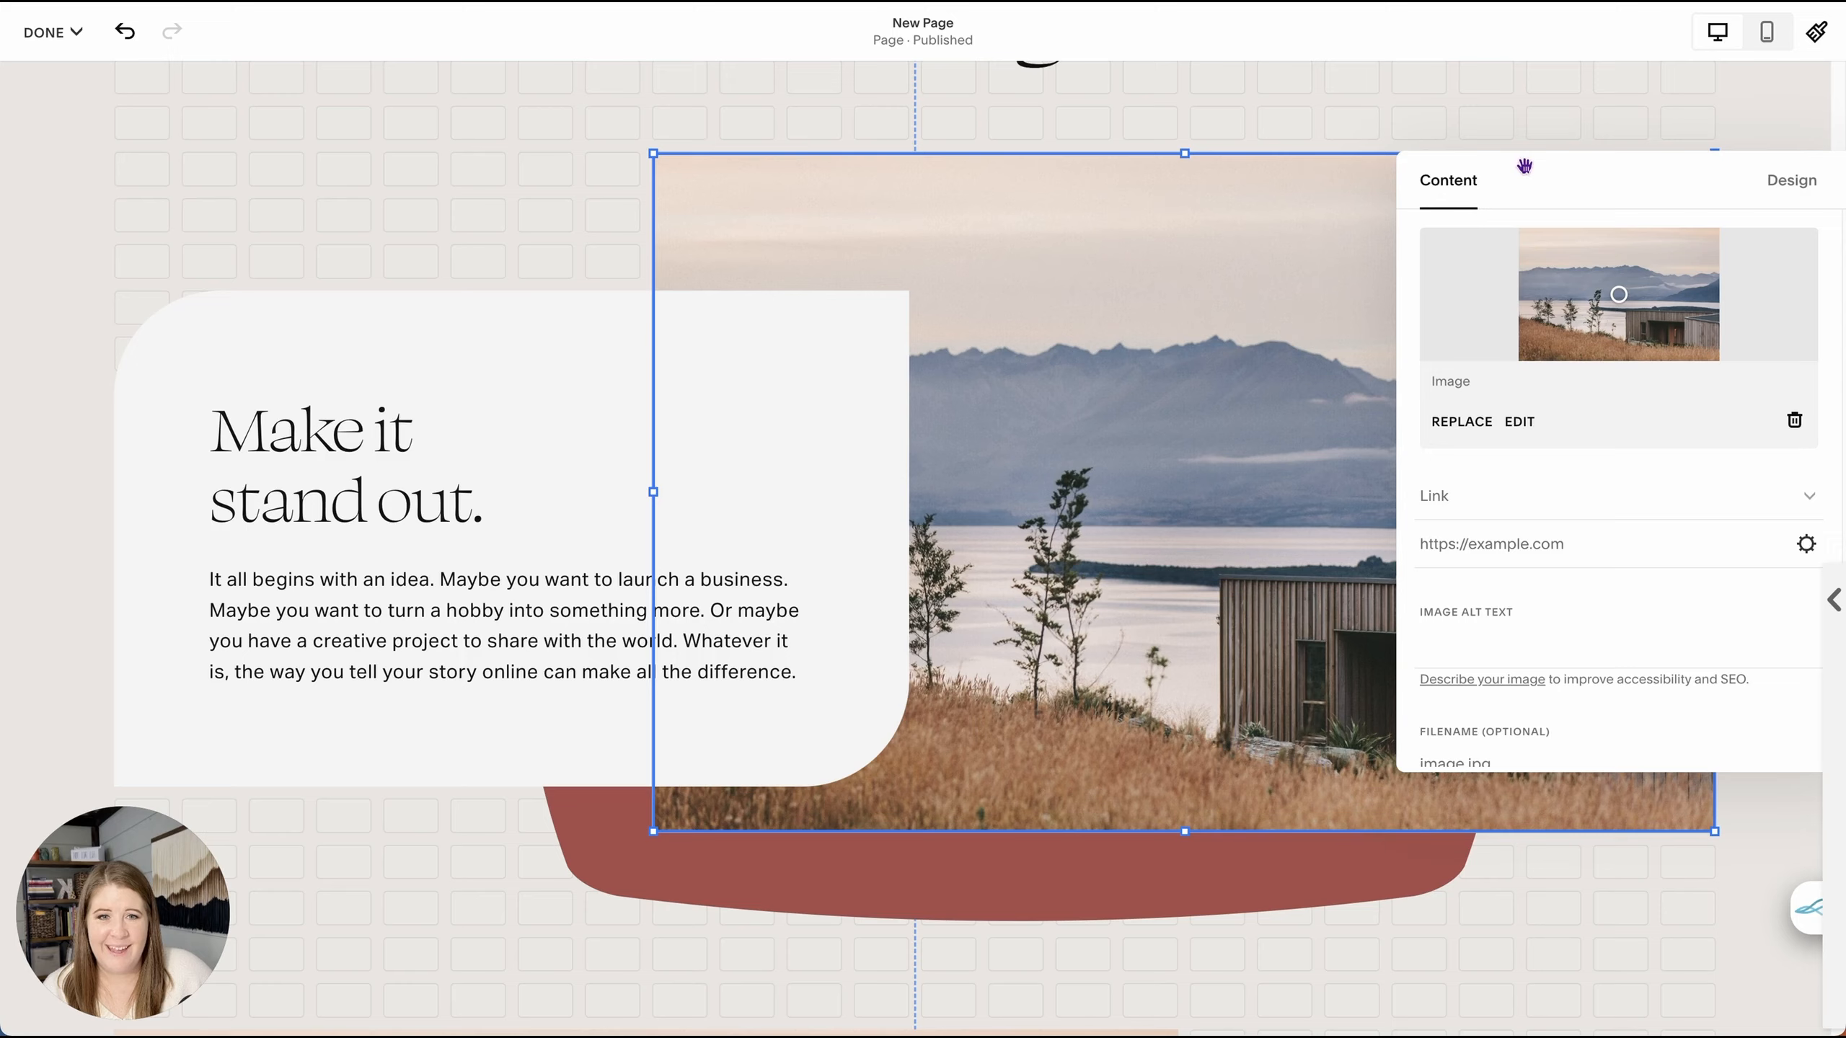
- Move the image block's settings clear of the picture, turn on its overlay, and lower the overlay color's opacity
{"action": "left_click_drag", "start_coordinate": [1525, 169], "coordinate": [350, 252]}
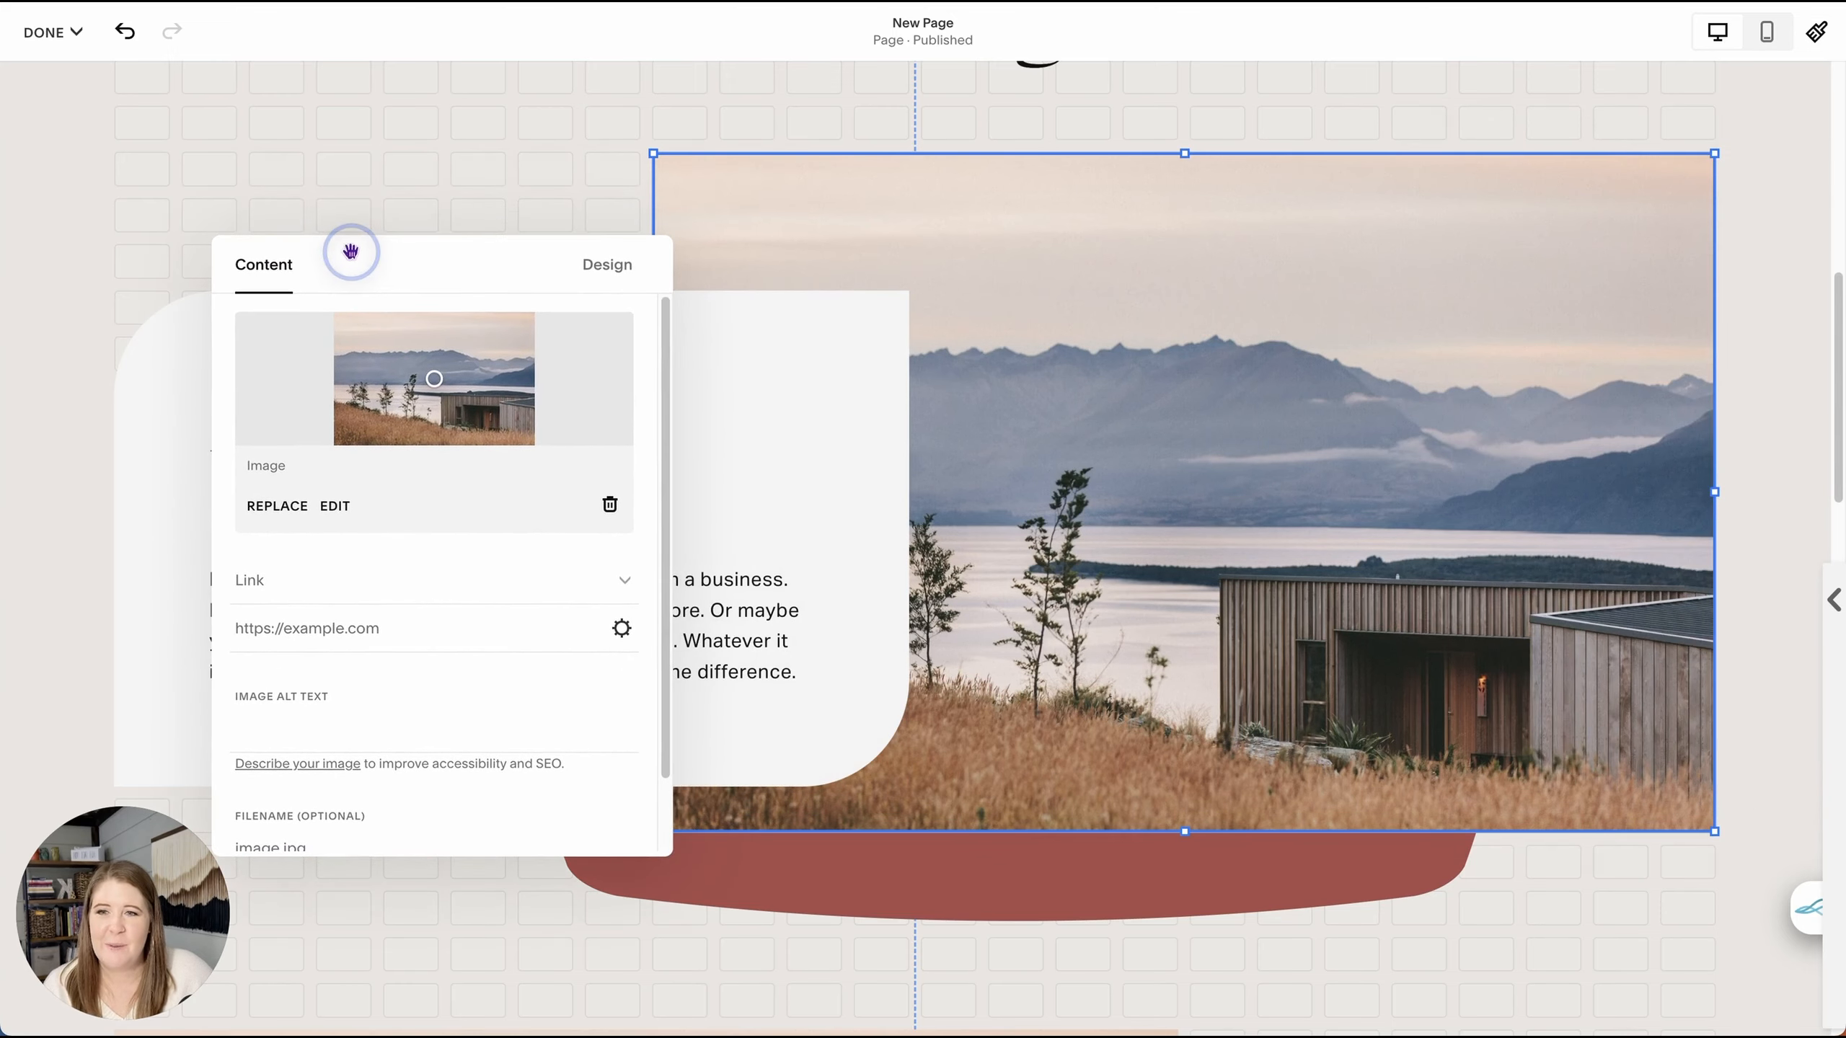
{"action": "left_click", "coordinate": [608, 270]}
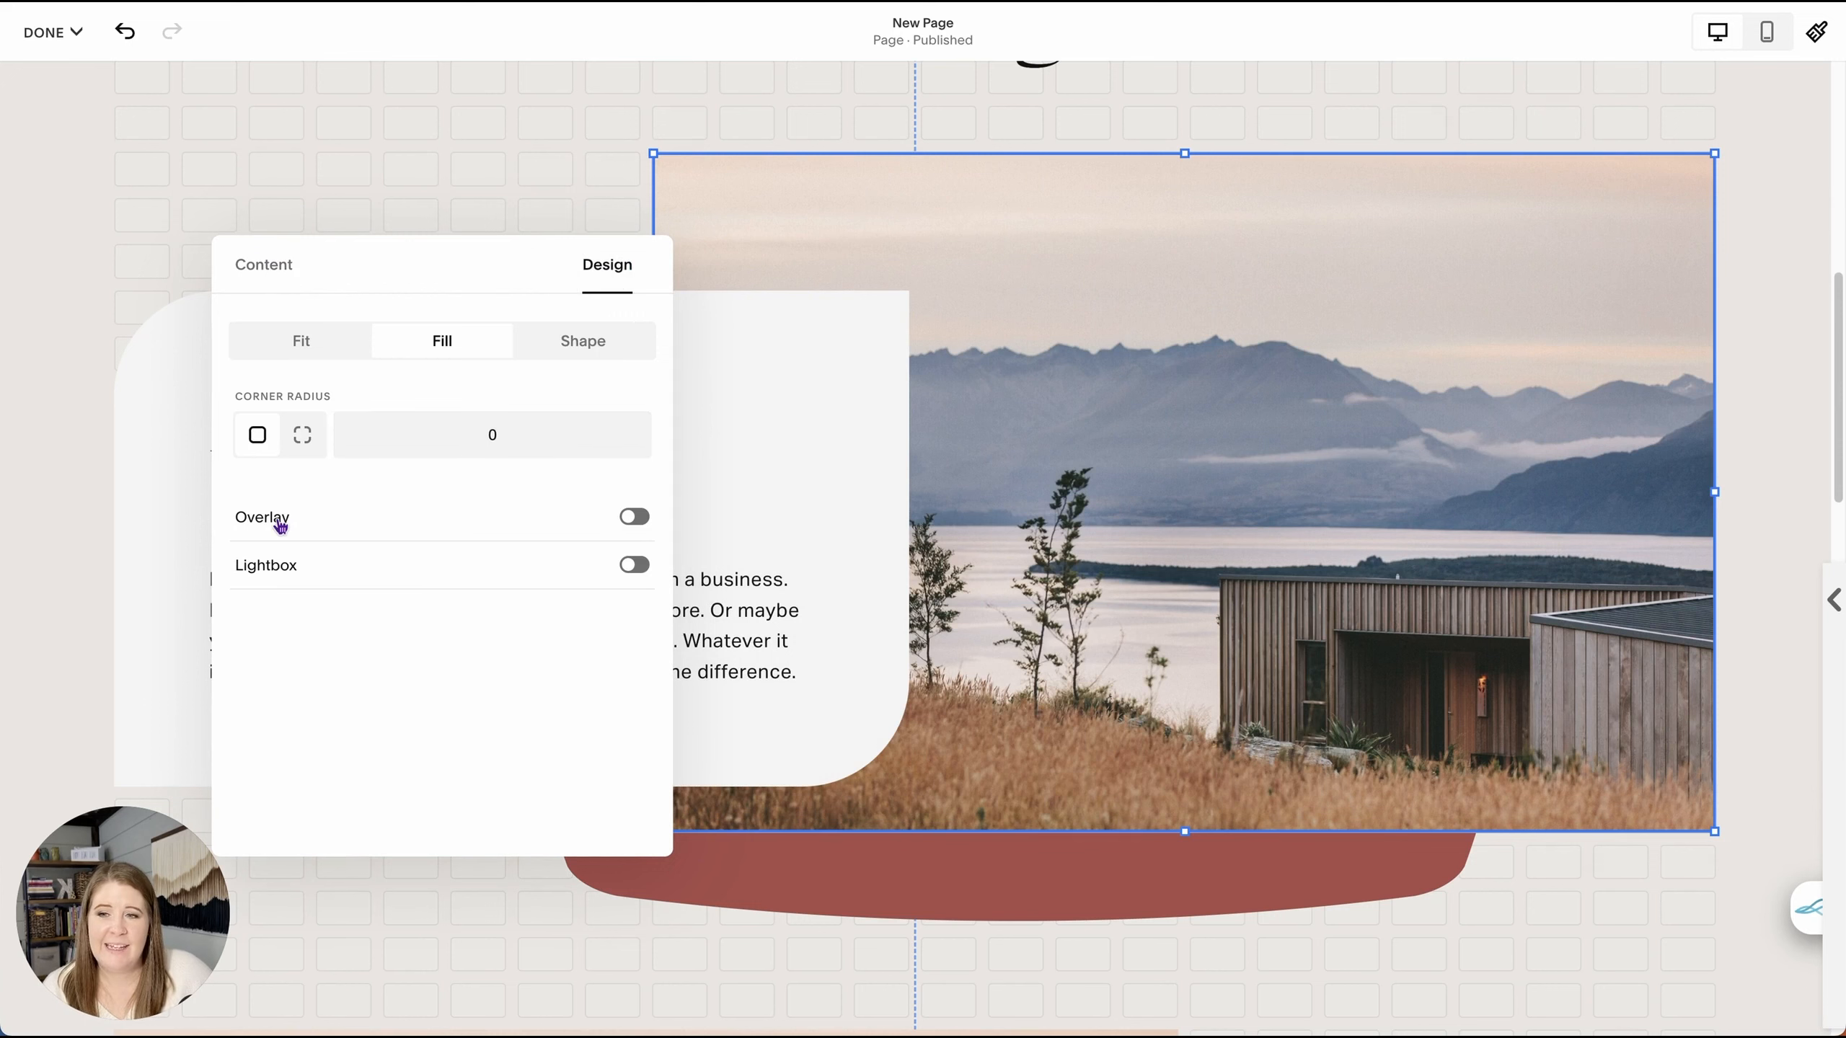
{"action": "left_click", "coordinate": [634, 517]}
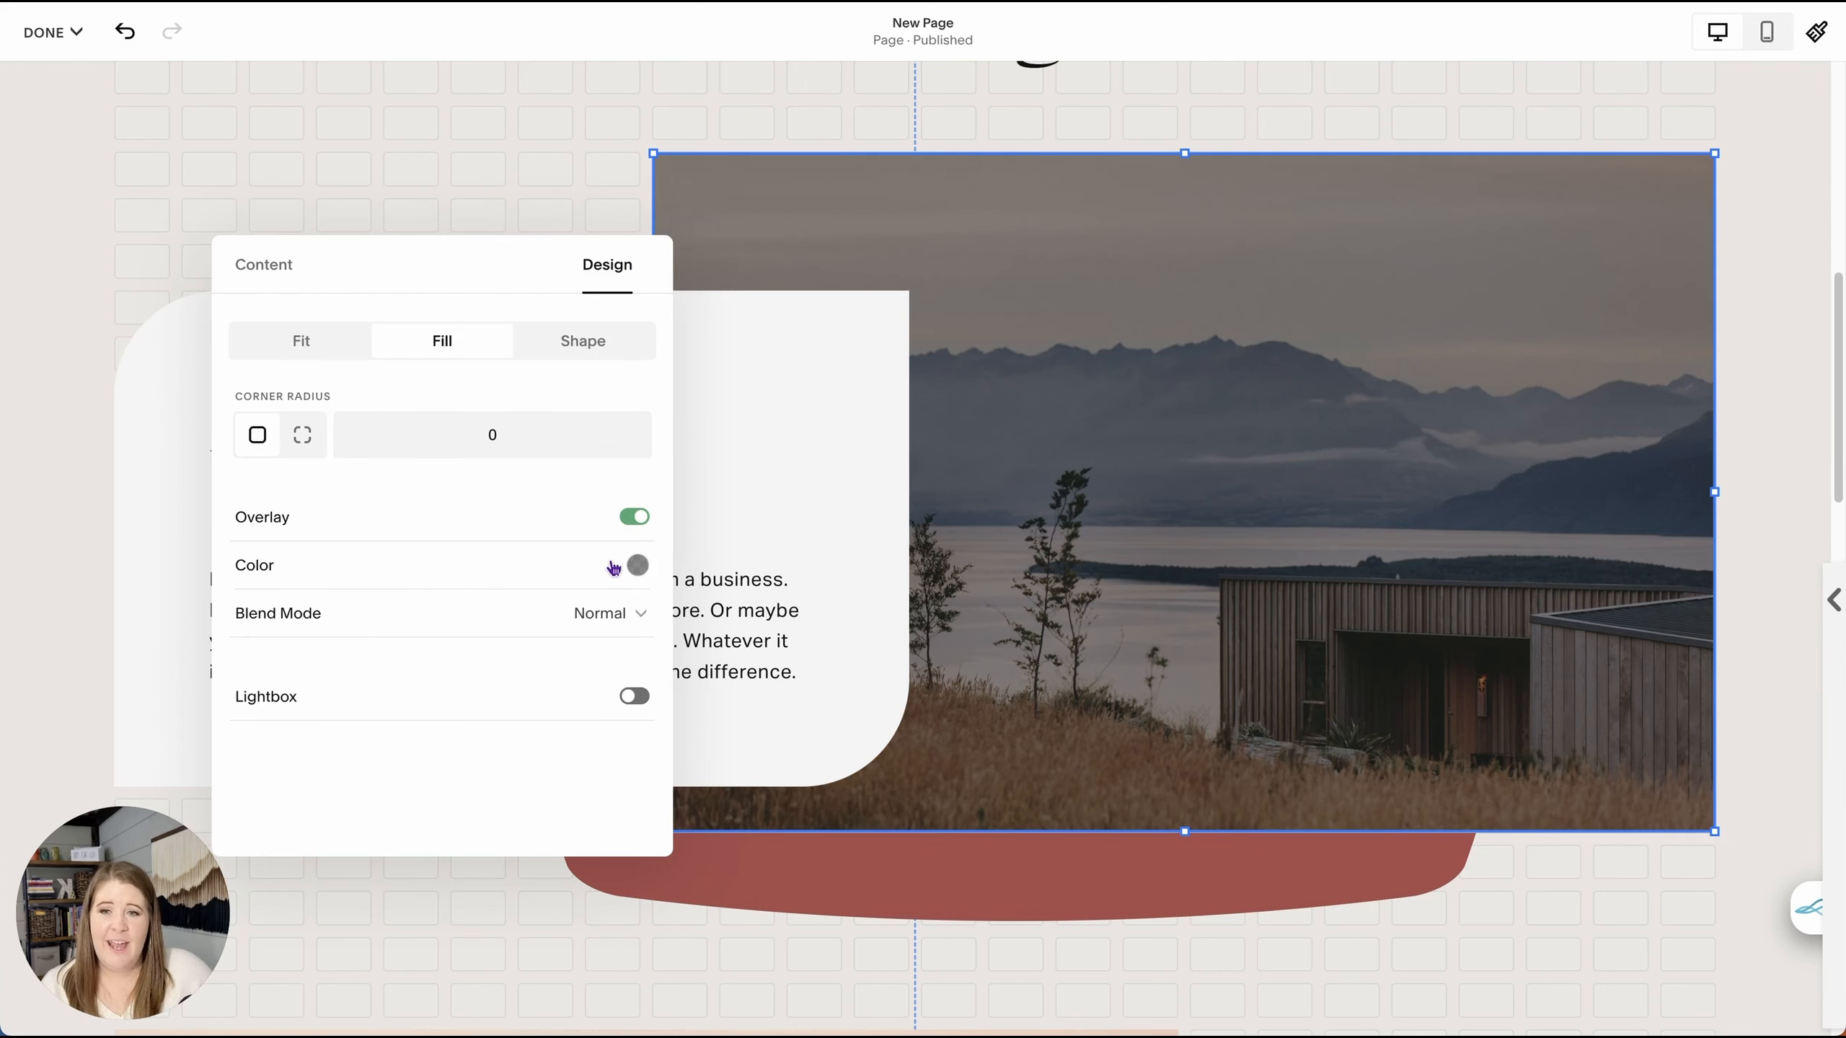
{"action": "left_click", "coordinate": [637, 566]}
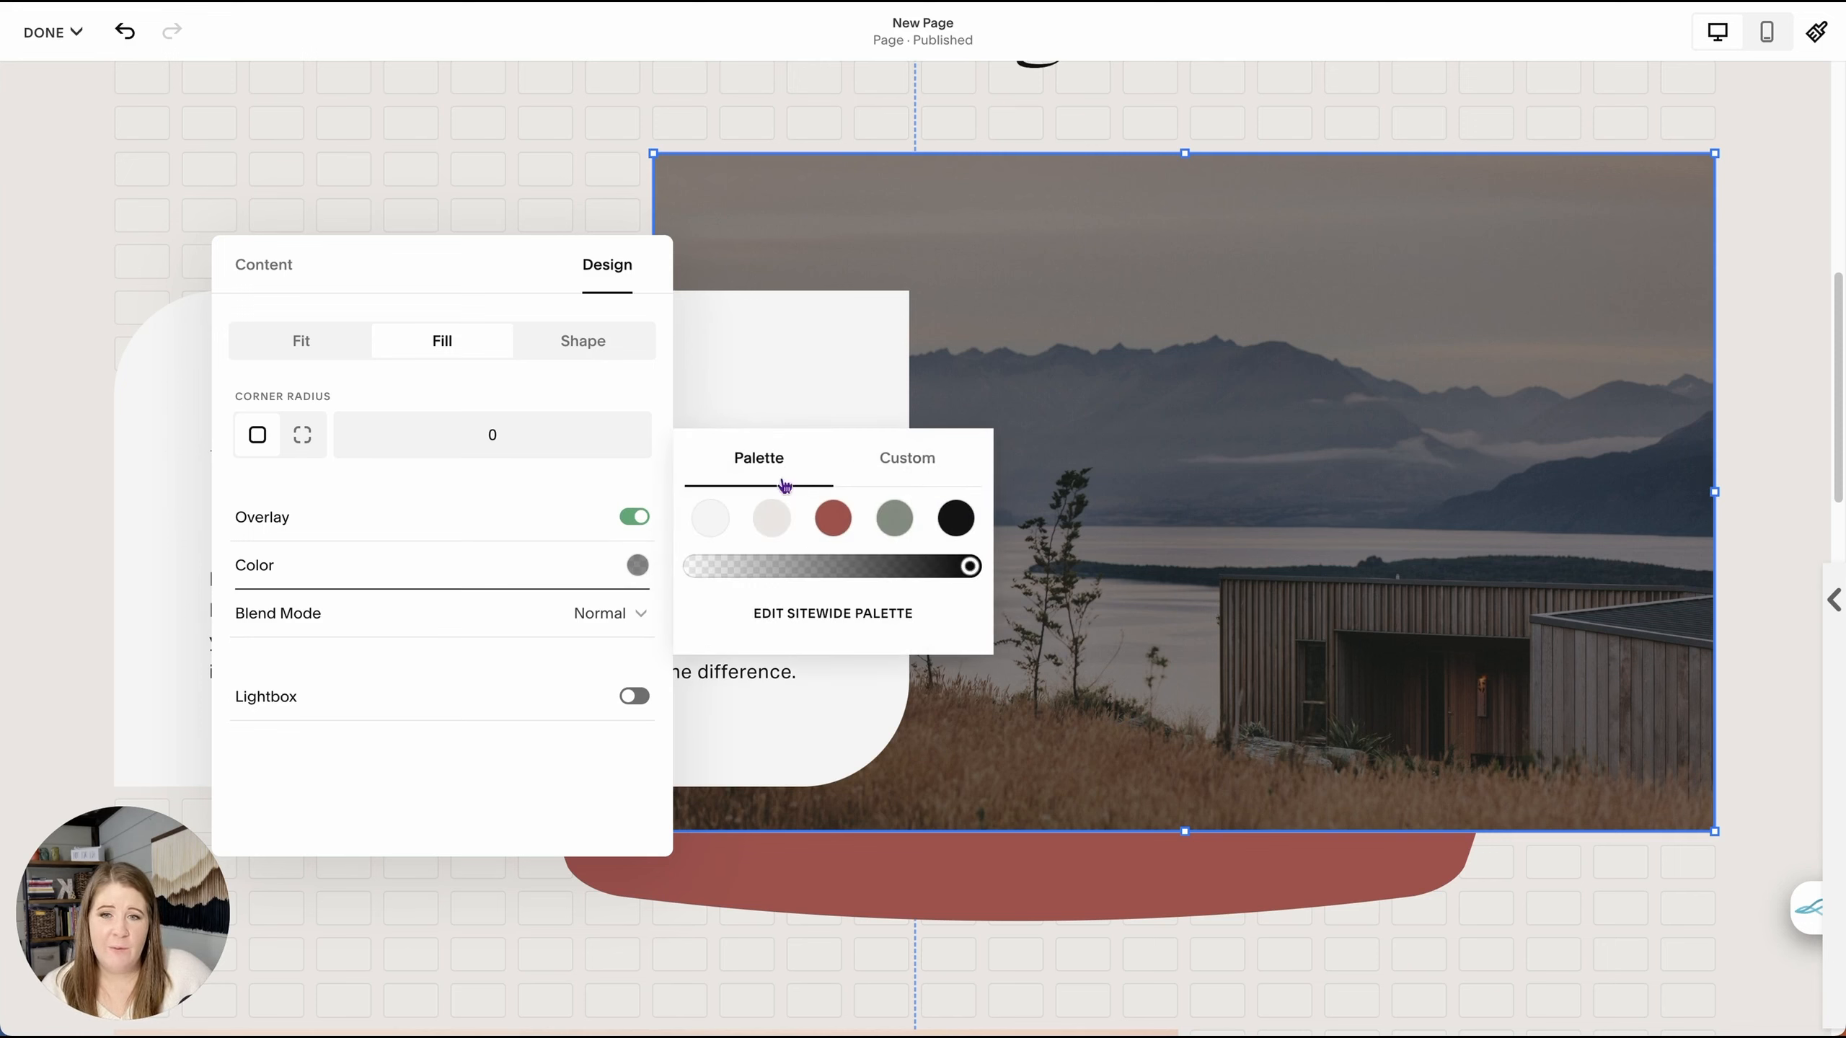
{"action": "left_click", "coordinate": [903, 459]}
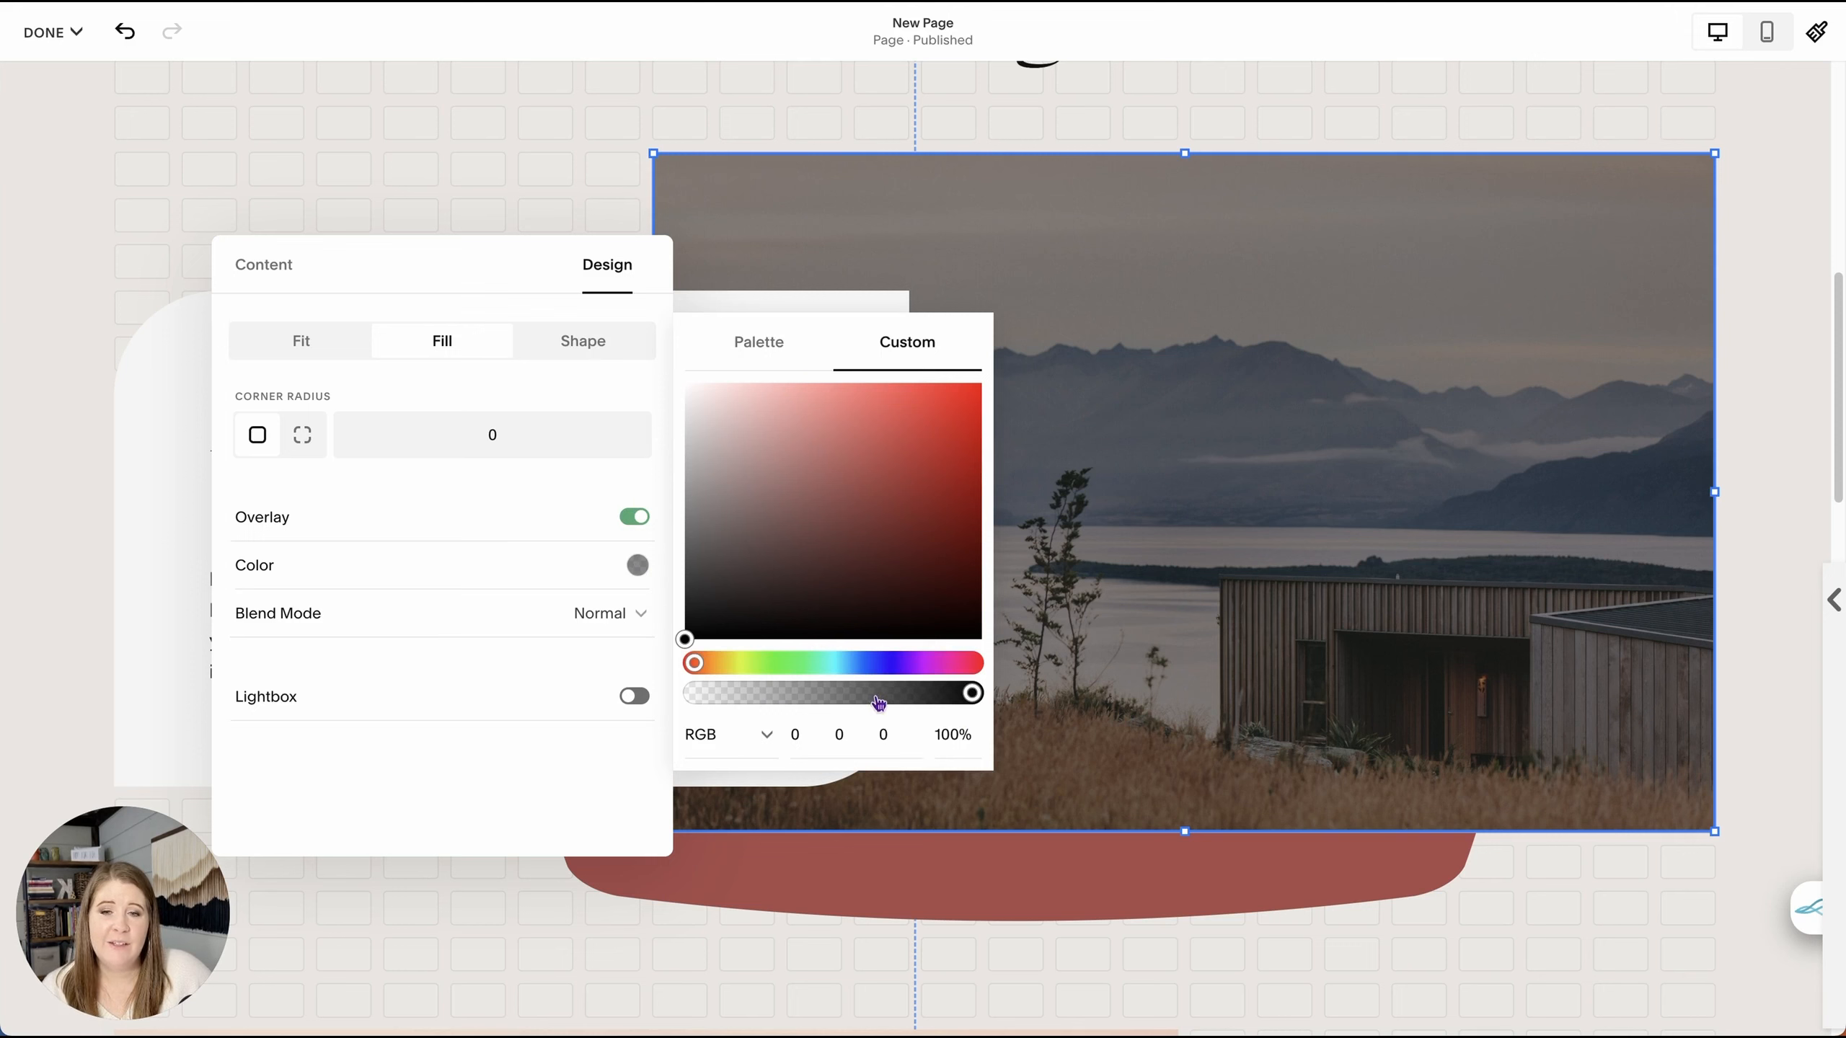
{"action": "left_click", "coordinate": [736, 351]}
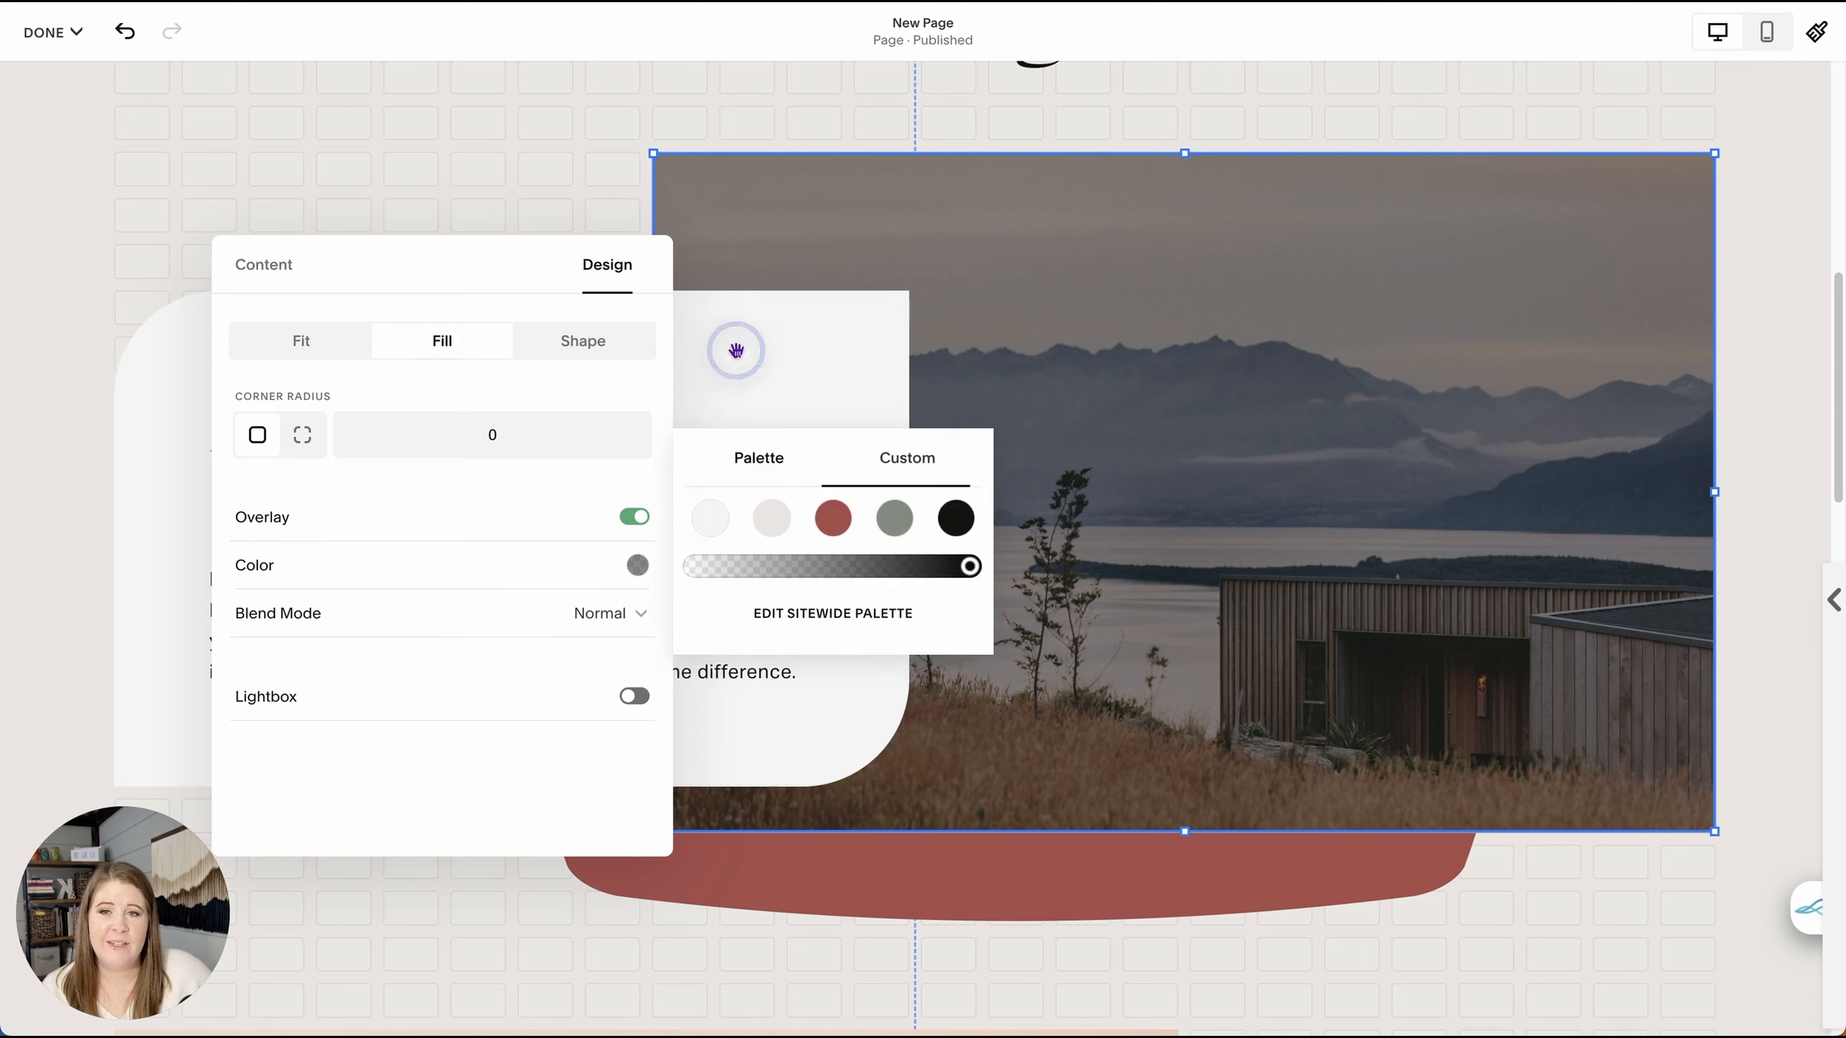
{"action": "left_click", "coordinate": [783, 569]}
{"action": "left_click", "coordinate": [768, 568]}
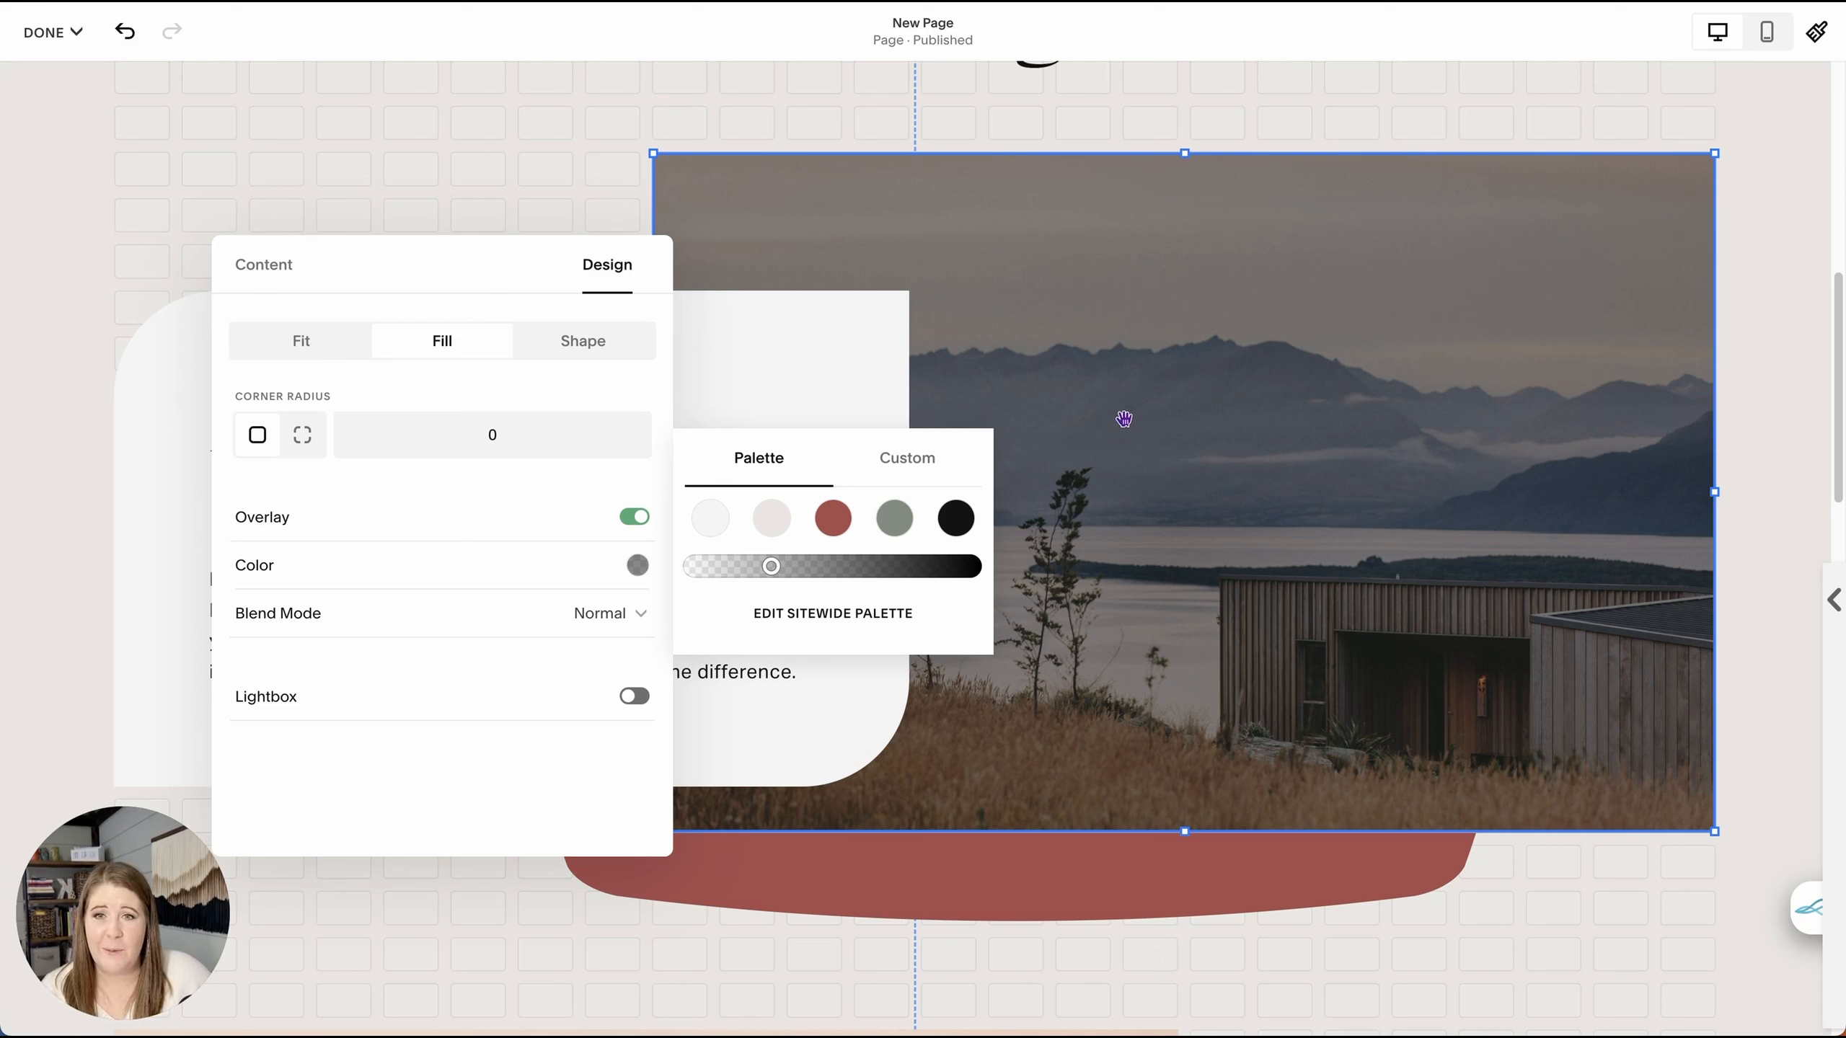
- Try the palette's green for the image overlay, settle on the brick red, and reduce its opacity further
{"action": "left_click", "coordinate": [892, 521]}
{"action": "left_click", "coordinate": [833, 518]}
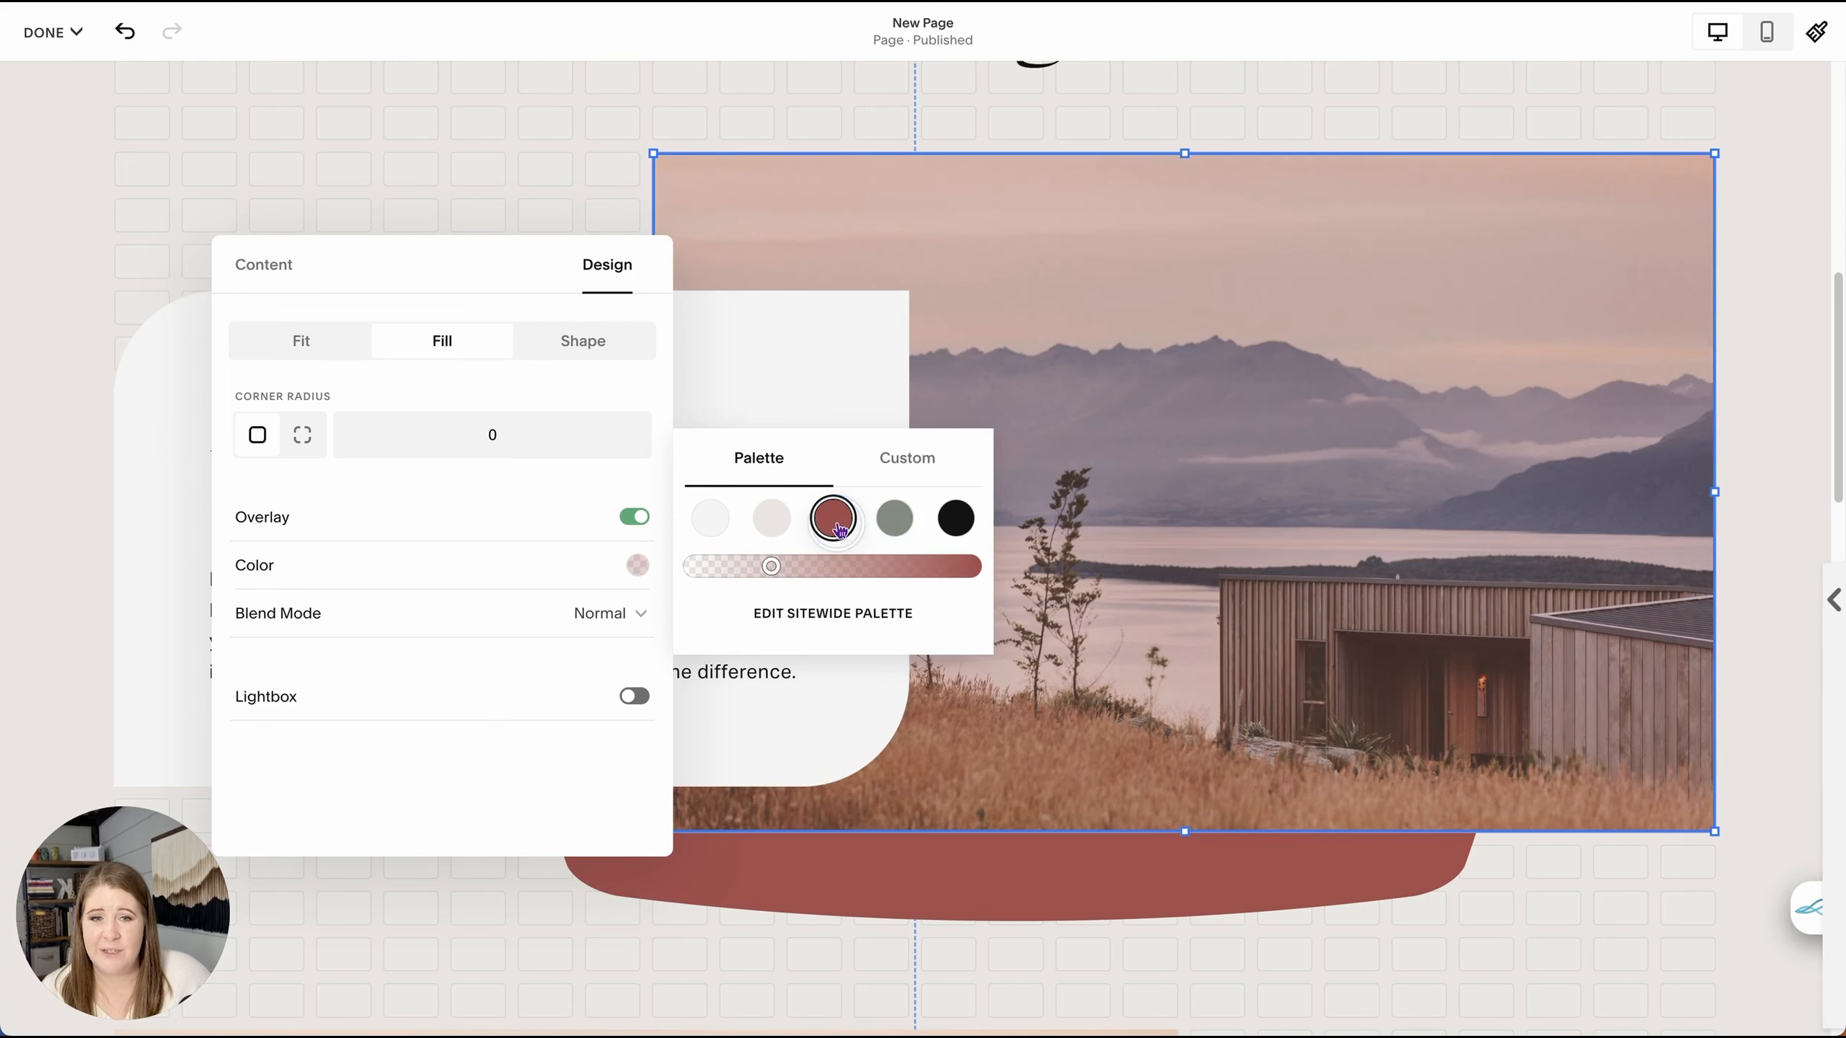
{"action": "left_click_drag", "start_coordinate": [769, 569], "coordinate": [726, 584]}
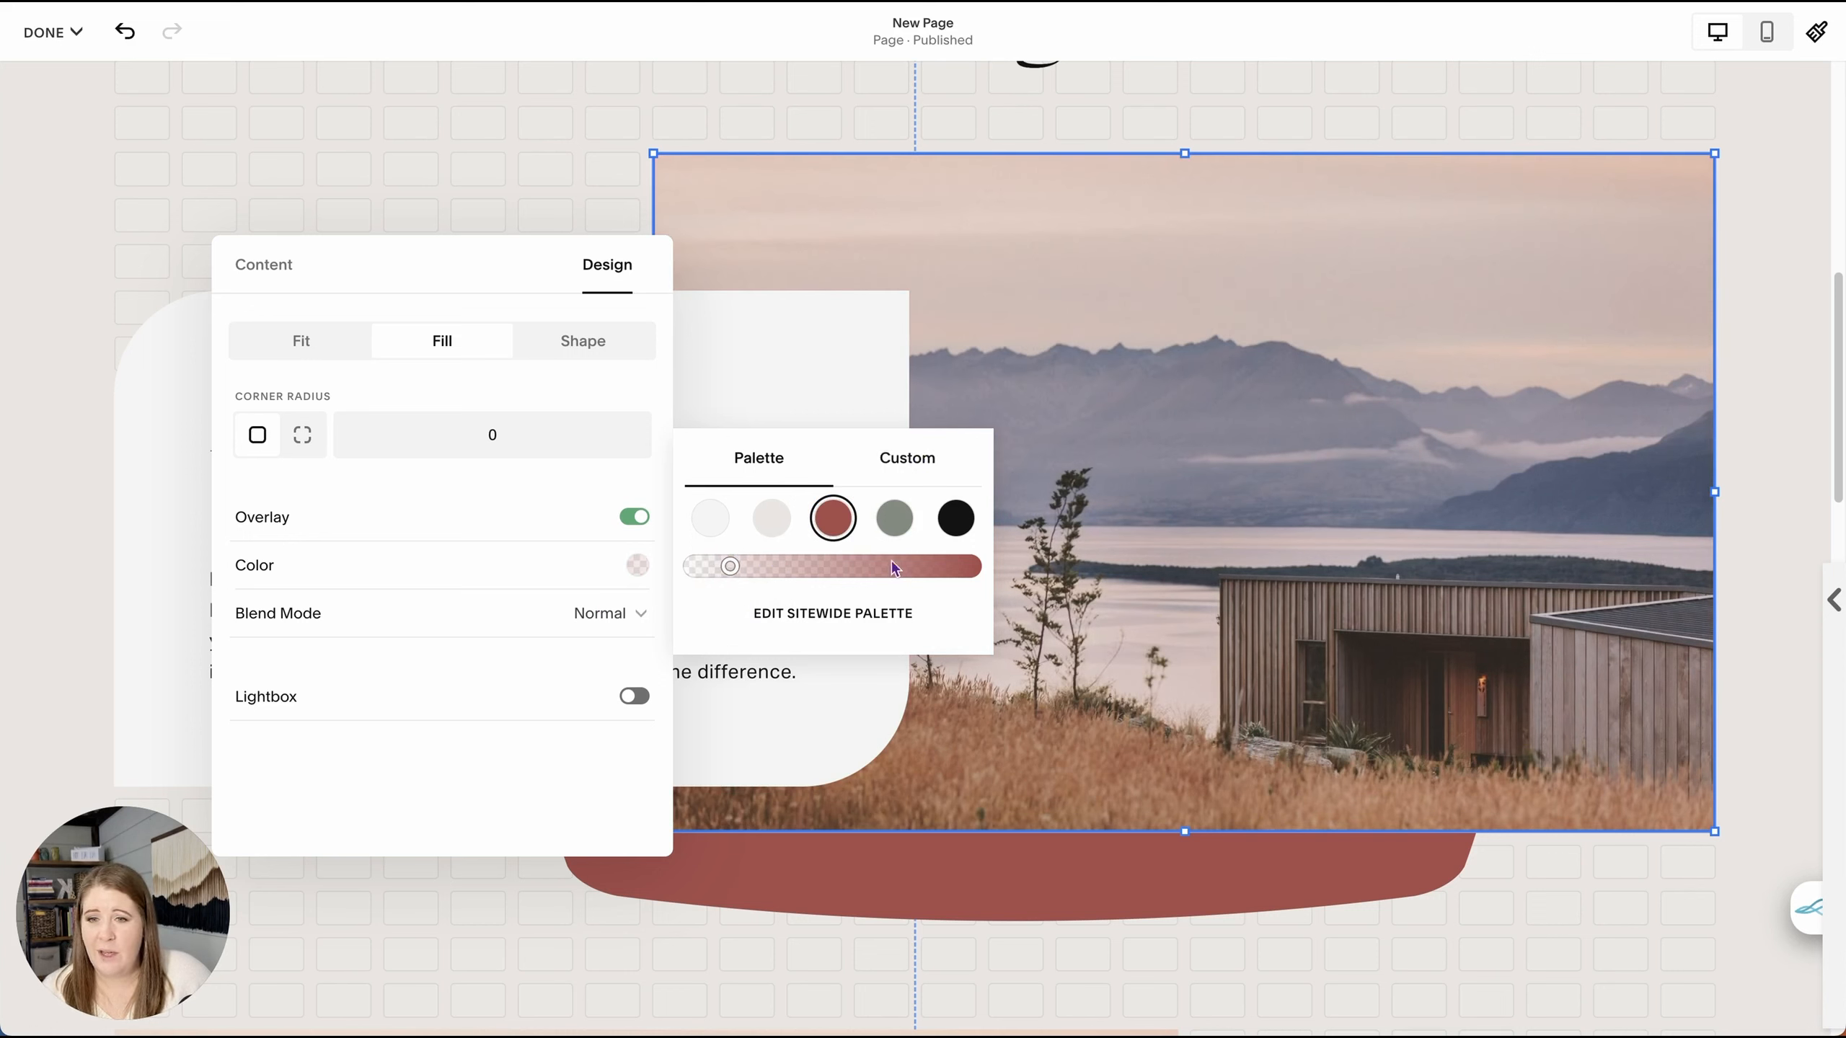
{"action": "left_click", "coordinate": [414, 616]}
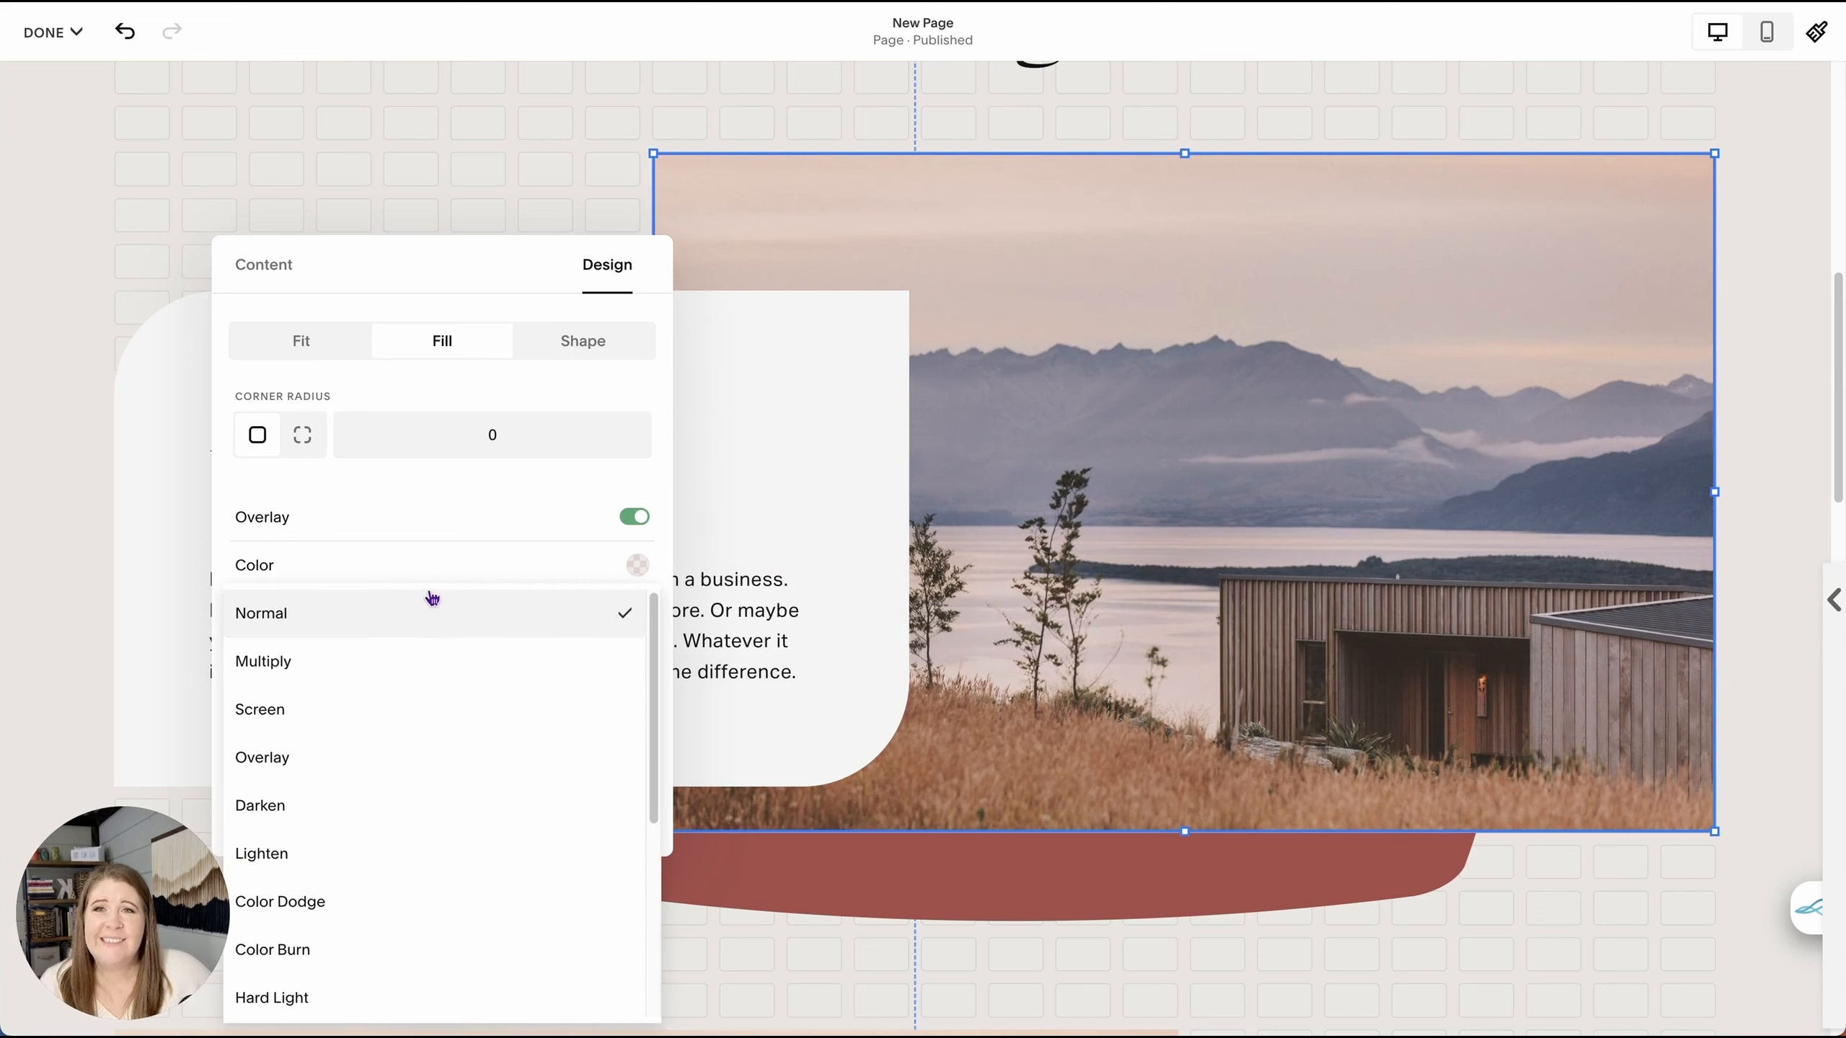
{"action": "left_click", "coordinate": [458, 156]}
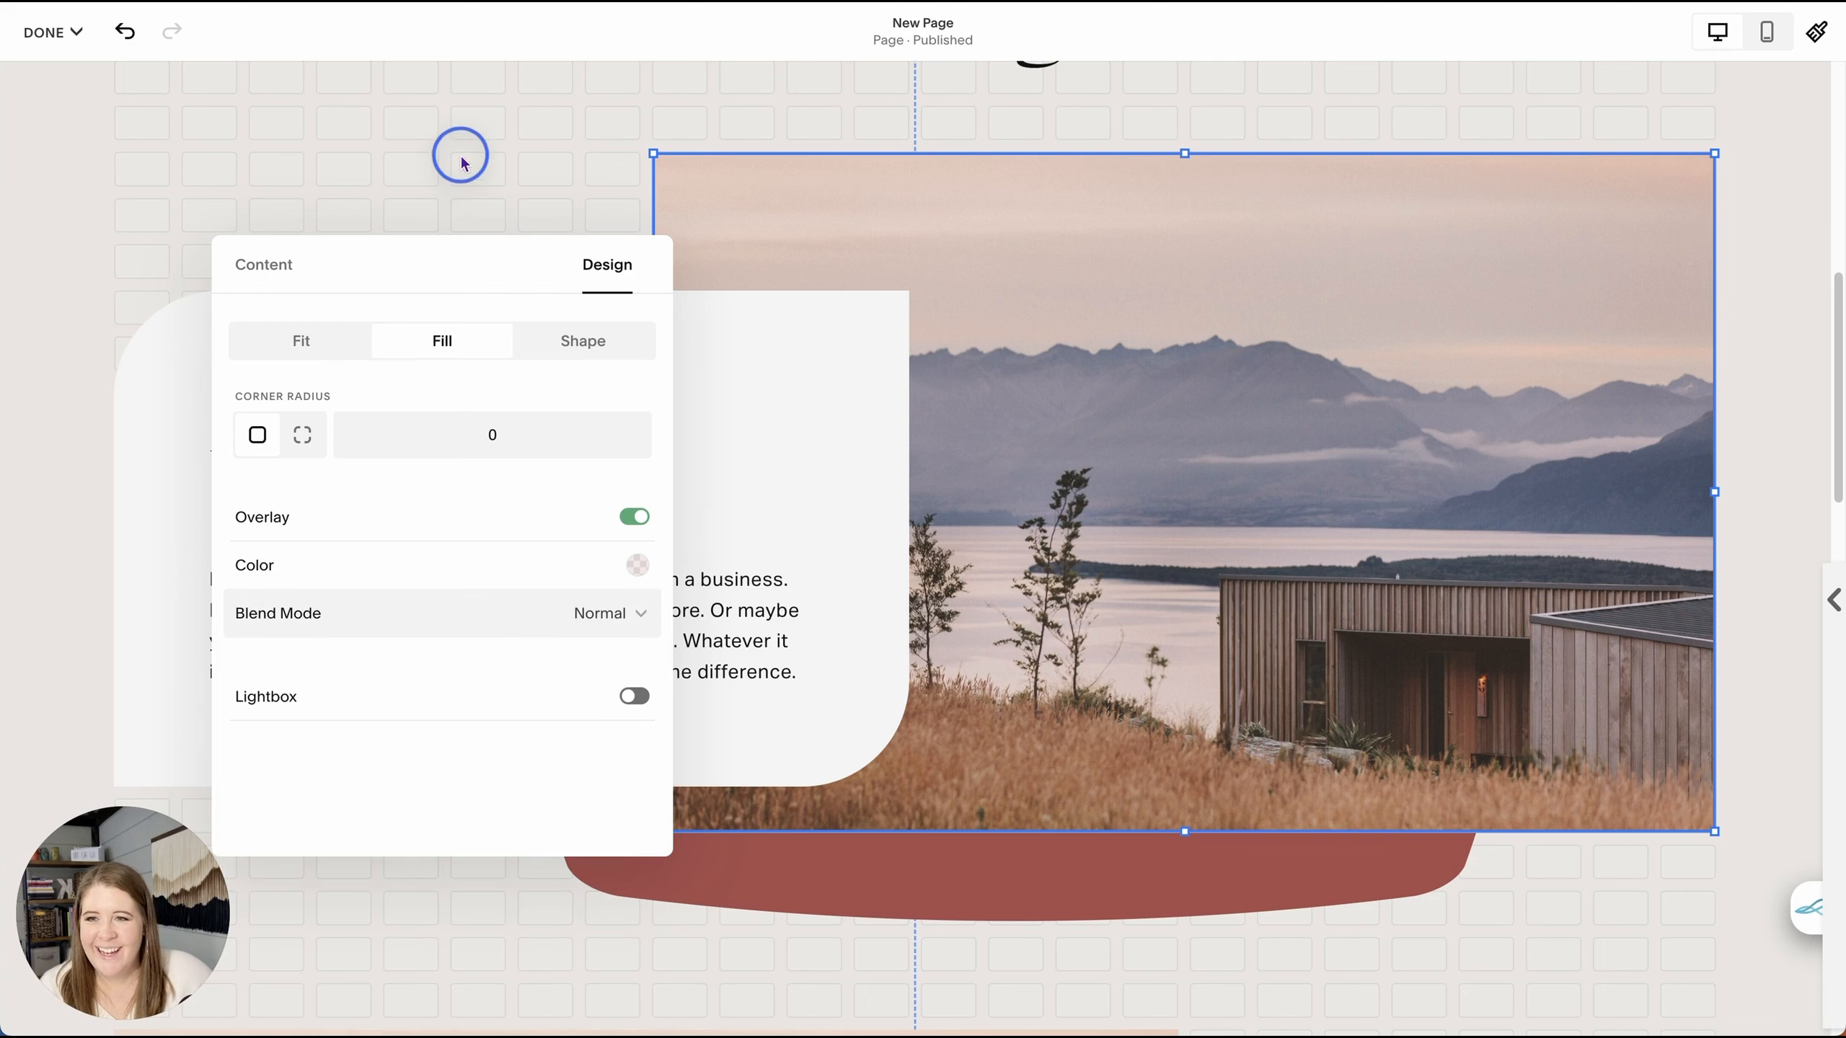
{"action": "left_click", "coordinate": [785, 241]}
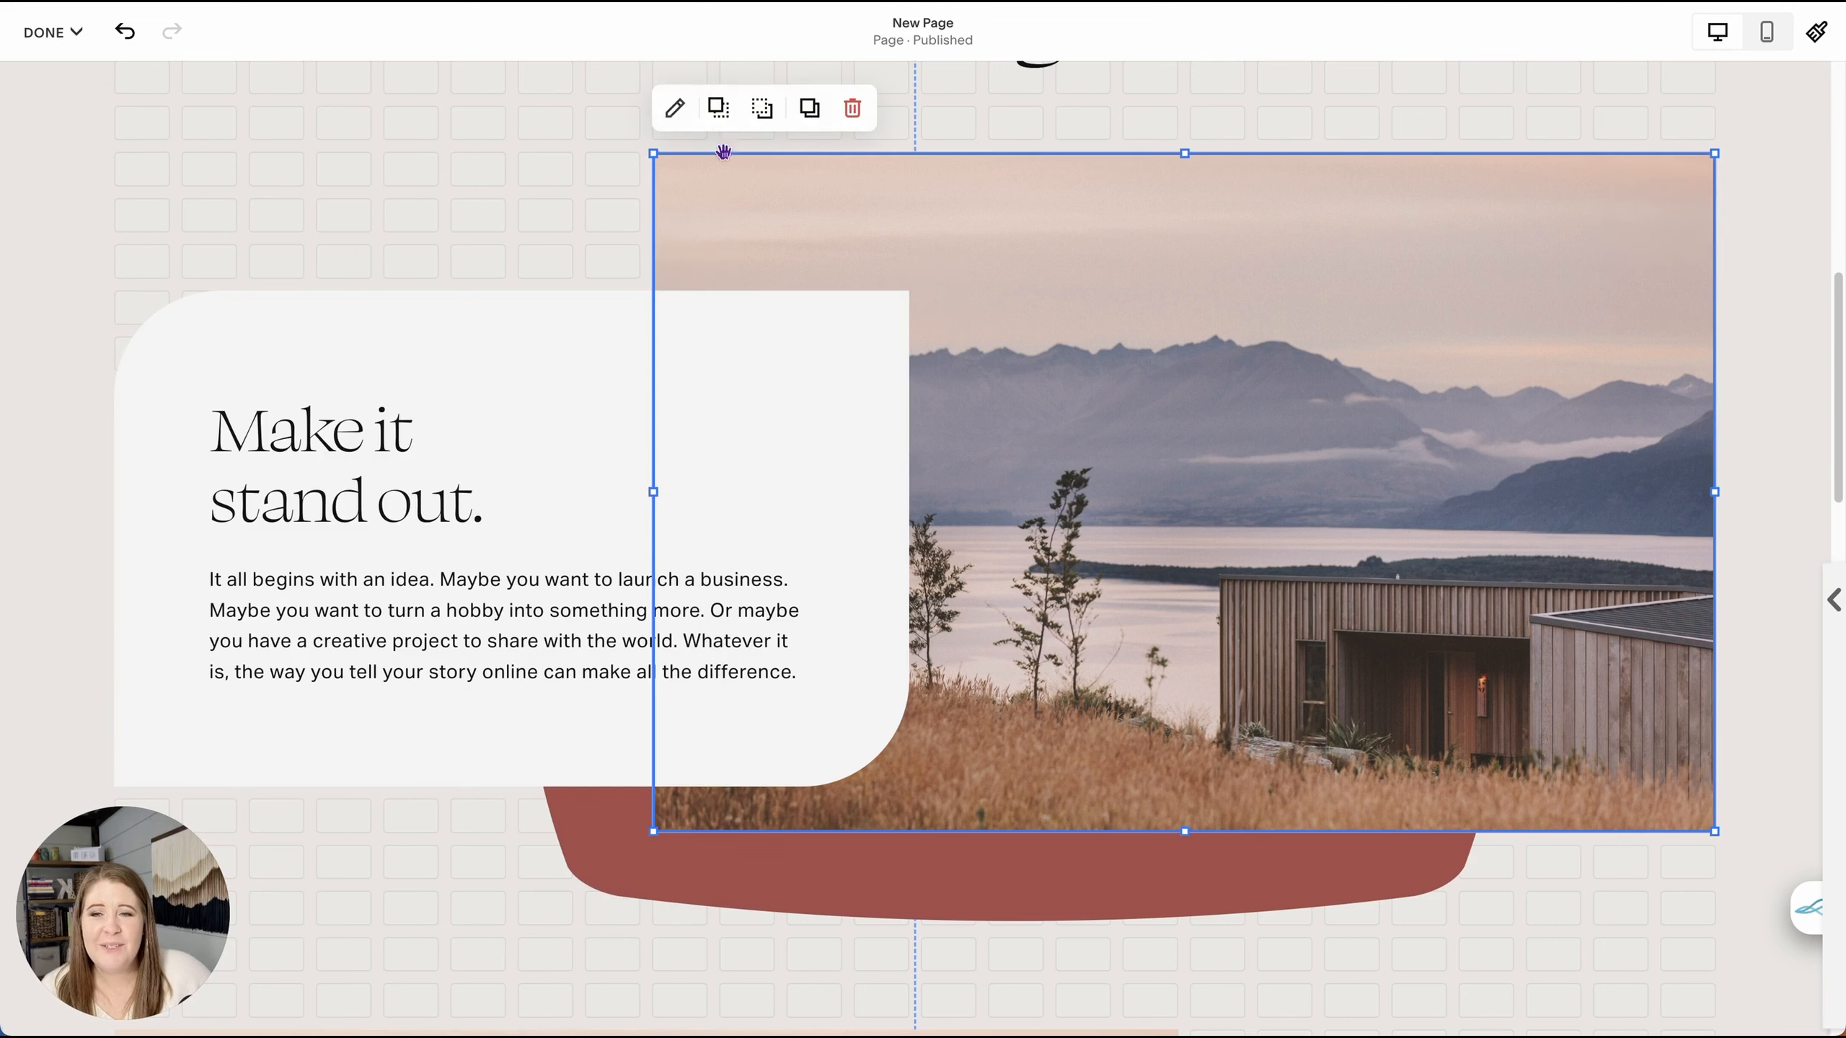
- Reopen the image block's design settings beside the picture and set the overlay's blend mode to Multiply
{"action": "left_click", "coordinate": [676, 110]}
{"action": "left_click_drag", "start_coordinate": [1545, 212], "coordinate": [598, 142]}
{"action": "left_click", "coordinate": [837, 131]}
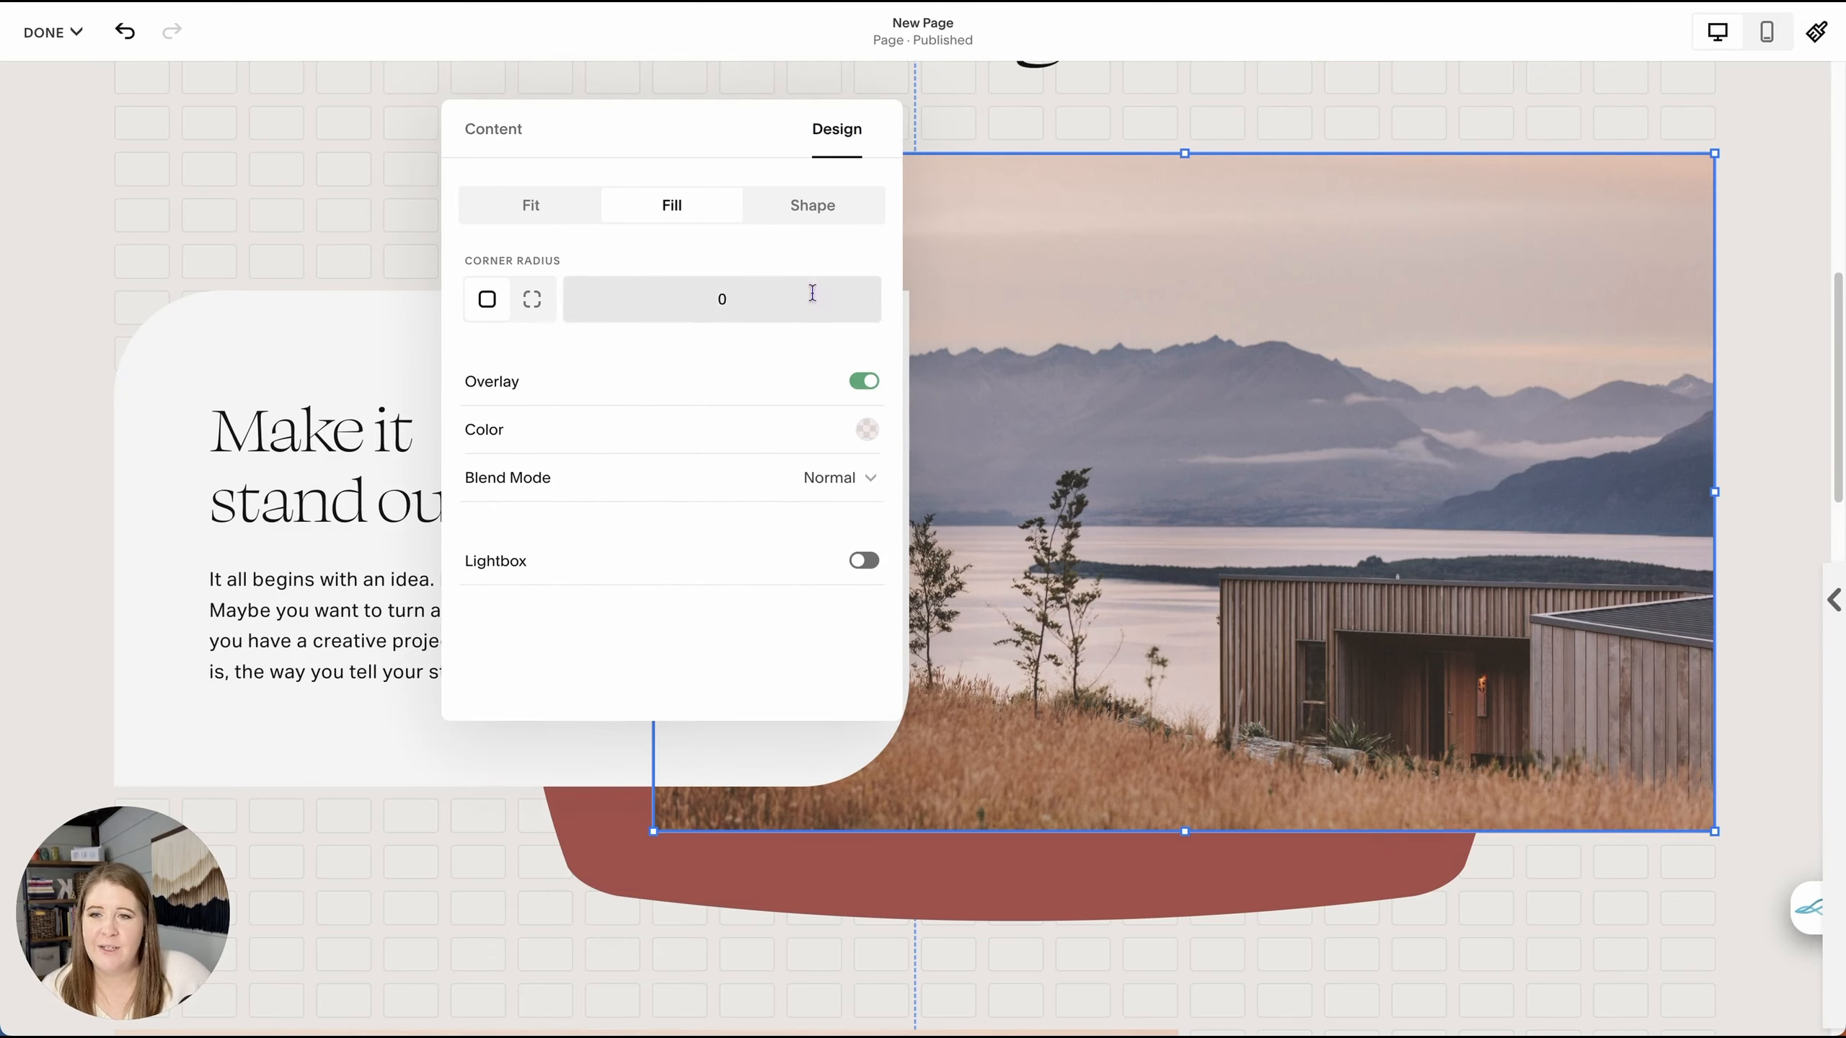
{"action": "left_click", "coordinate": [785, 481]}
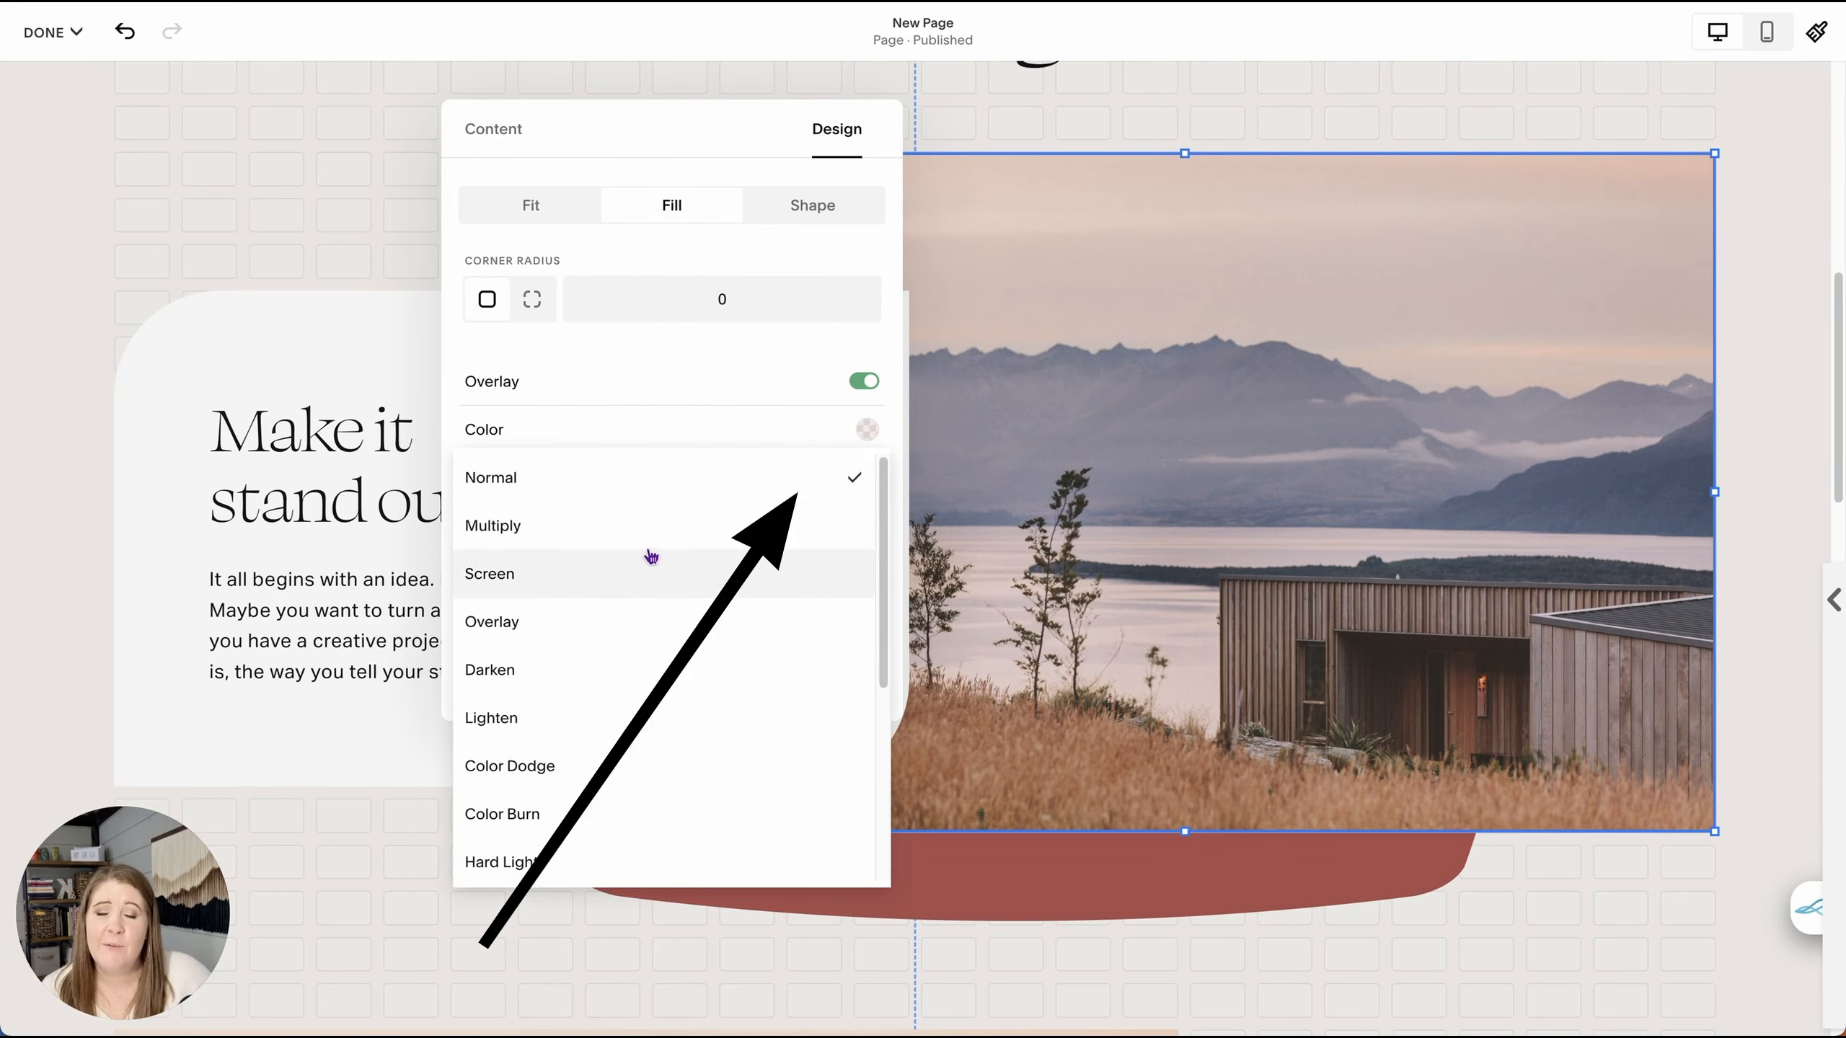
{"action": "left_click", "coordinate": [527, 531]}
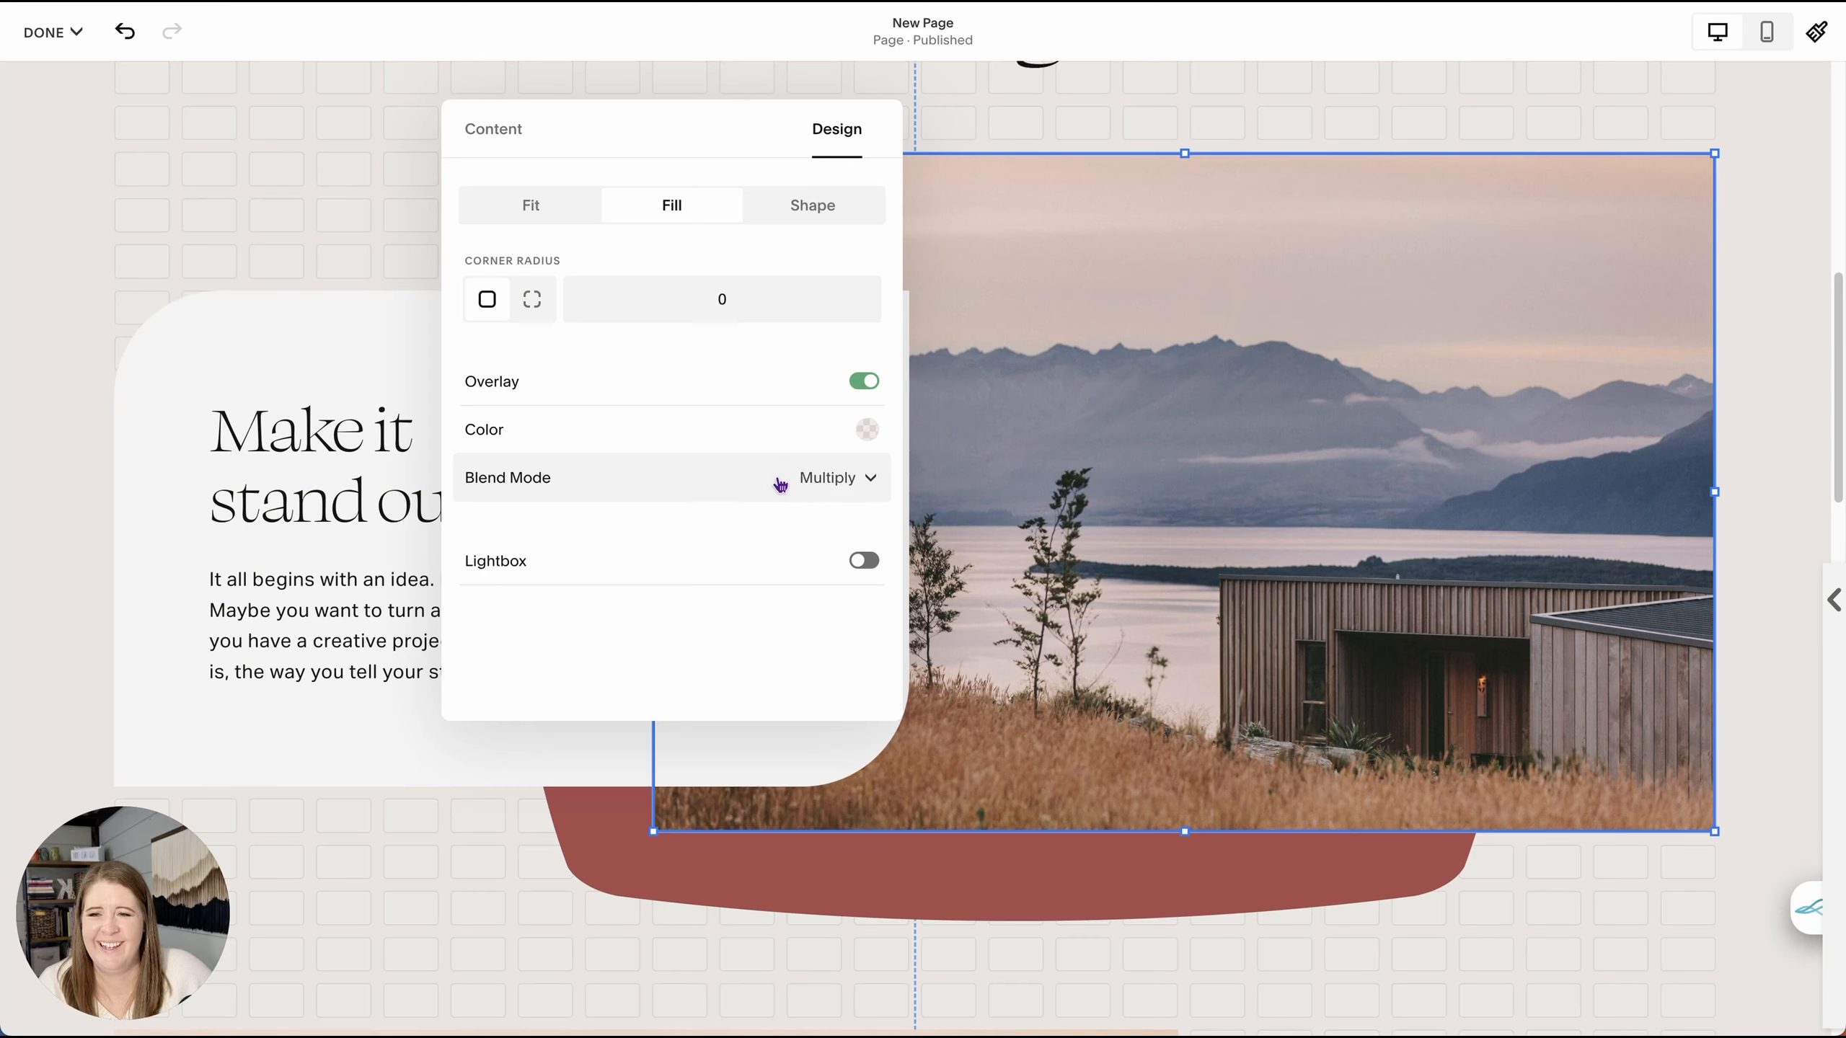
- Try the Screen, Overlay and Color Burn blend modes on the image overlay, and browse the remaining modes
{"action": "left_click", "coordinate": [781, 482]}
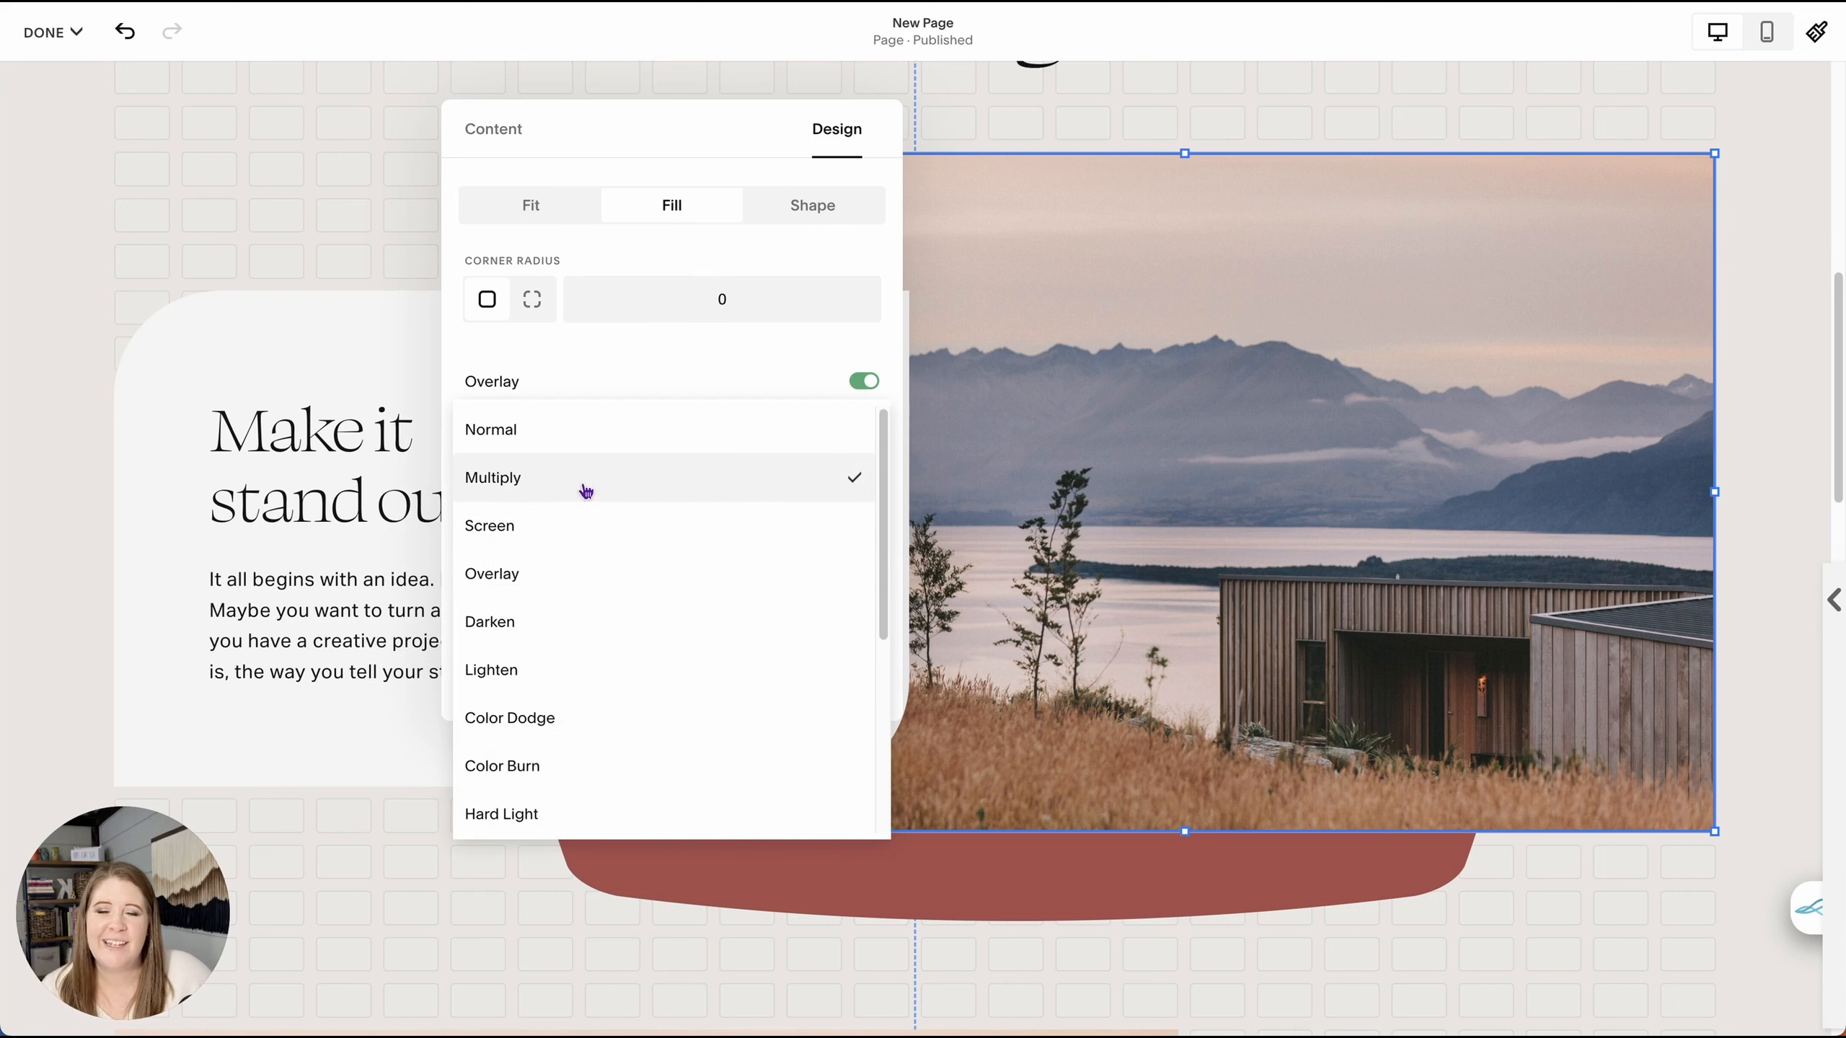
{"action": "left_click", "coordinate": [544, 530]}
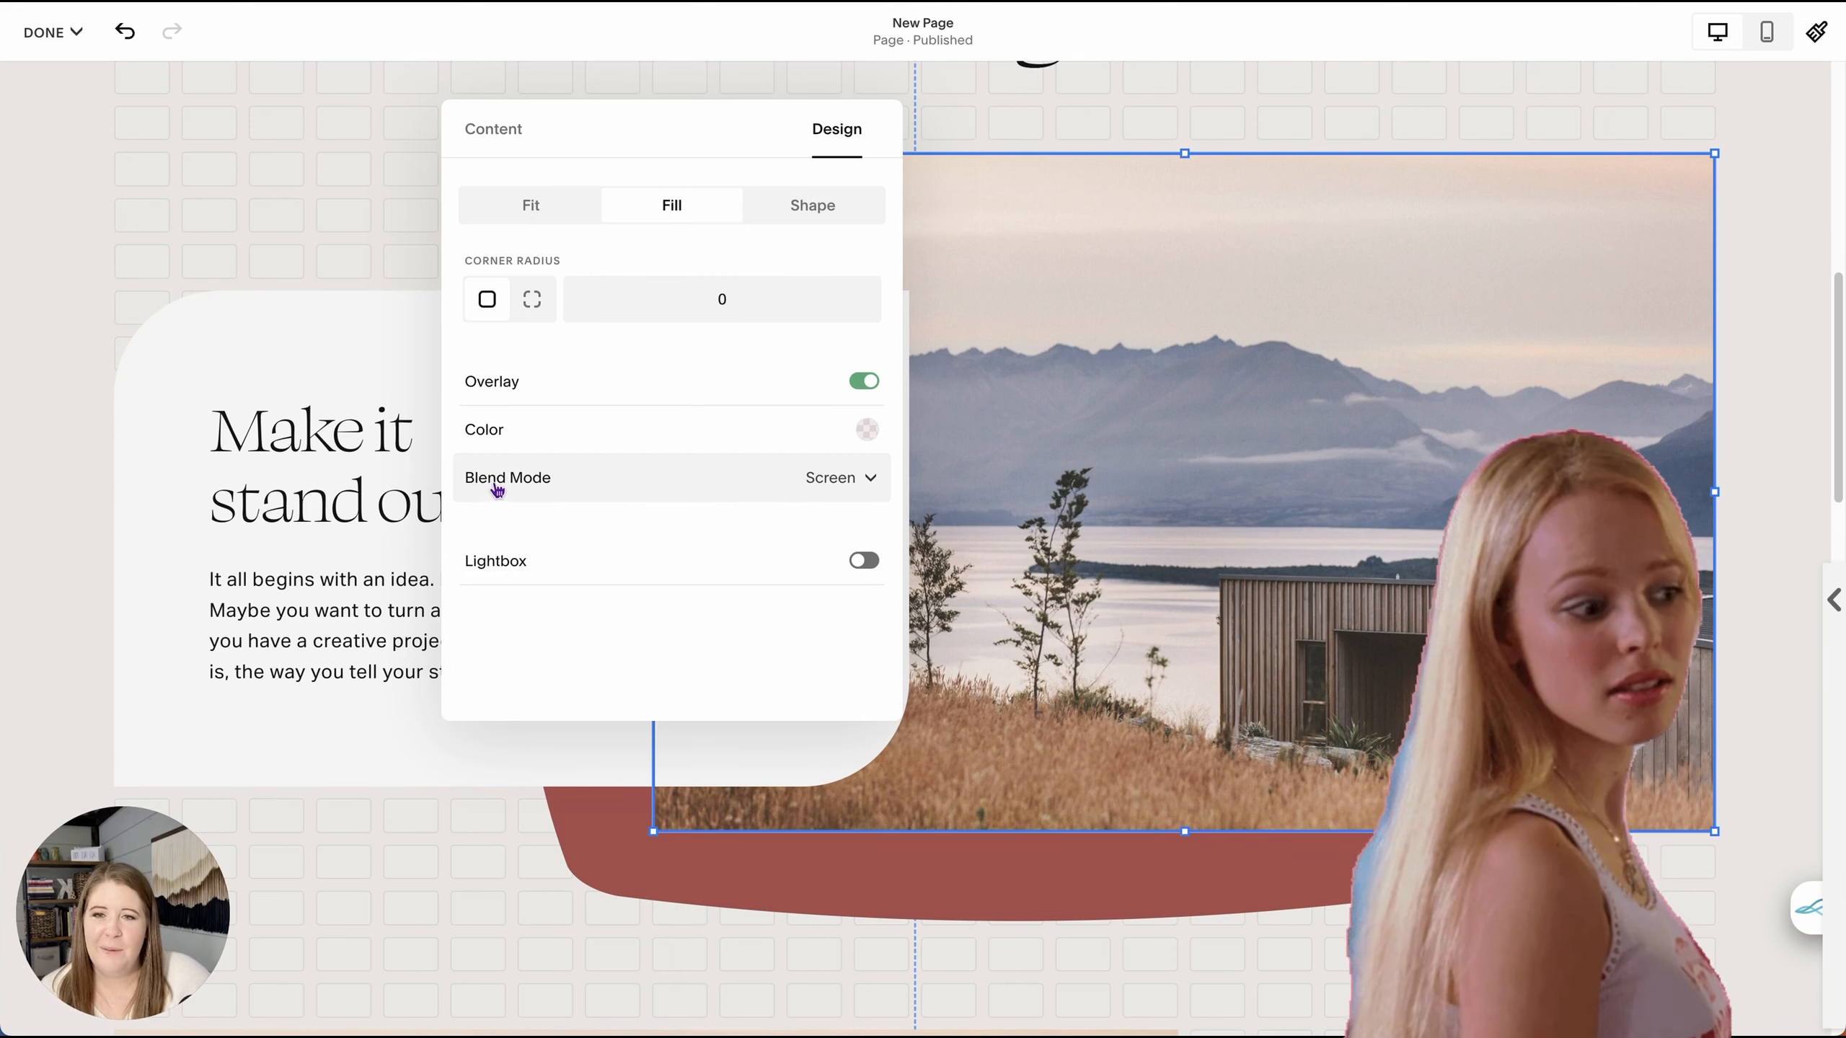
{"action": "left_click", "coordinate": [776, 486]}
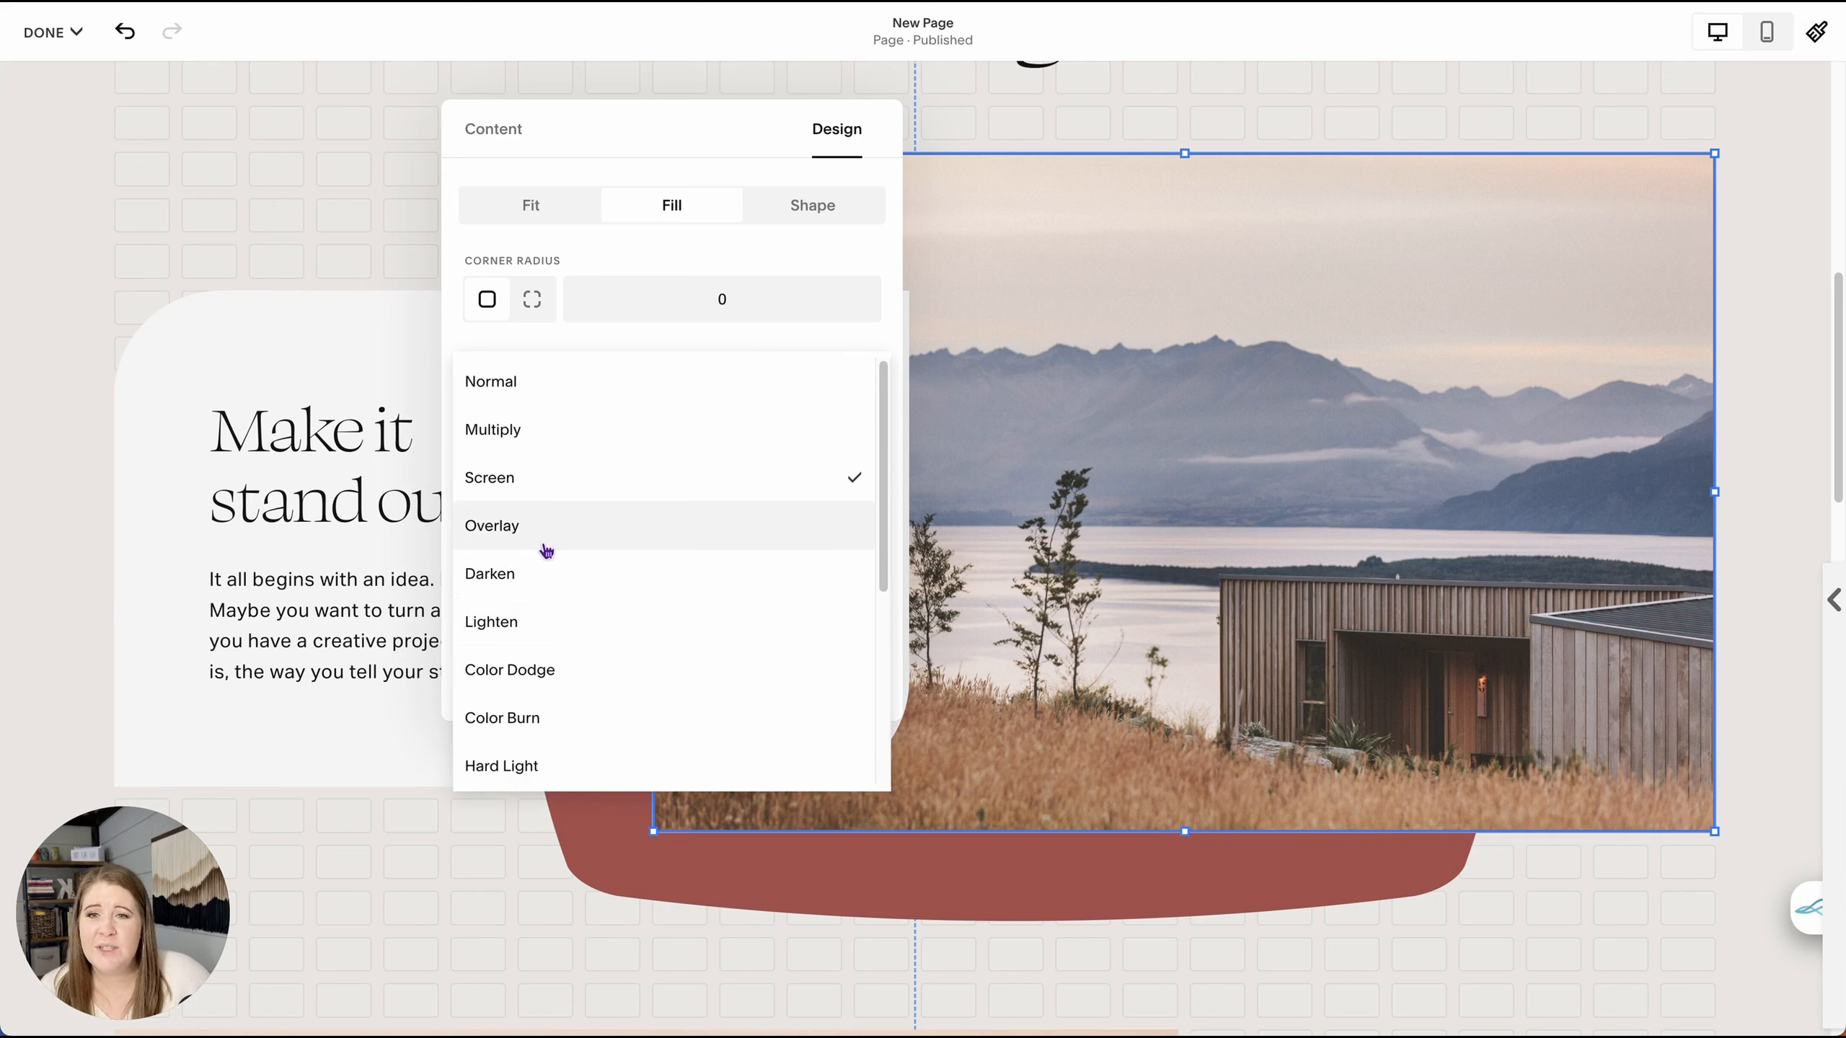
{"action": "left_click", "coordinate": [563, 524]}
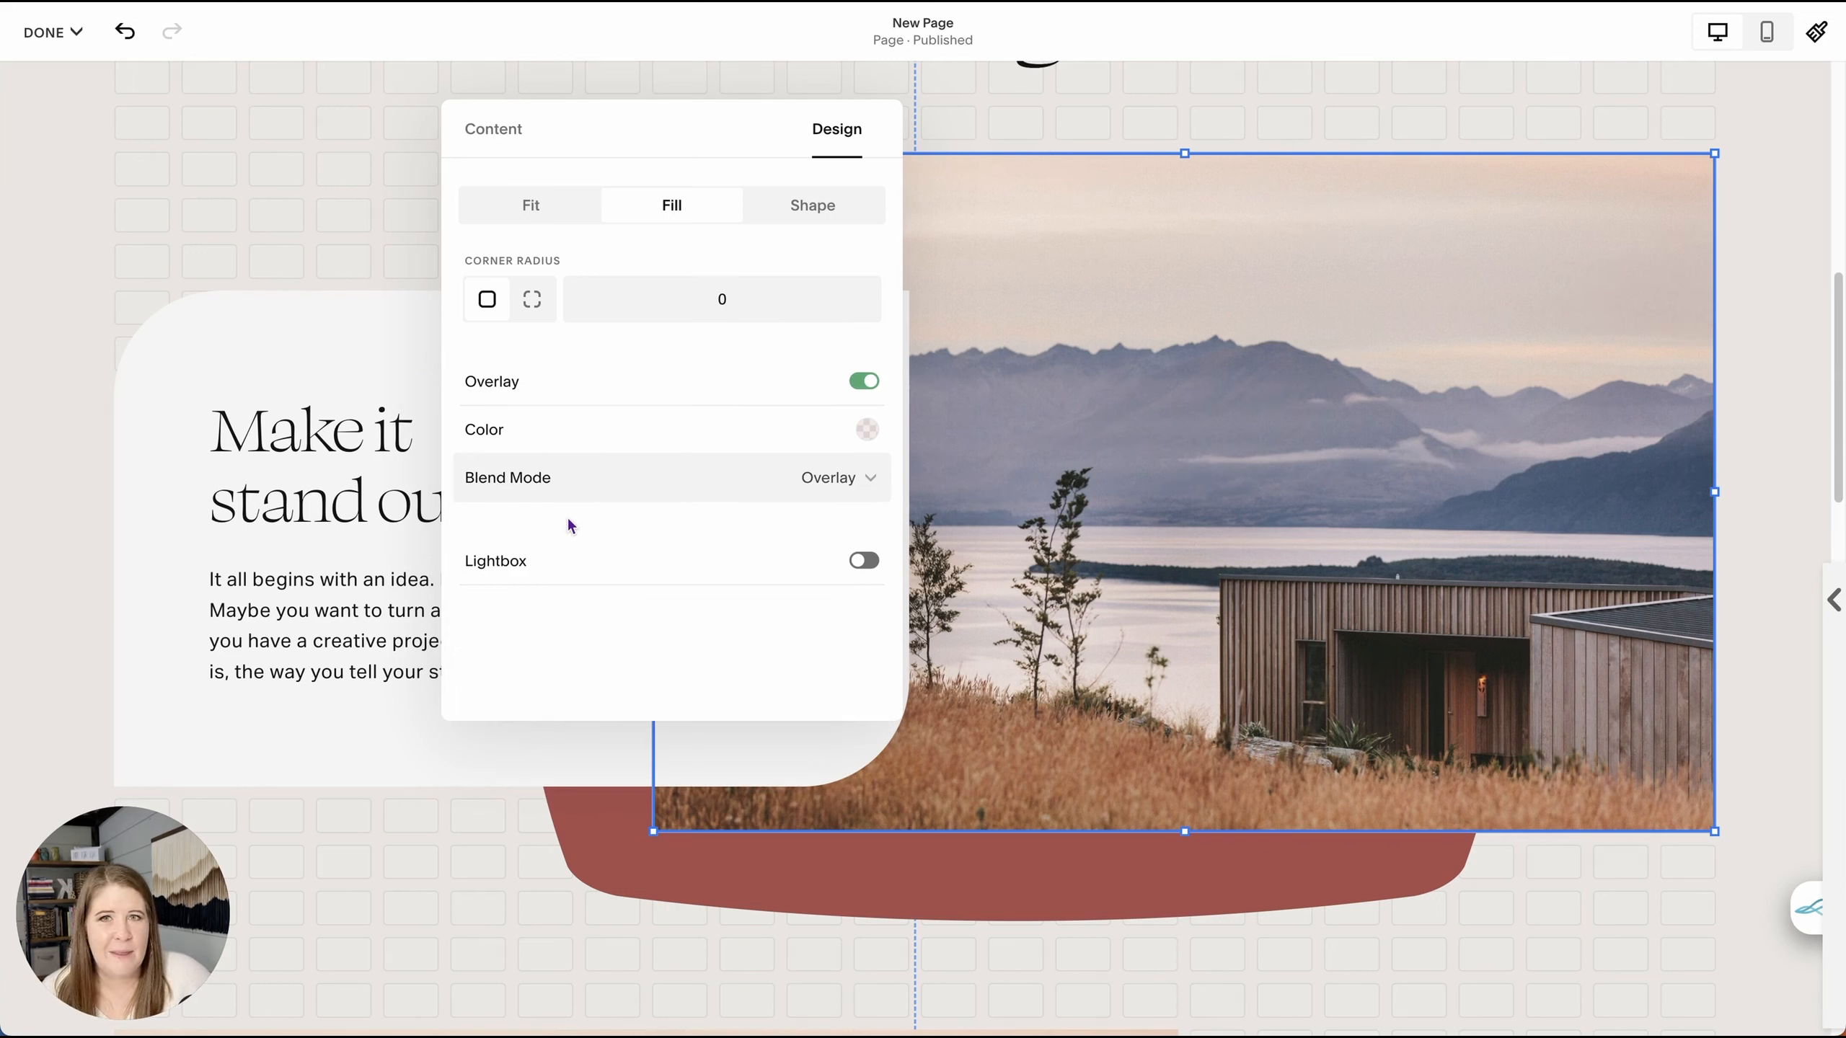
{"action": "left_click", "coordinate": [606, 482]}
{"action": "left_click", "coordinate": [607, 658]}
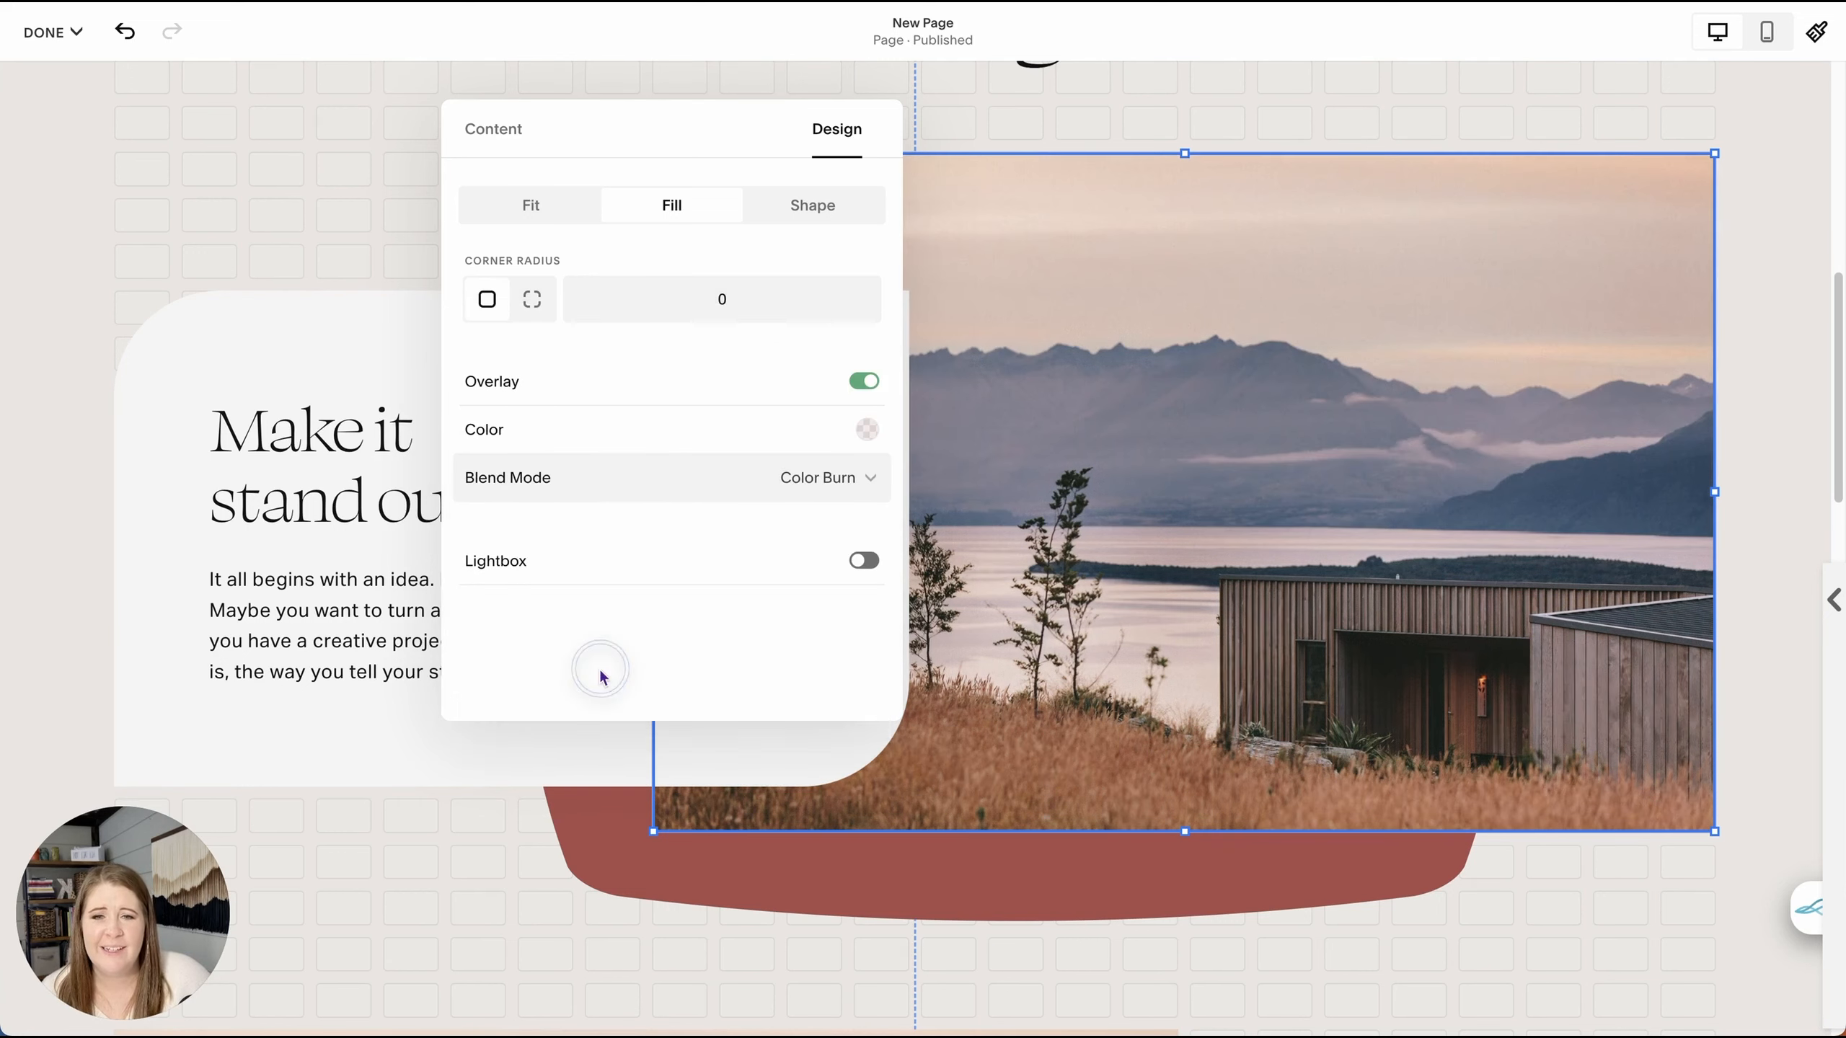
{"action": "left_click", "coordinate": [632, 483]}
{"action": "scroll", "coordinate": [666, 505], "scroll_direction": "down", "scroll_amount": 2}
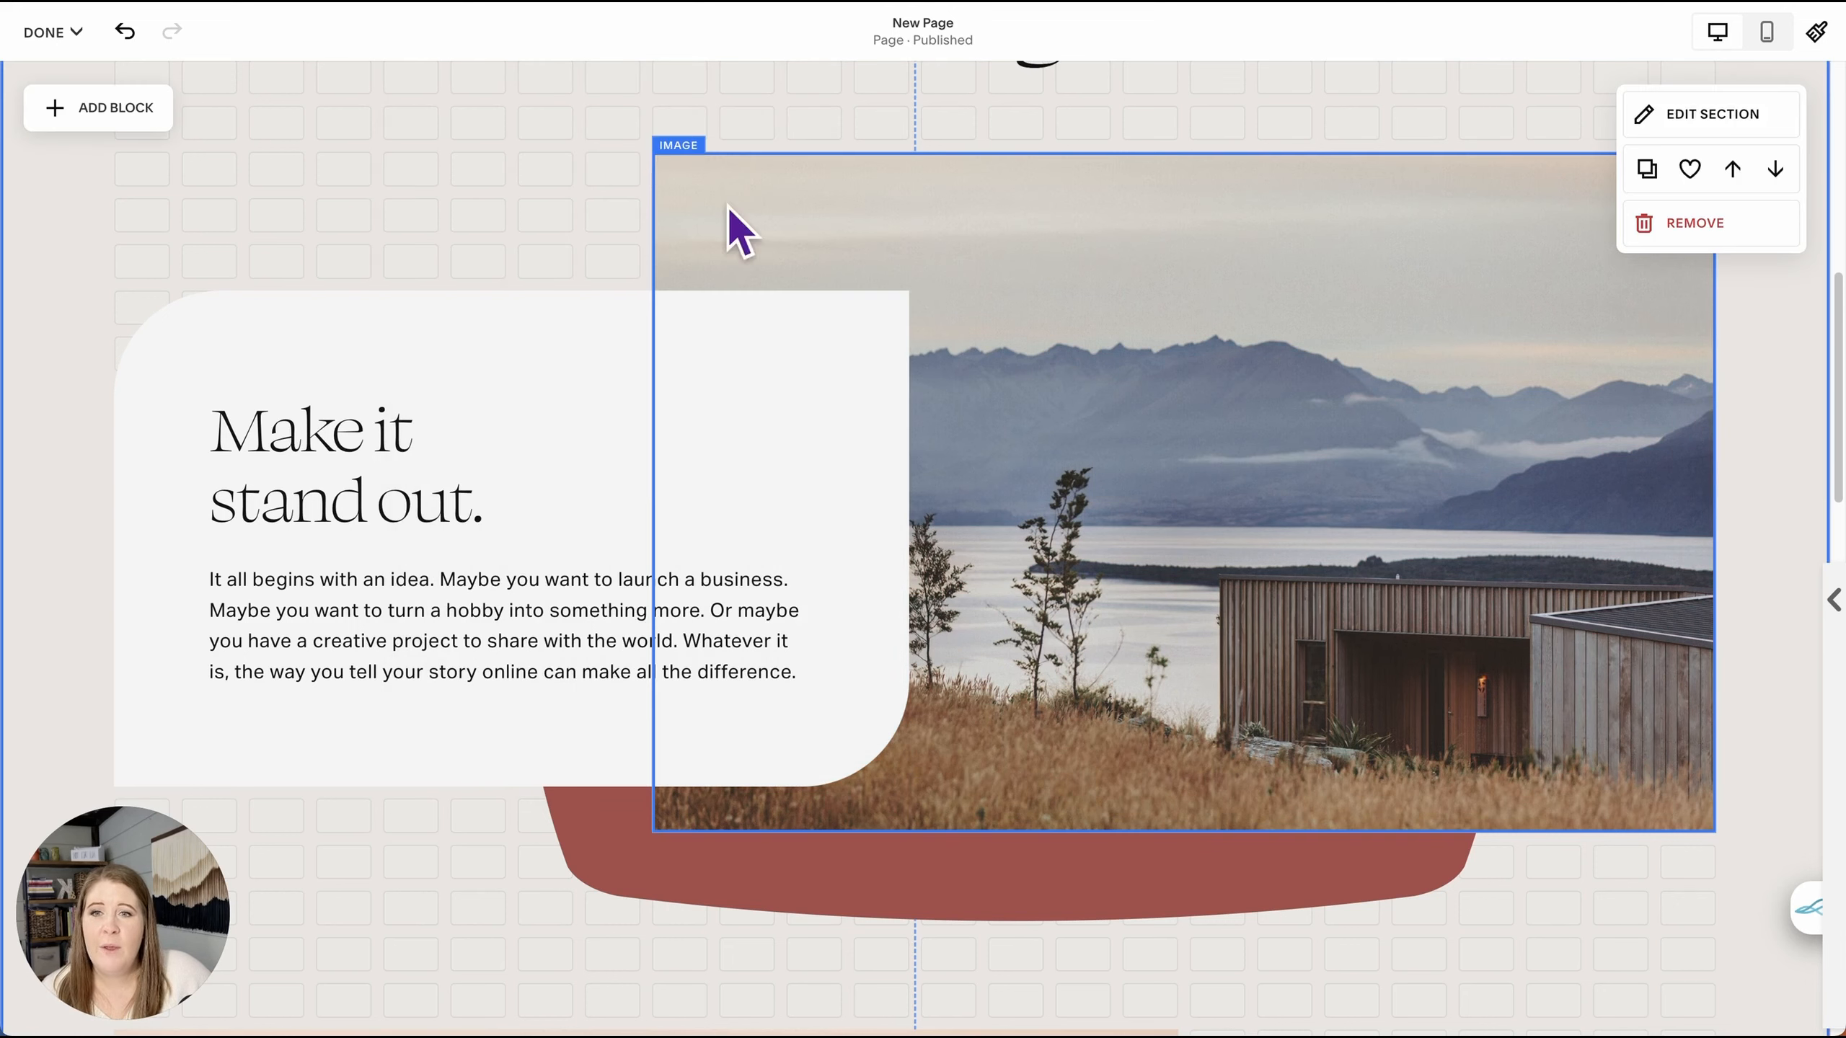
- Open the image block's design settings and set the picture to Fit within its block
{"action": "left_click", "coordinate": [729, 212]}
{"action": "left_click", "coordinate": [677, 120]}
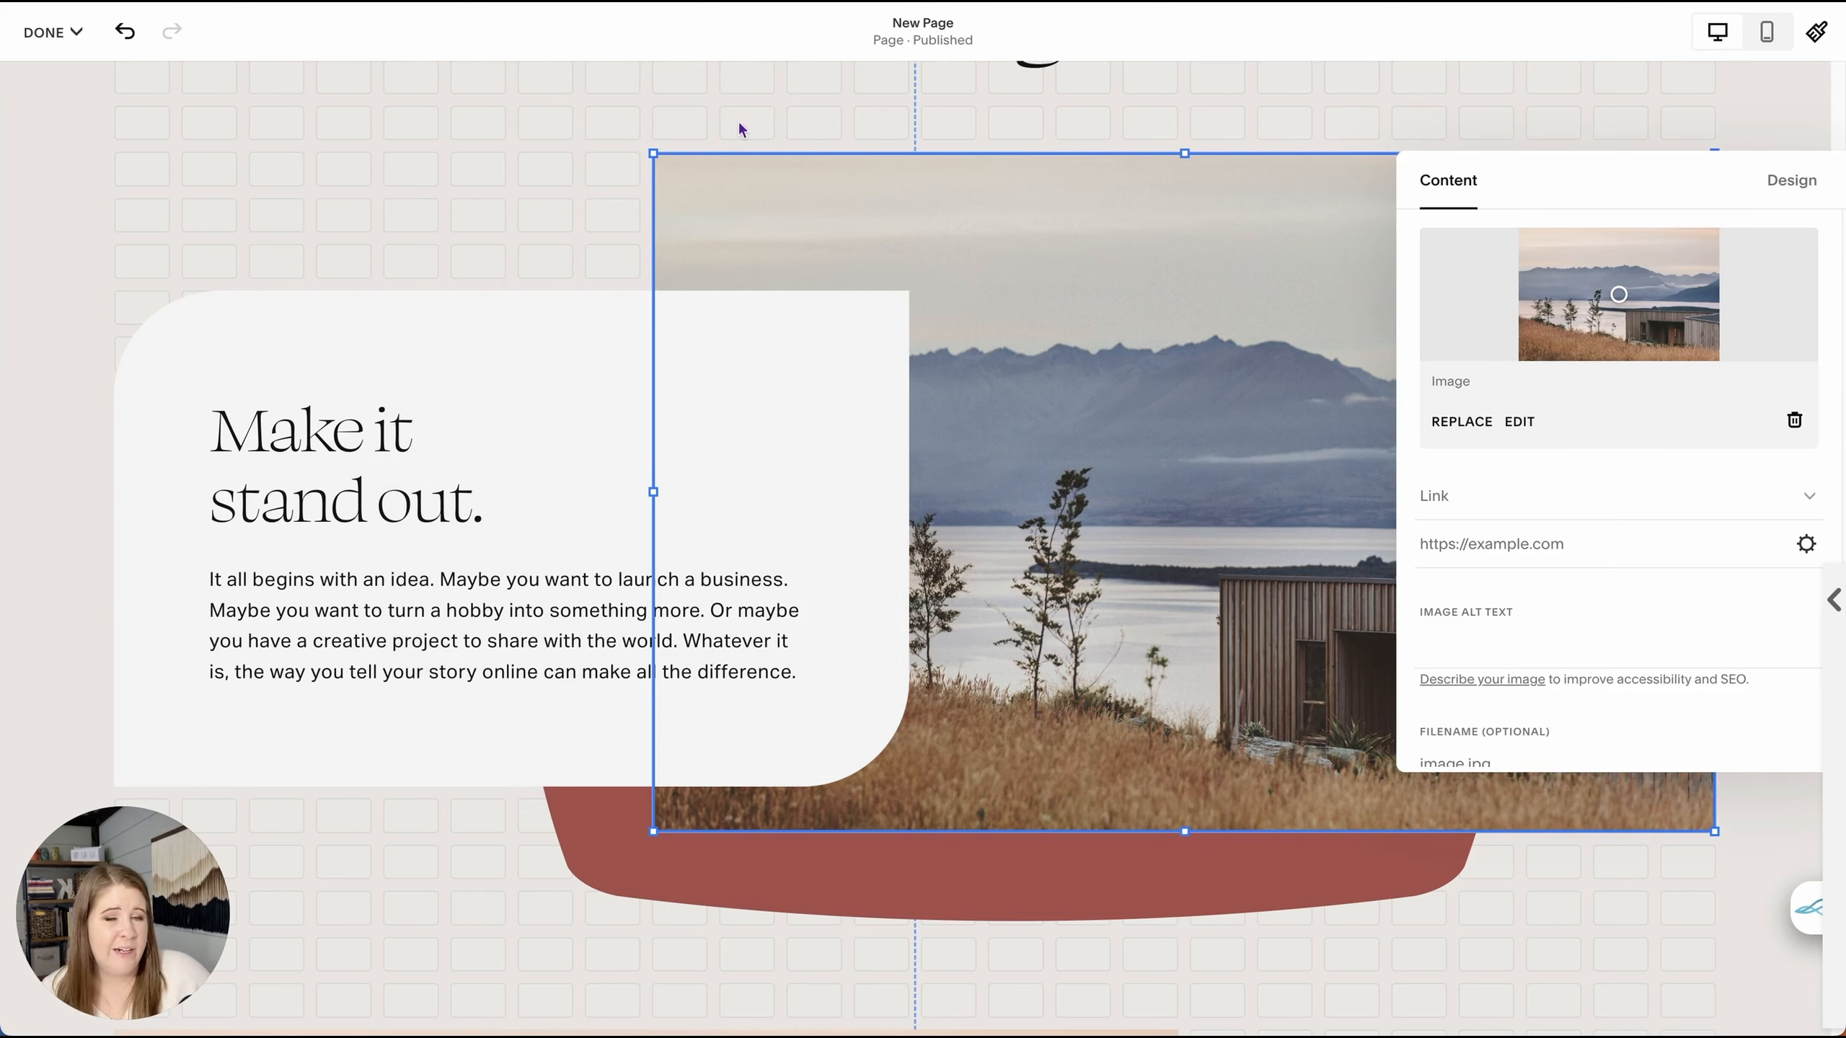
{"action": "left_click", "coordinate": [1792, 183]}
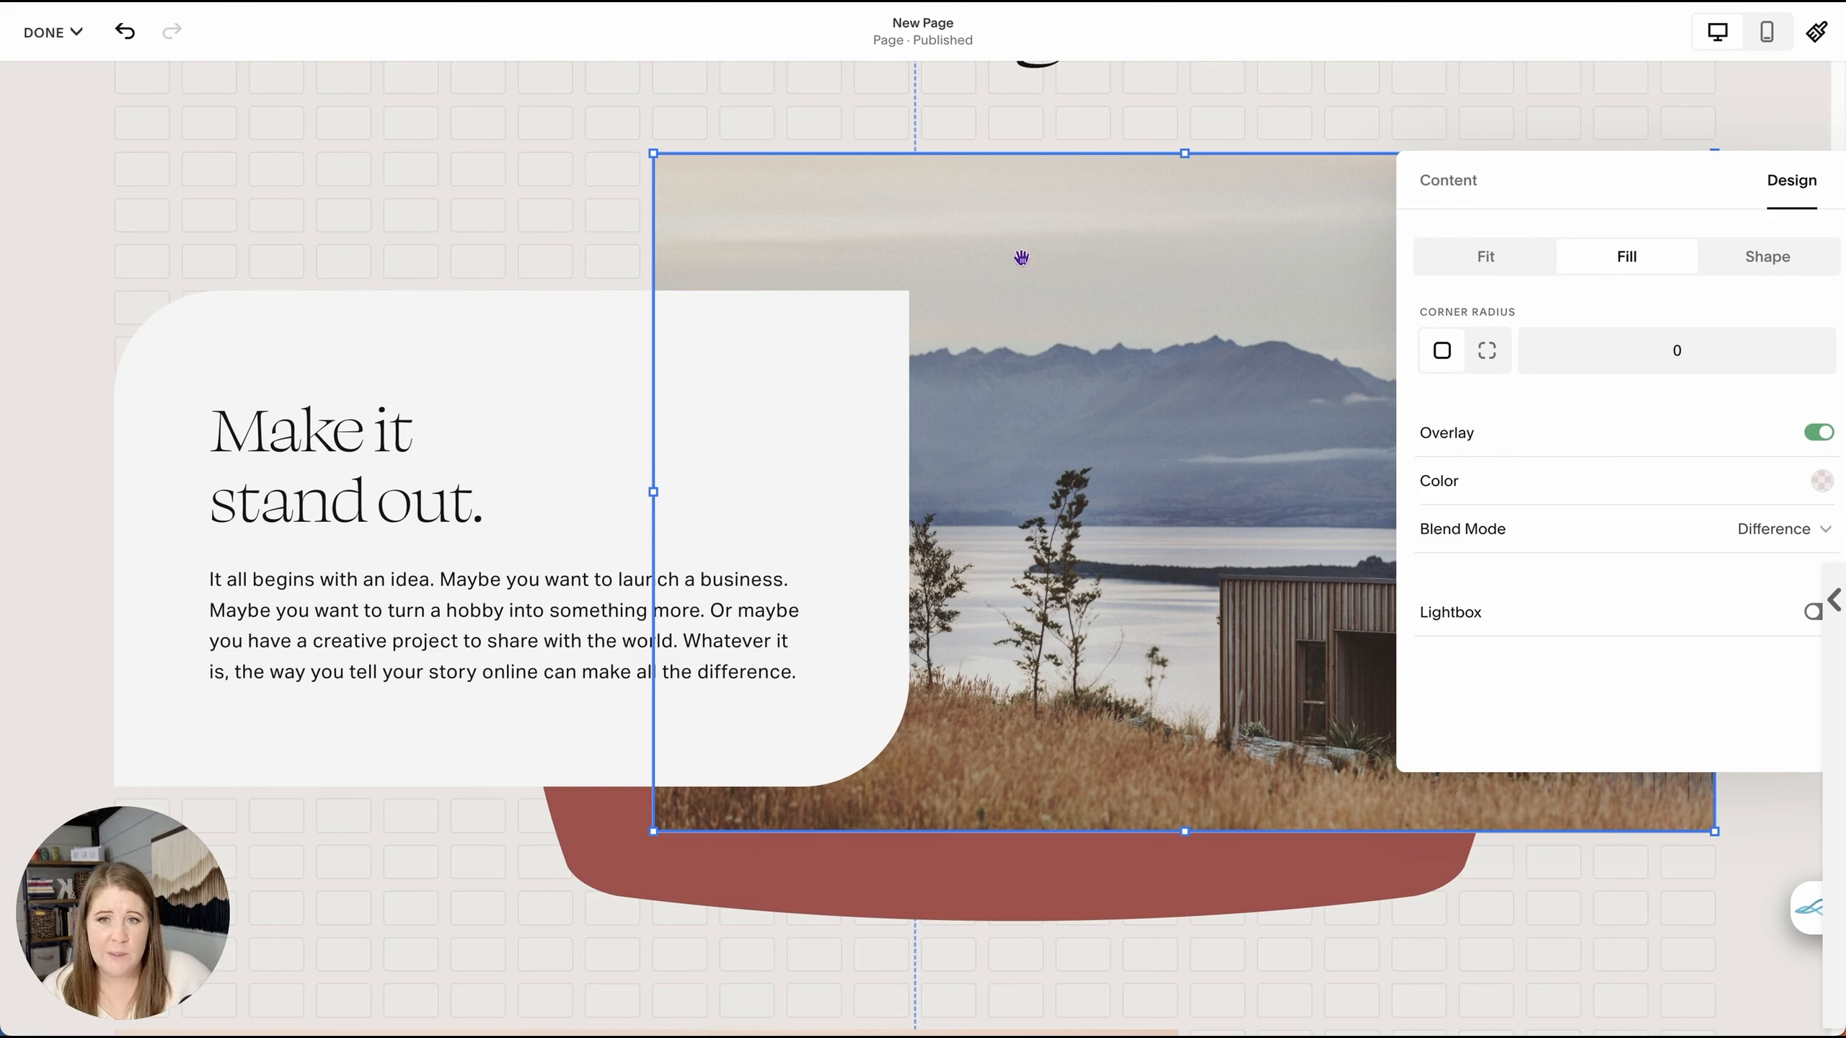
{"action": "left_click", "coordinate": [603, 236]}
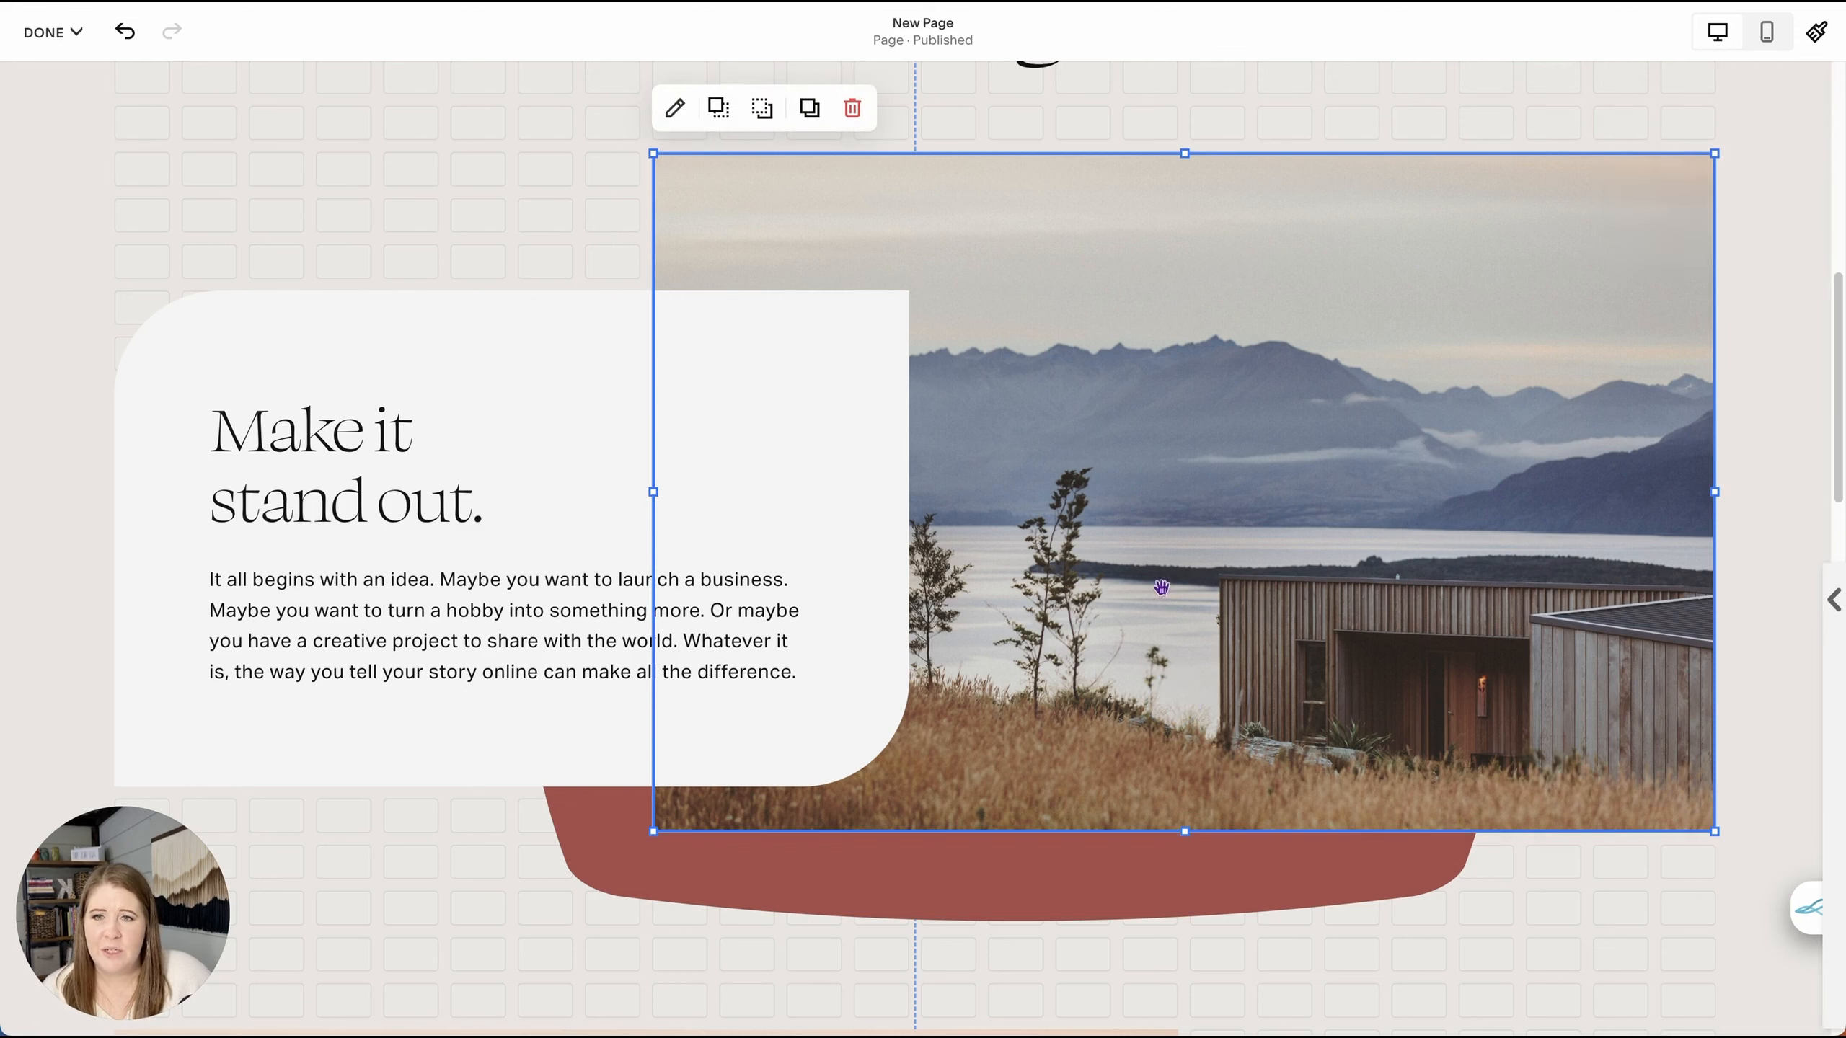
{"action": "left_click_drag", "start_coordinate": [1187, 834], "coordinate": [1113, 858]}
{"action": "left_click", "coordinate": [674, 108]}
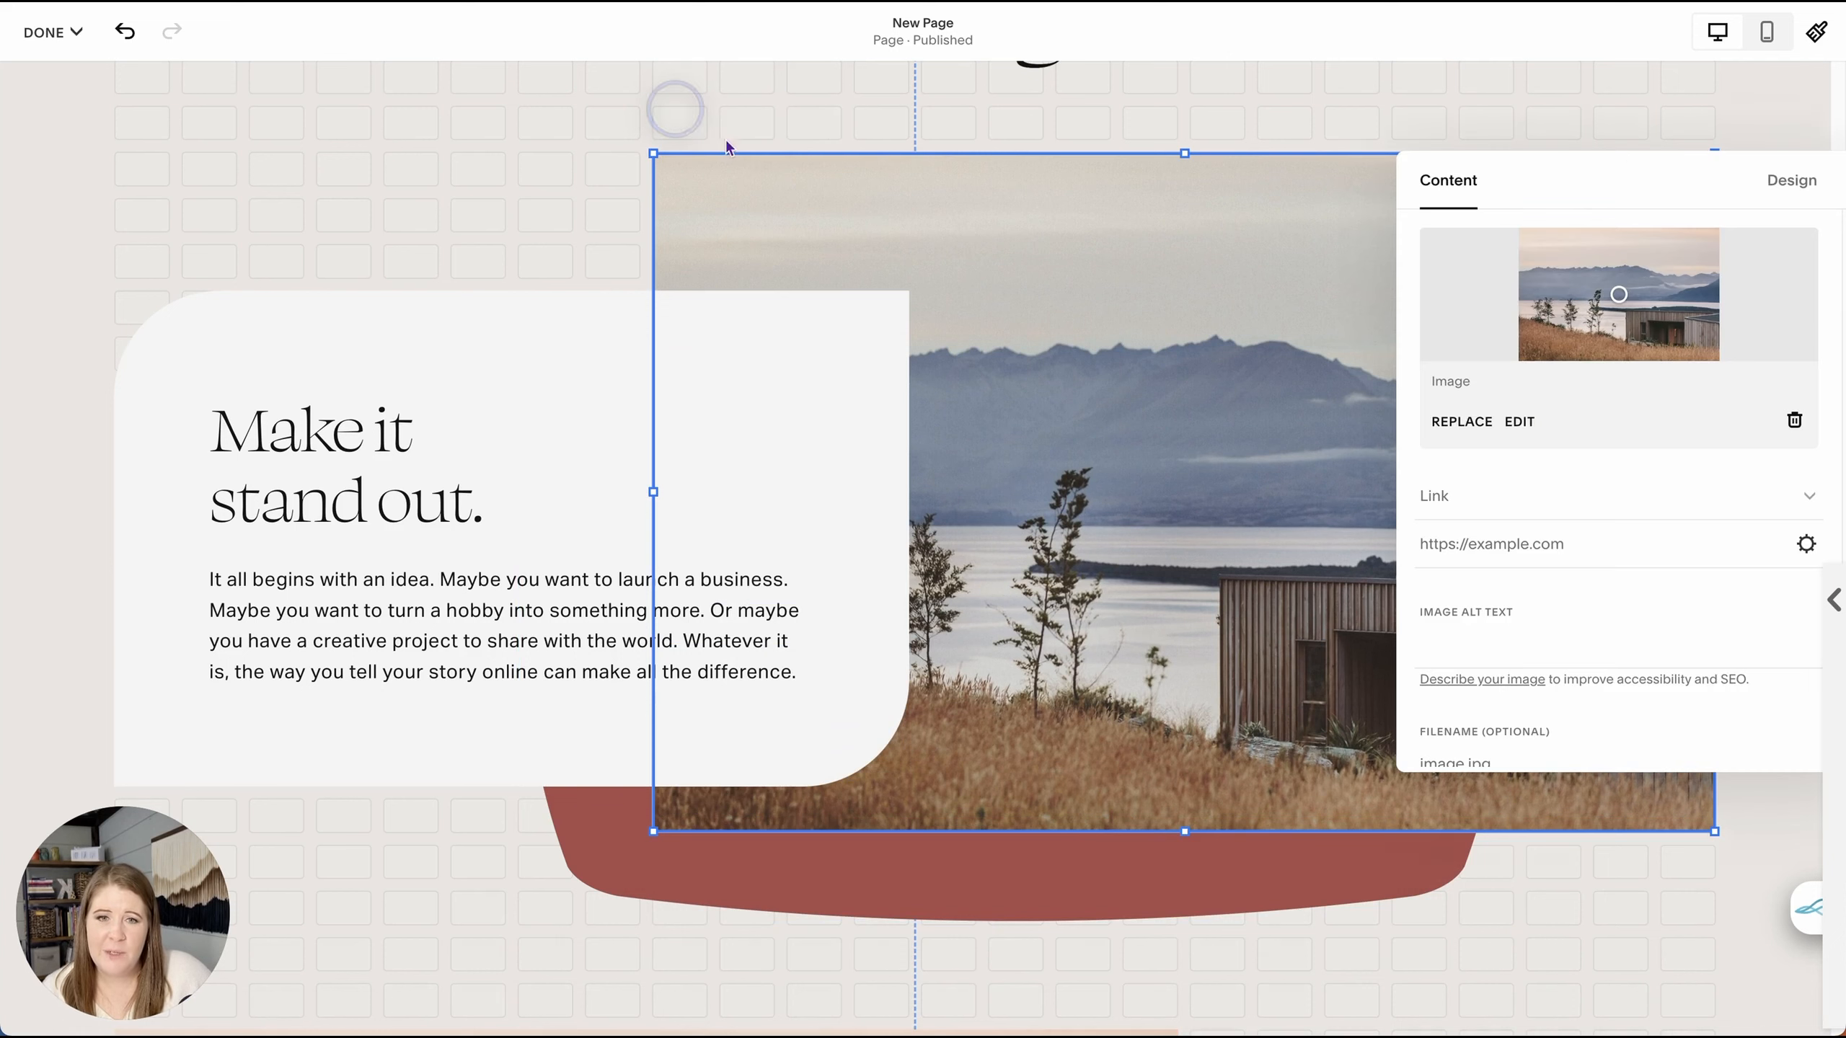
{"action": "left_click", "coordinate": [1789, 182]}
{"action": "left_click", "coordinate": [1499, 256]}
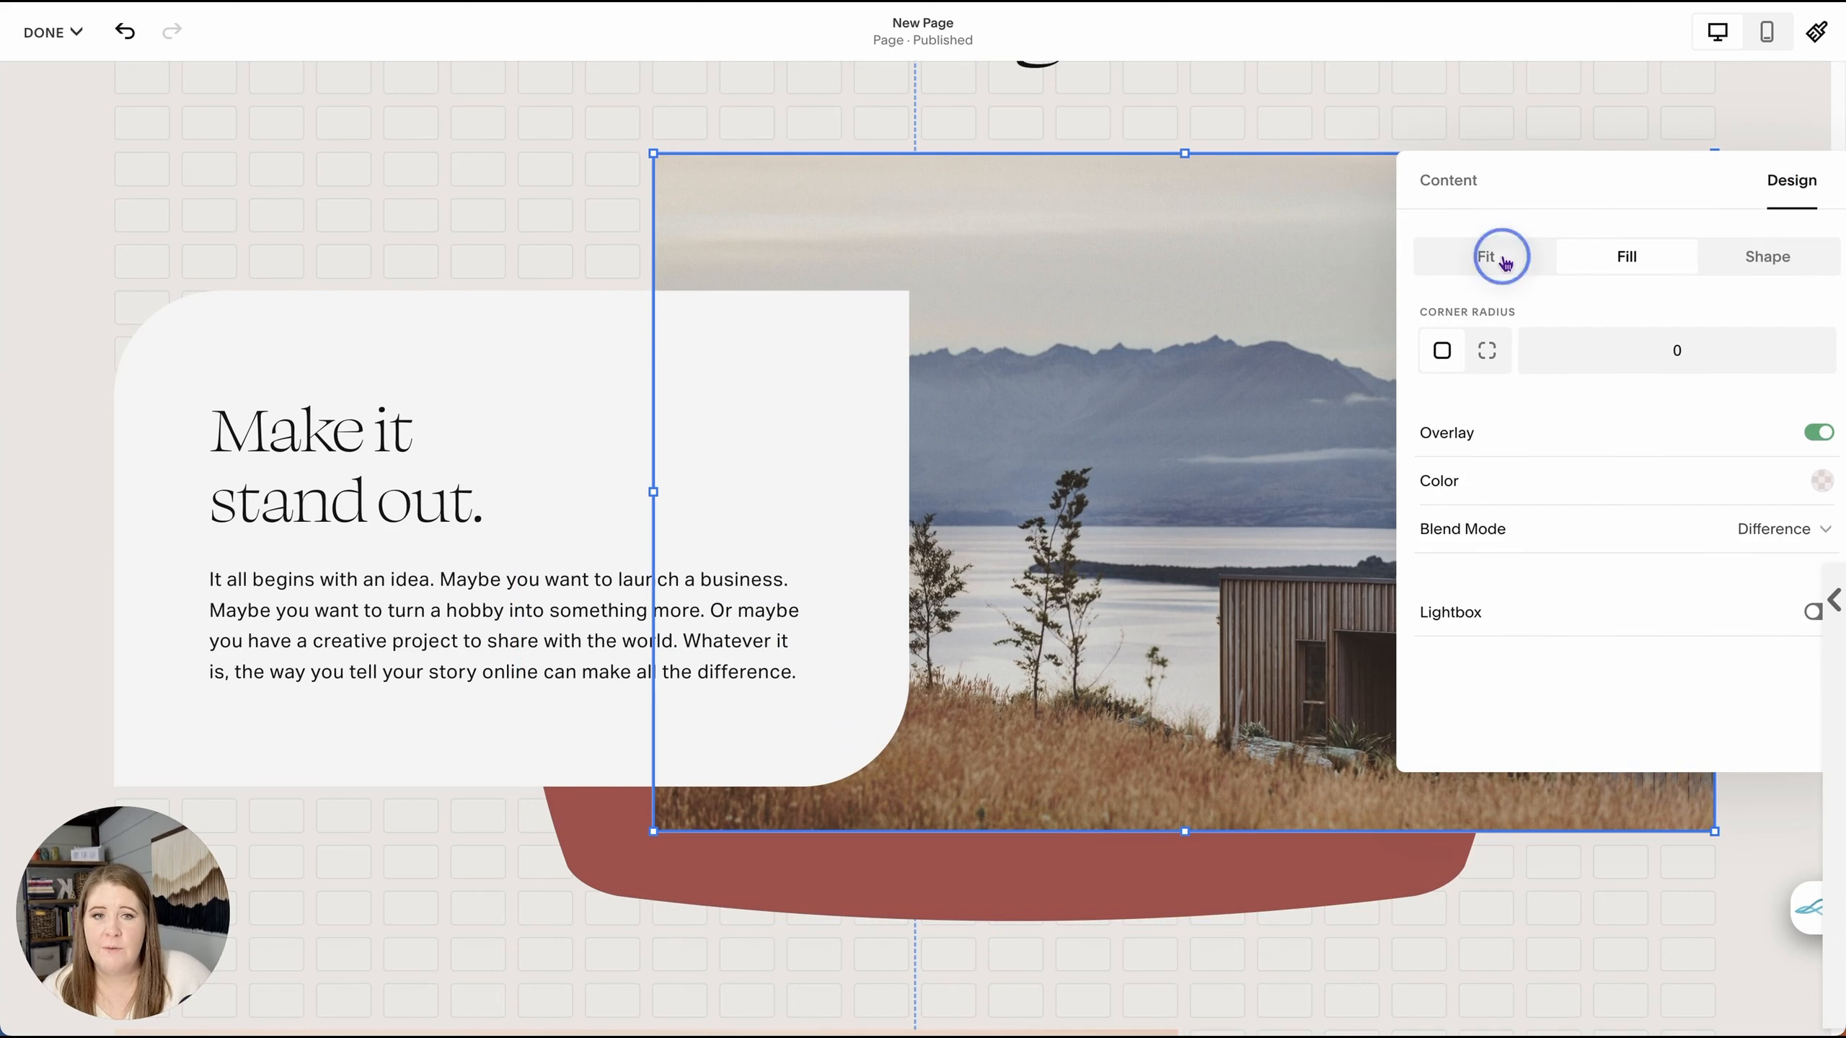
- Narrow the image block from its left edge to the page's center line and center the picture horizontally within it
{"action": "left_click_drag", "start_coordinate": [653, 492], "coordinate": [956, 489]}
{"action": "left_click_drag", "start_coordinate": [1197, 460], "coordinate": [1159, 523]}
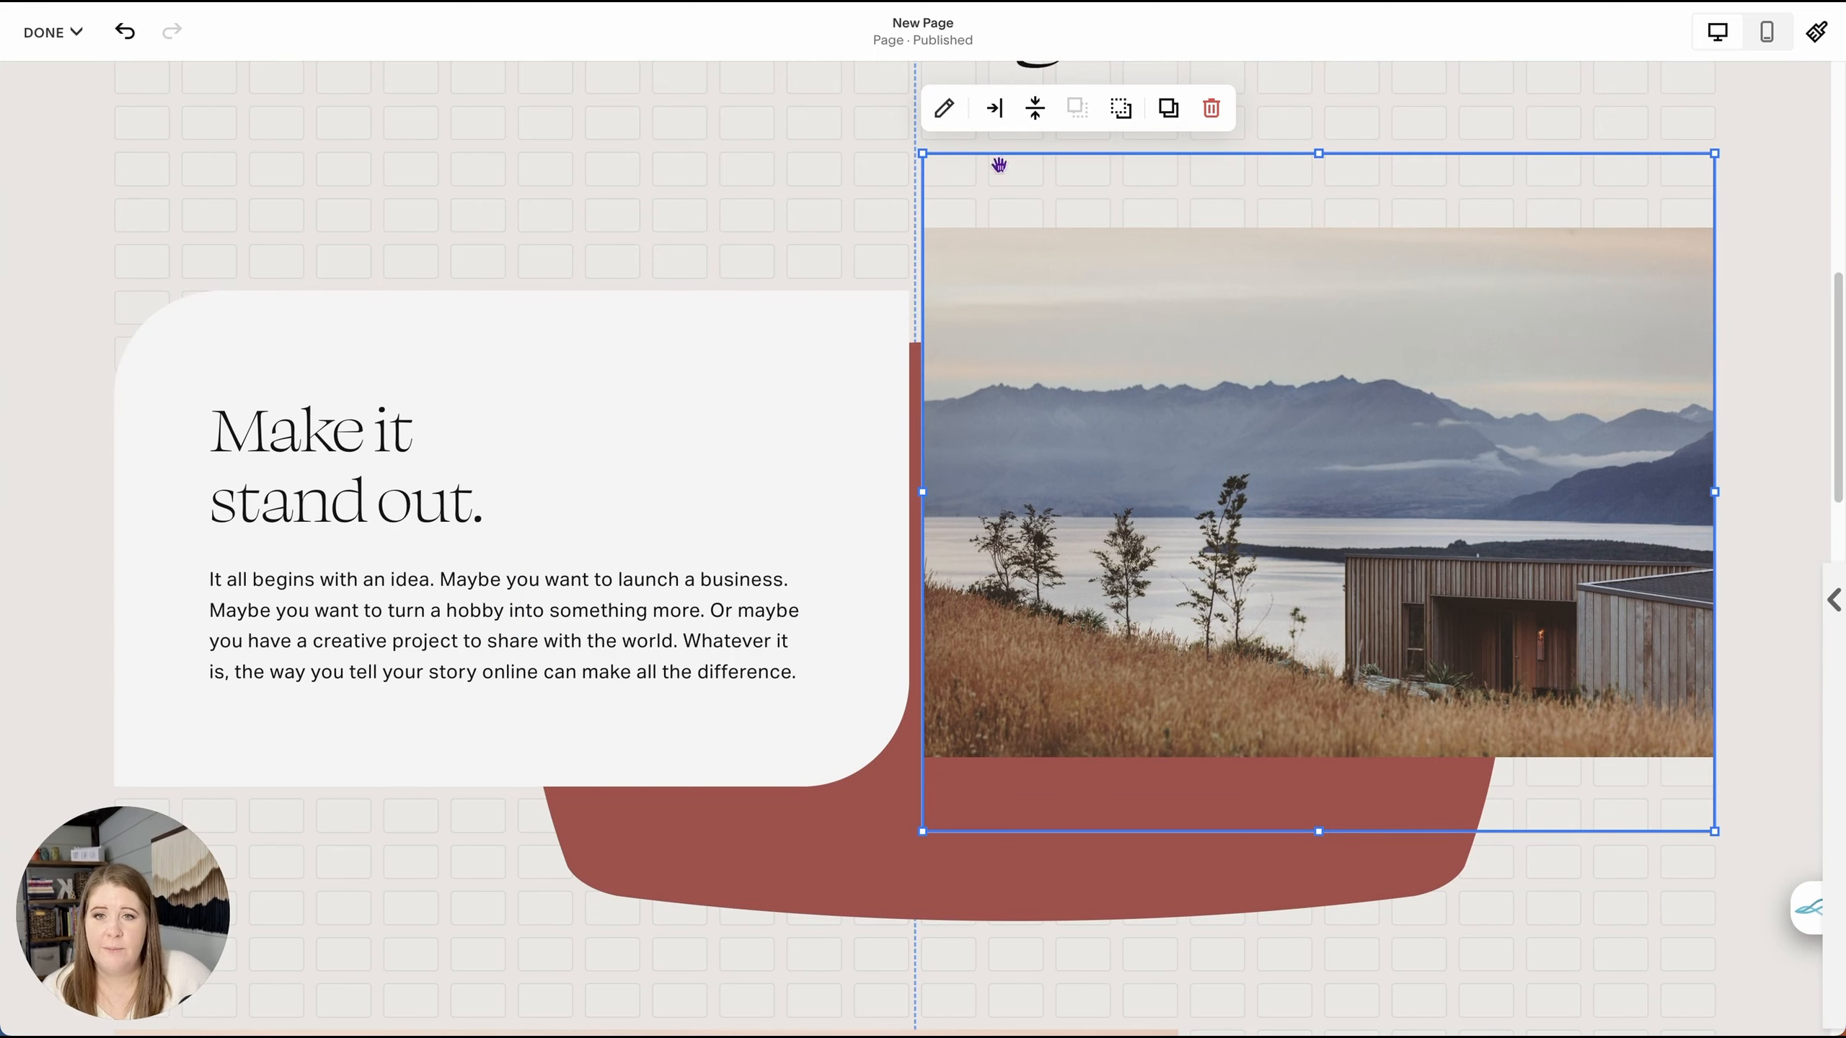
{"action": "left_click", "coordinate": [946, 110]}
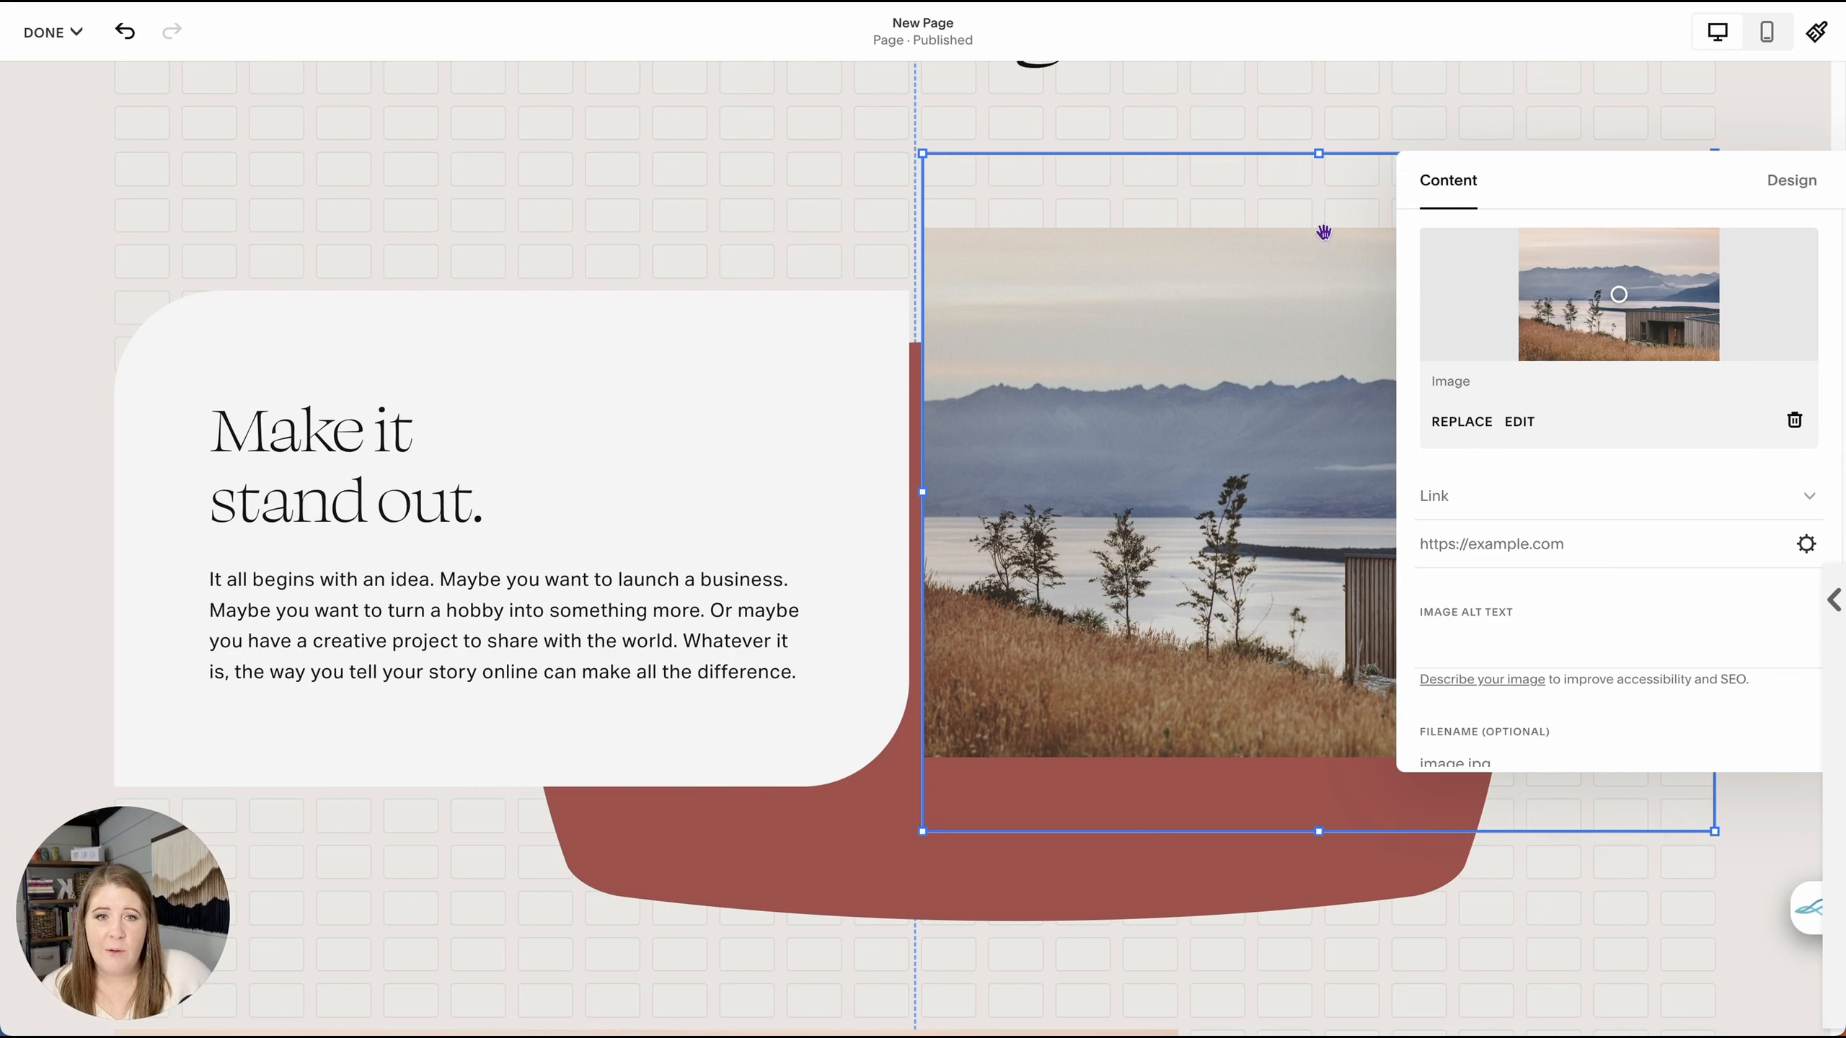
{"action": "left_click", "coordinate": [806, 195]}
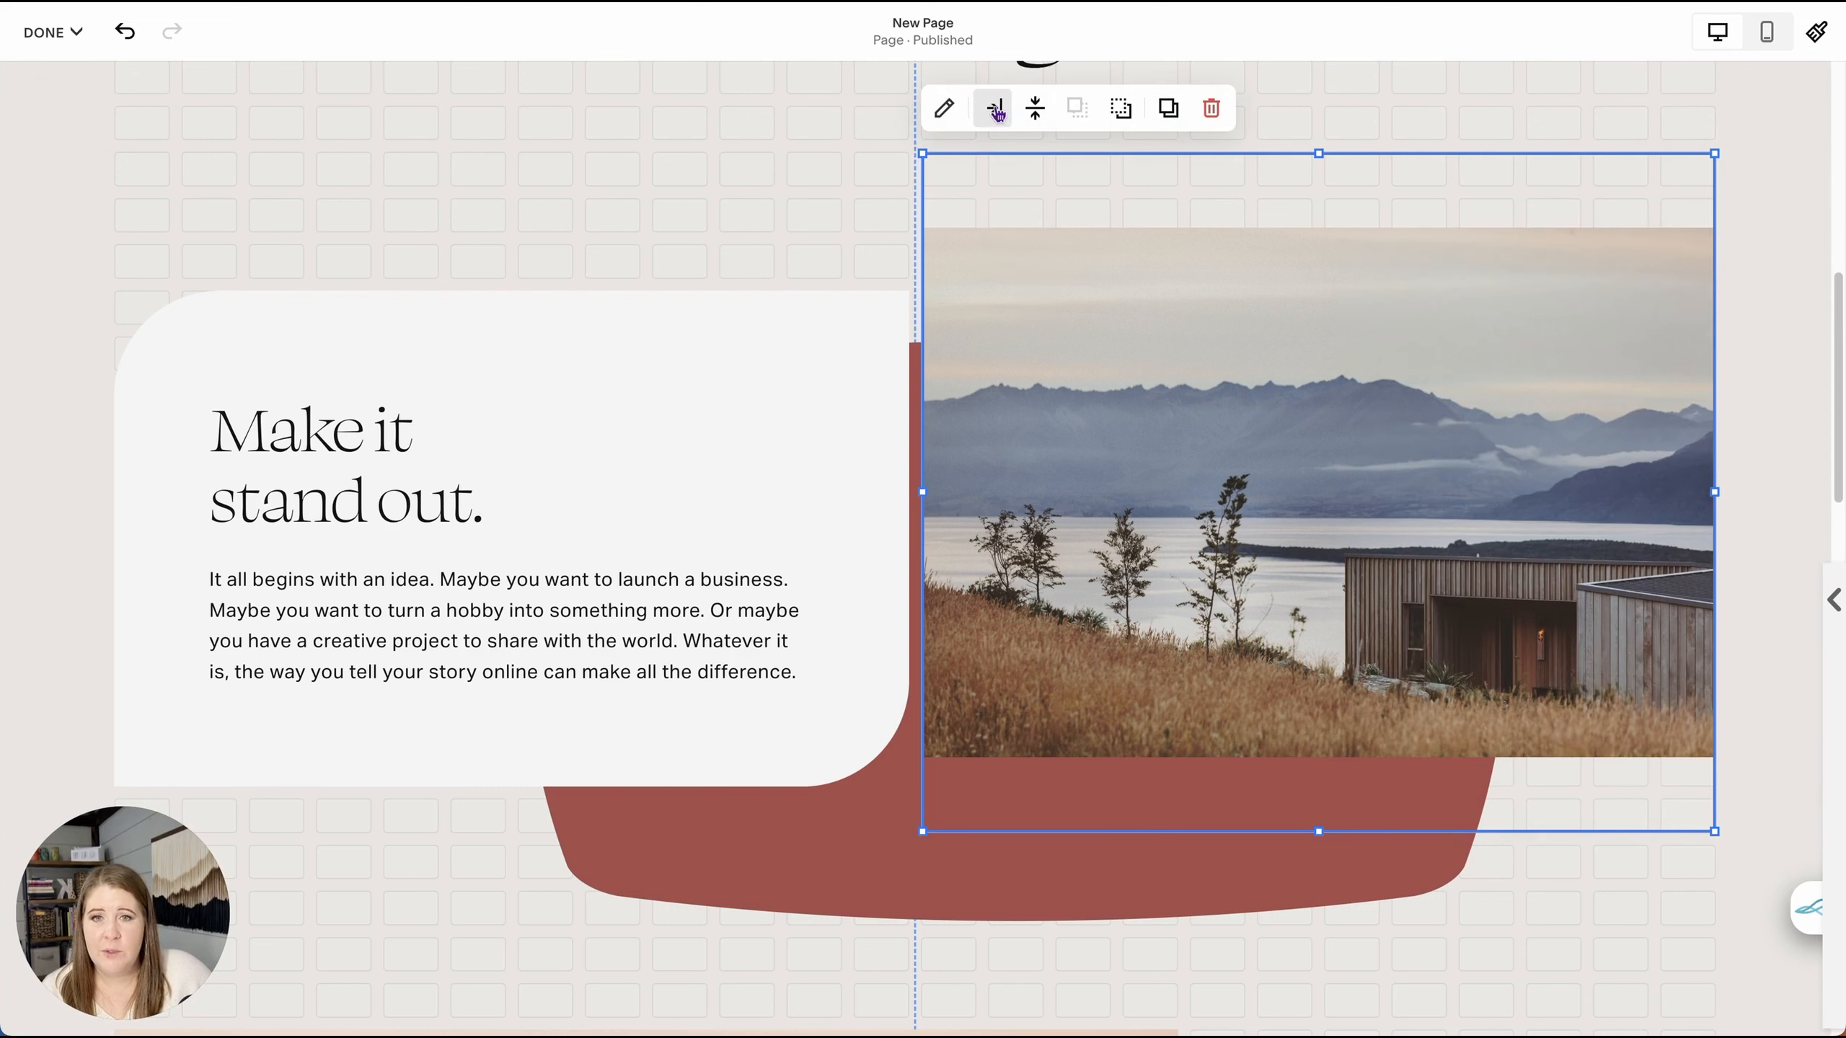
{"action": "left_click", "coordinate": [1002, 117]}
{"action": "left_click", "coordinate": [995, 156]}
{"action": "left_click", "coordinate": [1034, 115]}
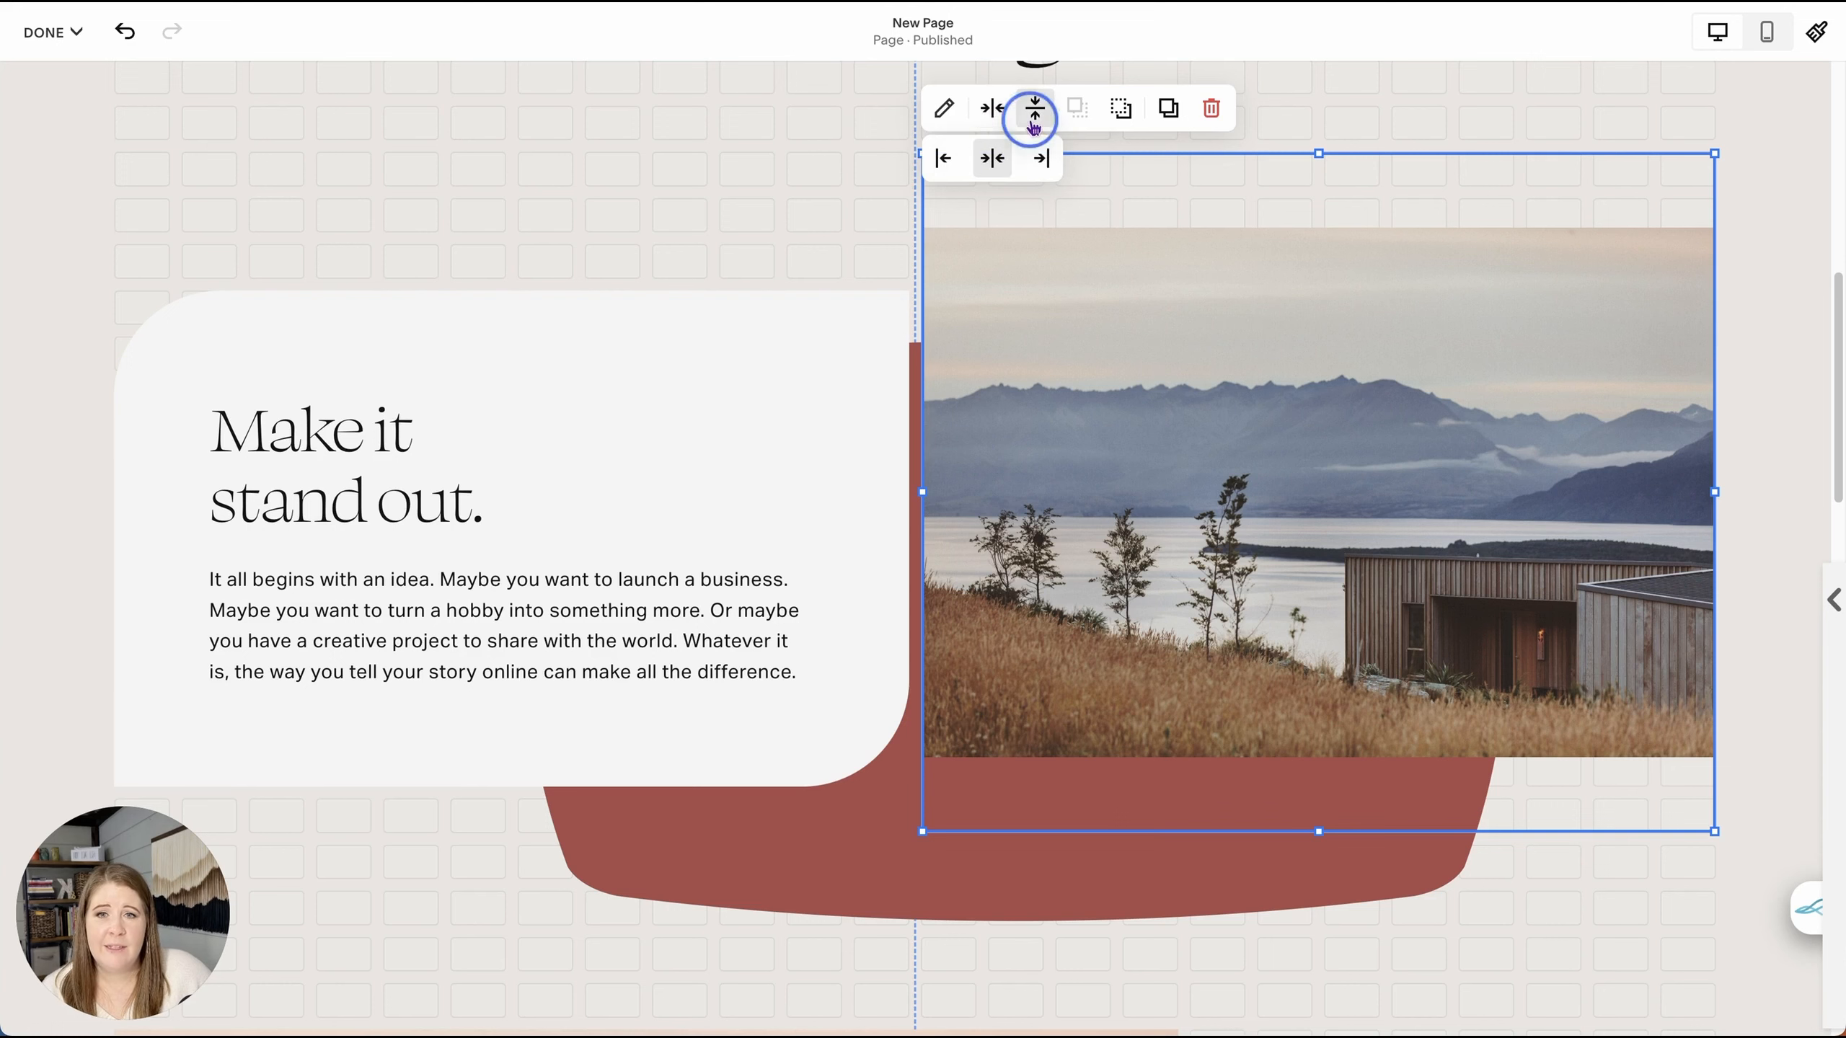
{"action": "left_click", "coordinate": [836, 161]}
- Resize the image block to overlap the text card slightly, and set the picture to Fill the block
{"action": "left_click", "coordinate": [923, 486]}
{"action": "left_click_drag", "start_coordinate": [923, 485], "coordinate": [317, 432]}
{"action": "left_click_drag", "start_coordinate": [1604, 229], "coordinate": [565, 157]}
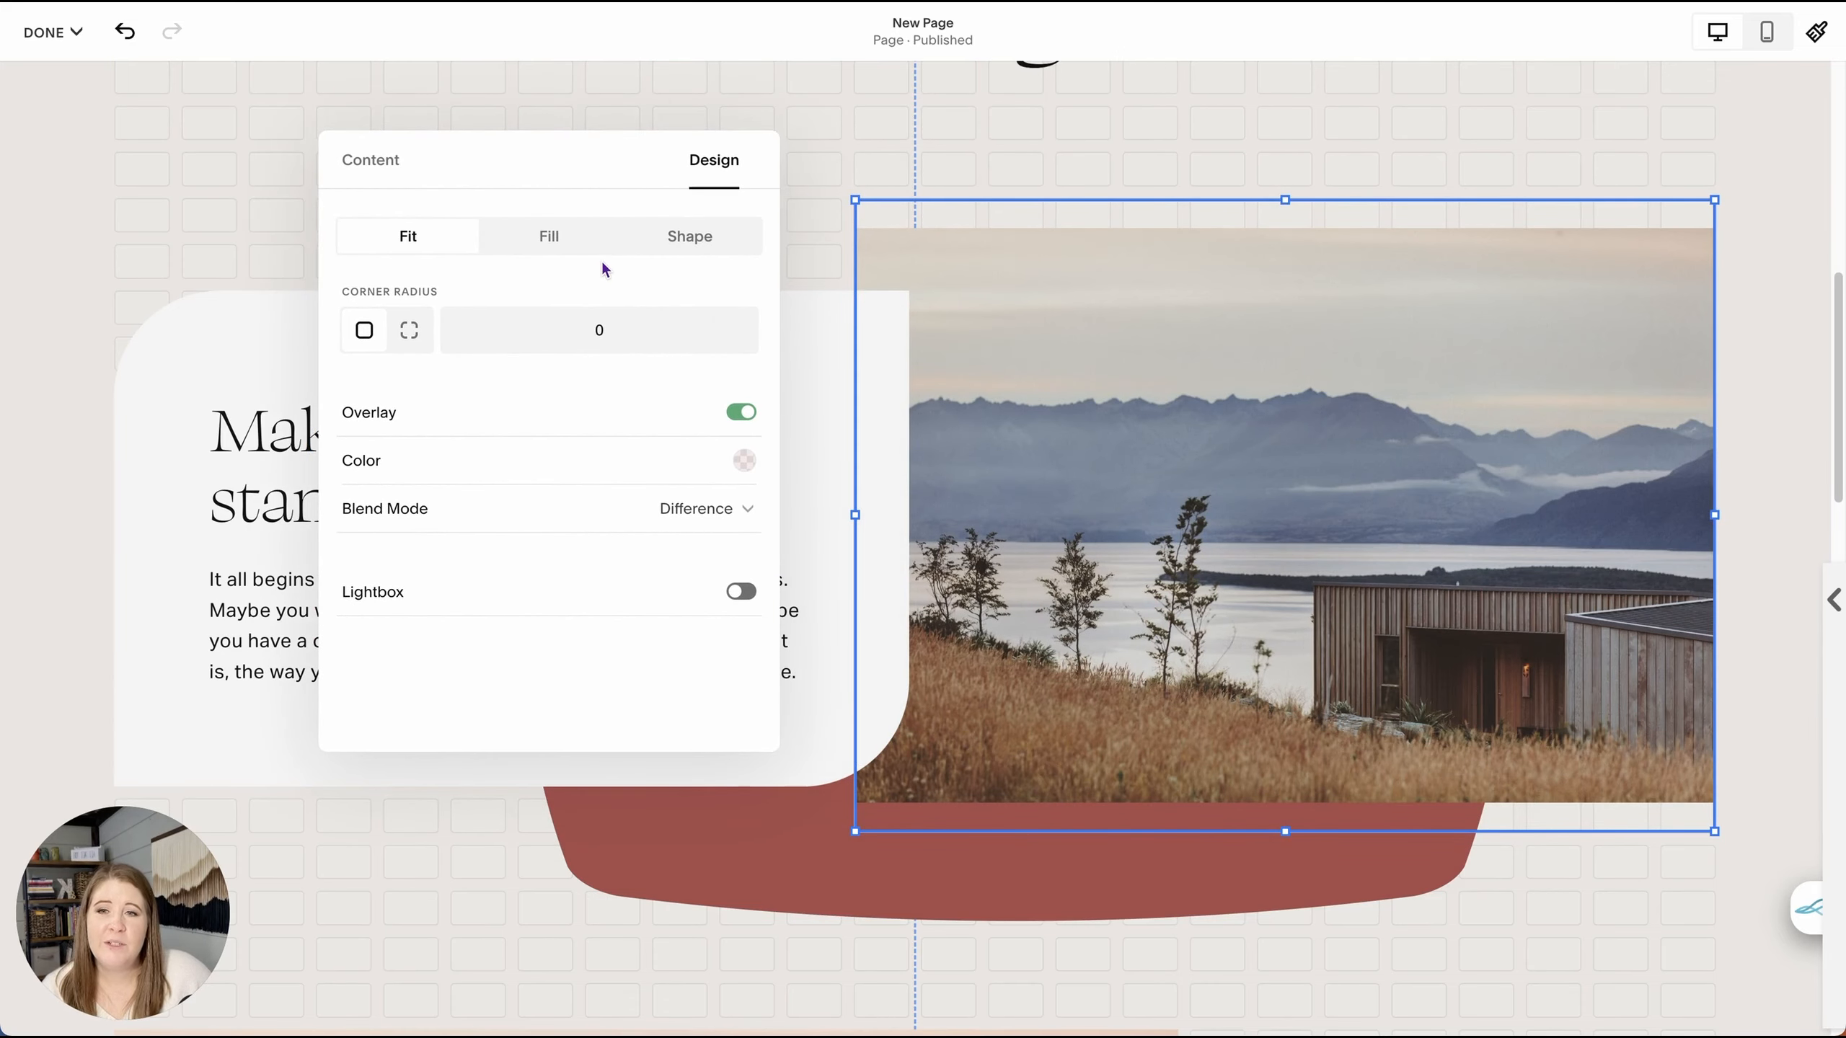
{"action": "left_click", "coordinate": [559, 246]}
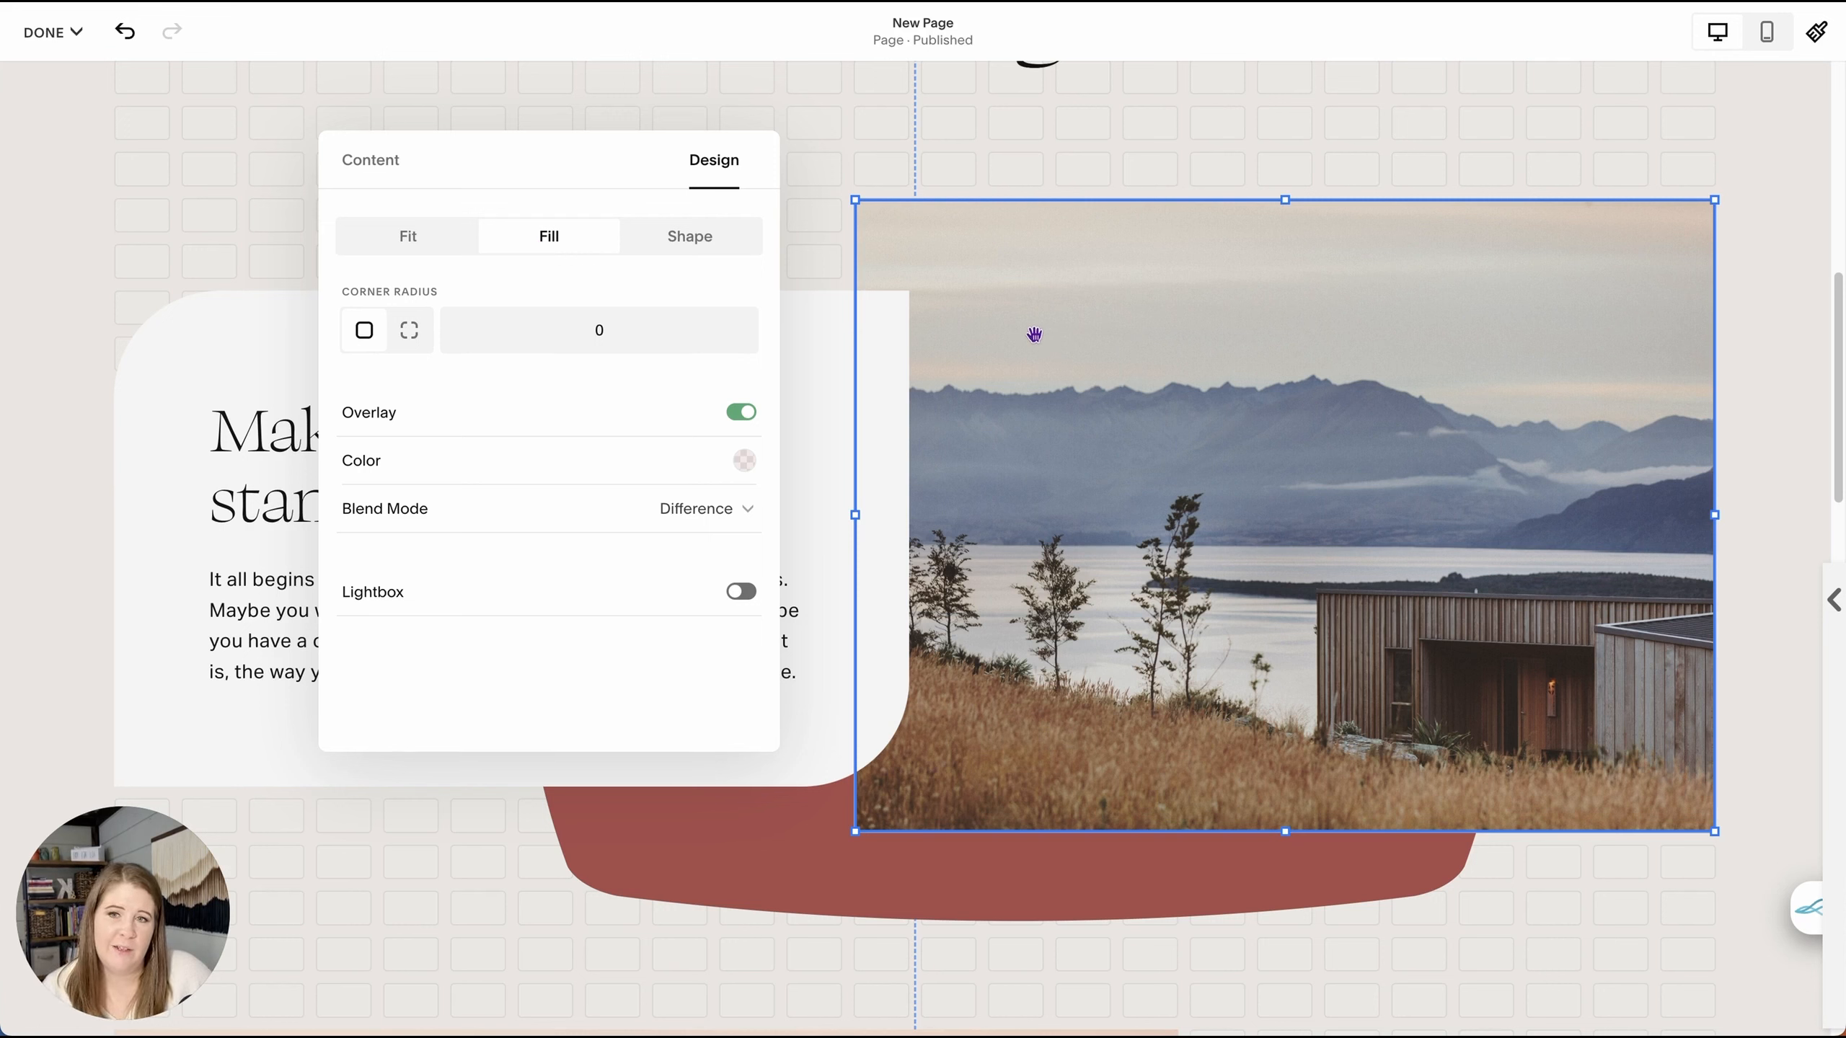
- Try the Shape design on the image block, switching Stretch on and off to compare the circle with the oval
{"action": "left_click", "coordinate": [683, 247]}
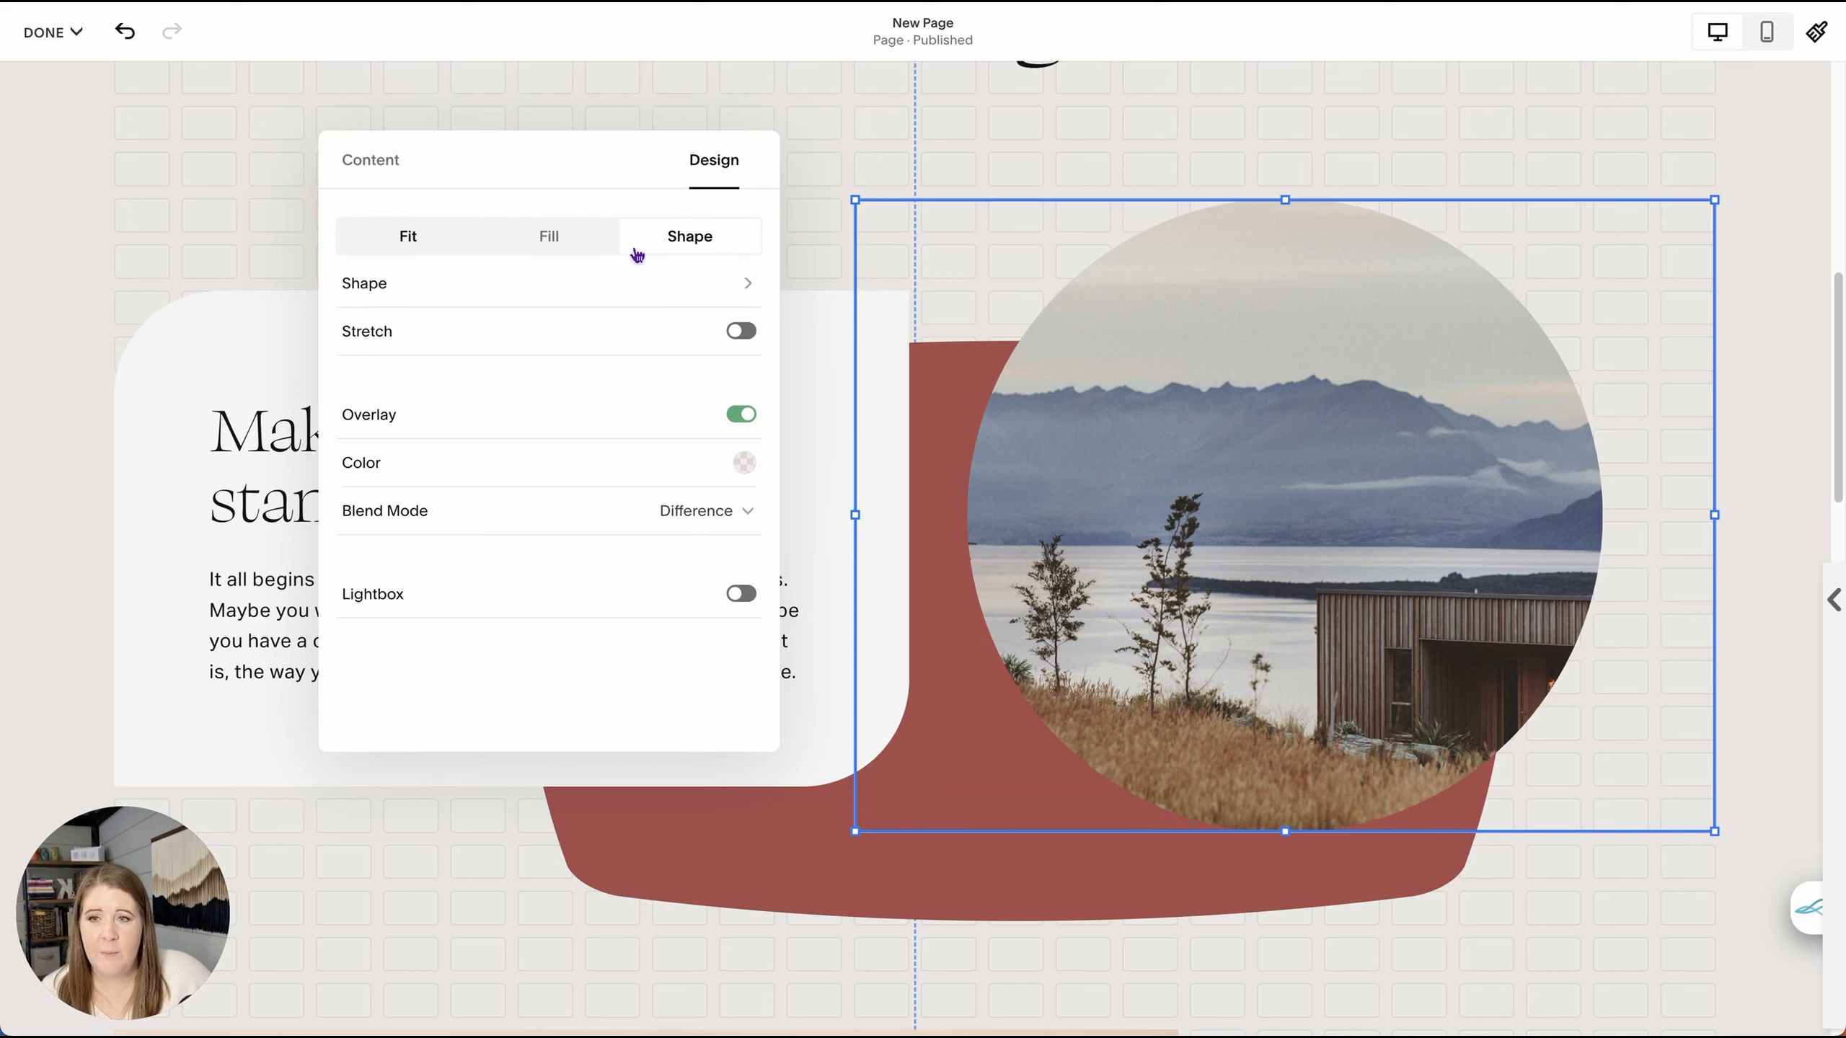
{"action": "left_click", "coordinate": [739, 333]}
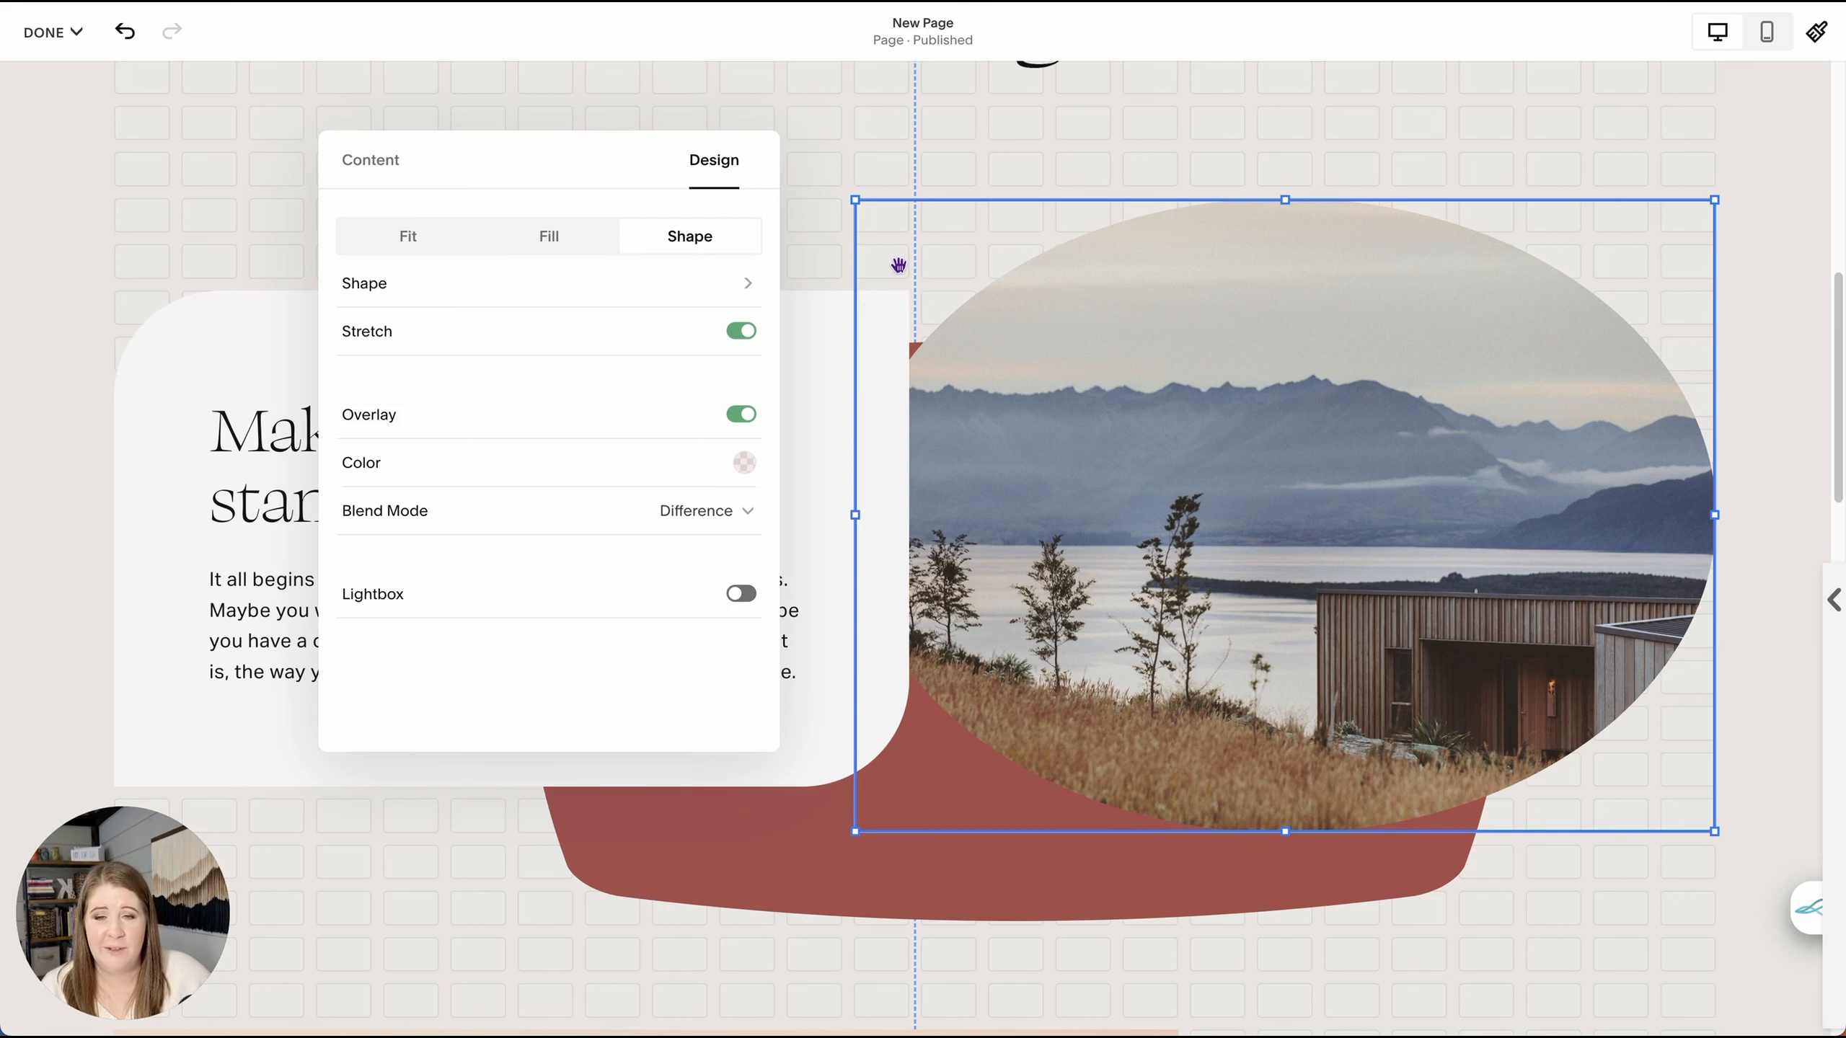
{"action": "left_click", "coordinate": [742, 333]}
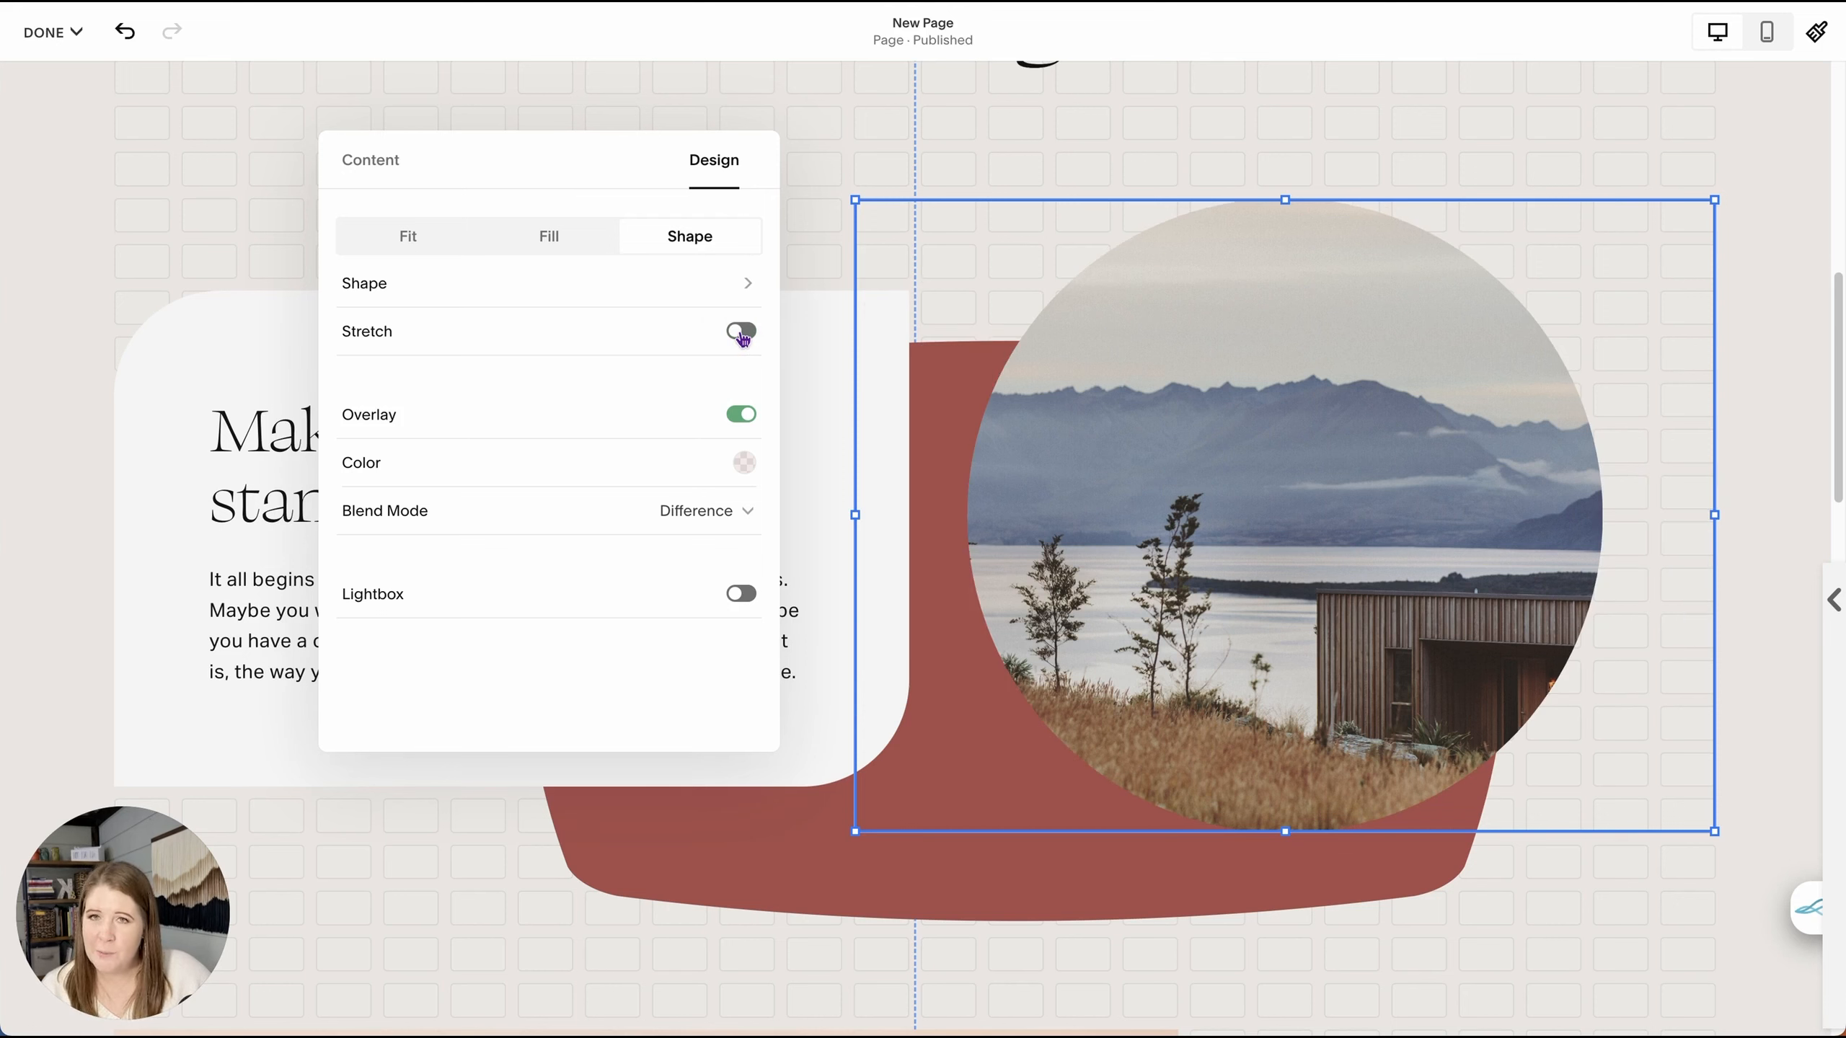
{"action": "left_click", "coordinate": [741, 333]}
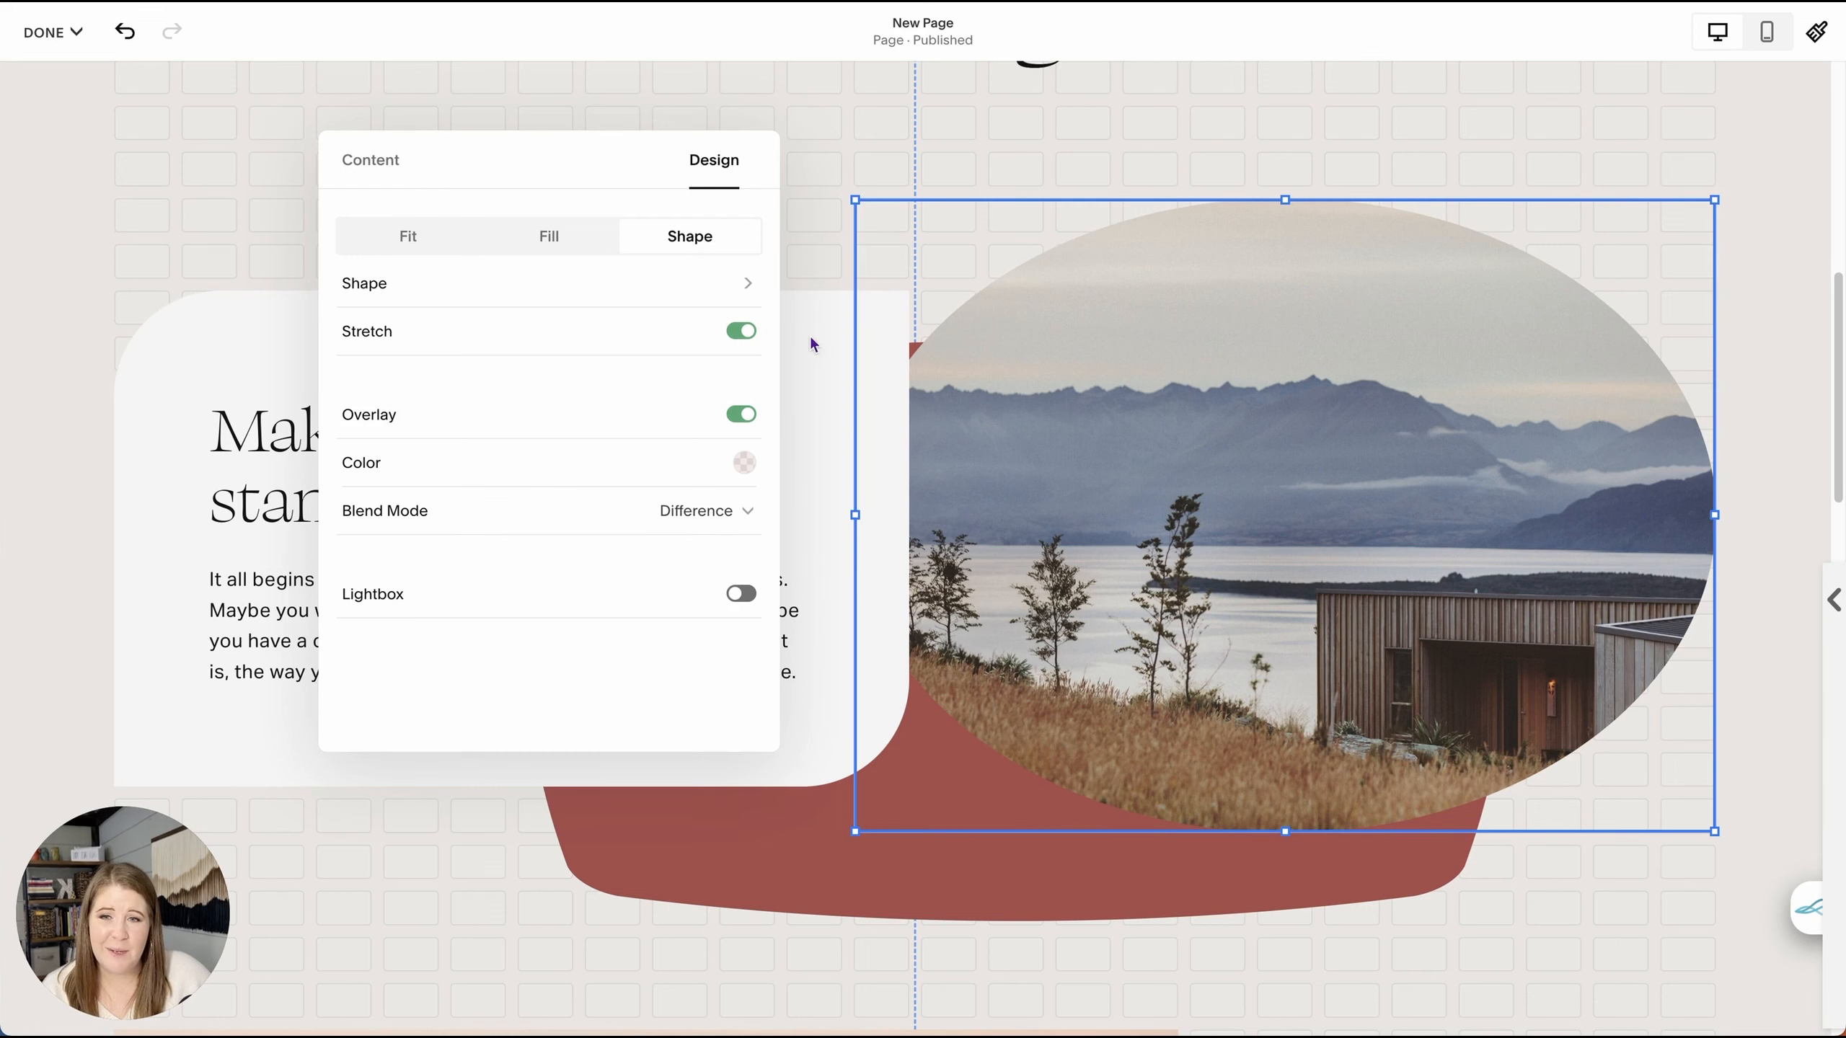
{"action": "left_click", "coordinate": [740, 331]}
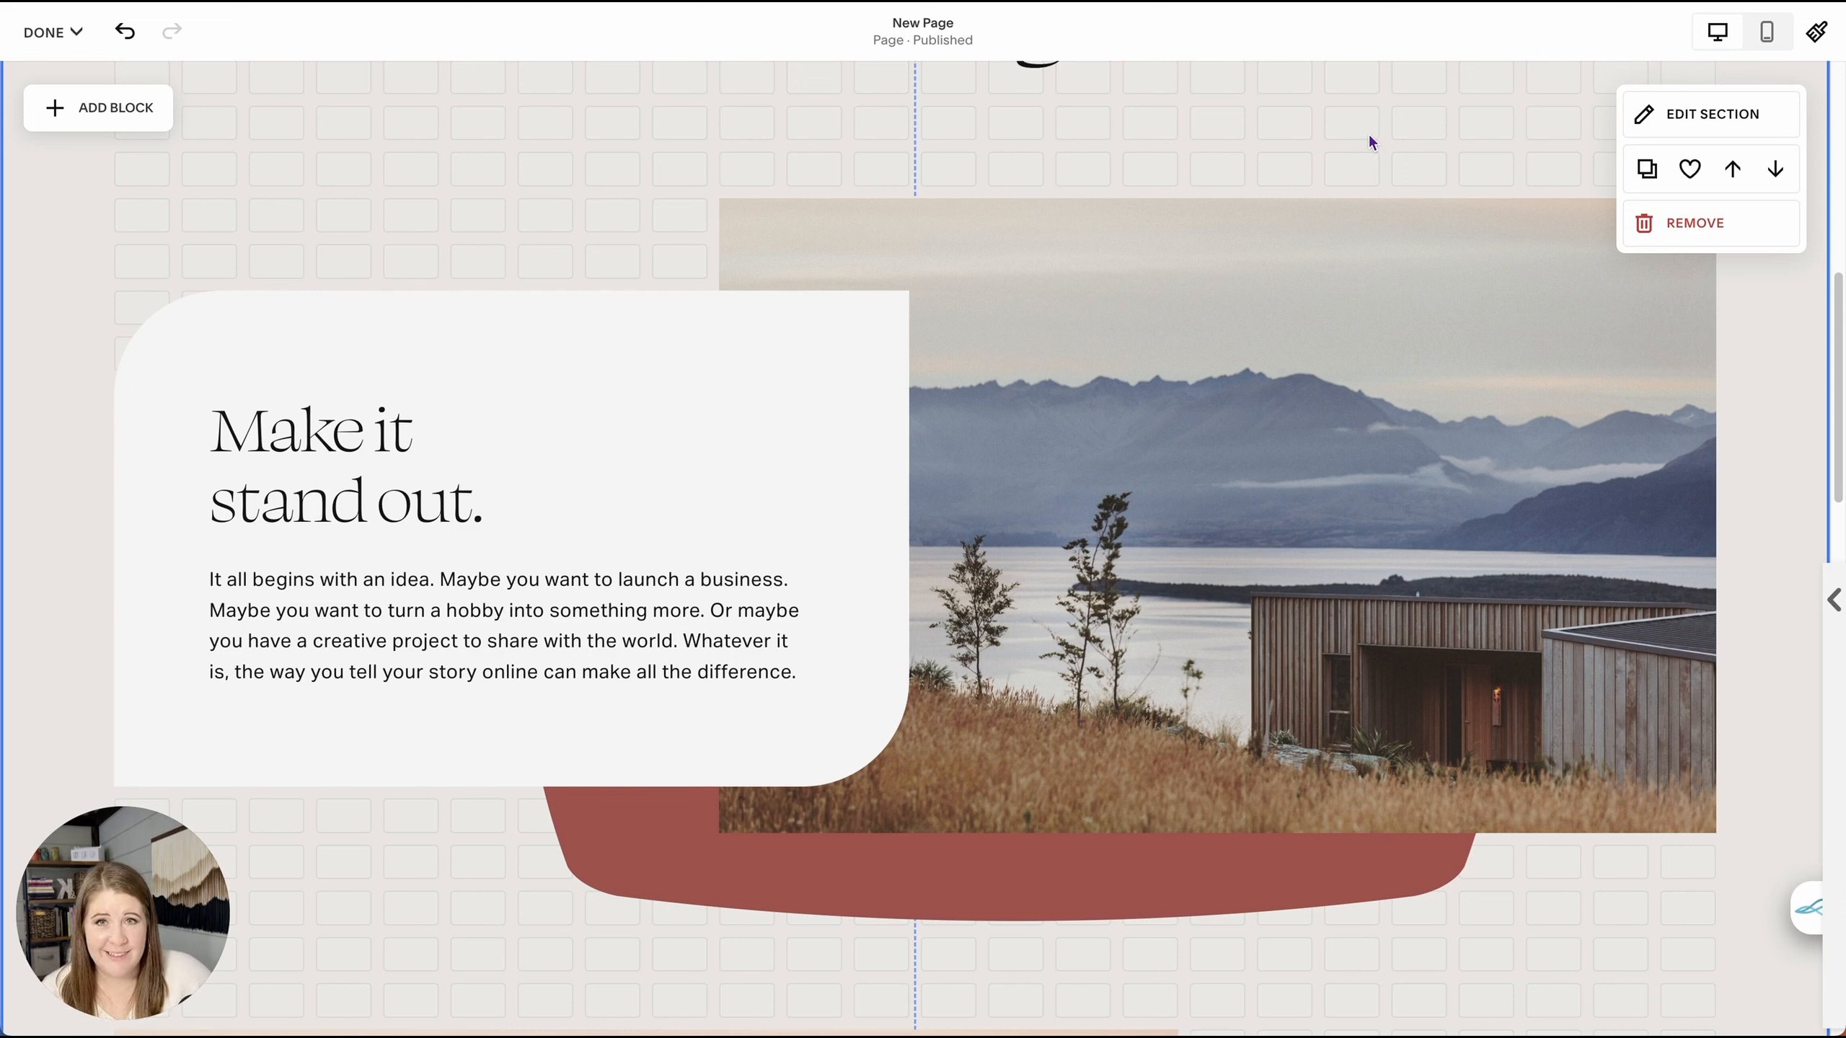
- Add the finished section to the saved sections and check it in the saved sections list
{"action": "scroll", "coordinate": [1344, 141], "scroll_direction": "up", "scroll_amount": 6}
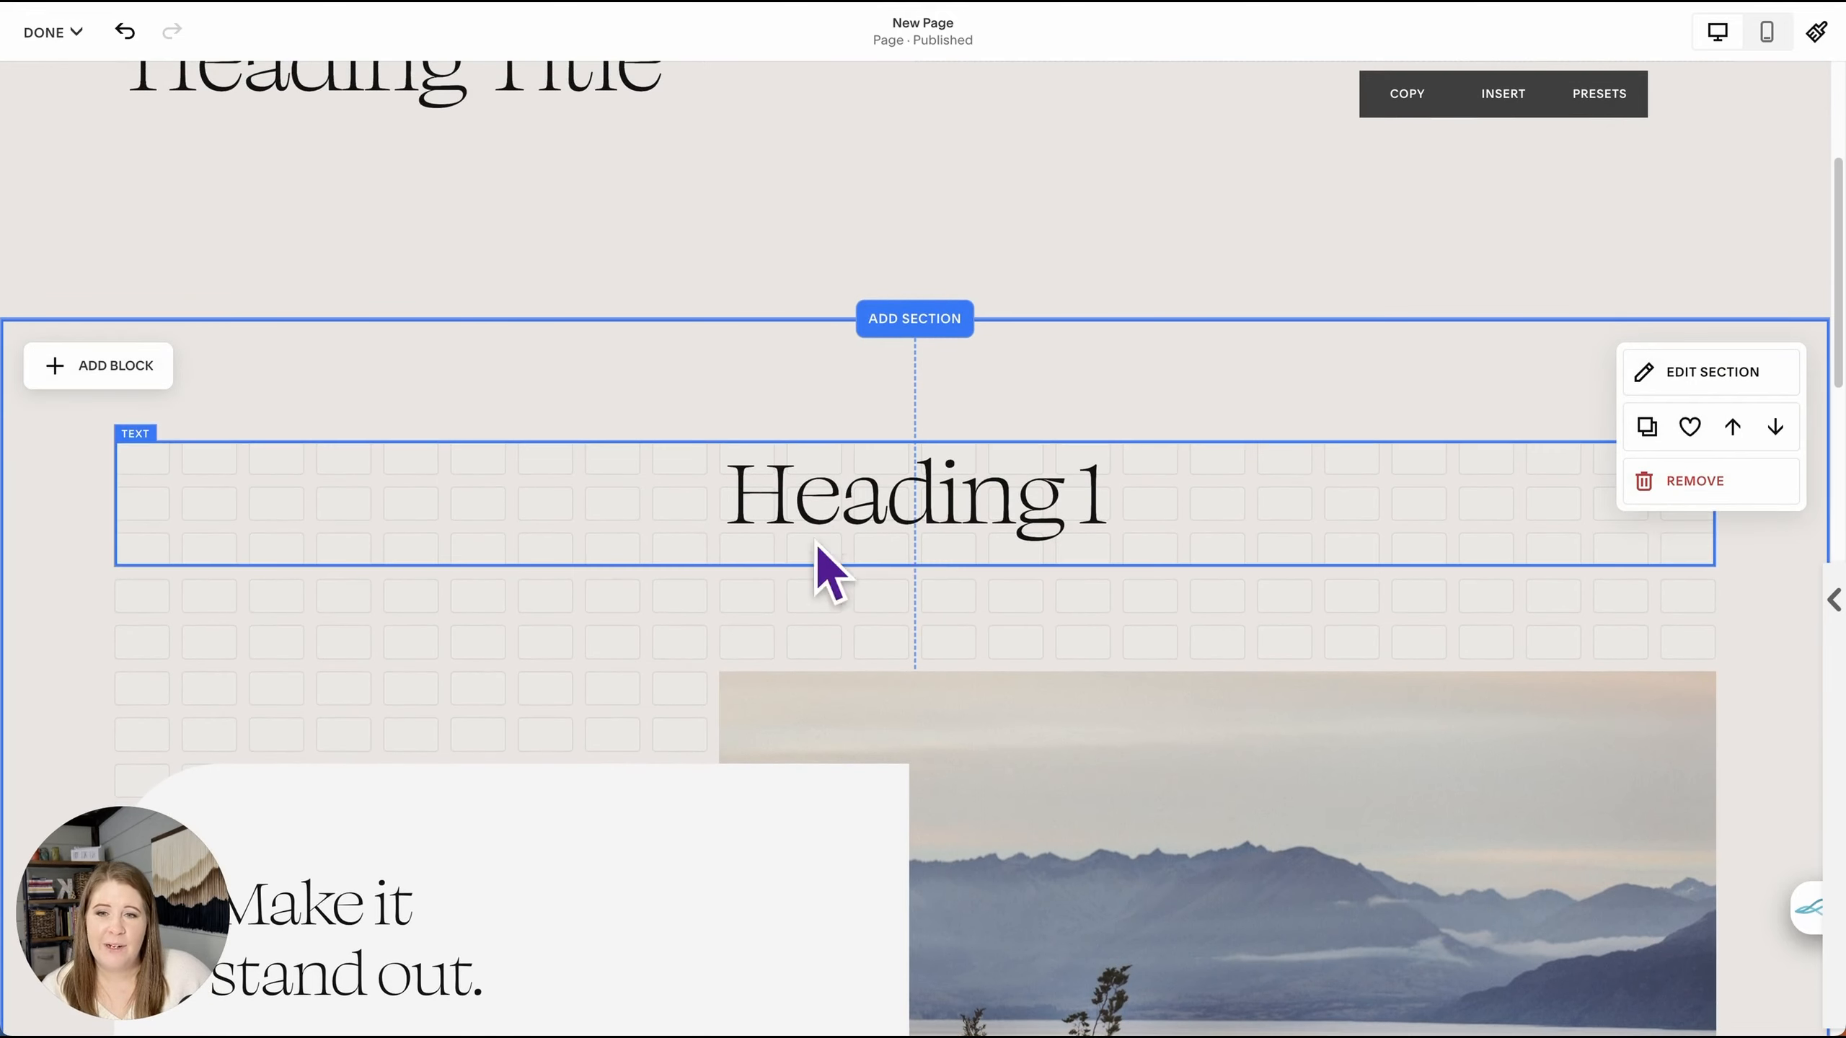
{"action": "scroll", "coordinate": [1195, 603], "scroll_direction": "down", "scroll_amount": 7}
{"action": "scroll", "coordinate": [786, 462], "scroll_direction": "down", "scroll_amount": 9}
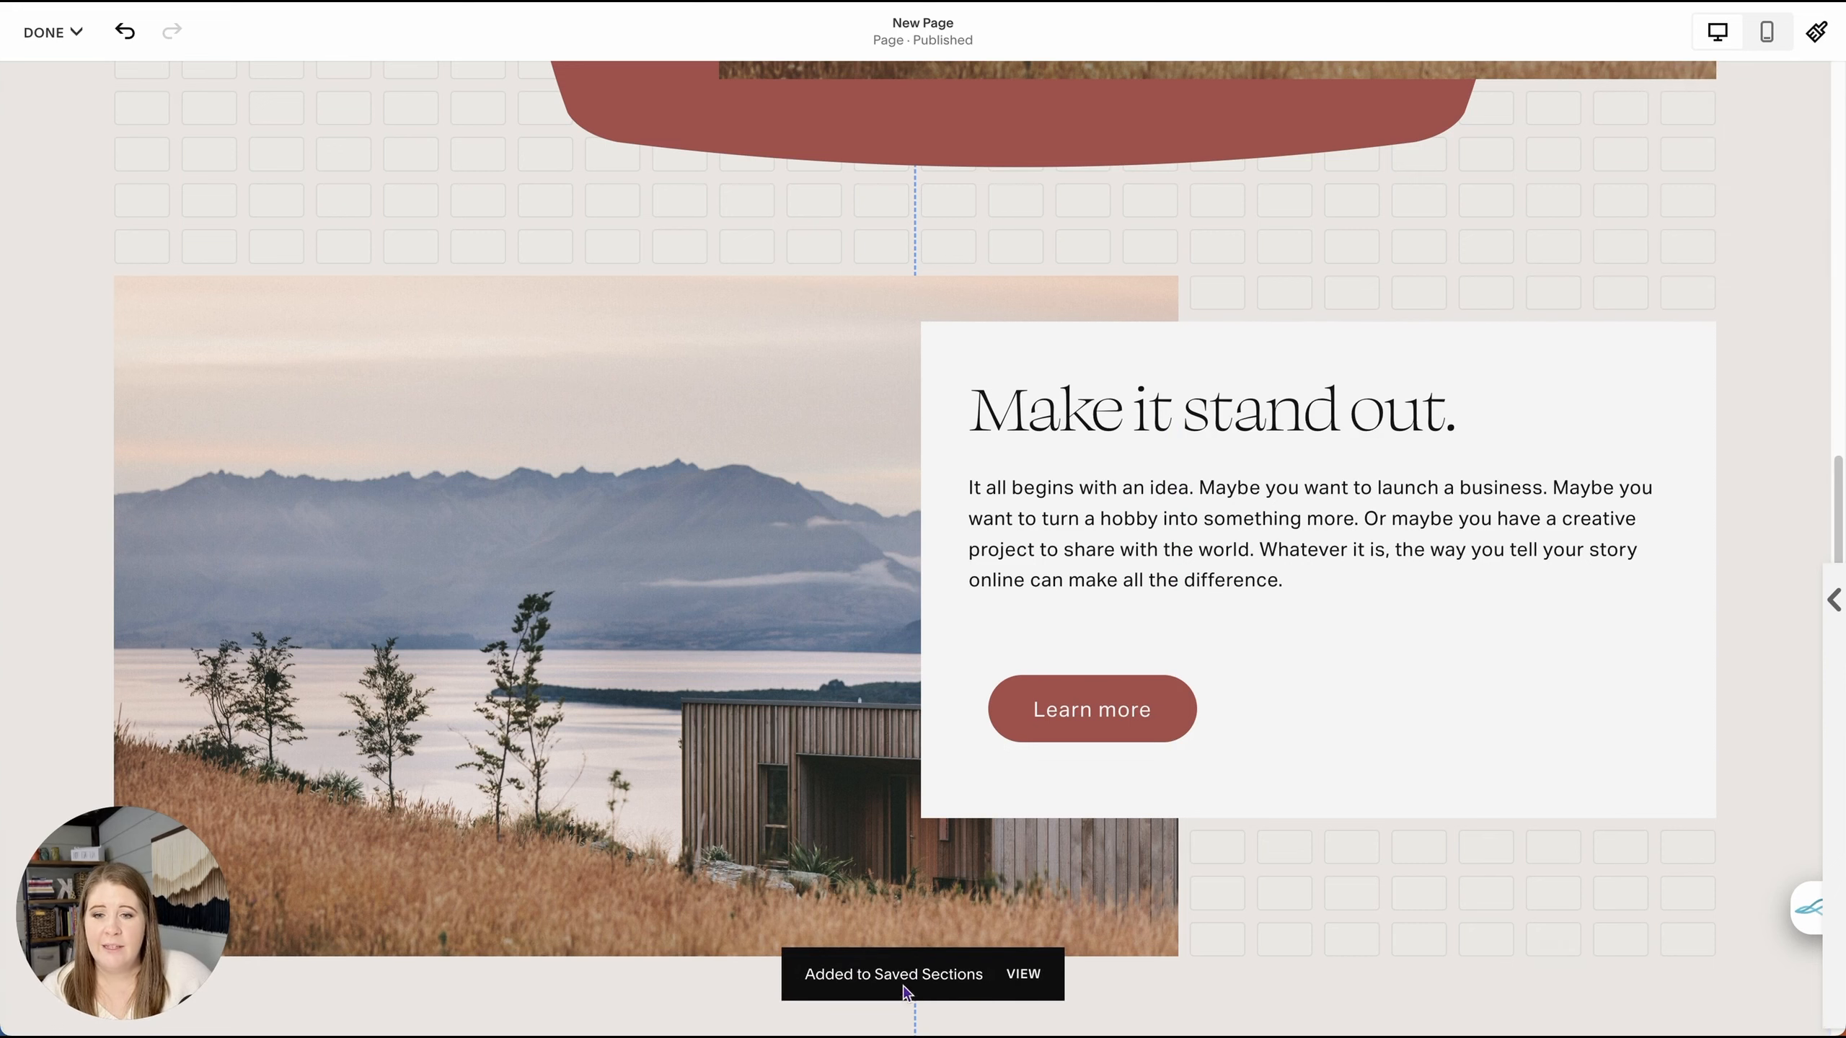
{"action": "left_click", "coordinate": [1023, 974]}
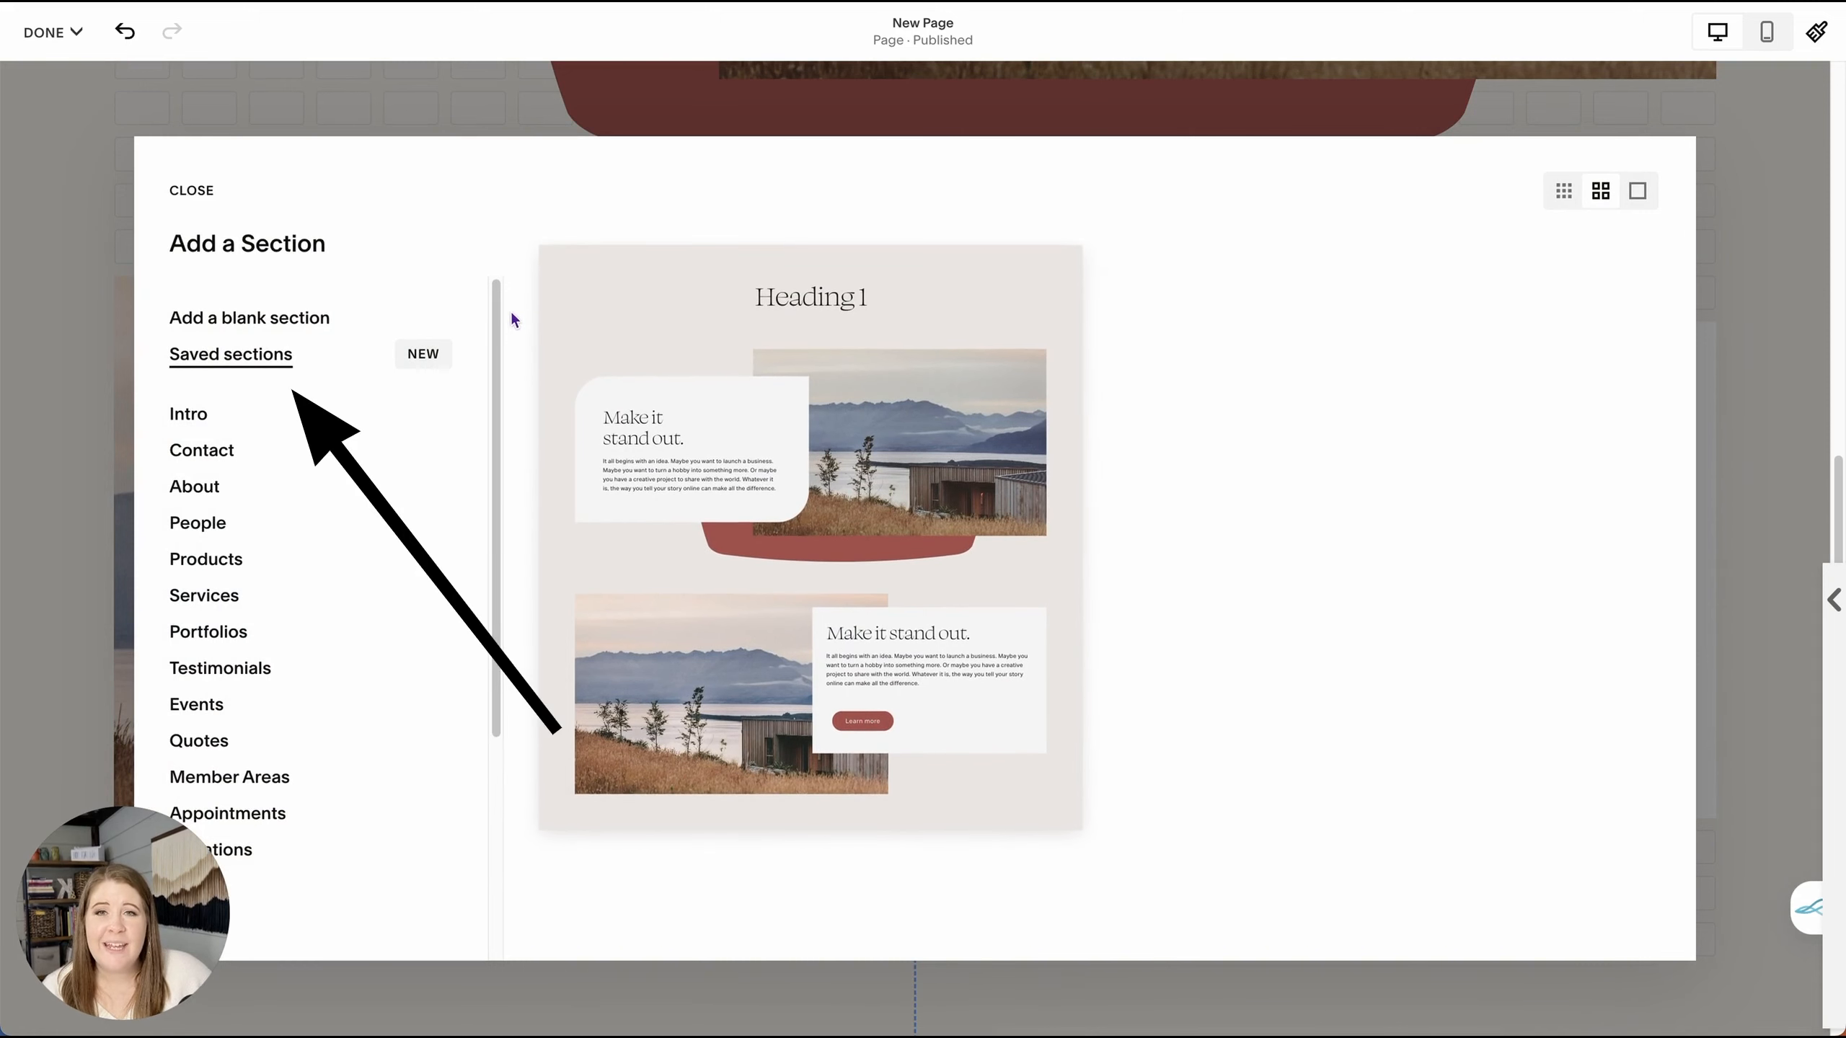
{"action": "left_click", "coordinate": [212, 194]}
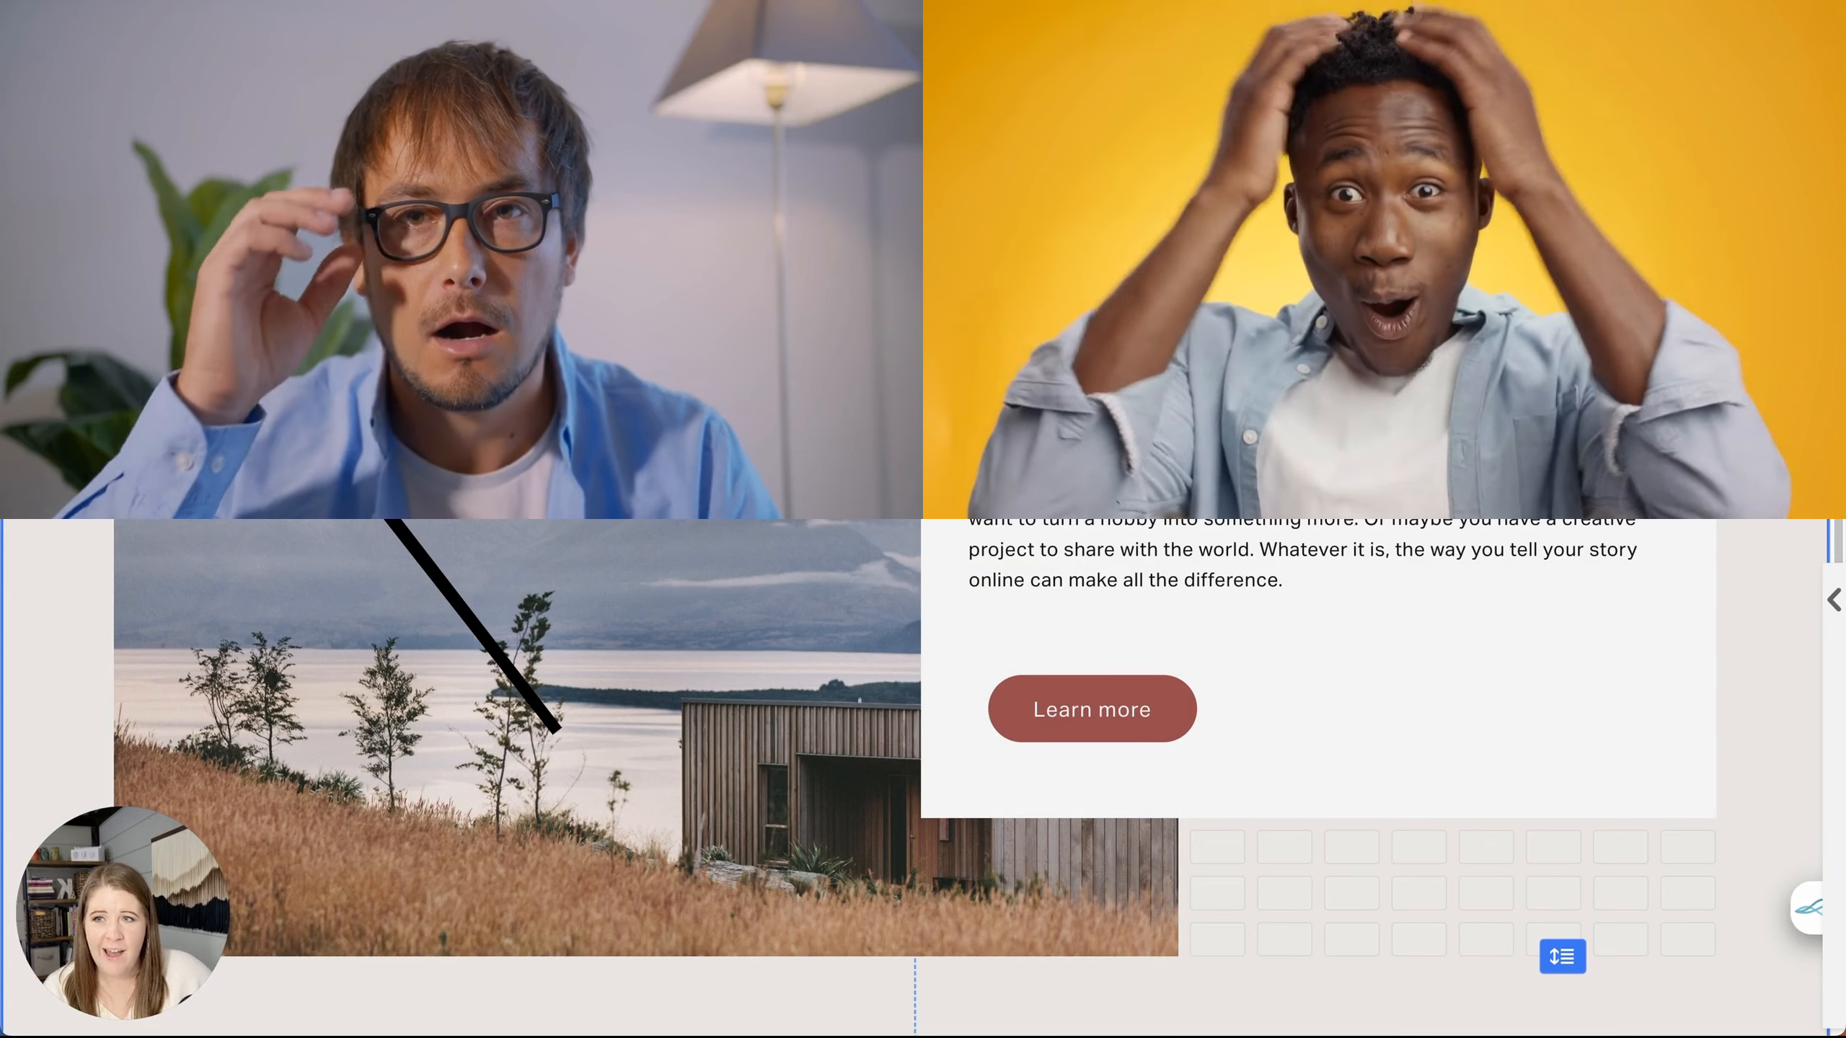
- Leave the New Page editor and open the About page for editing
{"action": "left_click", "coordinate": [54, 98]}
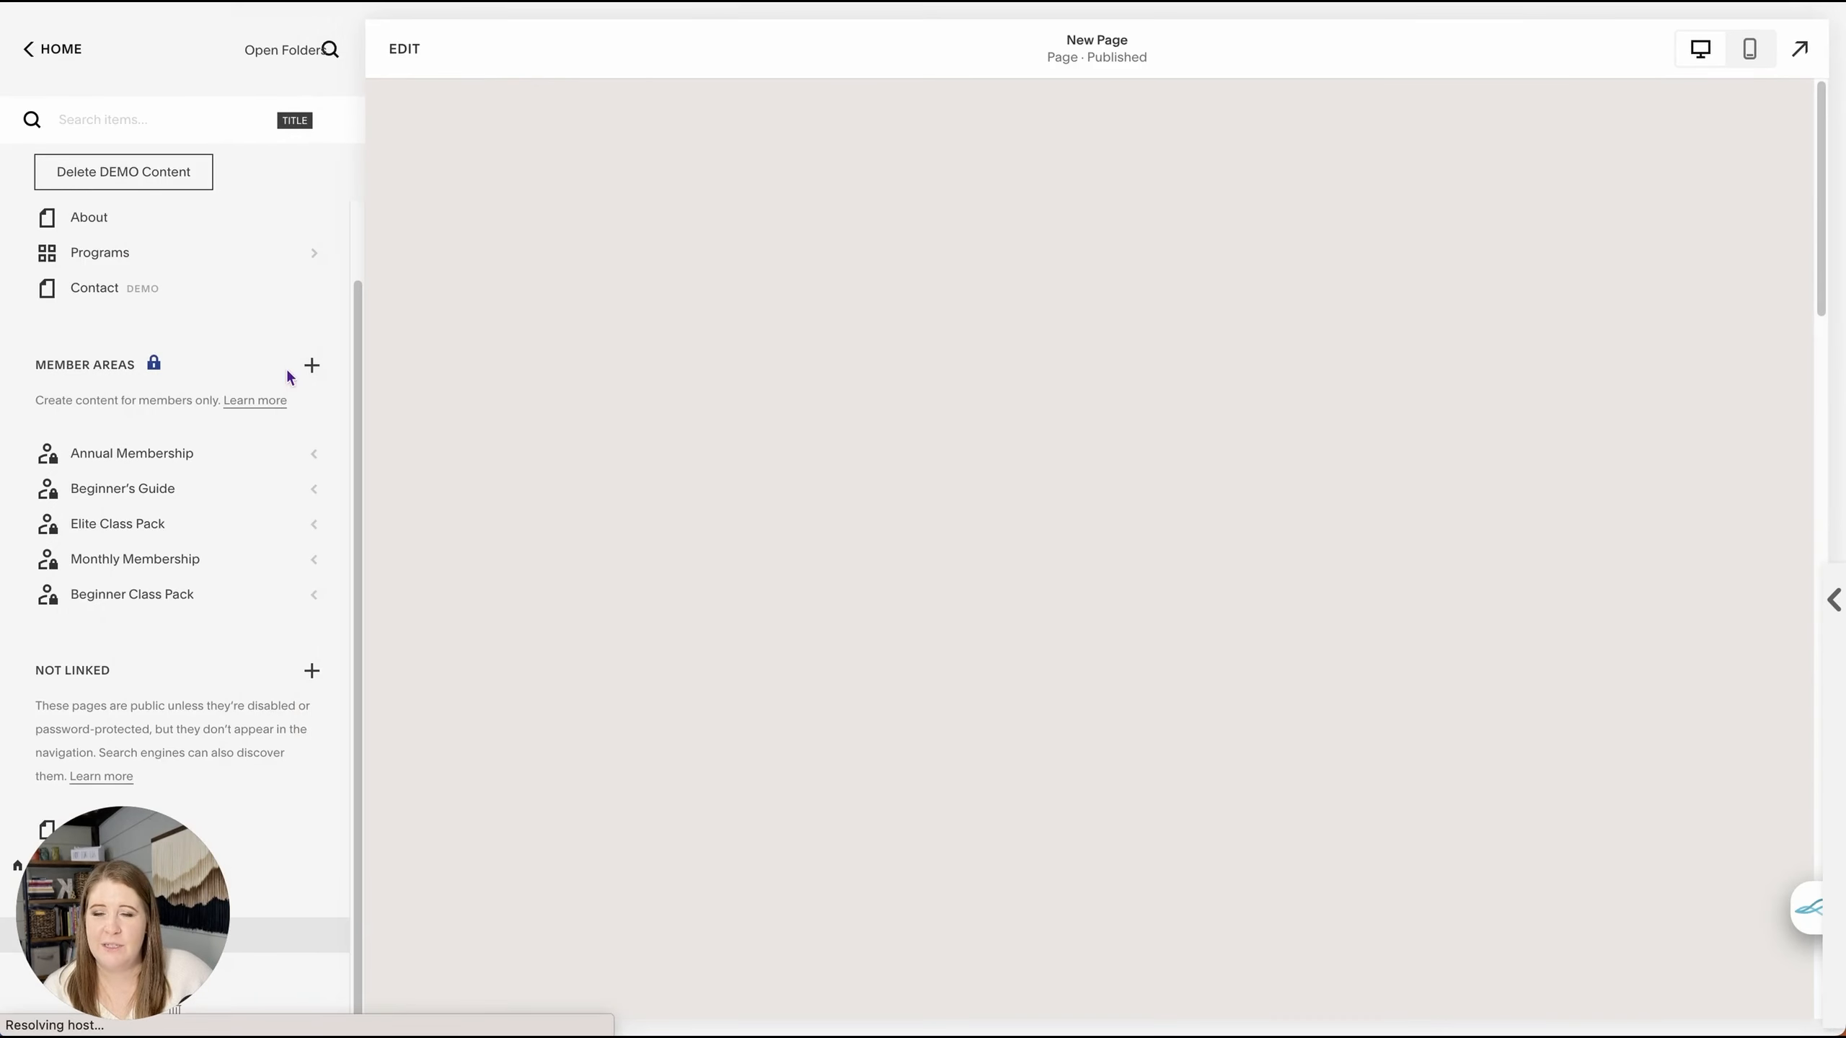
{"action": "left_click", "coordinate": [121, 220]}
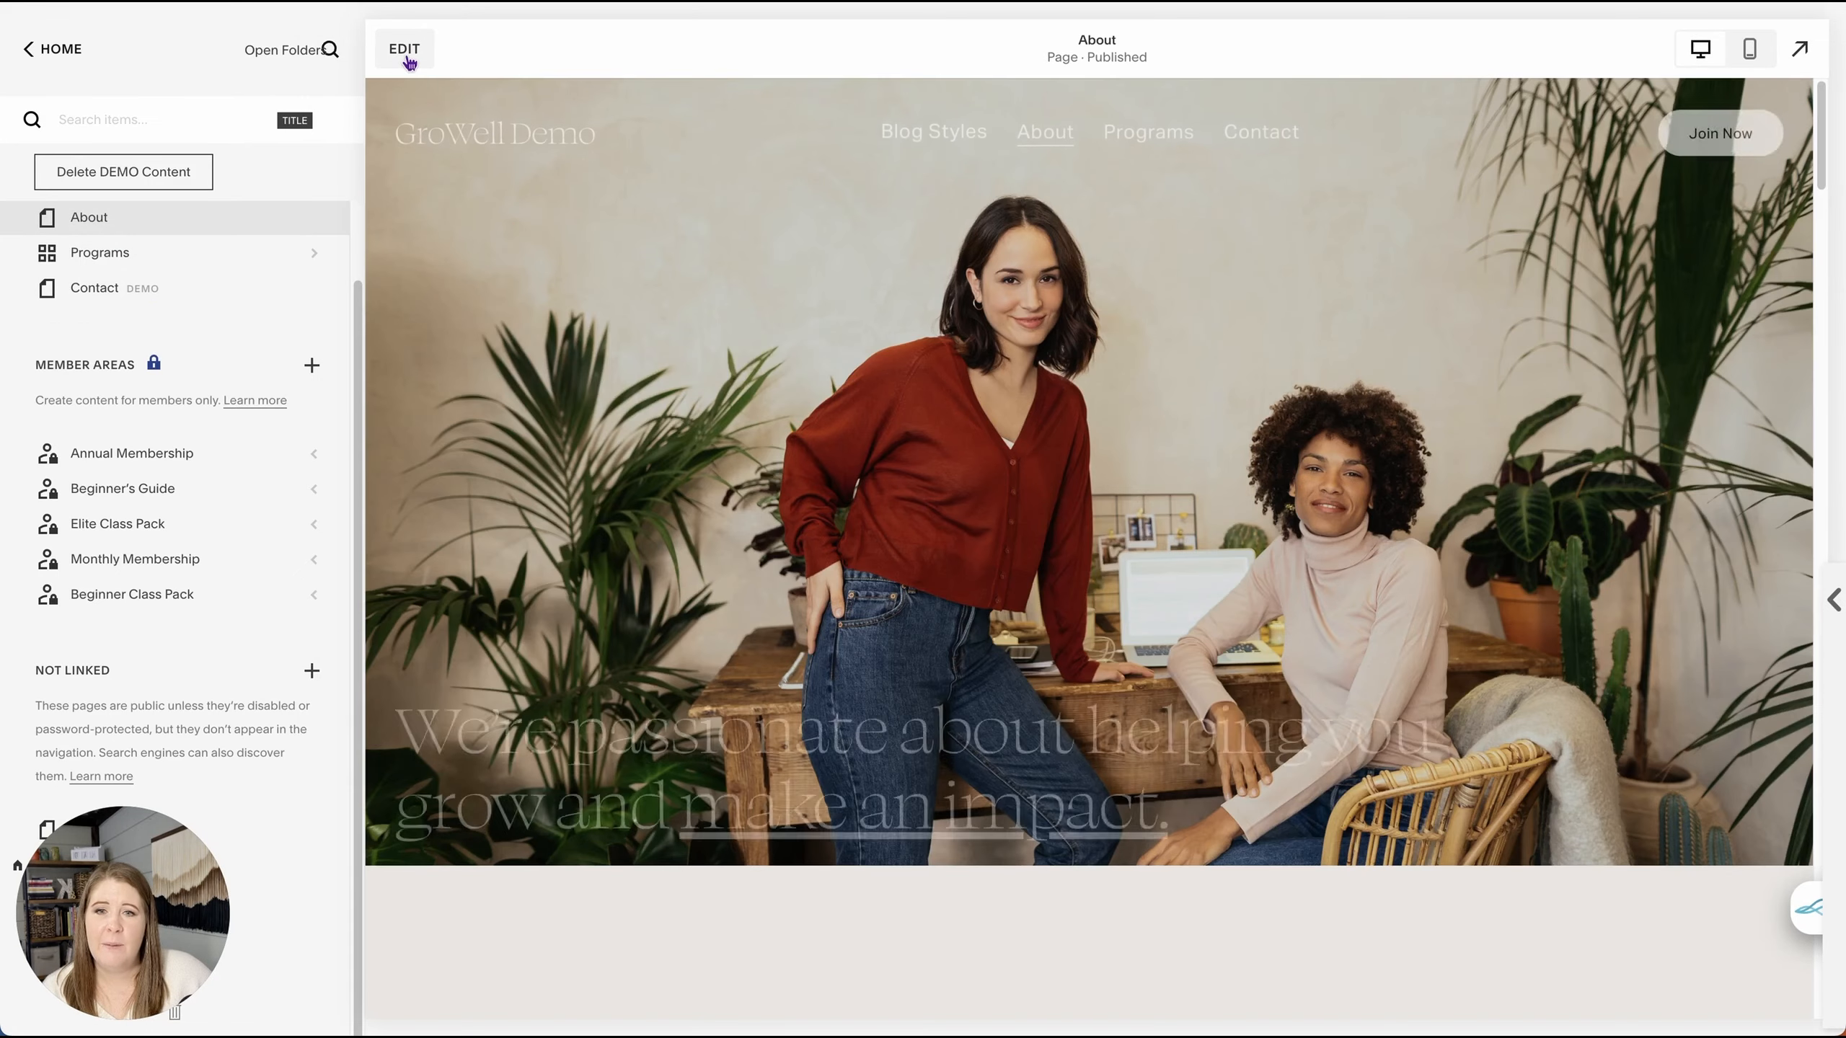
{"action": "left_click", "coordinate": [404, 49]}
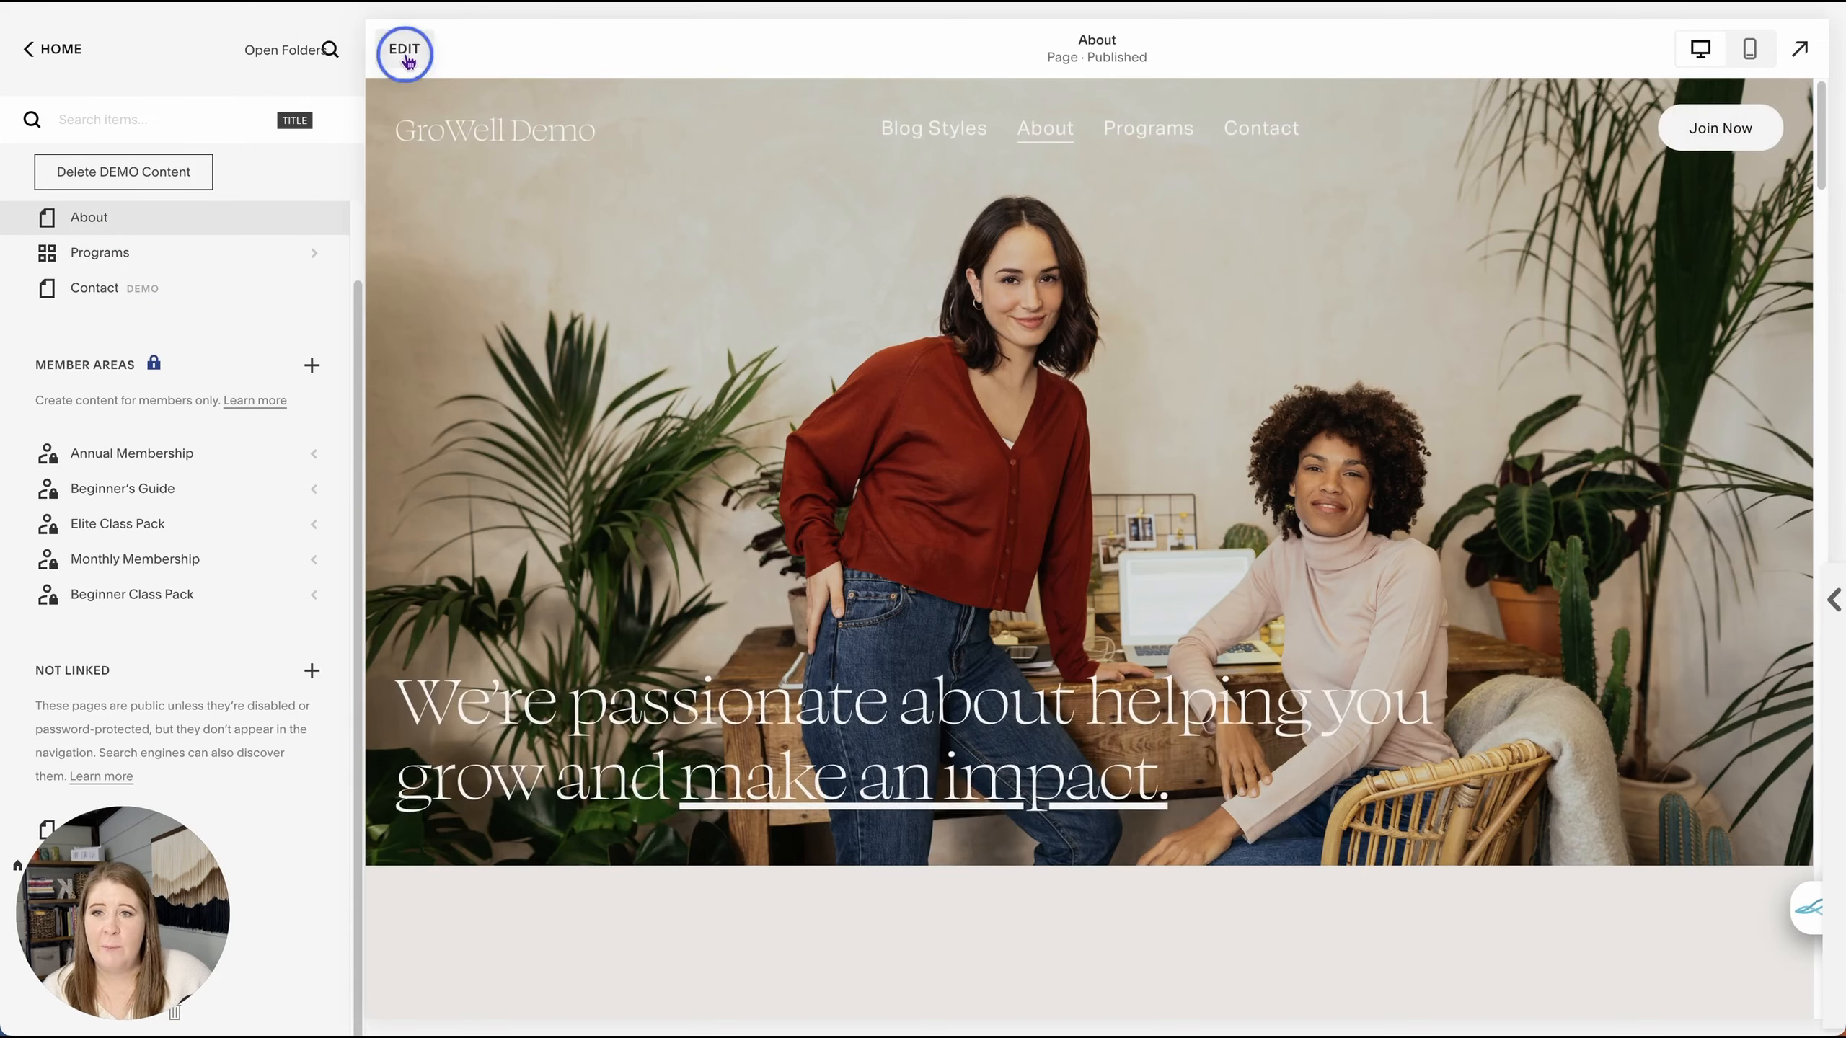
- Insert the saved section on the About page below the banner and look over its blocks
{"action": "scroll", "coordinate": [1181, 667], "scroll_direction": "down", "scroll_amount": 5}
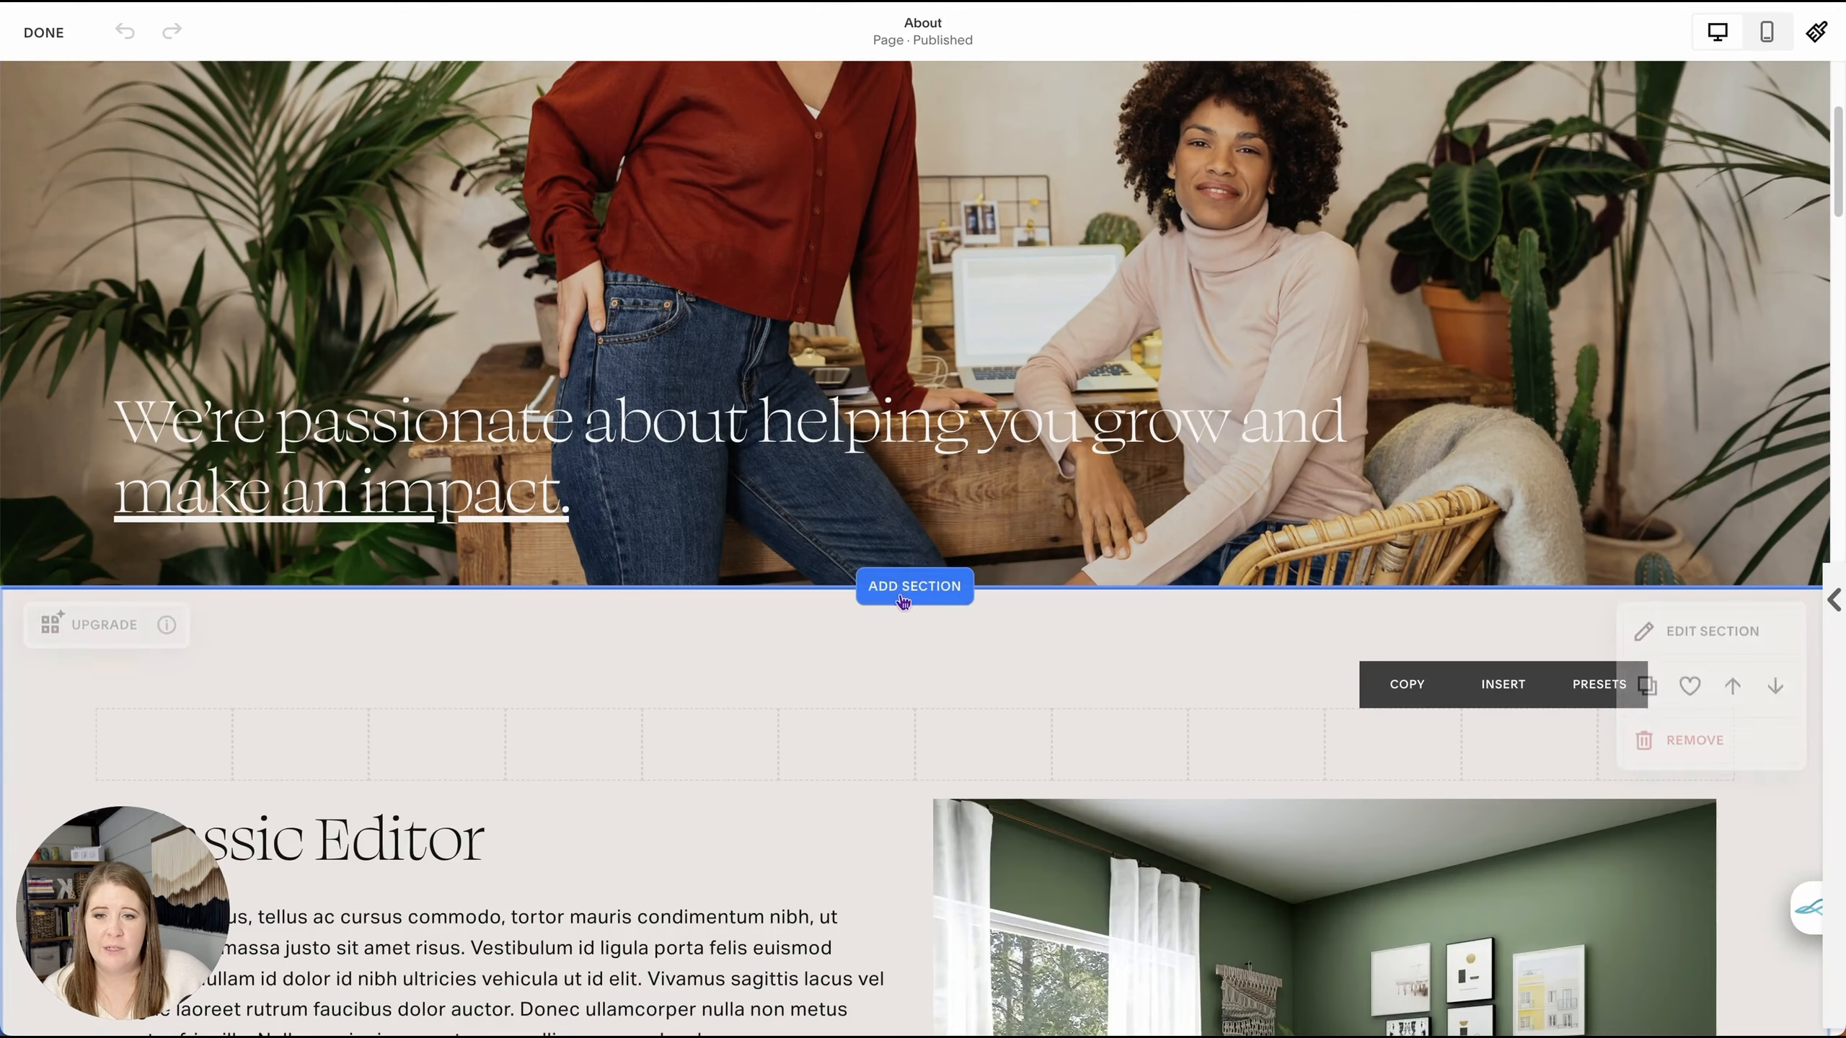
{"action": "left_click", "coordinate": [905, 598]}
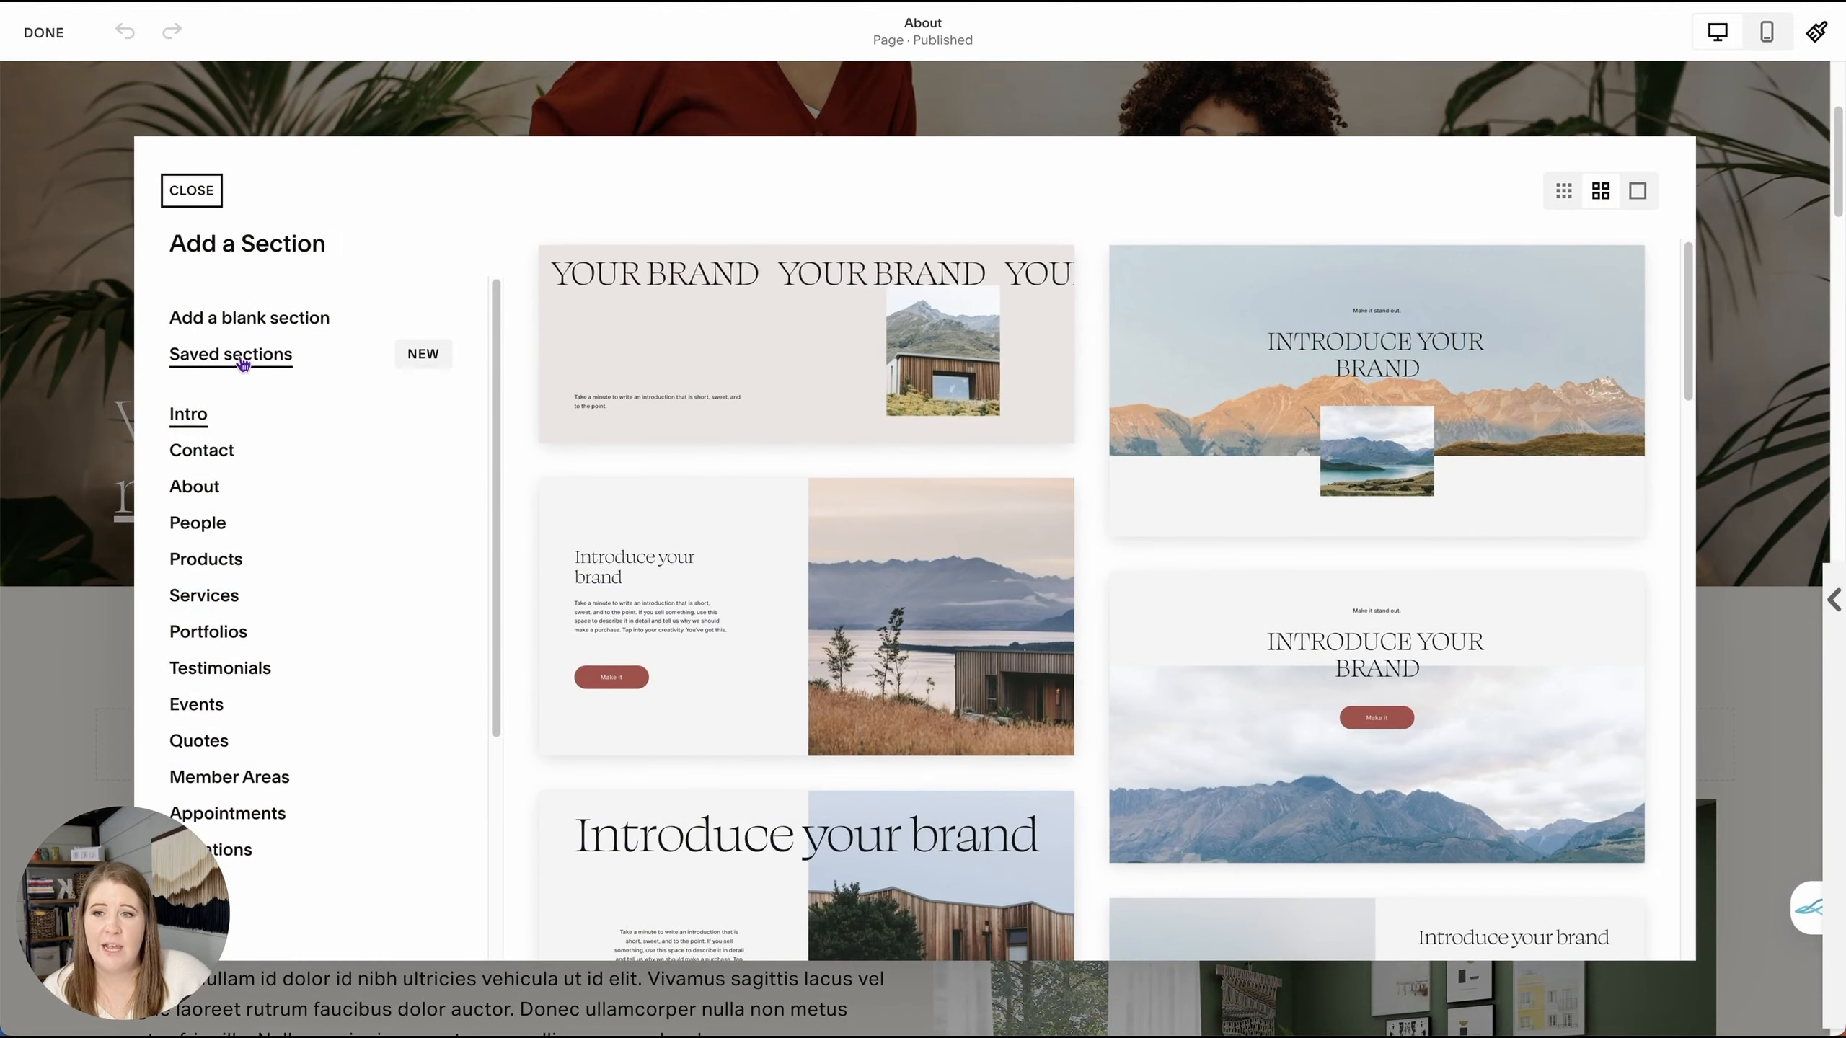
{"action": "left_click", "coordinate": [240, 362]}
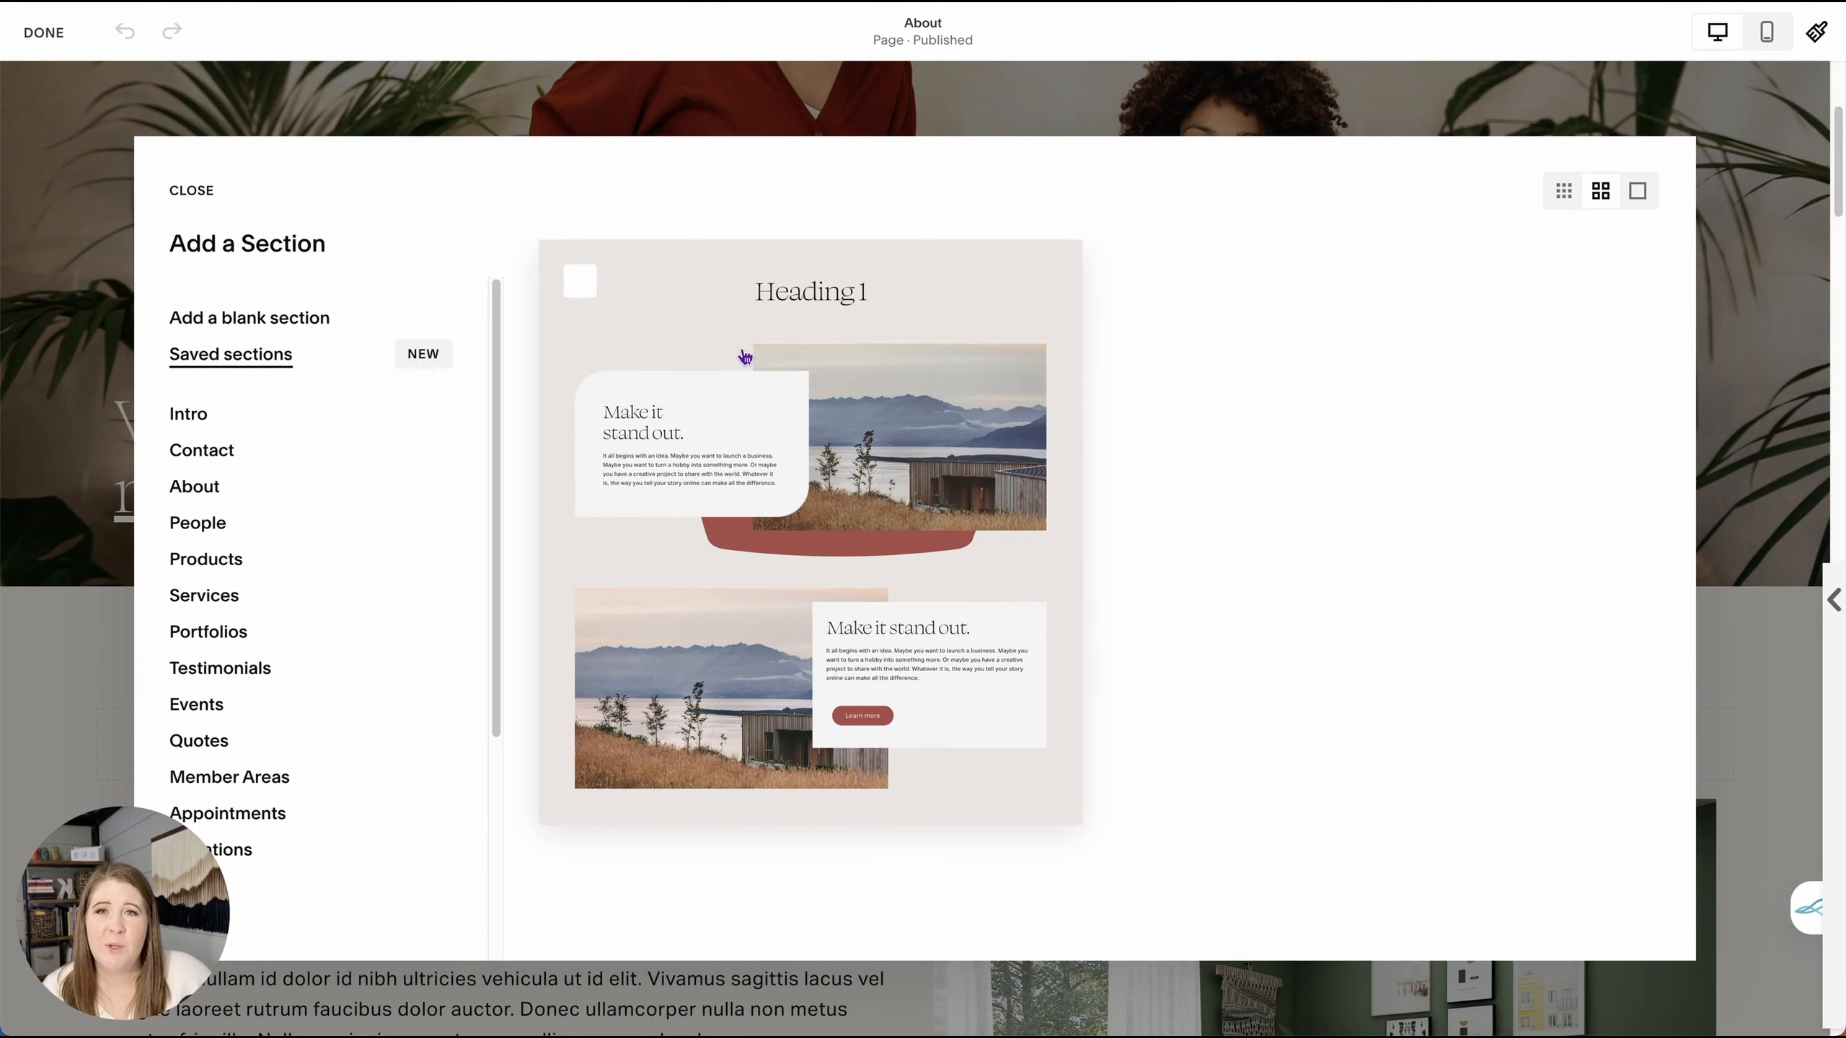
{"action": "left_click", "coordinate": [687, 337]}
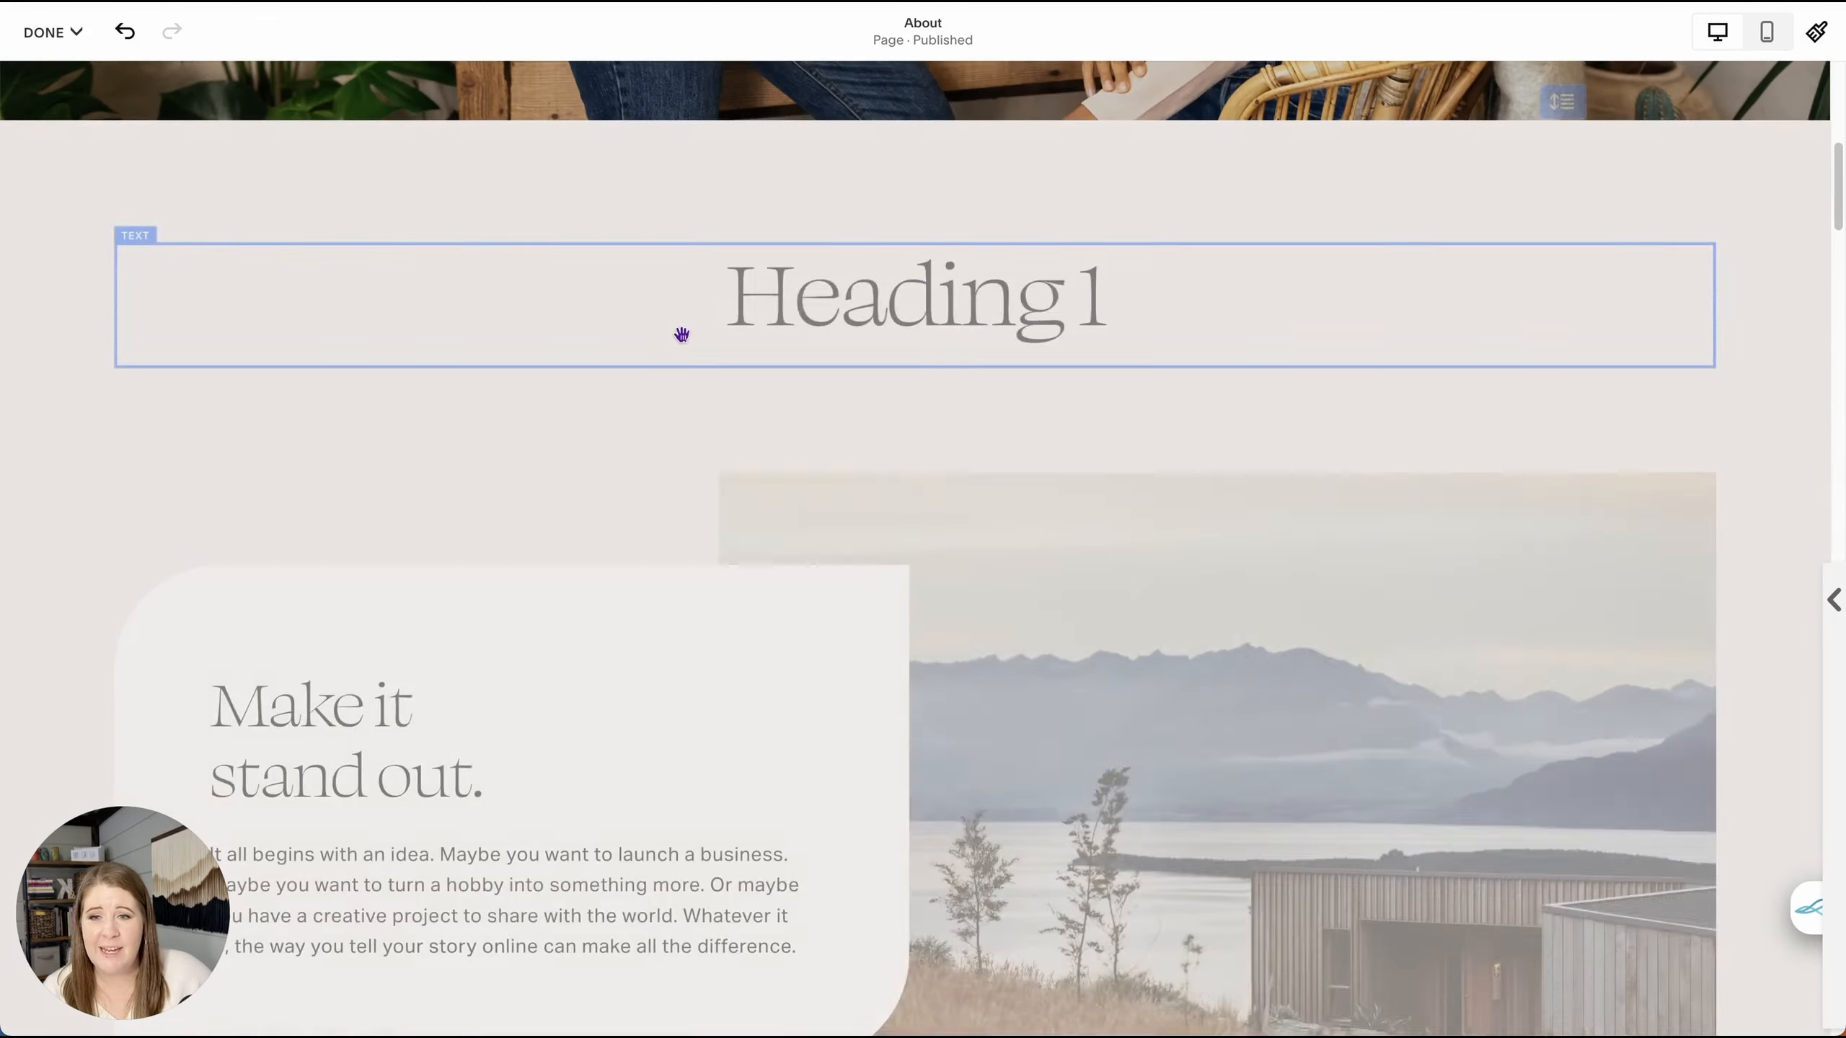
{"action": "scroll", "coordinate": [609, 470], "scroll_direction": "down", "scroll_amount": 5}
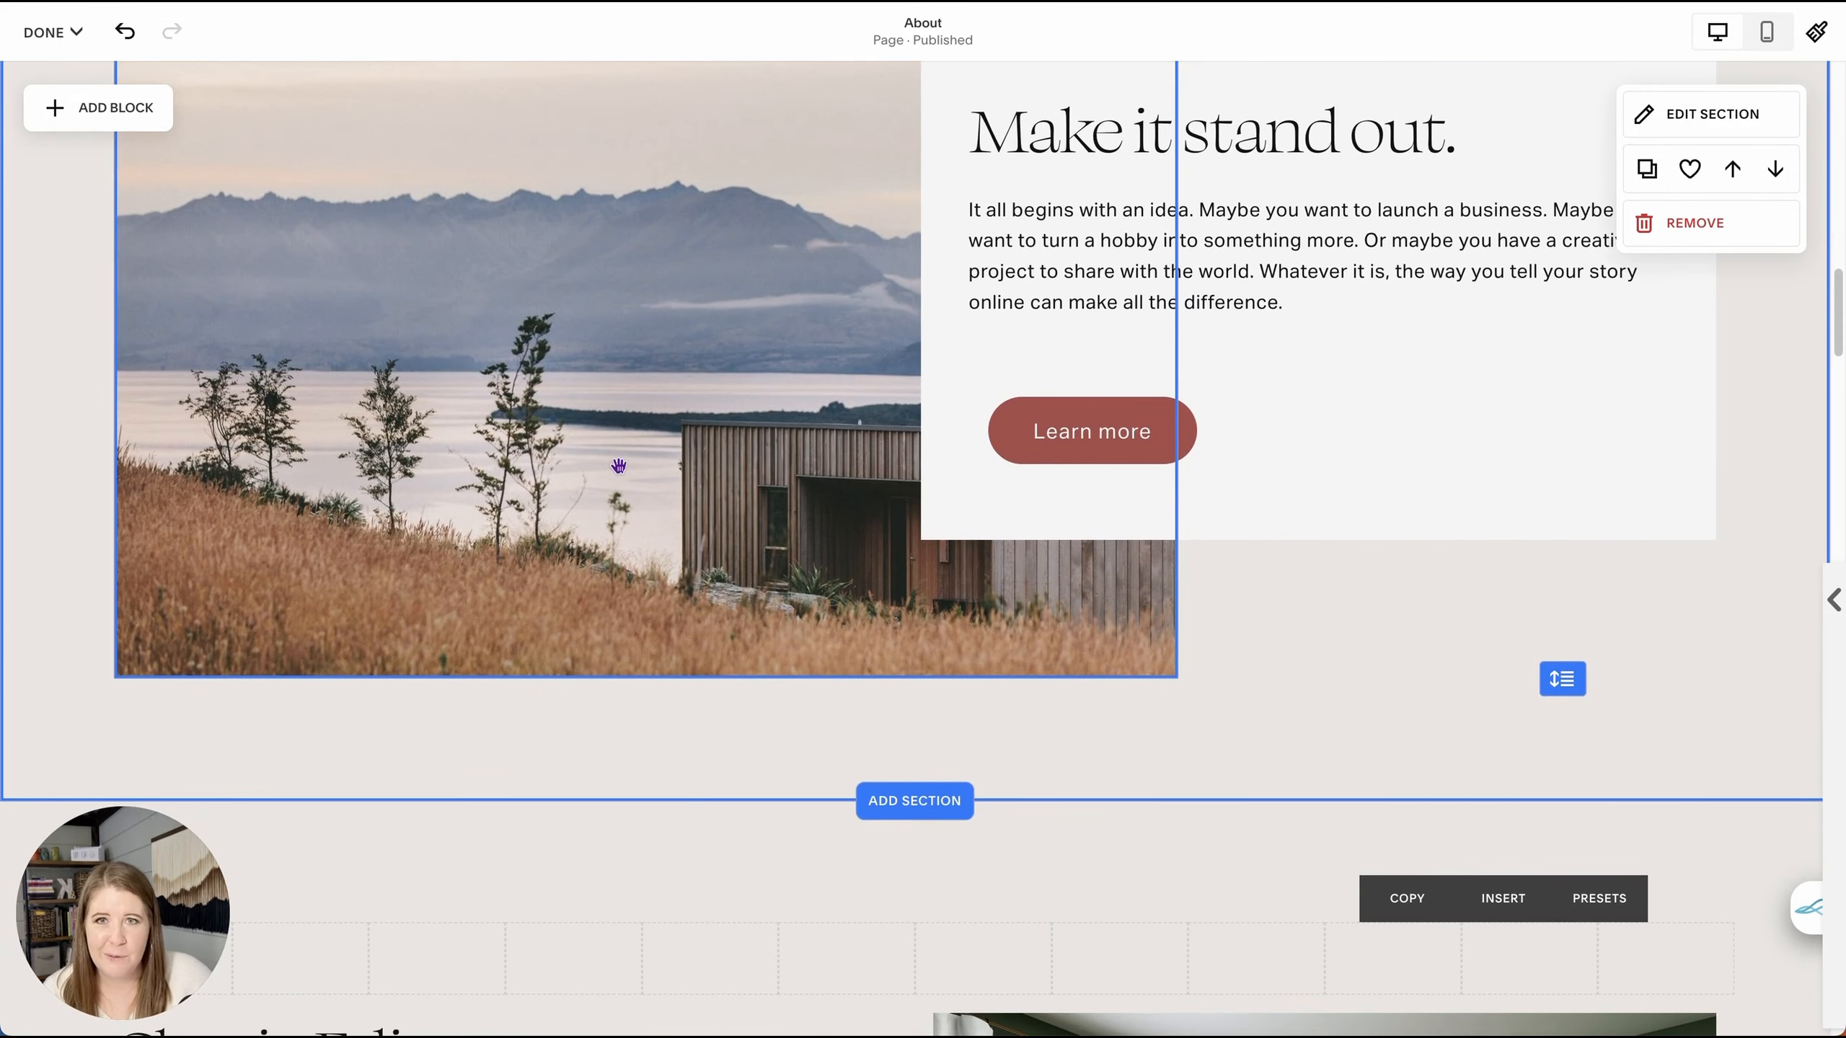
{"action": "scroll", "coordinate": [563, 438], "scroll_direction": "up", "scroll_amount": 3}
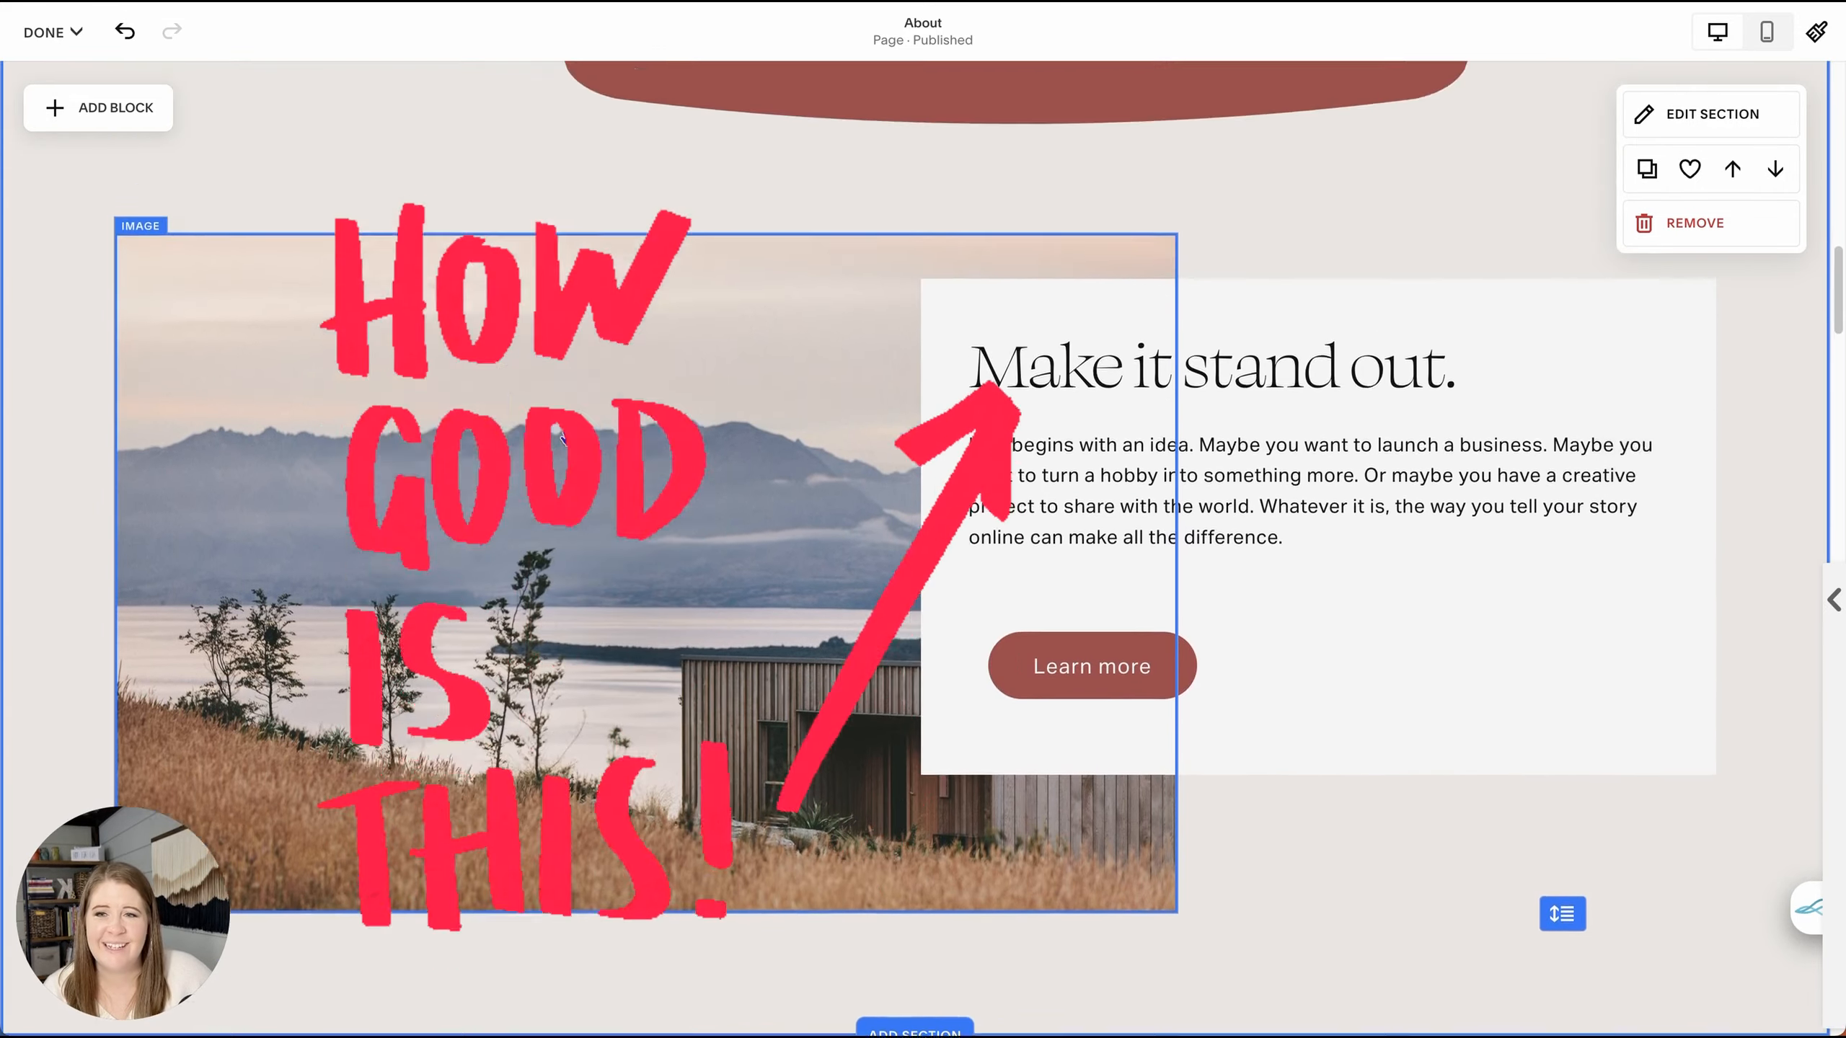
{"action": "scroll", "coordinate": [563, 439], "scroll_direction": "up", "scroll_amount": 5}
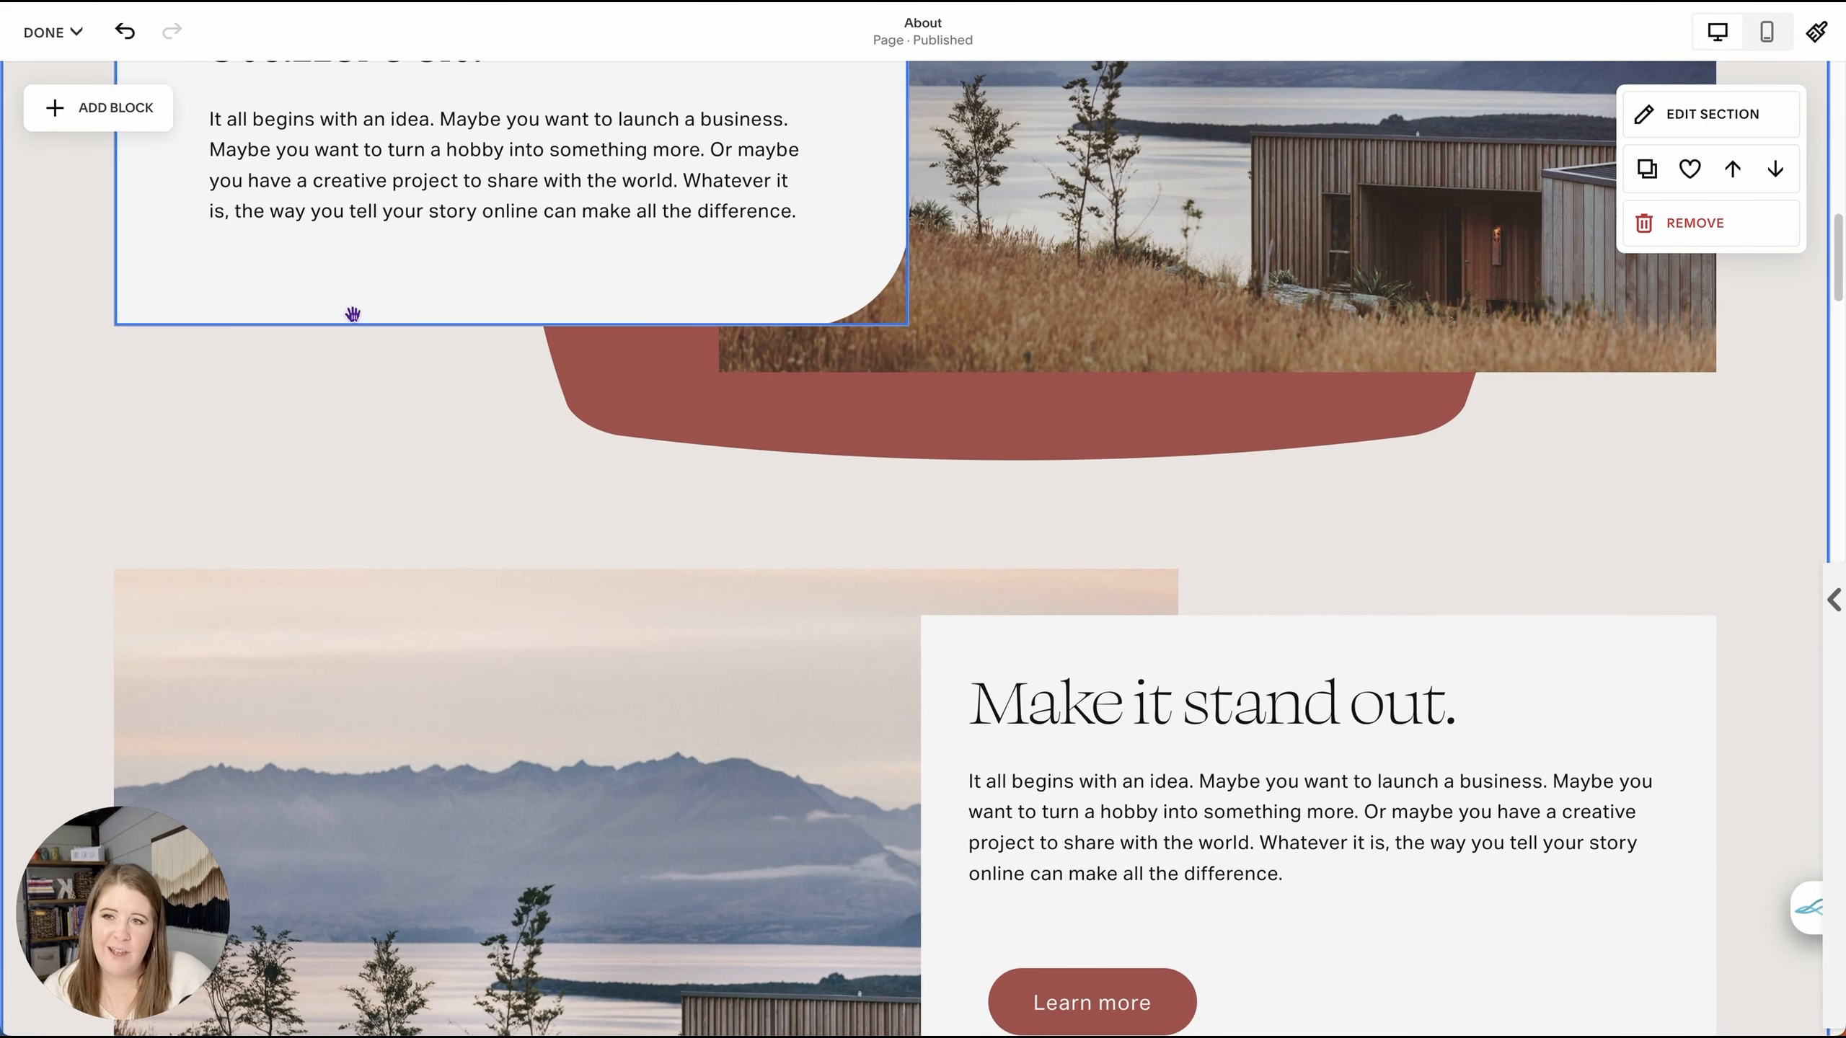
{"action": "scroll", "coordinate": [360, 283], "scroll_direction": "up", "scroll_amount": 3}
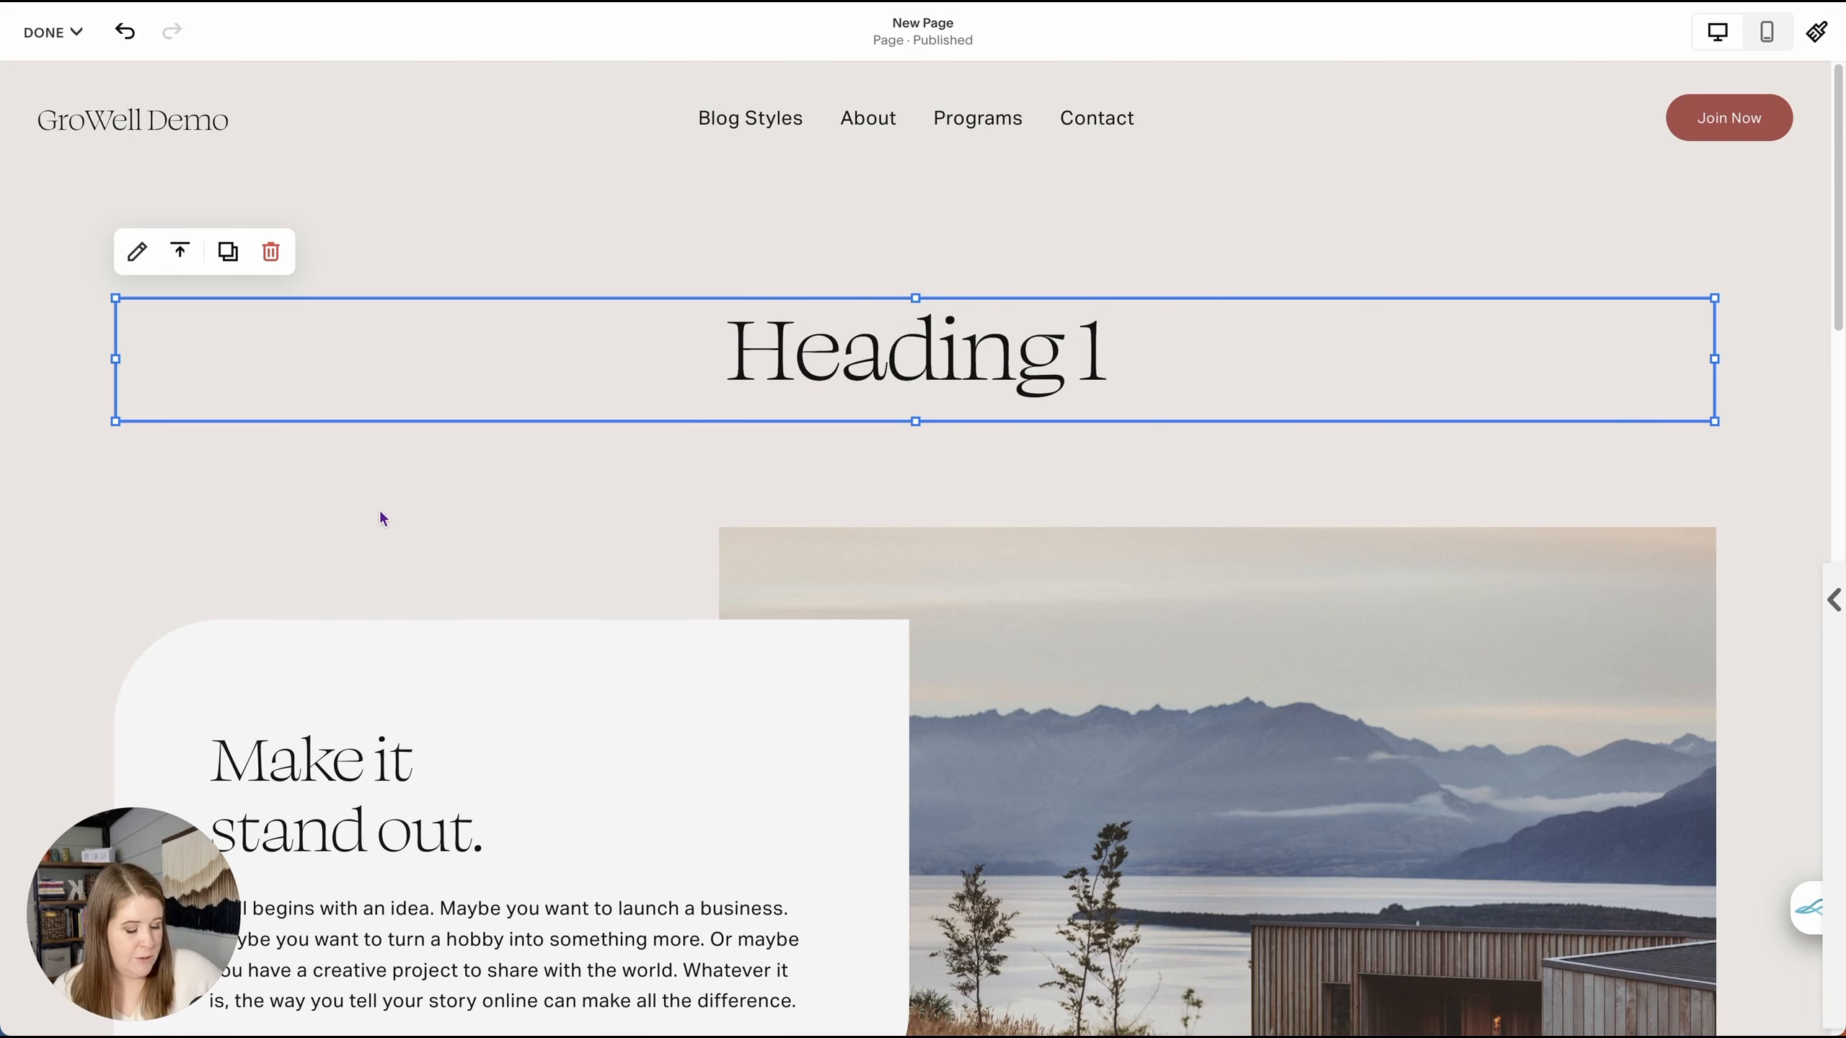
- Nudge the Heading 1 text block down and back up on the grid
{"action": "key", "text": "Down"}
{"action": "key", "text": "Up"}
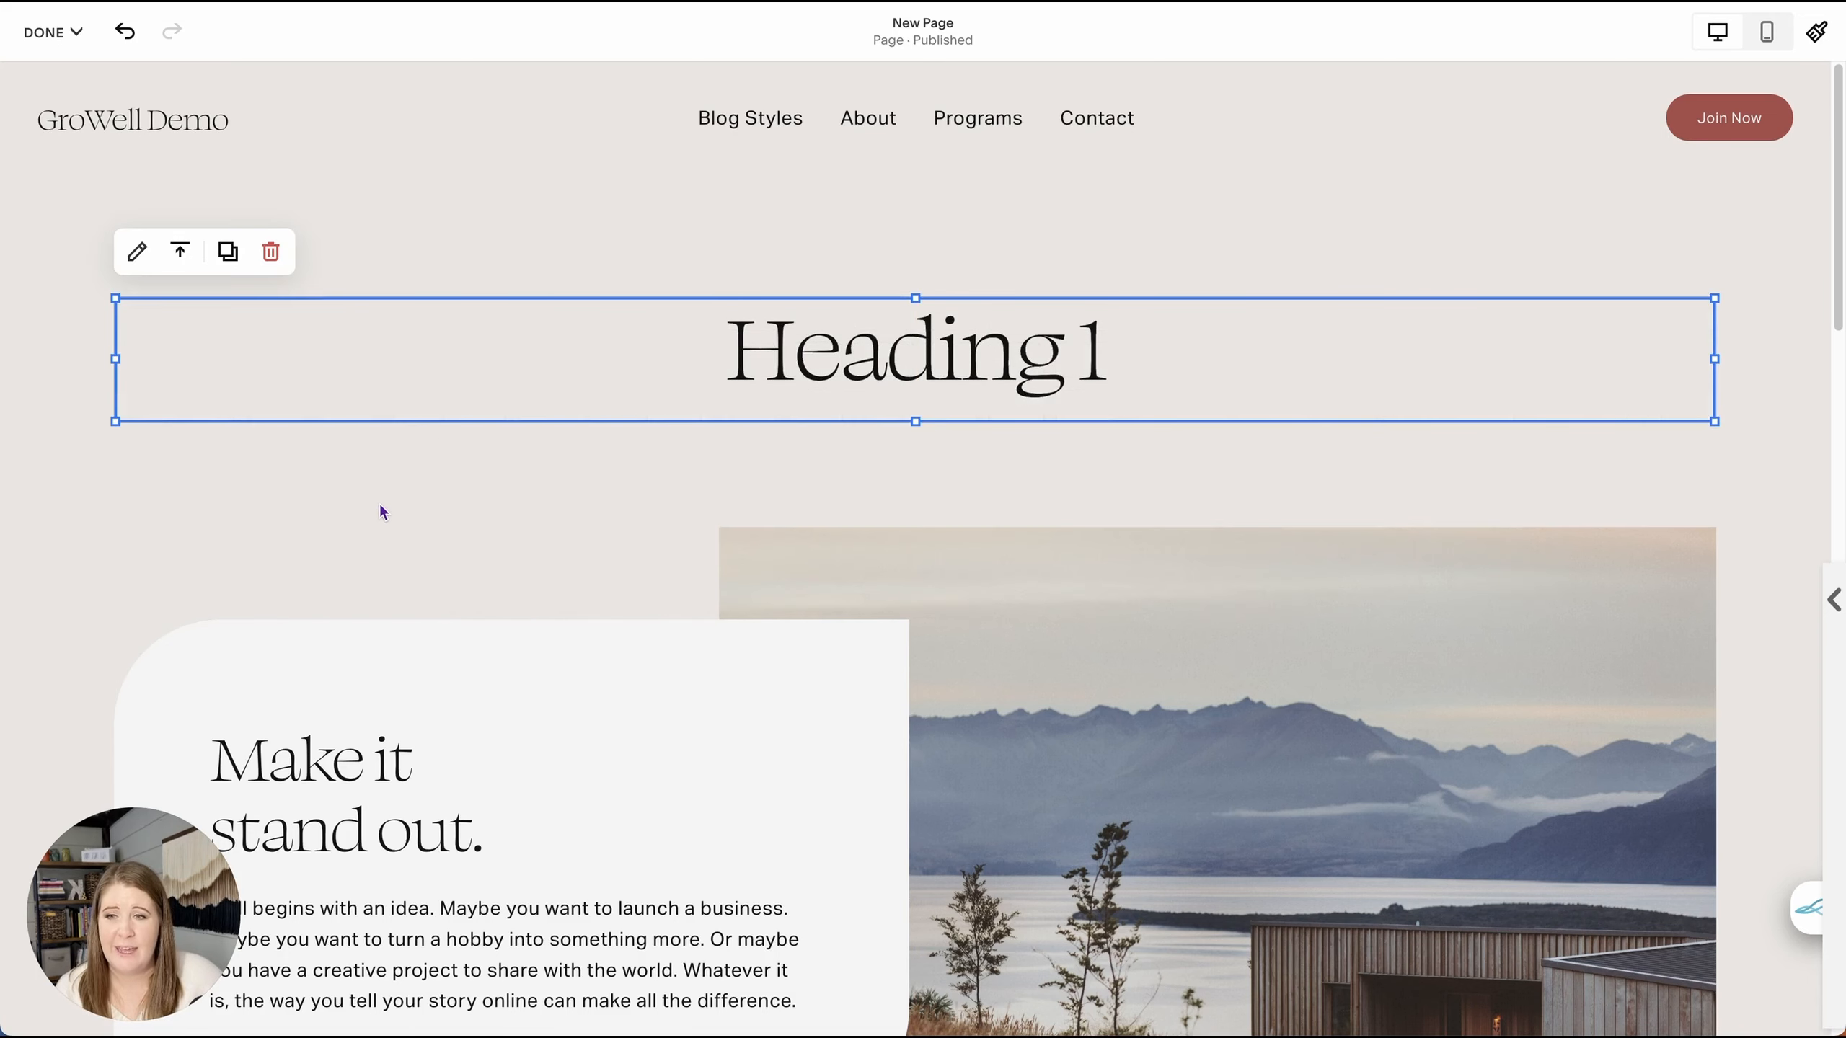
- Select the brick red shape and bring it forward above the image and the text card
{"action": "left_click", "coordinate": [379, 506]}
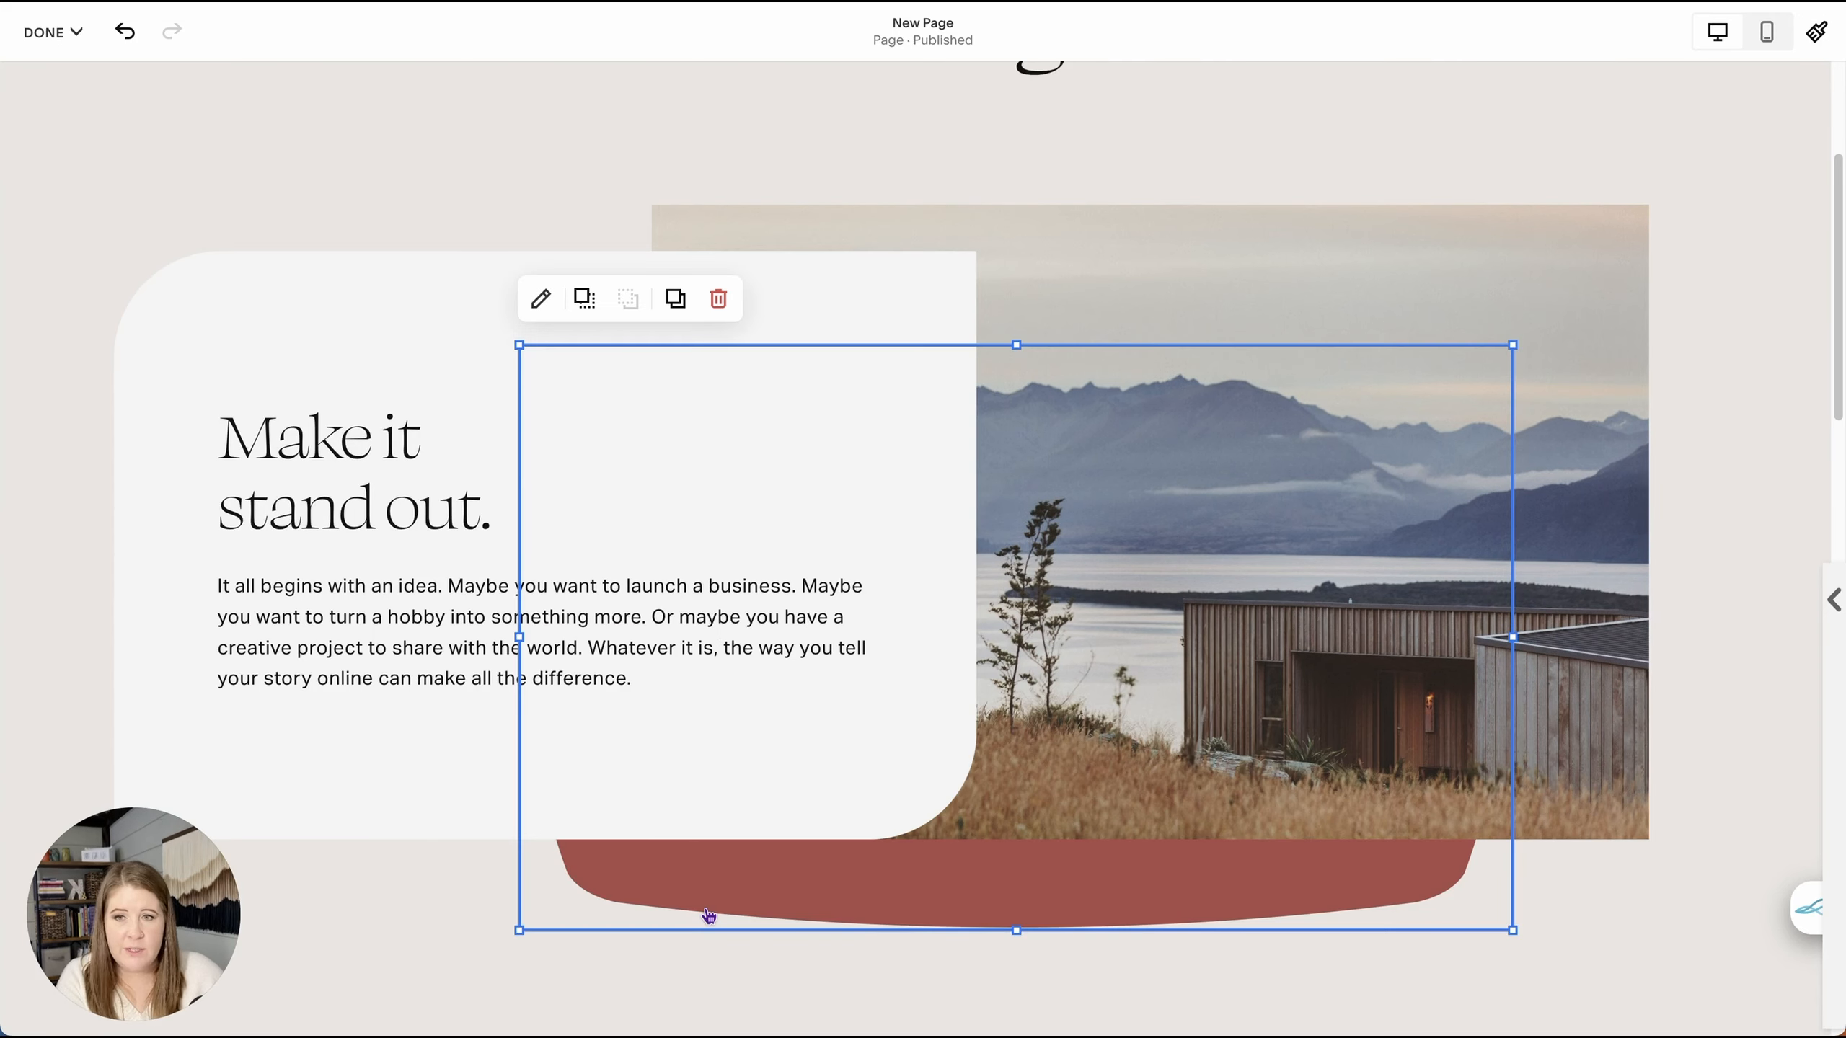
{"action": "key", "text": "ctrl+bracketright"}
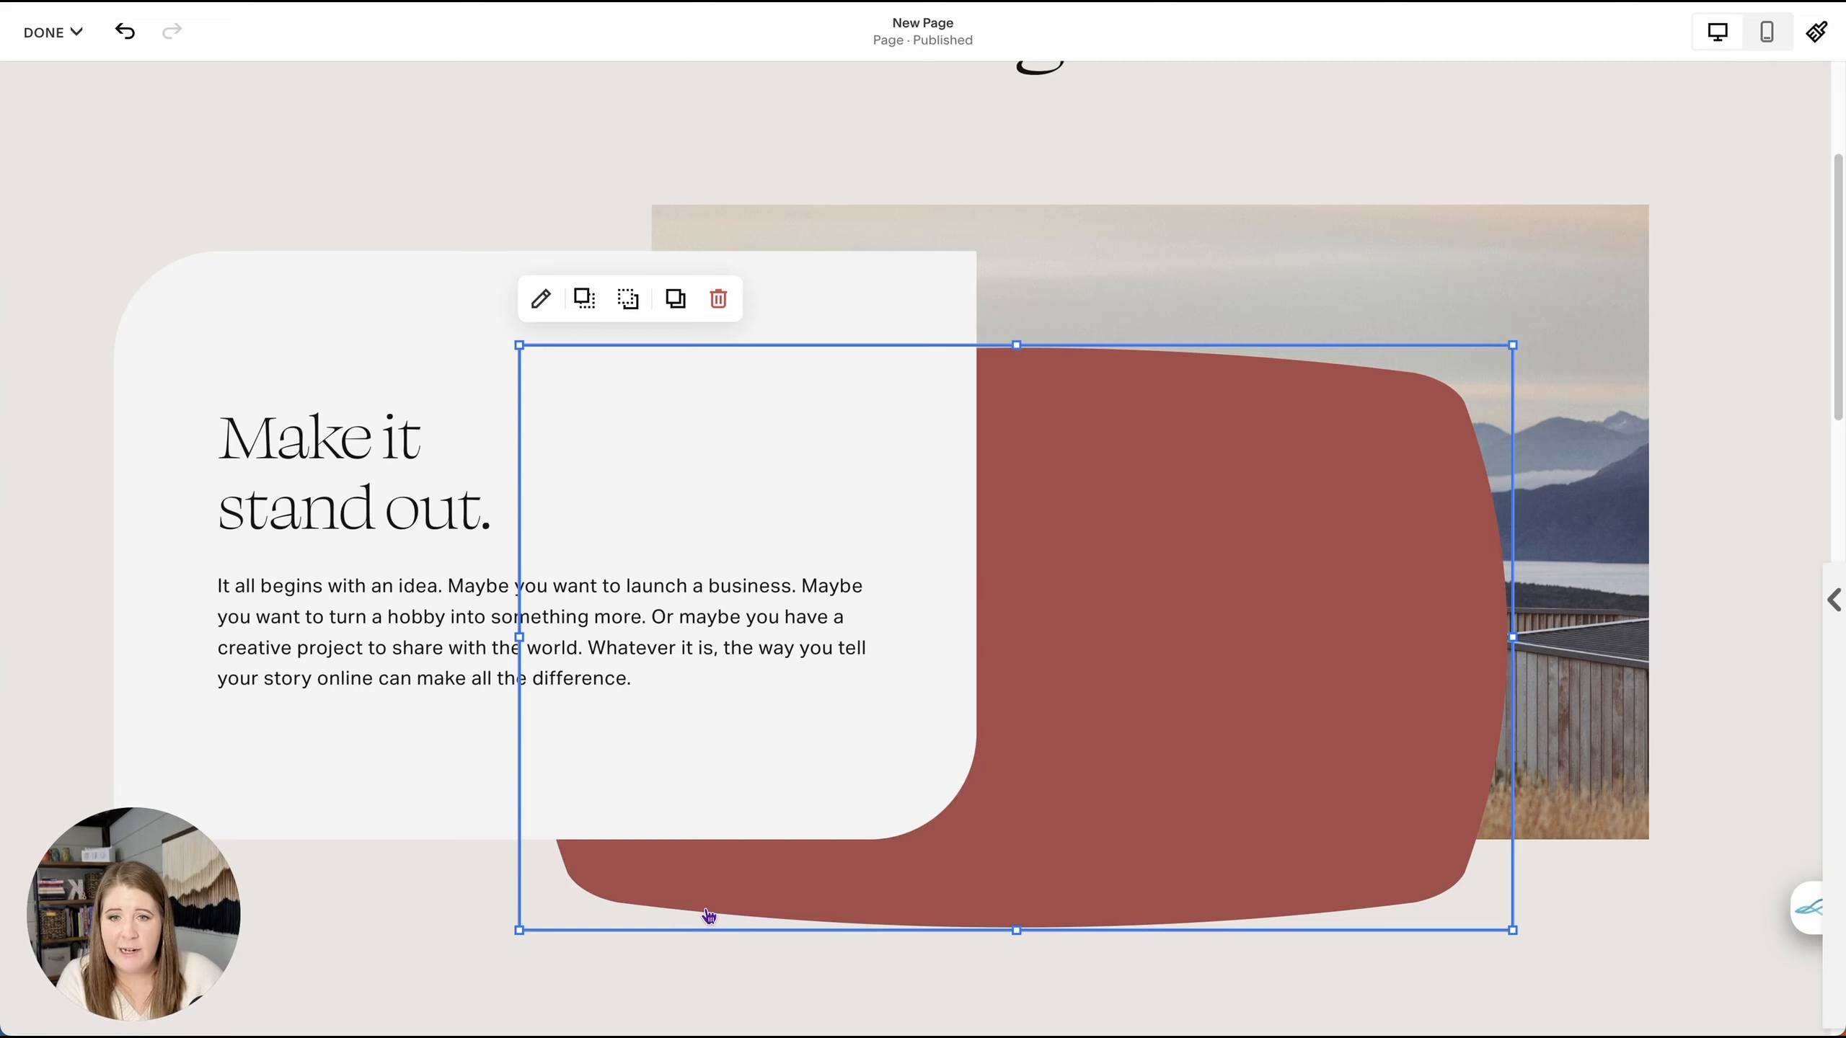
{"action": "key", "text": "ctrl+bracketright"}
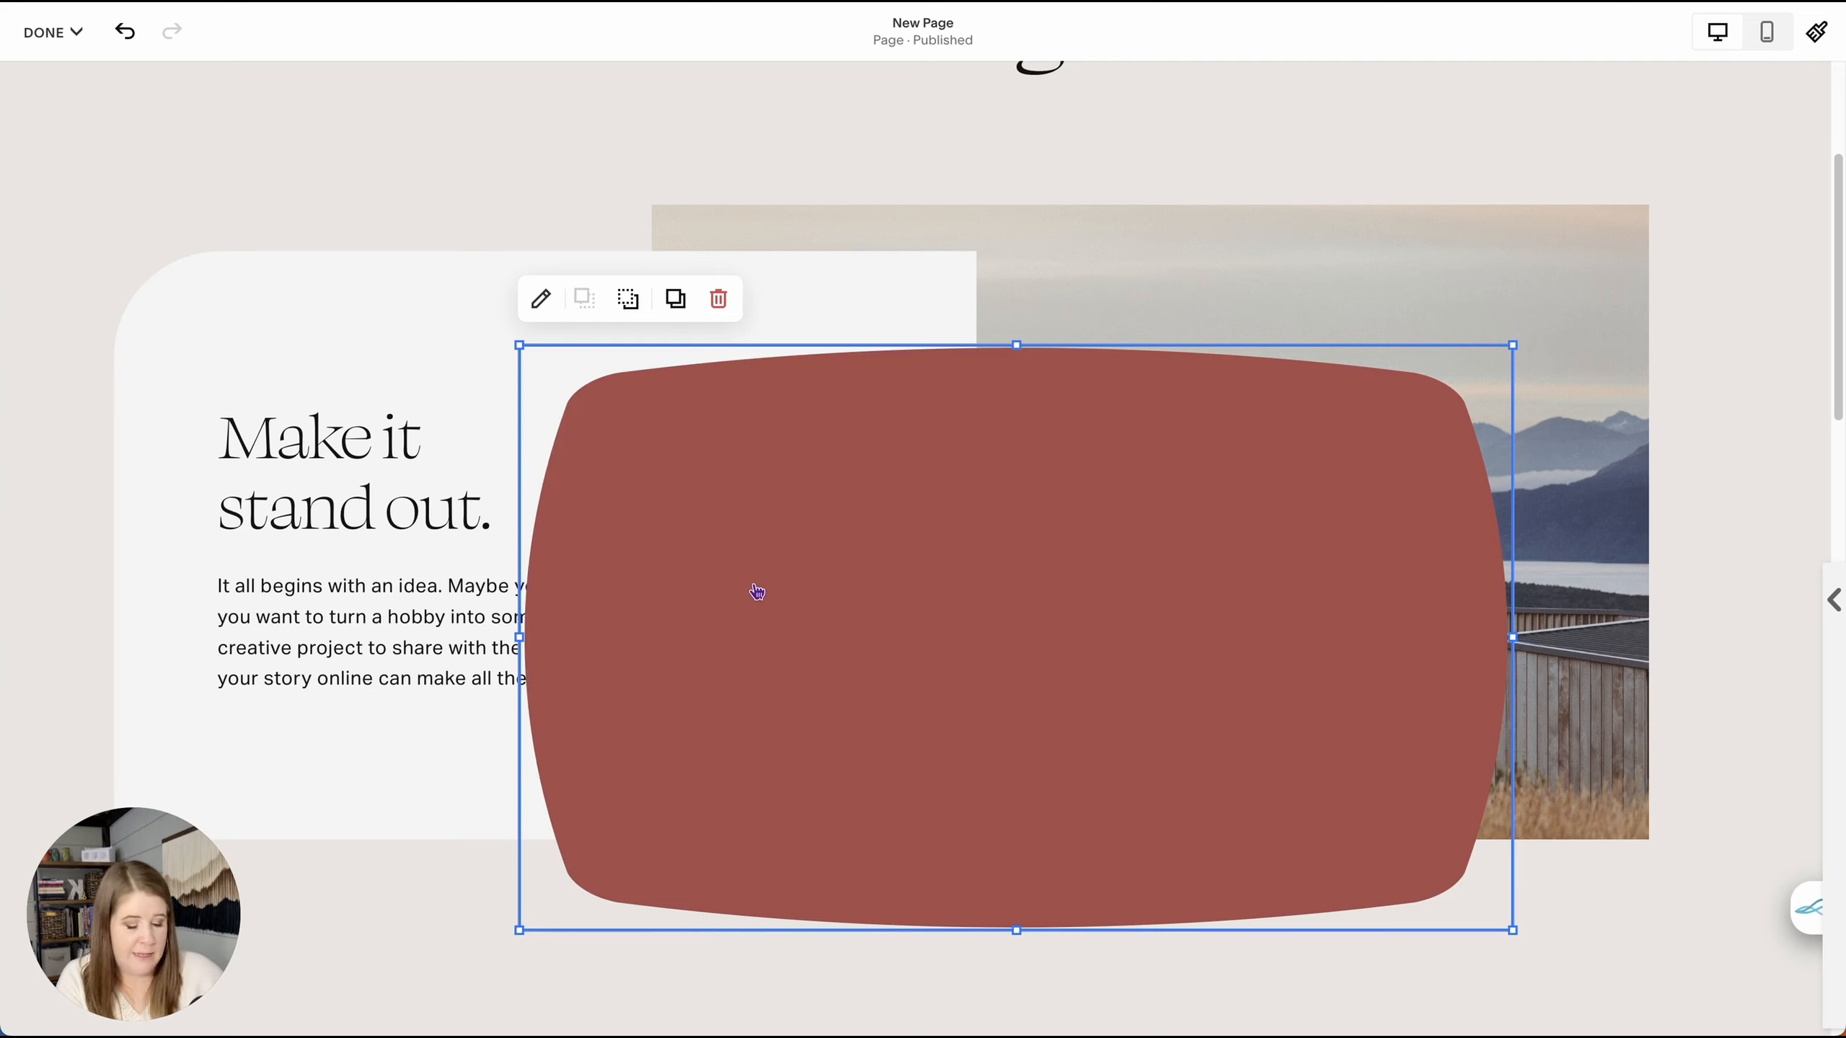
- Send the brick red shape backward, bring it to the front, and send it behind both the text card and the image
{"action": "key", "text": "ctrl+bracketleft"}
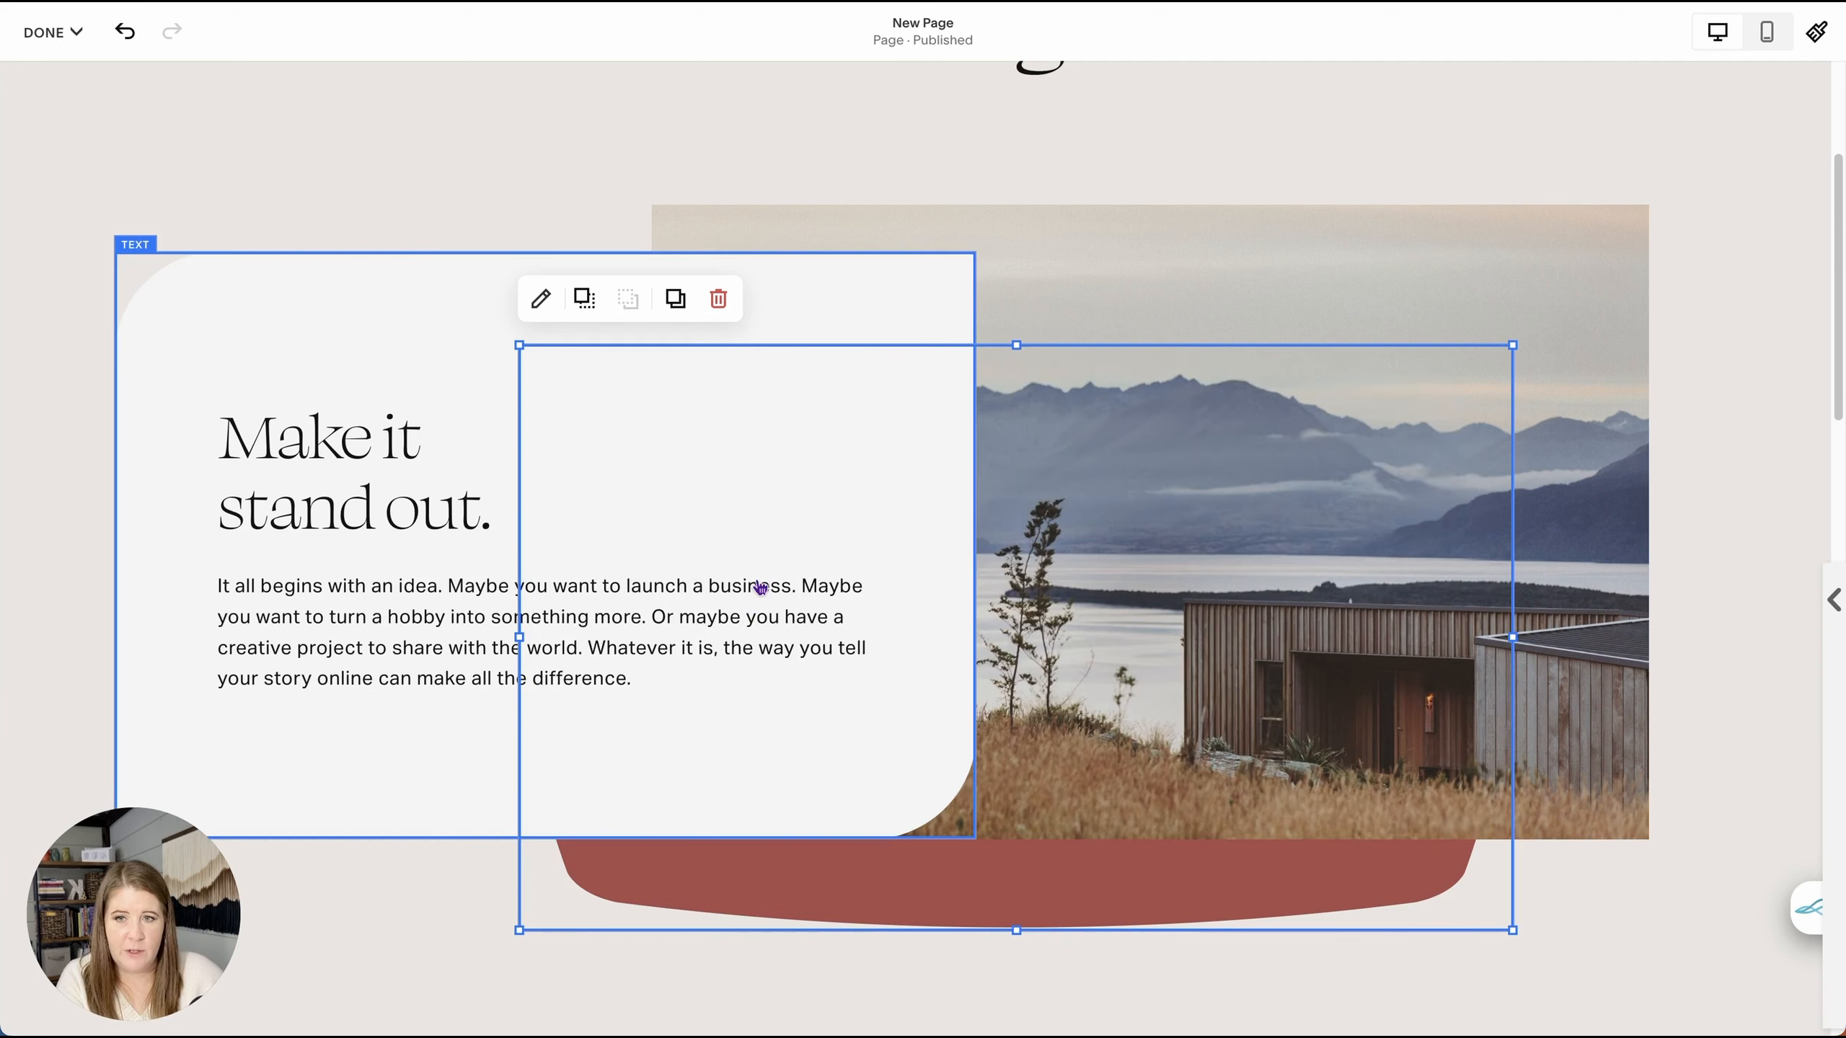
{"action": "key", "text": "shift+Up"}
{"action": "key", "text": "shift+Up"}
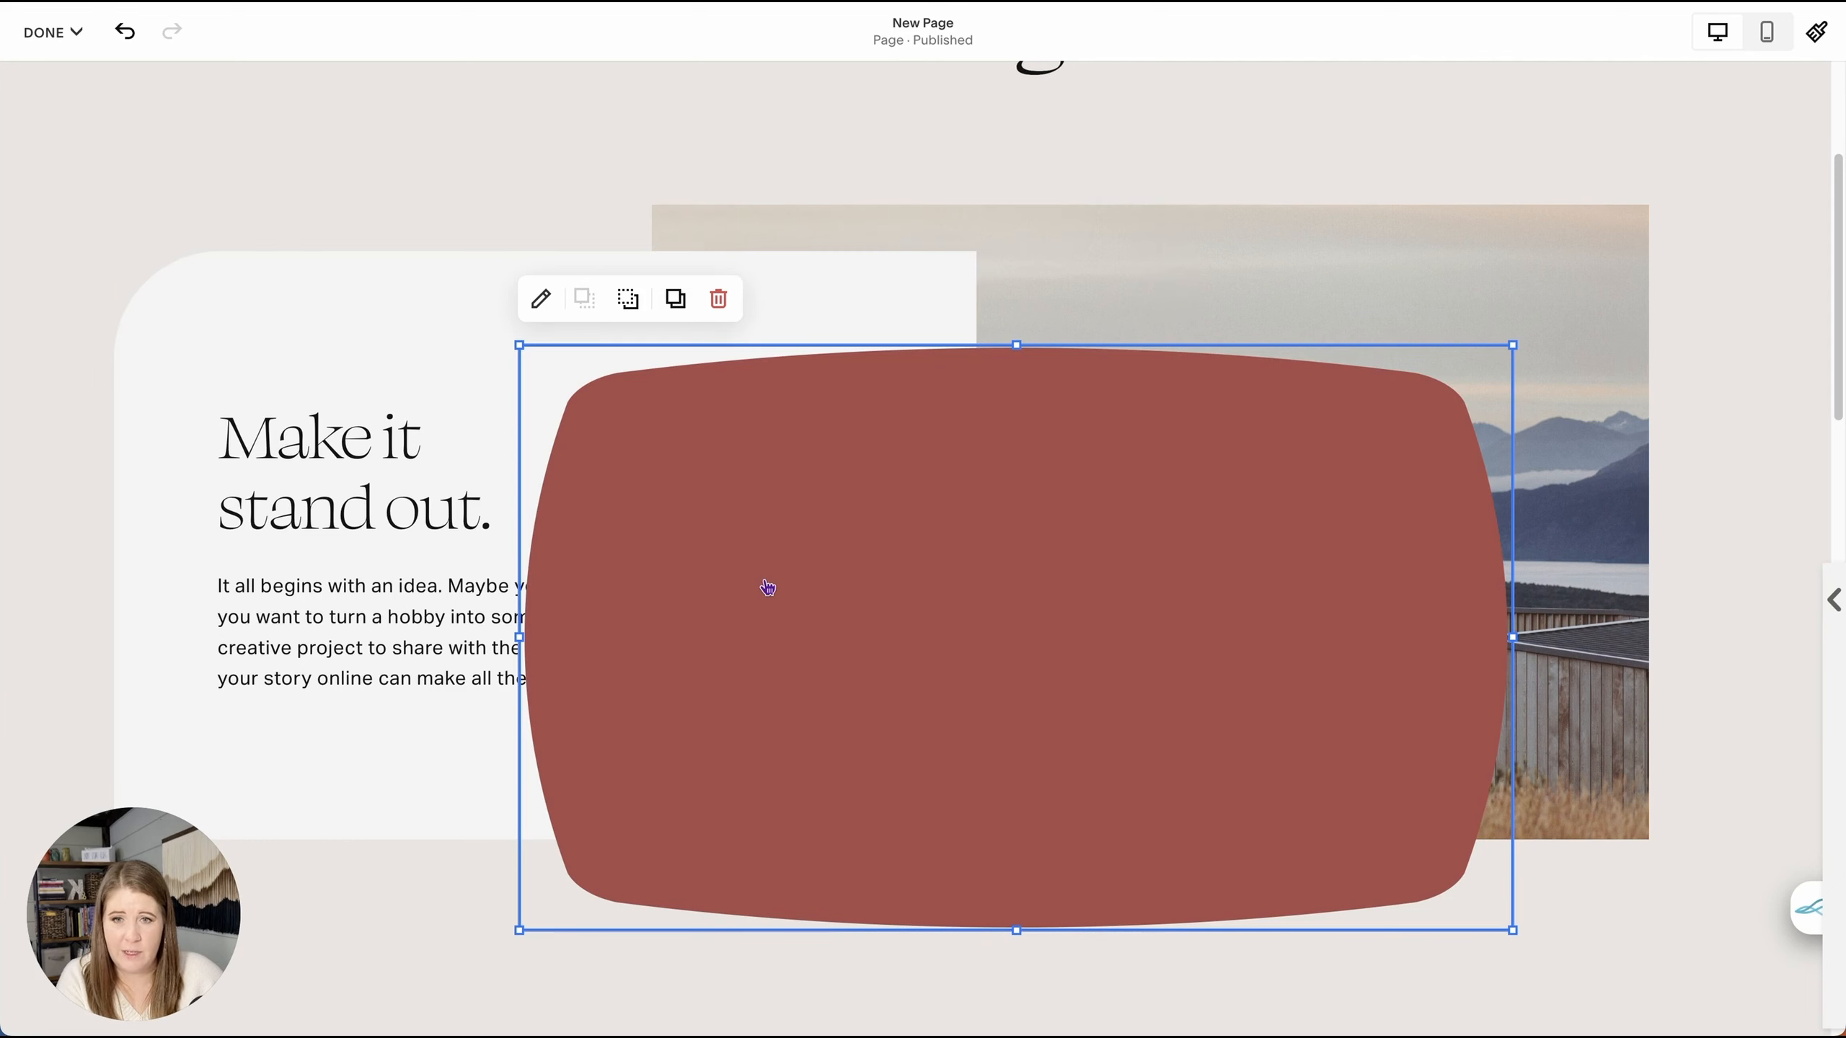
{"action": "key", "text": "shift+Down"}
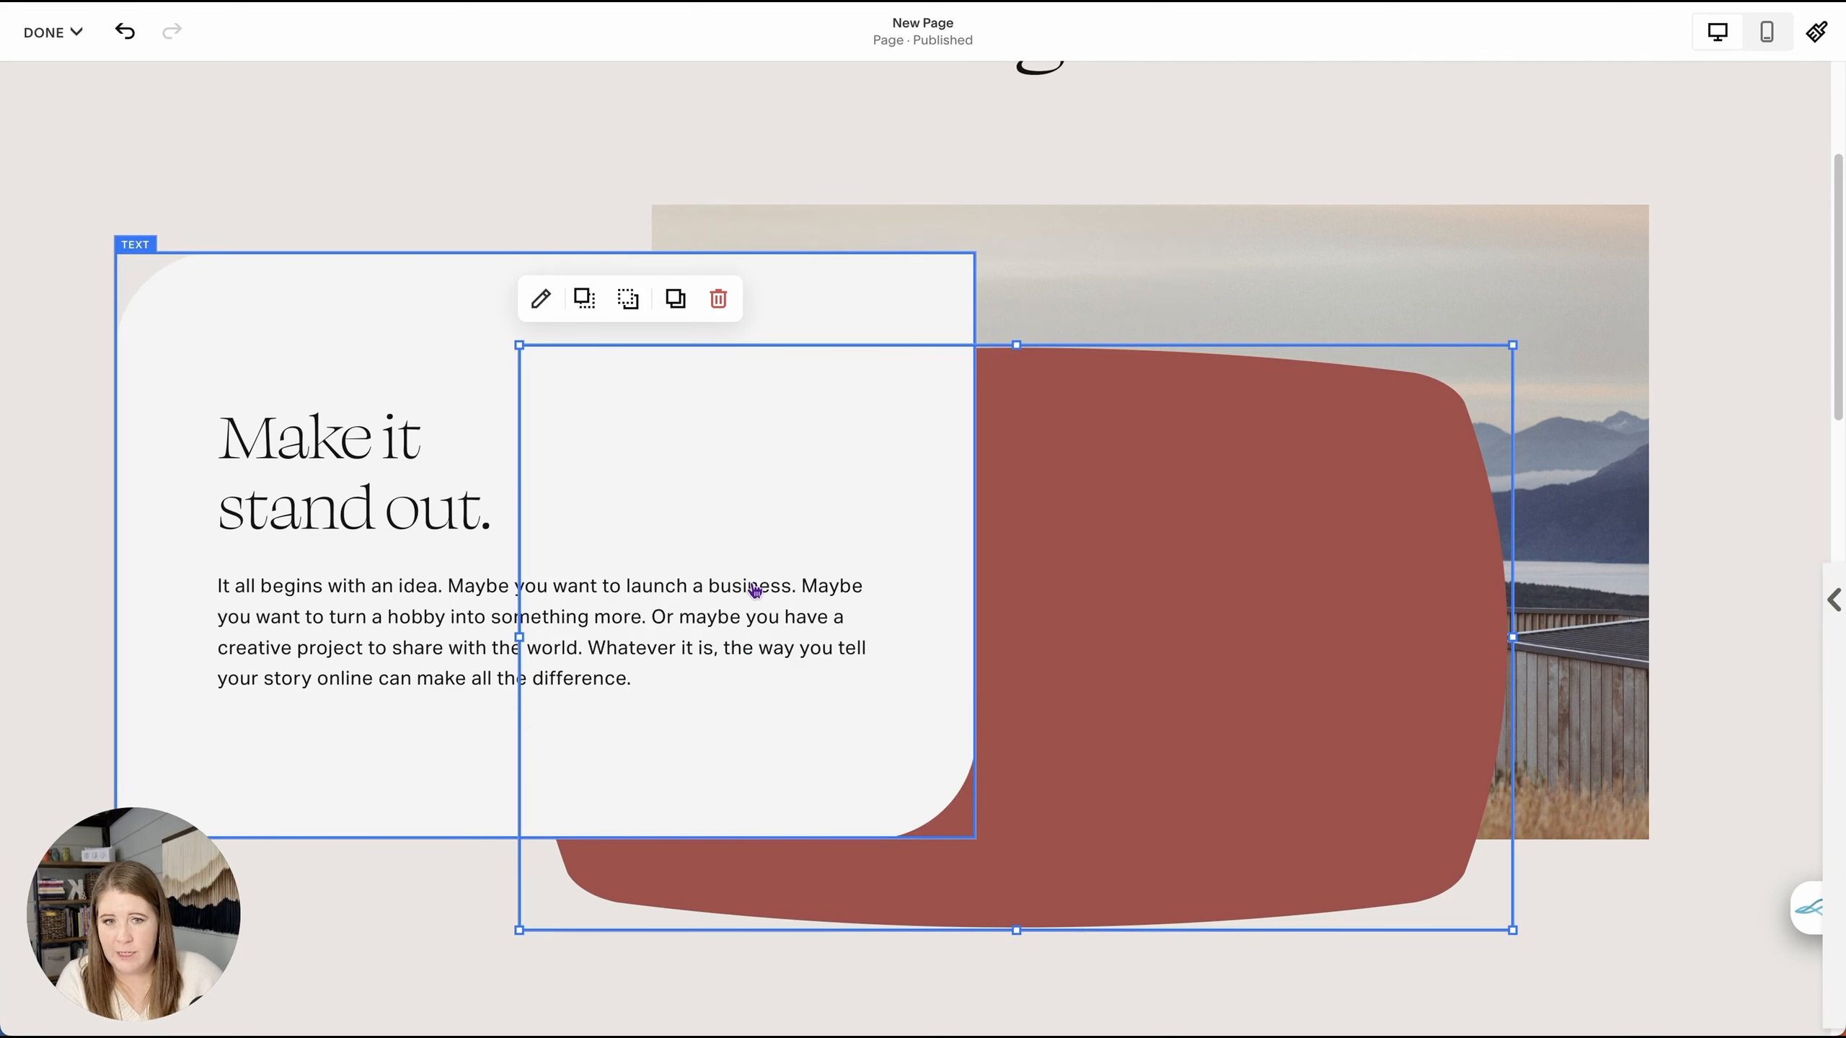
{"action": "key", "text": "shift+Down"}
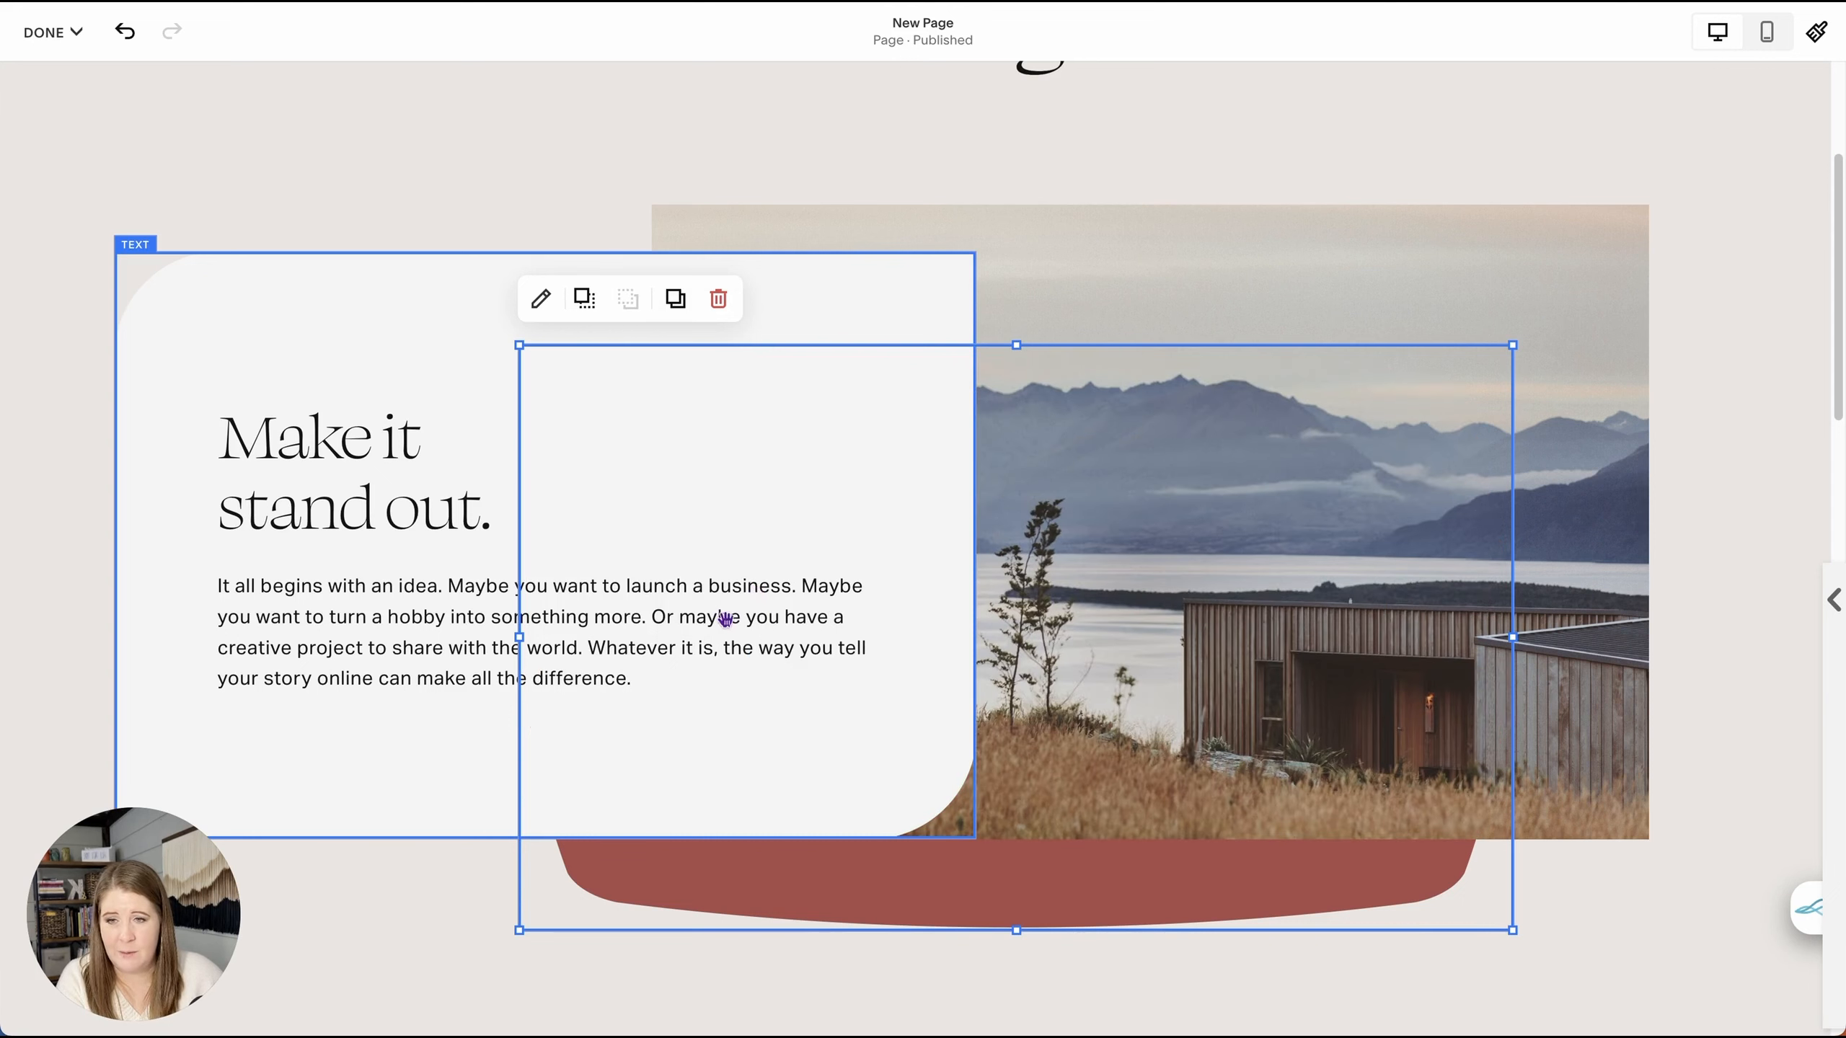
- Move the "Make it stand out." text card one grid row down and narrow it by several columns from its outer edge over the image
{"action": "left_click_drag", "start_coordinate": [721, 618], "coordinate": [488, 739]}
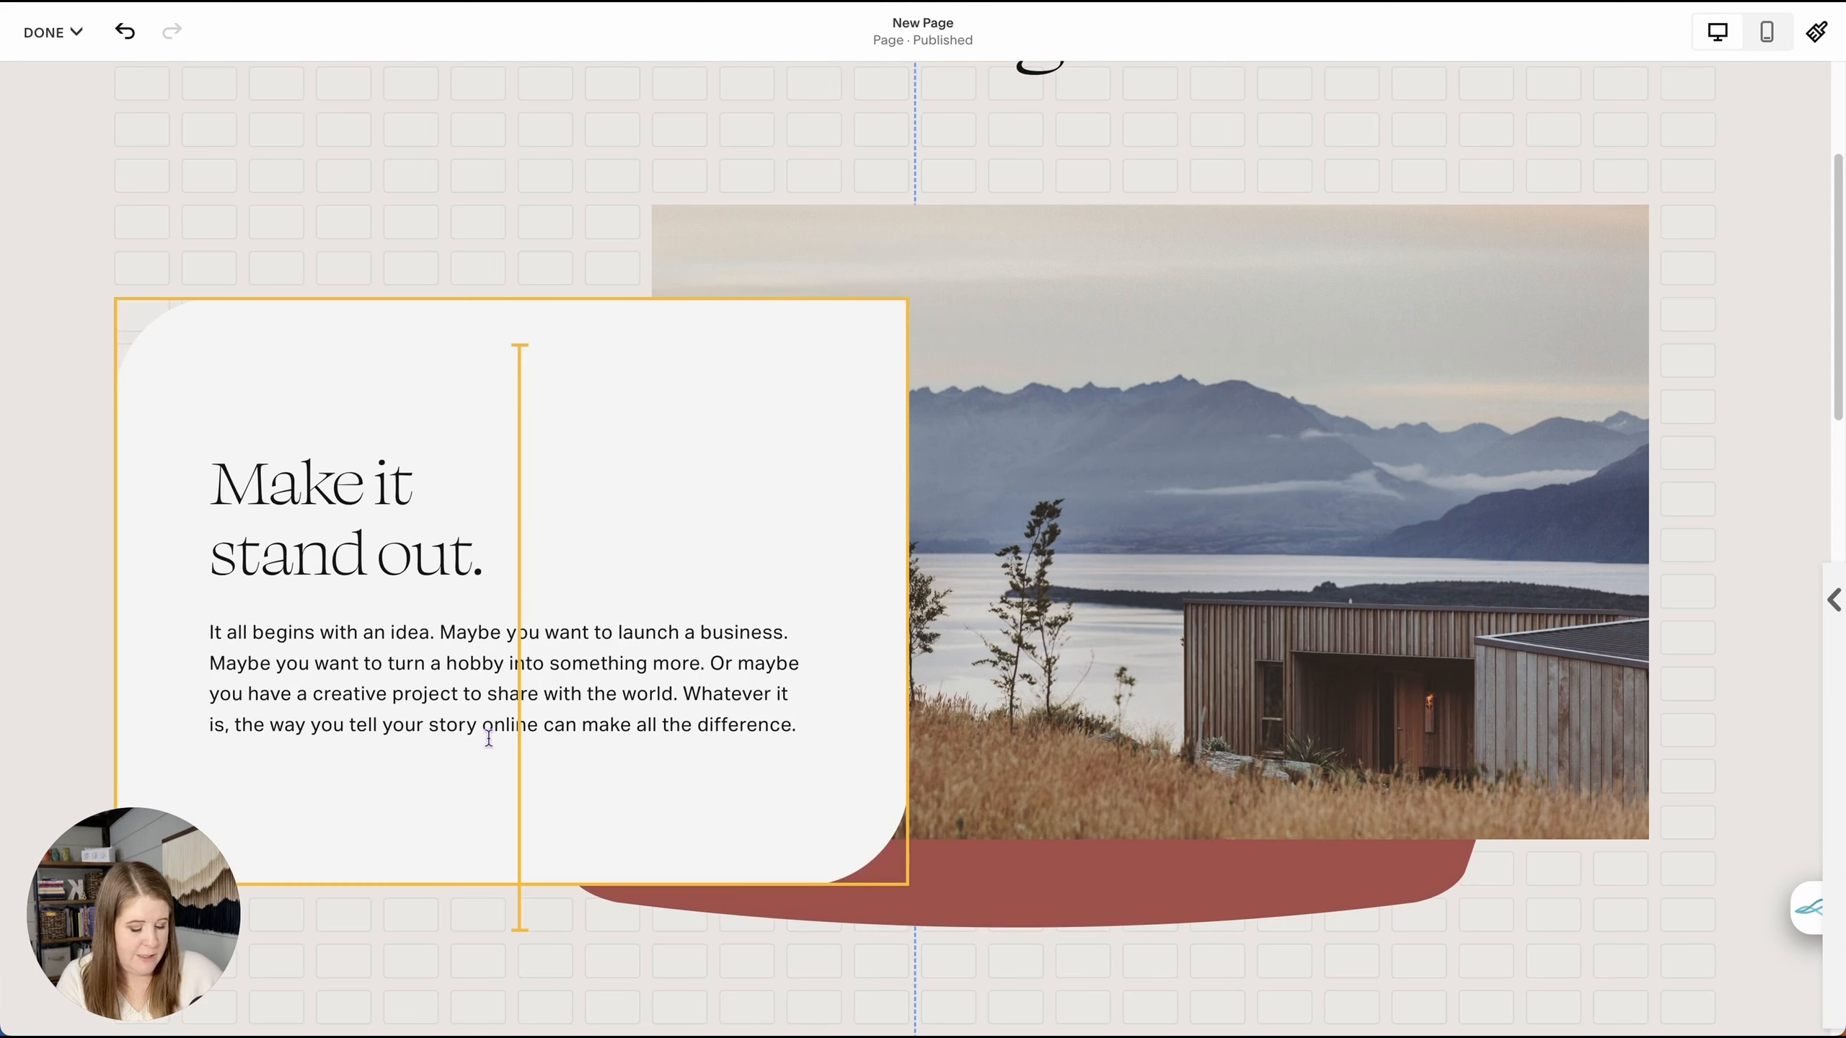
{"action": "key", "text": "ctrl+Left"}
{"action": "key", "text": "ctrl+Left"}
{"action": "key", "text": "ctrl+Left"}
{"action": "key", "text": "ctrl+Left"}
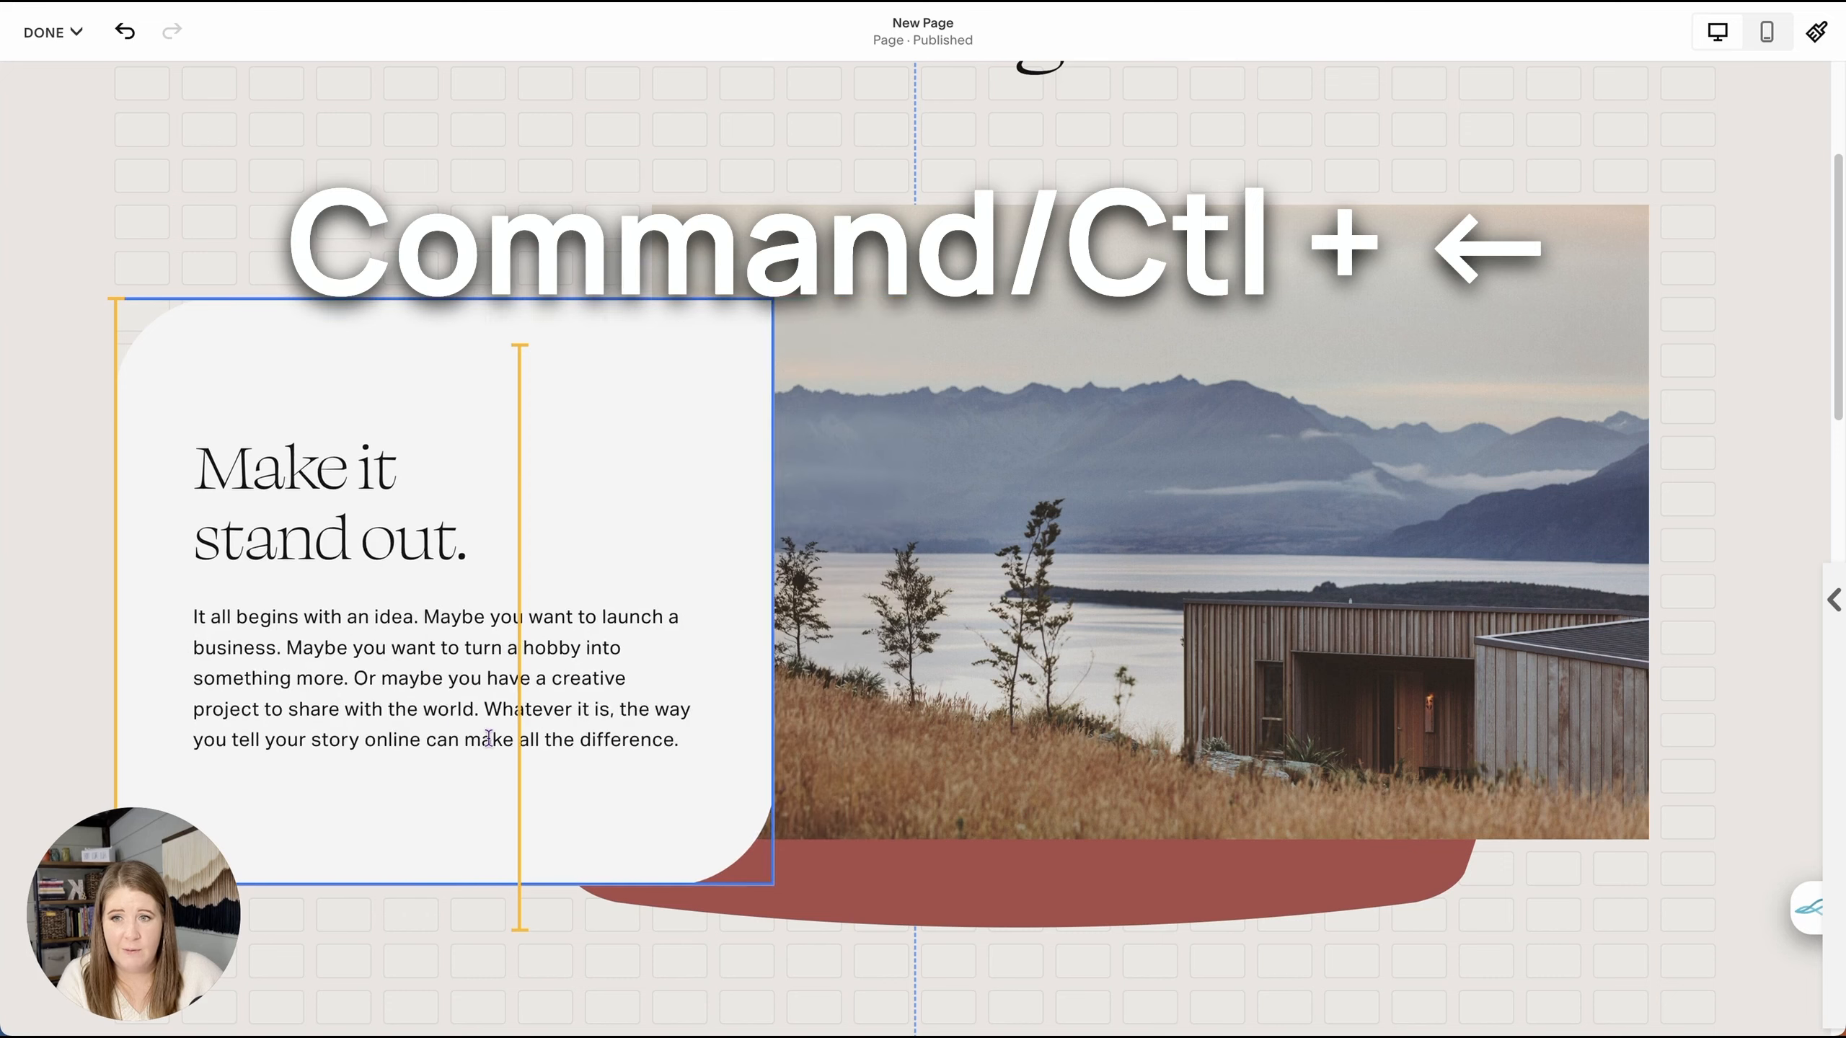
- Widen the "Make it stand out." text card column by column across the image, and narrow it again
{"action": "key", "text": "ctrl+Right"}
{"action": "key", "text": "ctrl+Right"}
{"action": "key", "text": "ctrl+Right"}
{"action": "key", "text": "ctrl+Right"}
{"action": "key", "text": "ctrl+Right"}
{"action": "key", "text": "ctrl+Right"}
{"action": "key", "text": "ctrl+Right"}
{"action": "key", "text": "ctrl+Right"}
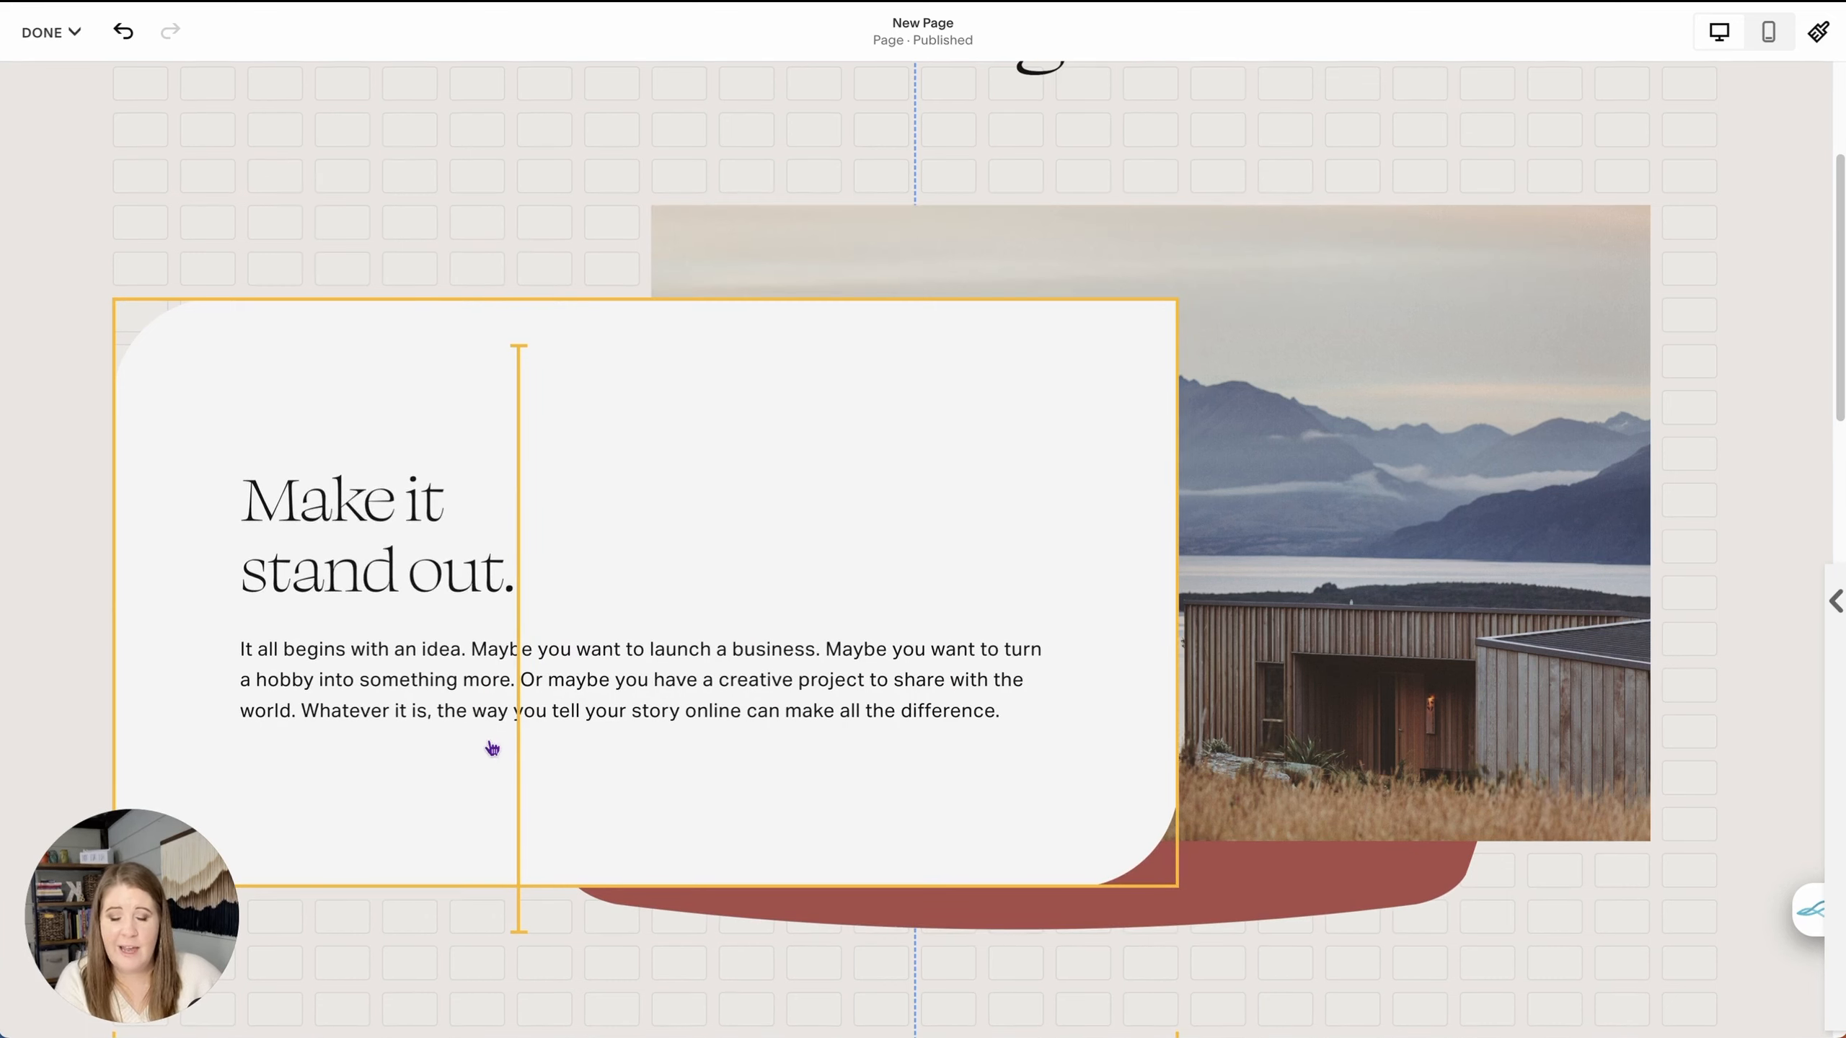
{"action": "key", "text": "ctrl+Left"}
{"action": "key", "text": "ctrl+Left"}
{"action": "key", "text": "ctrl+Left"}
{"action": "key", "text": "ctrl+Left"}
{"action": "key", "text": "ctrl+Left"}
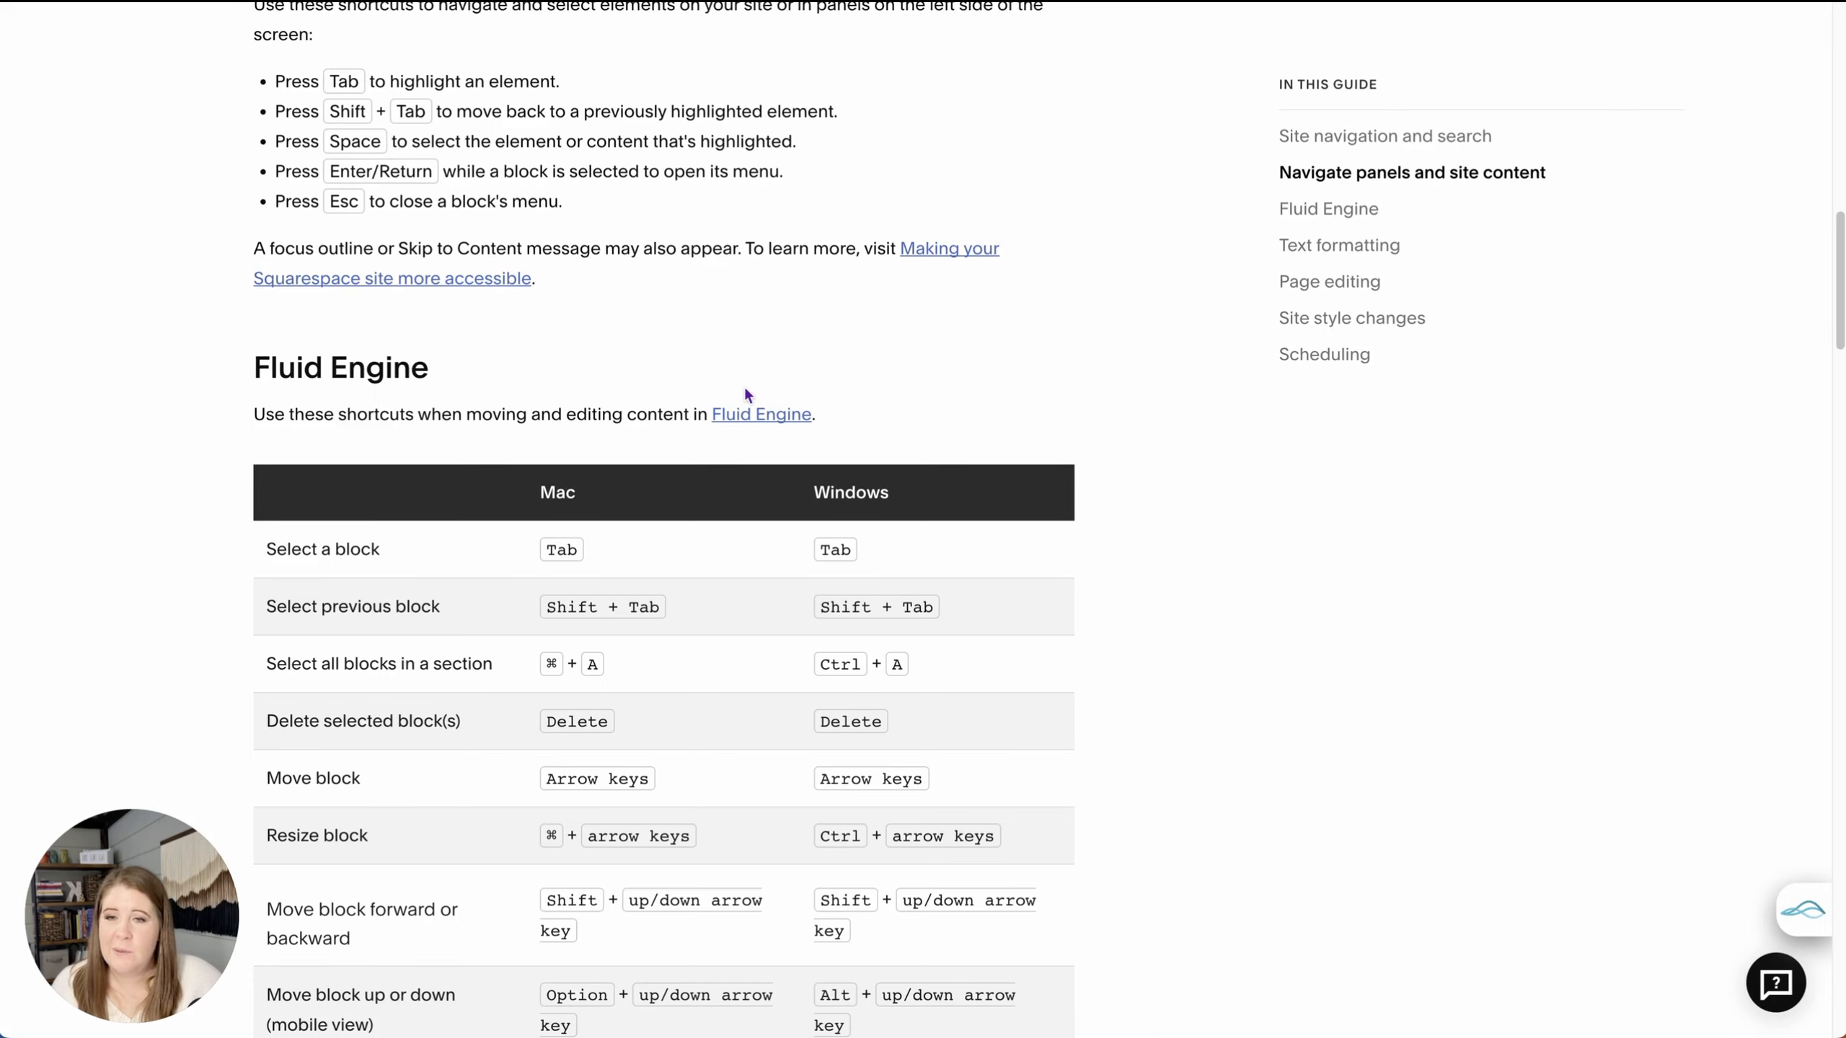
- Review the Fluid Engine and Text formatting shortcut tables for Mac and Windows in the Squarespace keyboard shortcuts guide
{"action": "scroll", "coordinate": [1081, 413], "scroll_direction": "down", "scroll_amount": 13}
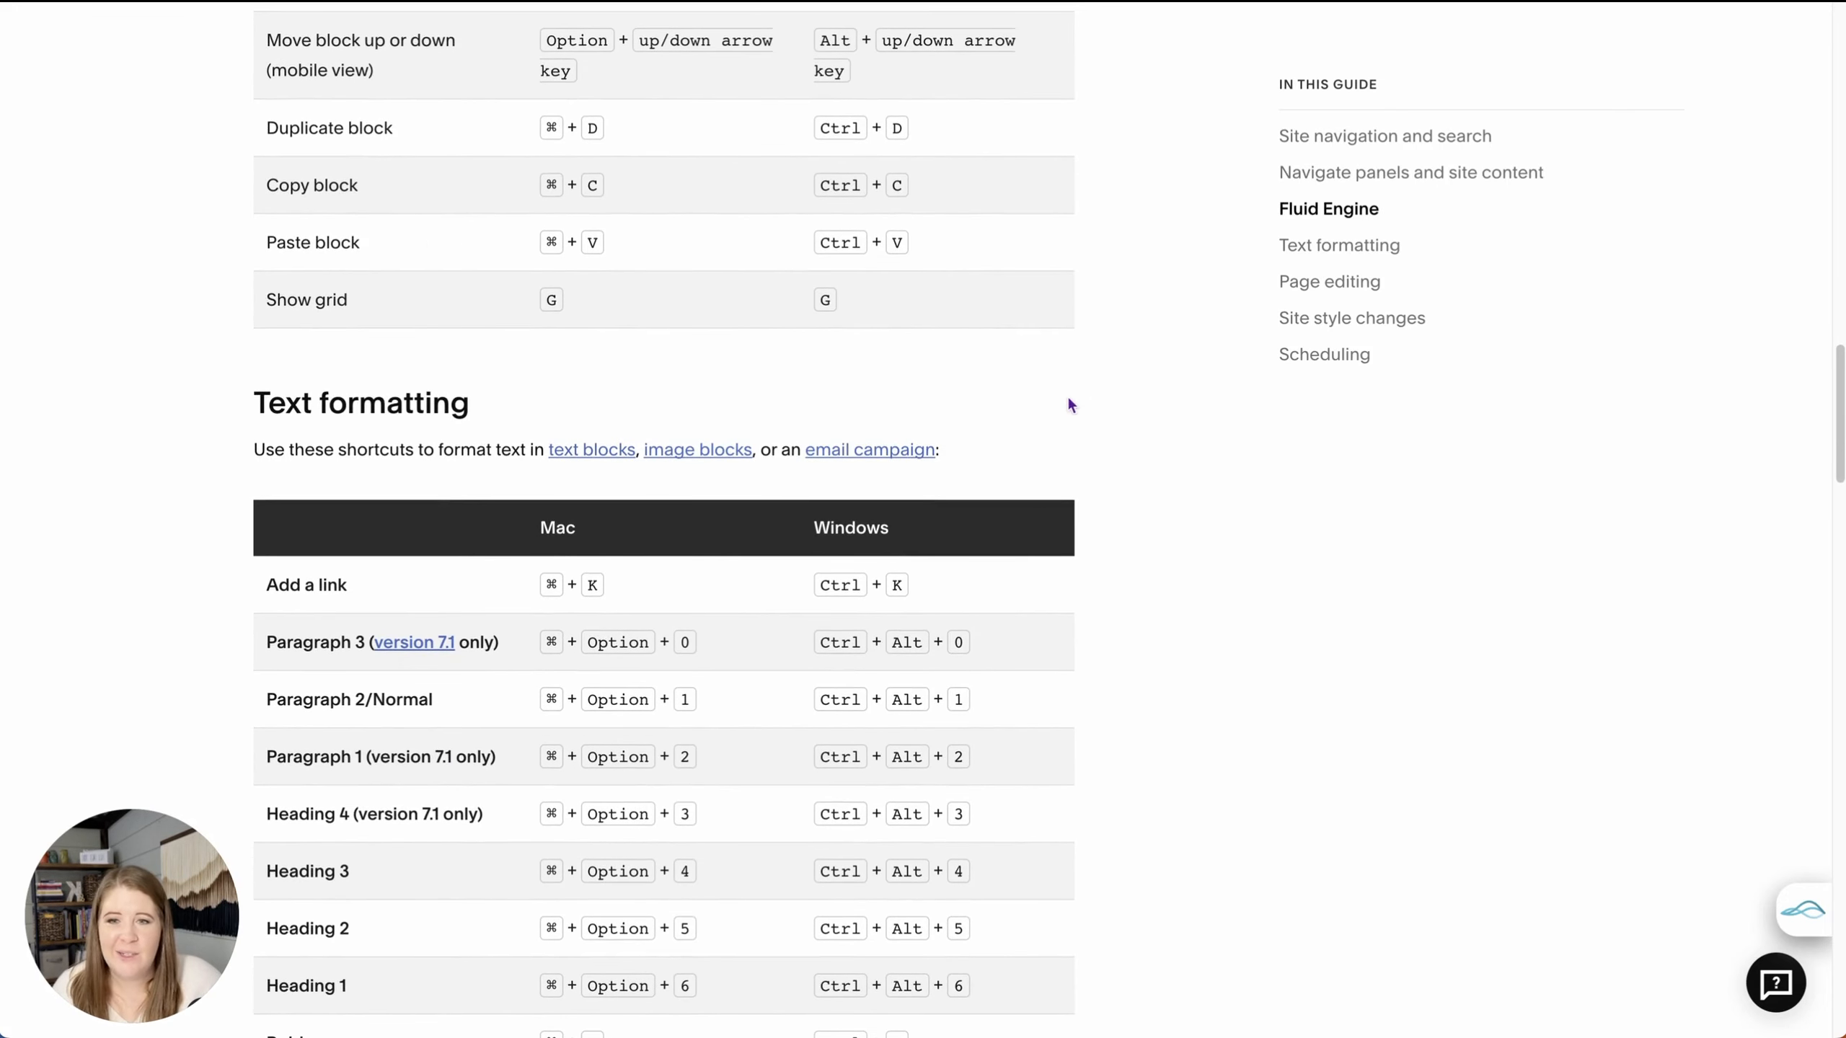
{"action": "scroll", "coordinate": [1083, 396], "scroll_direction": "down", "scroll_amount": 15}
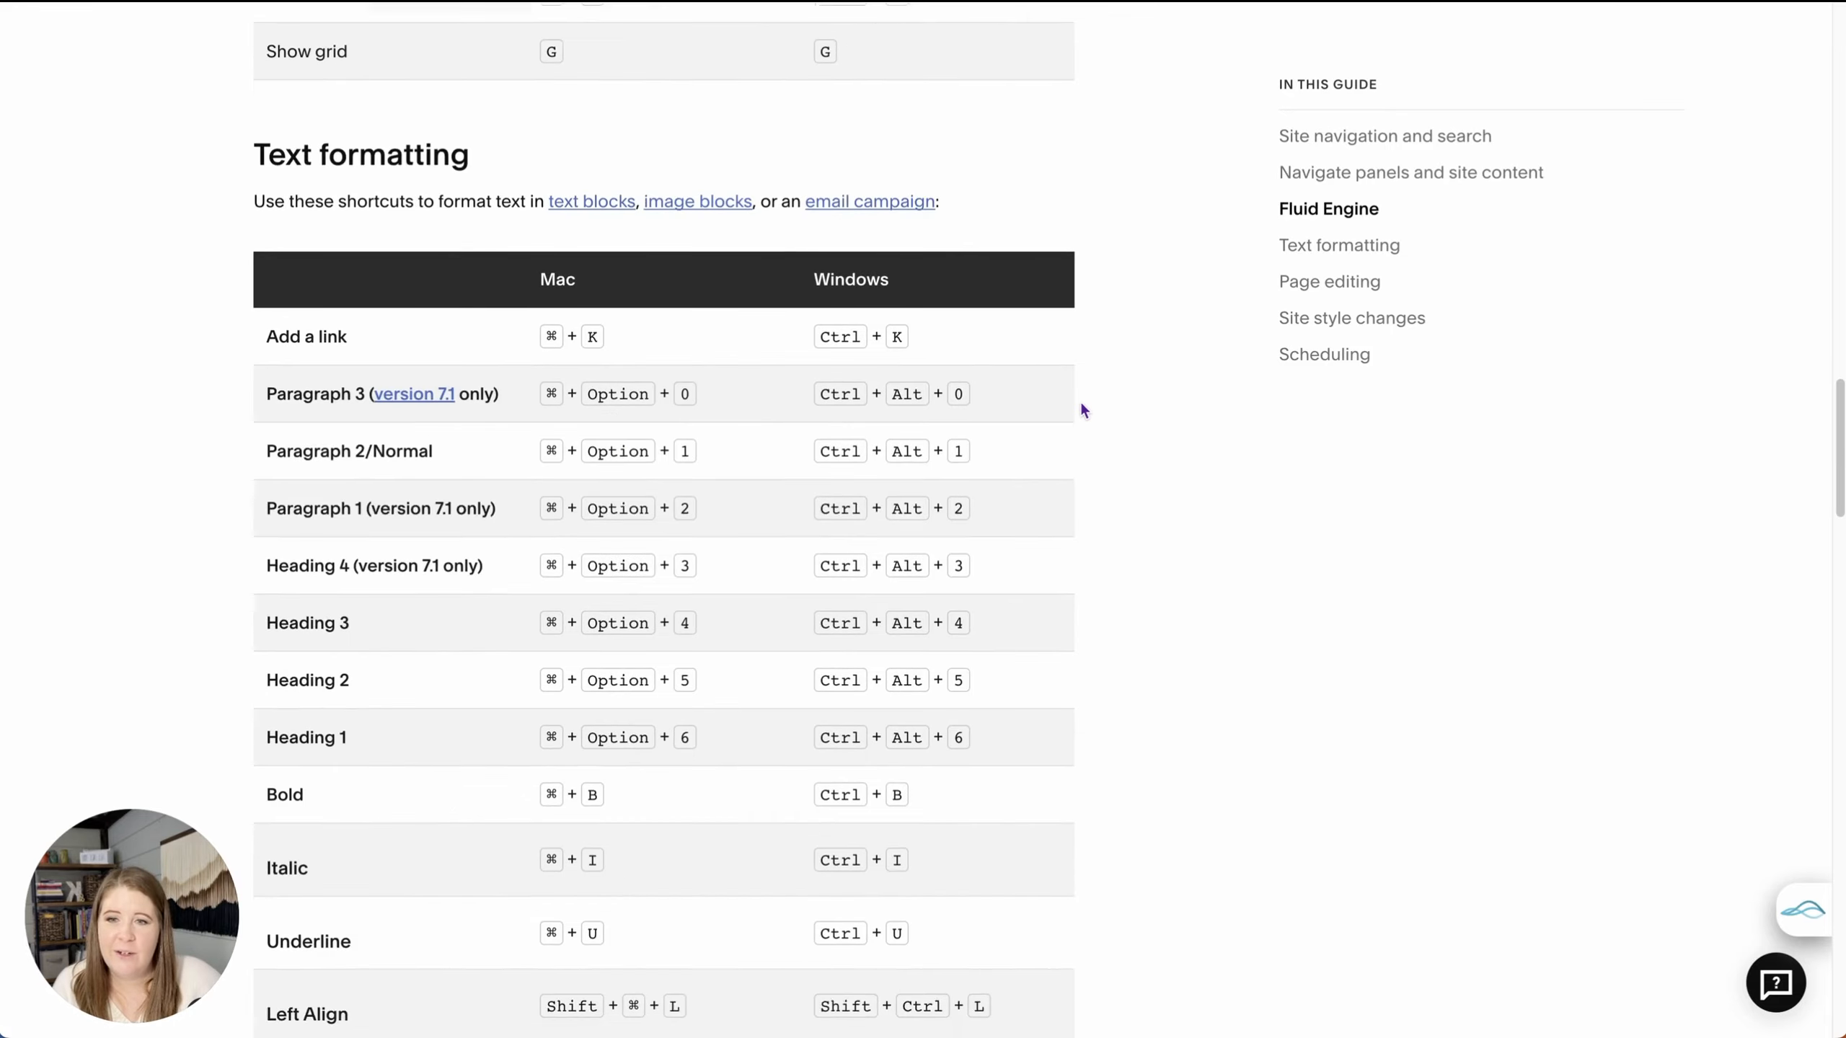
{"action": "scroll", "coordinate": [1083, 412], "scroll_direction": "up", "scroll_amount": 20}
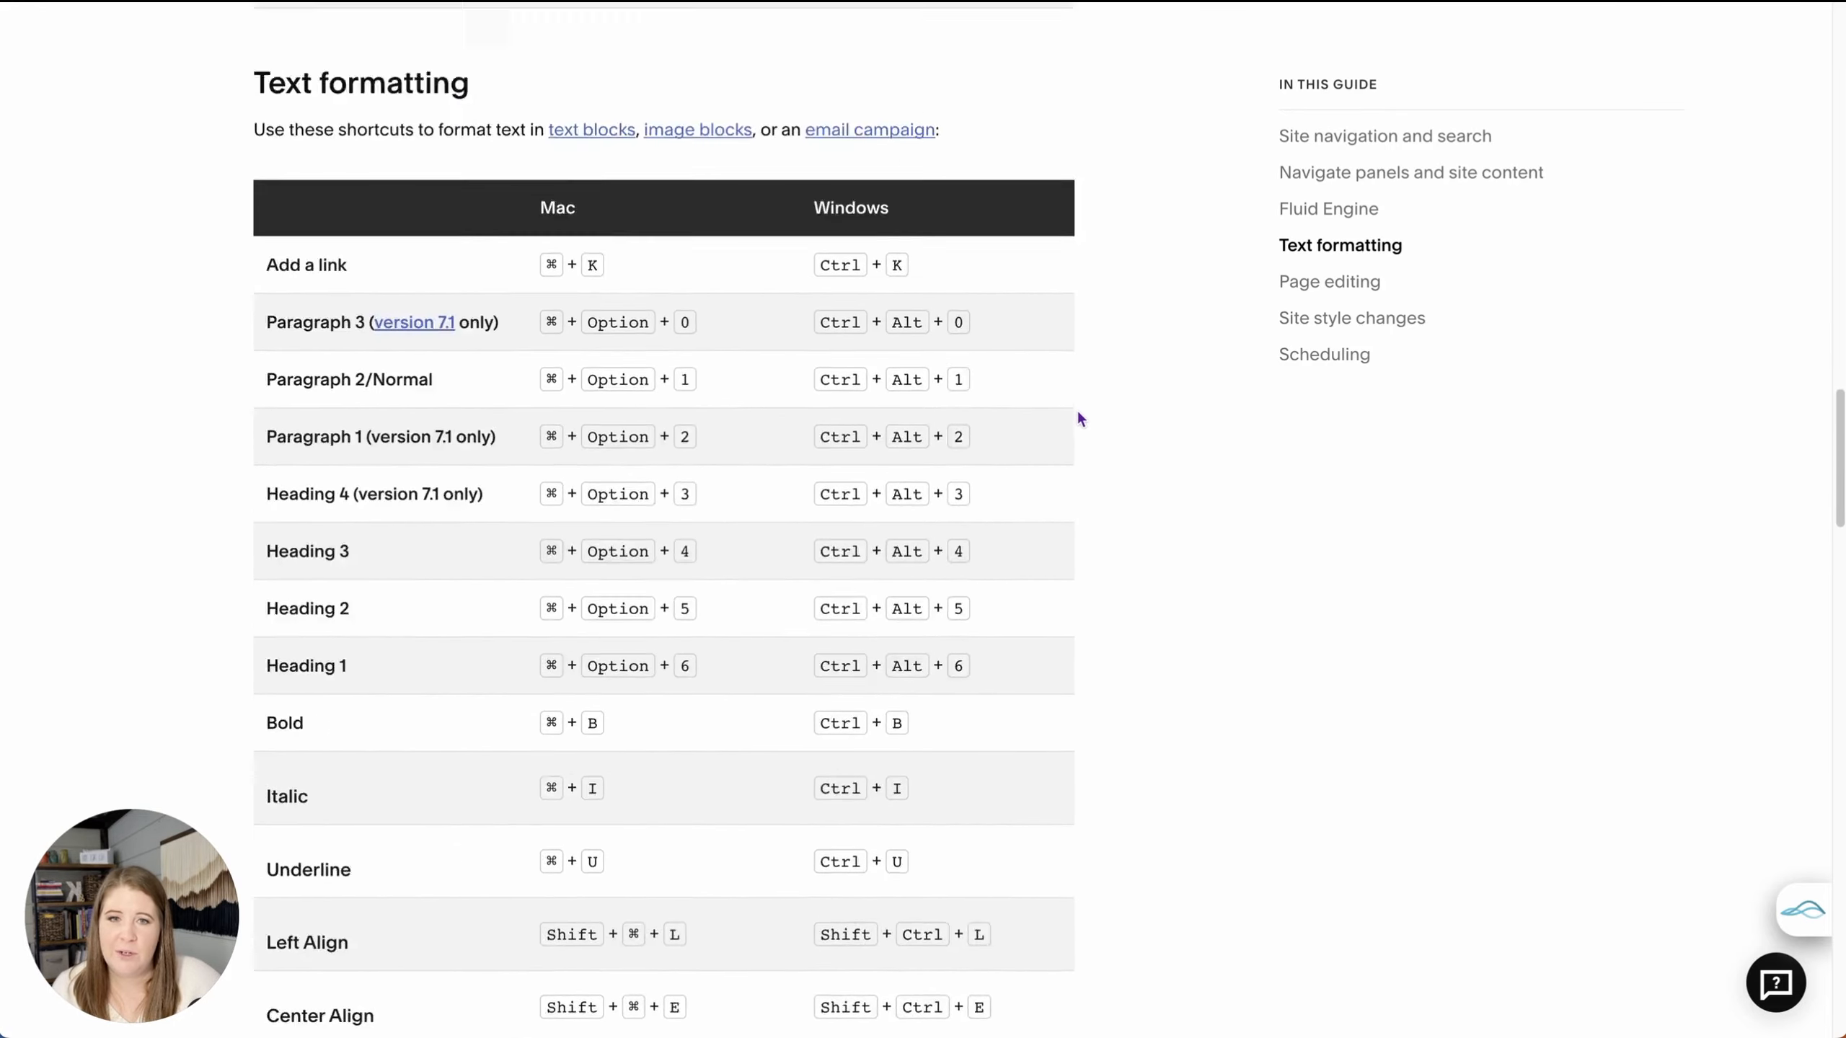
{"action": "scroll", "coordinate": [1081, 422], "scroll_direction": "up", "scroll_amount": 4}
{"action": "scroll", "coordinate": [1081, 422], "scroll_direction": "down", "scroll_amount": 17}
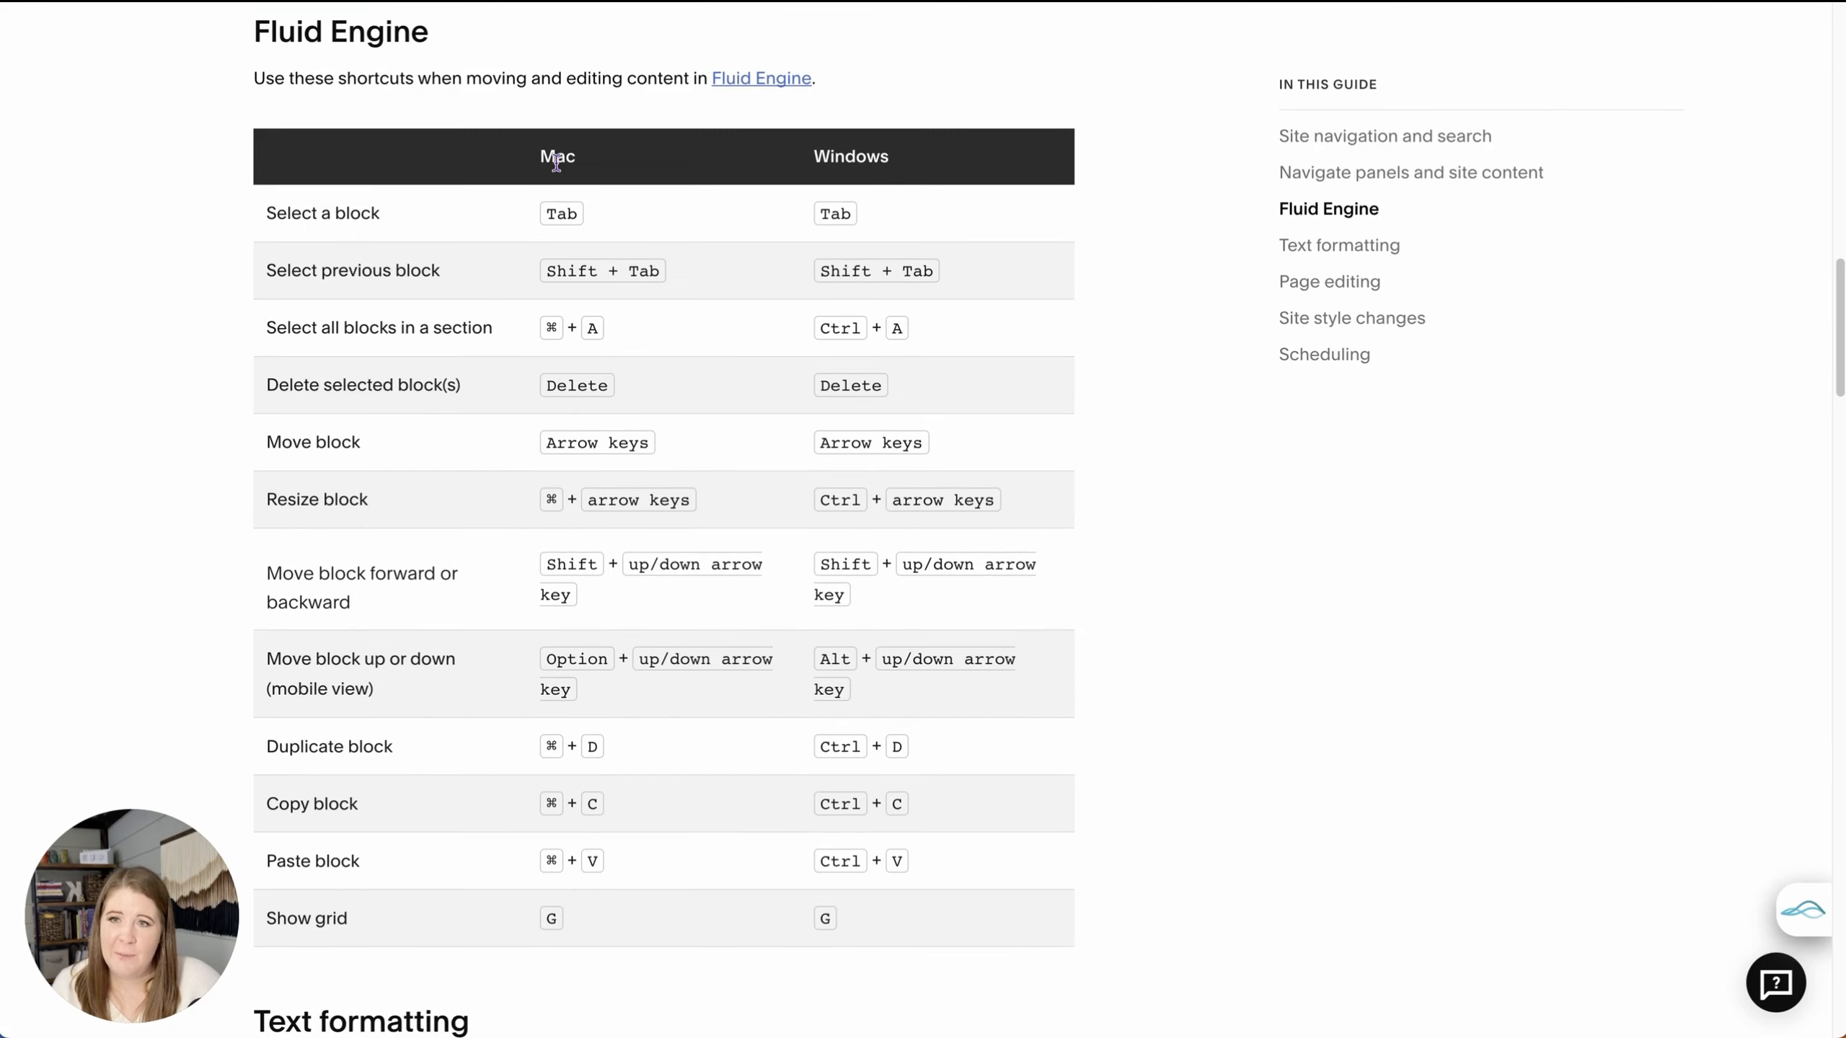